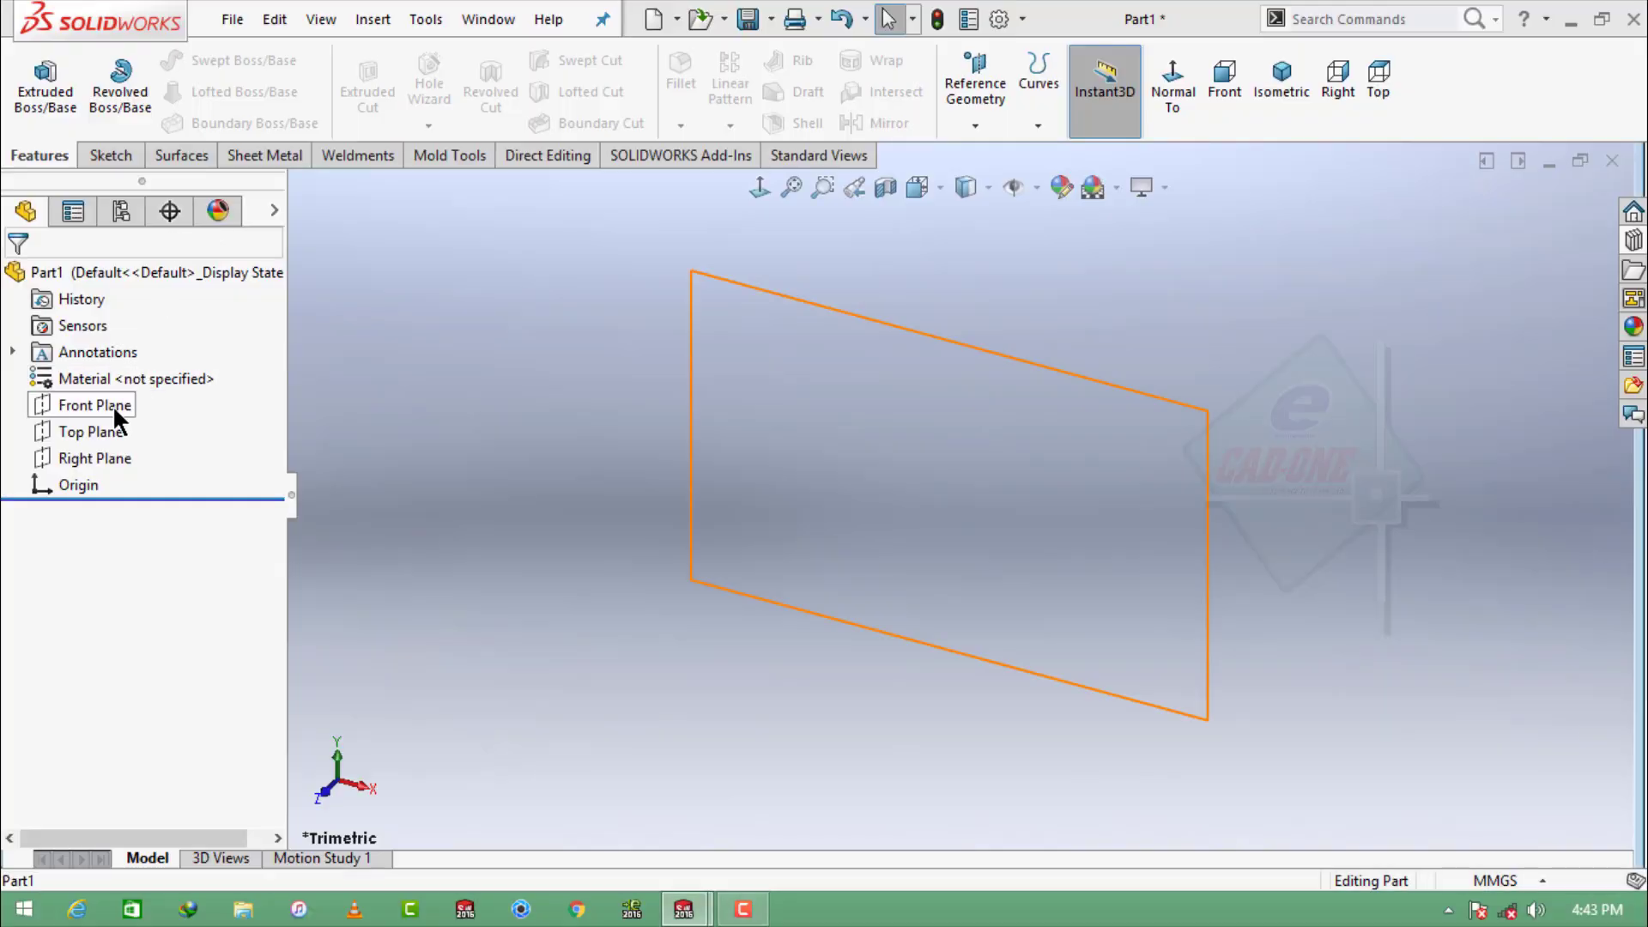
# Start a sketch on the Front Plane and draw a horizontal centerline about 174 mm long leftward from the origin.
pyautogui.click(114, 407)
pyautogui.click(147, 364)
pyautogui.click(501, 370)
pyautogui.click(184, 58)
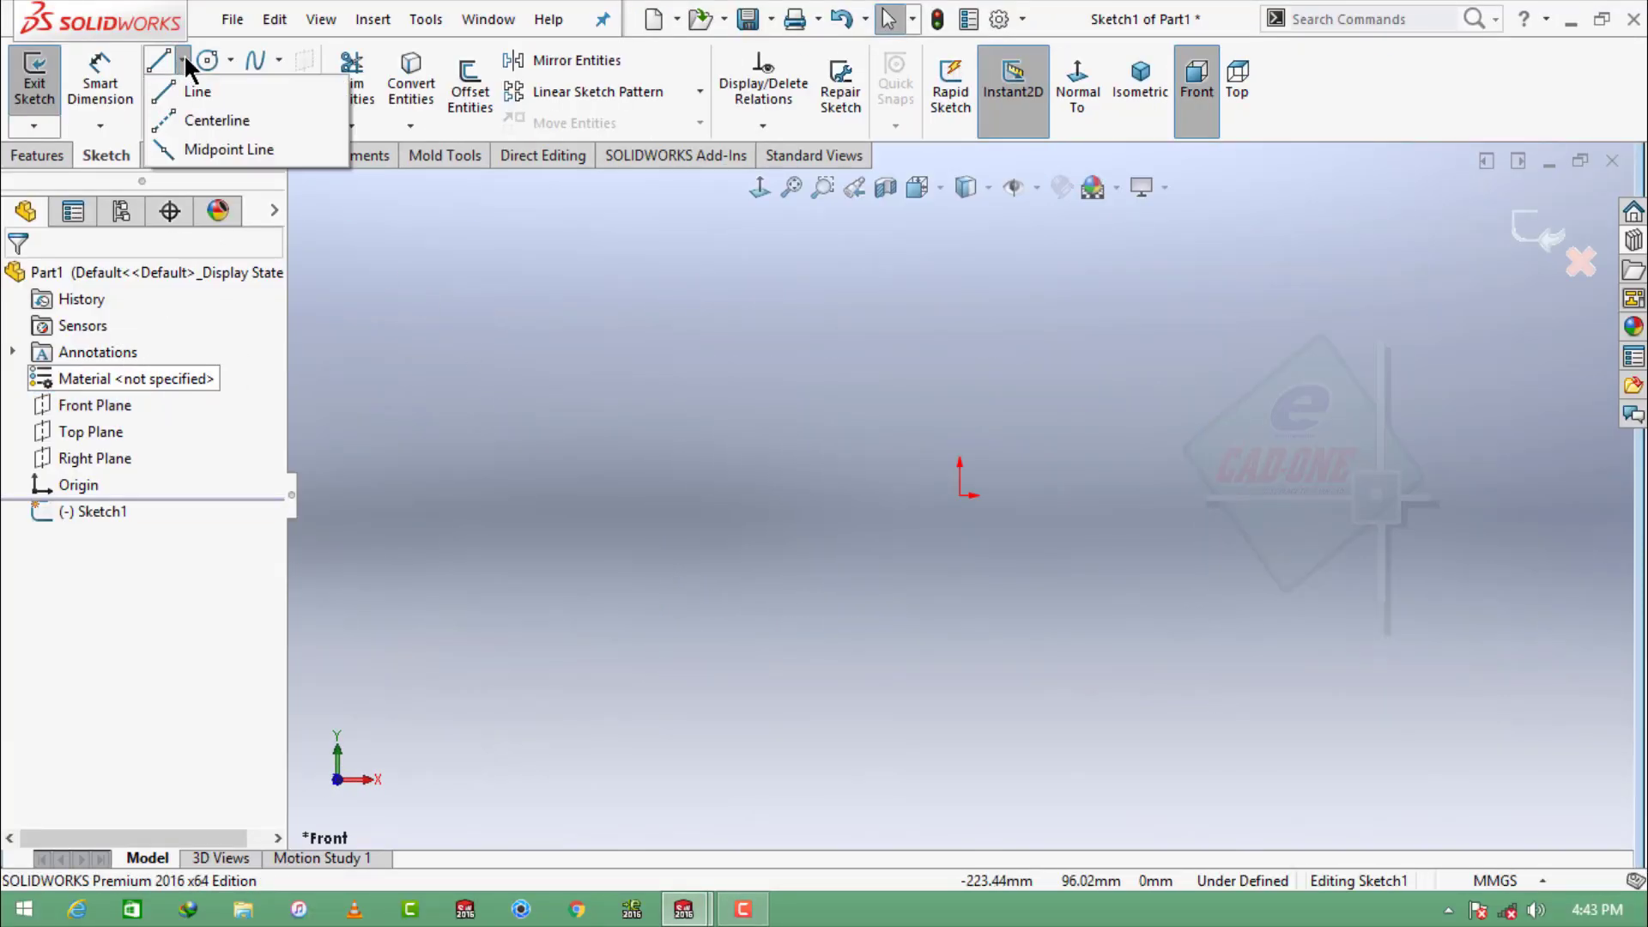
pyautogui.click(184, 112)
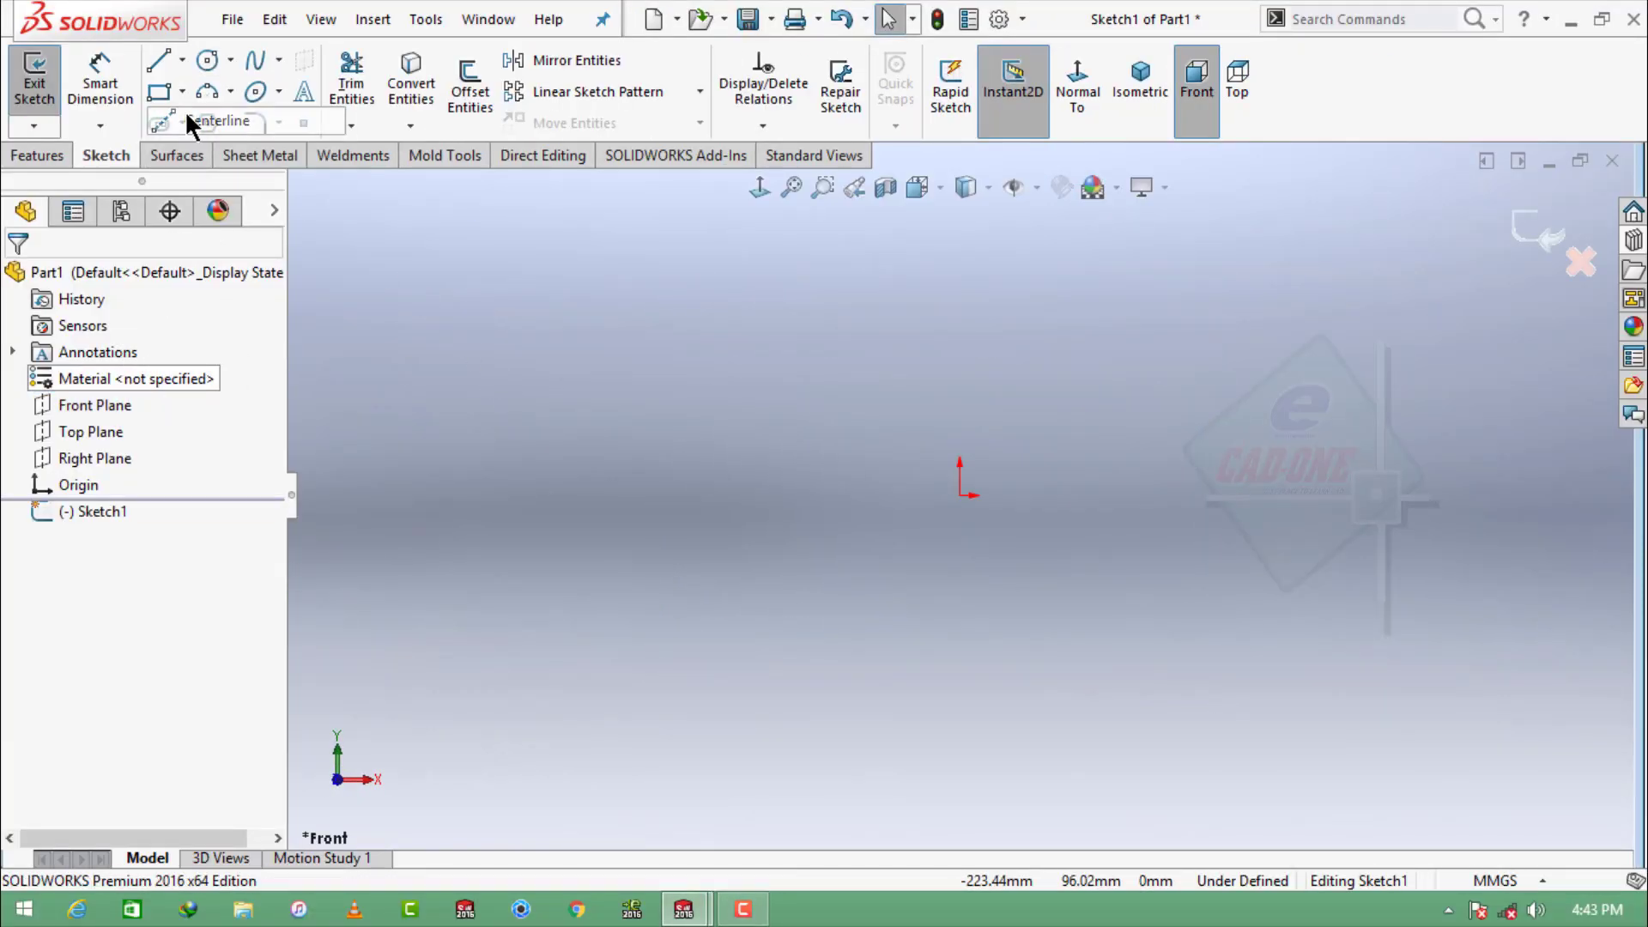
pyautogui.click(959, 494)
pyautogui.click(438, 496)
pyautogui.press('Escape')
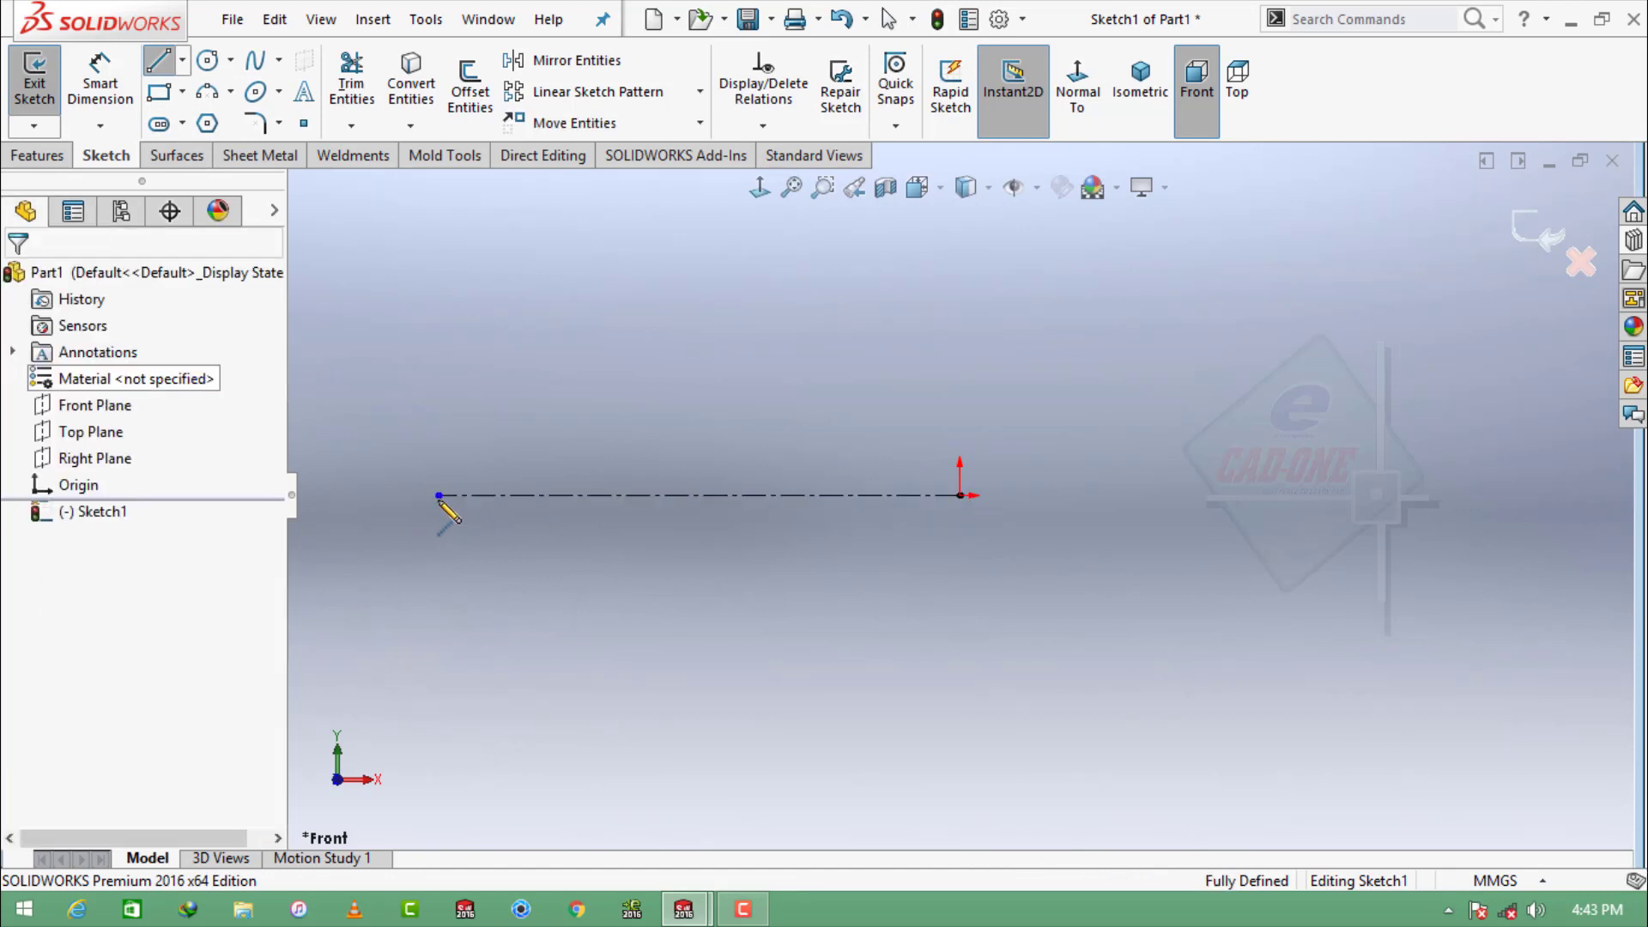
# Apply the Plain White scene to the viewport.
pyautogui.scroll(2, 965, 507)
pyautogui.click(778, 501)
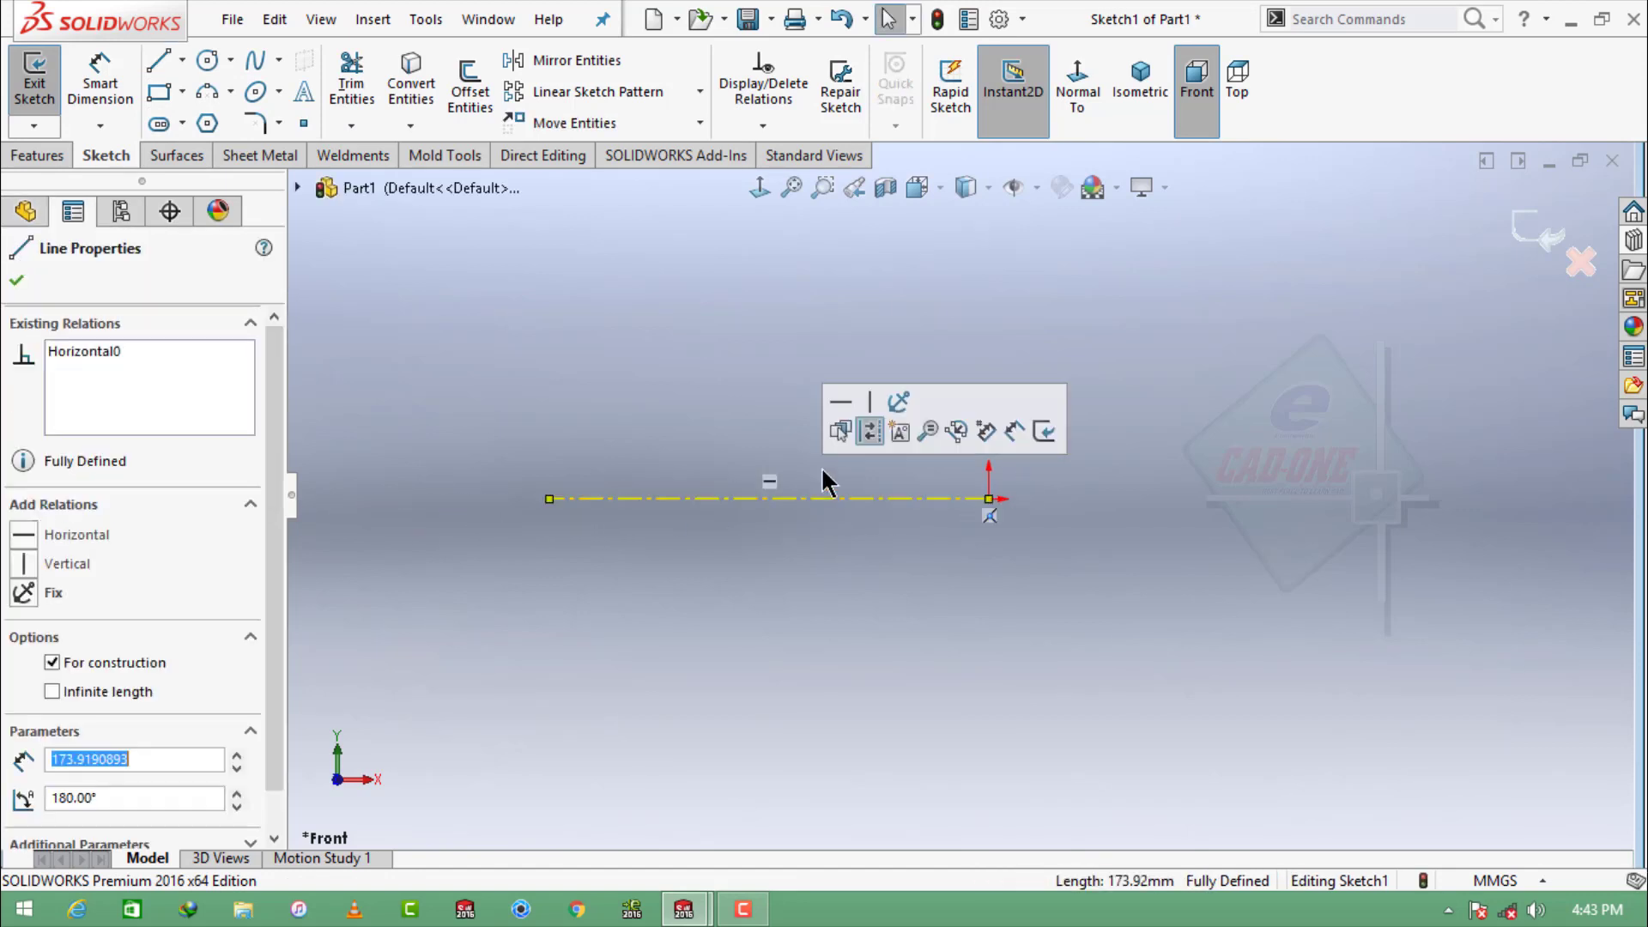
pyautogui.click(1117, 187)
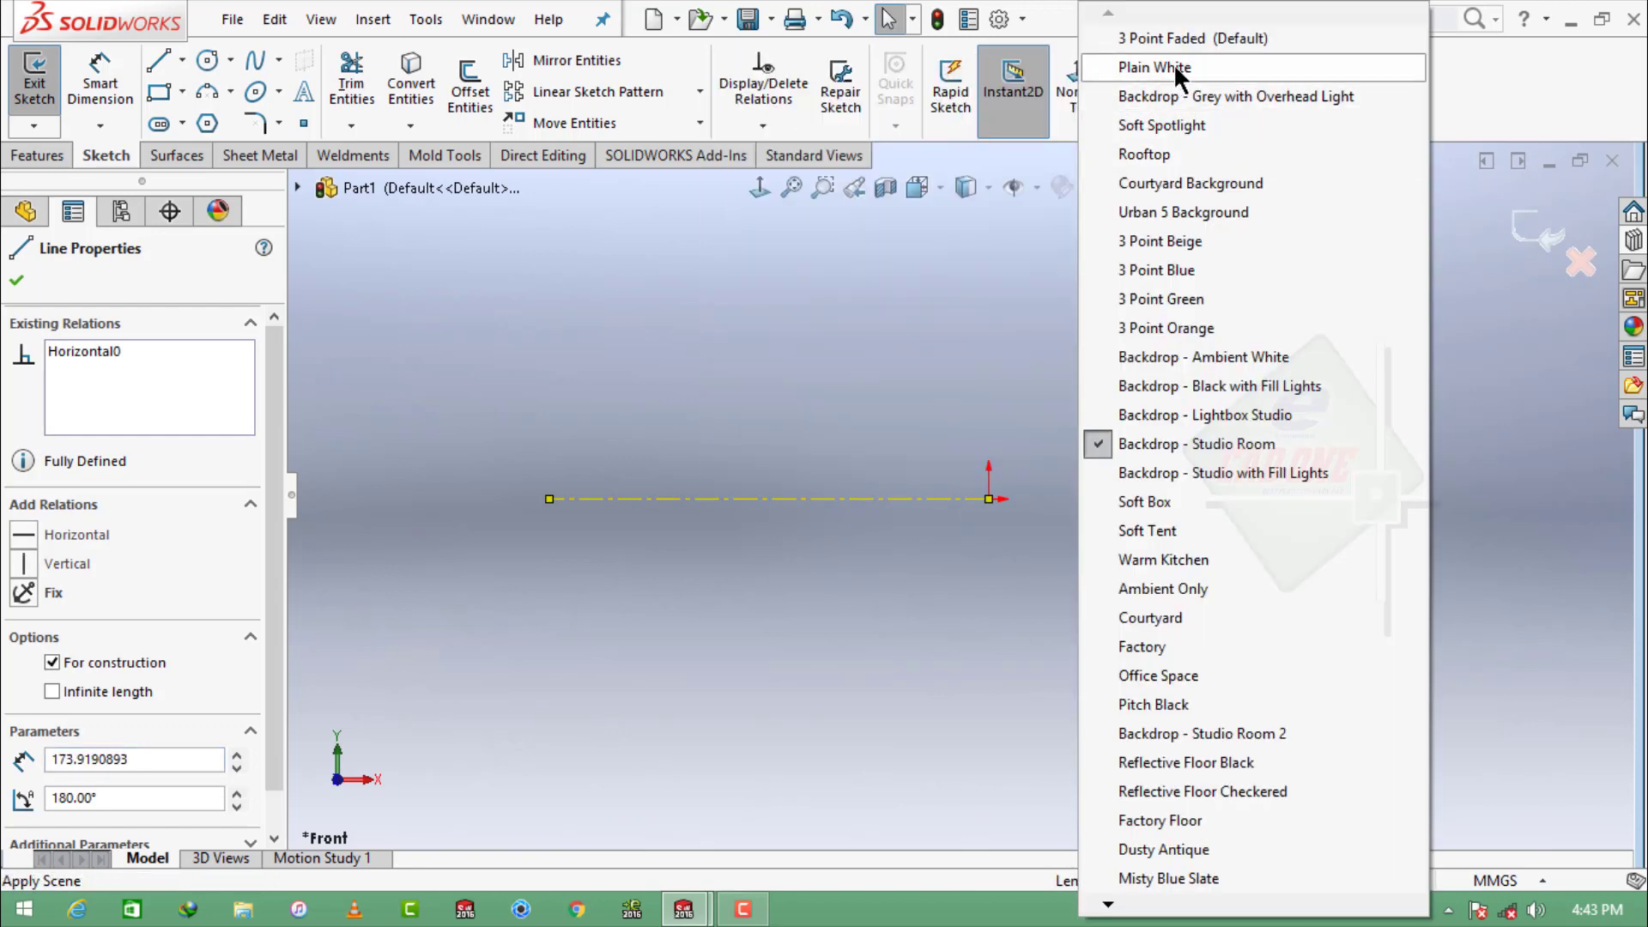
pyautogui.click(1169, 65)
pyautogui.click(873, 478)
# Draw a line chain from the origin about 49 mm up, a short way left, through a small square notch, and about 41 mm further left.
pyautogui.click(160, 61)
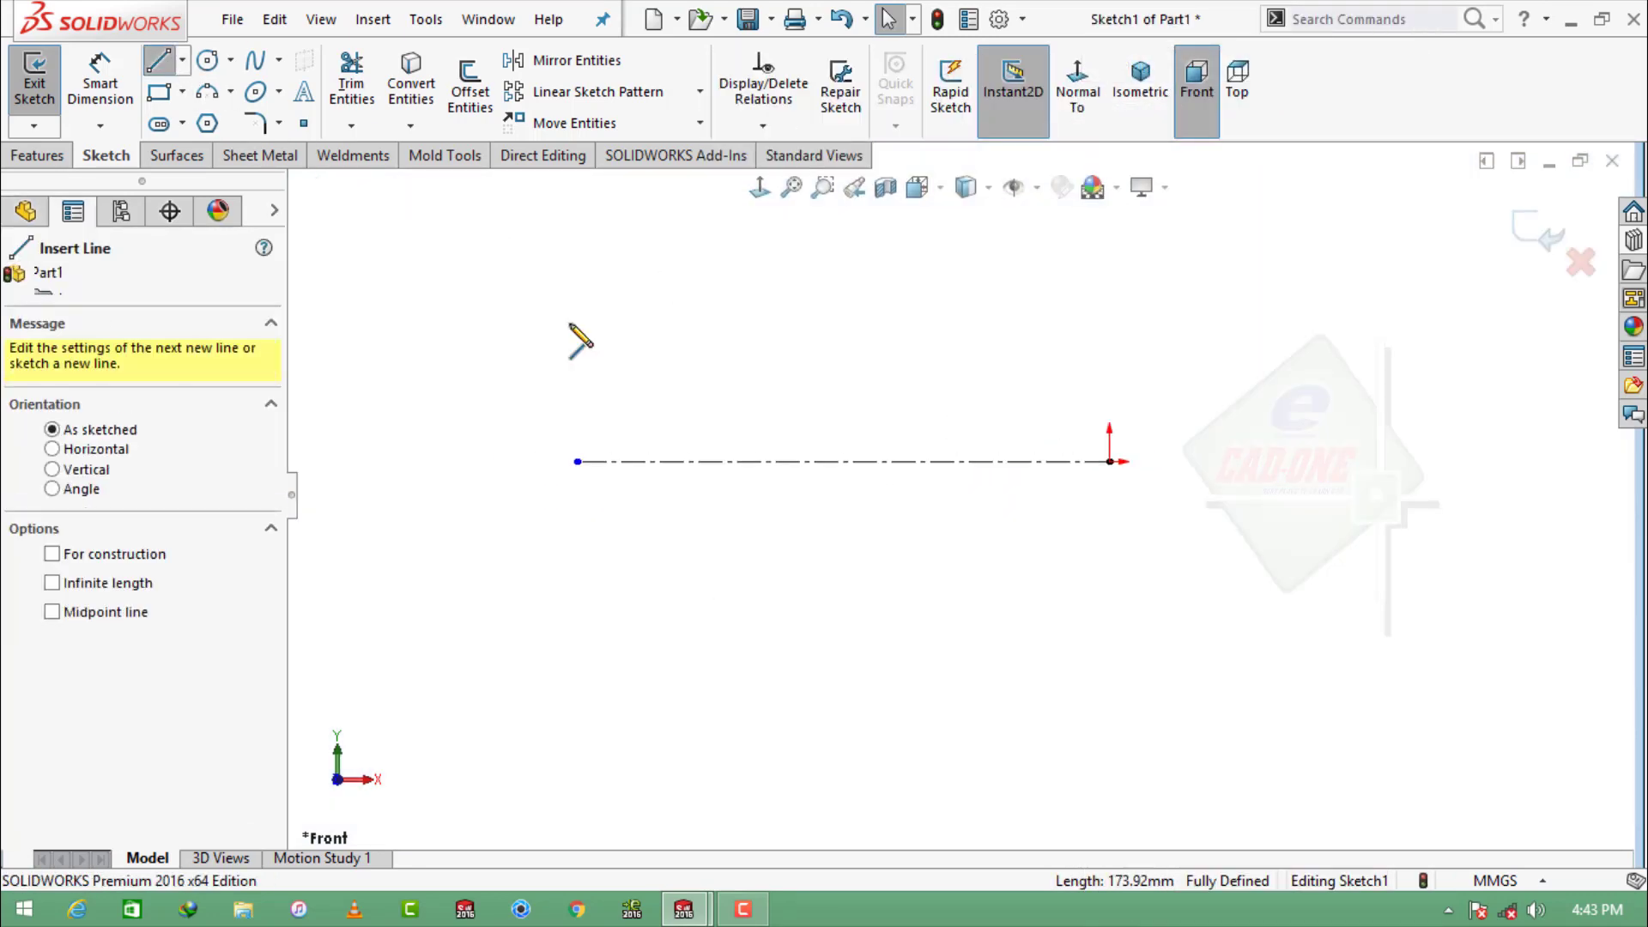
pyautogui.click(1110, 461)
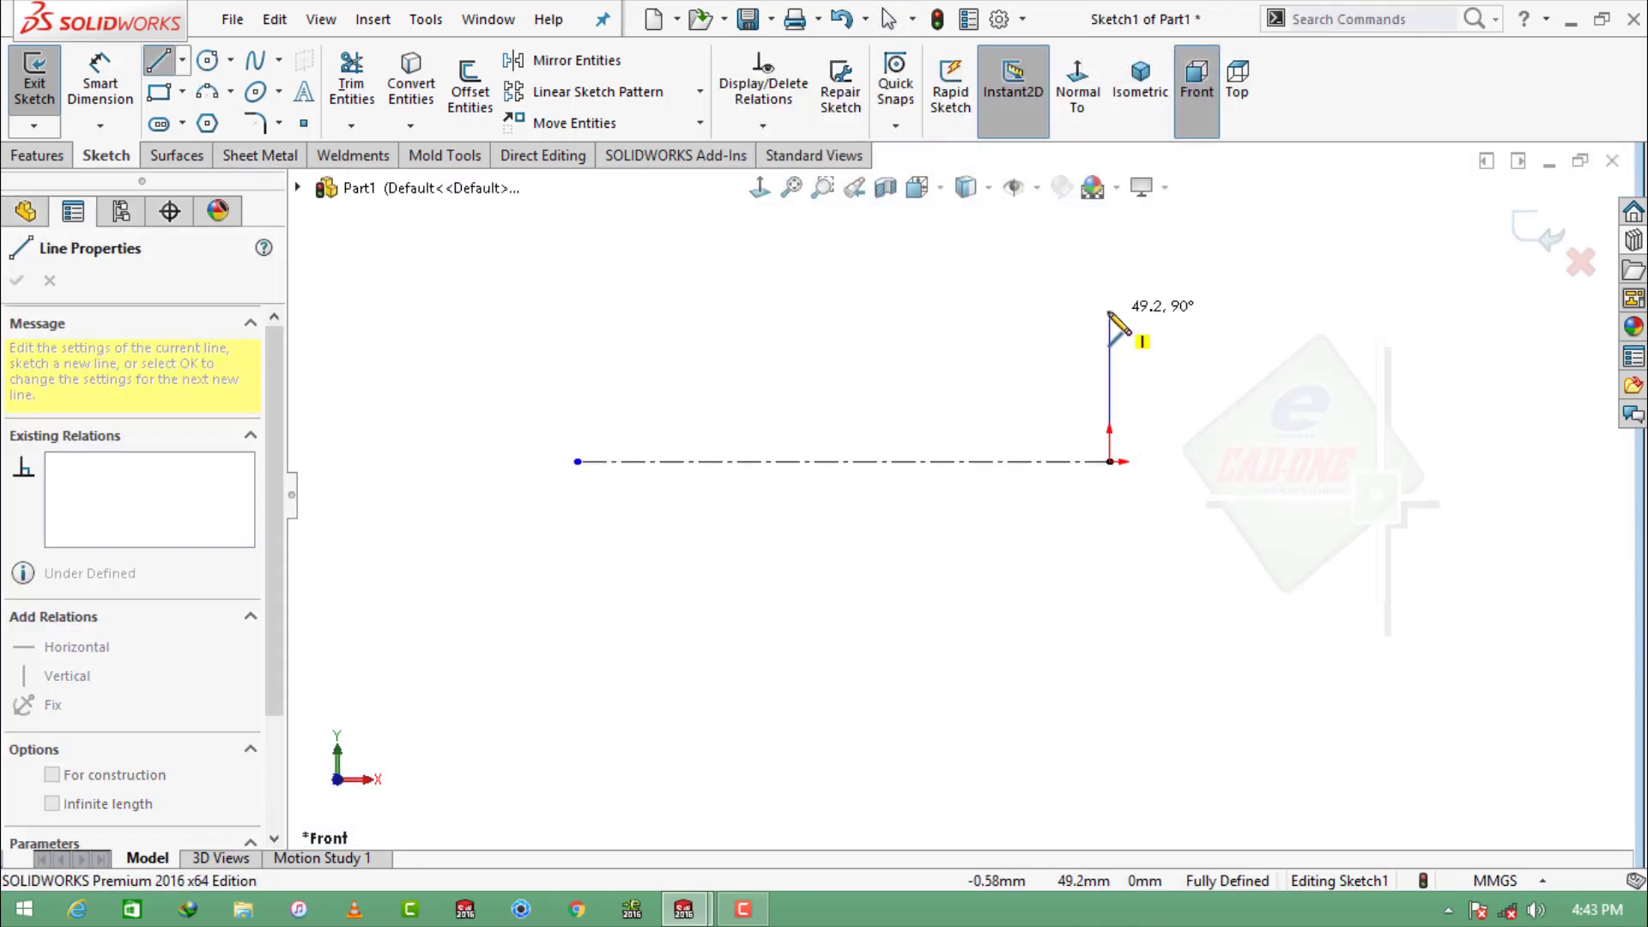
pyautogui.click(1109, 312)
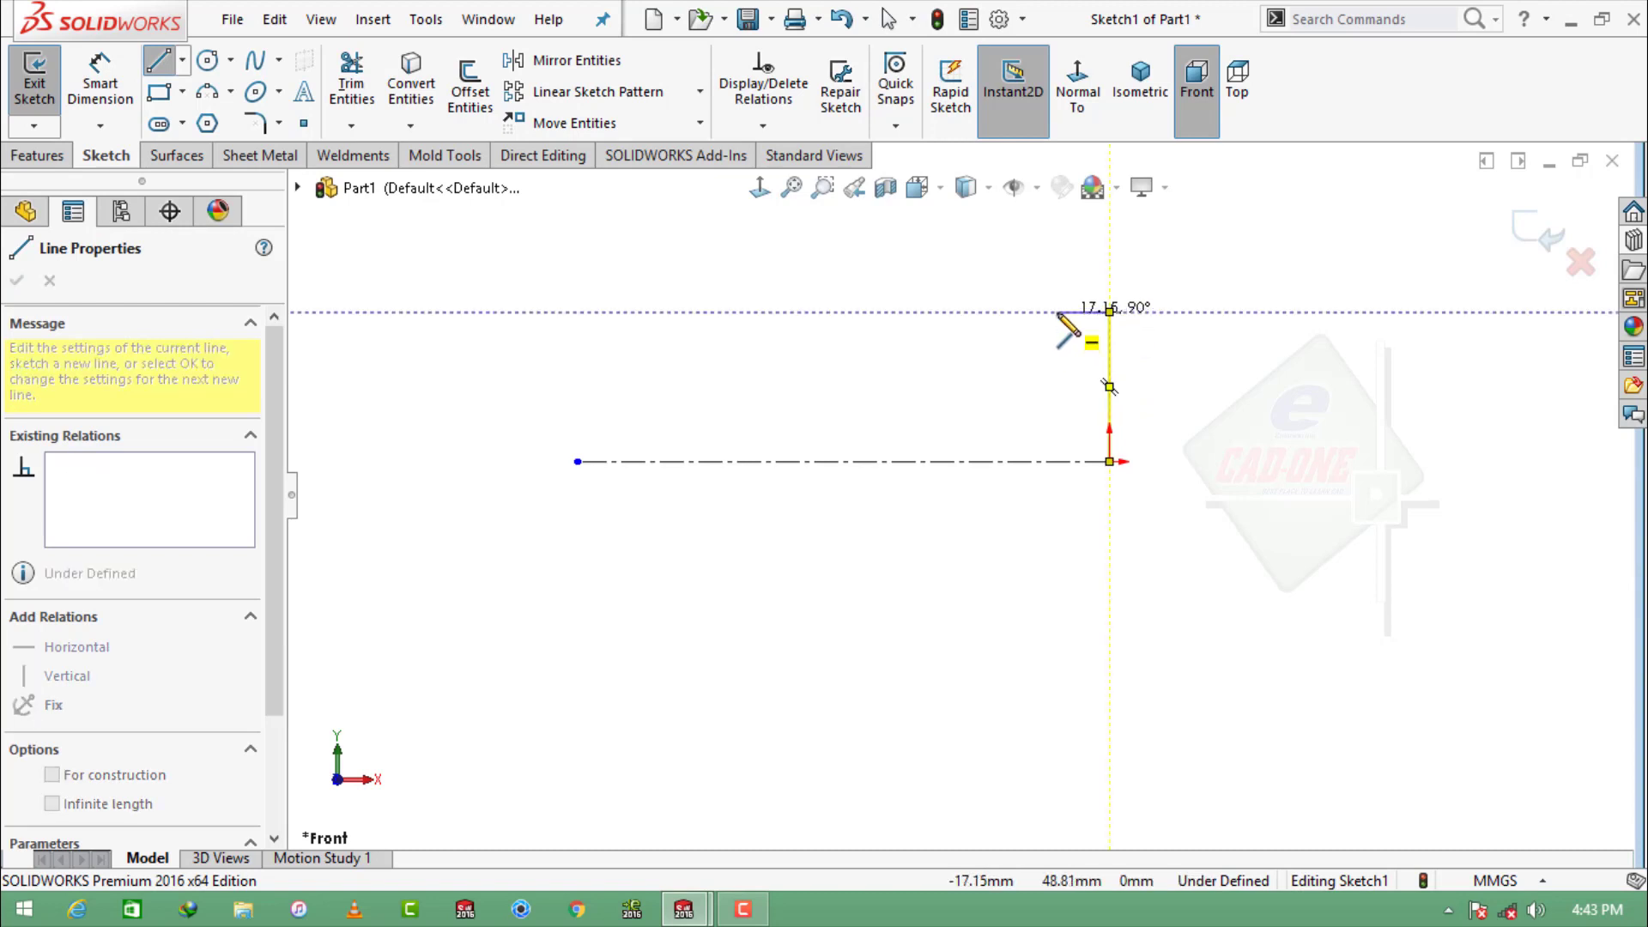
pyautogui.click(1070, 313)
pyautogui.click(1070, 334)
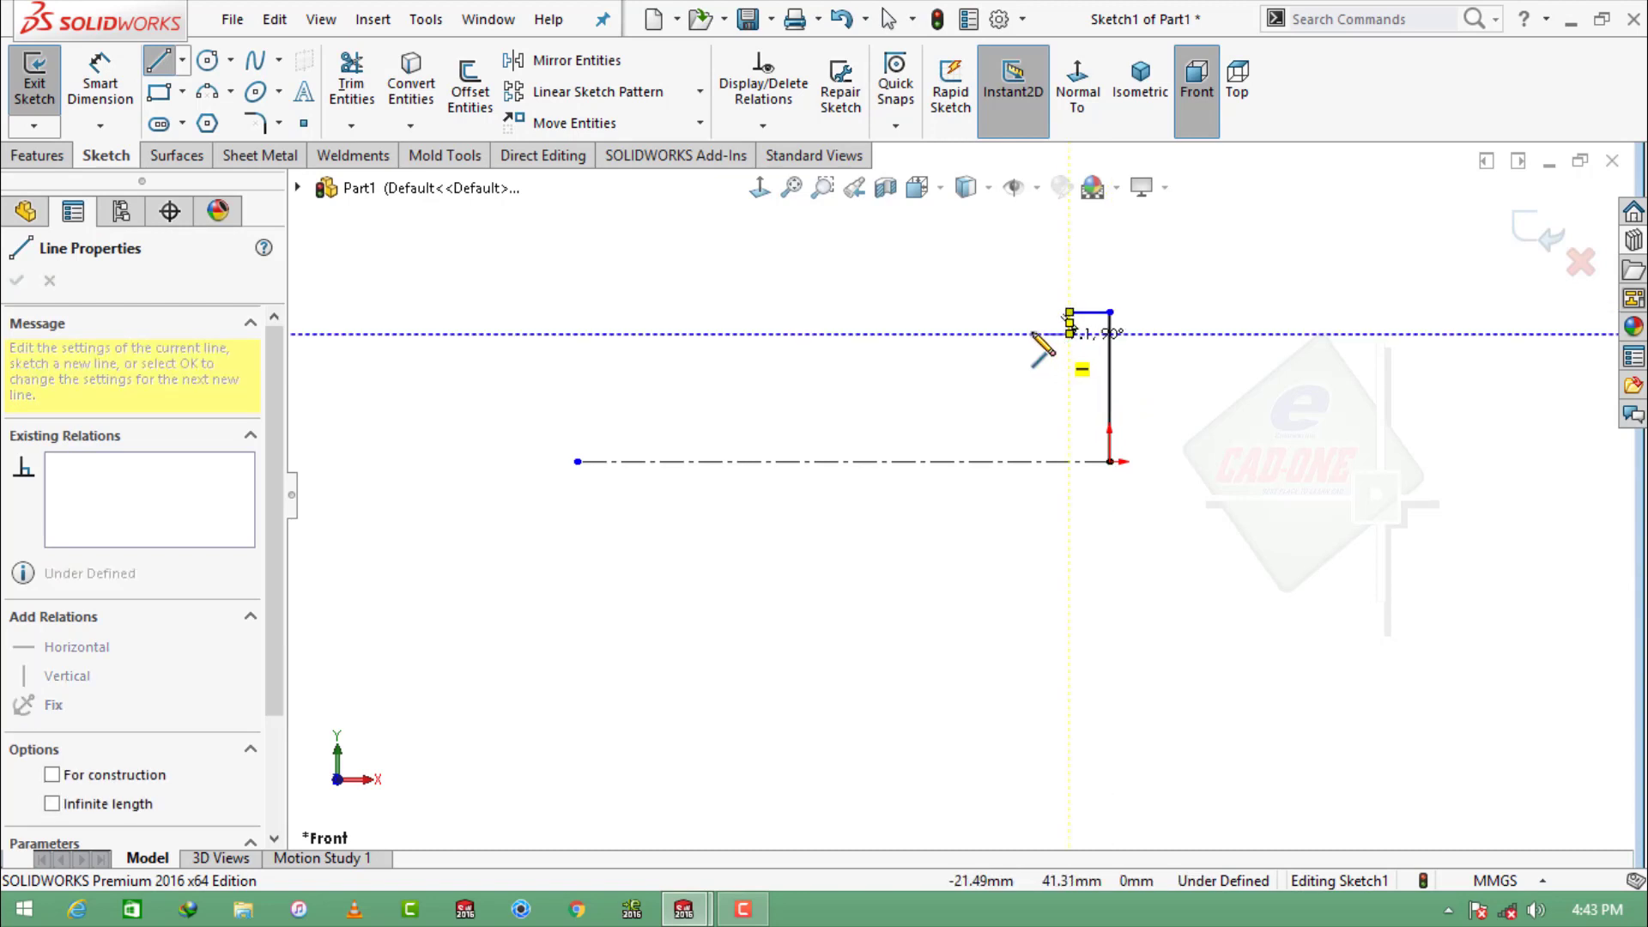
pyautogui.click(1032, 334)
pyautogui.click(1031, 312)
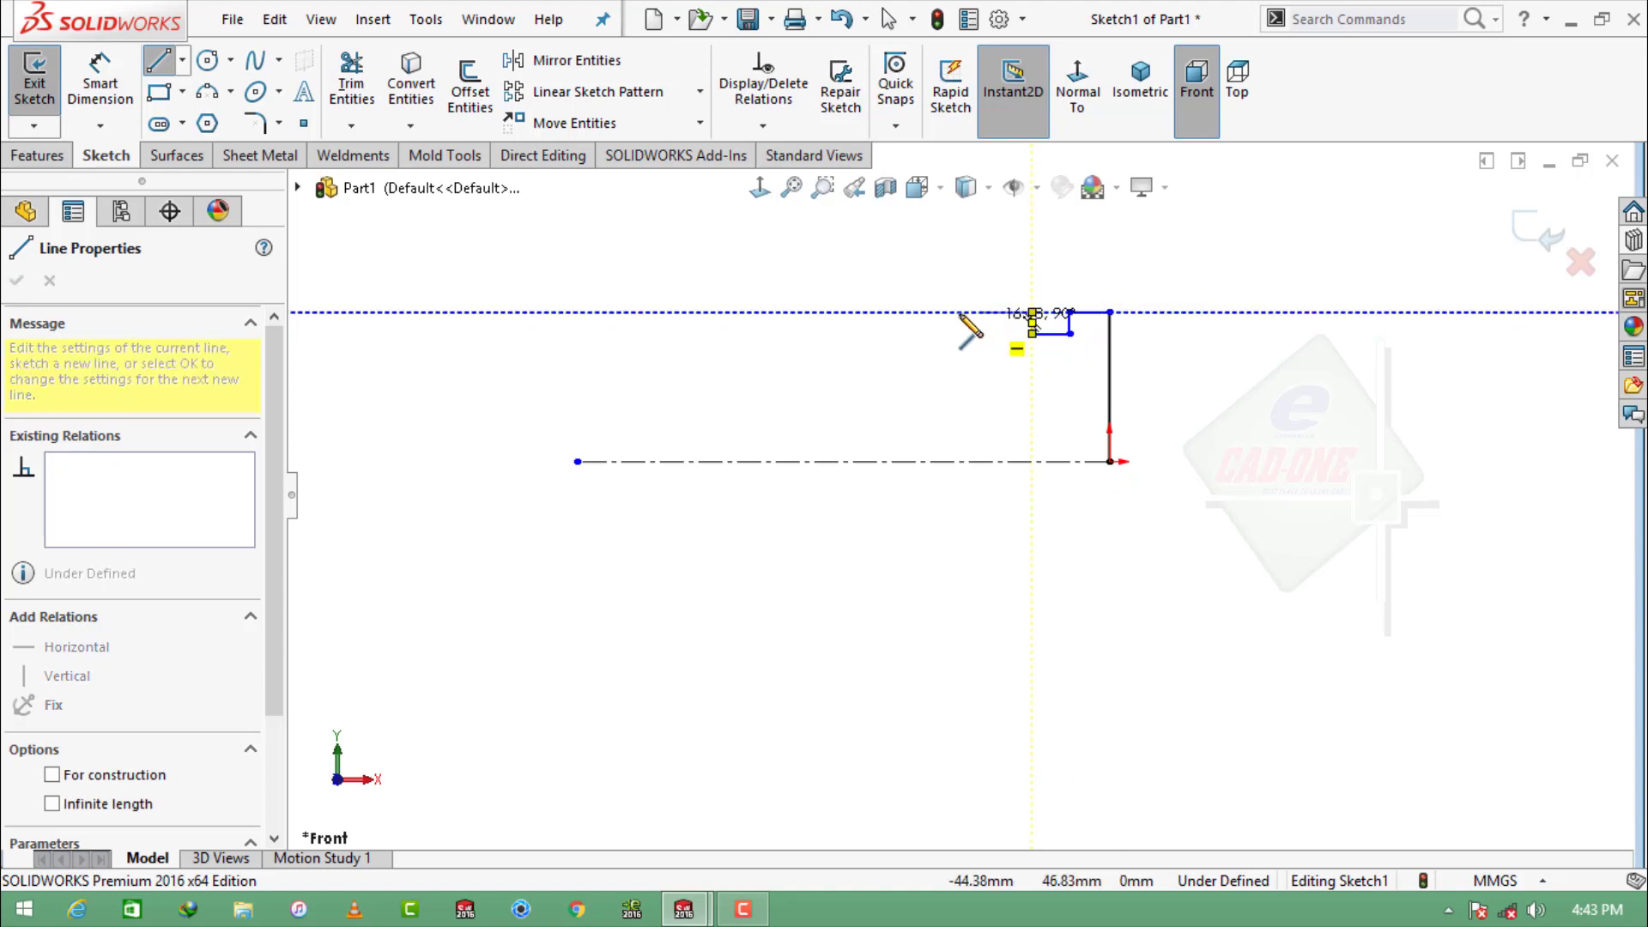
pyautogui.click(907, 312)
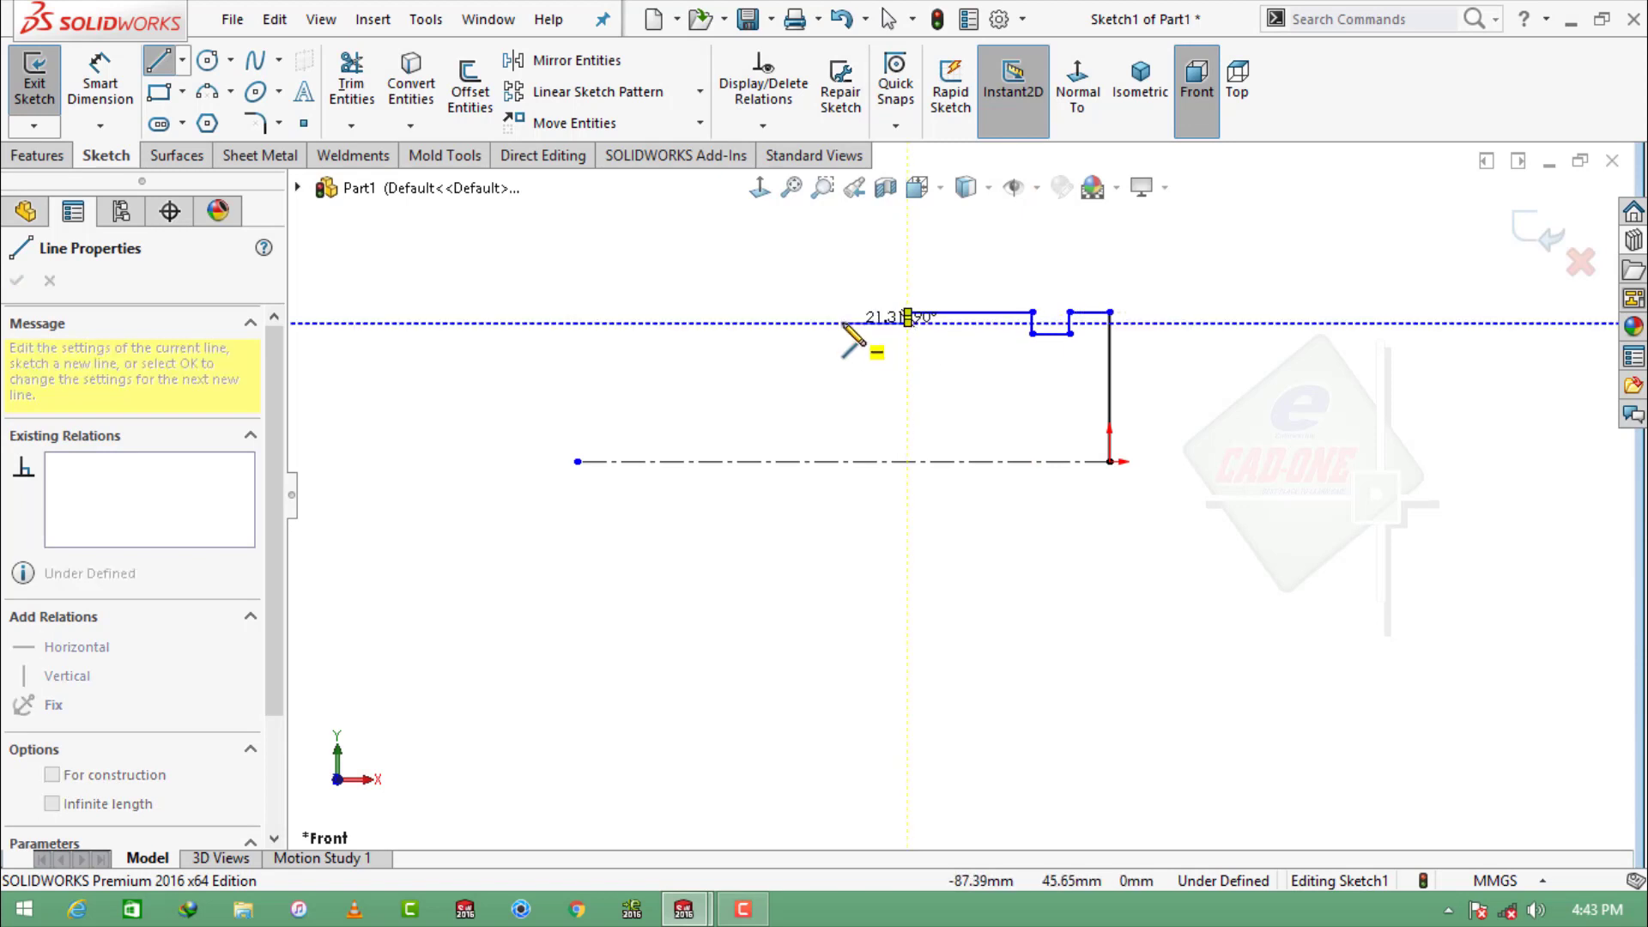
pyautogui.press('Escape')
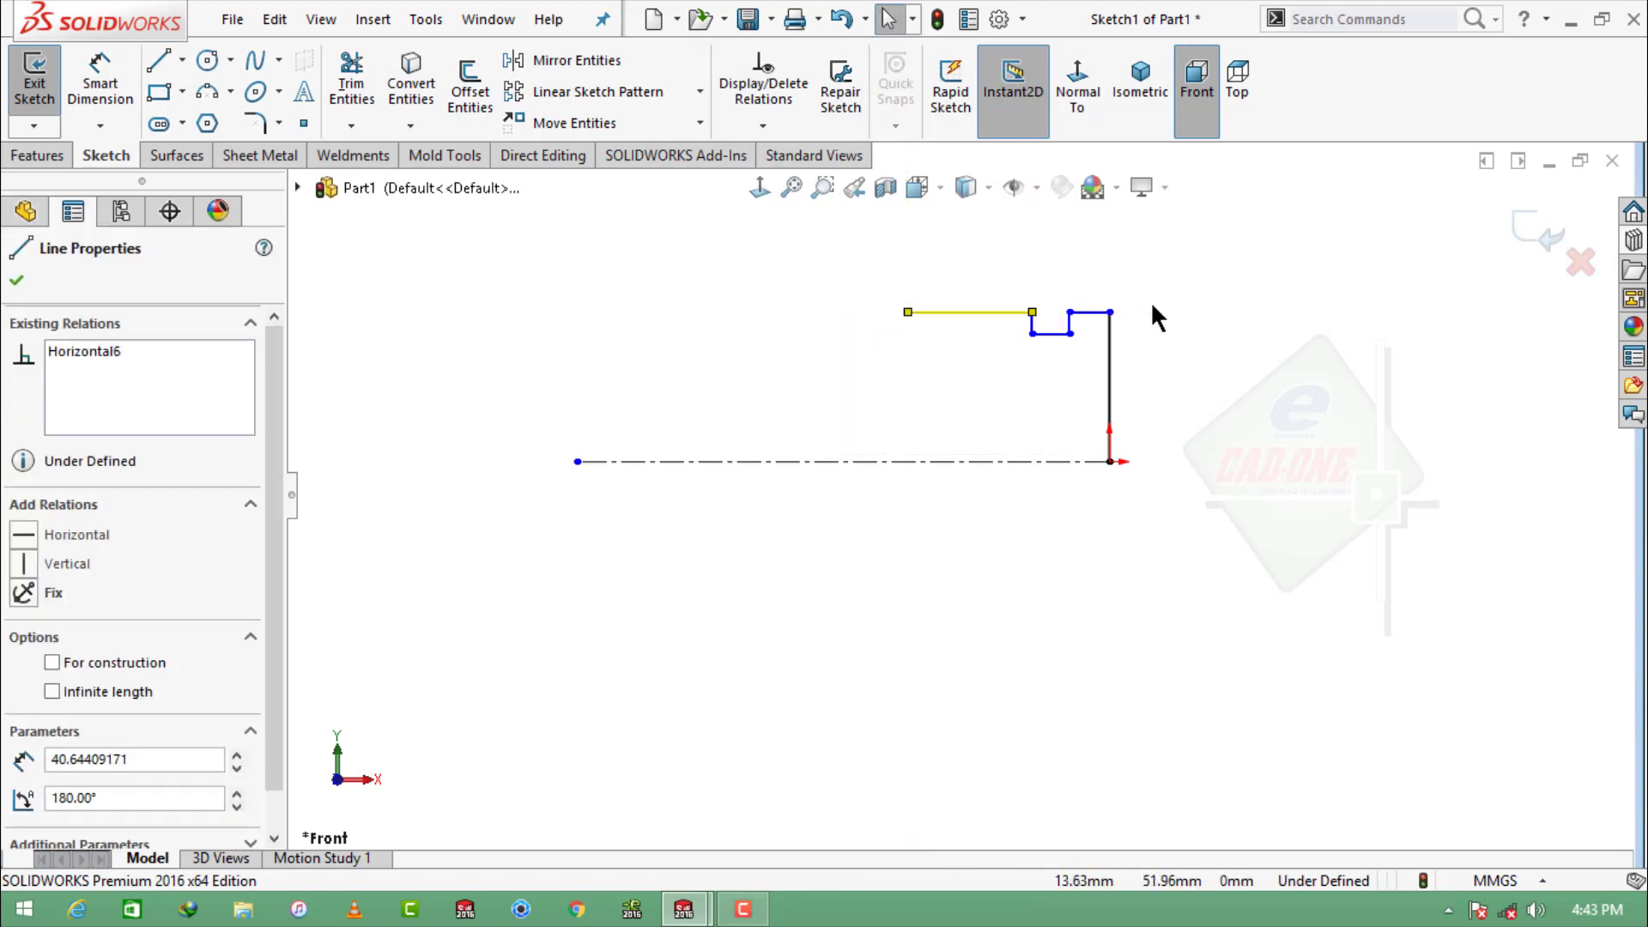
pyautogui.click(1155, 301)
# Dimension the vertical line at the origin to 32.50 mm and the short top edge beside it to 5.50 mm.
pyautogui.scroll(-1, 1193, 300)
pyautogui.click(100, 73)
pyautogui.click(1091, 412)
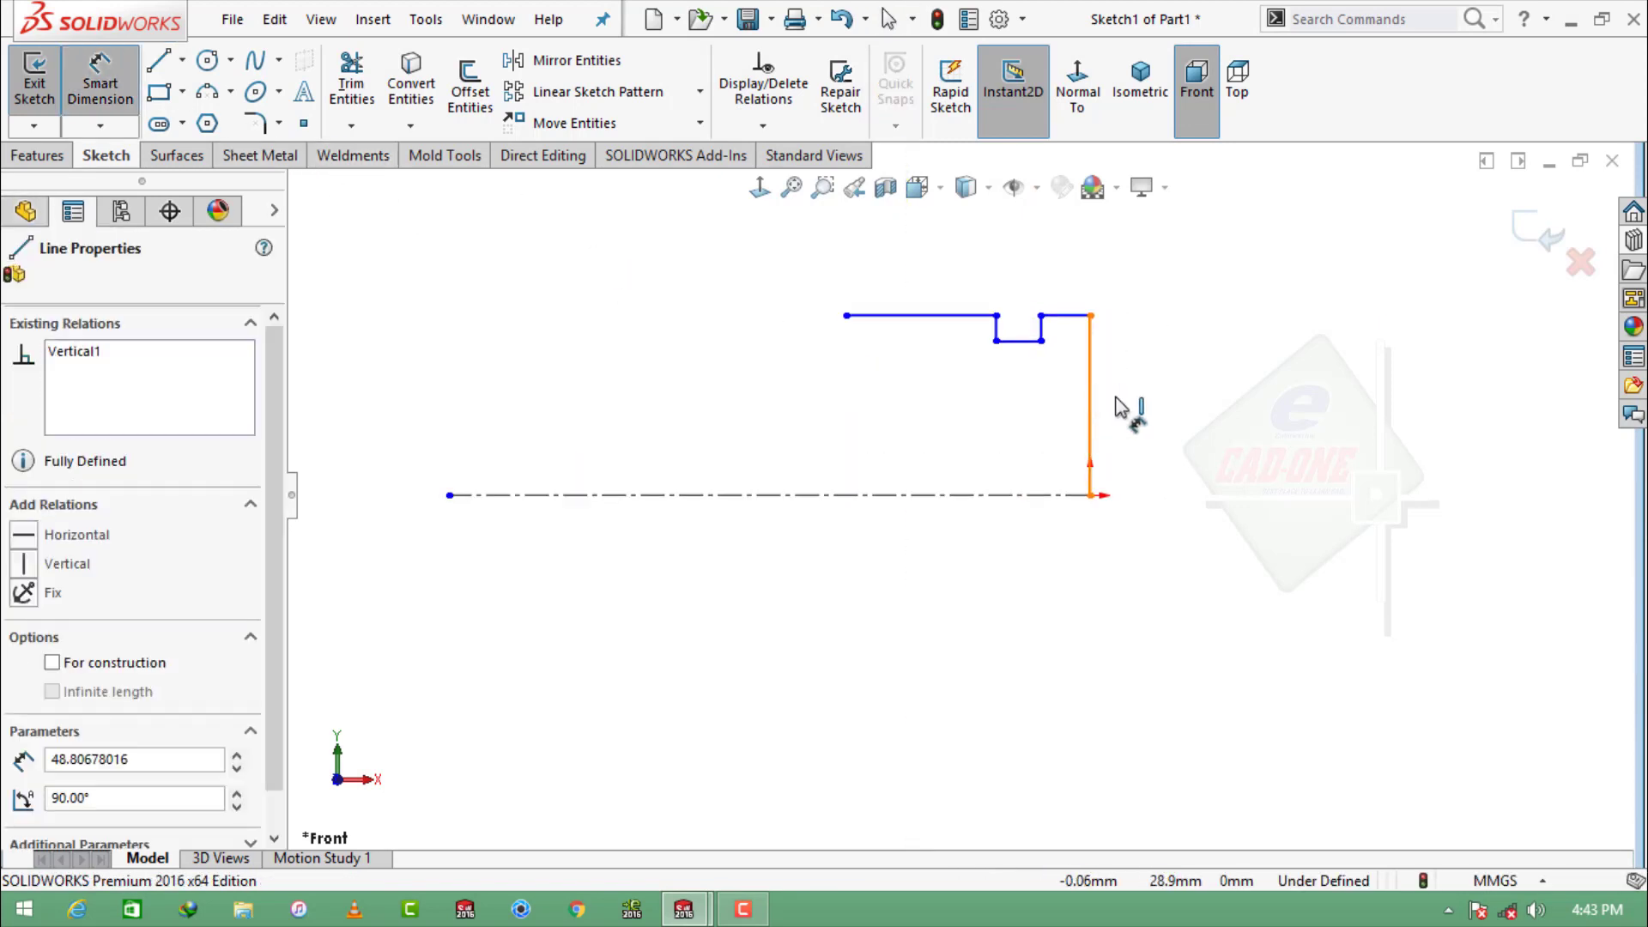
pyautogui.click(1145, 420)
pyautogui.write('32.50')
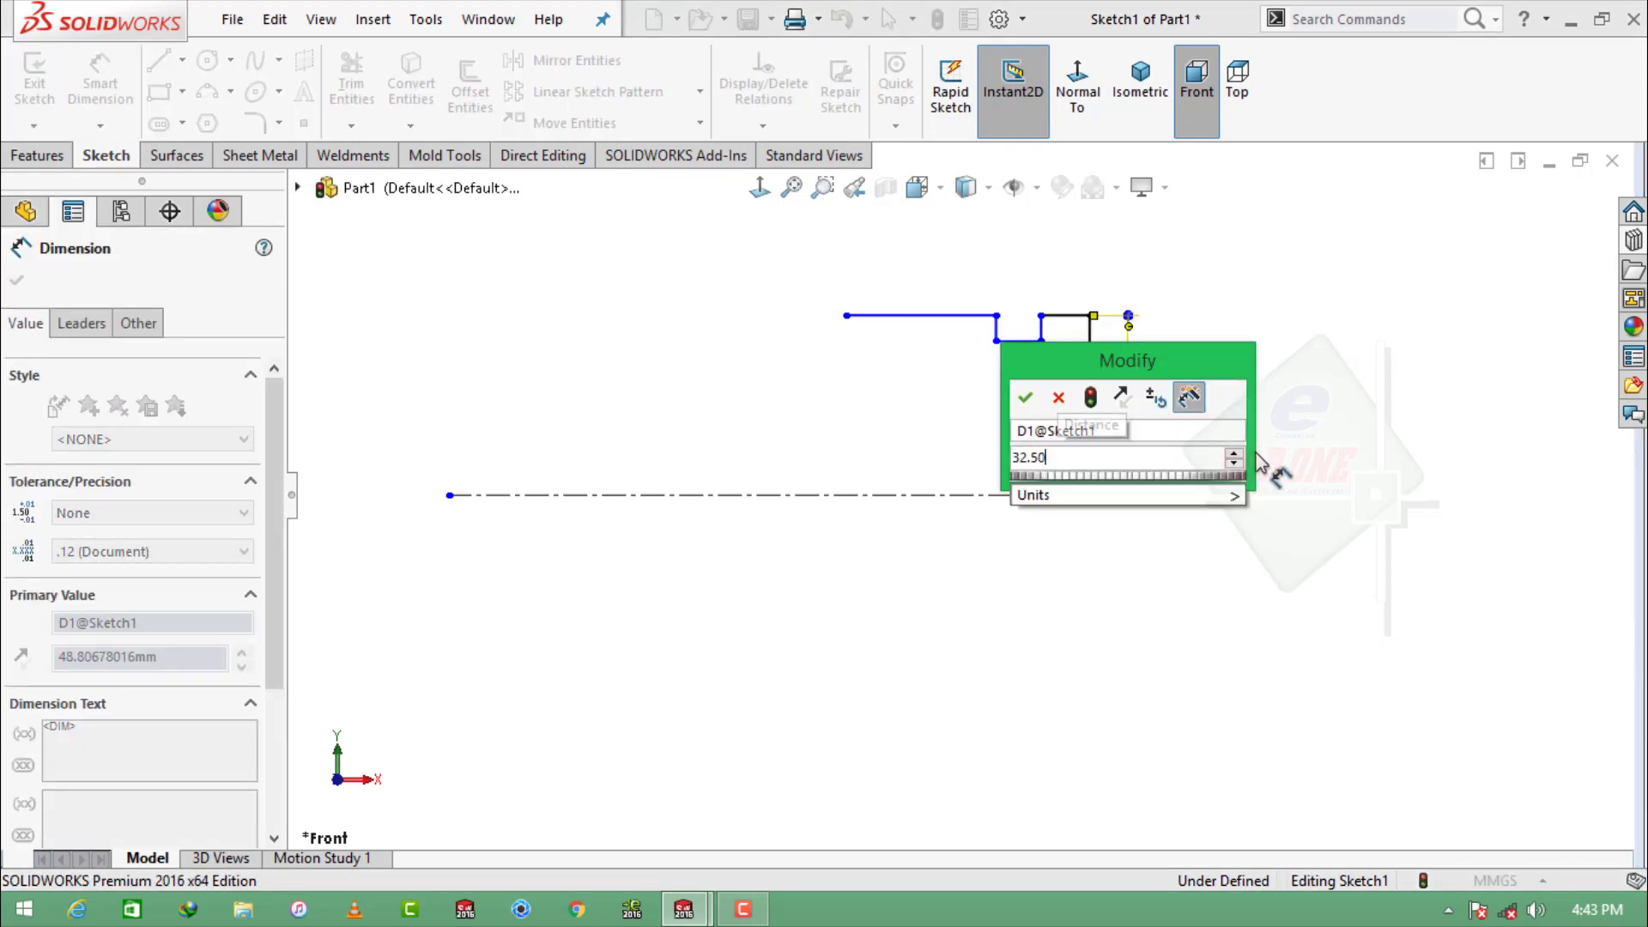
pyautogui.press('Return')
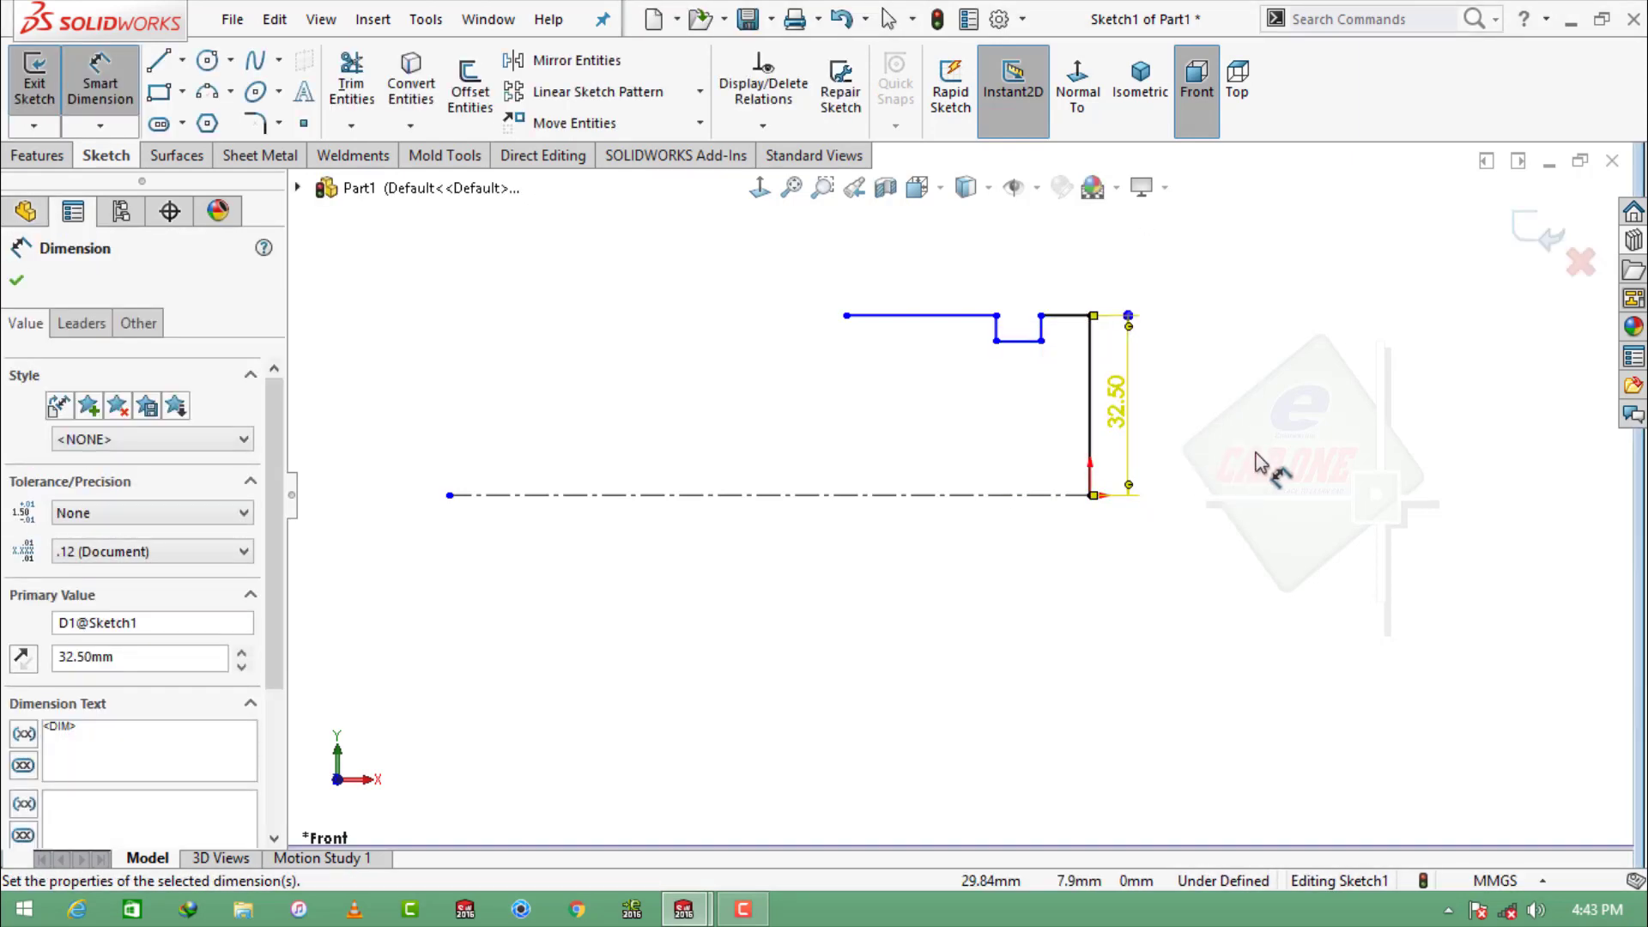
pyautogui.click(1075, 316)
pyautogui.click(1072, 296)
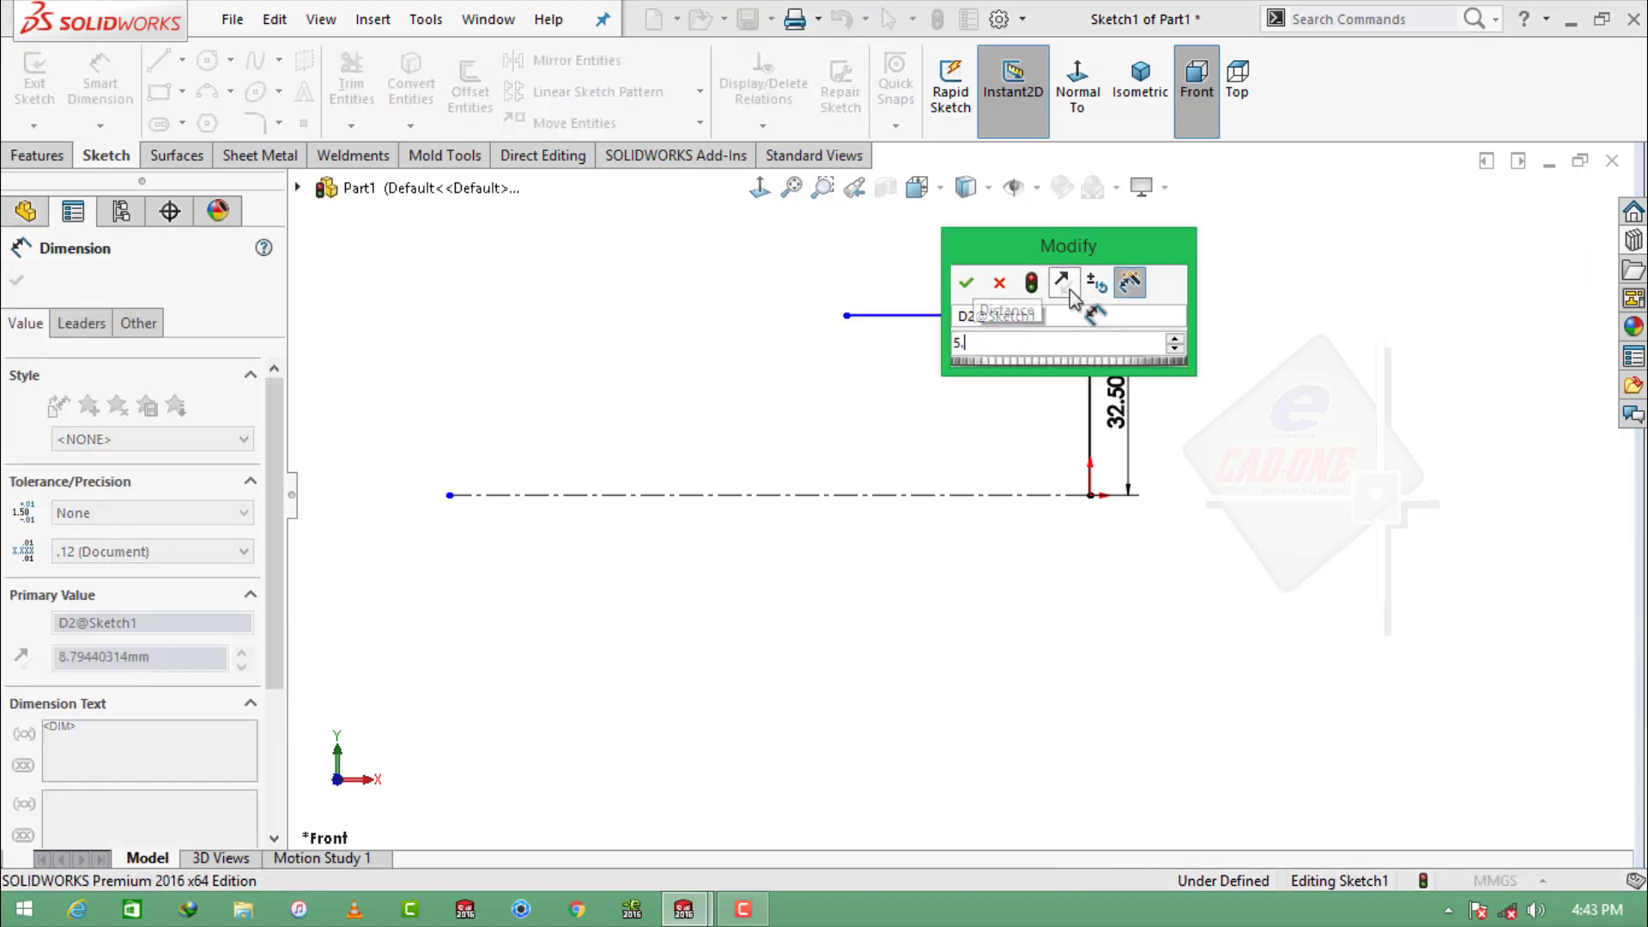
pyautogui.write('5.50')
pyautogui.press('Return')
# Dimension the notch with a 1.50 mm depth on its origin side and a 2.80 mm bottom width.
pyautogui.scroll(-5, 1073, 326)
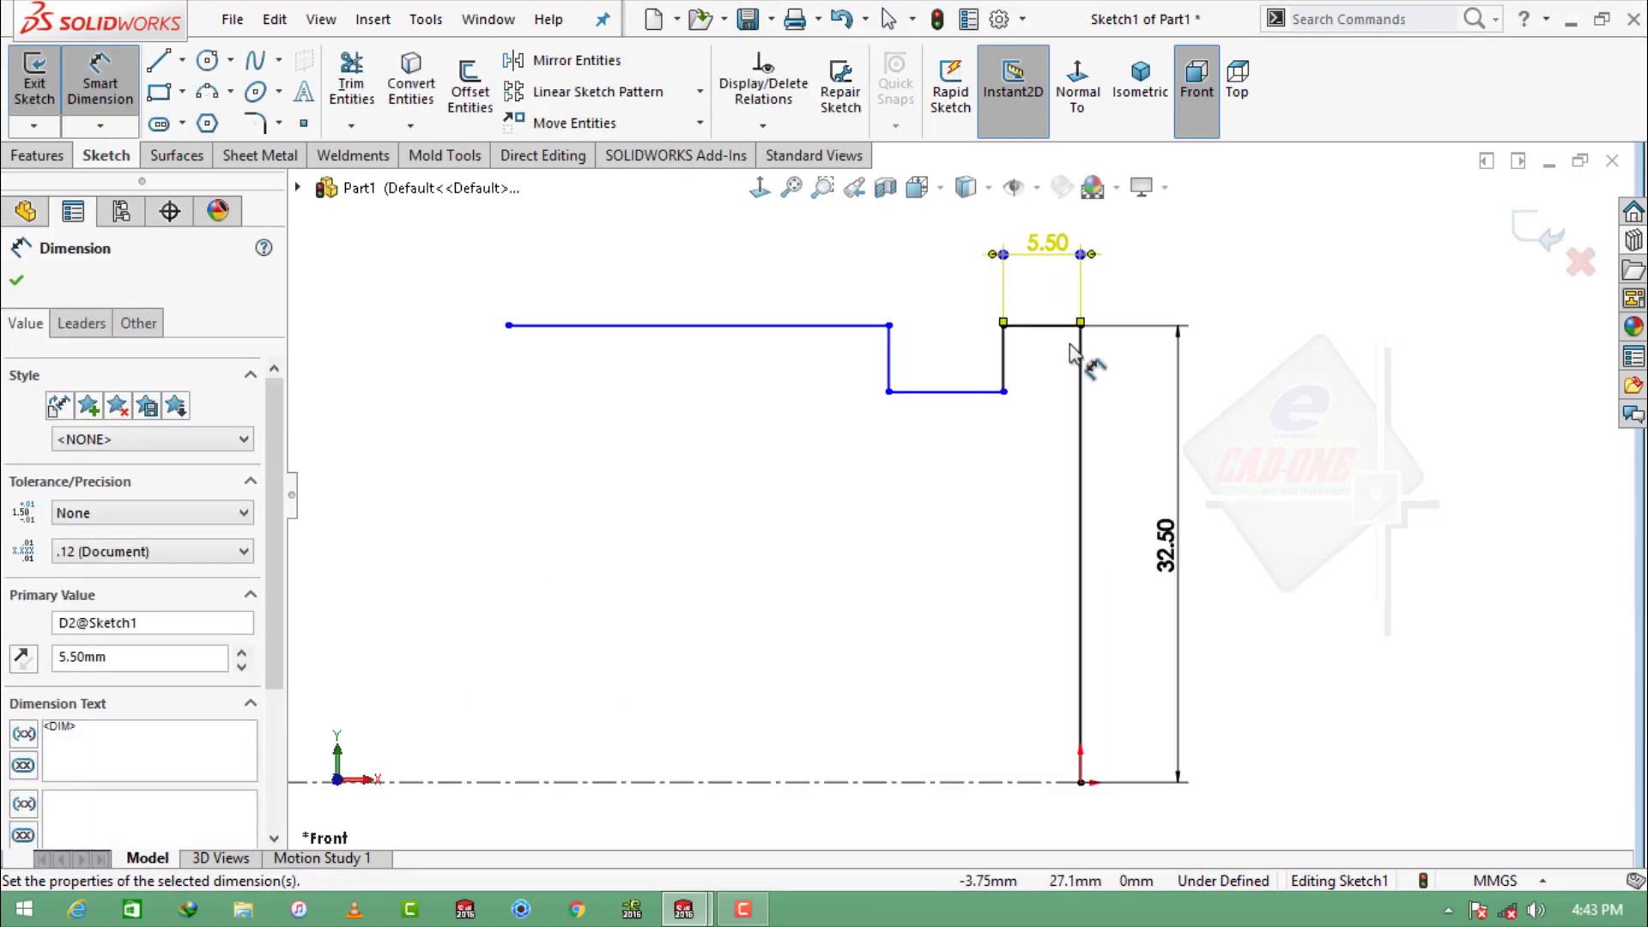
pyautogui.click(1004, 360)
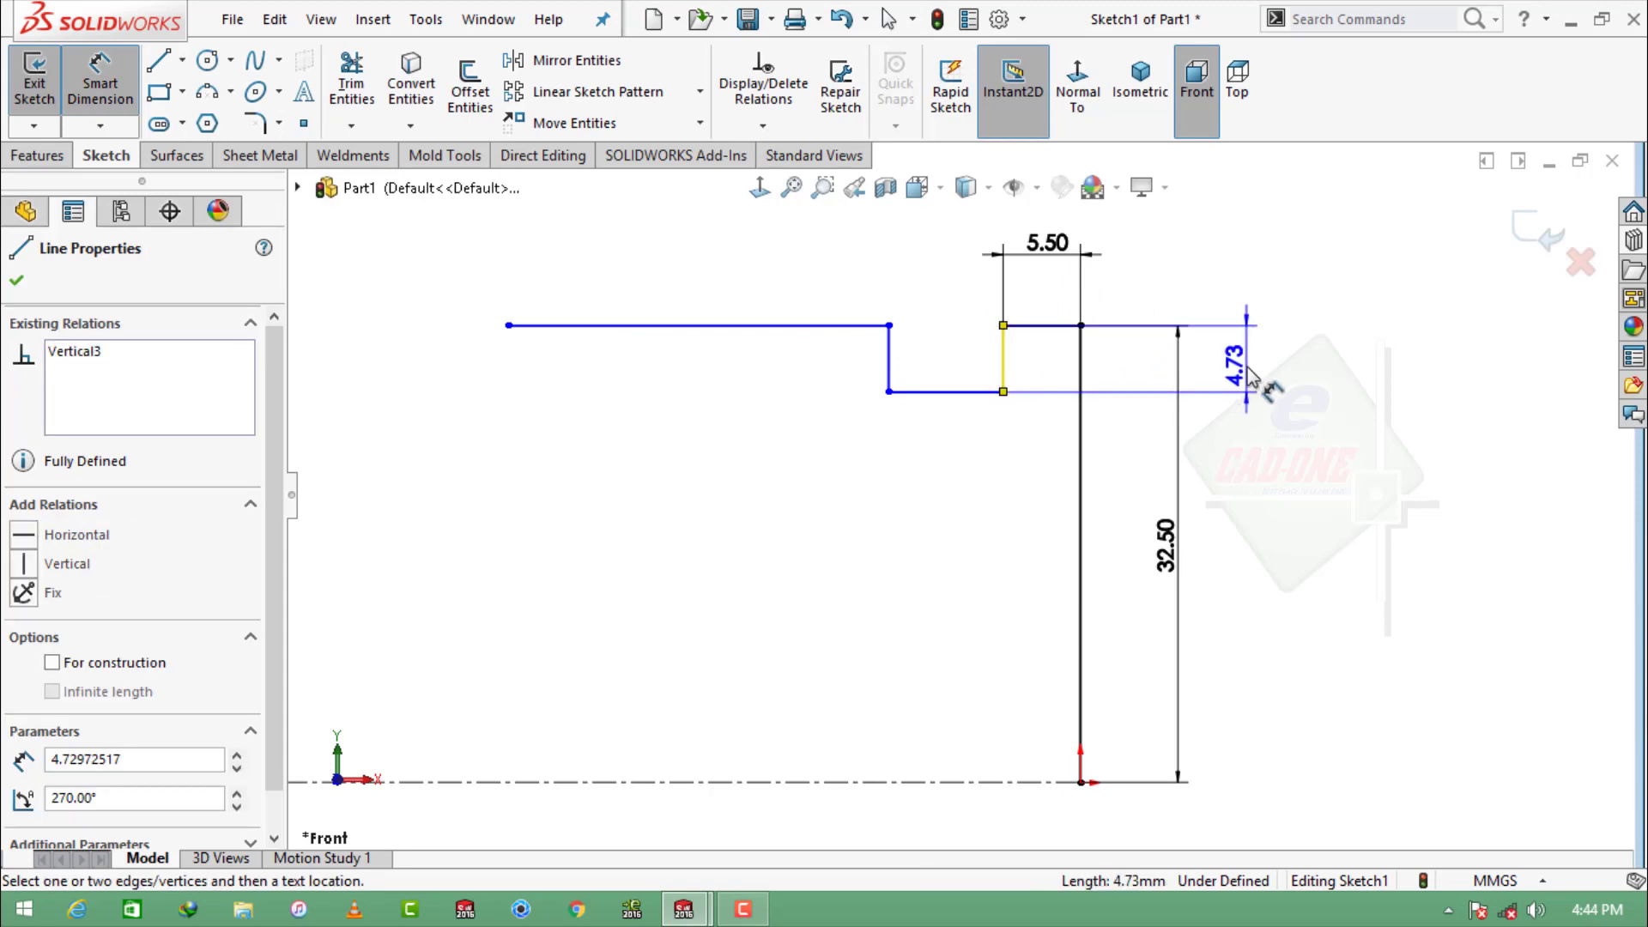
pyautogui.click(1249, 376)
pyautogui.write('1.5')
pyautogui.press('Return')
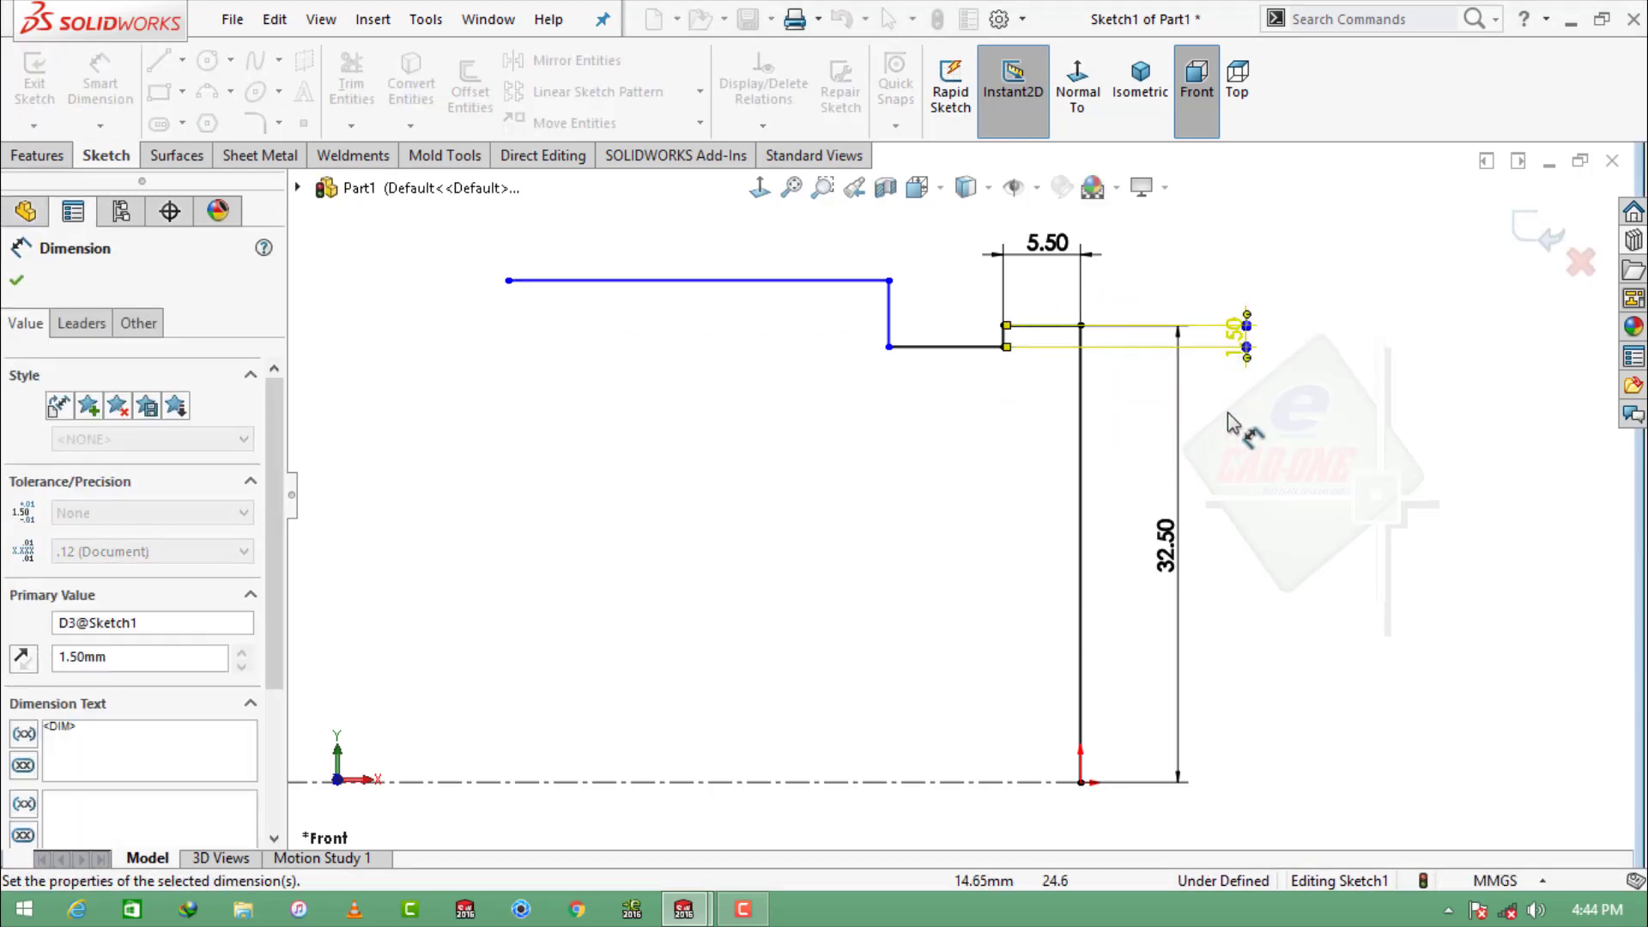
pyautogui.click(945, 348)
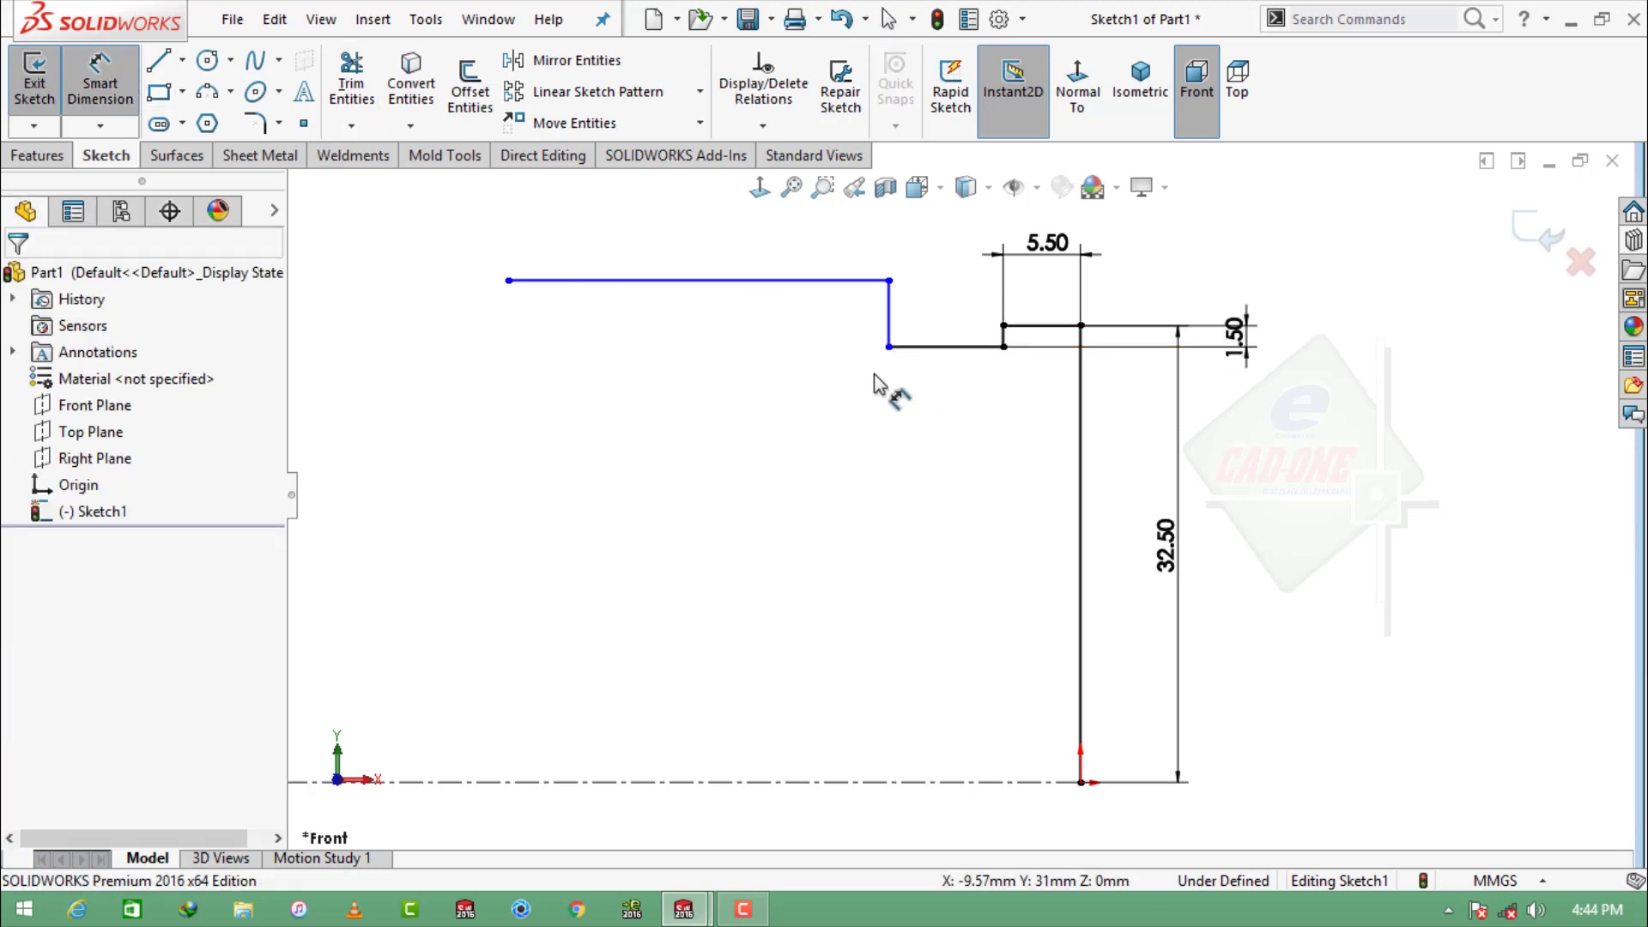
pyautogui.click(976, 391)
pyautogui.write('2.8')
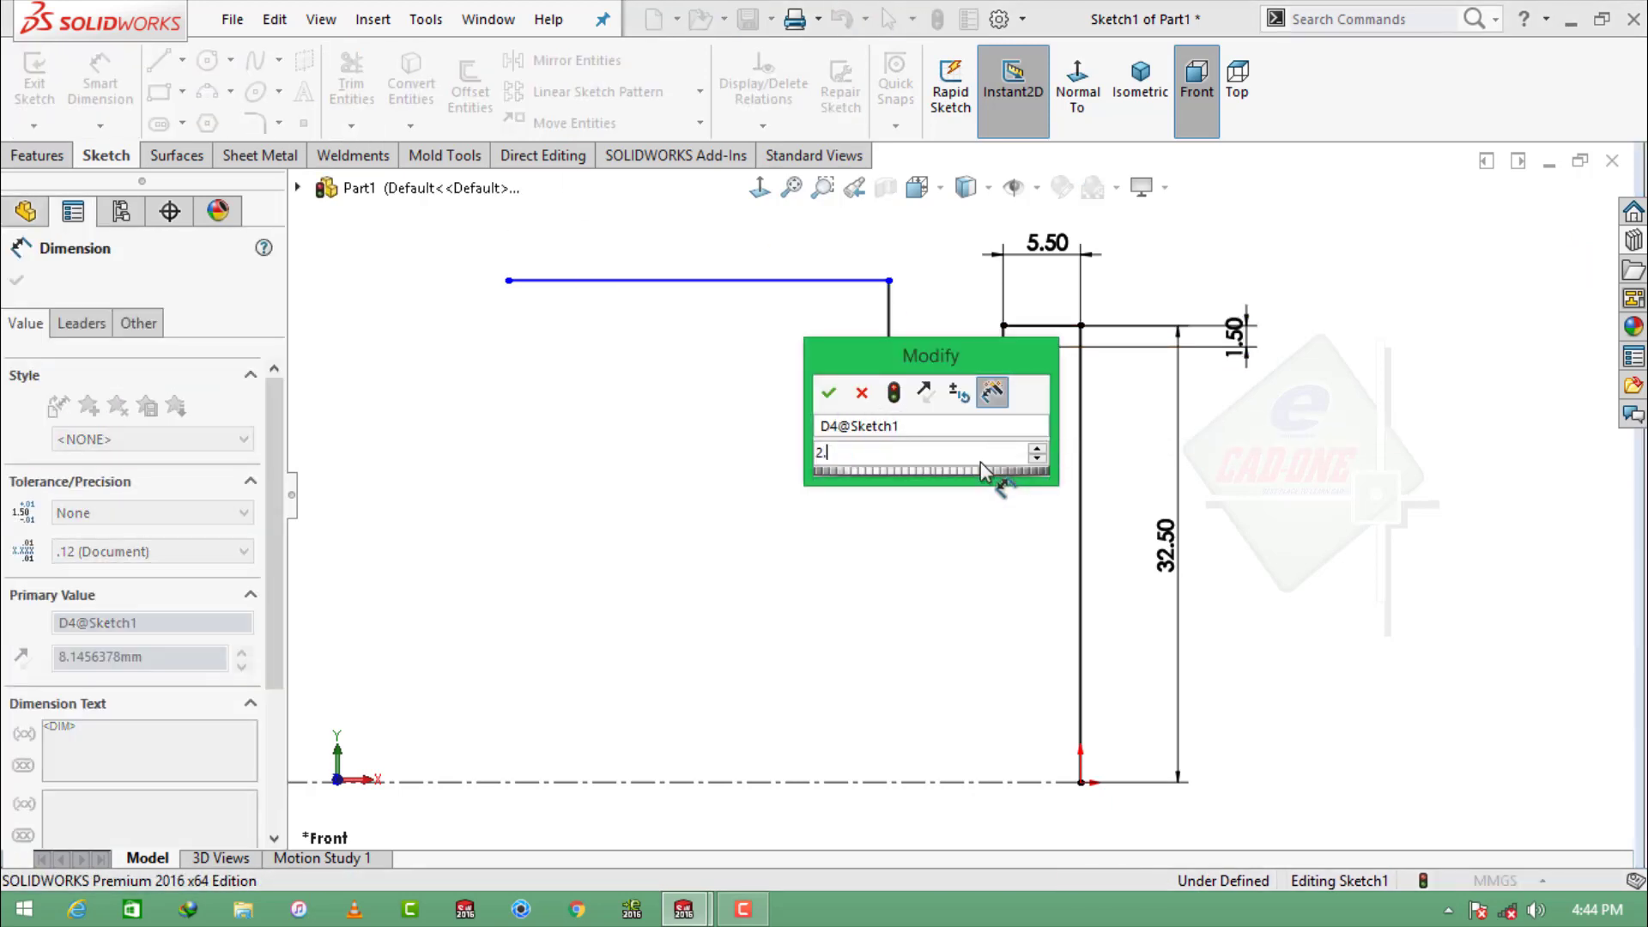
pyautogui.press('Return')
pyautogui.press('Escape')
# Align the two upper corner points of the notch with a horizontal relation.
pyautogui.click(963, 280)
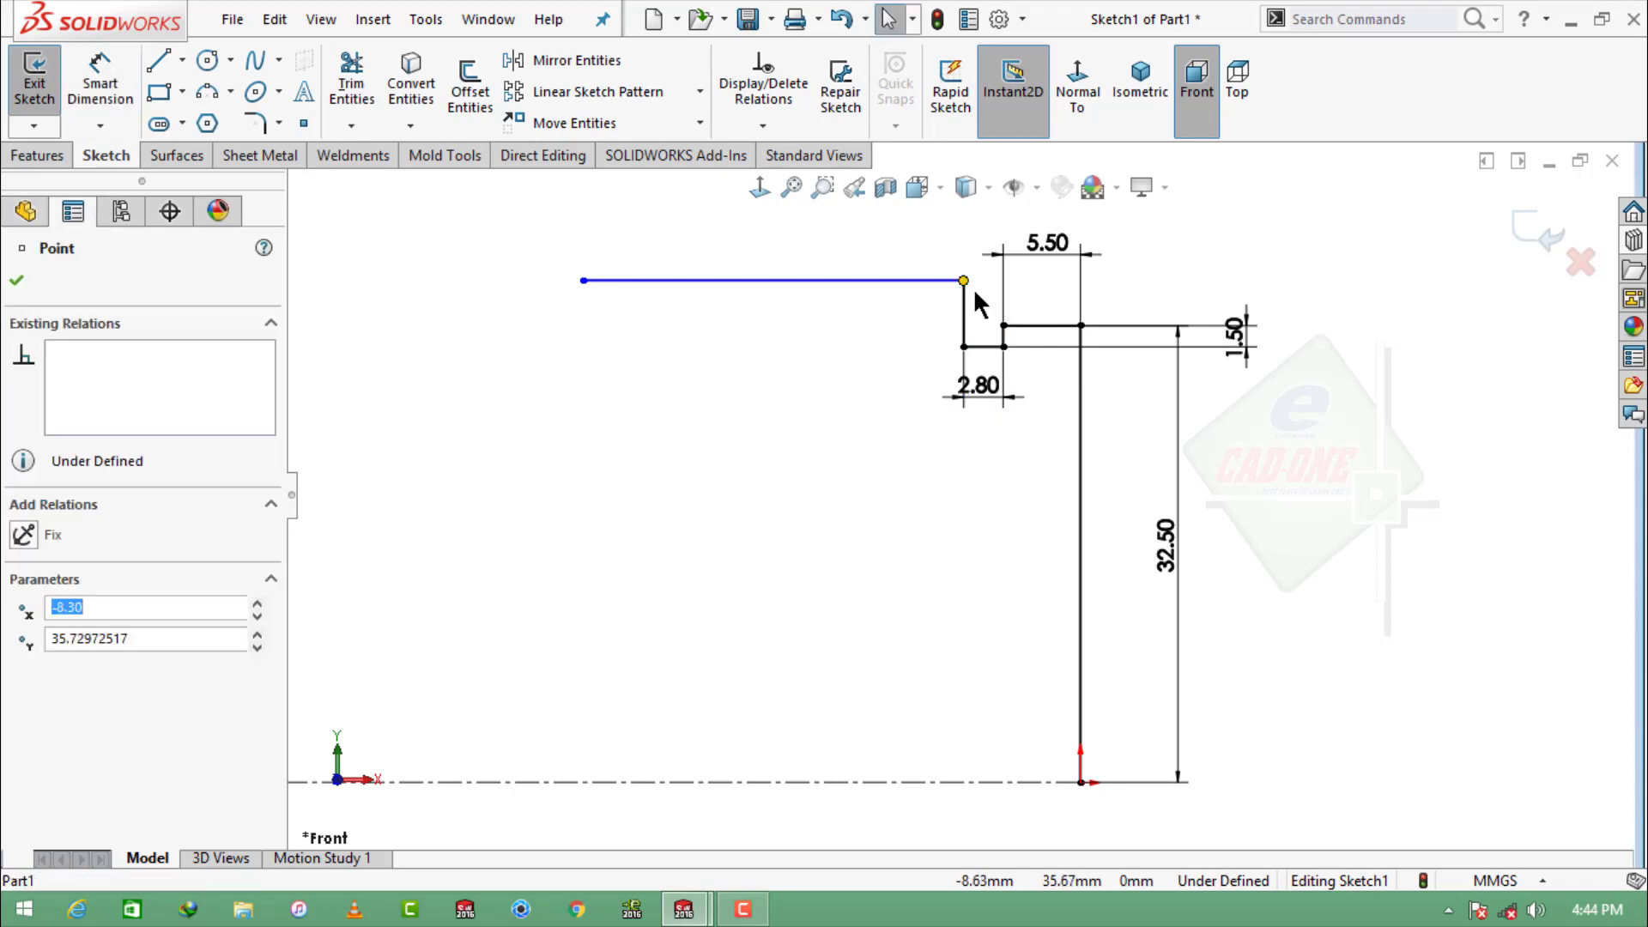
pyautogui.keyDown('ctrl'); pyautogui.click(1003, 324); pyautogui.keyUp('ctrl')
pyautogui.click(1071, 228)
pyautogui.click(1347, 476)
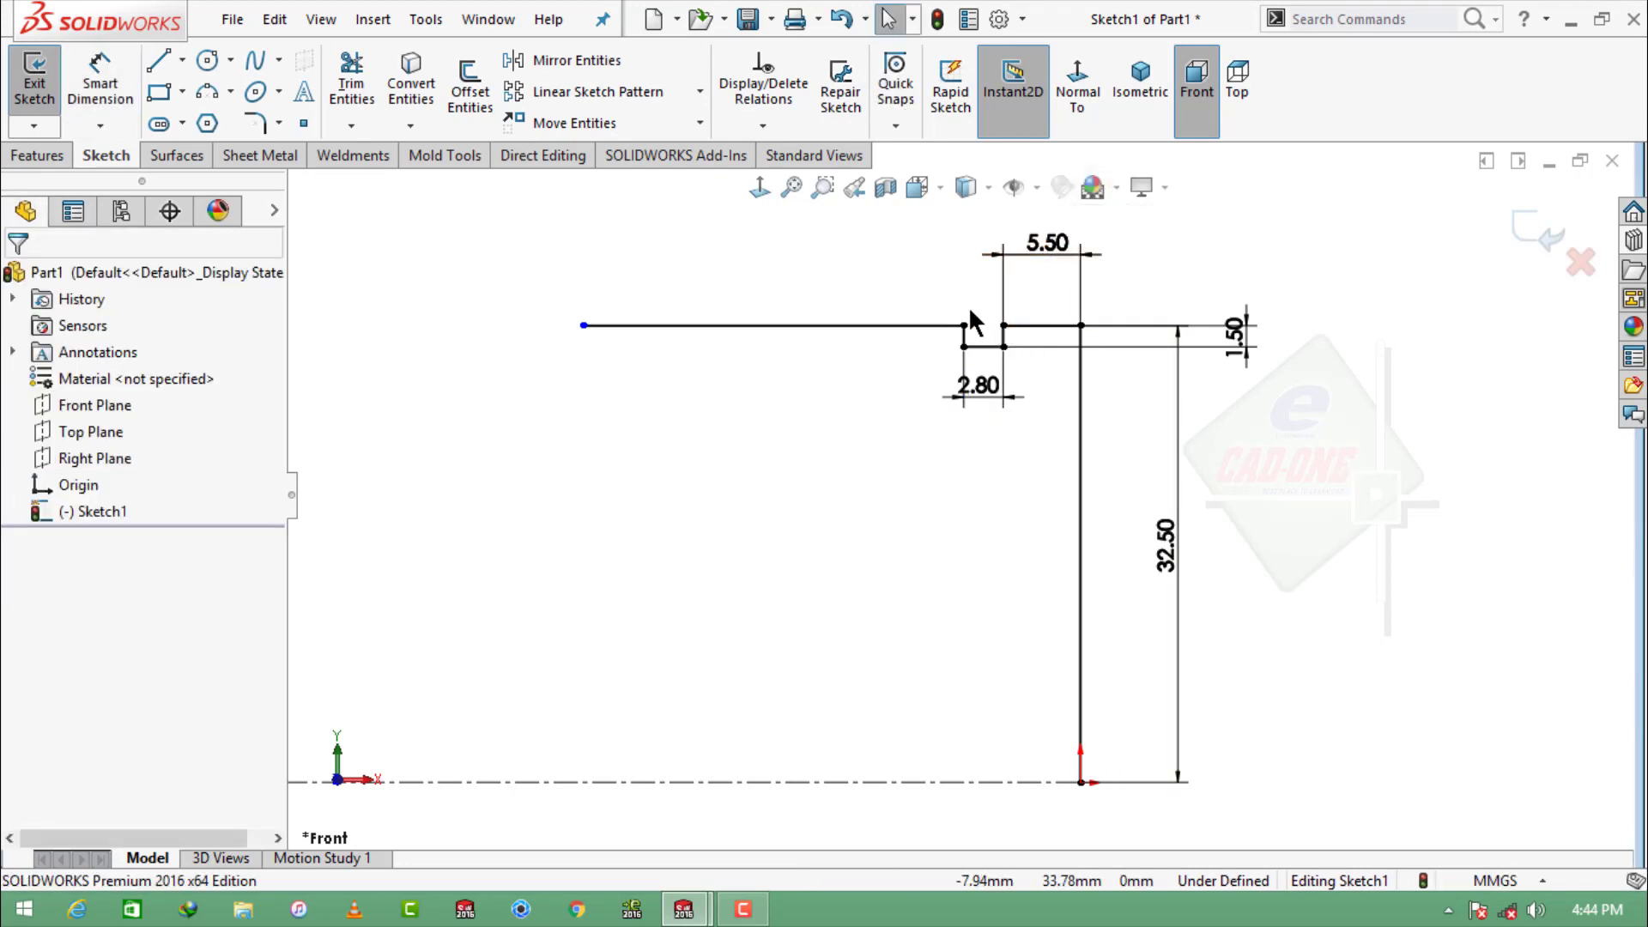
# Dimension the long top line beyond the notch to 18.70 mm.
pyautogui.scroll(-2, 960, 322)
pyautogui.click(101, 82)
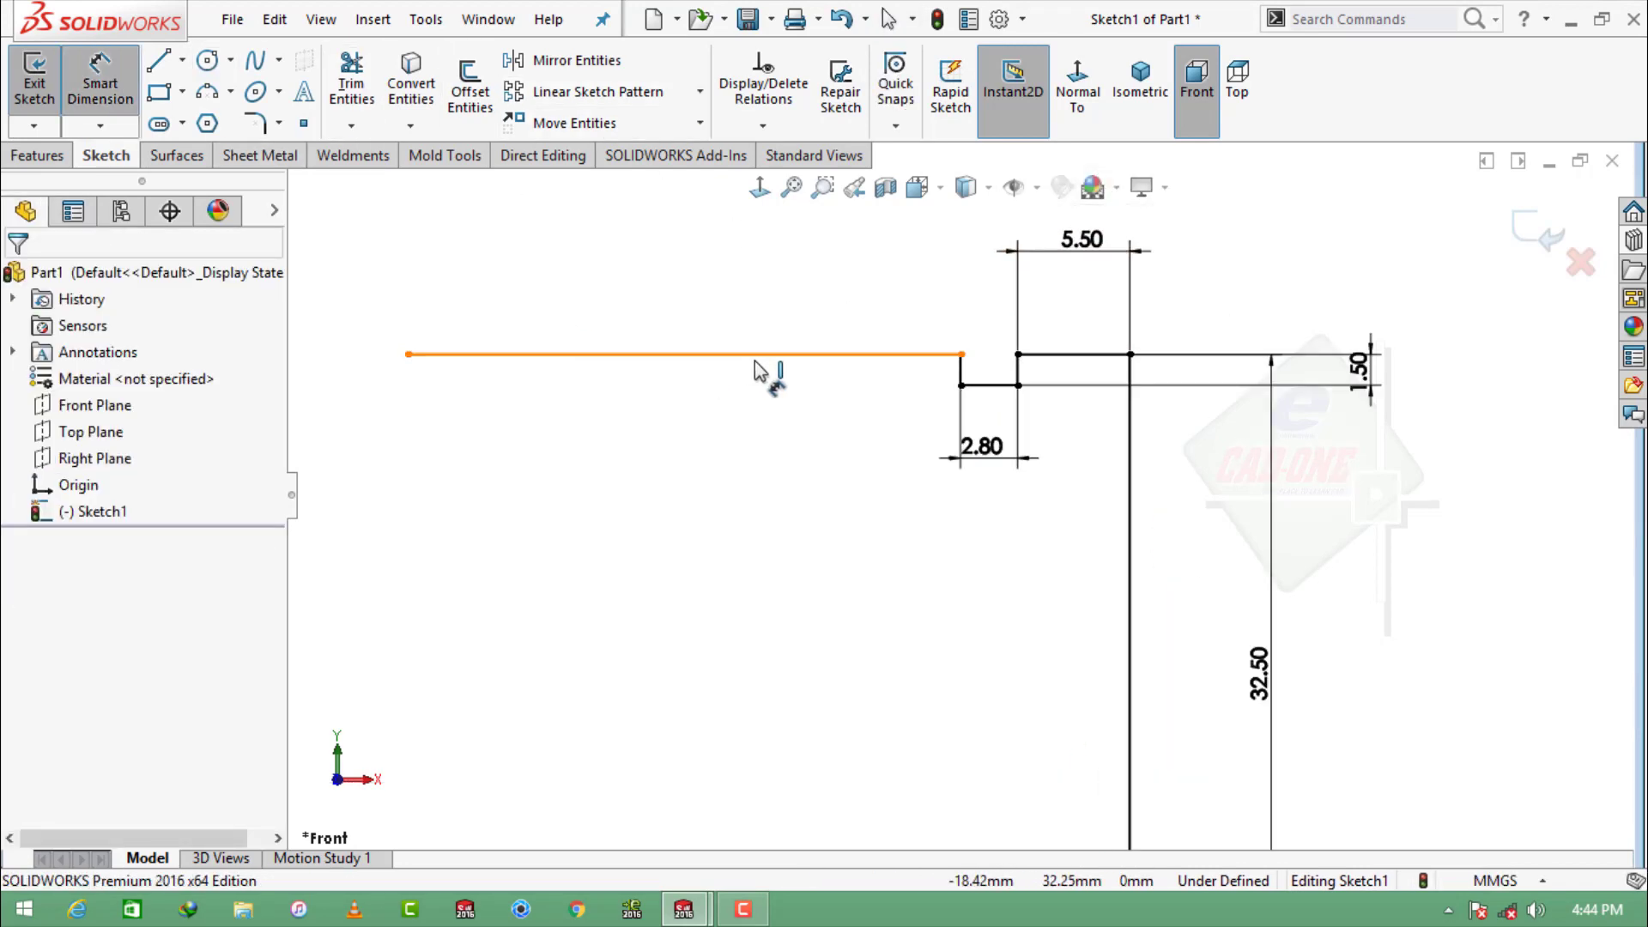
pyautogui.click(754, 354)
pyautogui.click(760, 314)
pyautogui.write('18.7')
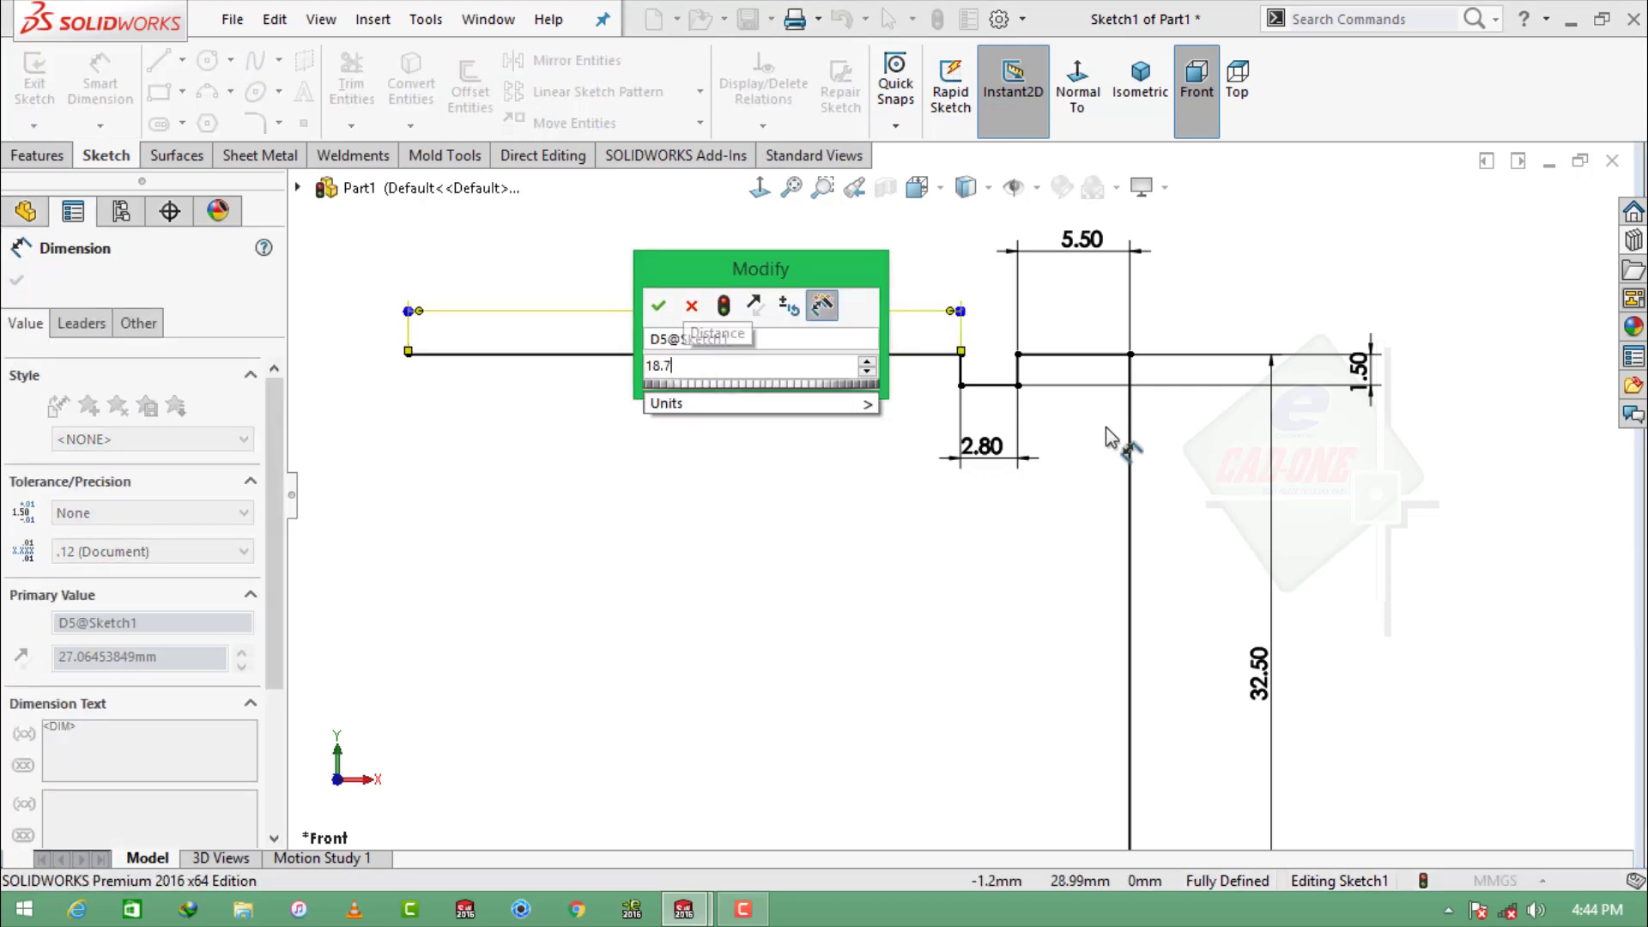
pyautogui.press('Return')
pyautogui.click(1105, 426)
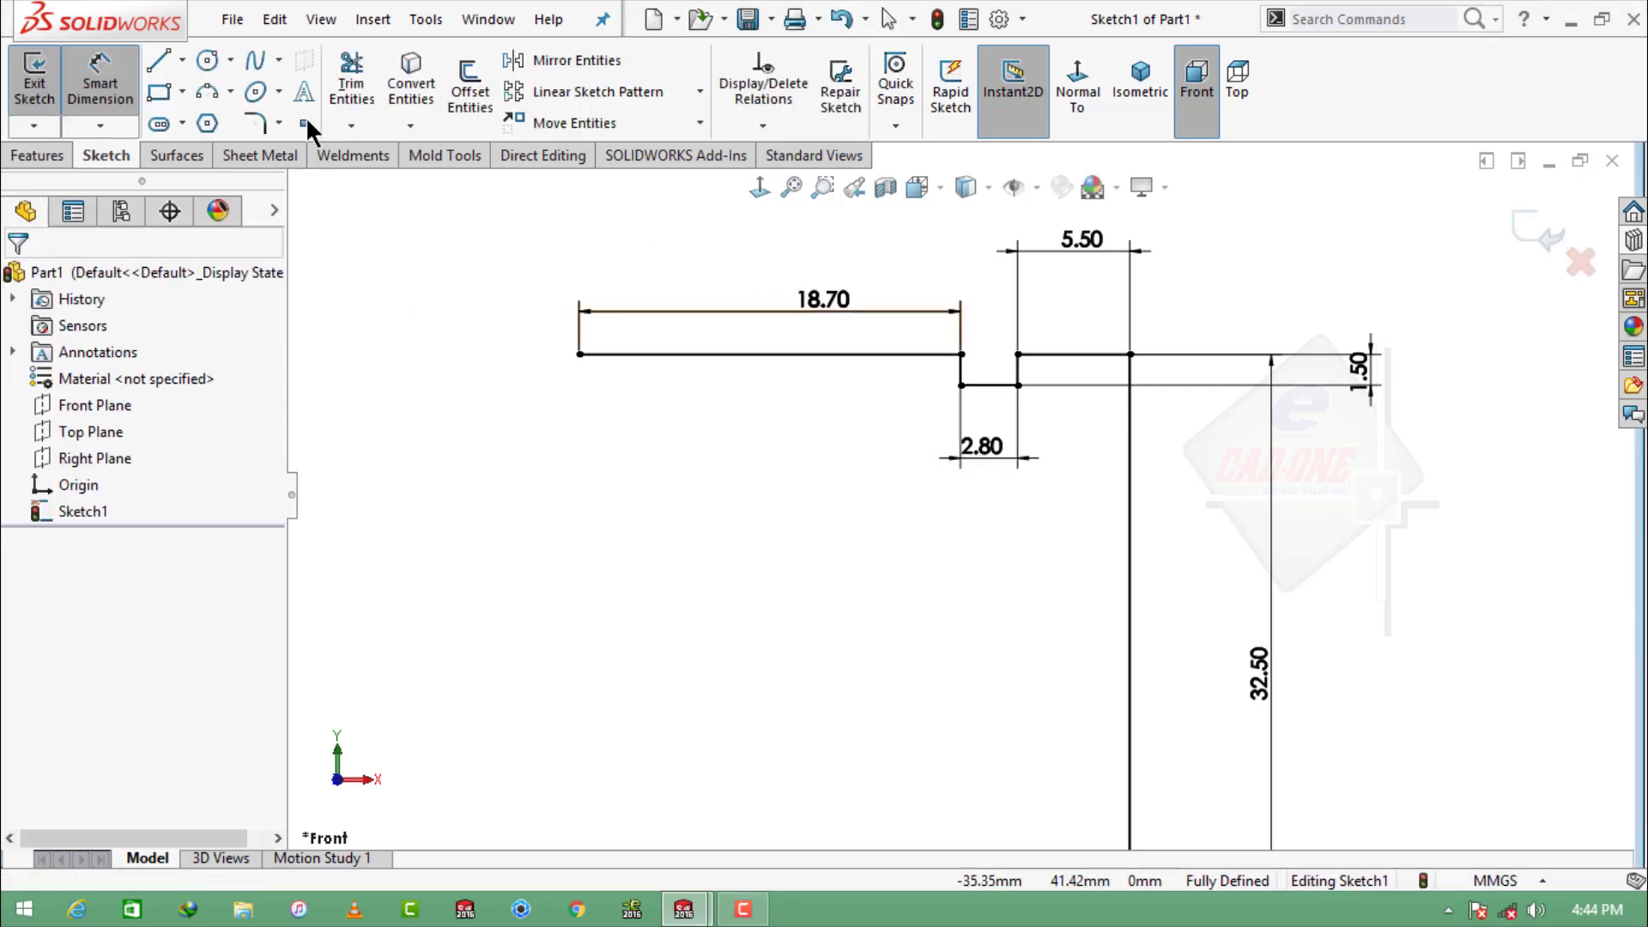
# Continue the profile from the 18.70 mm line's free end: about 1 mm down, 4.65 mm left, 3.8 mm up, left again and slightly up.
pyautogui.click(158, 61)
pyautogui.scroll(-4, 360, 285)
pyautogui.click(842, 422)
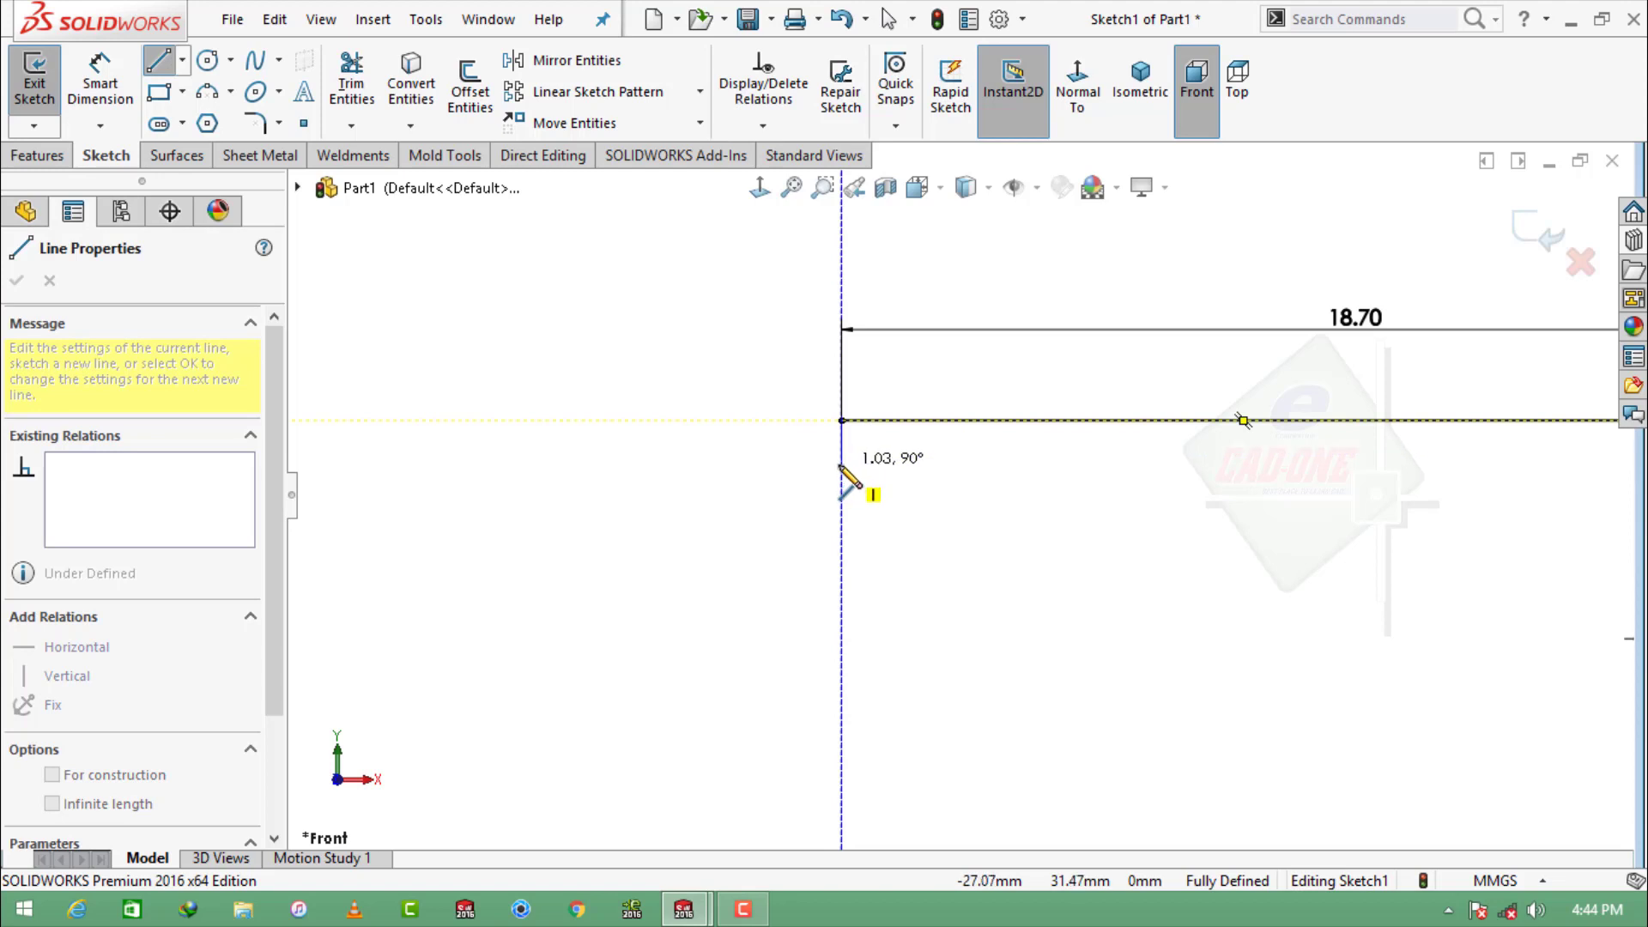
pyautogui.click(840, 465)
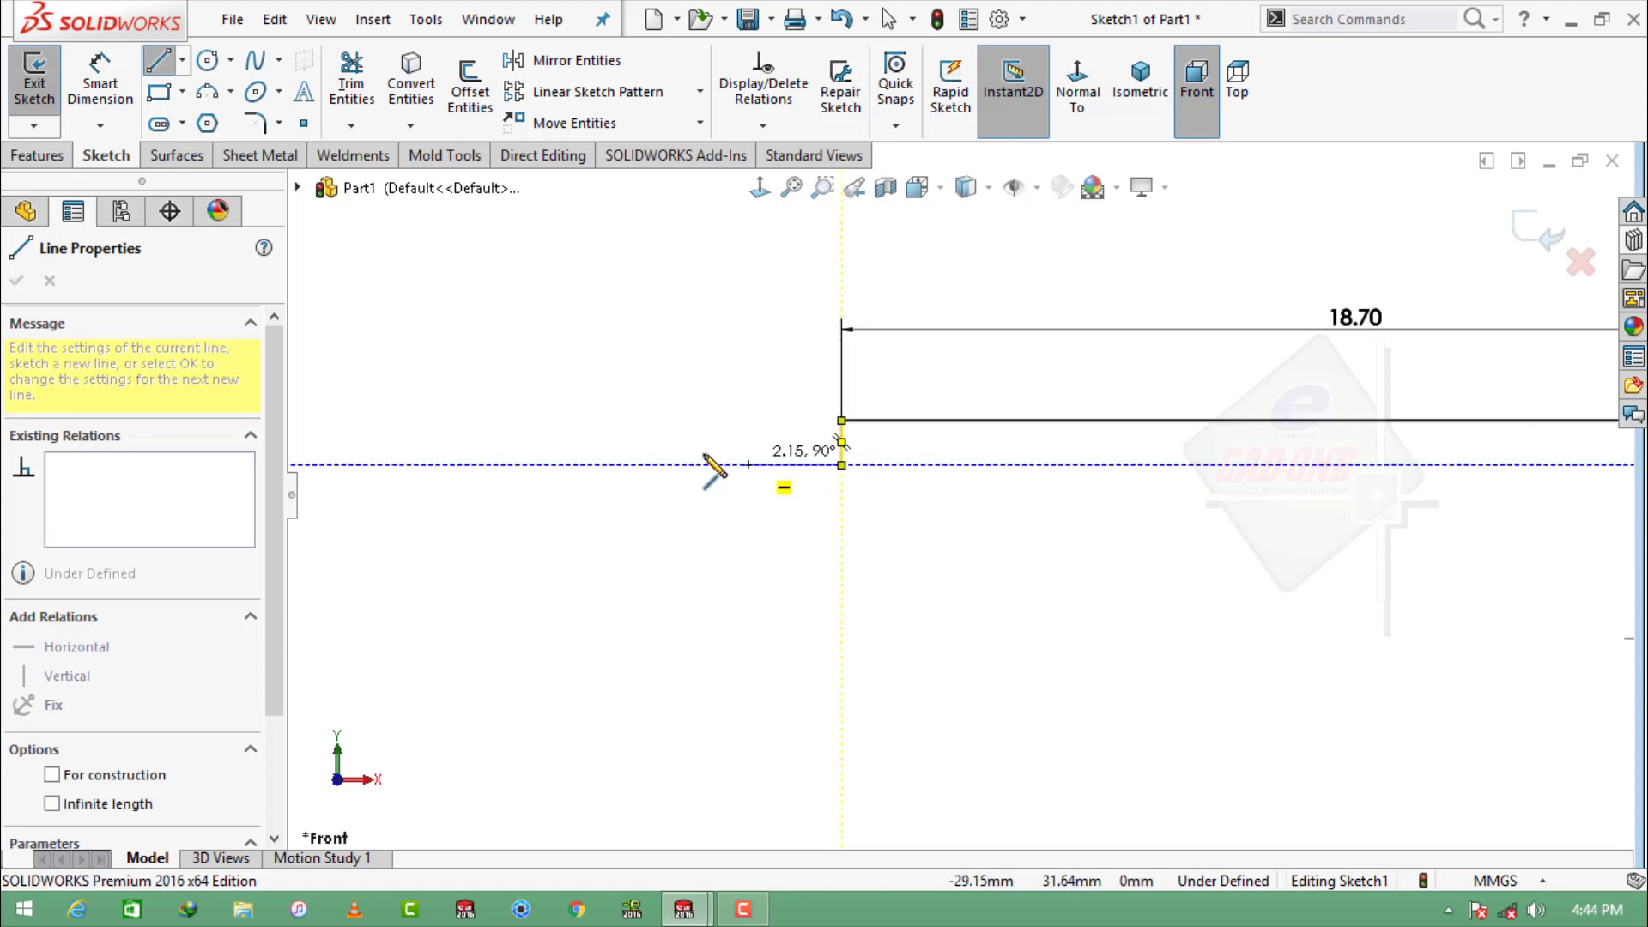
pyautogui.click(642, 465)
pyautogui.click(641, 301)
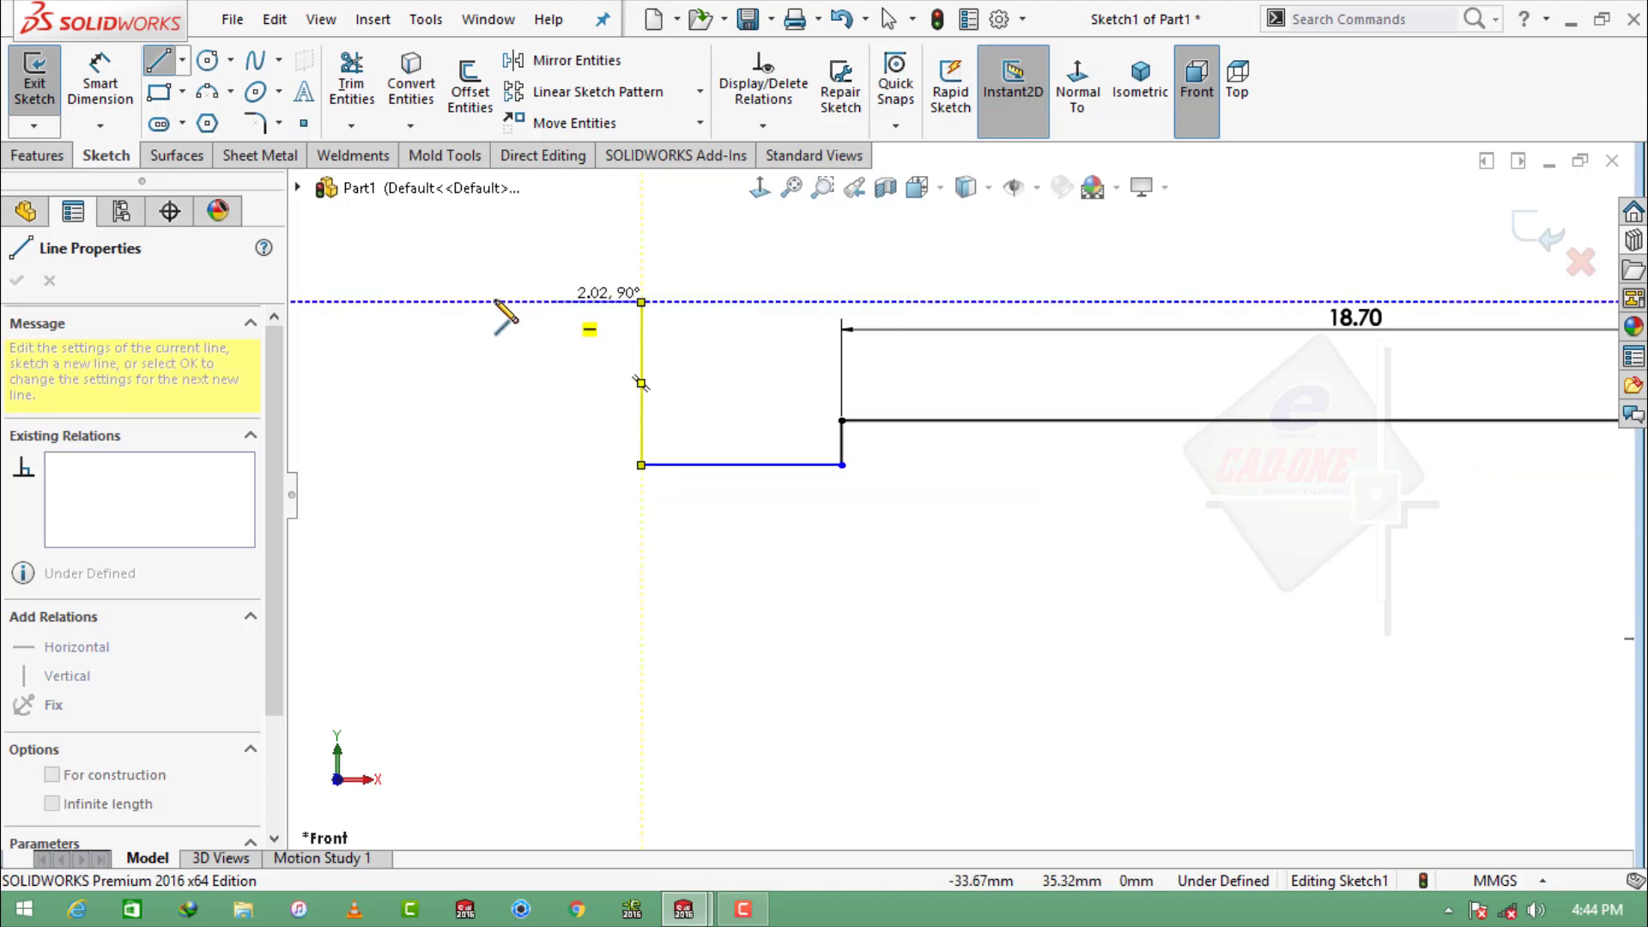
pyautogui.click(486, 301)
pyautogui.click(487, 235)
pyautogui.press('Escape')
# Dimension the small downward step after the 18.70 mm line to 0.25 mm and the adjoining horizontal line to 4 mm.
pyautogui.press('f')
pyautogui.scroll(1, 800, 414)
pyautogui.scroll(-2, 1154, 518)
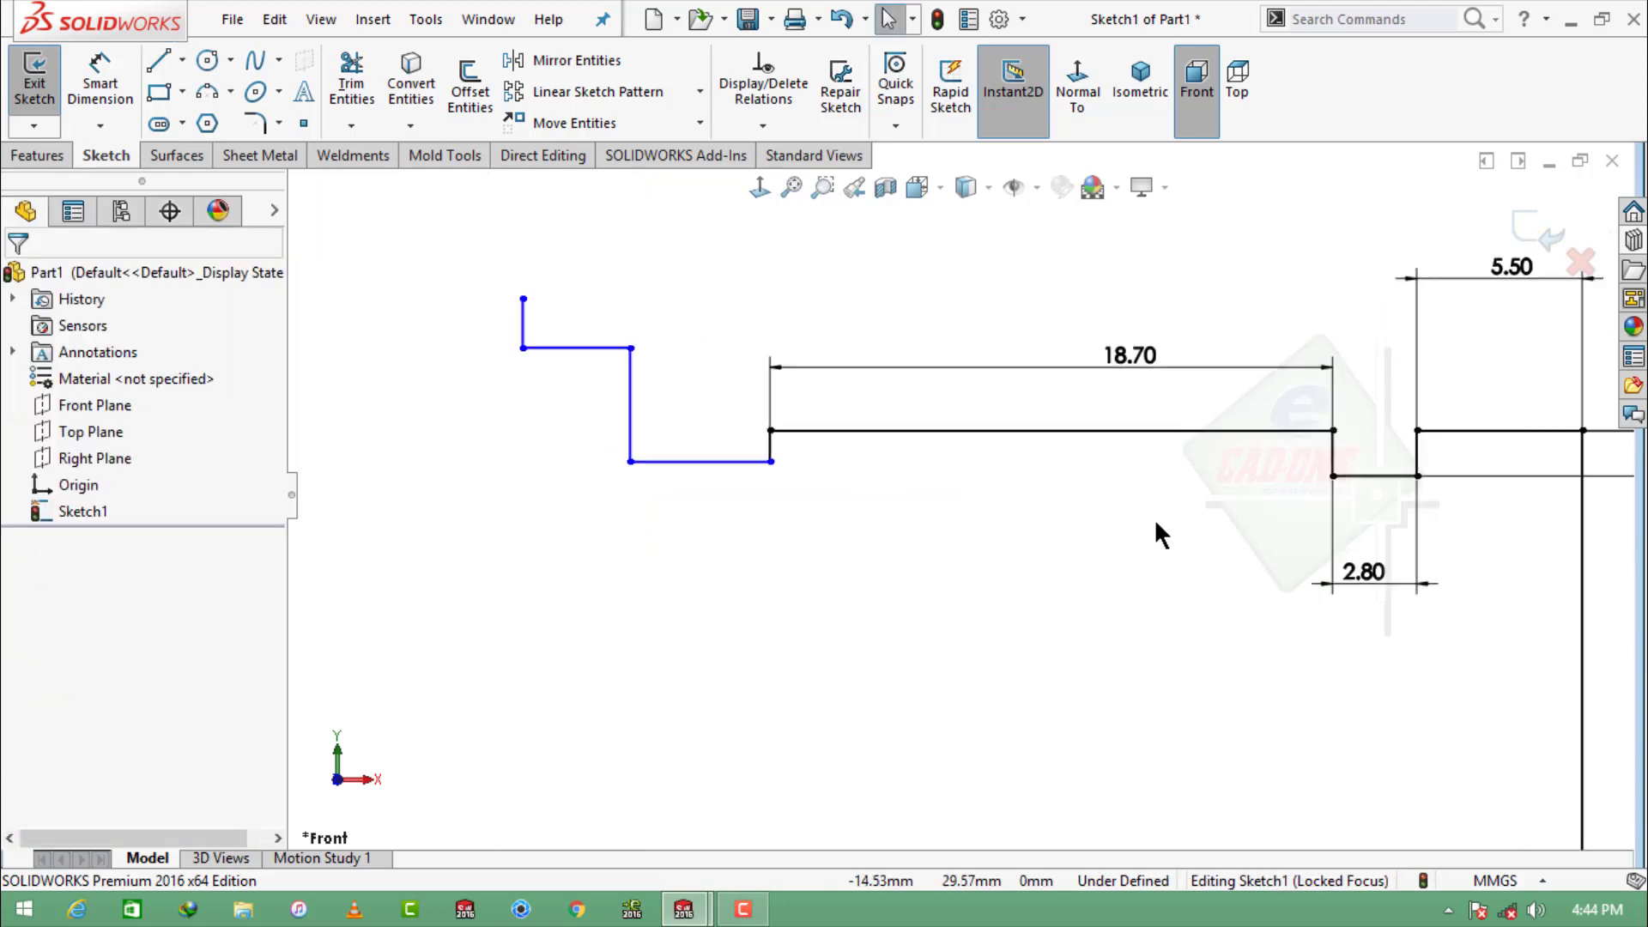
pyautogui.click(120, 97)
pyautogui.click(771, 448)
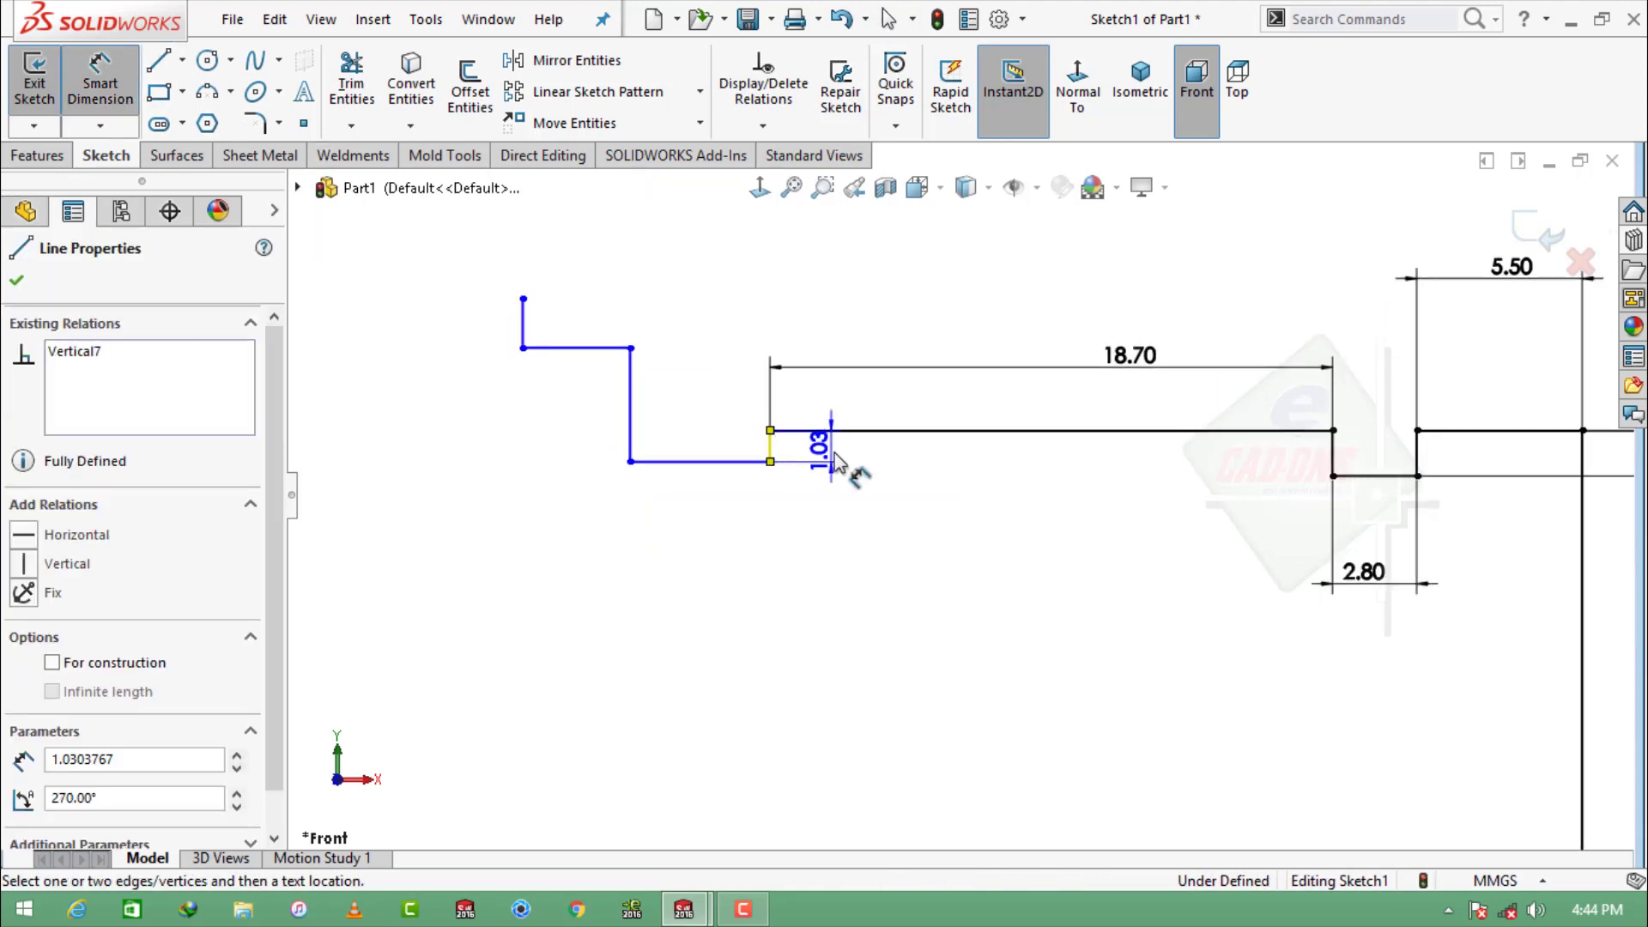
pyautogui.click(837, 463)
pyautogui.write('0.25')
pyautogui.press('Return')
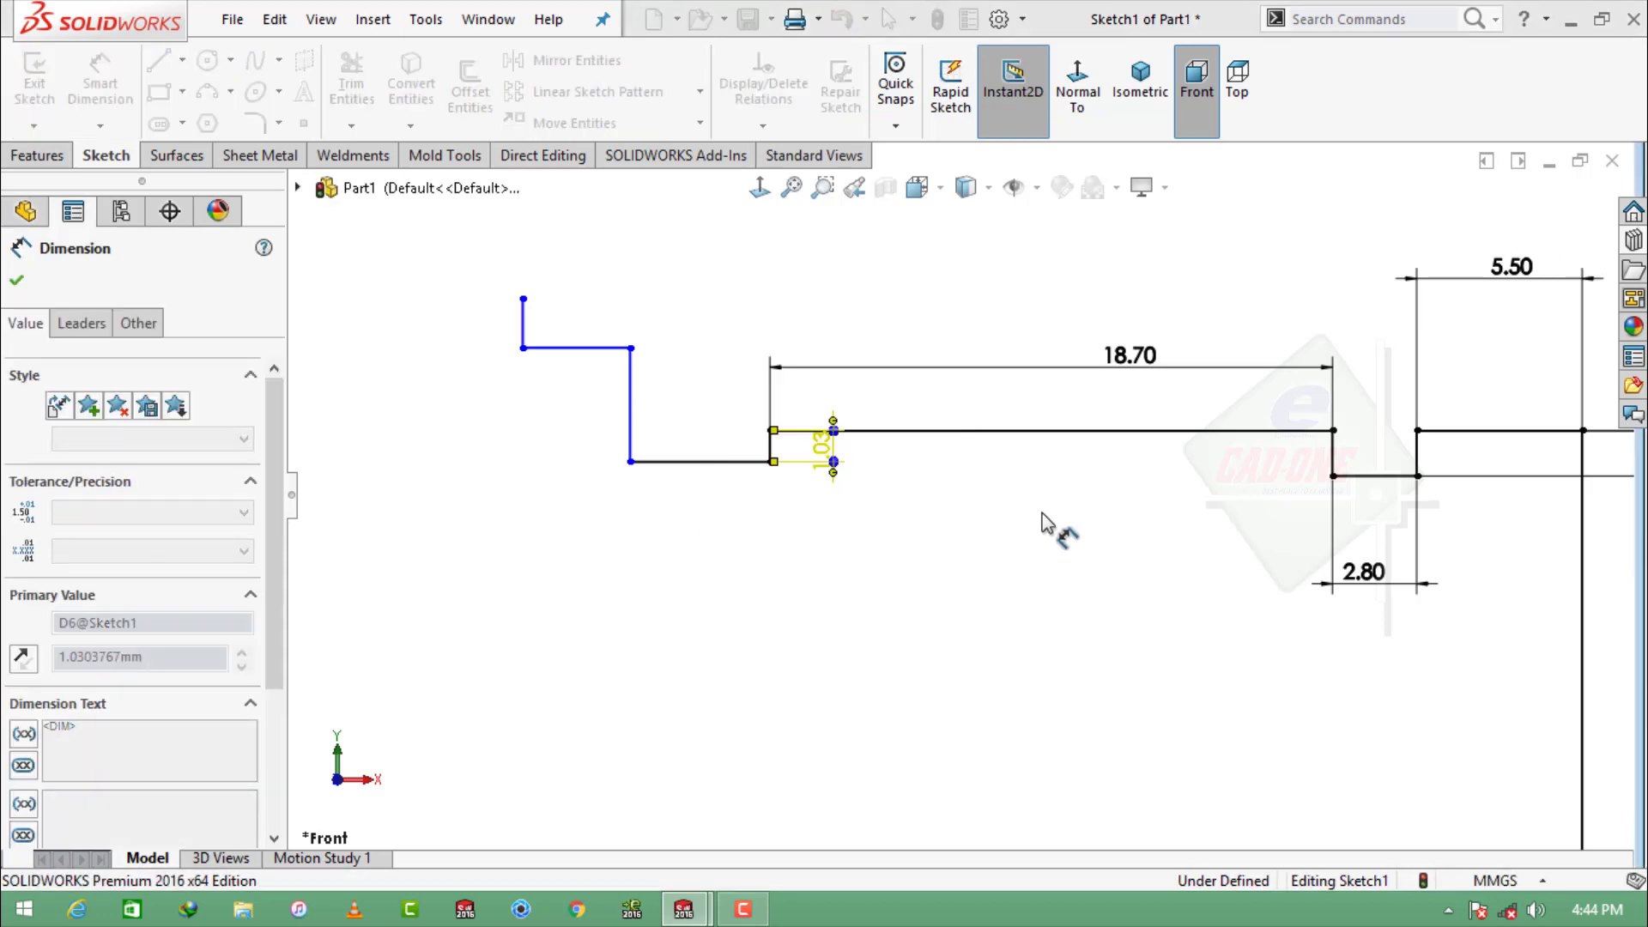
pyautogui.click(703, 441)
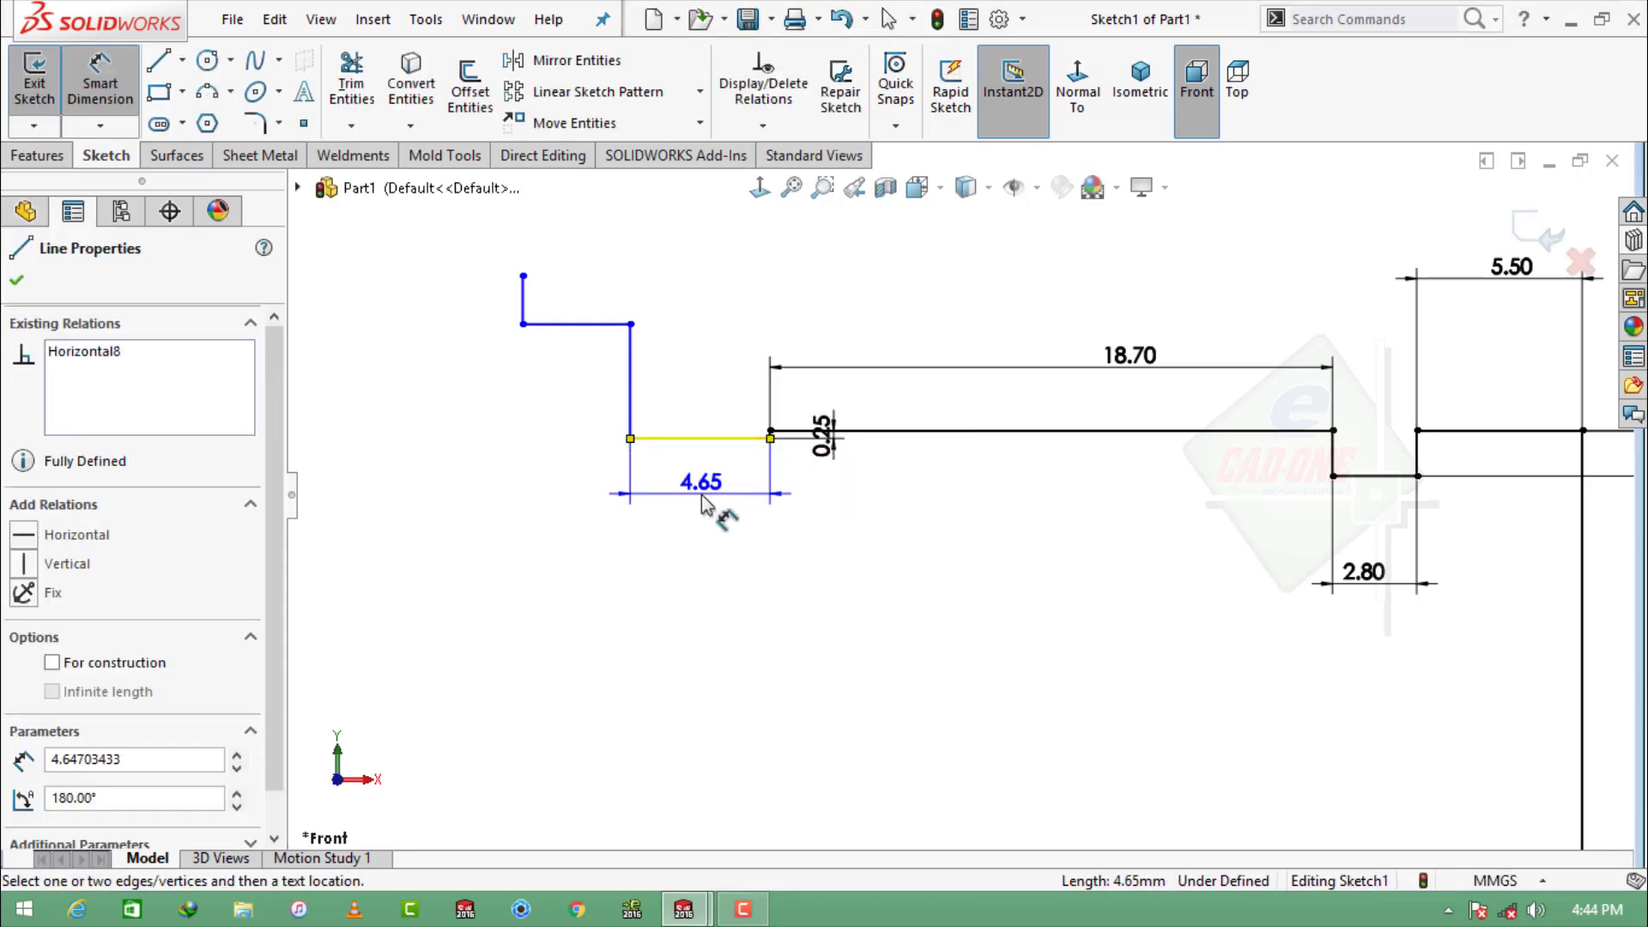
pyautogui.click(702, 502)
pyautogui.write('4')
pyautogui.press('Return')
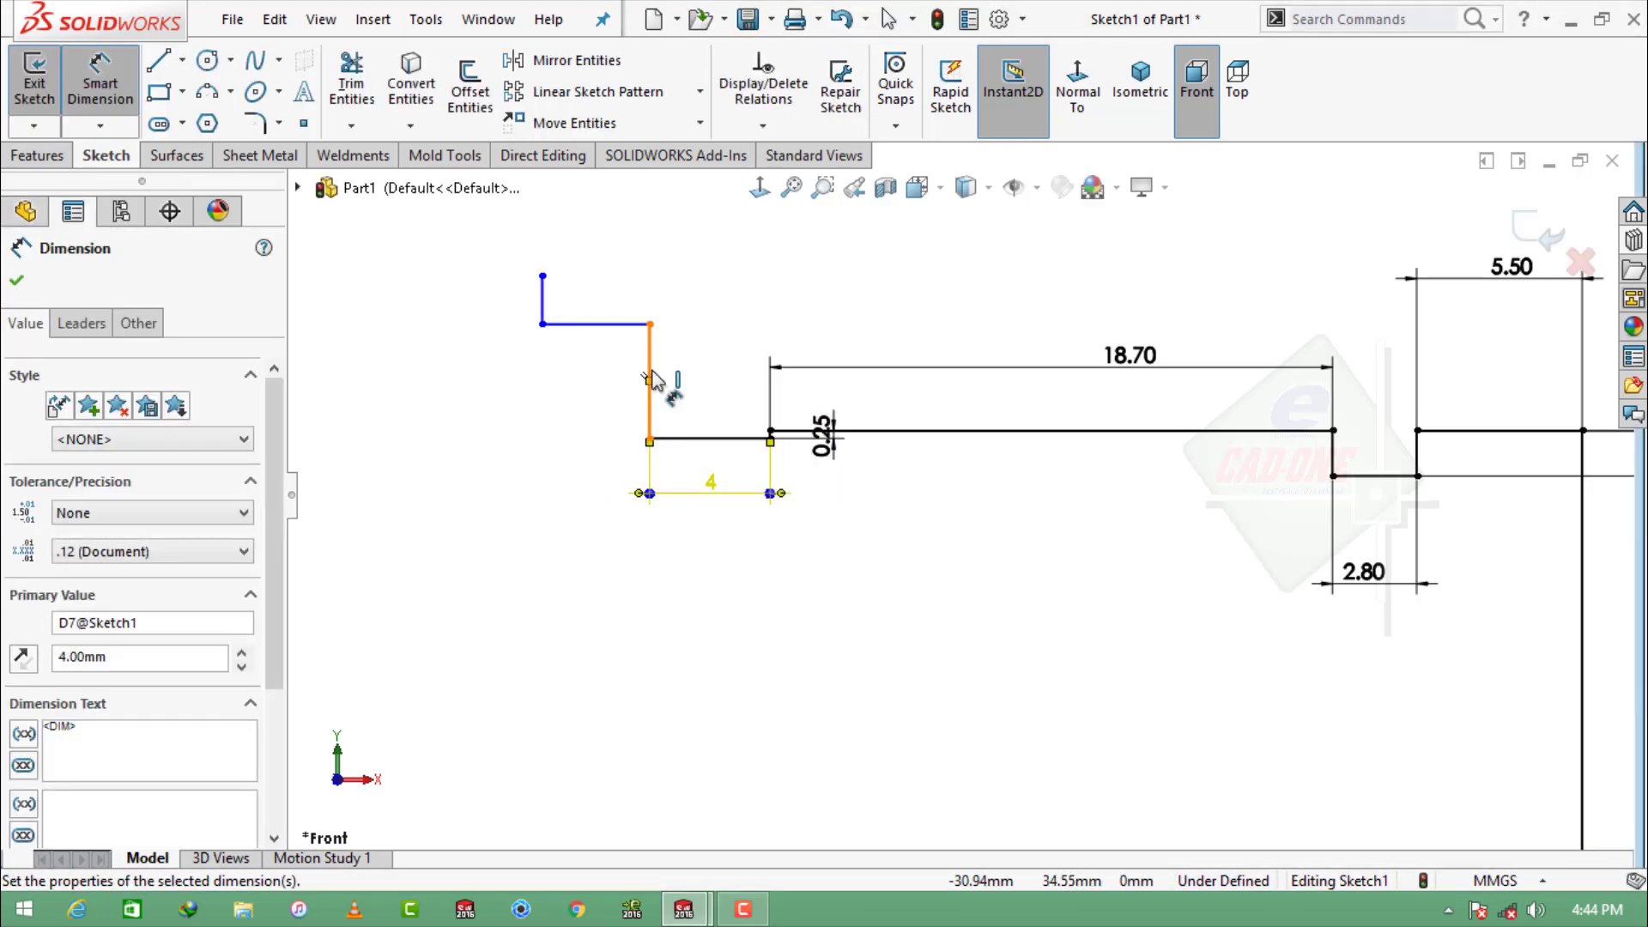
# Dimension the vertical line after the 4 mm line to 5.75 mm and the adjoining upper horizontal line to 8.50 mm.
pyautogui.click(651, 377)
pyautogui.click(715, 384)
pyautogui.write('5')
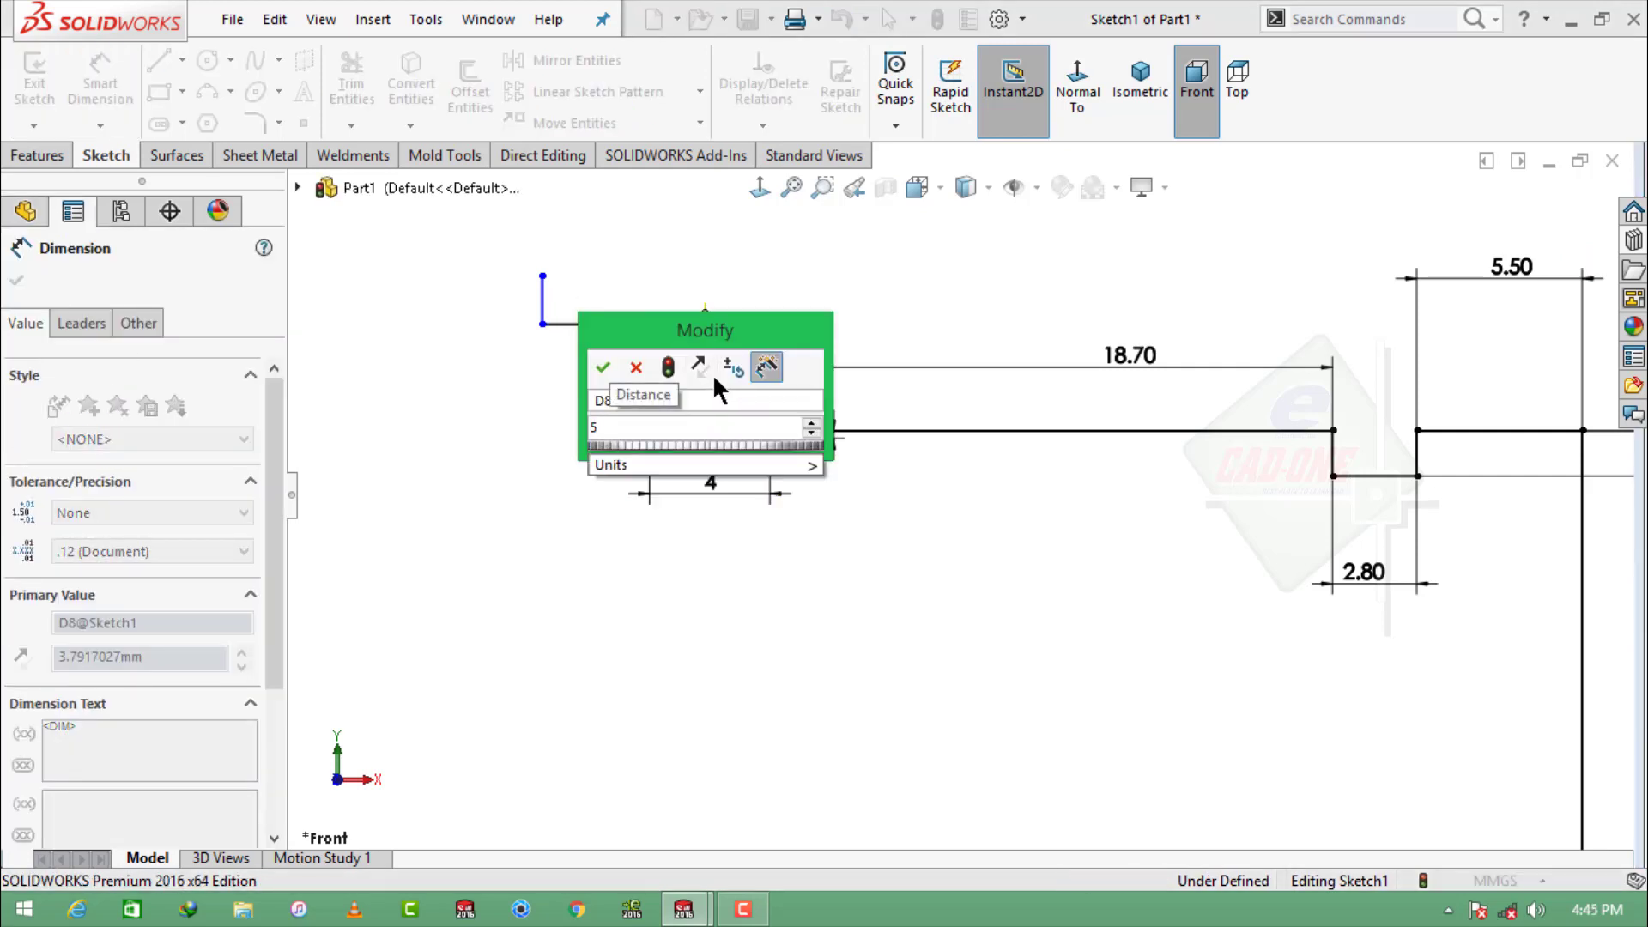
pyautogui.write('.75')
pyautogui.press('Return')
pyautogui.click(601, 266)
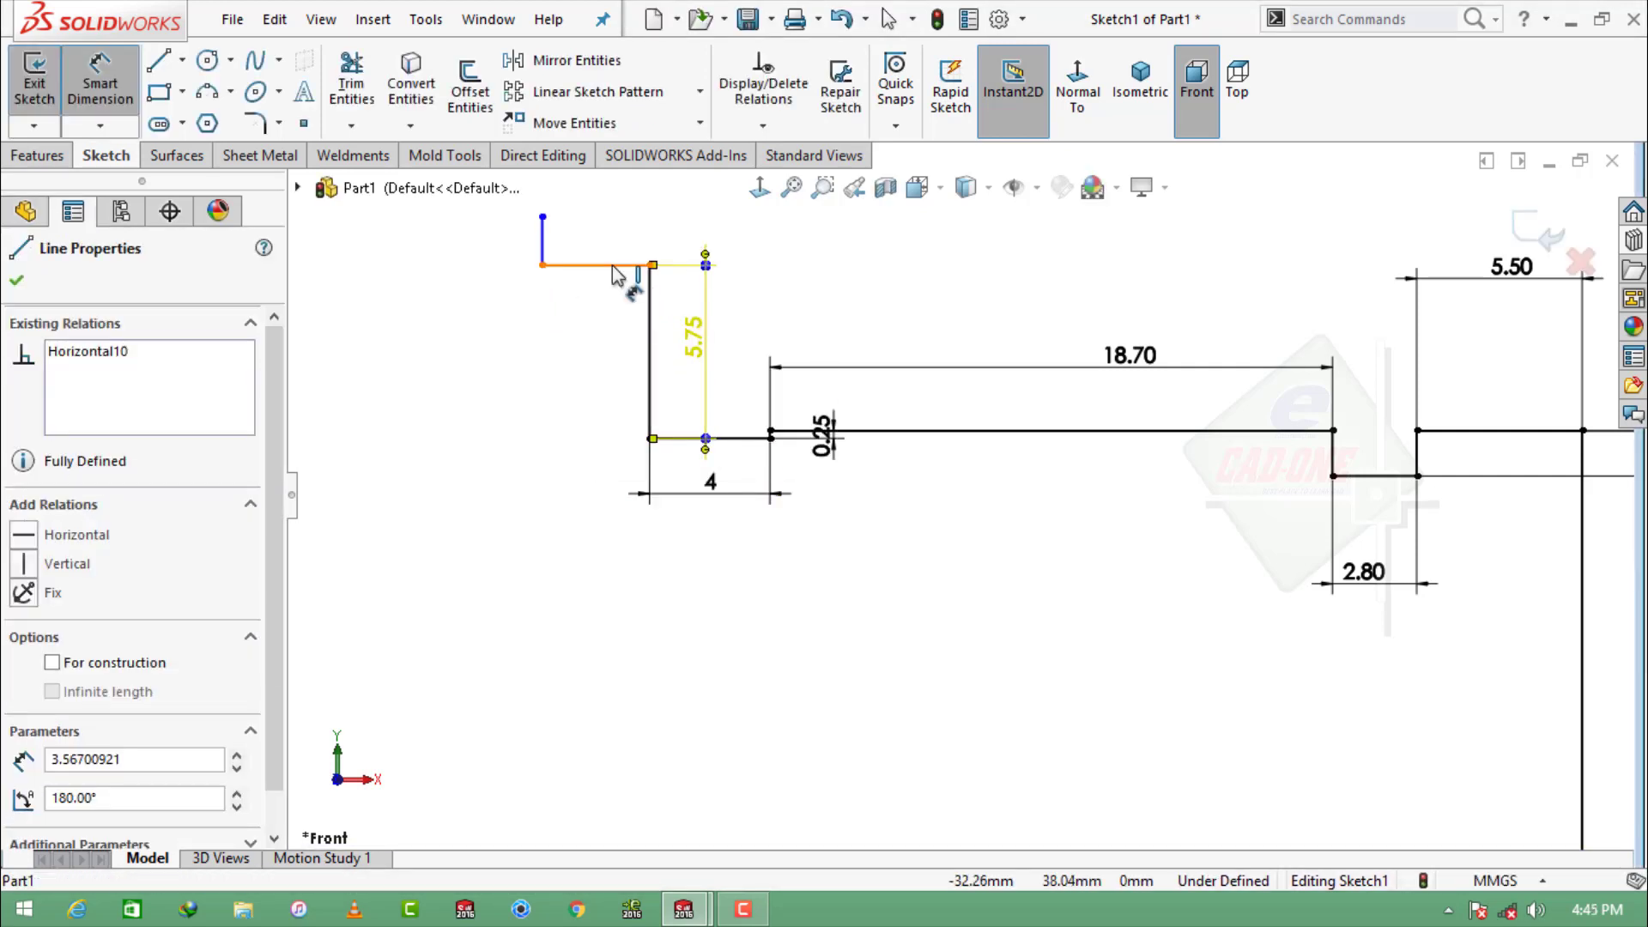
pyautogui.click(606, 250)
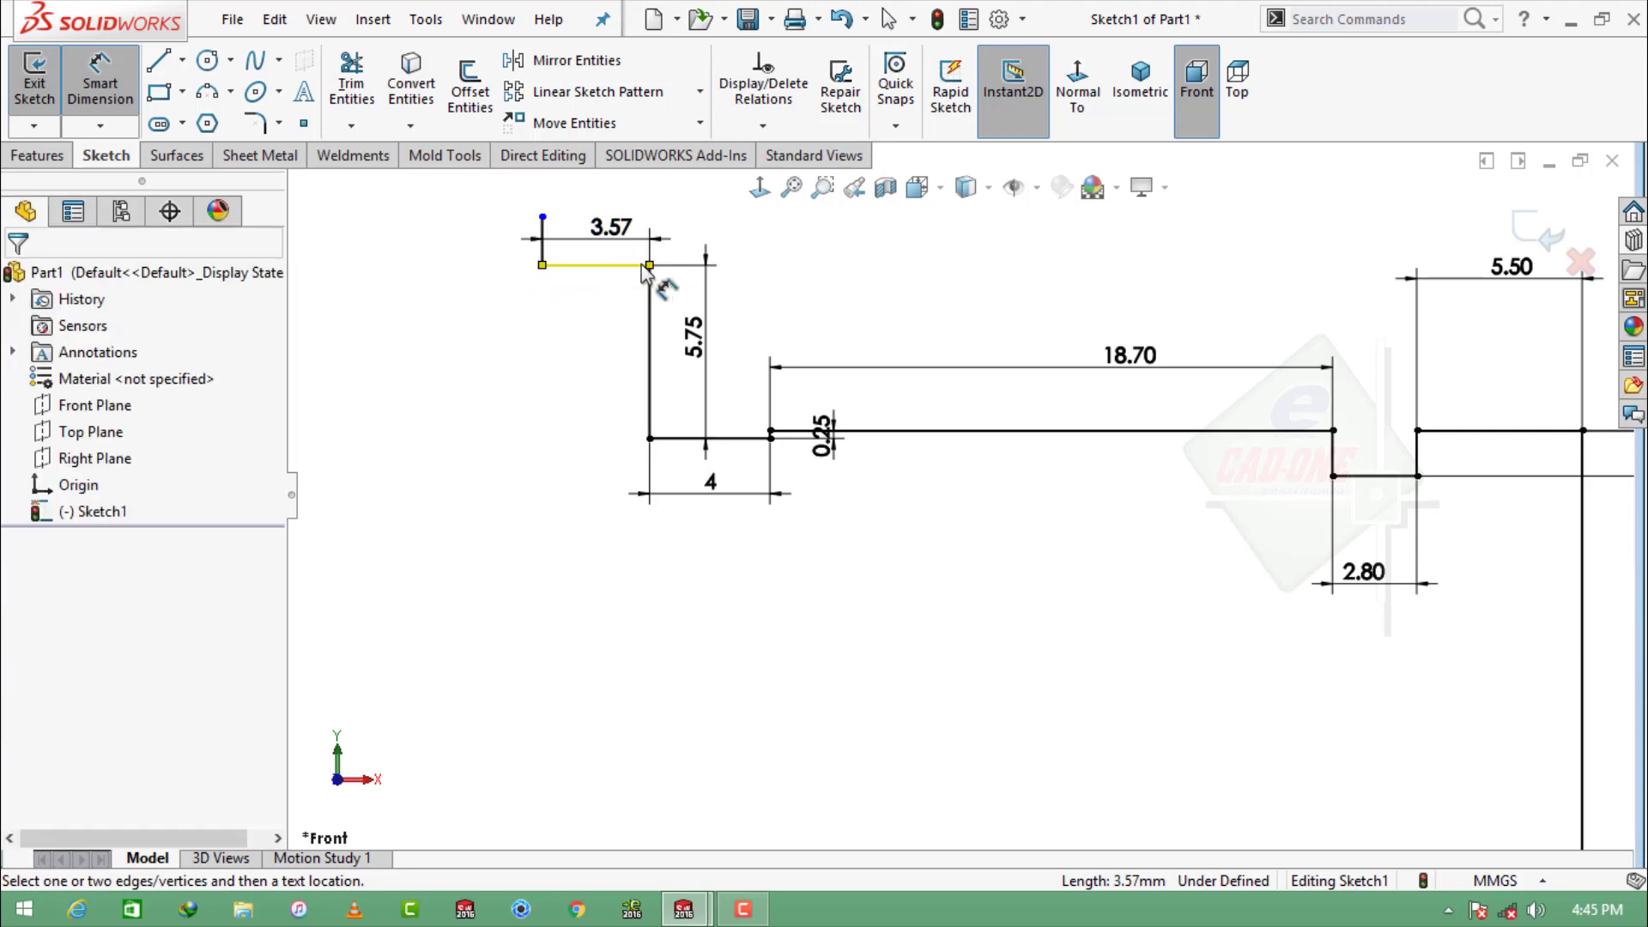
pyautogui.write('8.5')
pyautogui.press('Return')
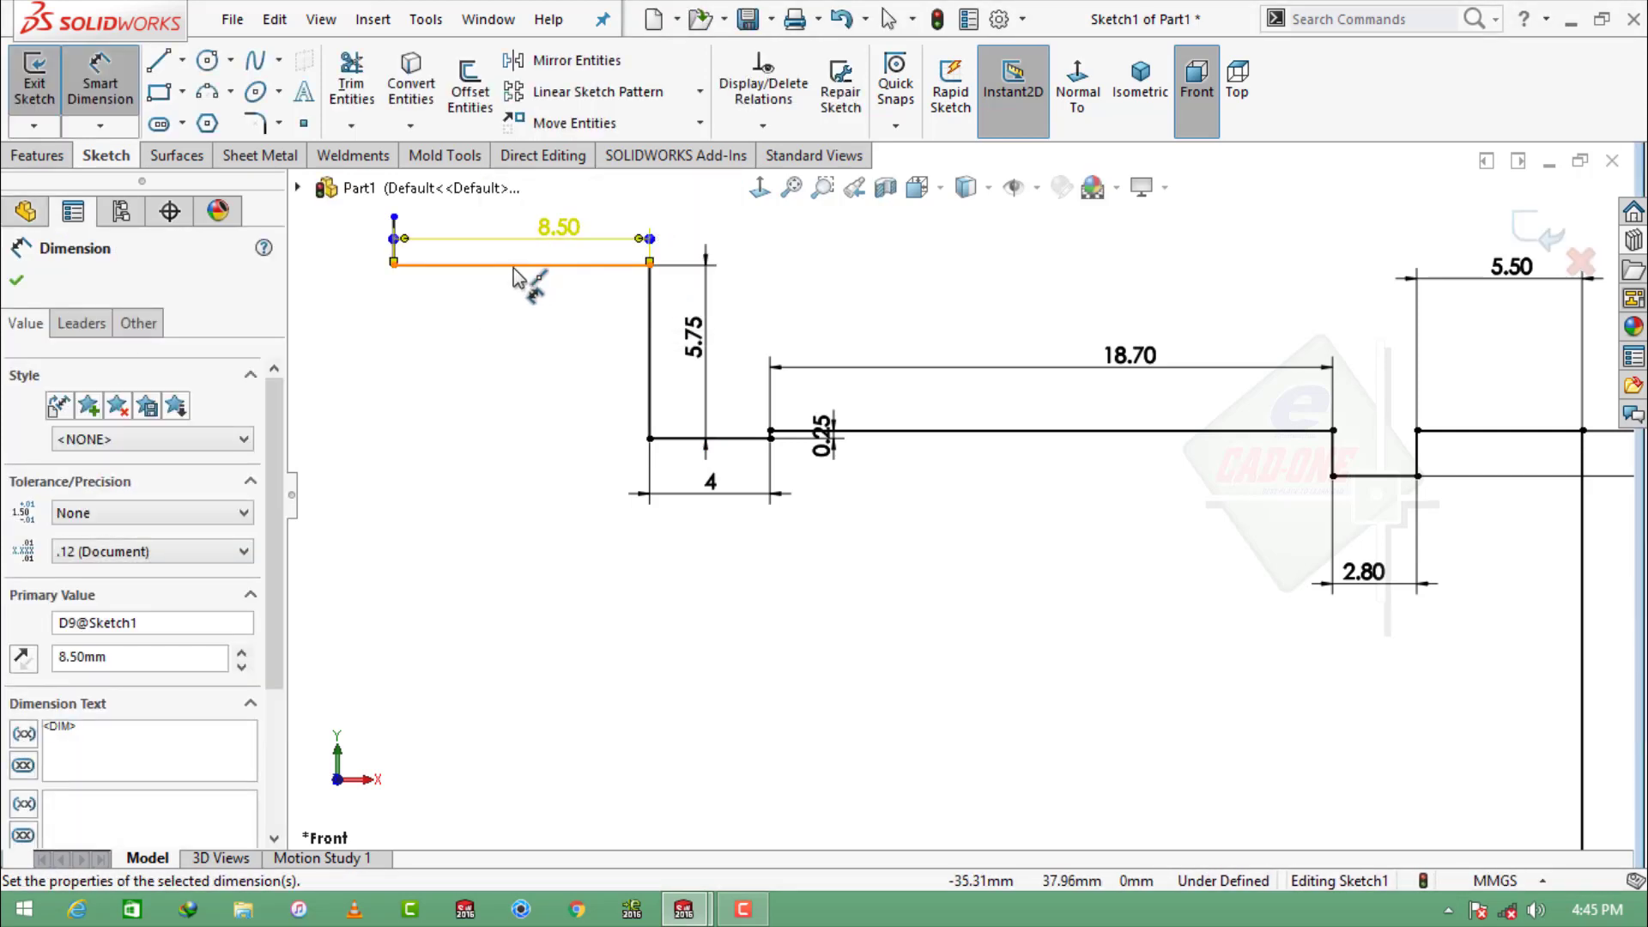
# Dimension the short vertical line at the free end of the 8.50 mm line to 16 mm.
pyautogui.scroll(-6, 611, 360)
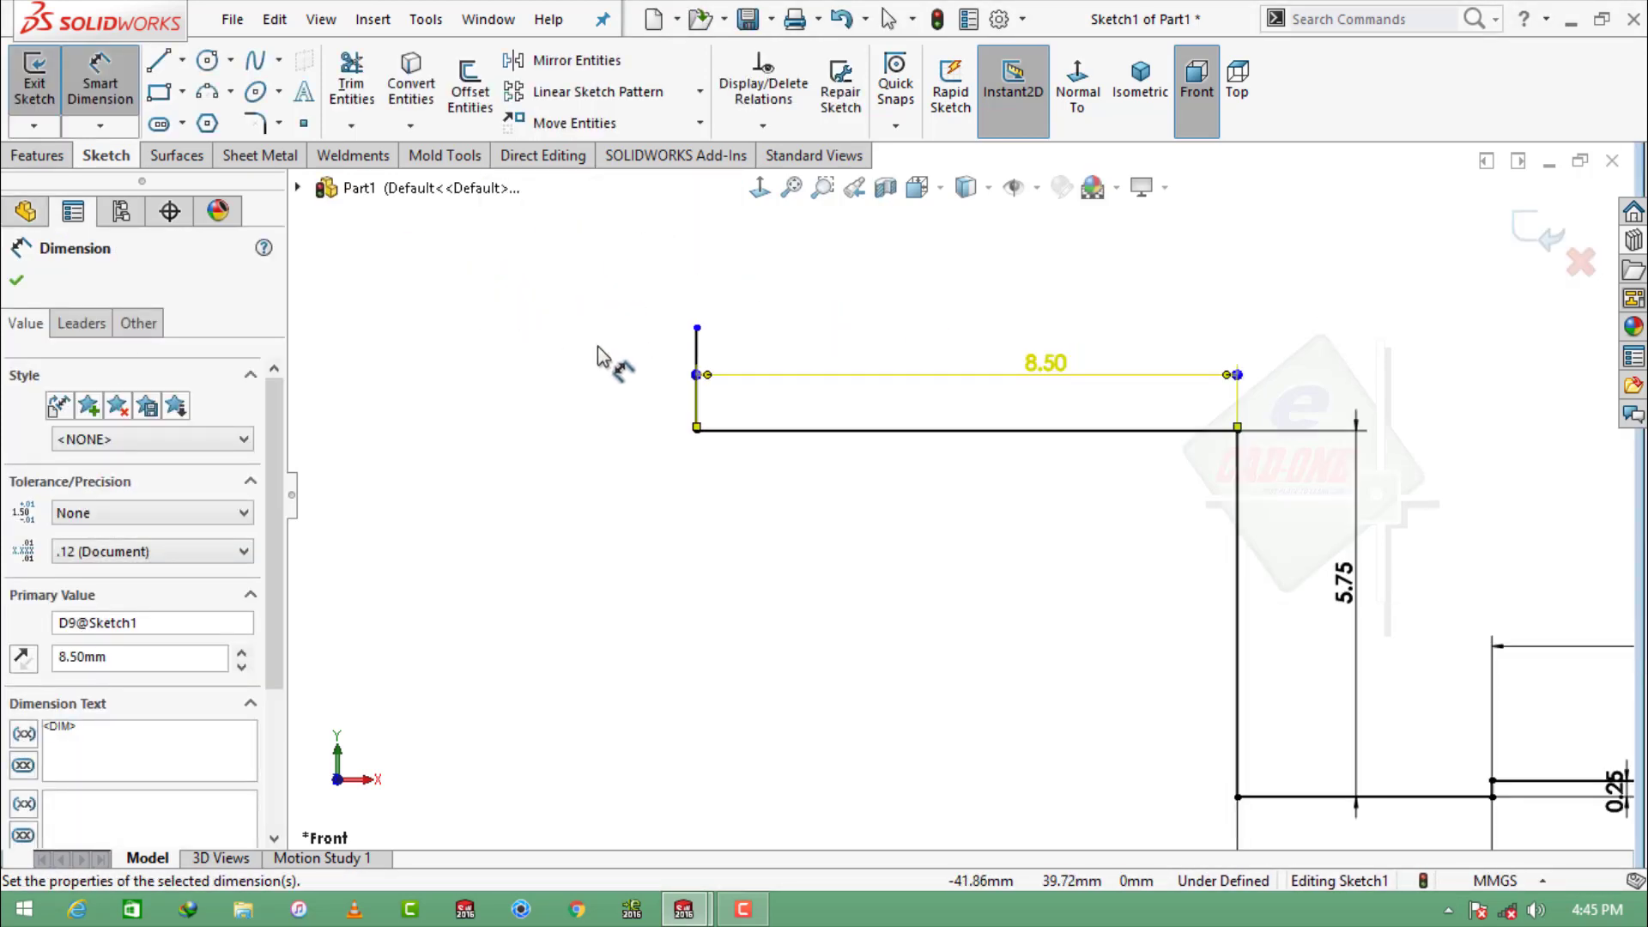
pyautogui.click(937, 429)
pyautogui.click(1009, 436)
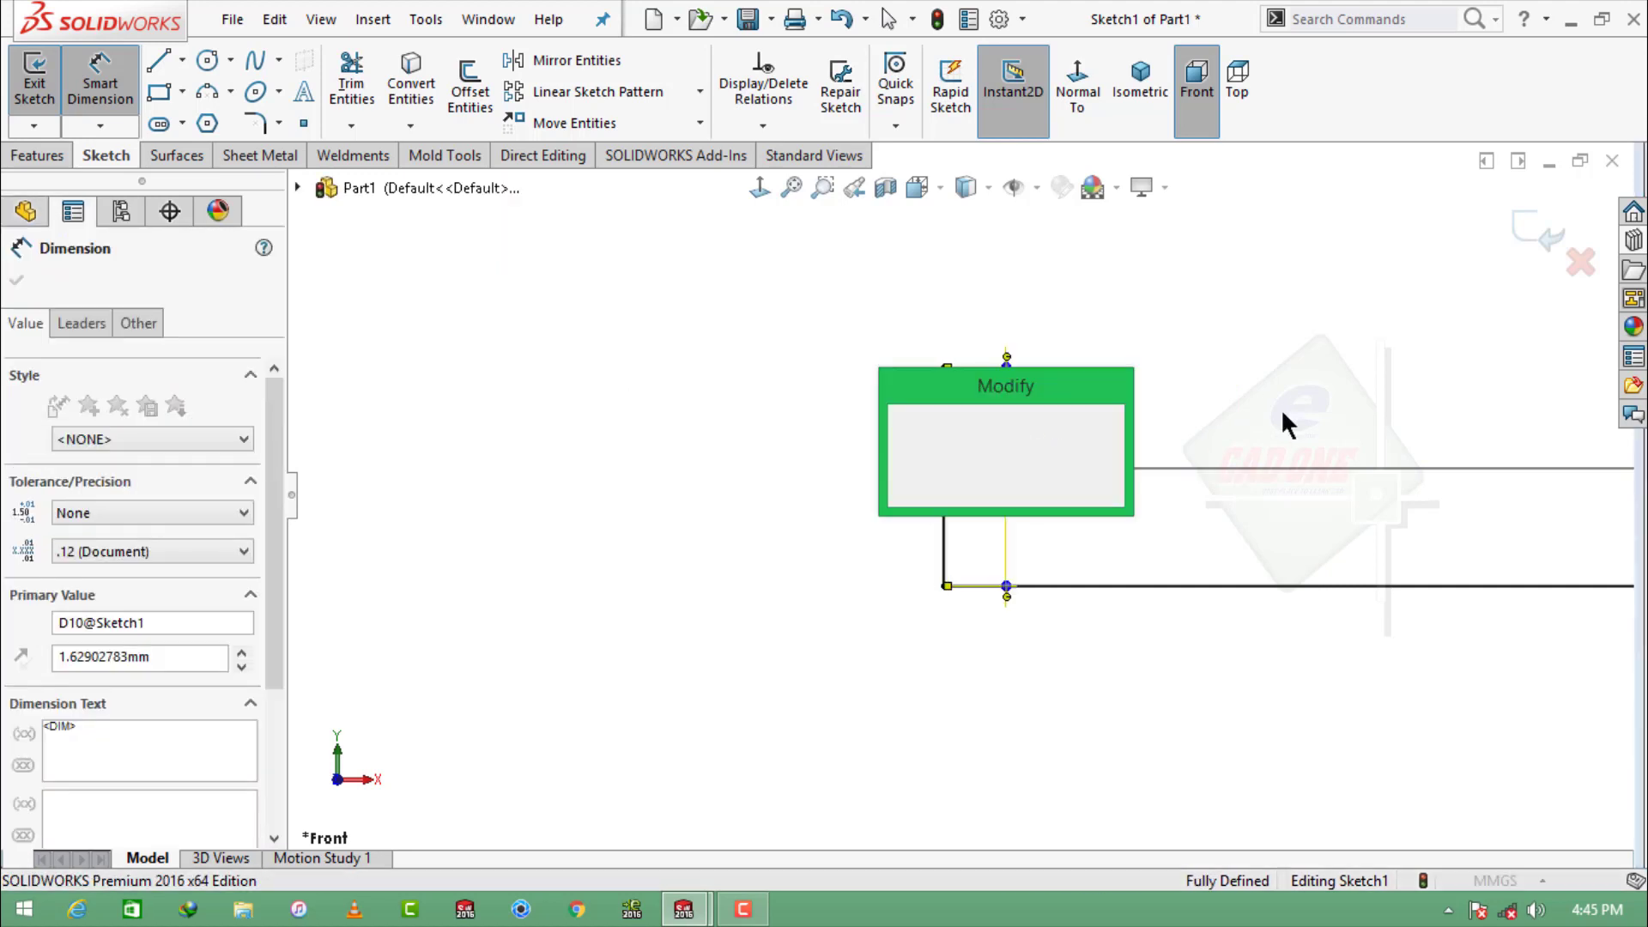
pyautogui.write('16')
pyautogui.press('Return')
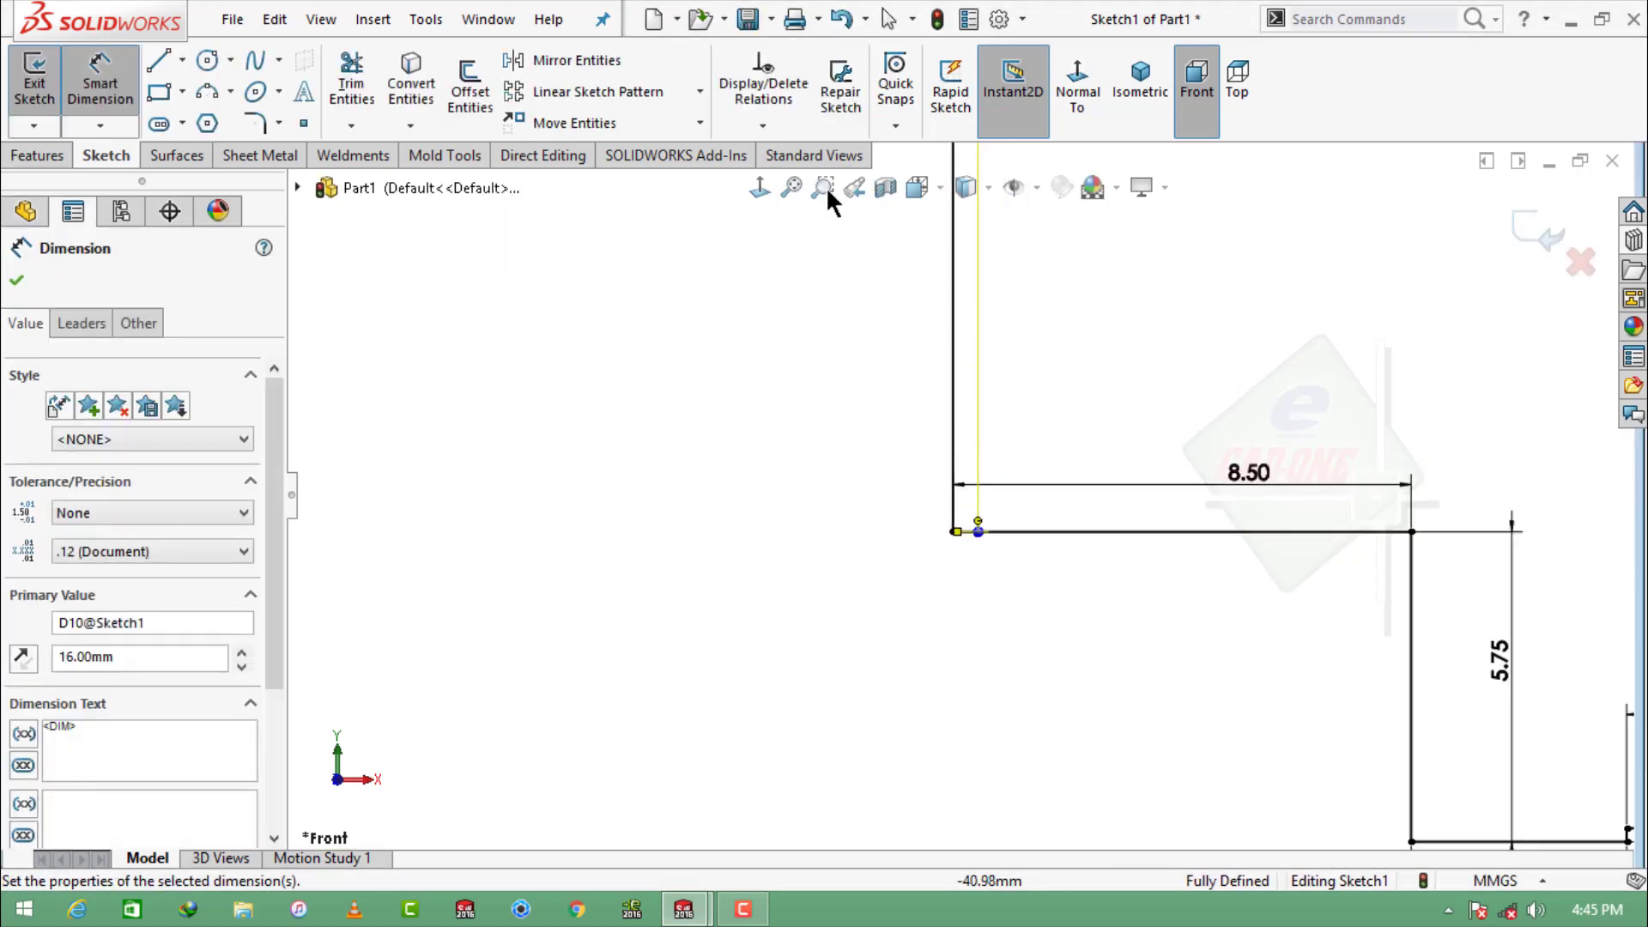
pyautogui.click(791, 187)
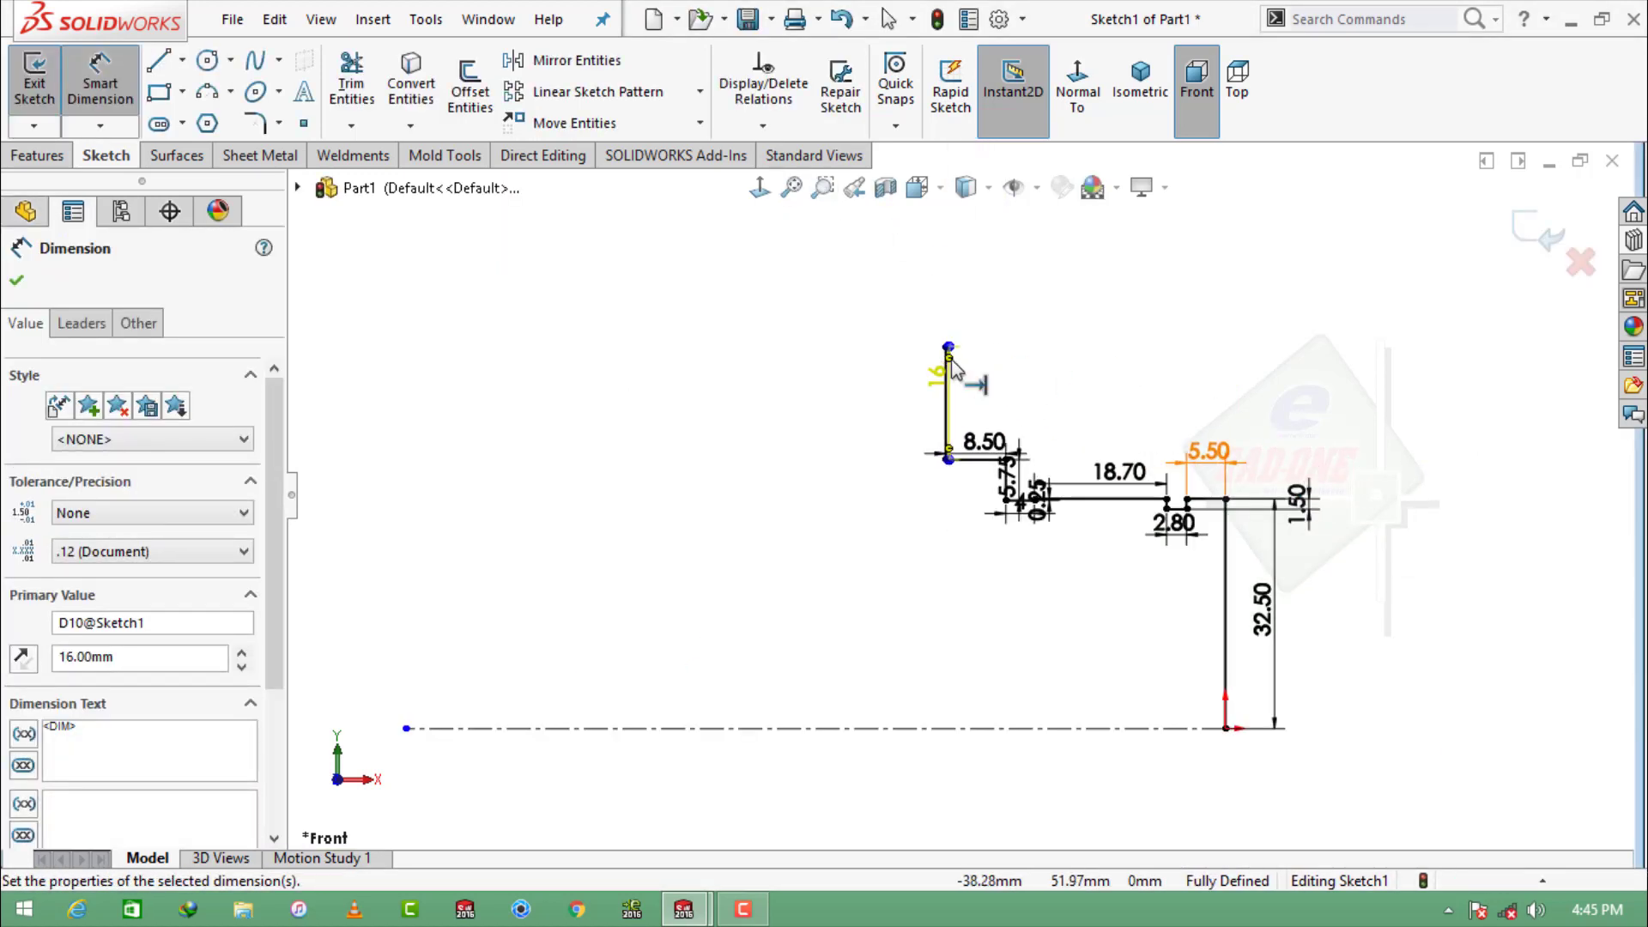
pyautogui.scroll(-2, 953, 369)
pyautogui.press('Escape')
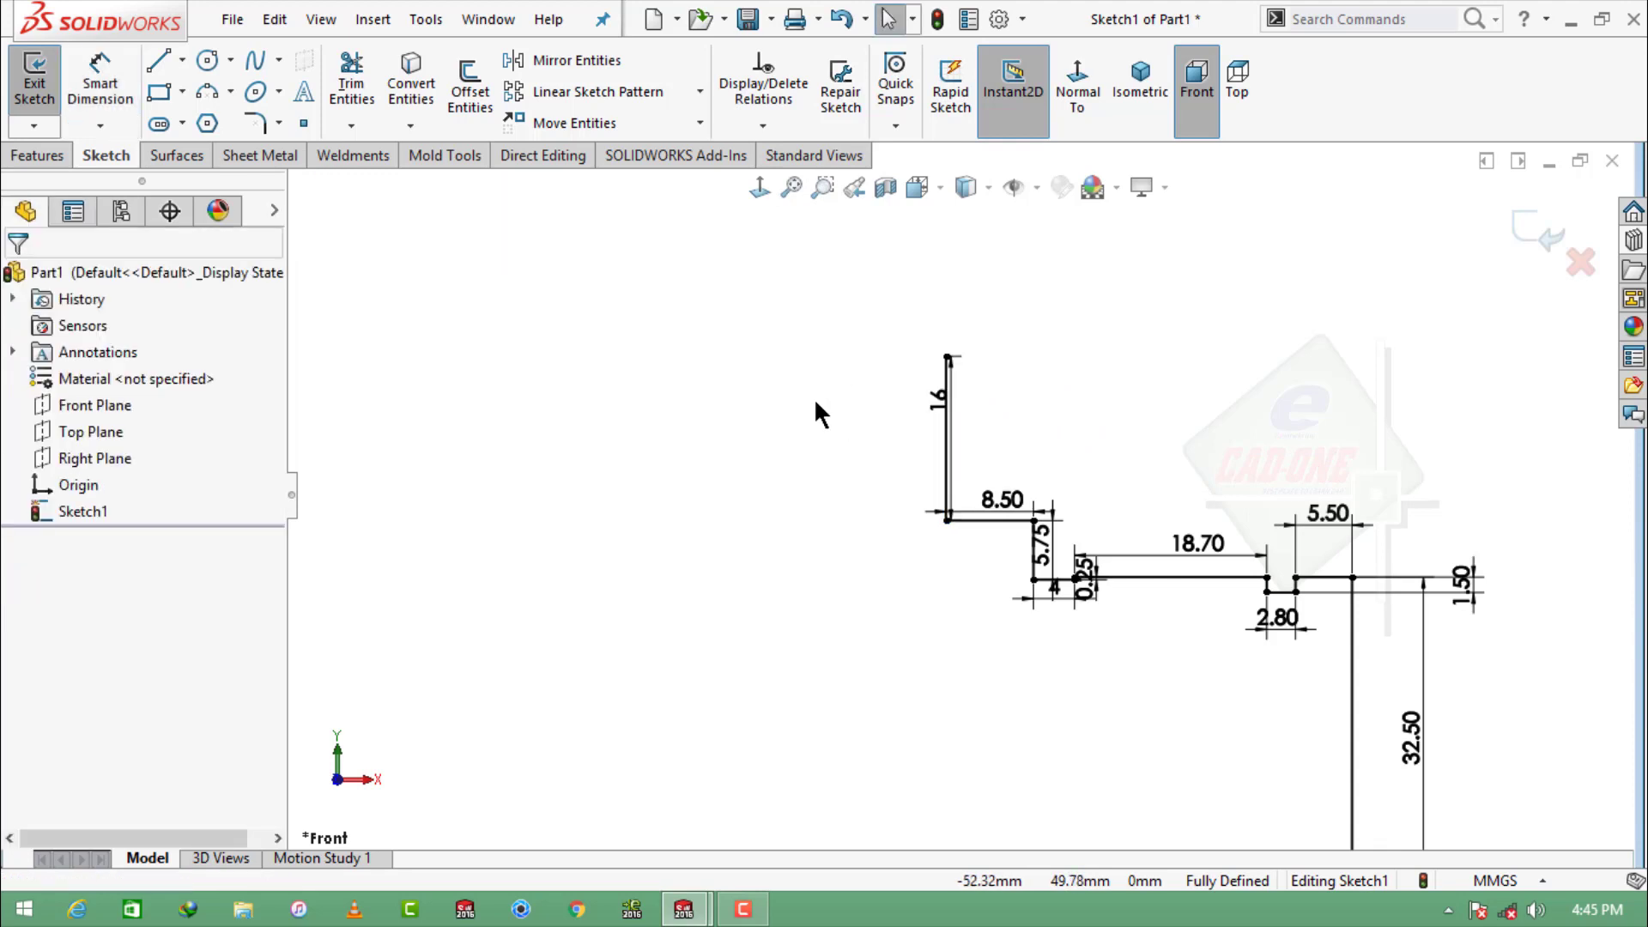
# Continue the profile from the 16 mm line: about 26 mm left, 8 down, 36 left, up, 19 left, 7 up and 7 left.
pyautogui.click(171, 67)
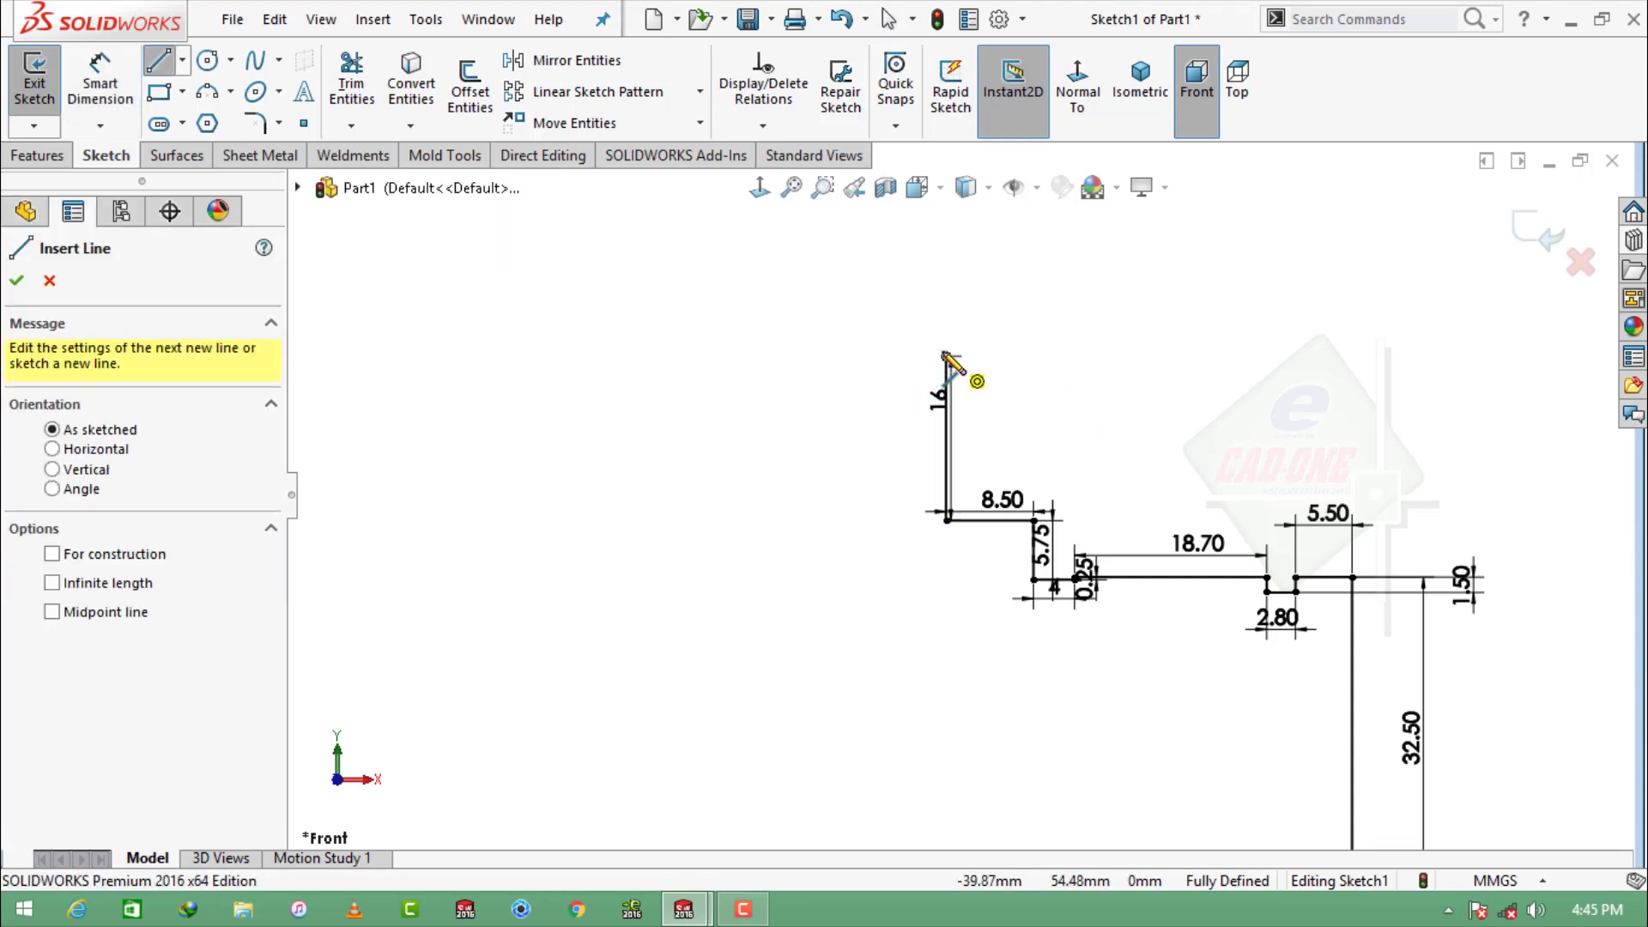
pyautogui.click(946, 354)
pyautogui.scroll(2, 746, 354)
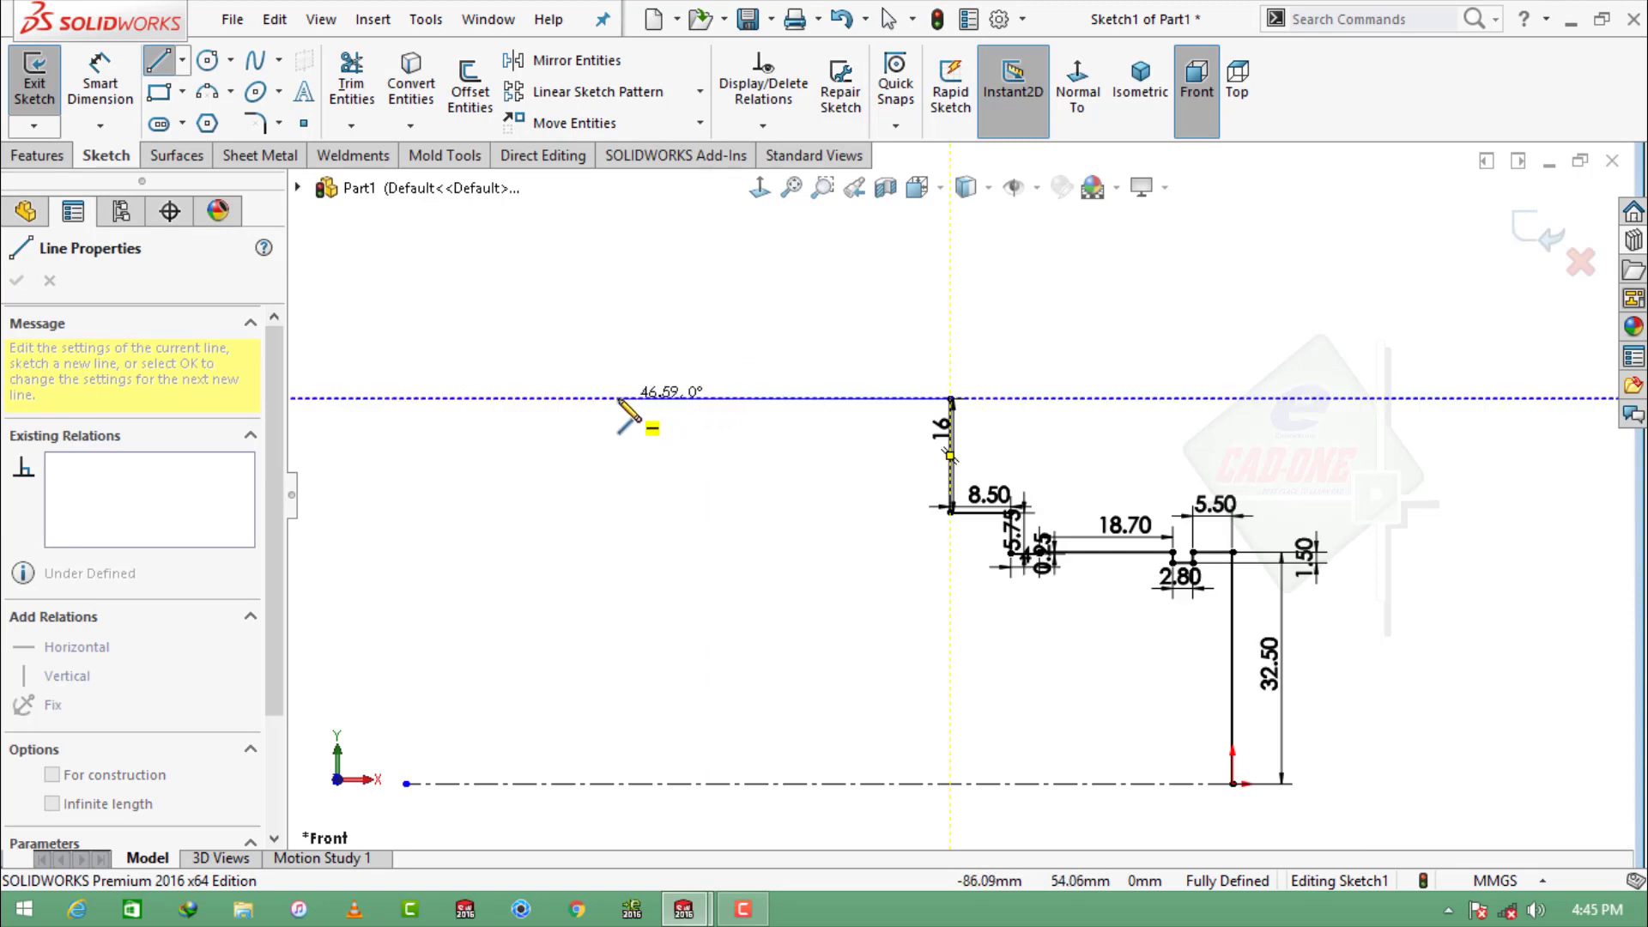
pyautogui.click(763, 397)
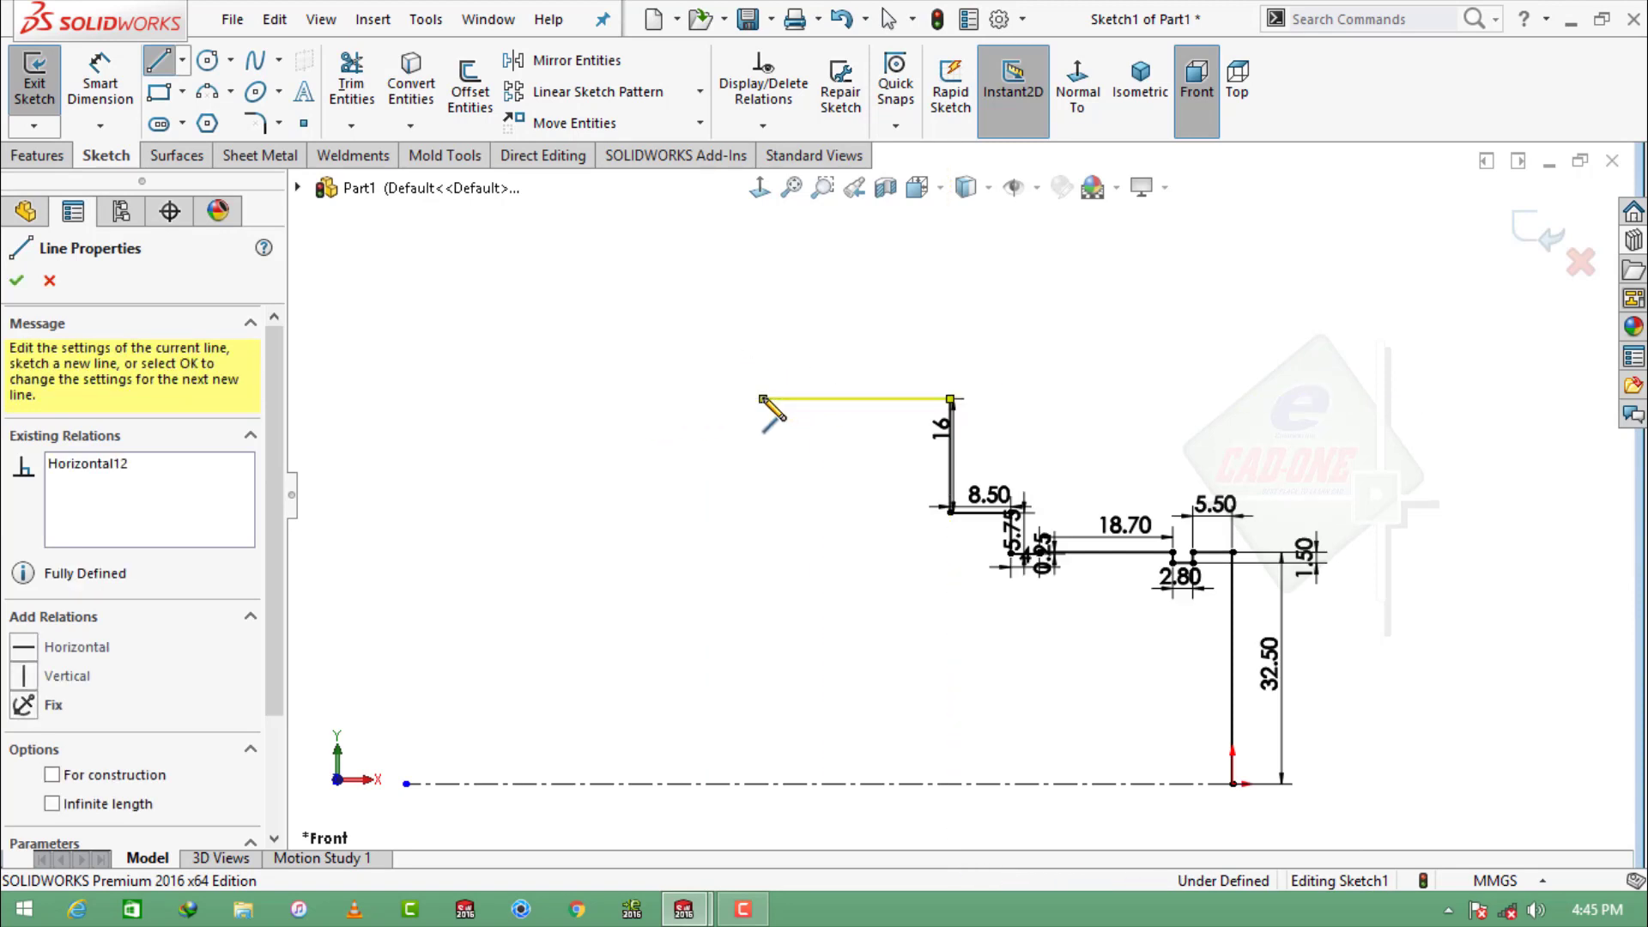
pyautogui.click(763, 456)
pyautogui.click(505, 456)
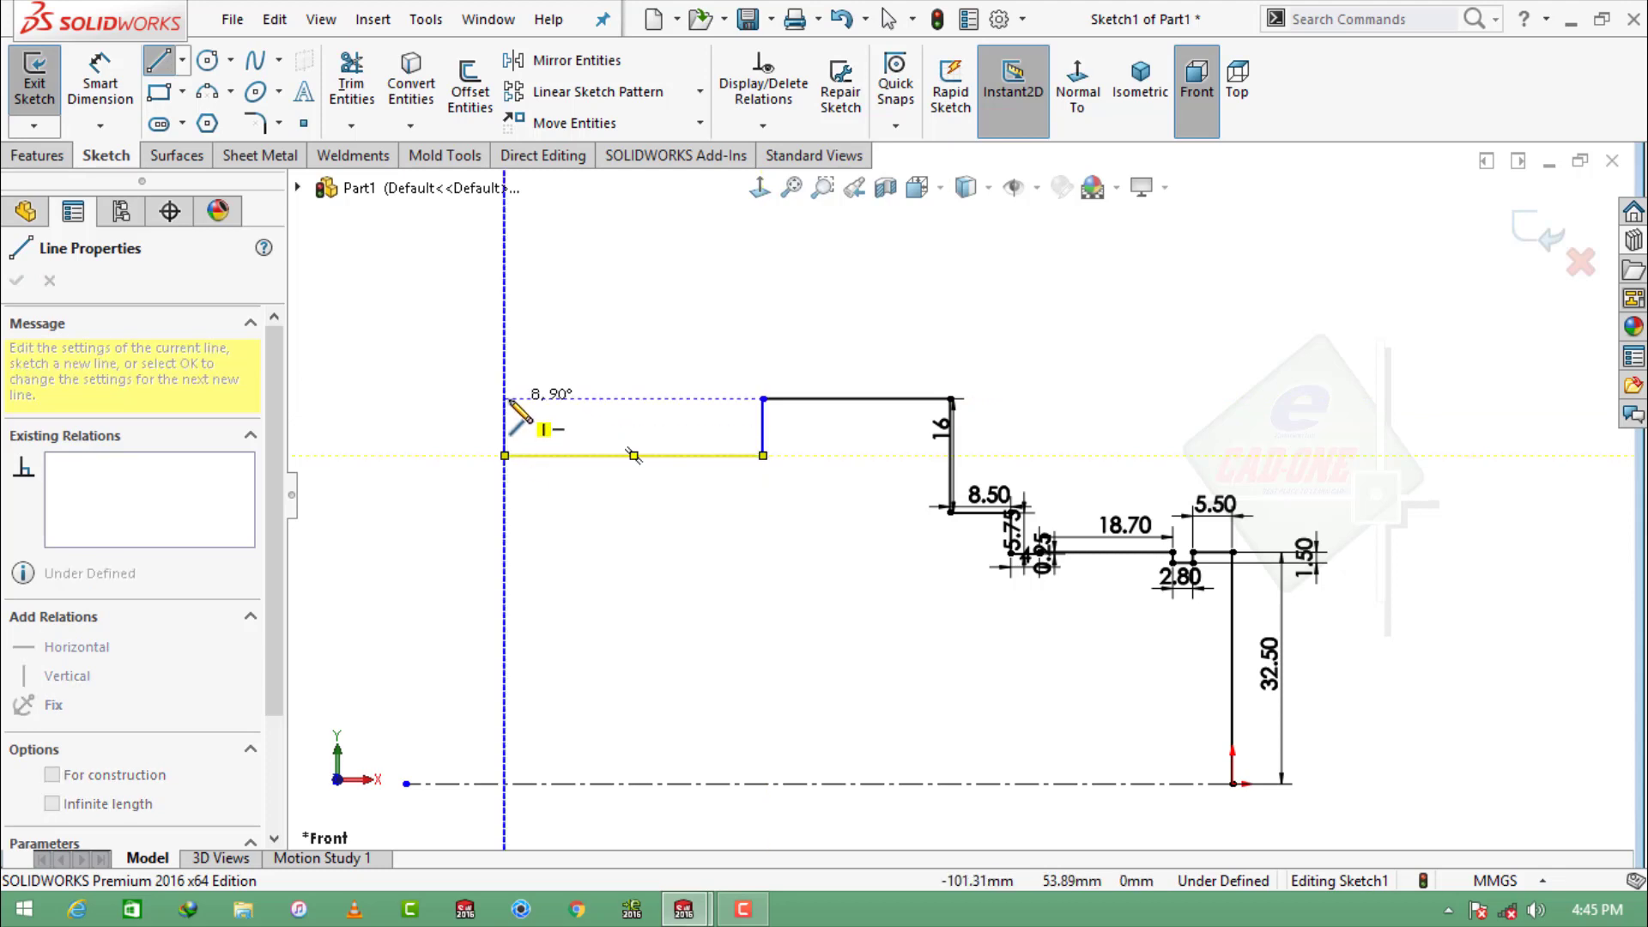
pyautogui.click(505, 375)
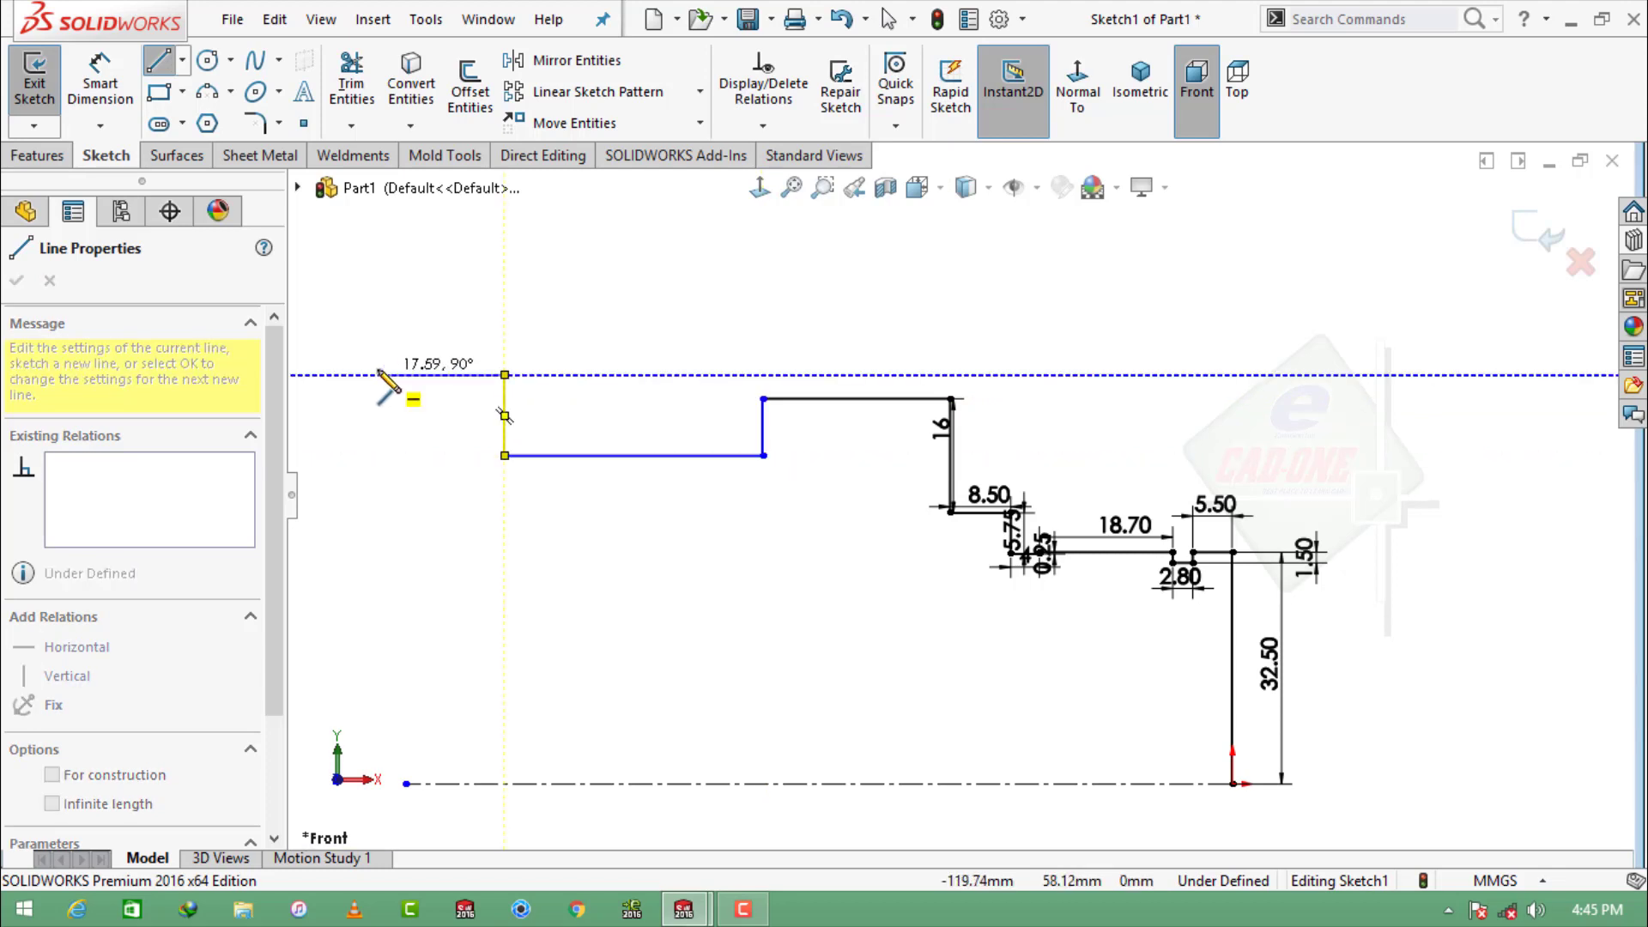
pyautogui.click(372, 375)
pyautogui.click(371, 328)
pyautogui.click(320, 328)
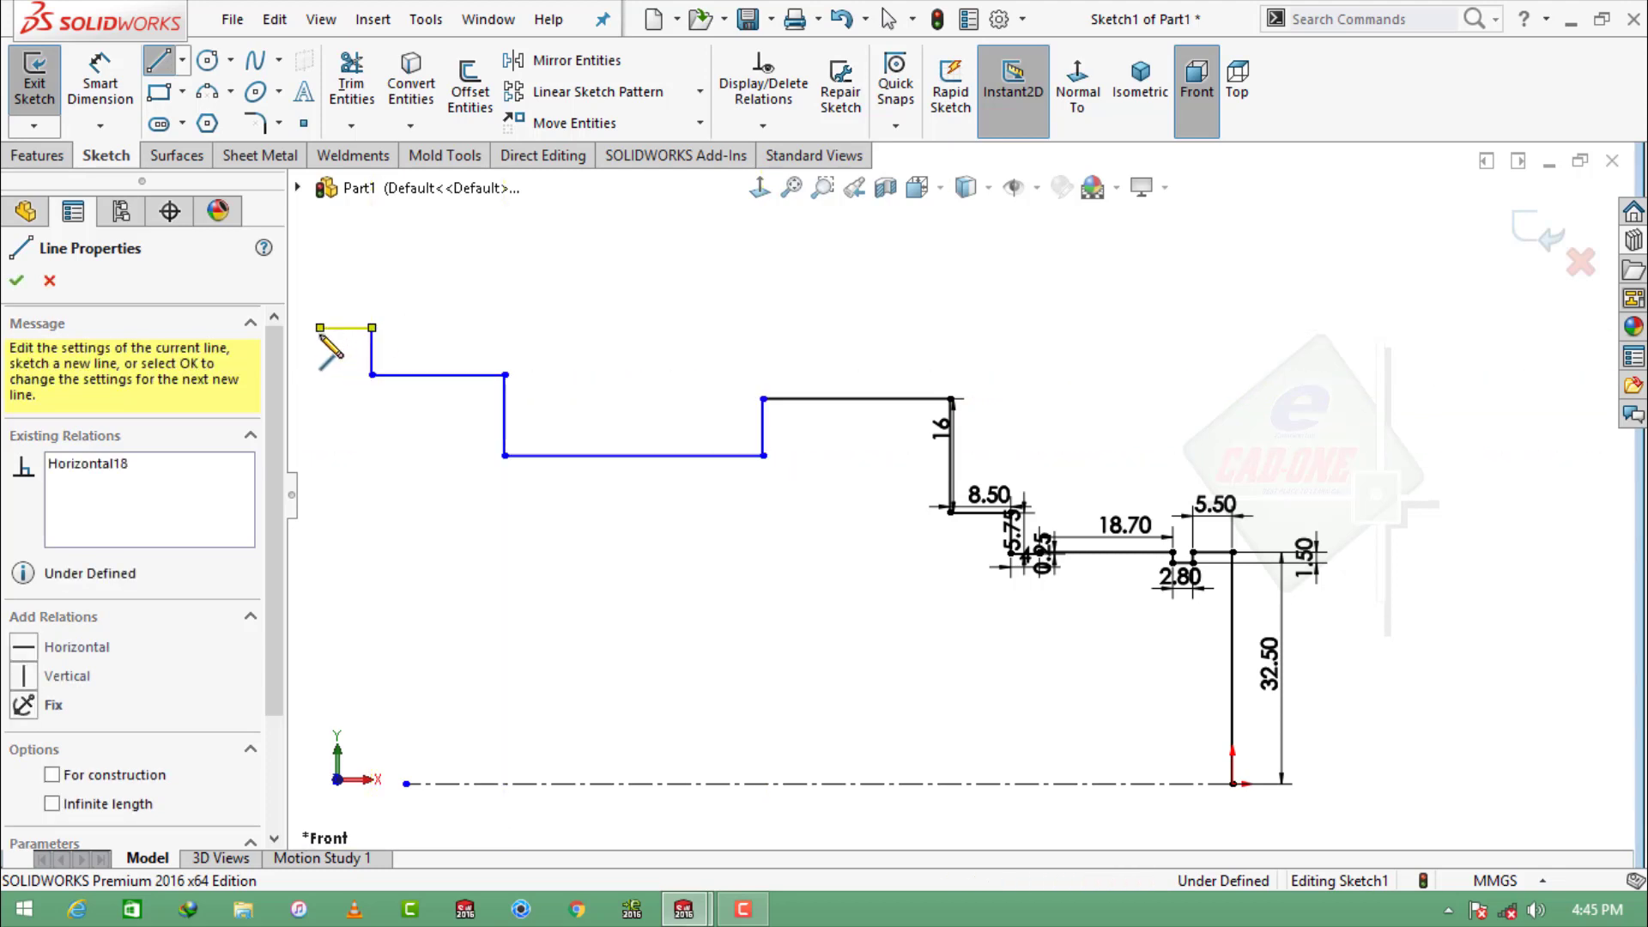
pyautogui.press('Escape')
# Dimension the horizontal line starting at the 16 mm line's upper end to 50 mm and the adjoining downward line to 10 mm.
pyautogui.click(101, 82)
pyautogui.click(869, 386)
pyautogui.click(874, 350)
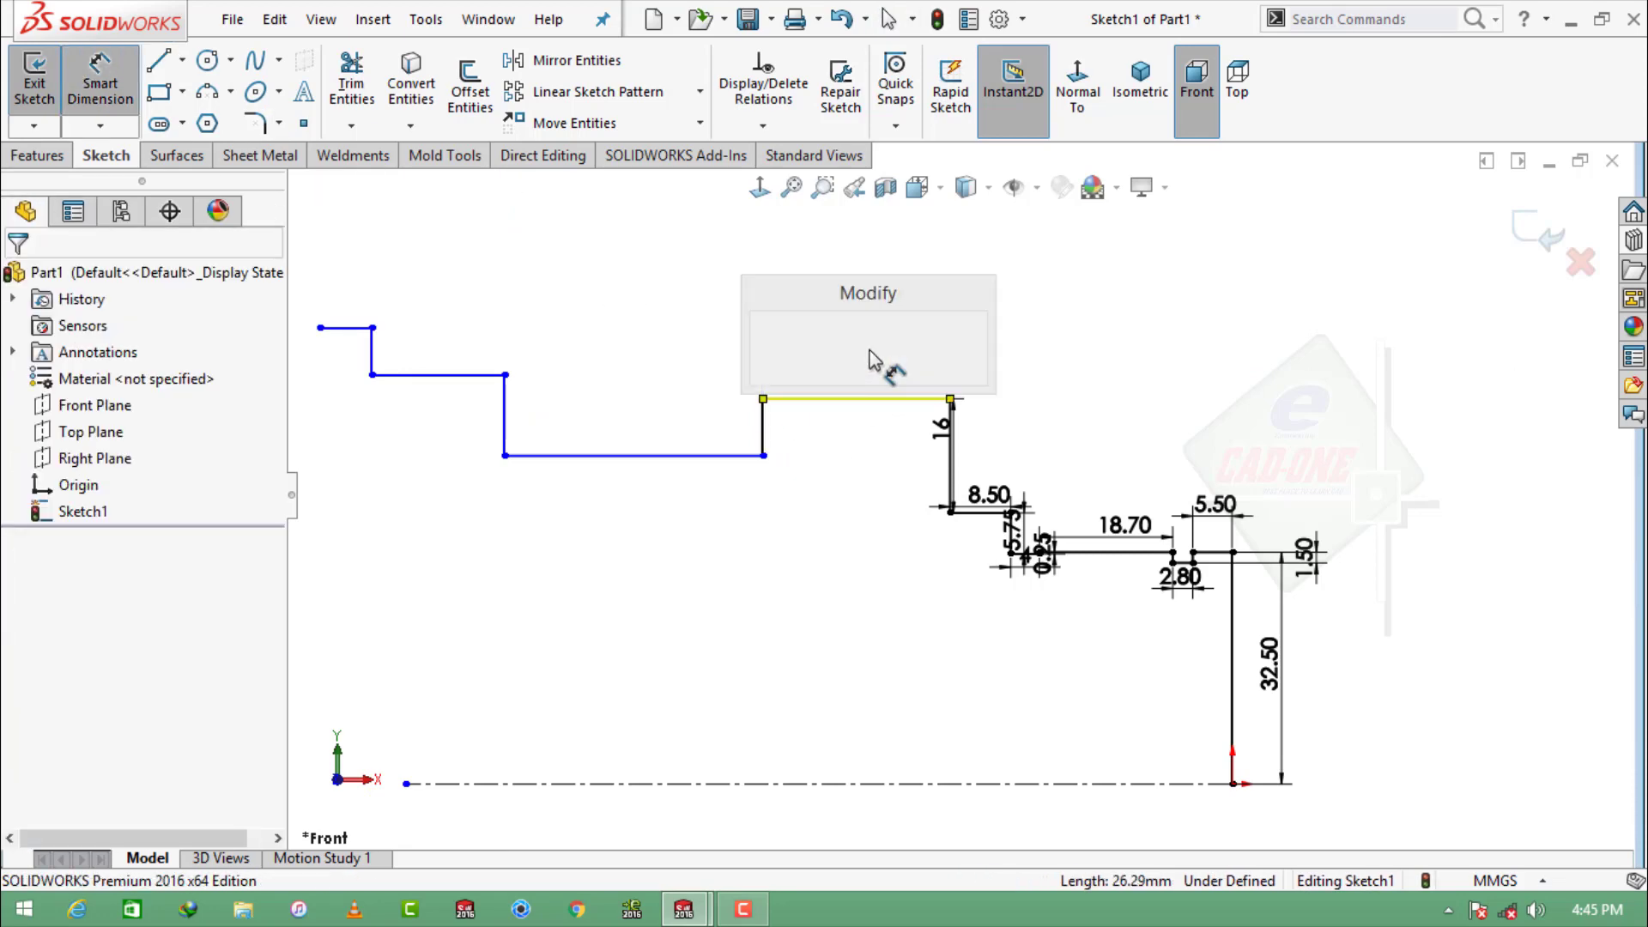
pyautogui.write('50')
pyautogui.press('Return')
pyautogui.click(598, 432)
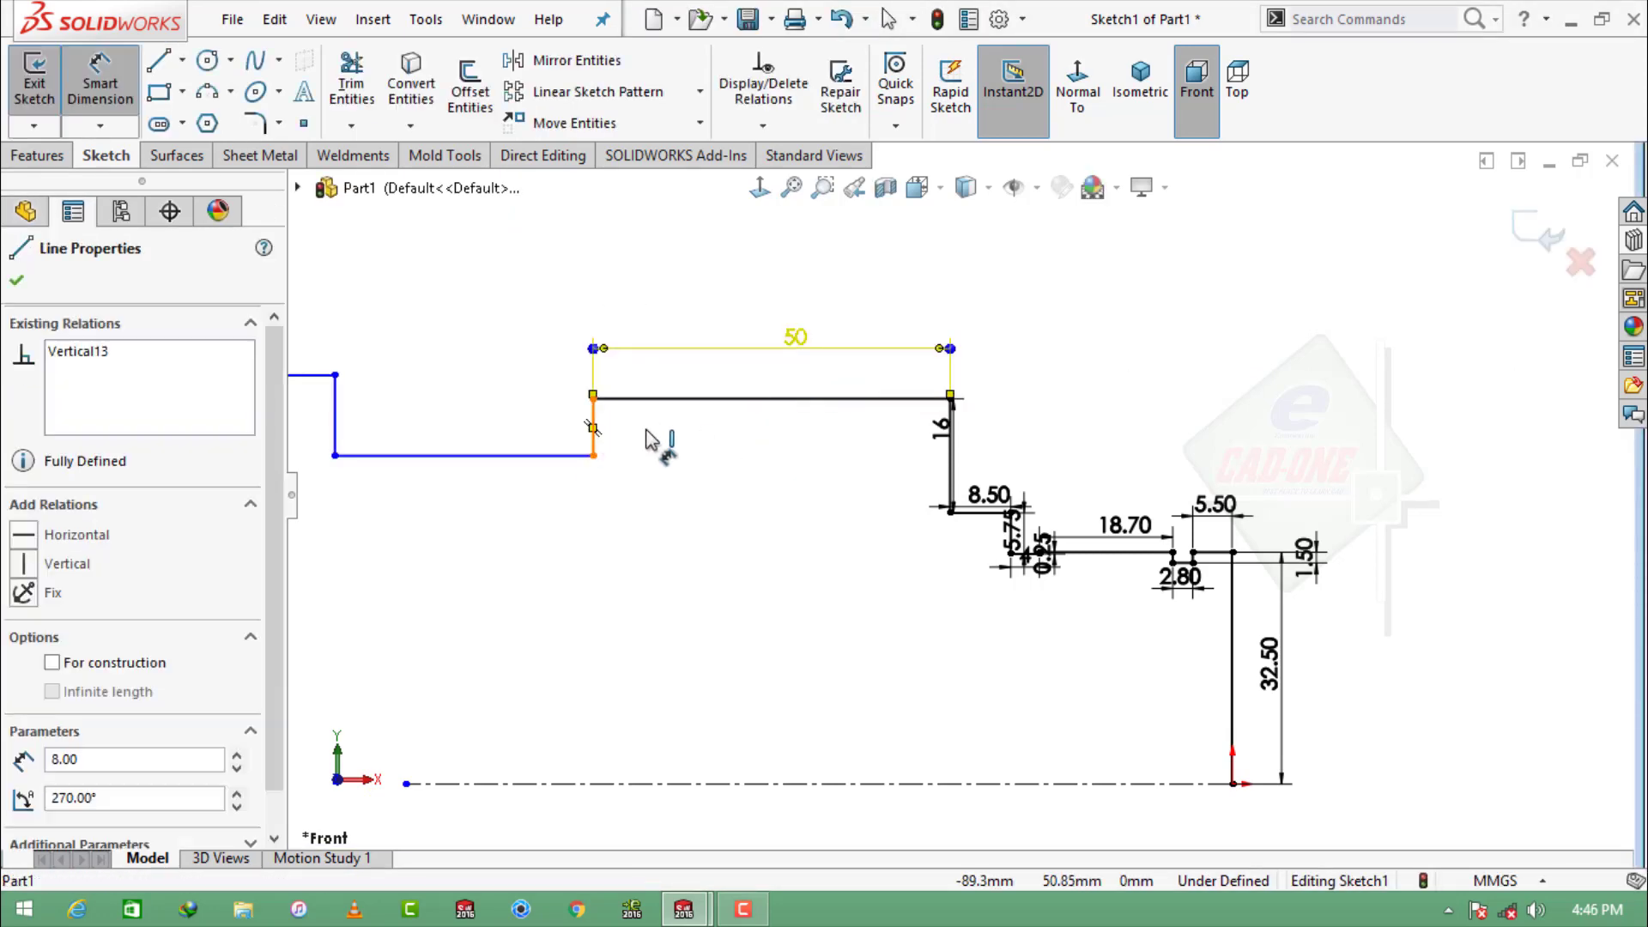
pyautogui.click(724, 455)
pyautogui.write('10')
pyautogui.press('Return')
# Dimension the long lower horizontal line beyond the 10 mm downward line to 88.50 mm.
pyautogui.scroll(2, 946, 518)
pyautogui.scroll(-5, 832, 471)
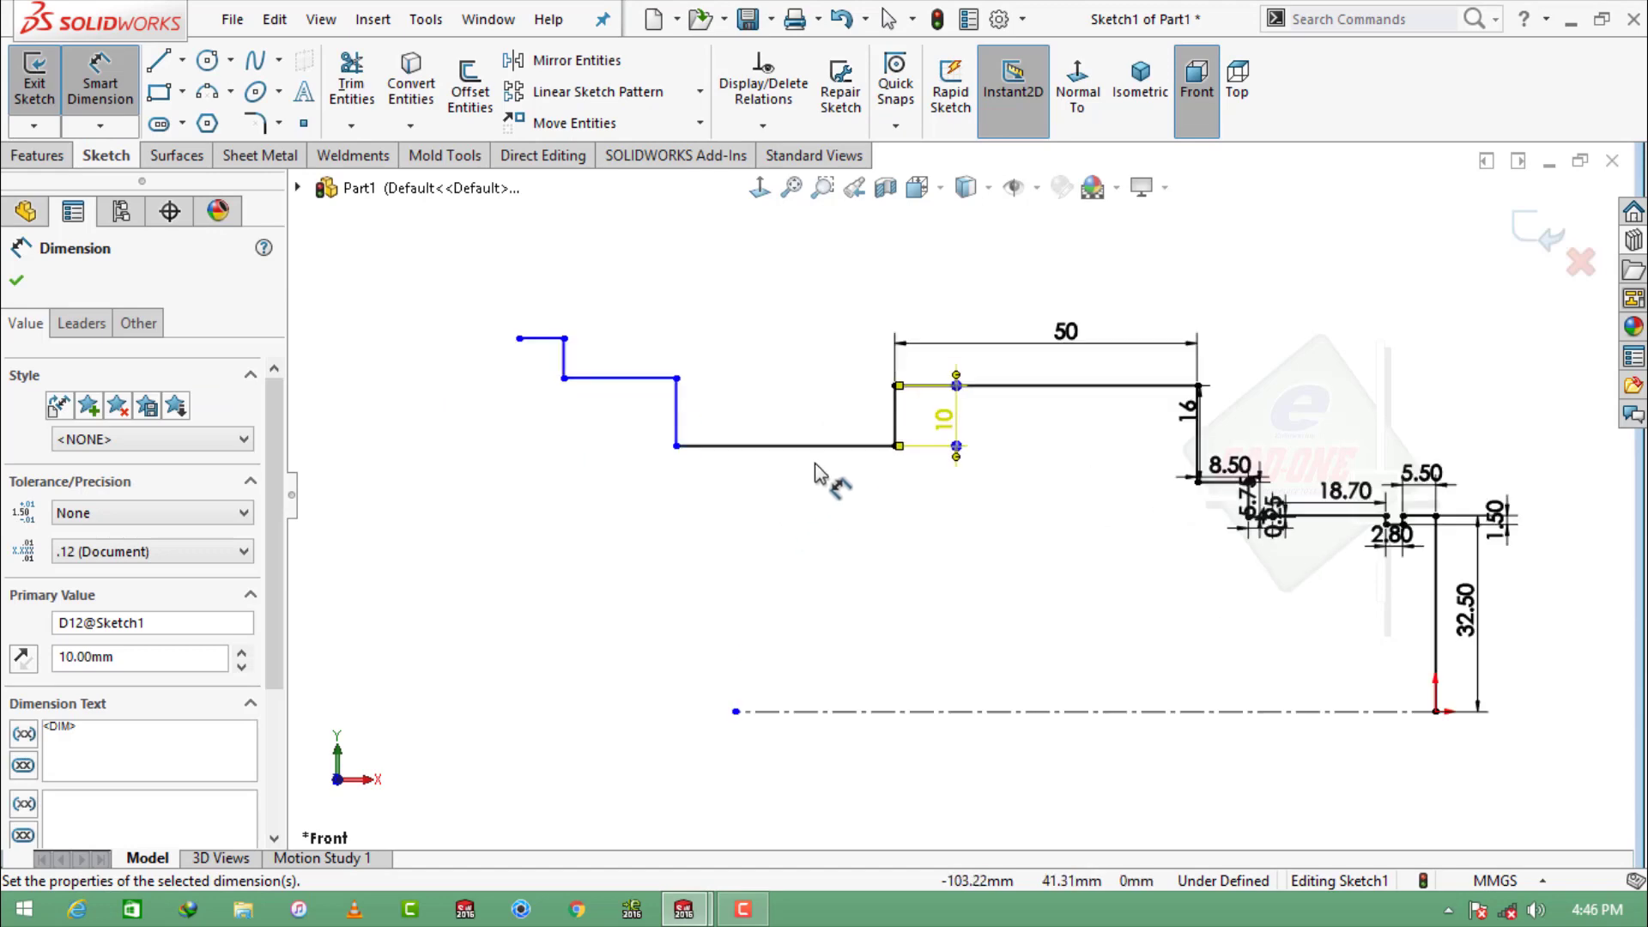
pyautogui.click(772, 440)
pyautogui.click(753, 497)
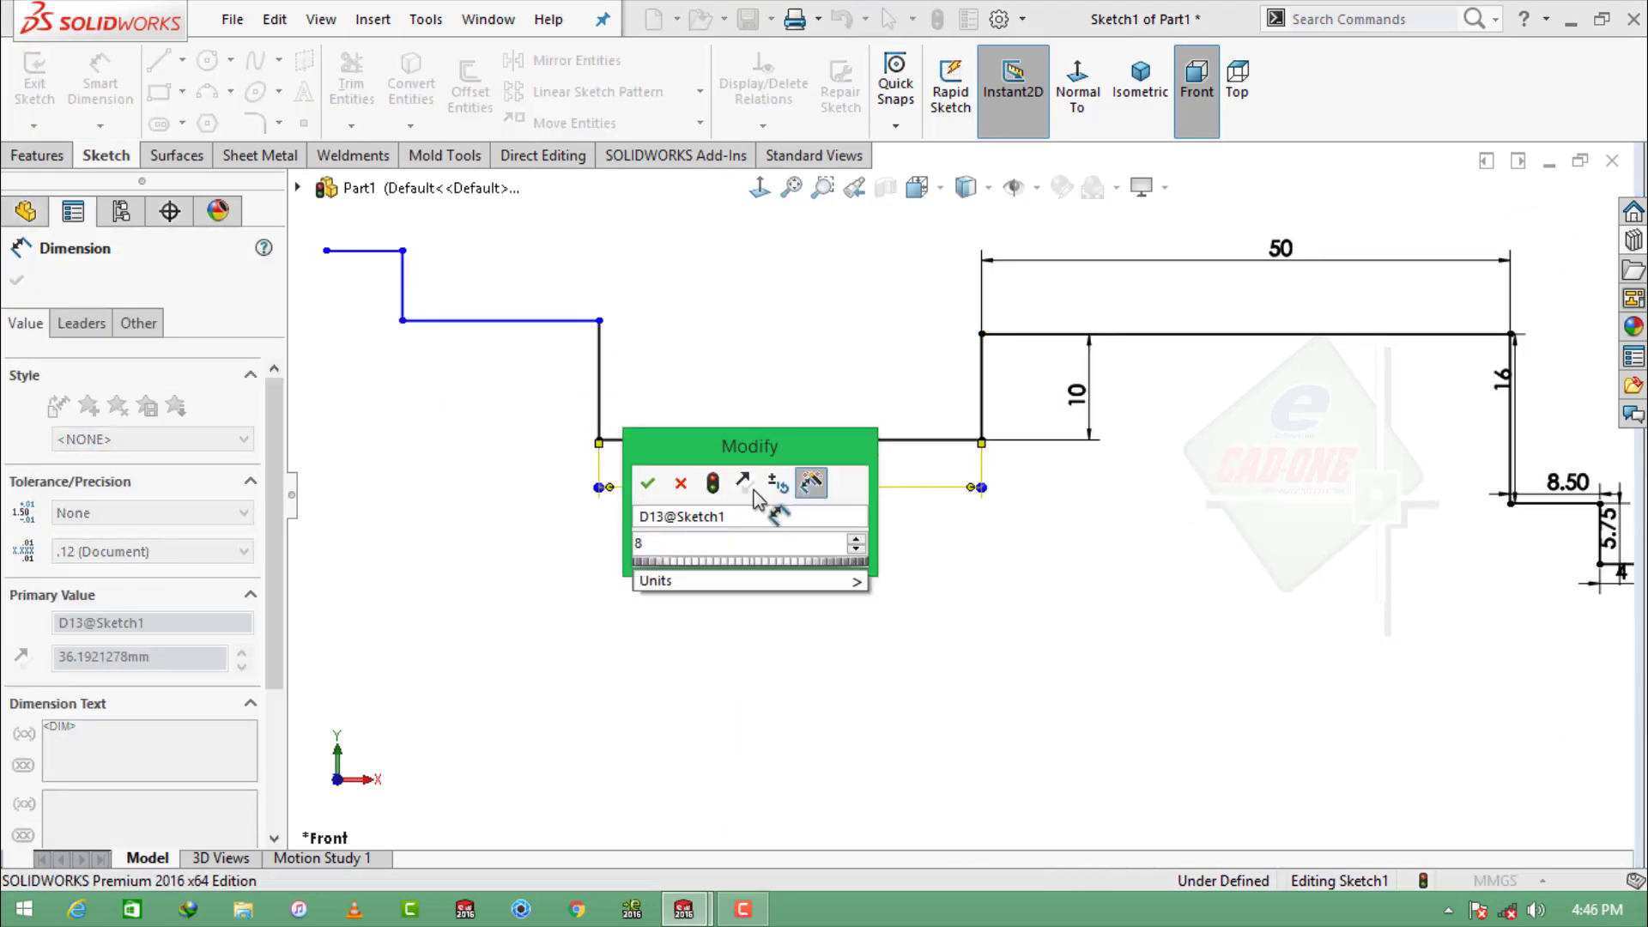
pyautogui.write('88.50')
pyautogui.press('Return')
# Dimension the vertical line rising from the far end of the 88.50 mm line to 16 mm.
pyautogui.scroll(2, 1054, 526)
pyautogui.scroll(-5, 682, 483)
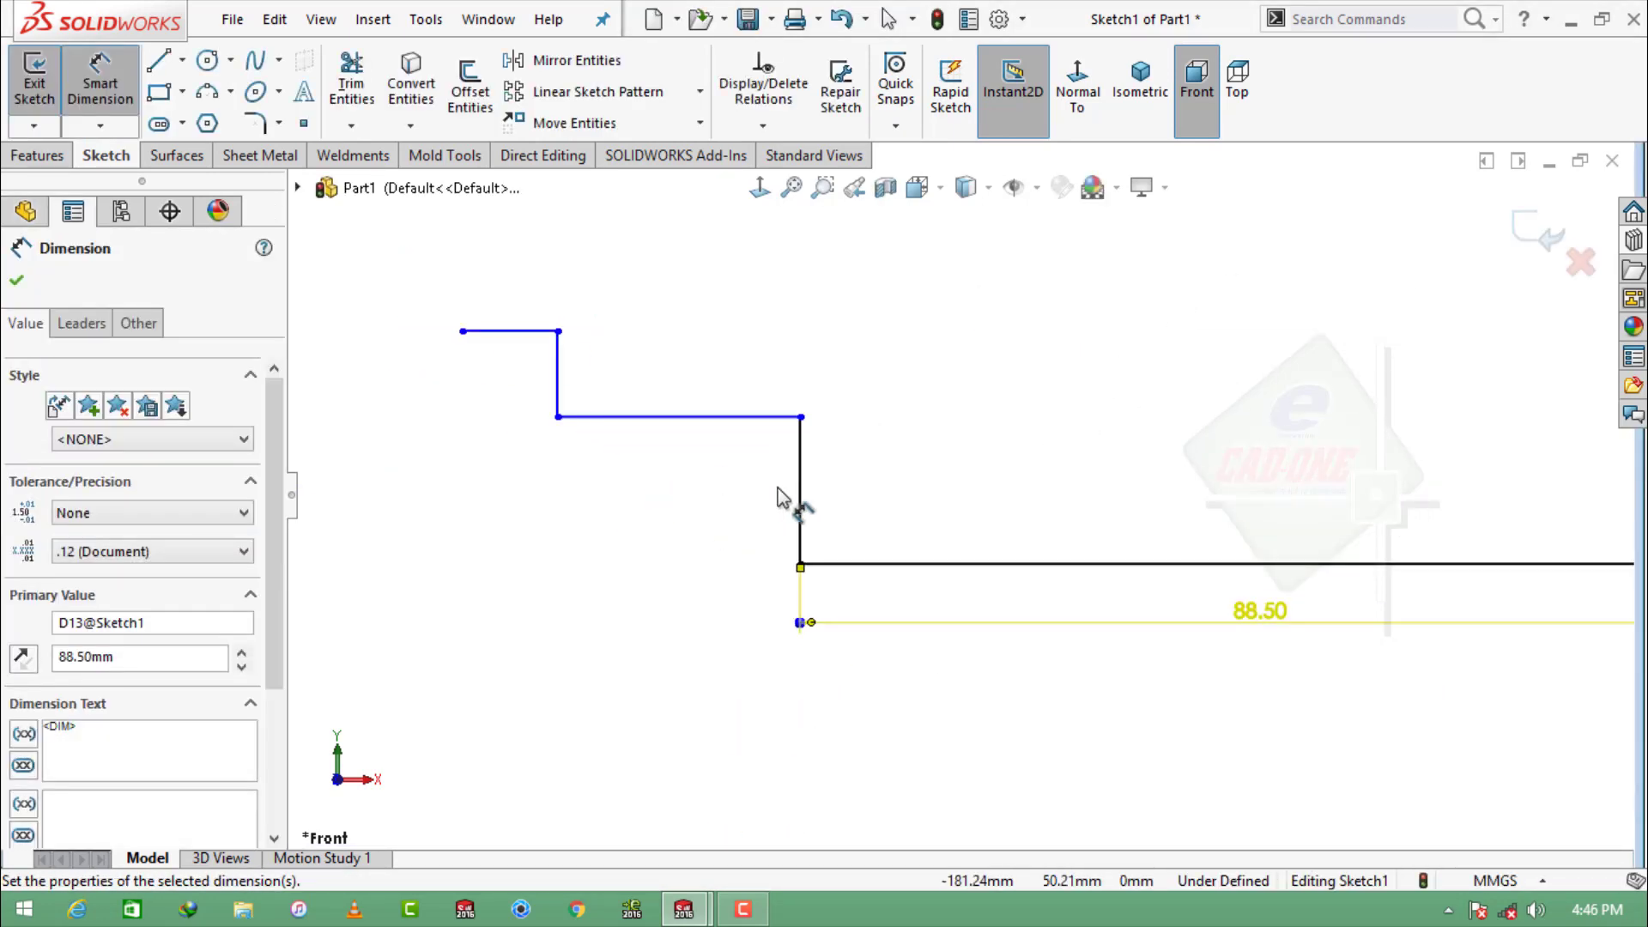
pyautogui.click(811, 491)
pyautogui.click(867, 494)
pyautogui.write('16')
pyautogui.press('Return')
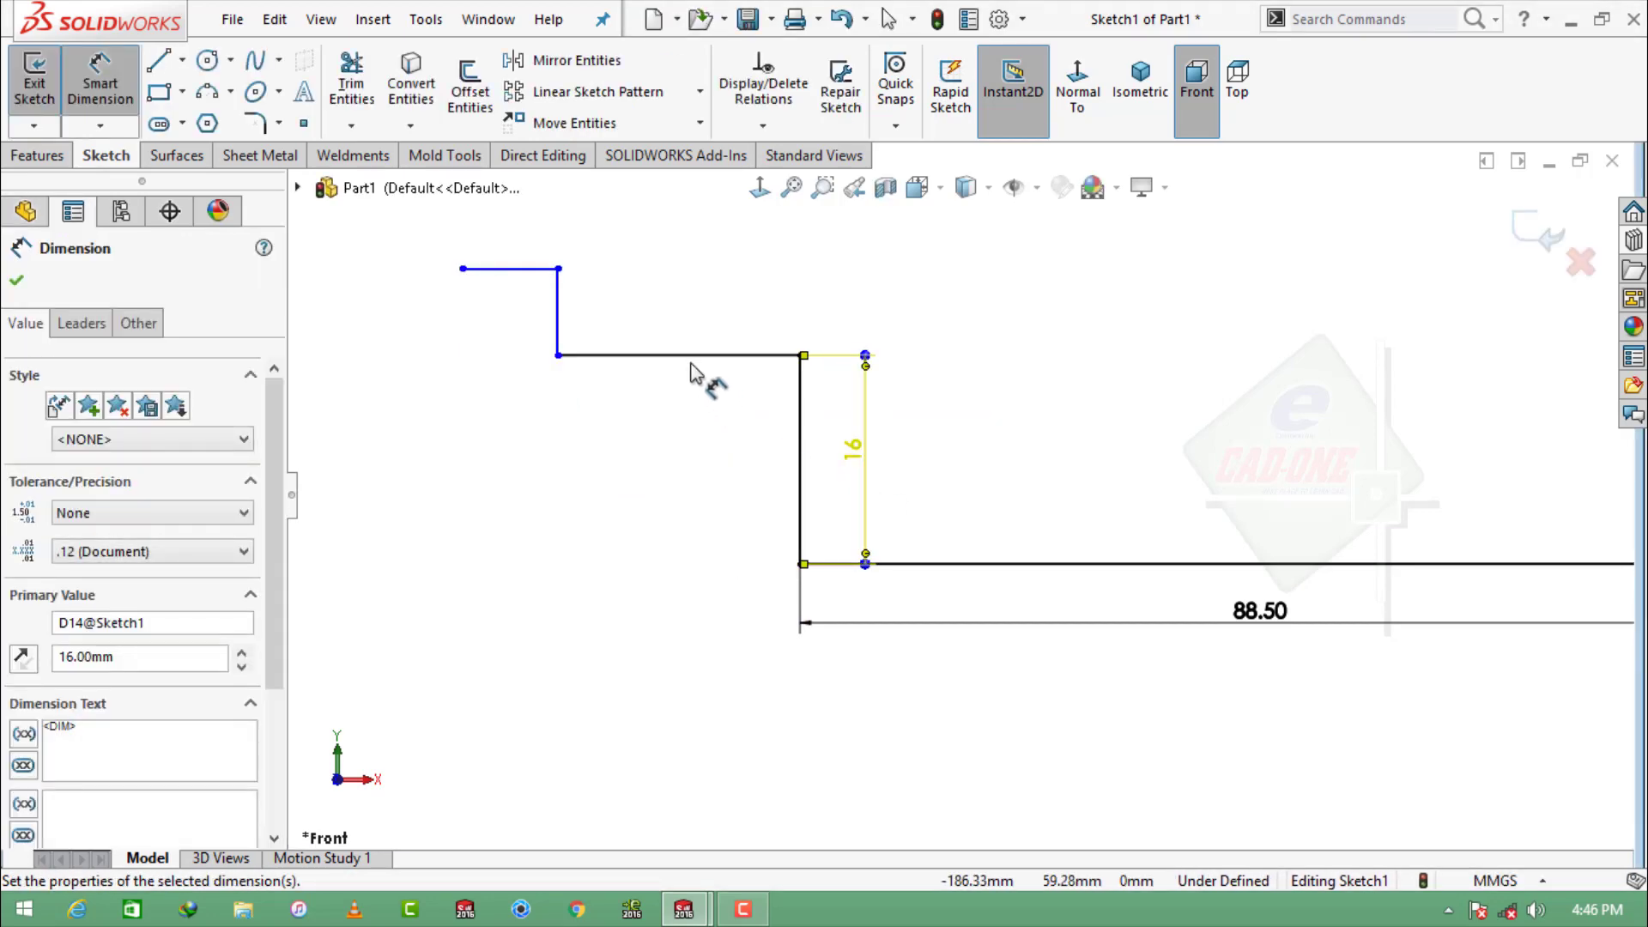
# Dimension the horizontal line above and beyond the 88.50 mm line to 71 mm.
pyautogui.click(700, 355)
pyautogui.click(702, 321)
pyautogui.write('71')
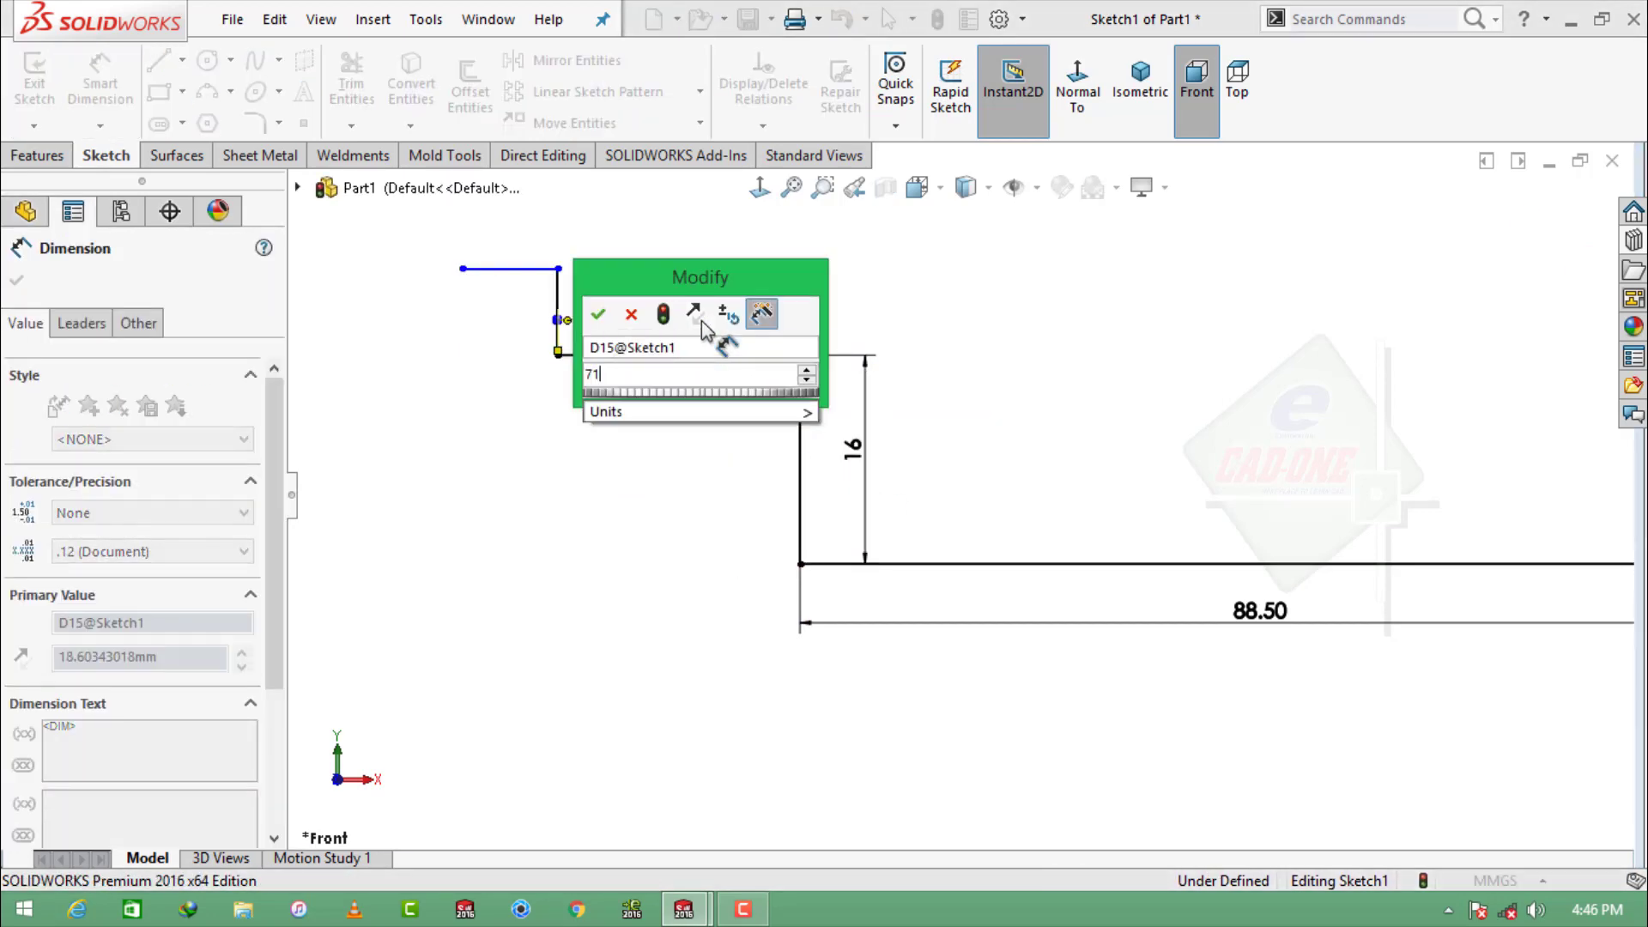
pyautogui.press('Return')
# Dimension the vertical line rising from the far end of the 71 mm line to 10 mm.
pyautogui.scroll(2, 986, 469)
pyautogui.scroll(2, 985, 470)
pyautogui.scroll(-5, 577, 449)
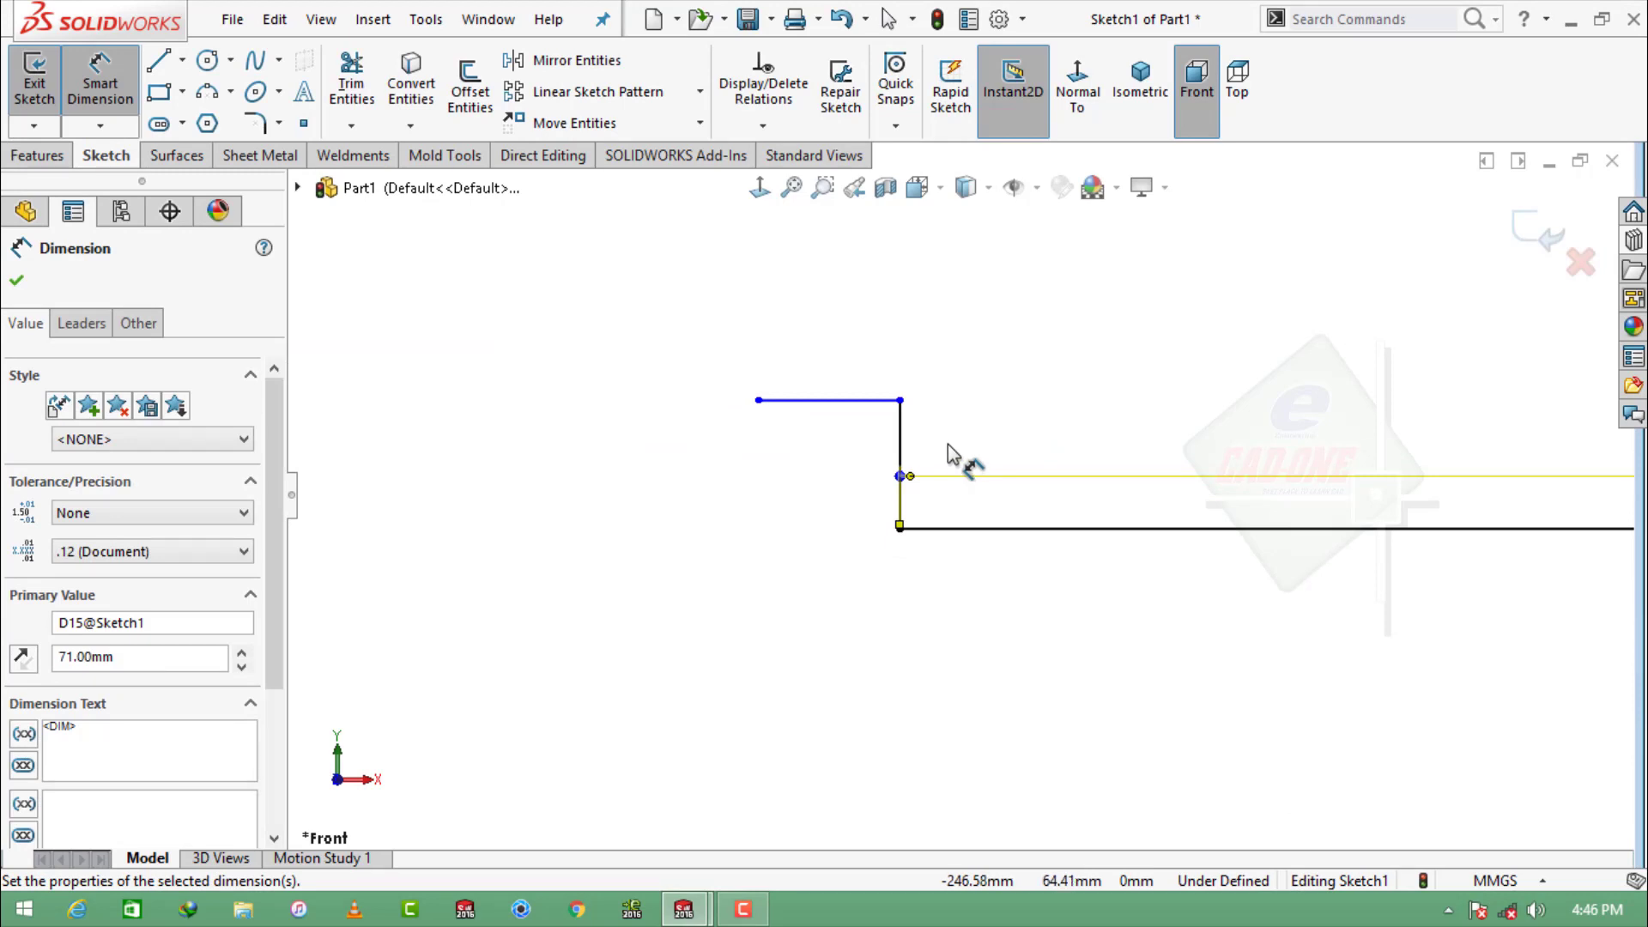
pyautogui.click(900, 453)
pyautogui.click(972, 438)
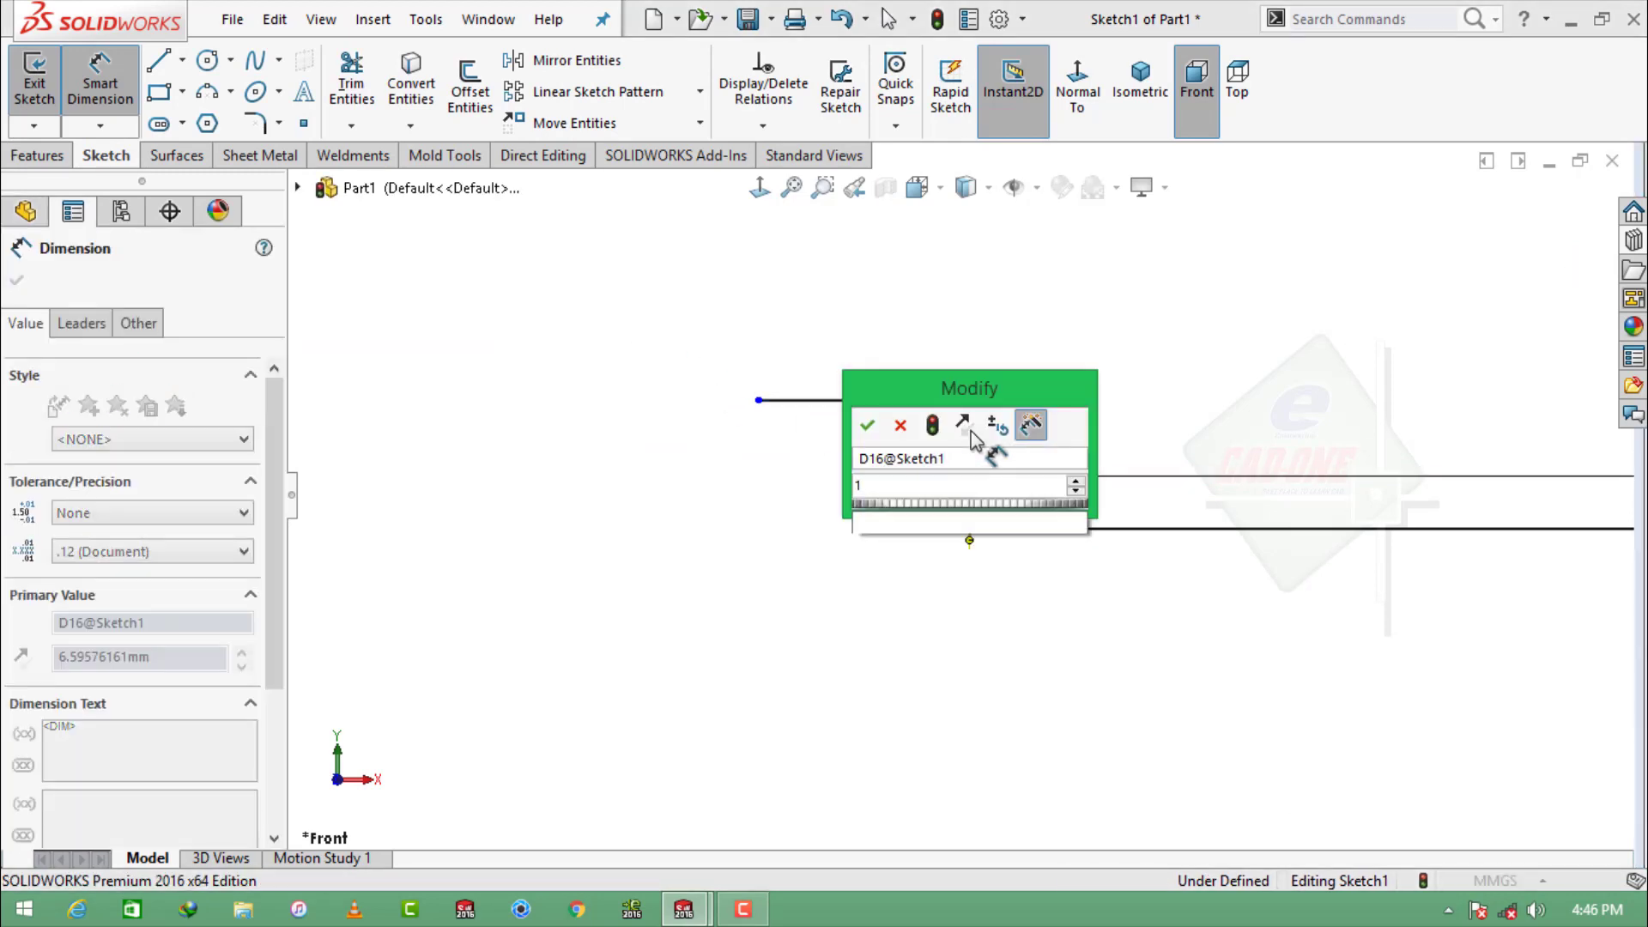
pyautogui.write('10')
pyautogui.press('Return')
# Dimension the last horizontal line at the profile's free end to 38 mm.
pyautogui.click(832, 330)
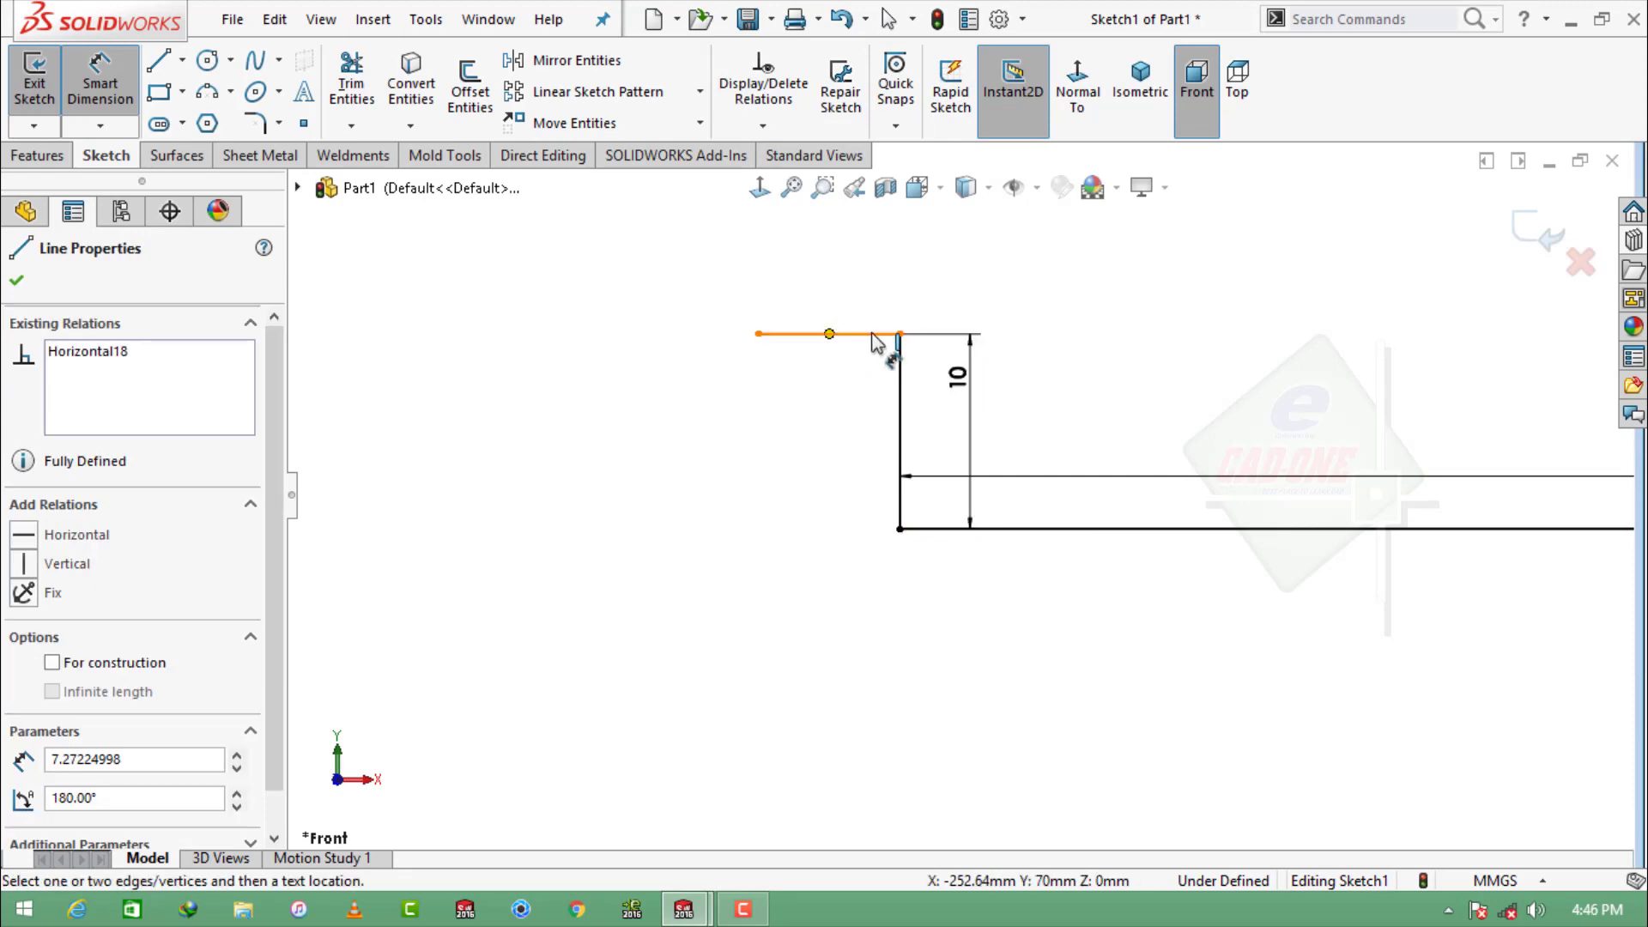
pyautogui.click(820, 310)
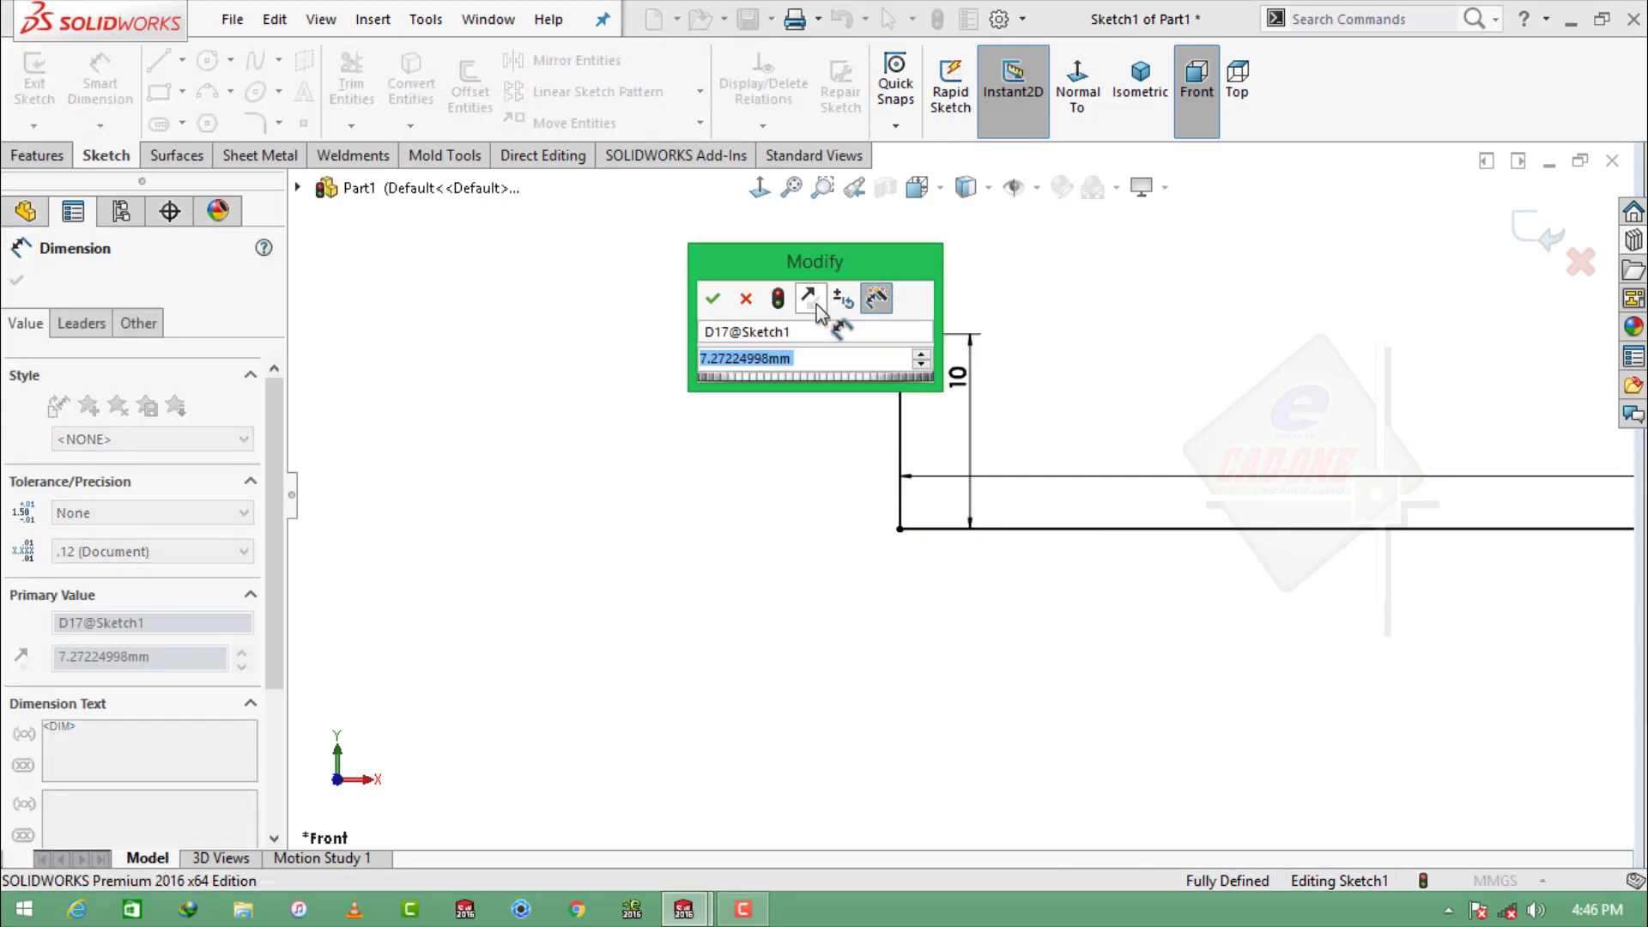
pyautogui.write('38')
pyautogui.press('Return')
pyautogui.scroll(-2, 663, 435)
pyautogui.press('Escape')
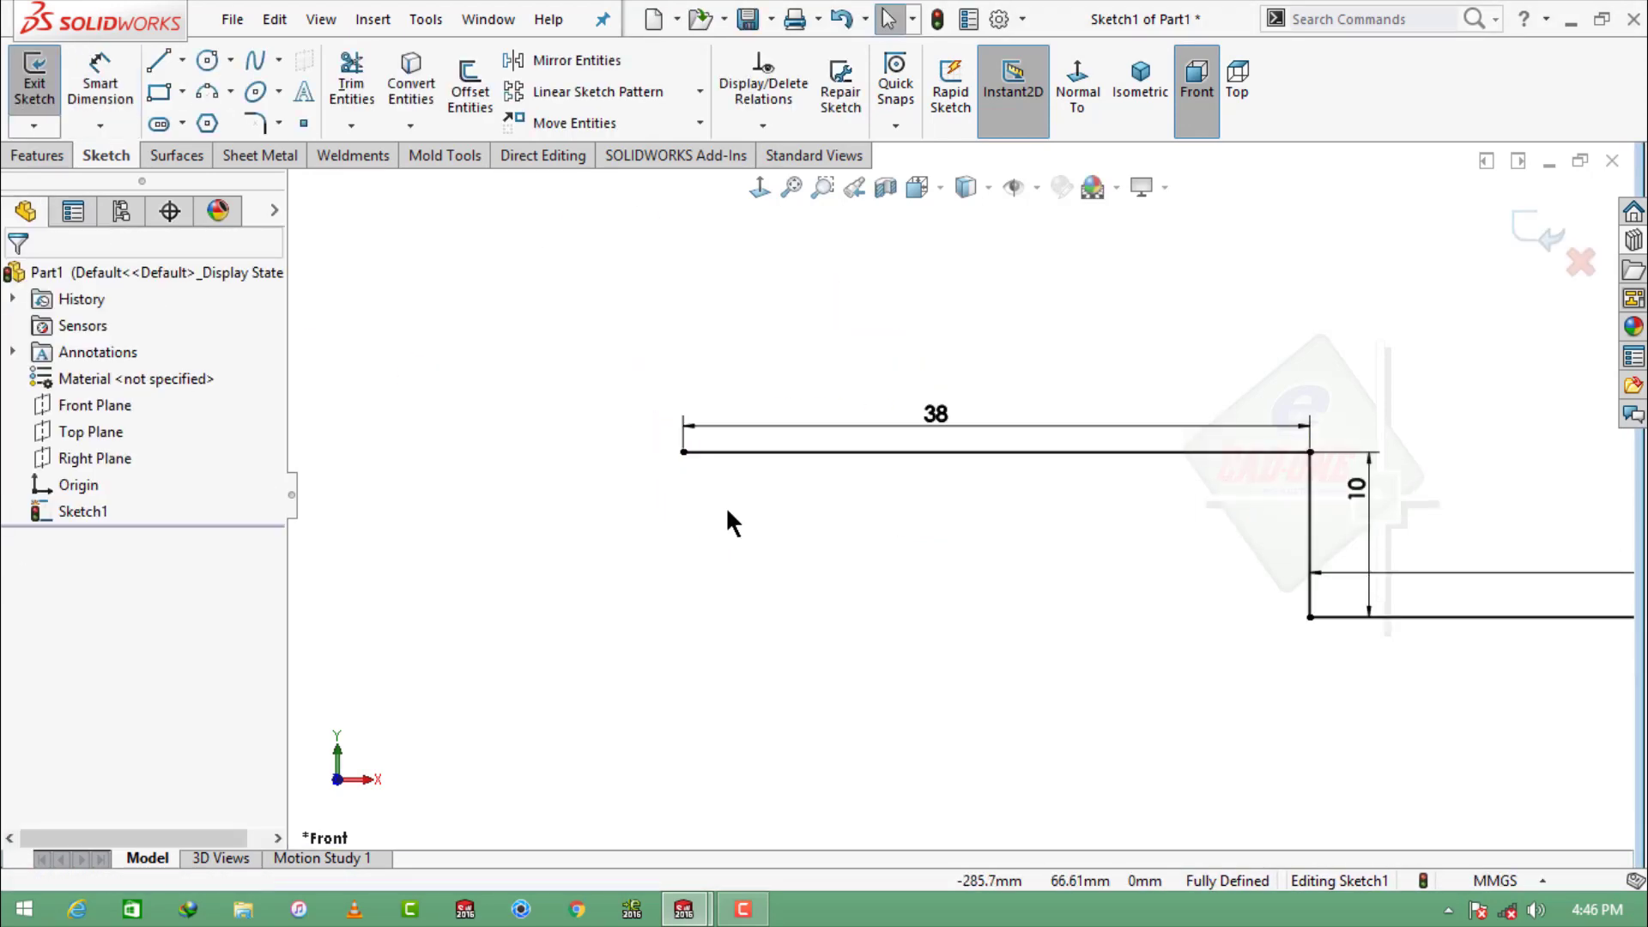
# Continue the profile from the 38 mm line's free end: about 4 mm down, left, slightly up, left, slightly down and left again.
pyautogui.press('l')
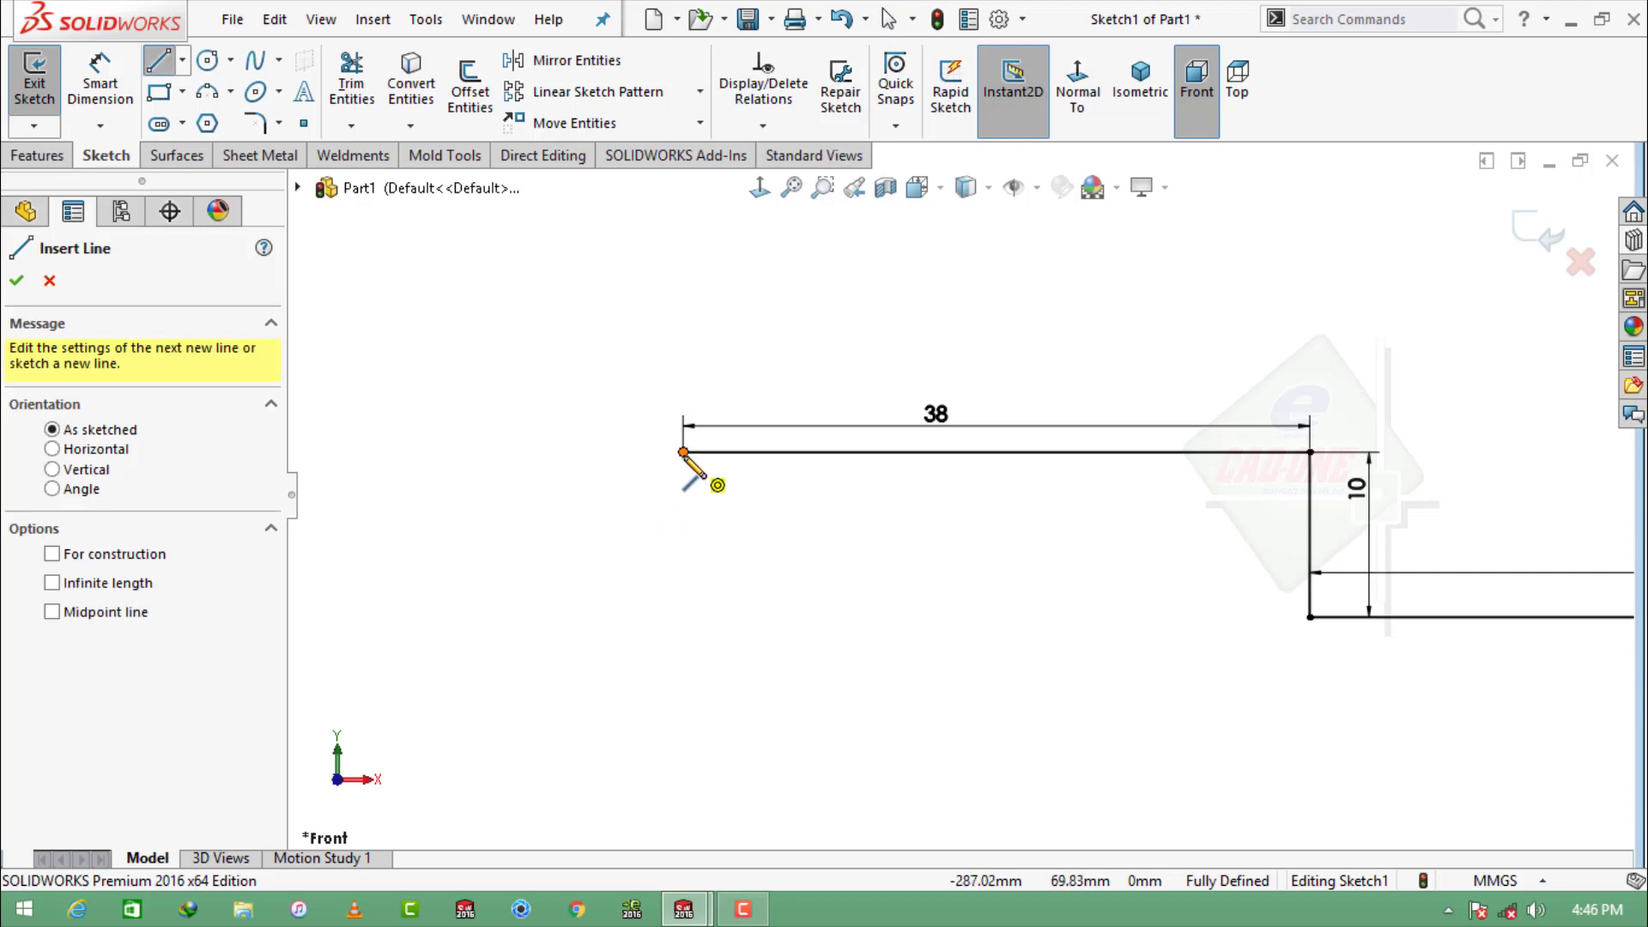
pyautogui.click(683, 452)
pyautogui.click(683, 515)
pyautogui.click(571, 515)
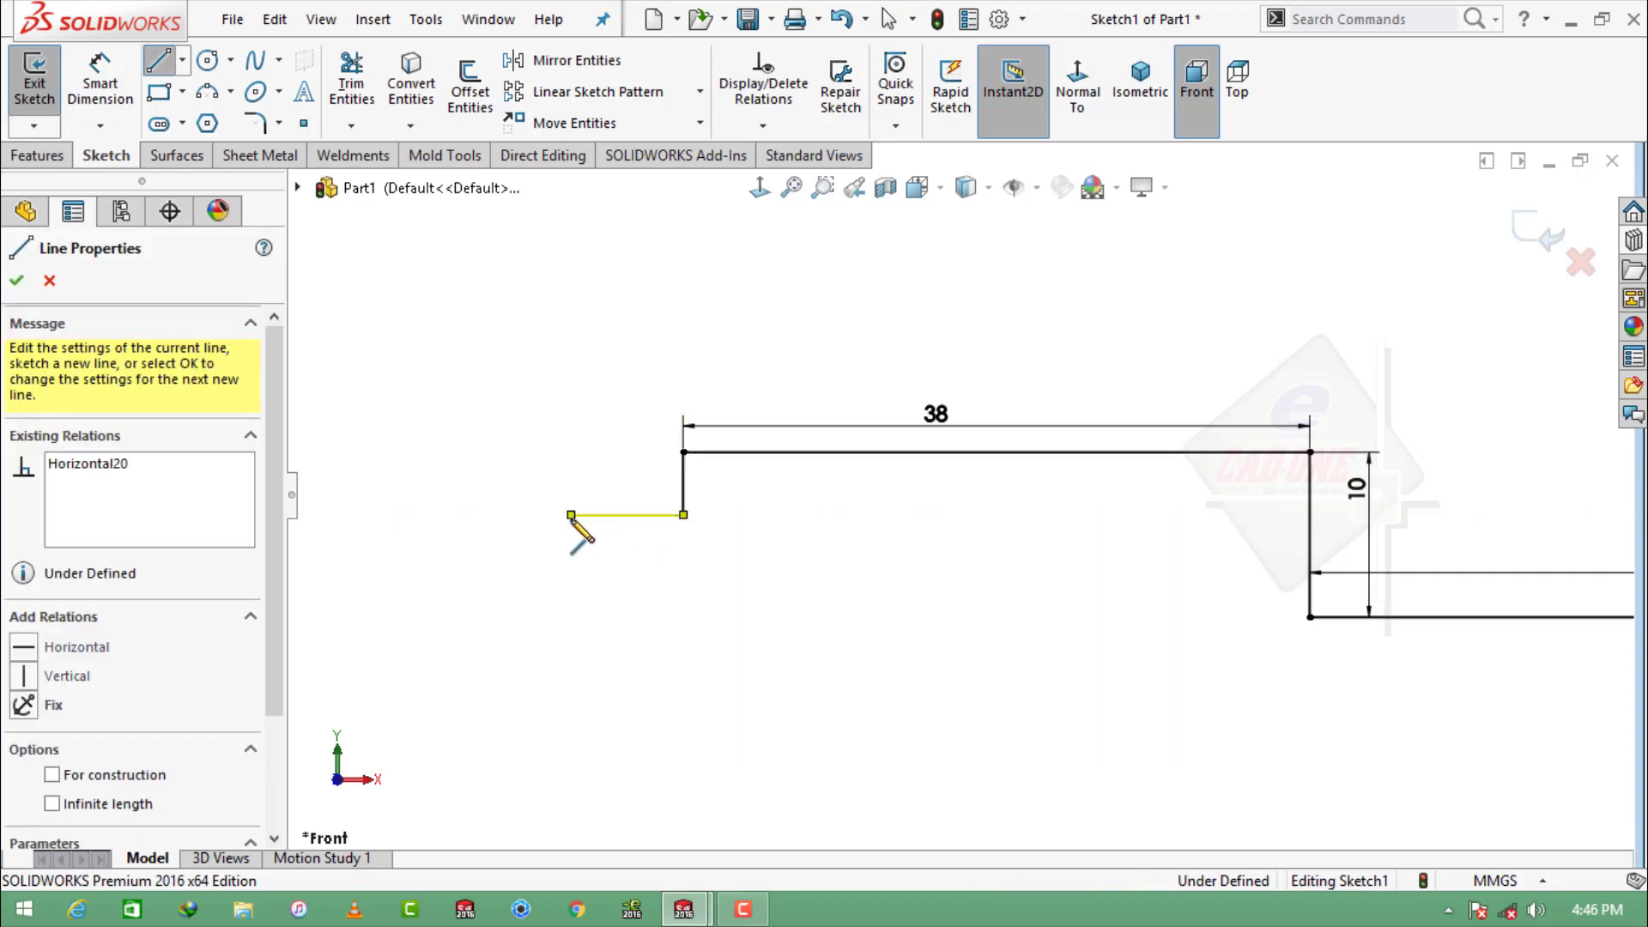
pyautogui.click(571, 483)
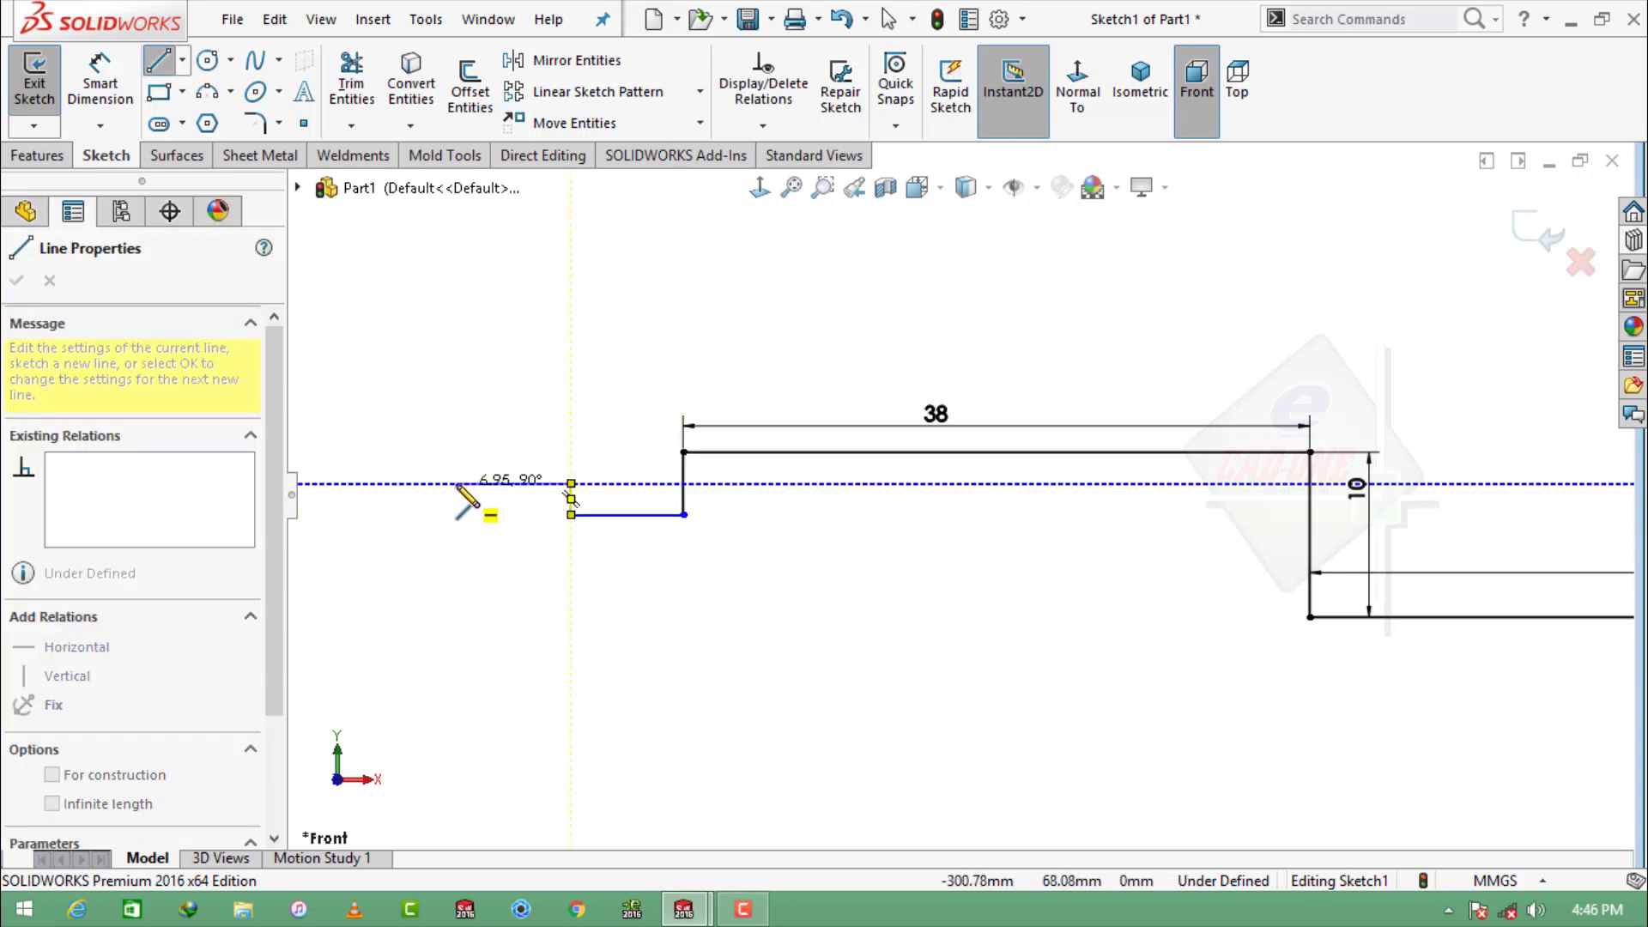
pyautogui.click(418, 484)
pyautogui.click(418, 525)
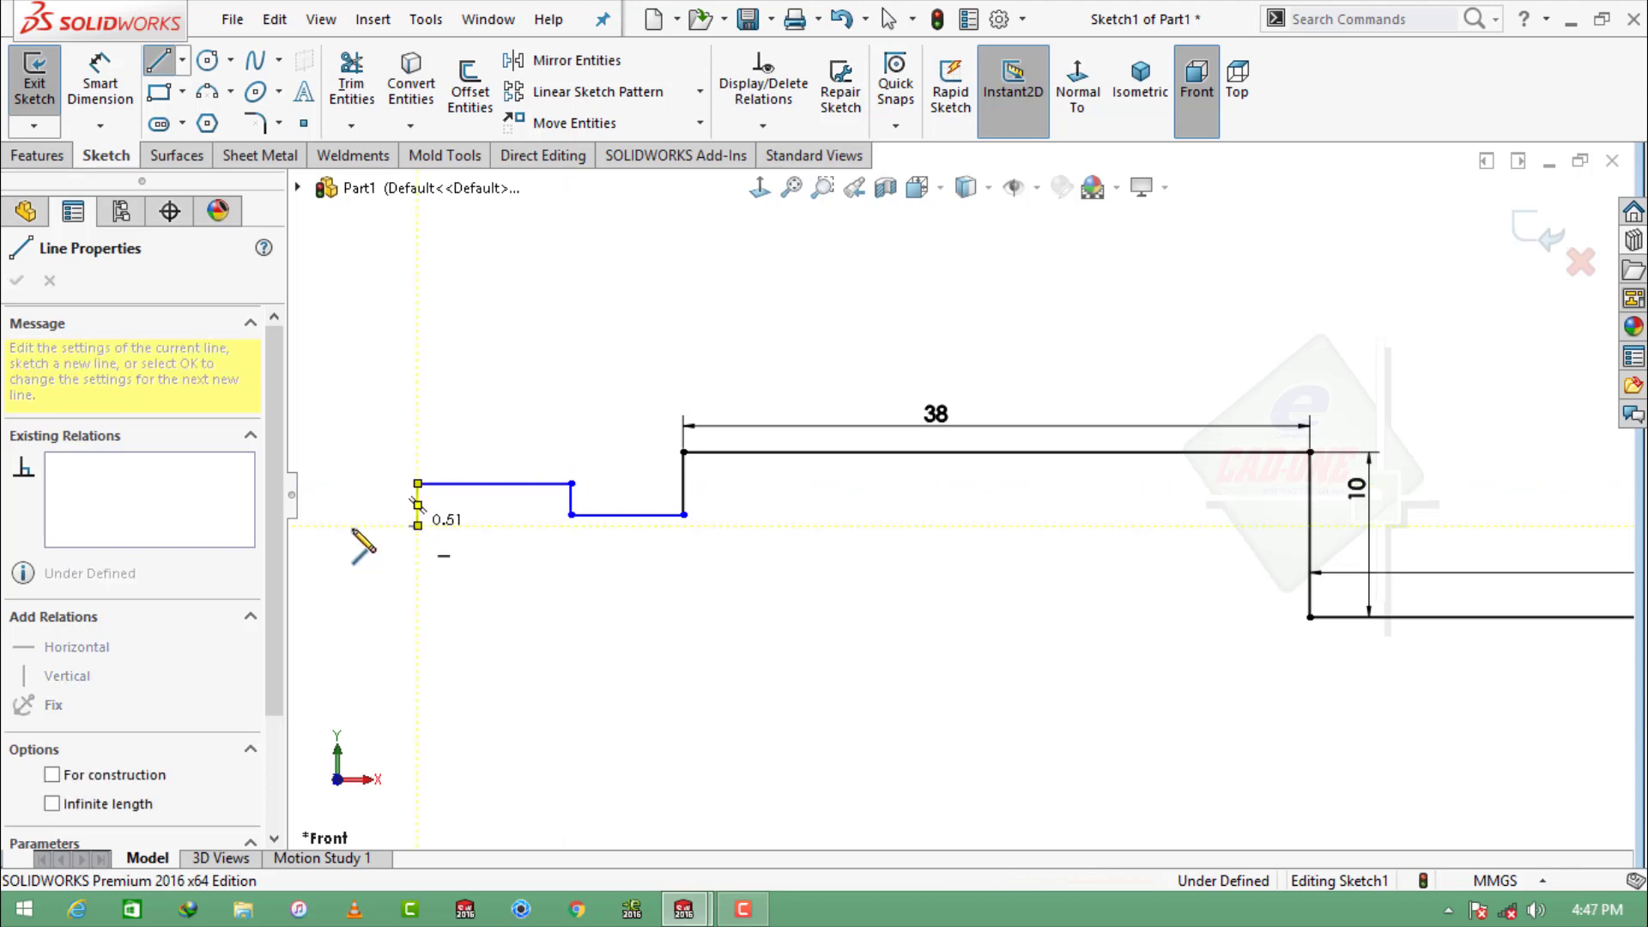
pyautogui.click(320, 525)
pyautogui.press('Escape')
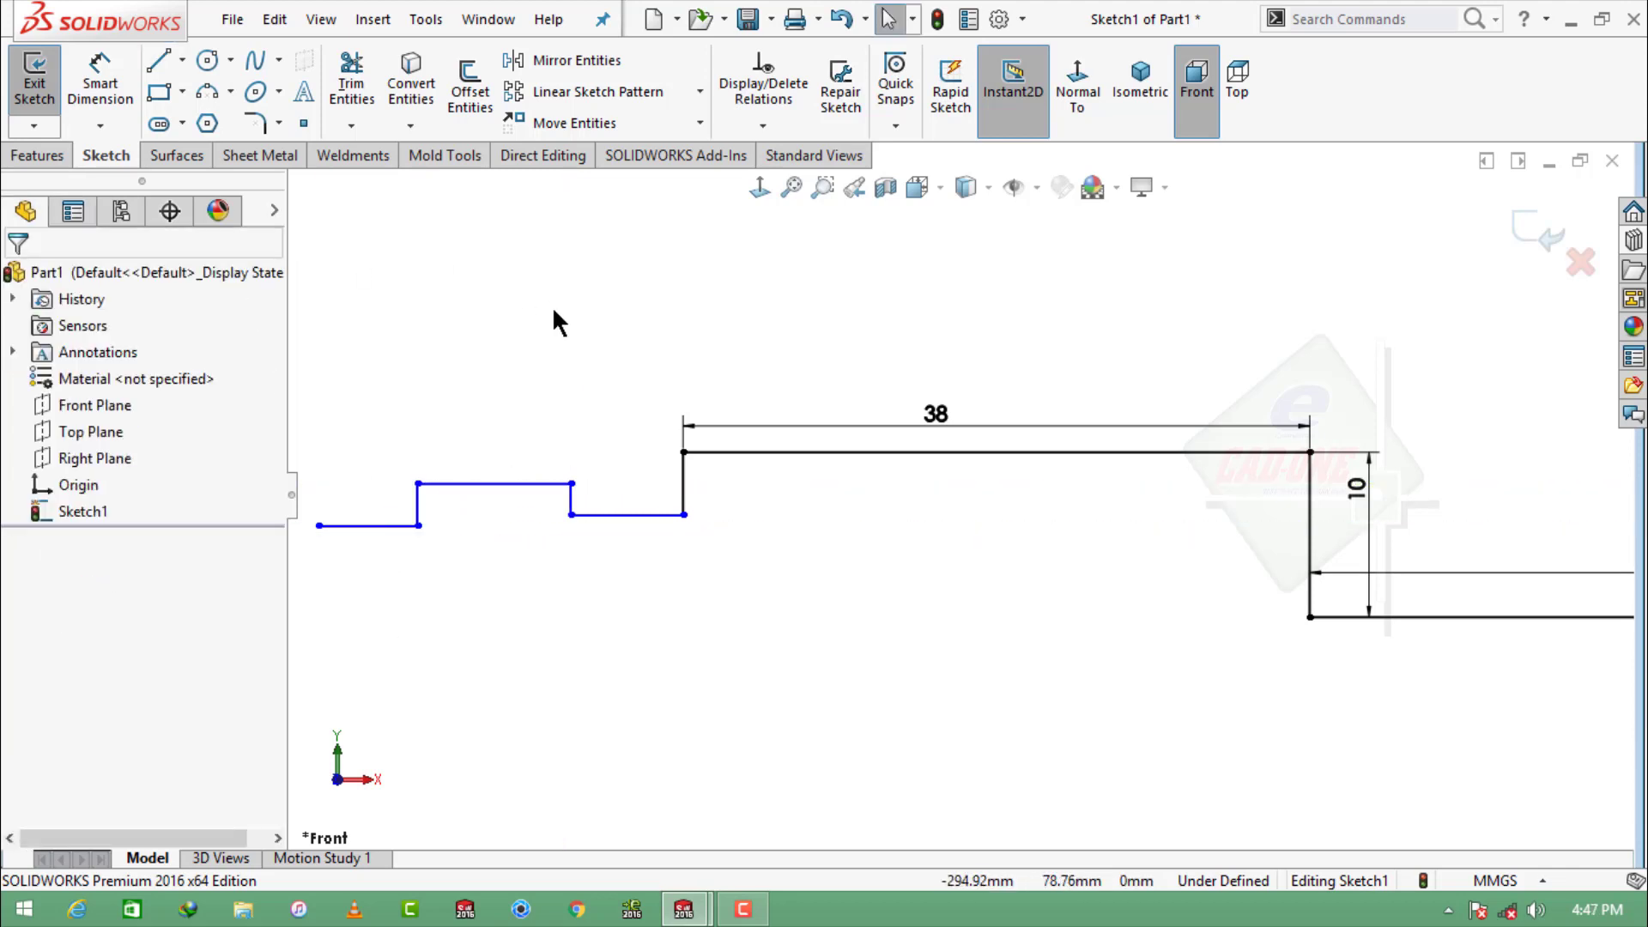
# Dimension the vertical line dropping from the free end of the 38 mm line to 5.50 mm.
pyautogui.click(110, 85)
pyautogui.click(685, 487)
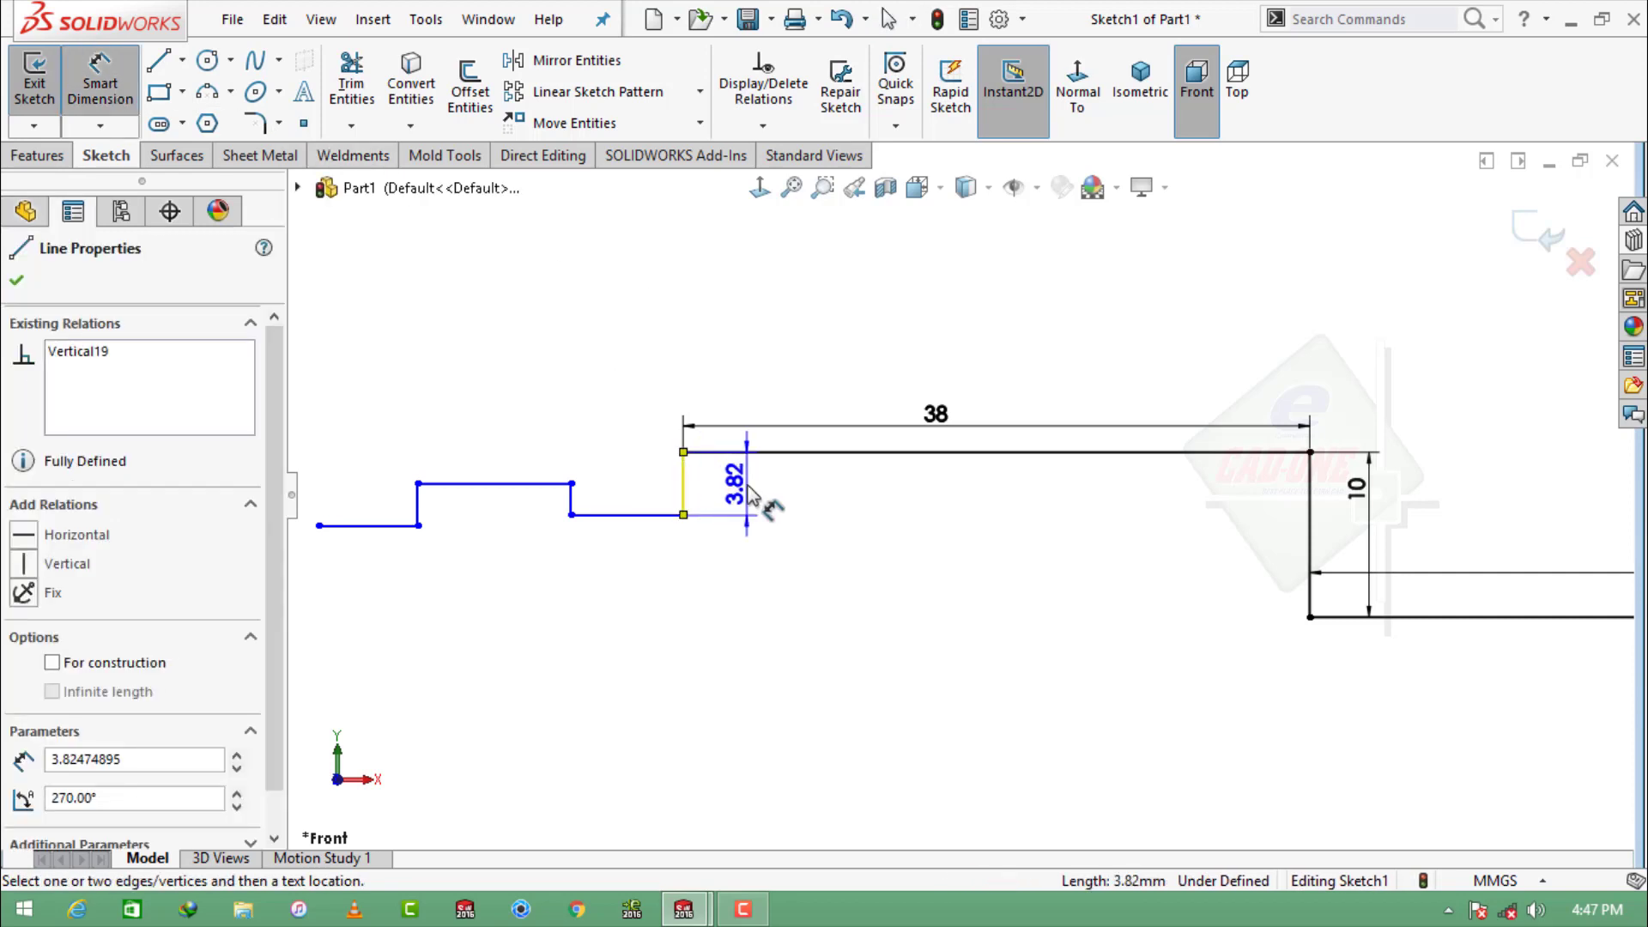
pyautogui.click(751, 497)
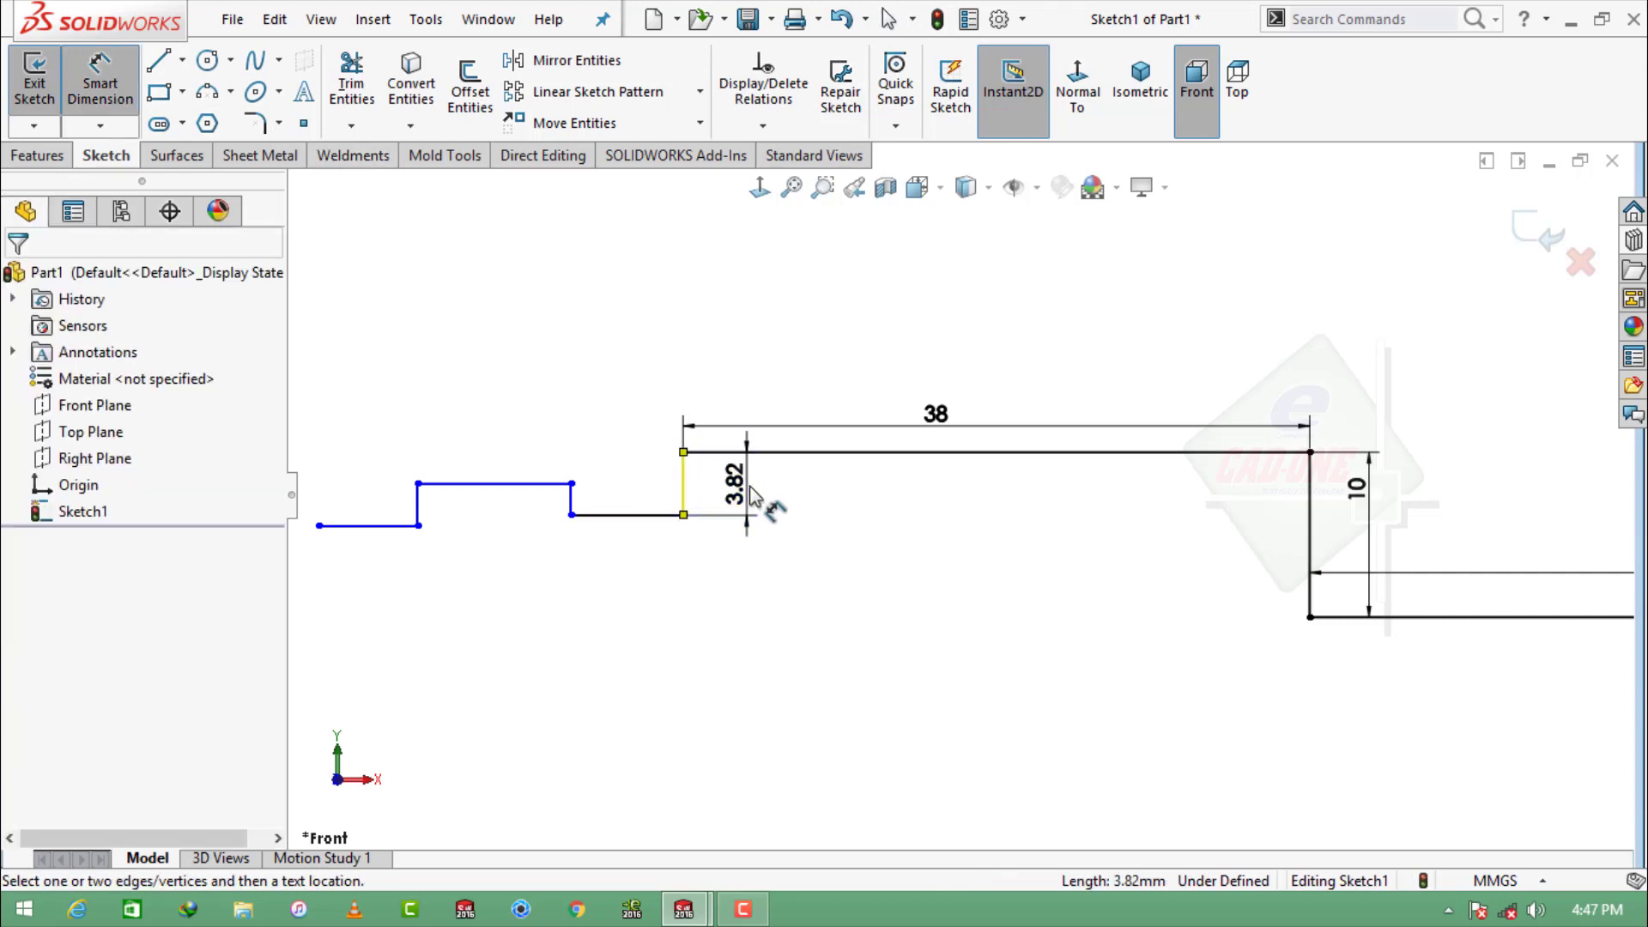
pyautogui.write('5.5')
pyautogui.press('Return')
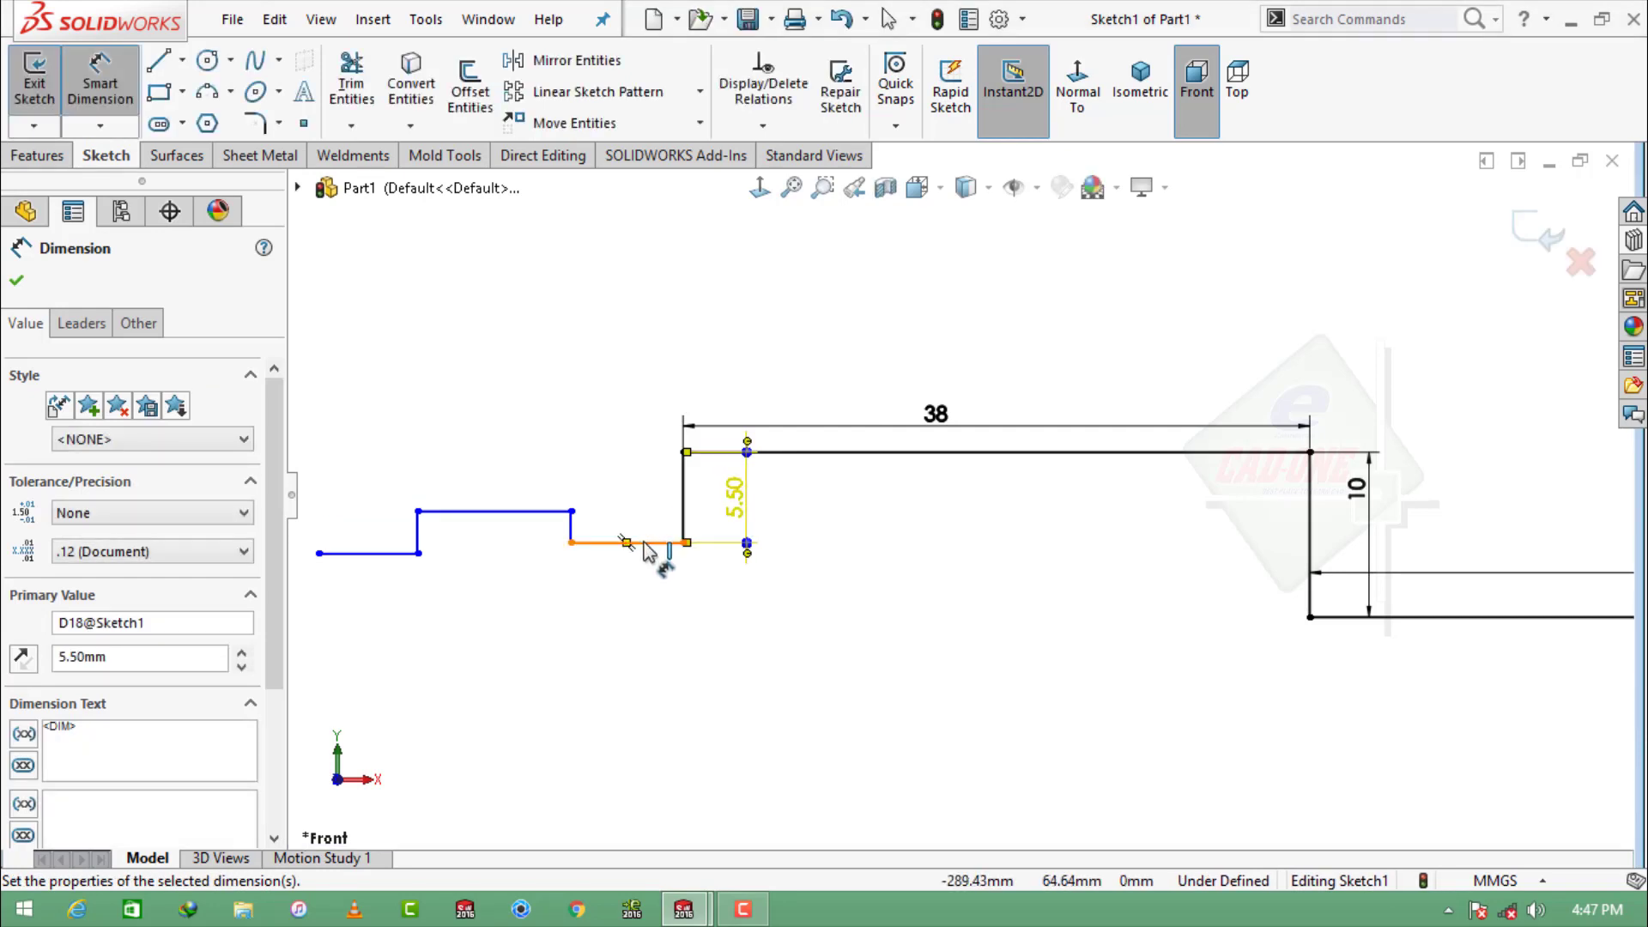
# Dimension the horizontal line at the foot of the 5.50 mm vertical to 5 mm and the adjoining short vertical line to 0.50 mm.
pyautogui.click(644, 541)
pyautogui.click(657, 596)
pyautogui.write('5')
pyautogui.press('Return')
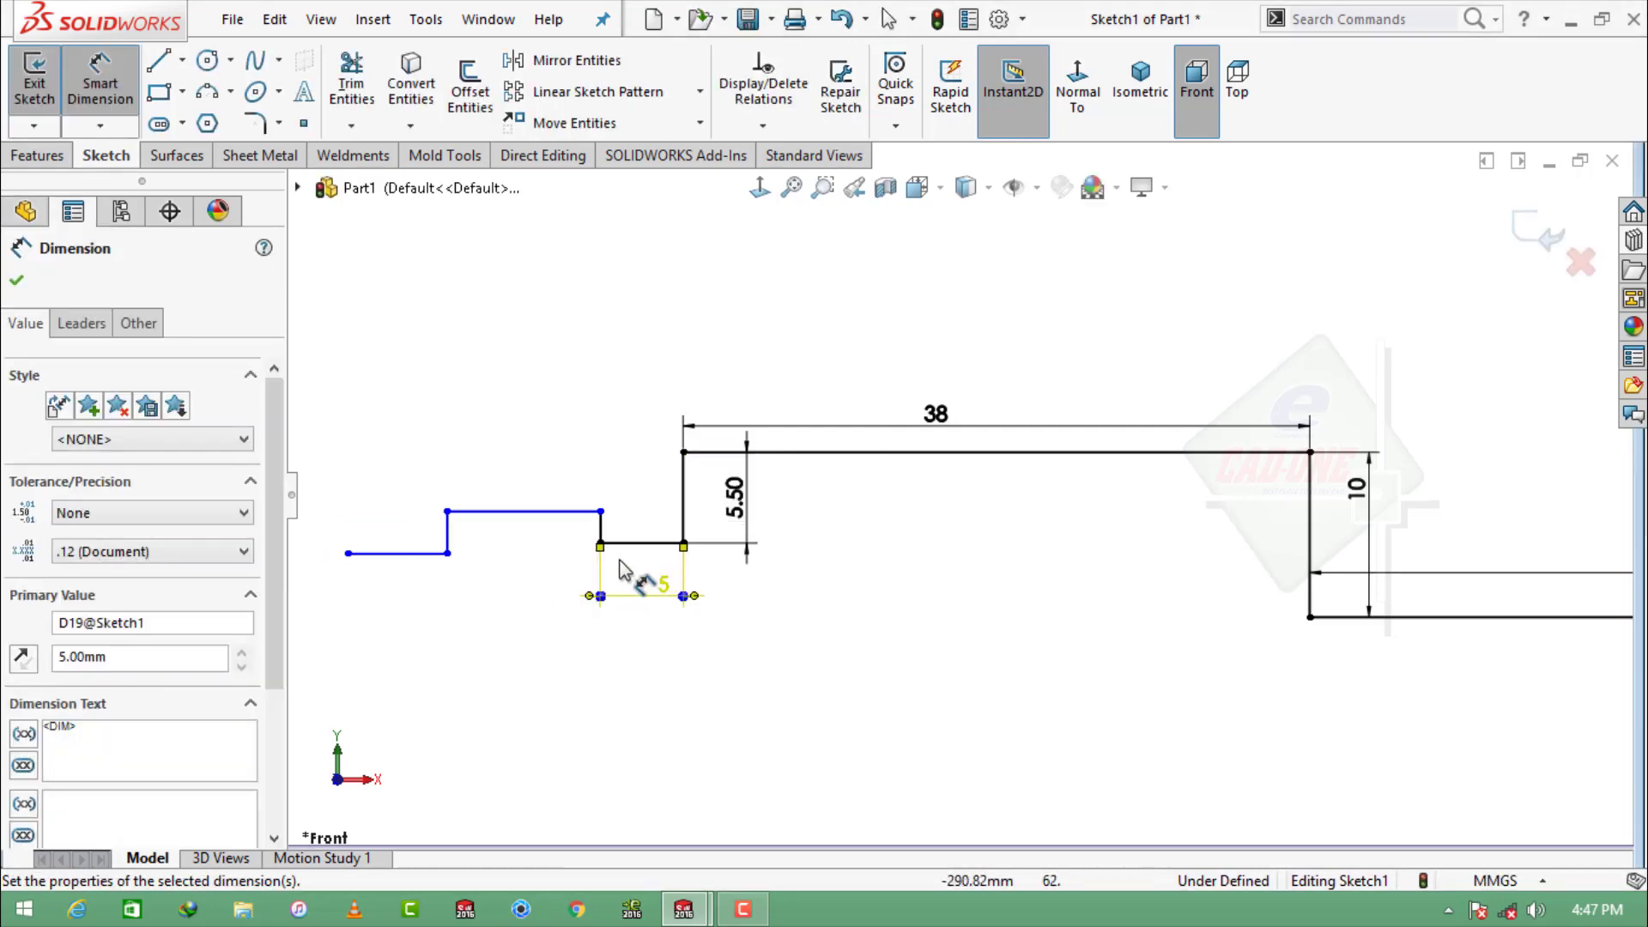
pyautogui.scroll(-2, 625, 567)
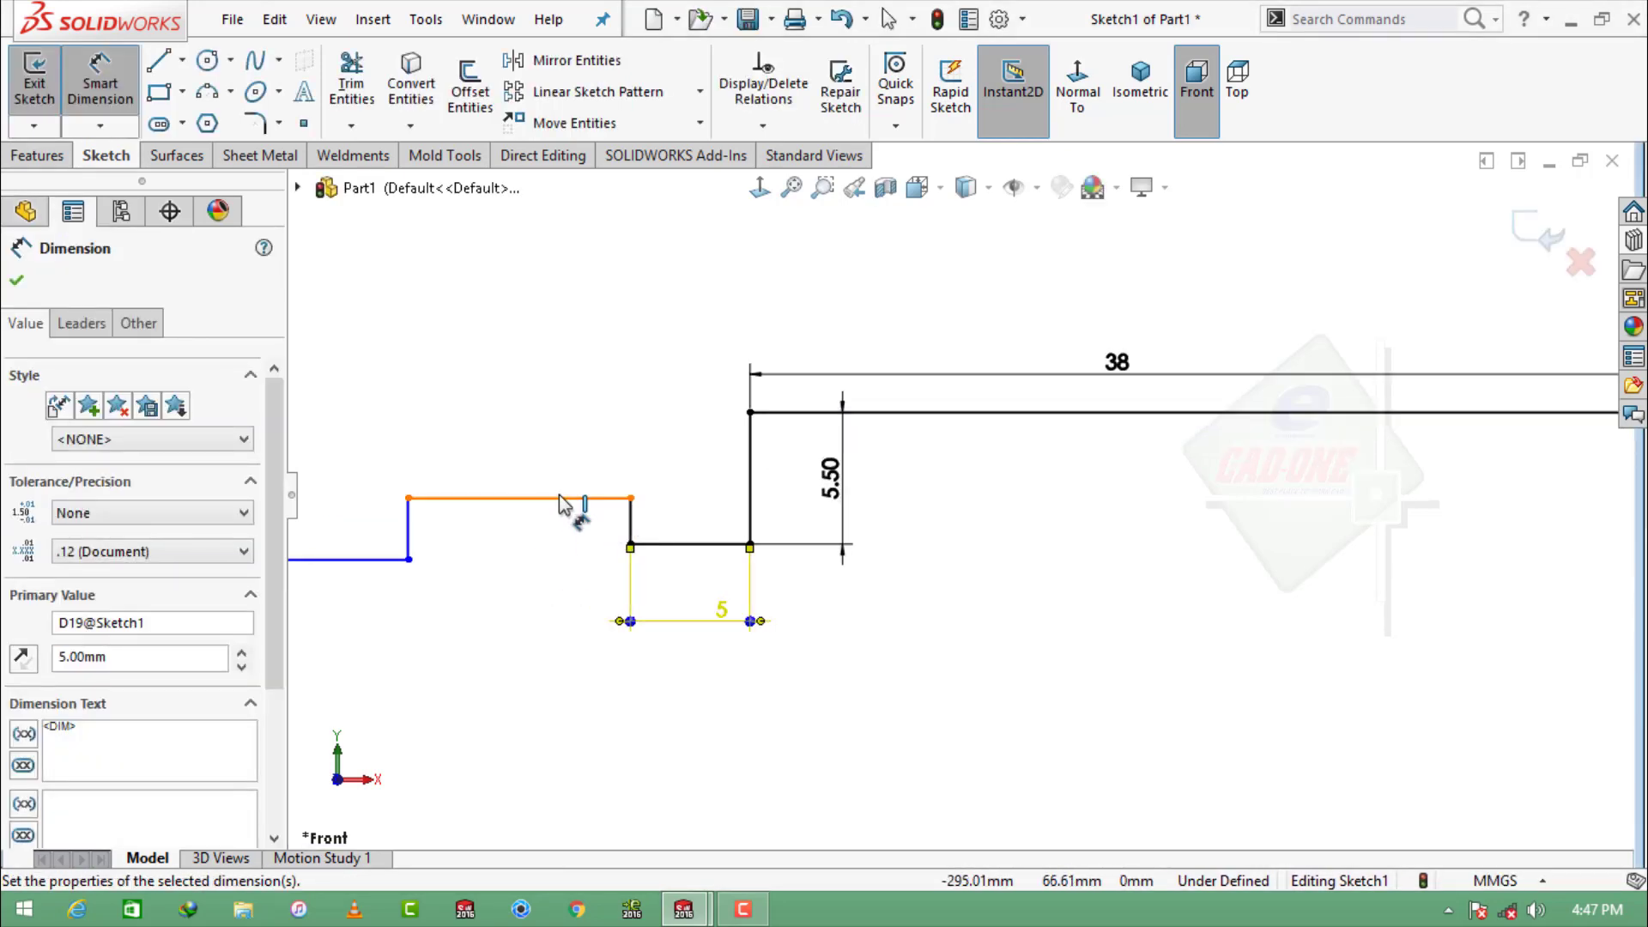
pyautogui.click(631, 523)
pyautogui.click(663, 533)
pyautogui.write('0.5')
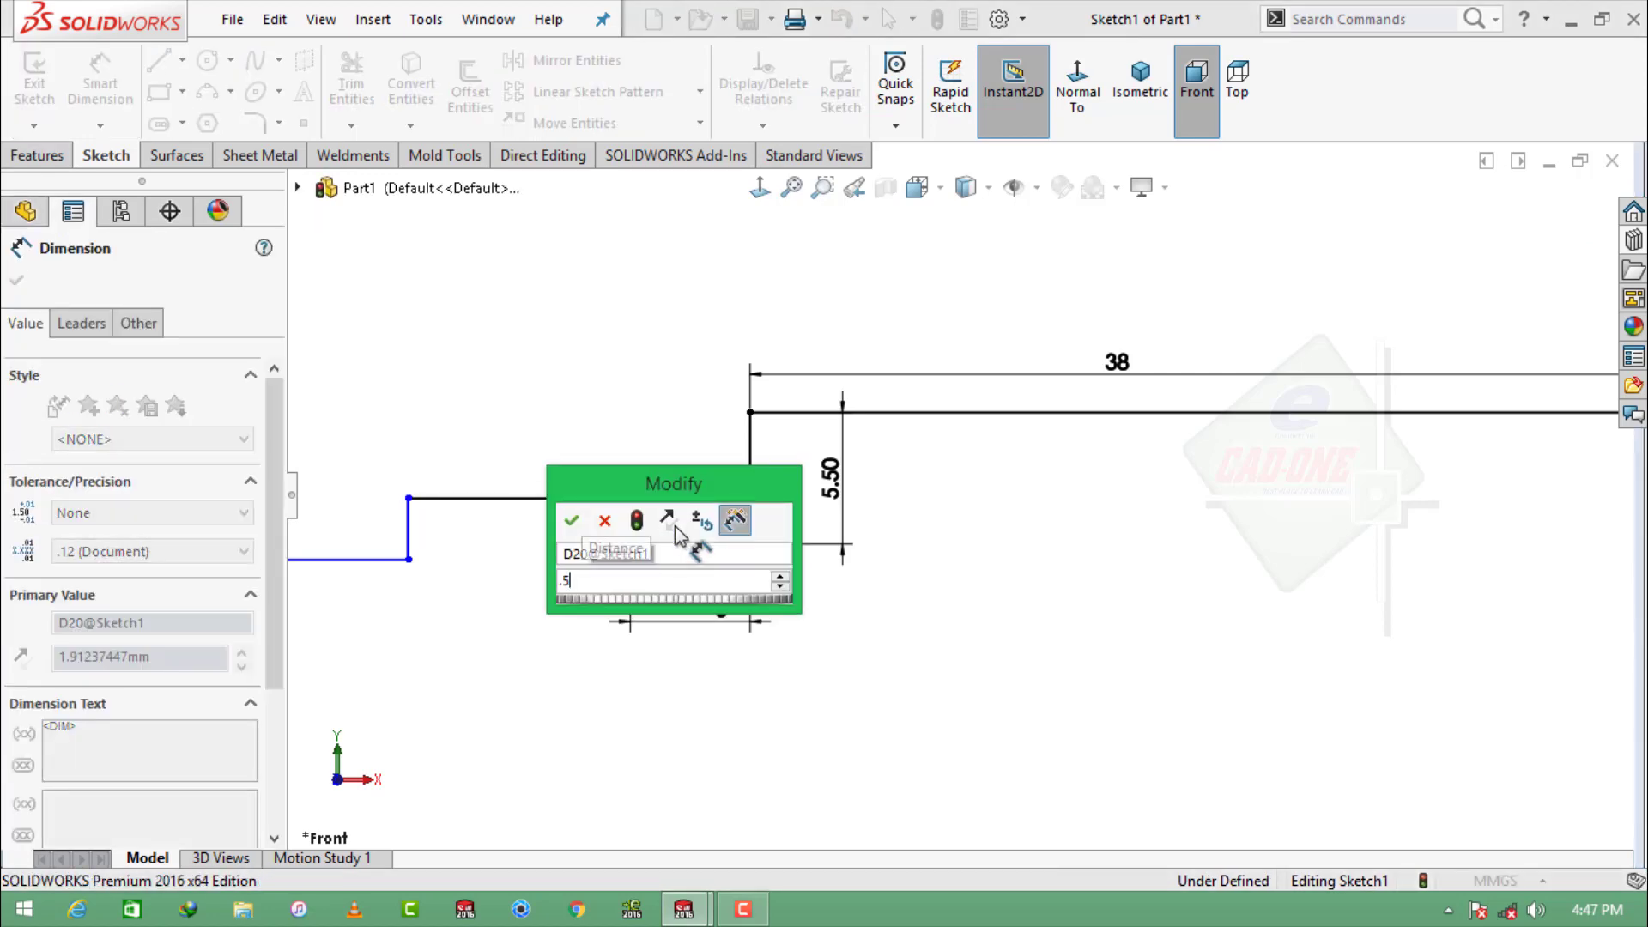
pyautogui.press('Return')
# Dimension the horizontal line beyond the 0.50 mm step to 18.60 mm.
pyautogui.click(562, 533)
pyautogui.click(527, 500)
pyautogui.write('16')
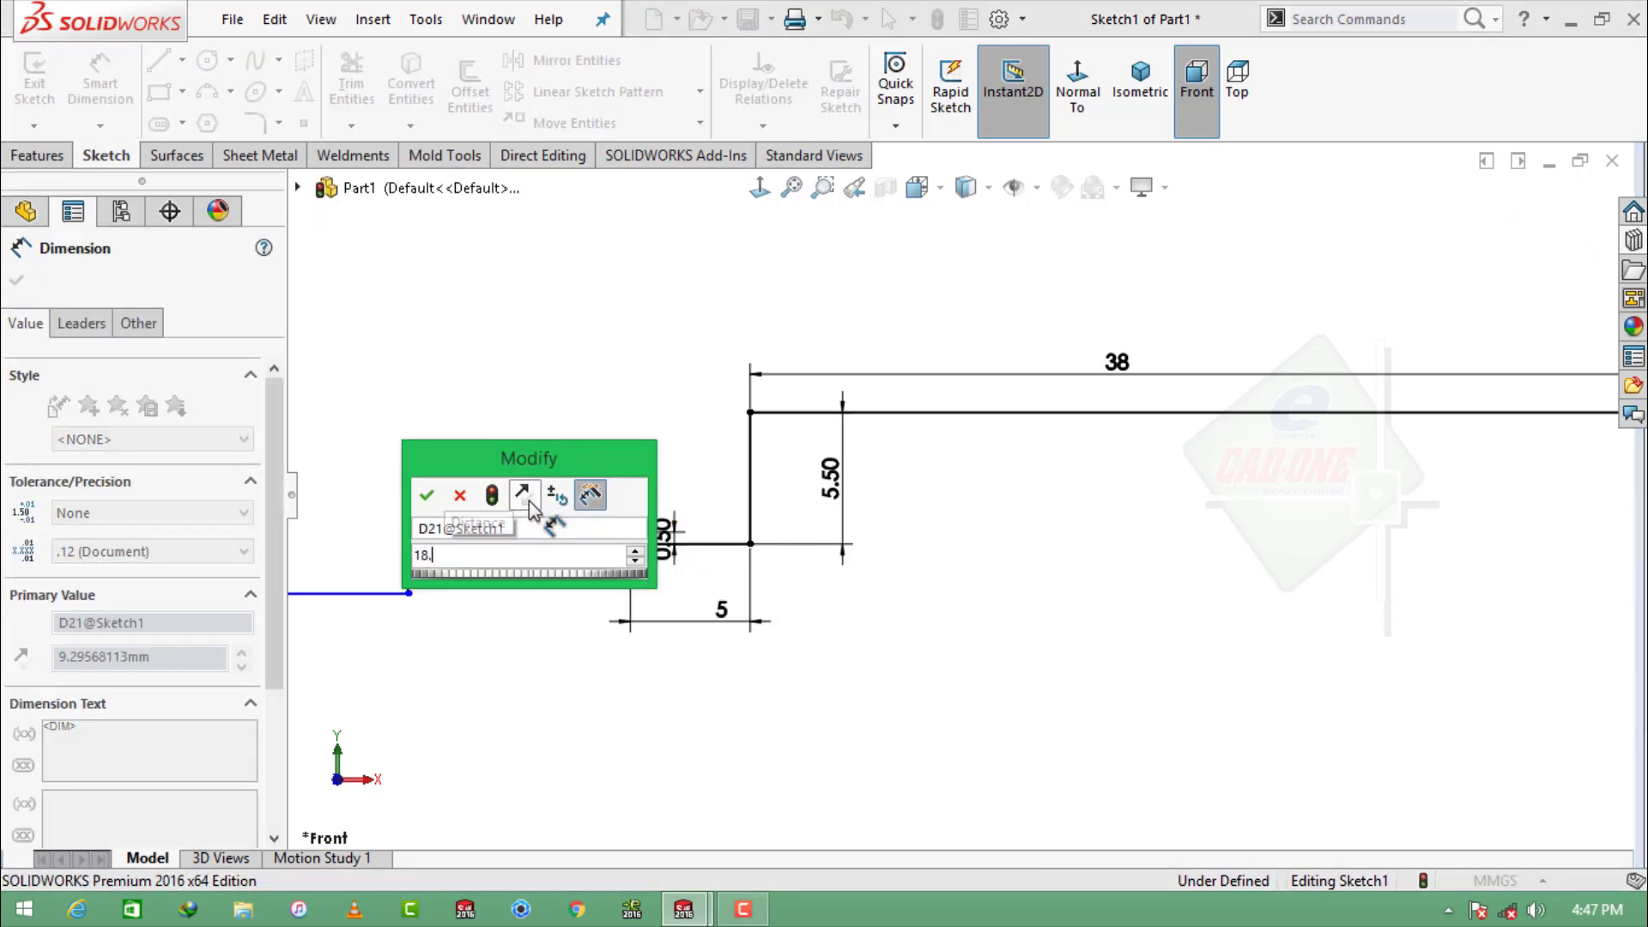
pyautogui.press('Return')
# Dimension the vertical line dropping from the far end of the 18.60 mm line to 2.50 mm.
pyautogui.scroll(2, 638, 547)
pyautogui.scroll(-5, 590, 542)
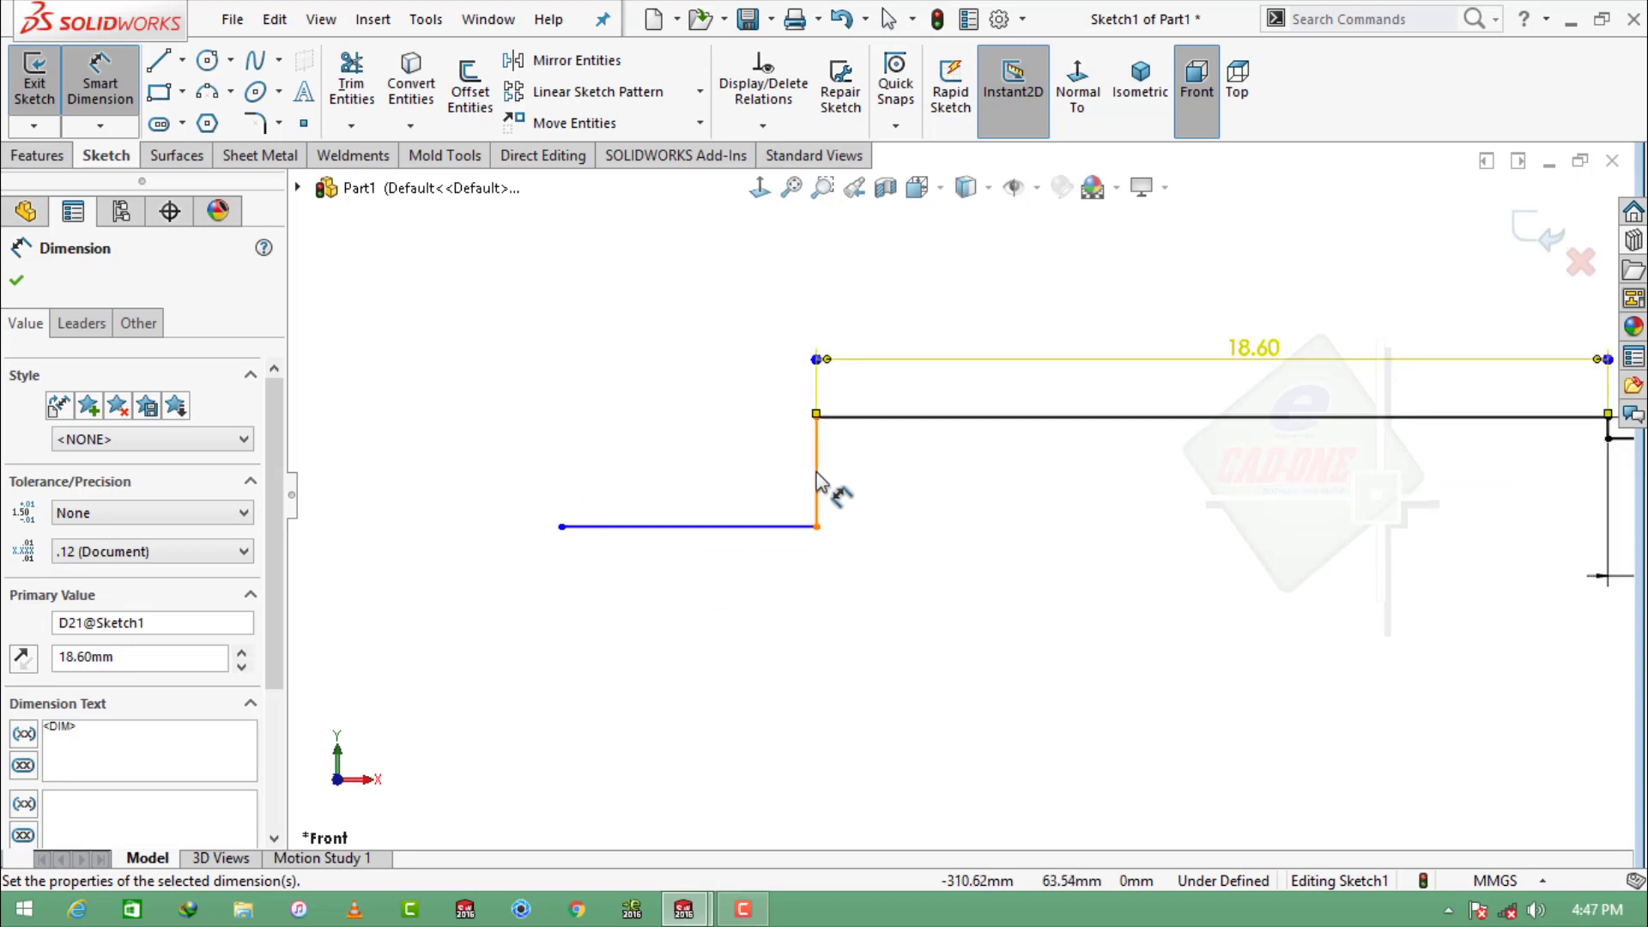
pyautogui.click(816, 472)
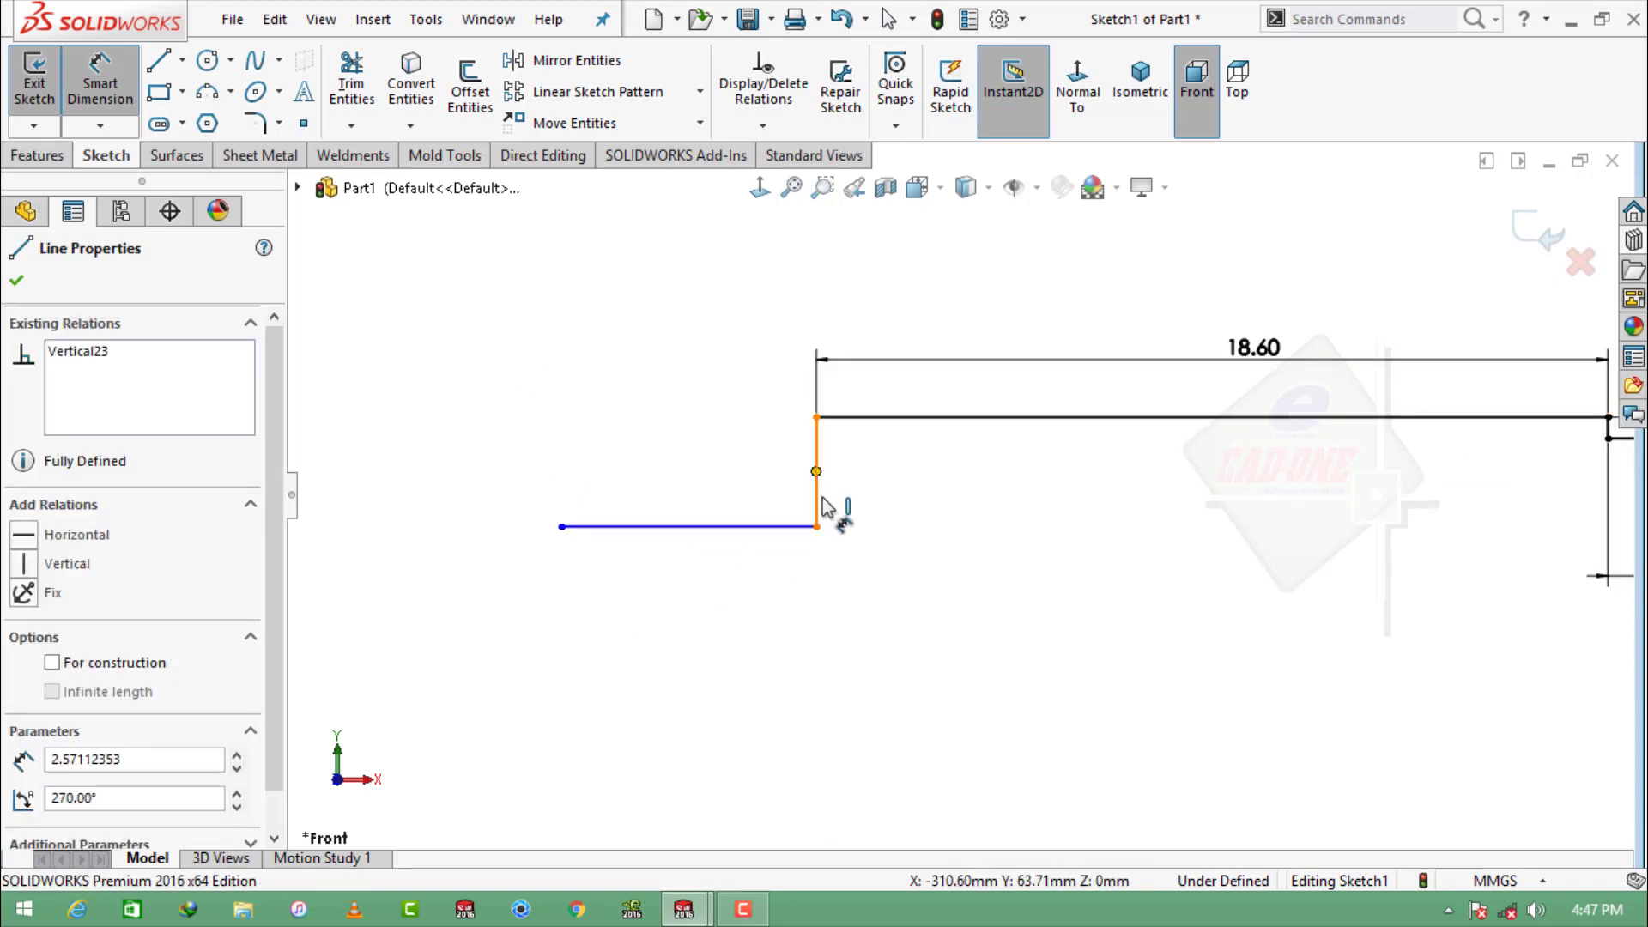
pyautogui.click(822, 507)
pyautogui.click(828, 489)
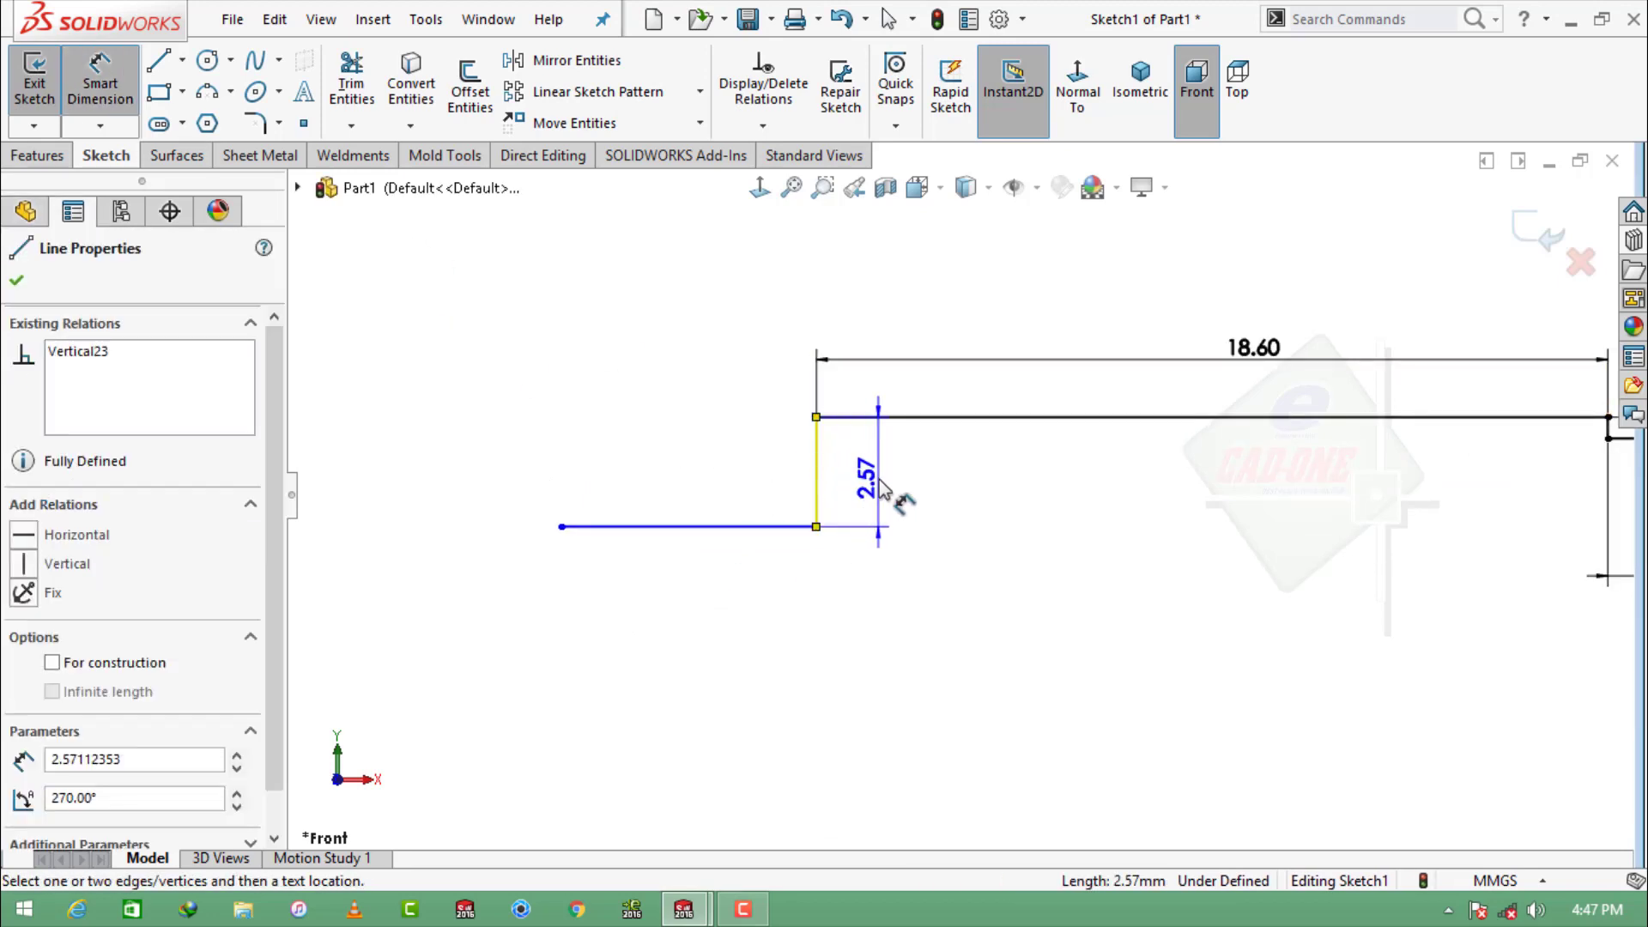
pyautogui.click(879, 479)
pyautogui.write('2.5')
pyautogui.press('Return')
# Dimension the last horizontal line at the profile's free end to 3.40 mm.
pyautogui.click(661, 524)
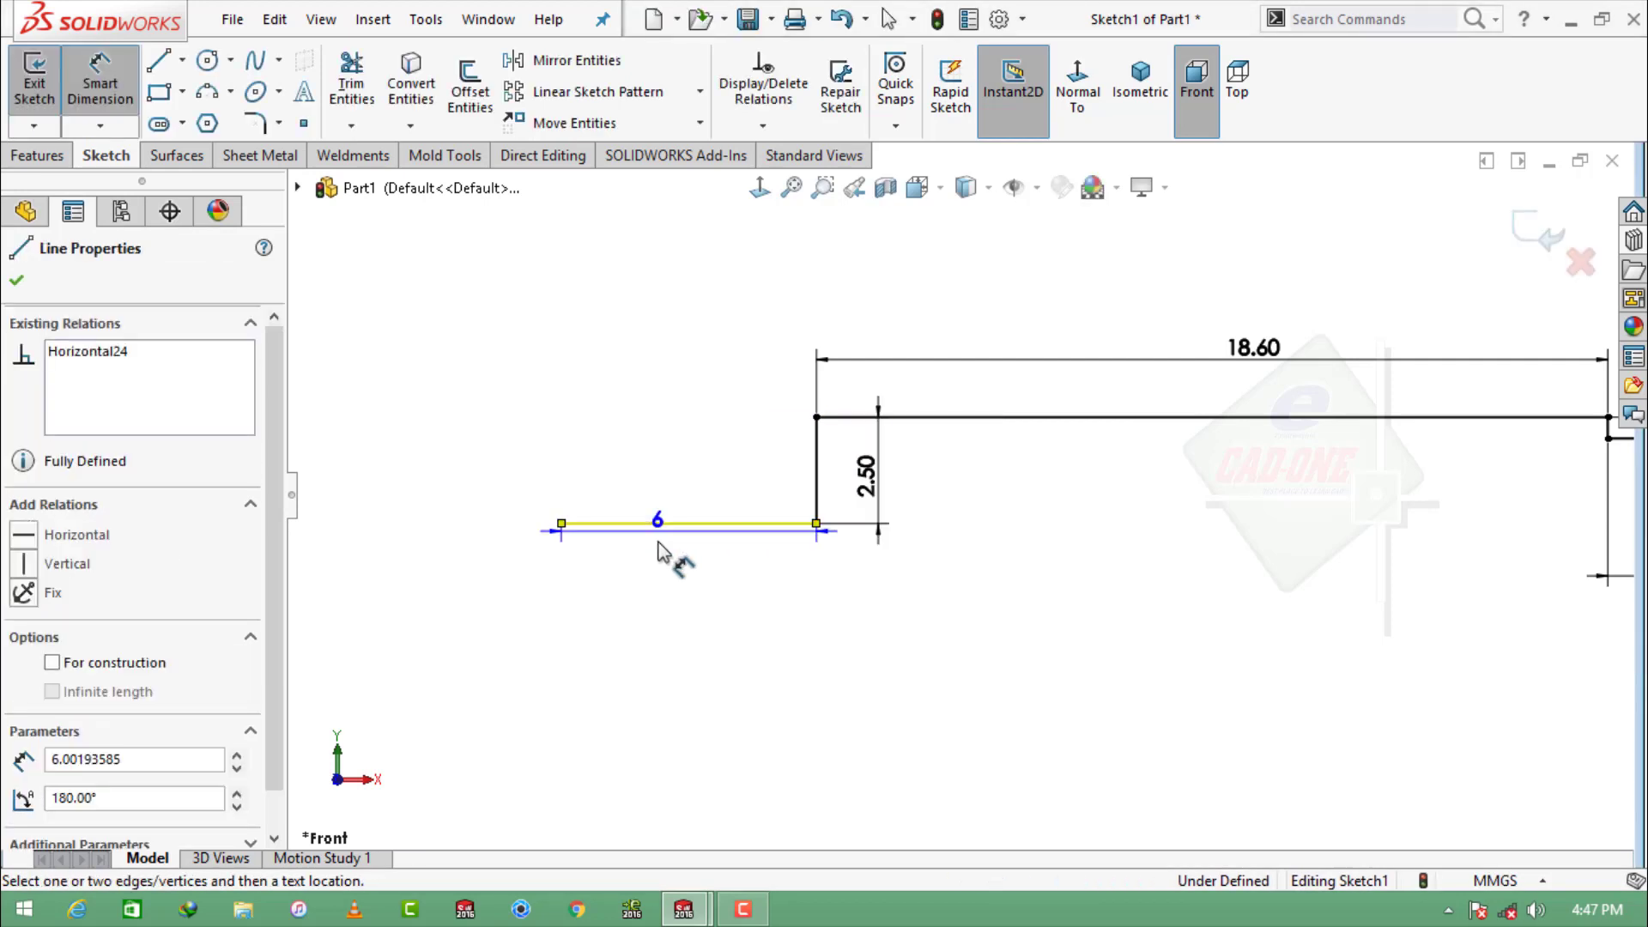
pyautogui.click(659, 584)
pyautogui.write('3.4')
pyautogui.press('Return')
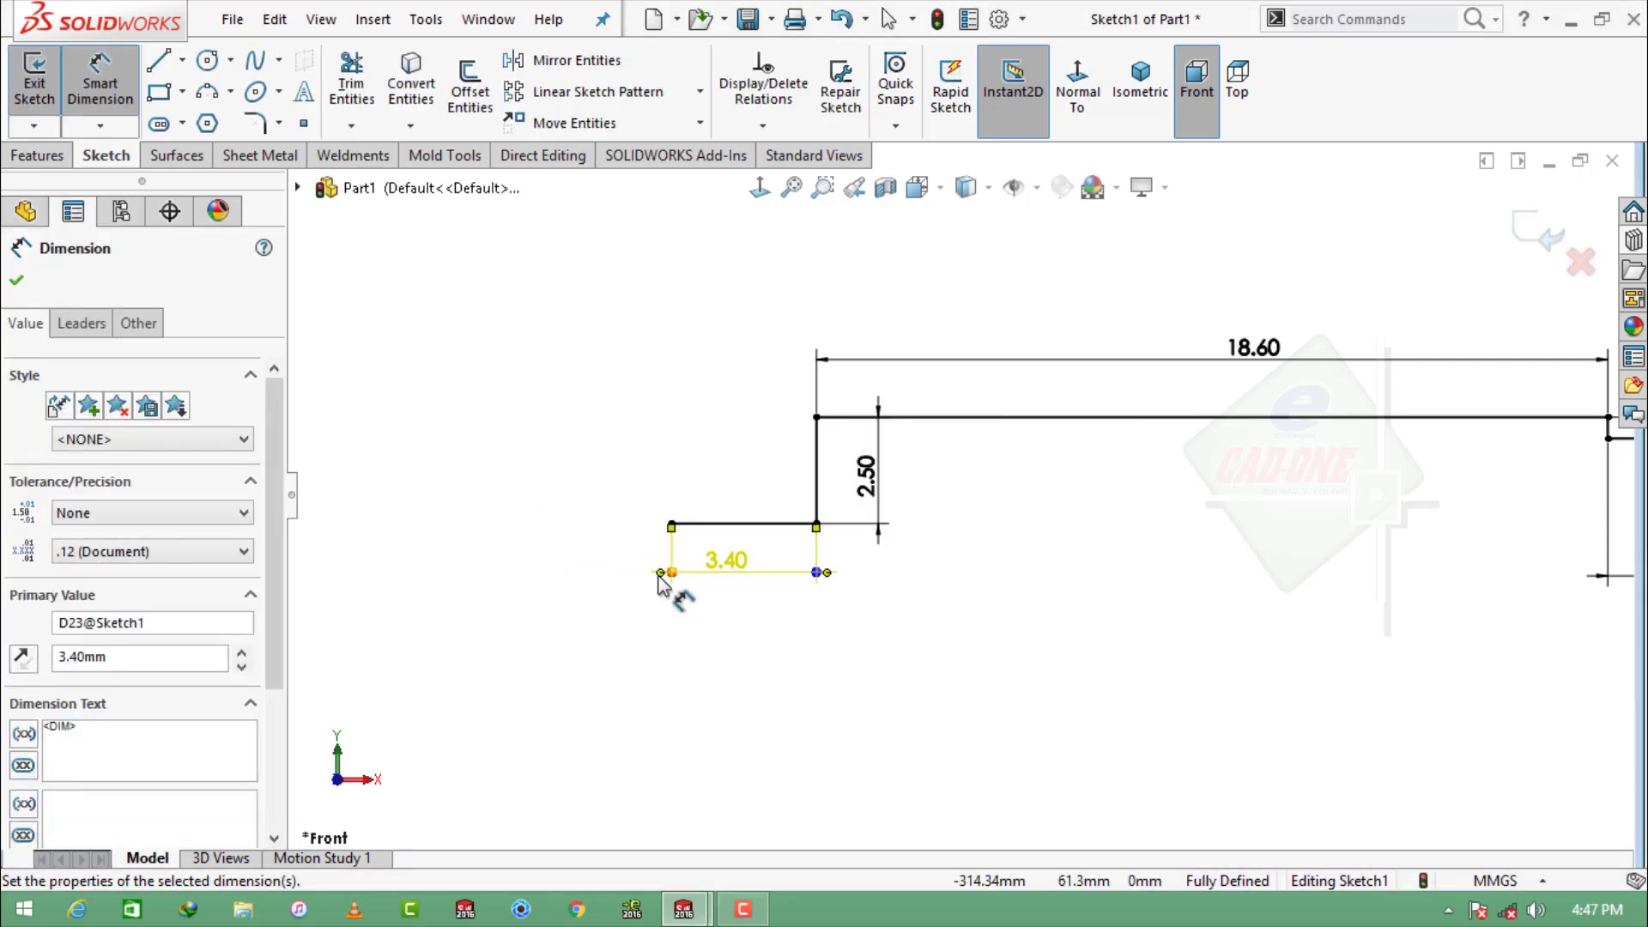
pyautogui.press('Escape')
# Continue the profile from the 3.40 mm line's free end: slightly up, left about 5.6 mm, and down about 4.8 mm.
pyautogui.press('l')
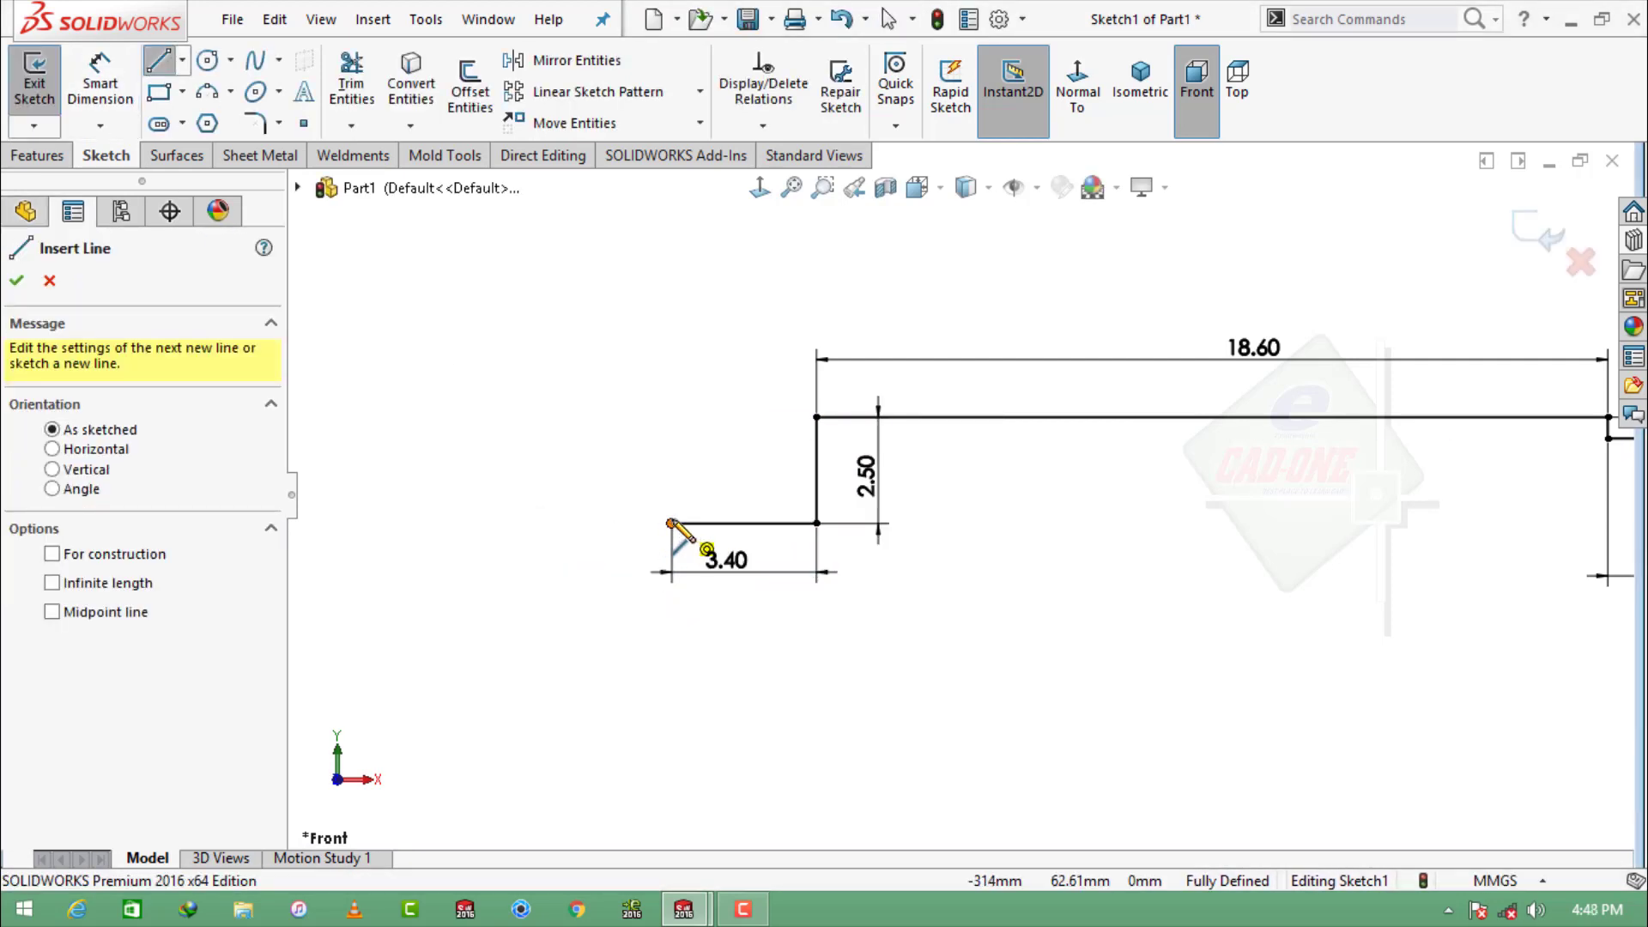
pyautogui.click(671, 523)
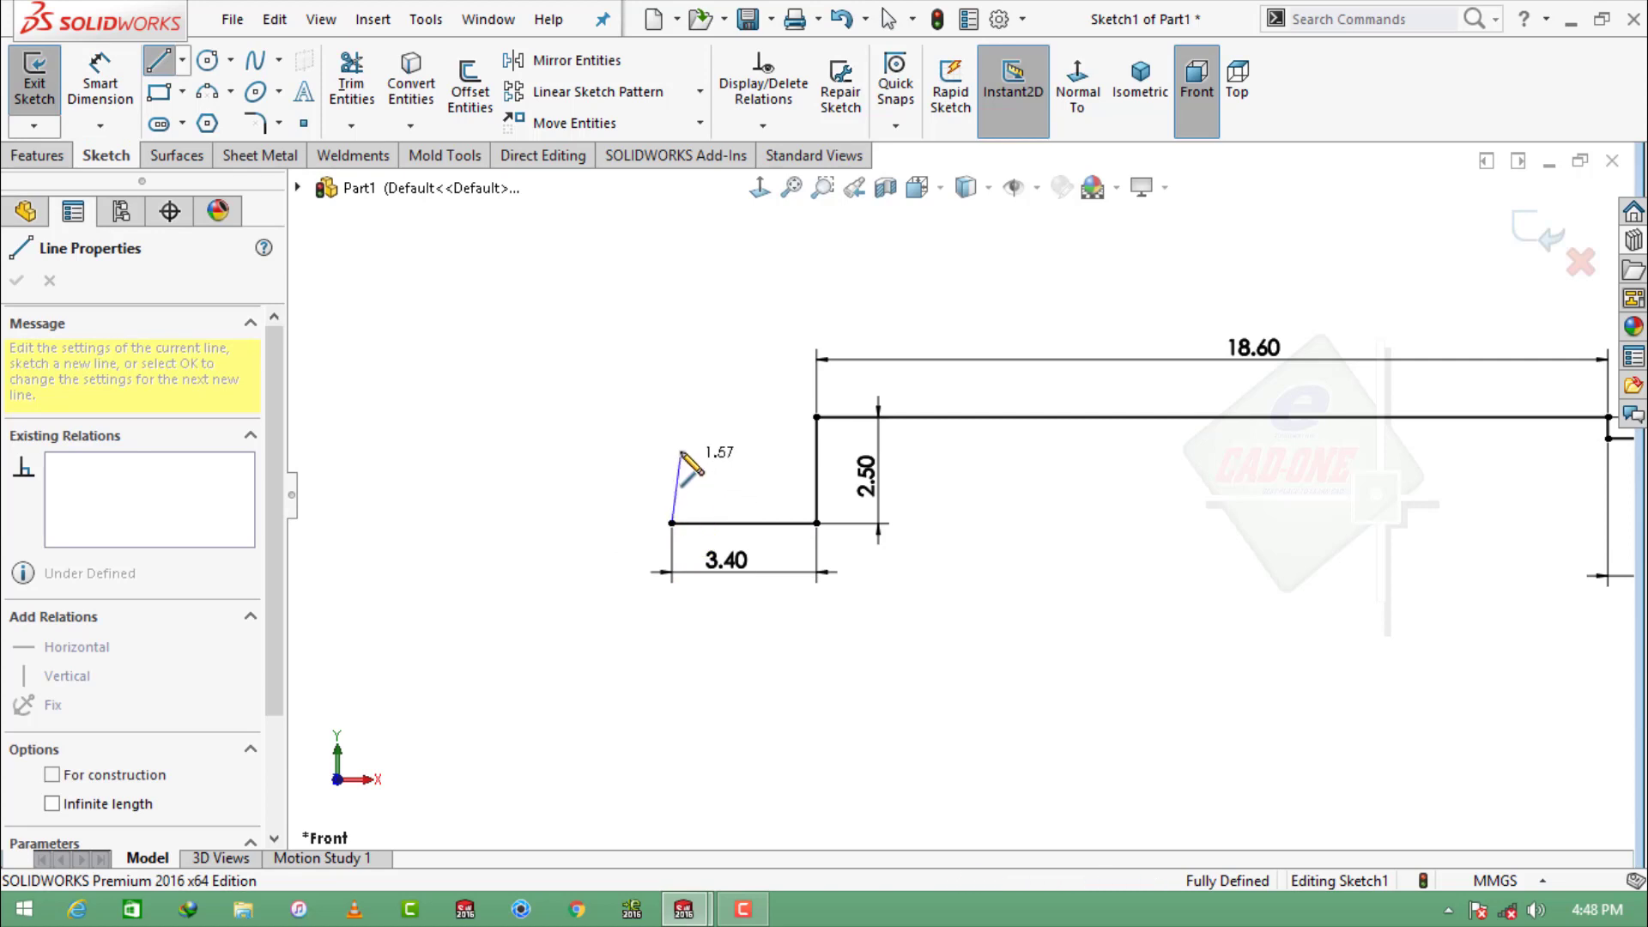
pyautogui.click(436, 460)
pyautogui.doubleClick(436, 663)
# Dimension the vertical line rising from the far end of the 3.40 mm line to 2.50 mm.
pyautogui.press('d')
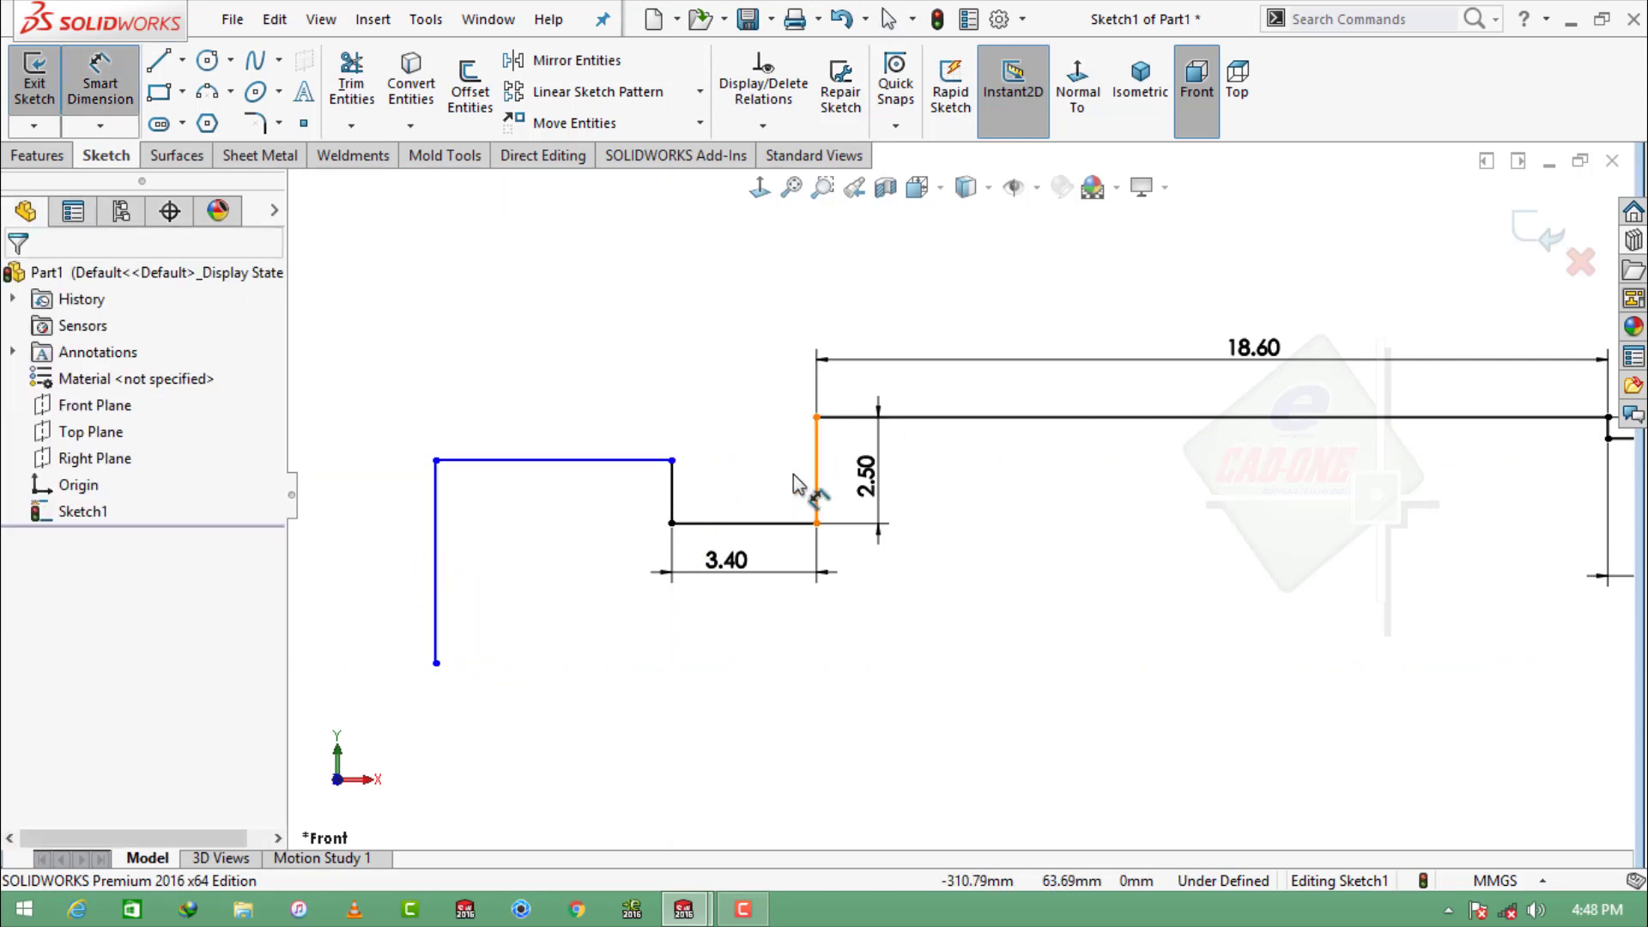
pyautogui.click(679, 494)
pyautogui.click(707, 498)
pyautogui.write('2.5')
pyautogui.press('Return')
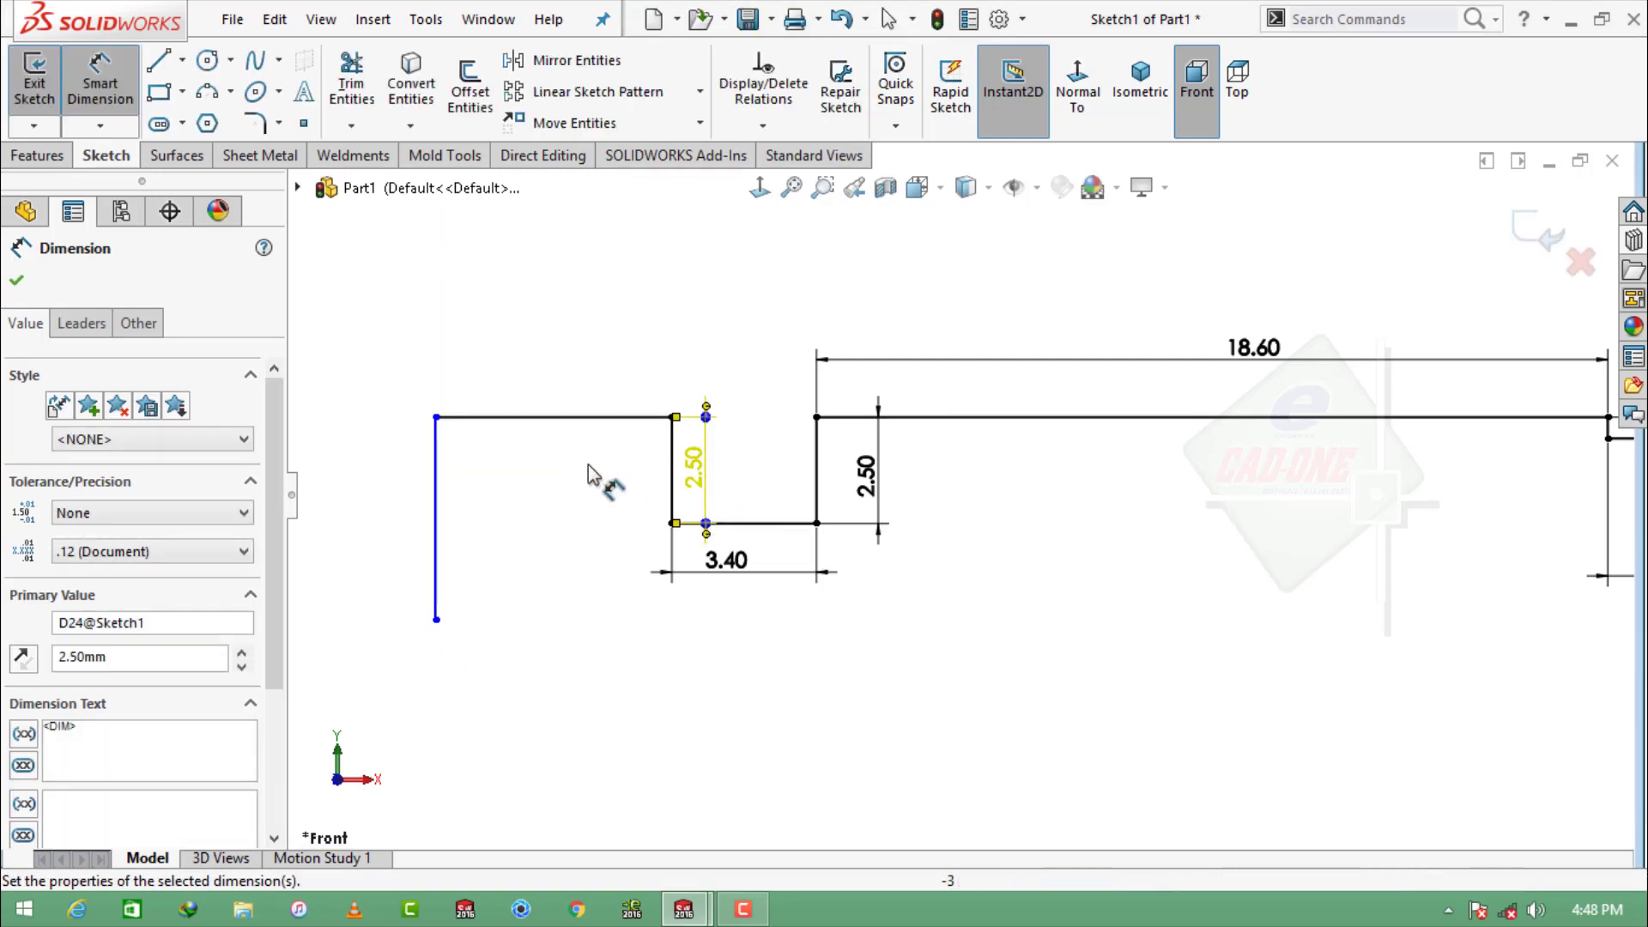
# Dimension the horizontal line beyond the 3.40 mm groove to 25 mm.
pyautogui.click(559, 416)
pyautogui.click(570, 357)
pyautogui.write('25')
pyautogui.press('Return')
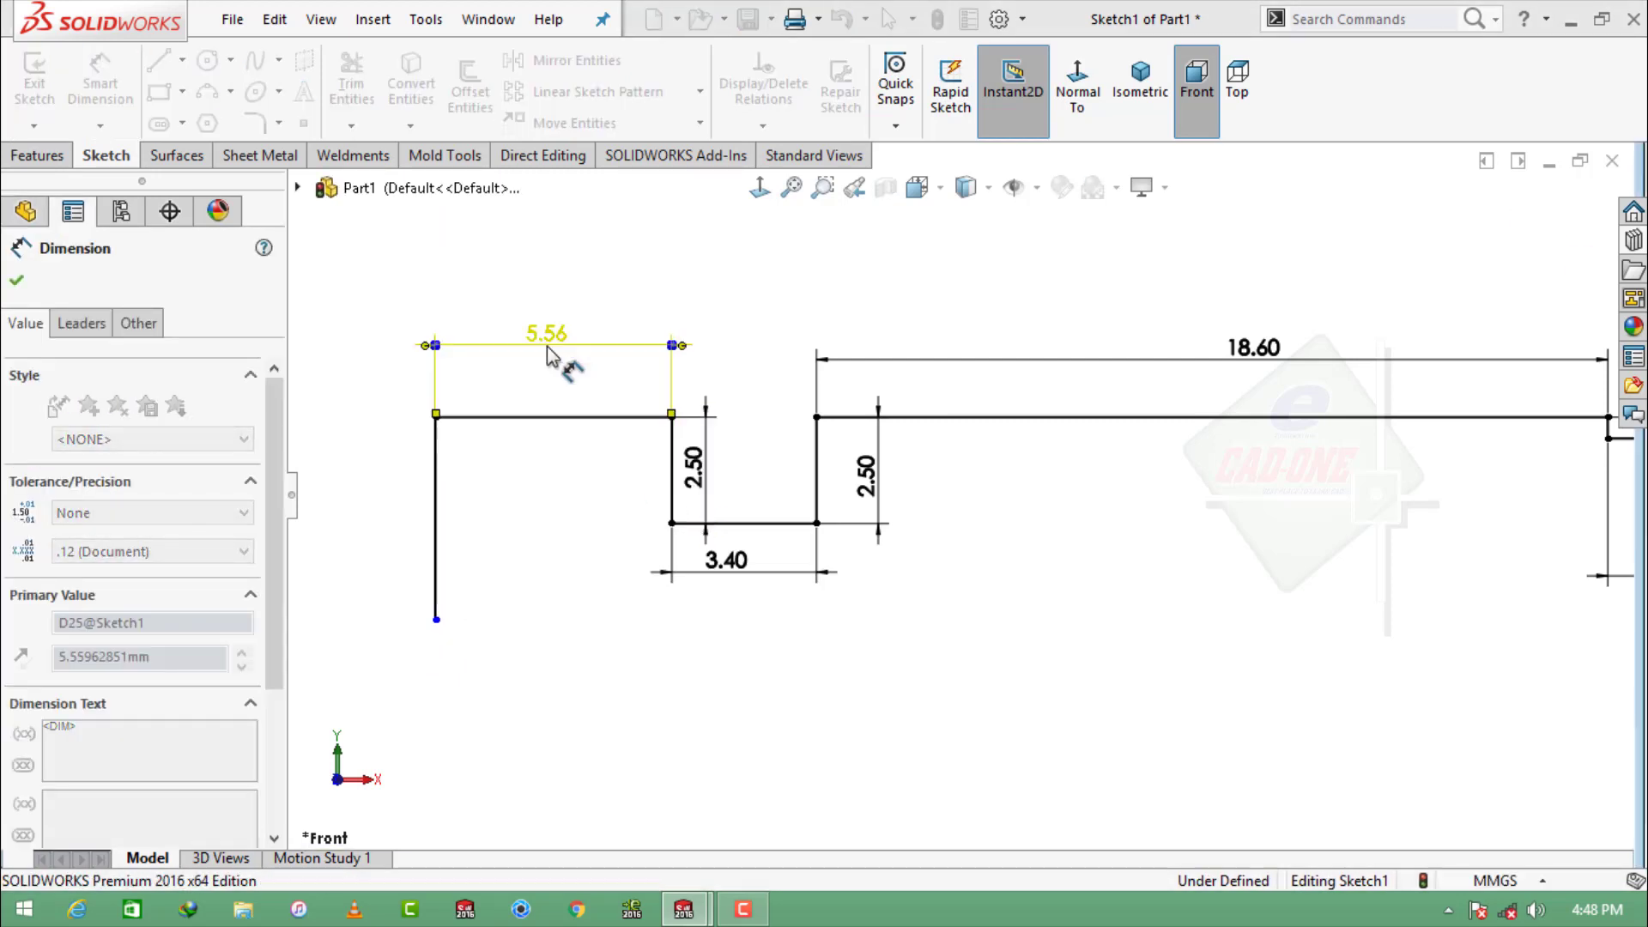
# Dimension the vertical end line dropping from the 25 mm line to 64 mm.
pyautogui.scroll(3, 541, 560)
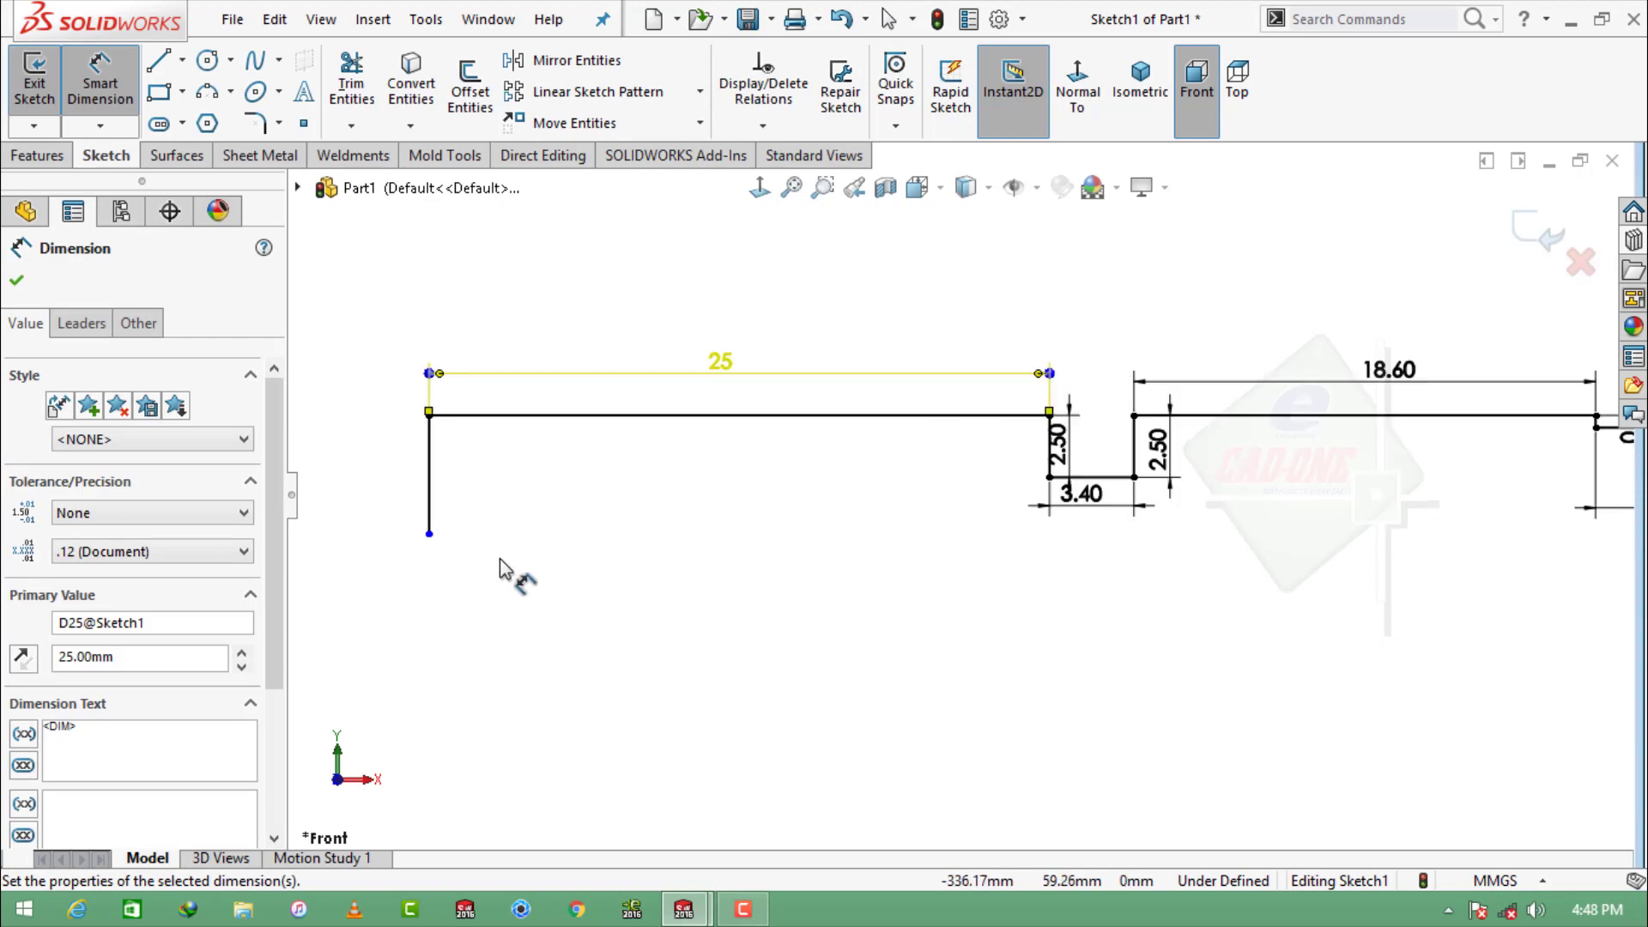
pyautogui.click(425, 493)
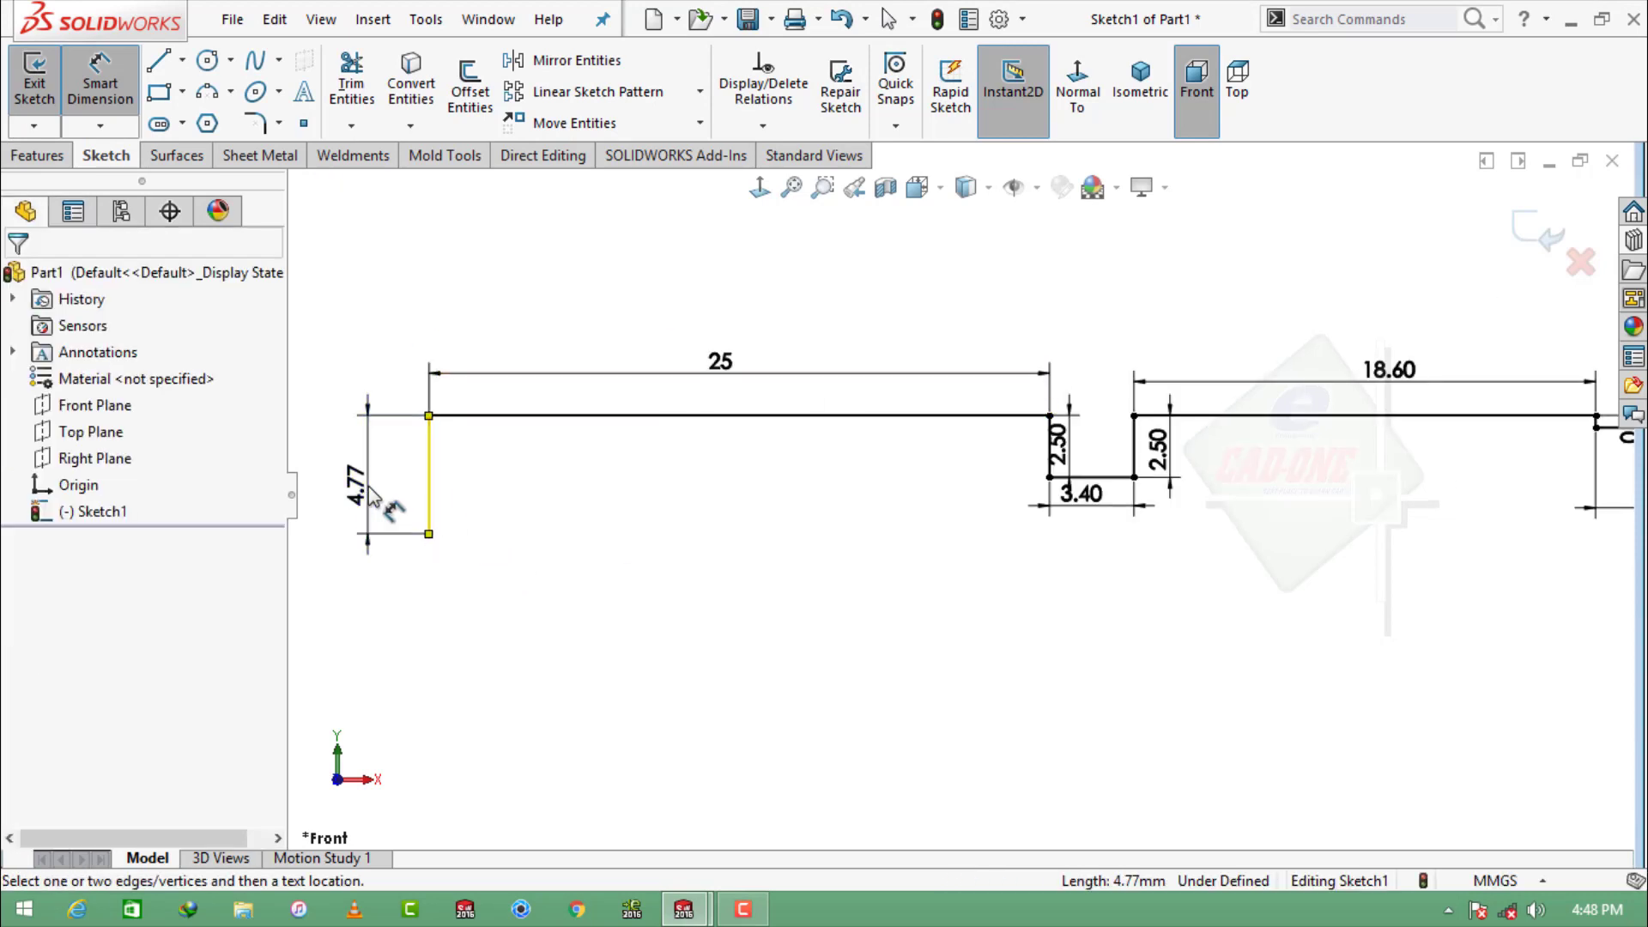
pyautogui.click(369, 498)
pyautogui.write('64')
pyautogui.press('Return')
# Replace the short centerline with a horizontal line from the origin that extends past the lower end of the 64 mm vertical line.
pyautogui.press('f')
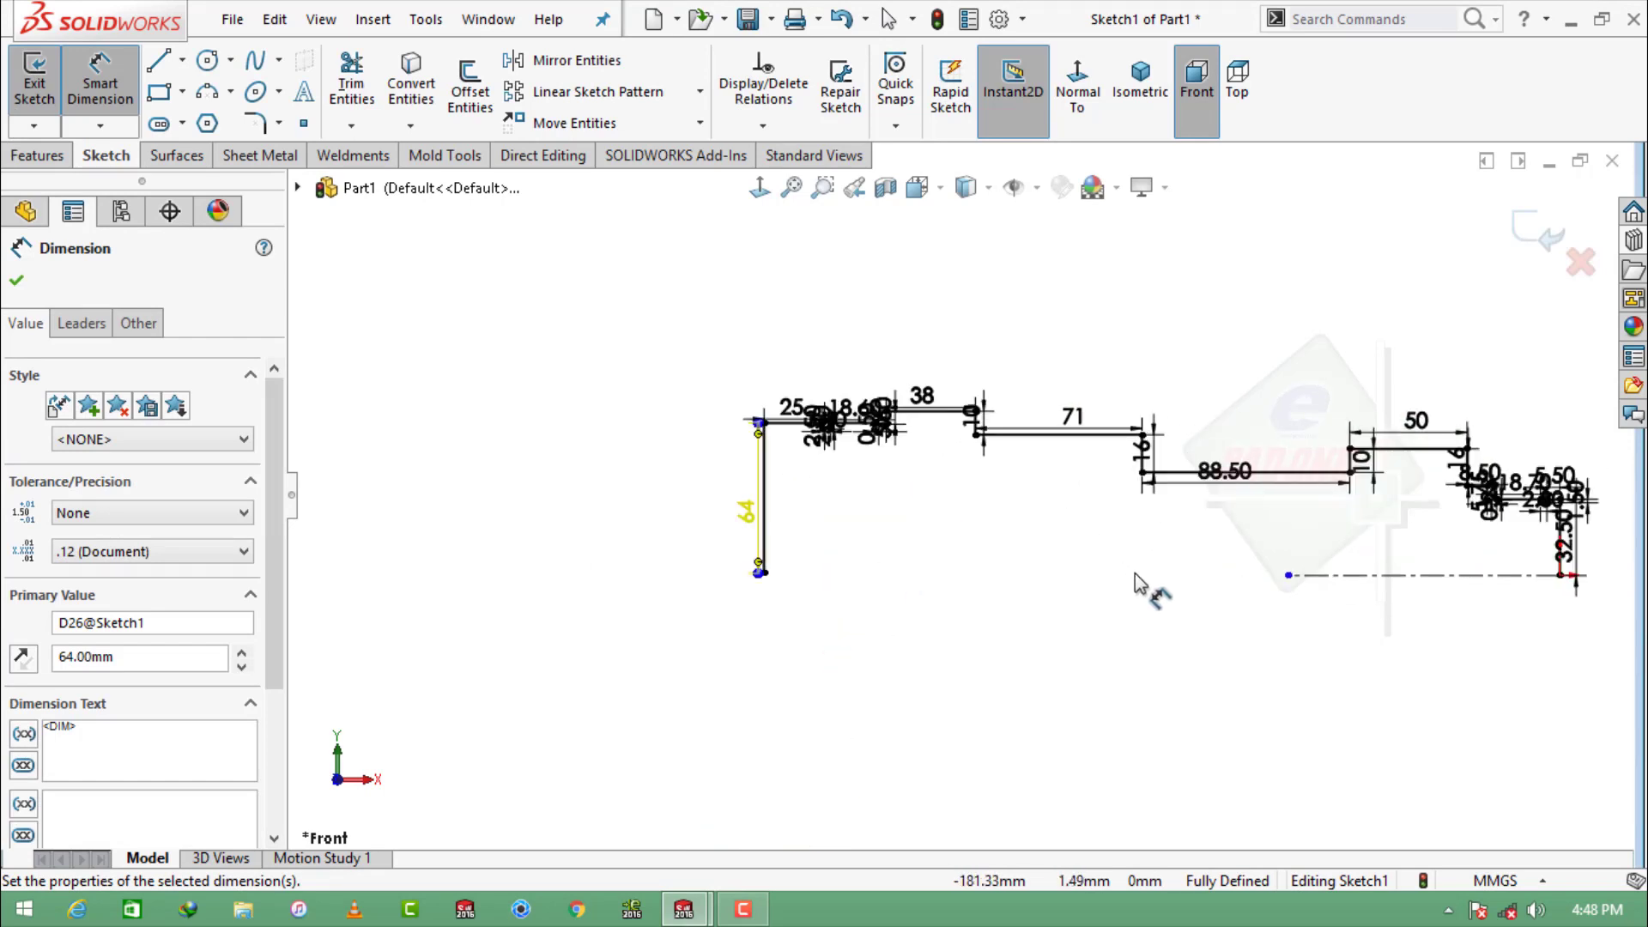
pyautogui.press('Escape')
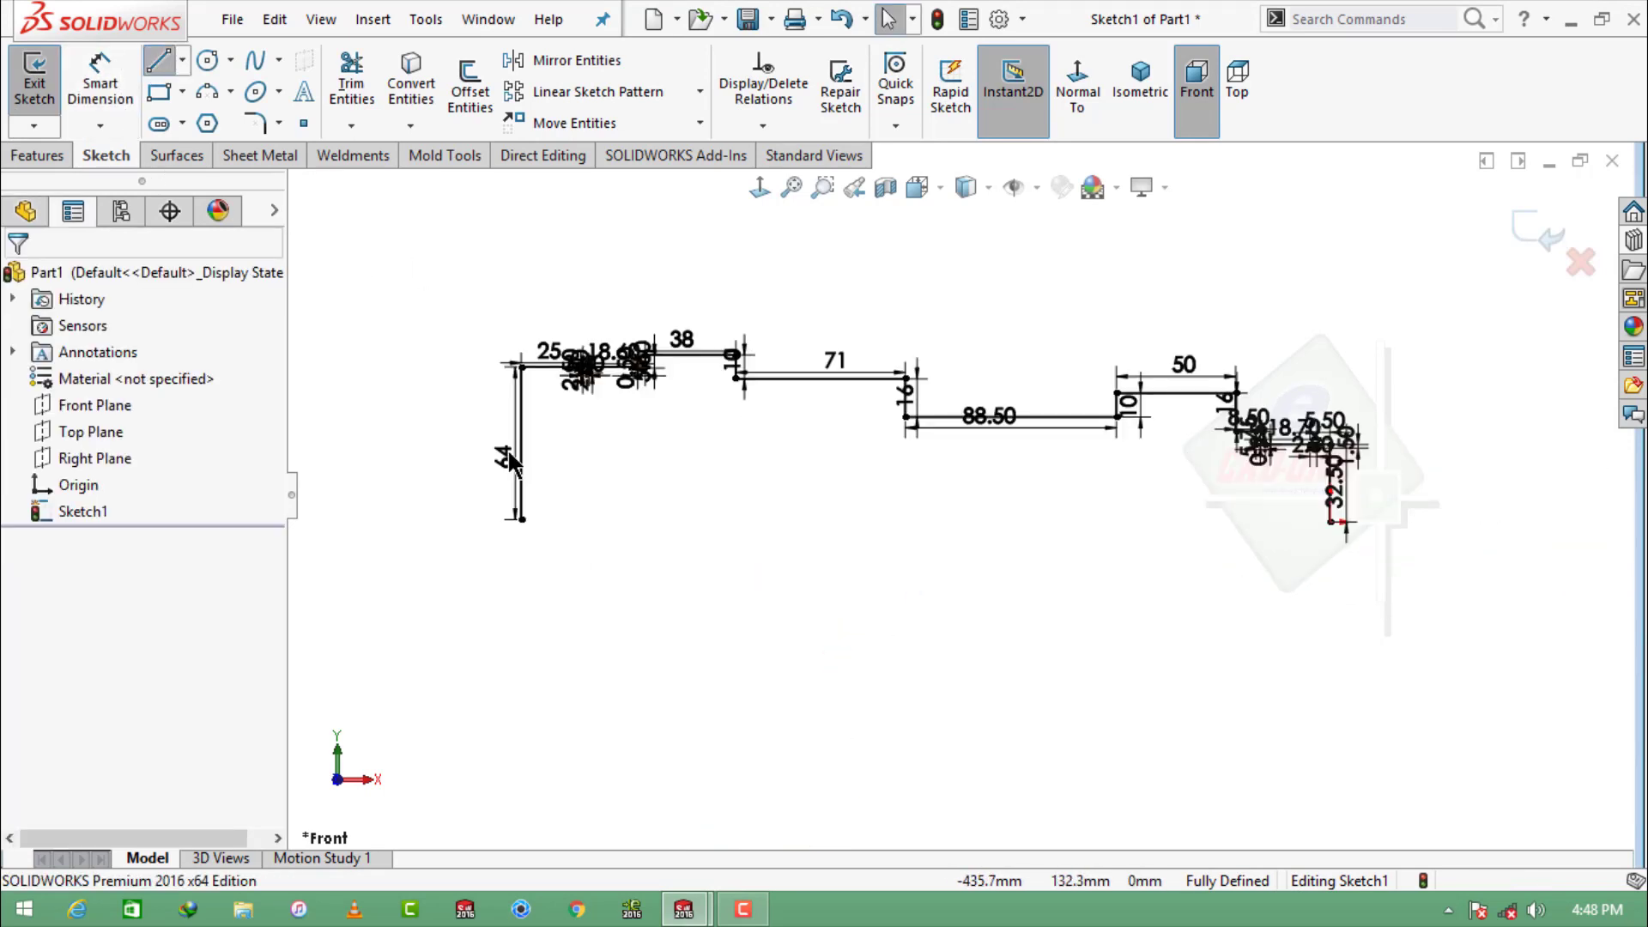
pyautogui.press('l')
pyautogui.click(1330, 520)
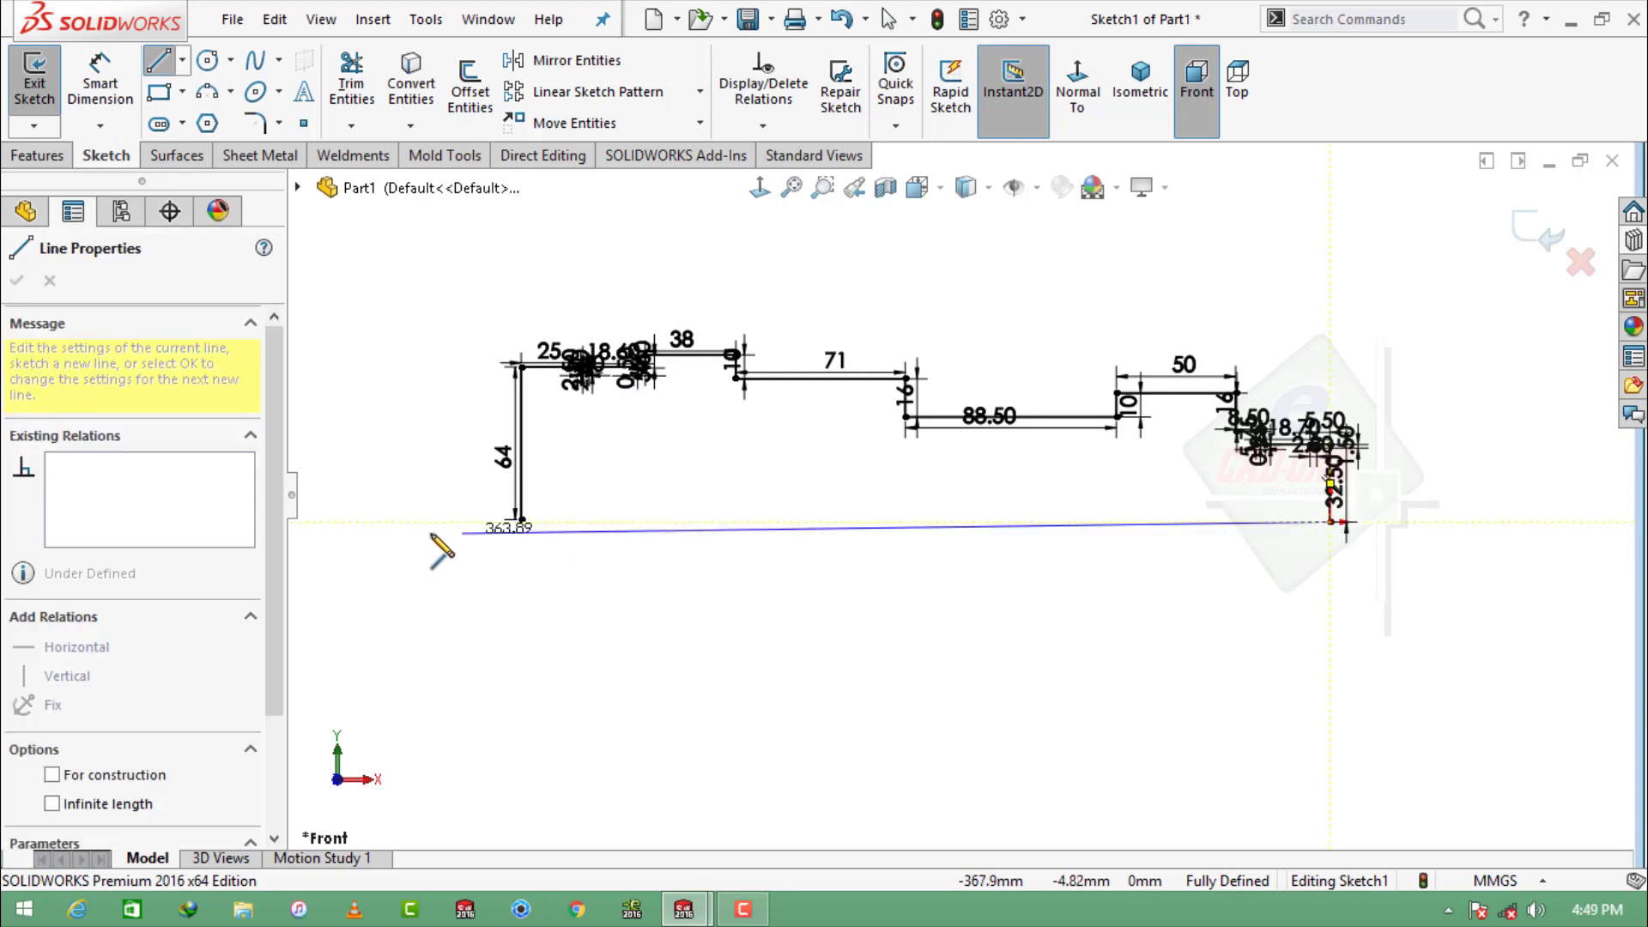
pyautogui.click(404, 521)
pyautogui.press('Escape')
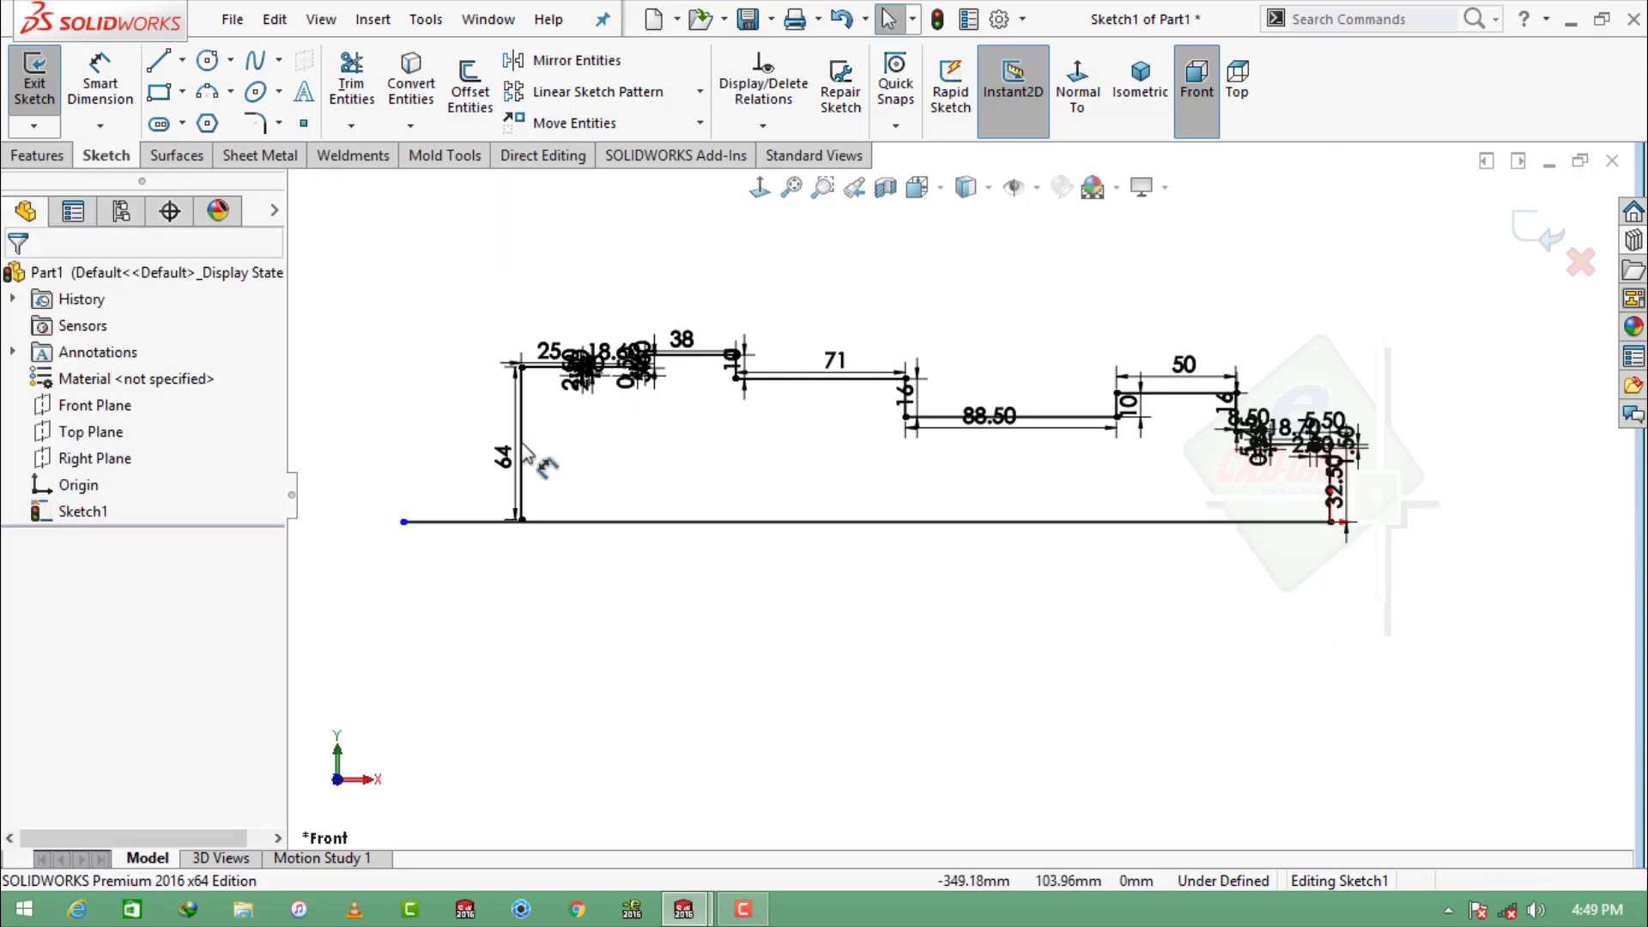
# Power trim the part of the base line that extends beyond the vertical end line so the profile closes at that corner.
pyautogui.click(350, 127)
pyautogui.click(404, 151)
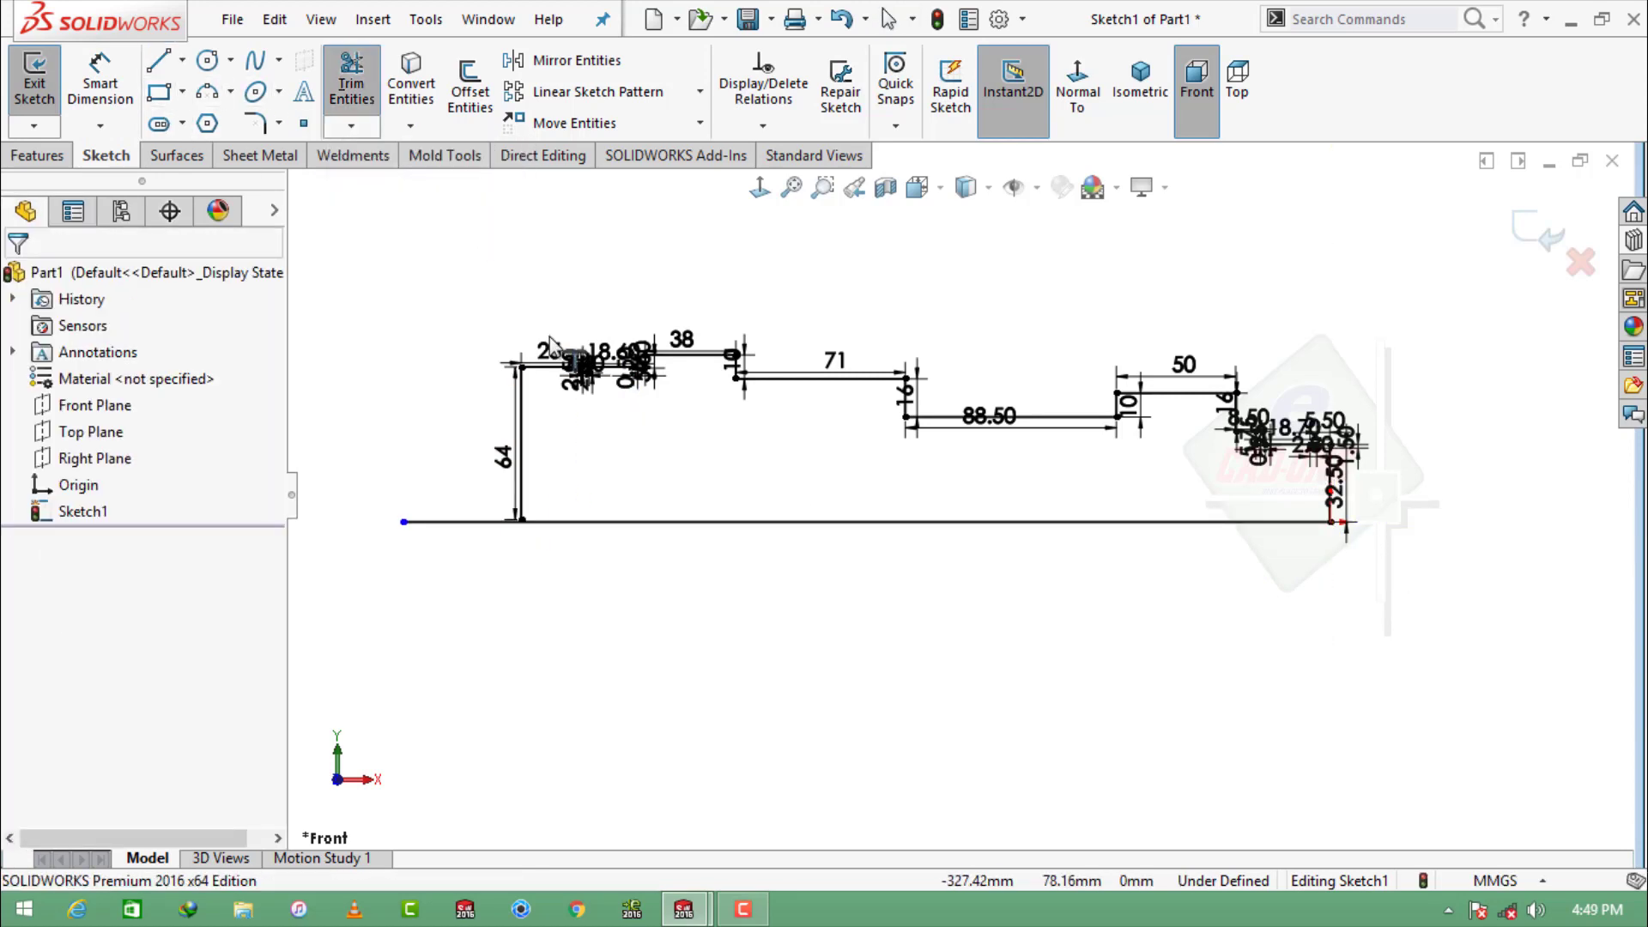
pyautogui.scroll(-3, 639, 465)
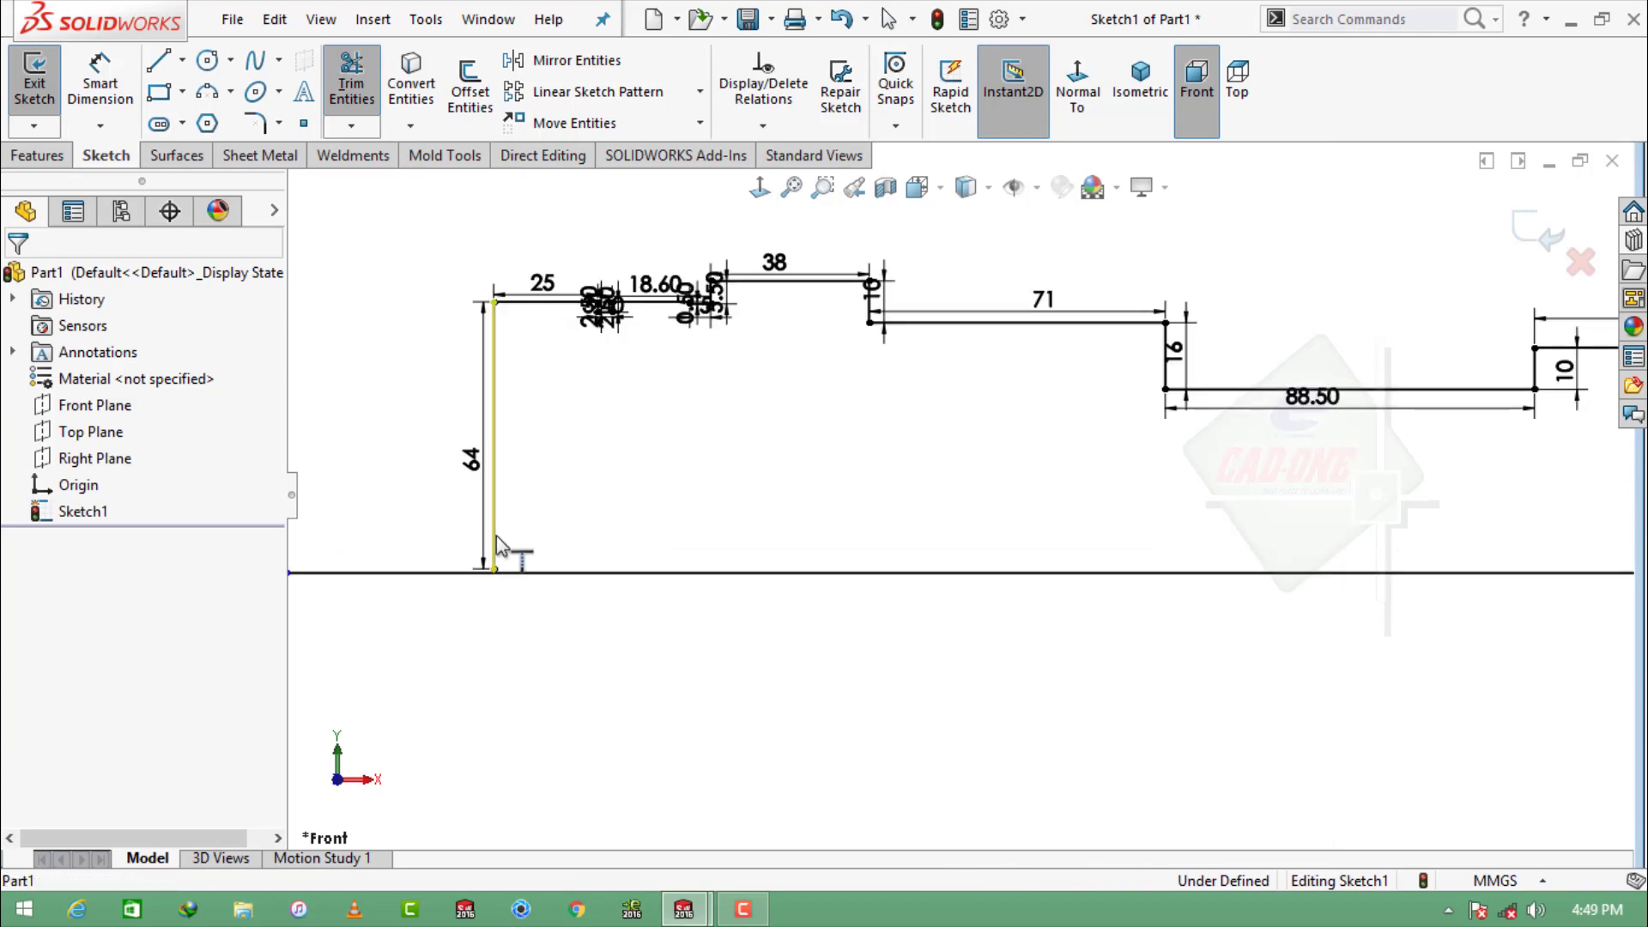
pyautogui.moveTo(391, 486); pyautogui.dragTo(468, 658)
pyautogui.scroll(3, 716, 649)
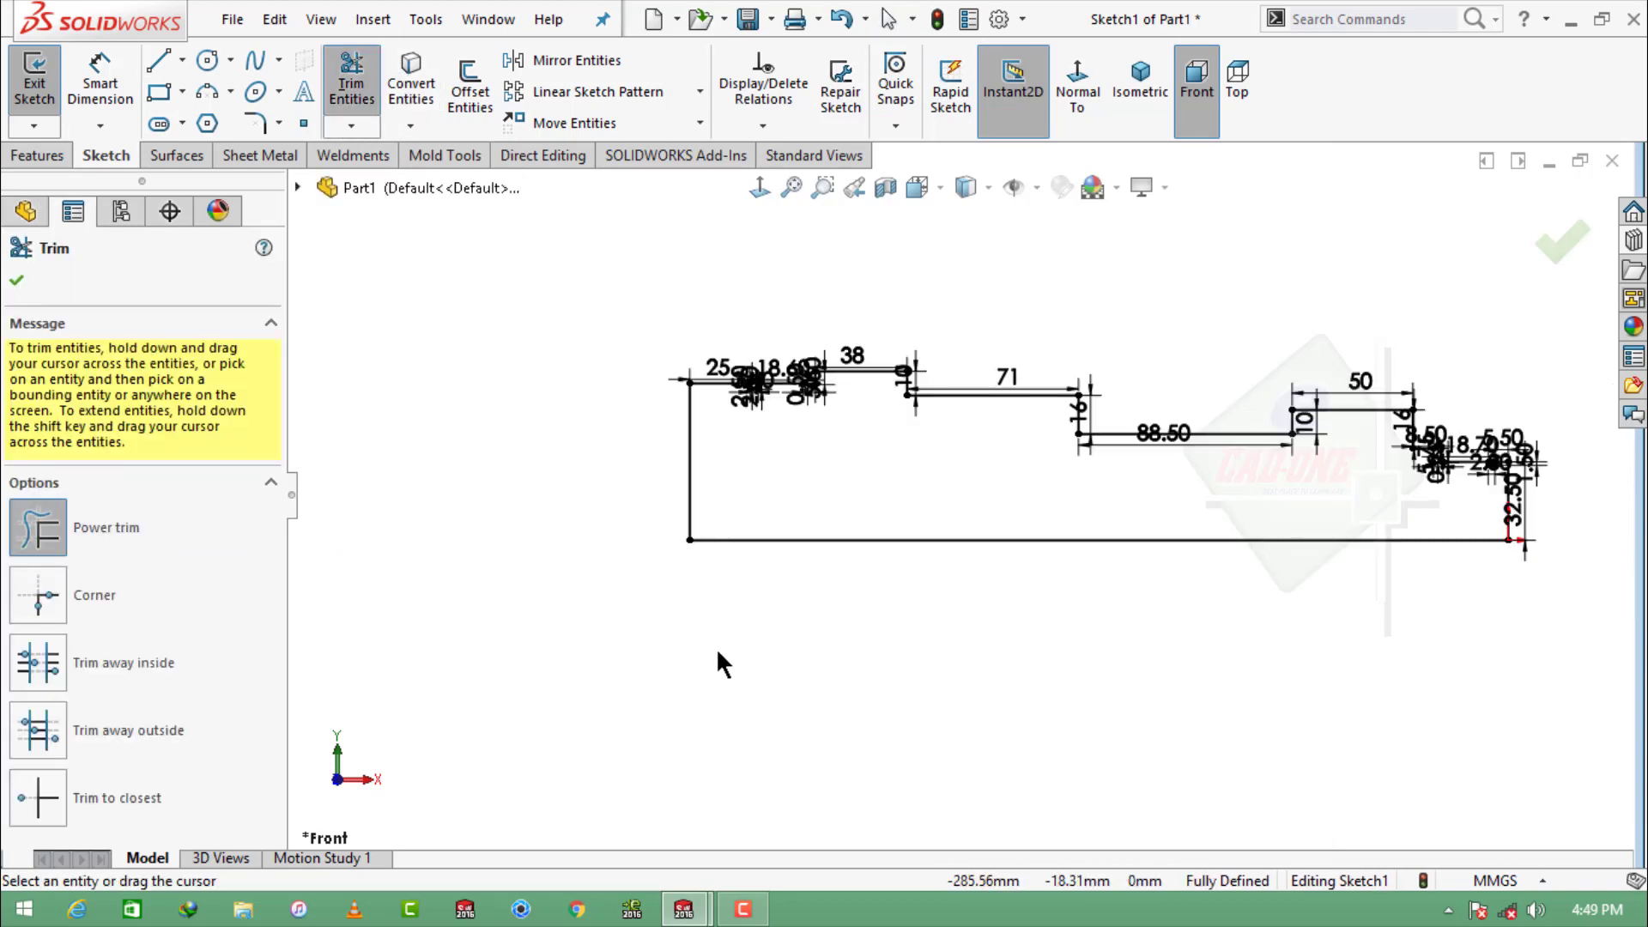
pyautogui.press('Escape')
# Turn the base line into construction geometry and add a driven length dimension to the vertical end line below the 25 mm line.
pyautogui.click(903, 539)
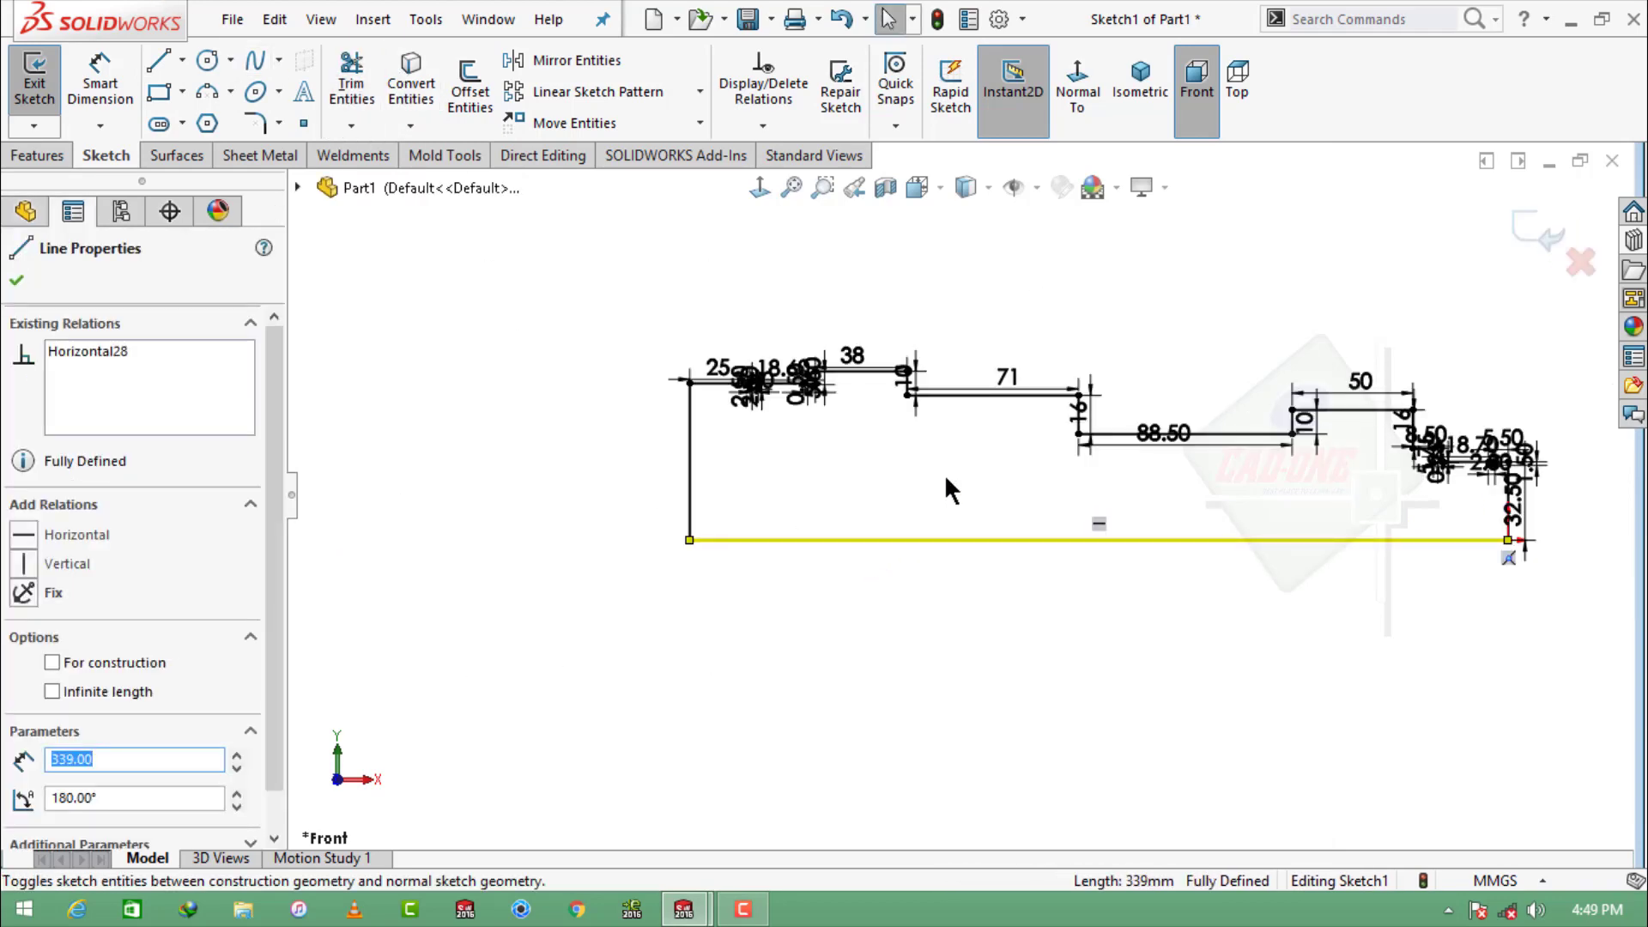
pyautogui.click(390, 314)
pyautogui.click(99, 86)
pyautogui.click(689, 464)
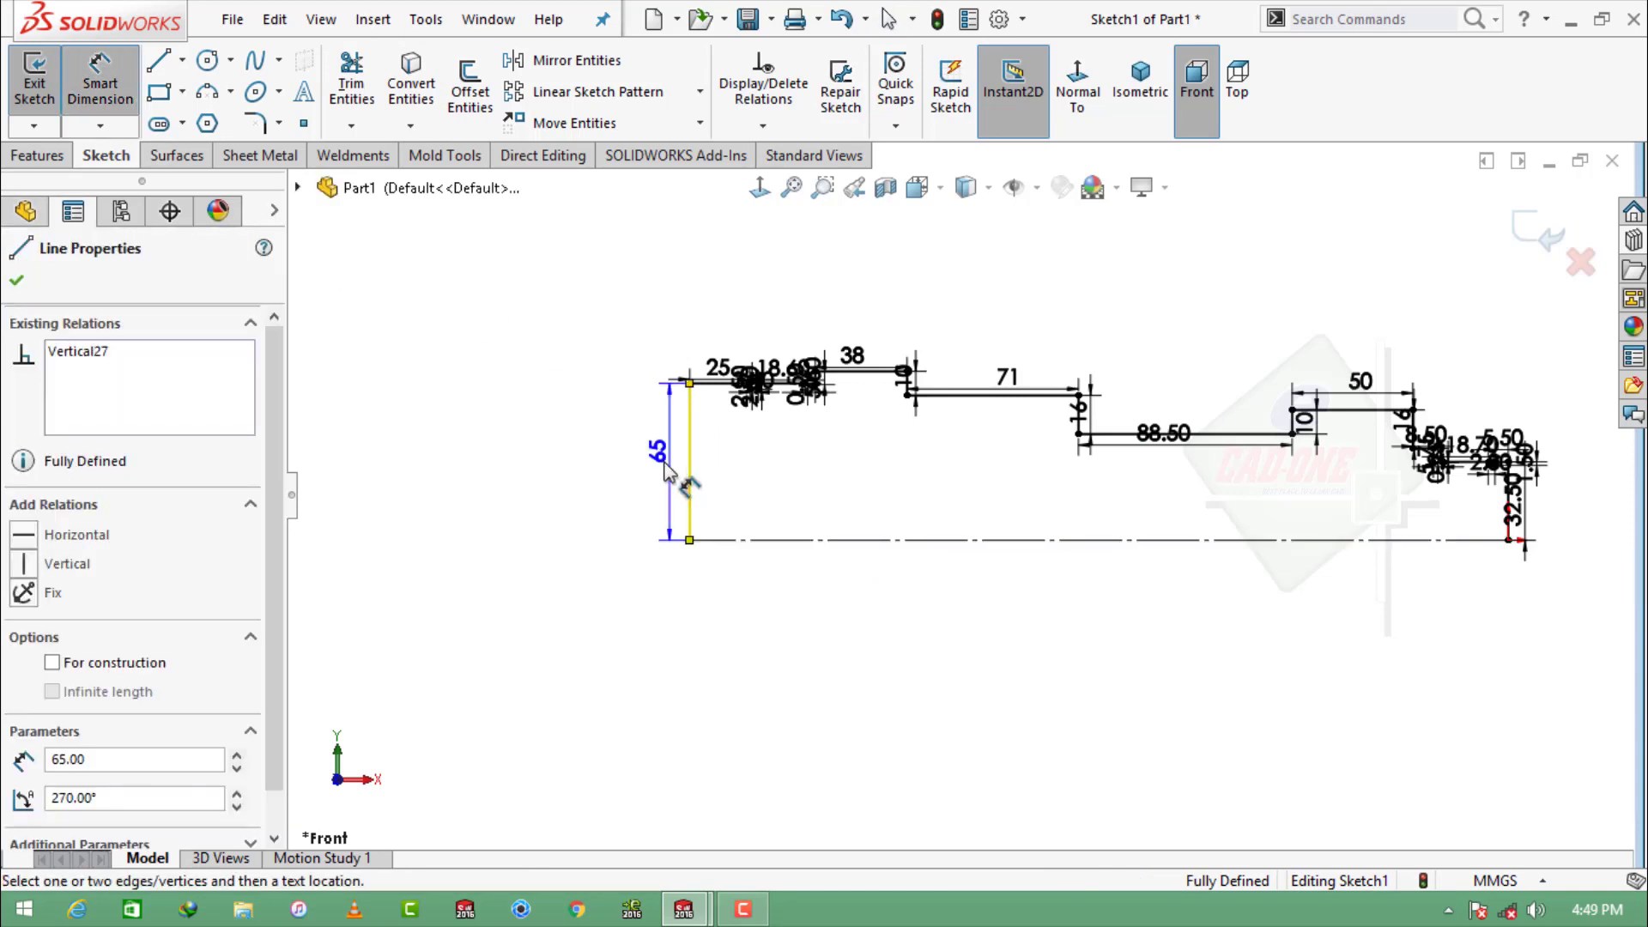
pyautogui.click(661, 472)
pyautogui.click(978, 480)
pyautogui.press('Escape')
# Revolve the profile 360° about the horizontal construction line with a Blind end condition.
pyautogui.scroll(2, 1080, 625)
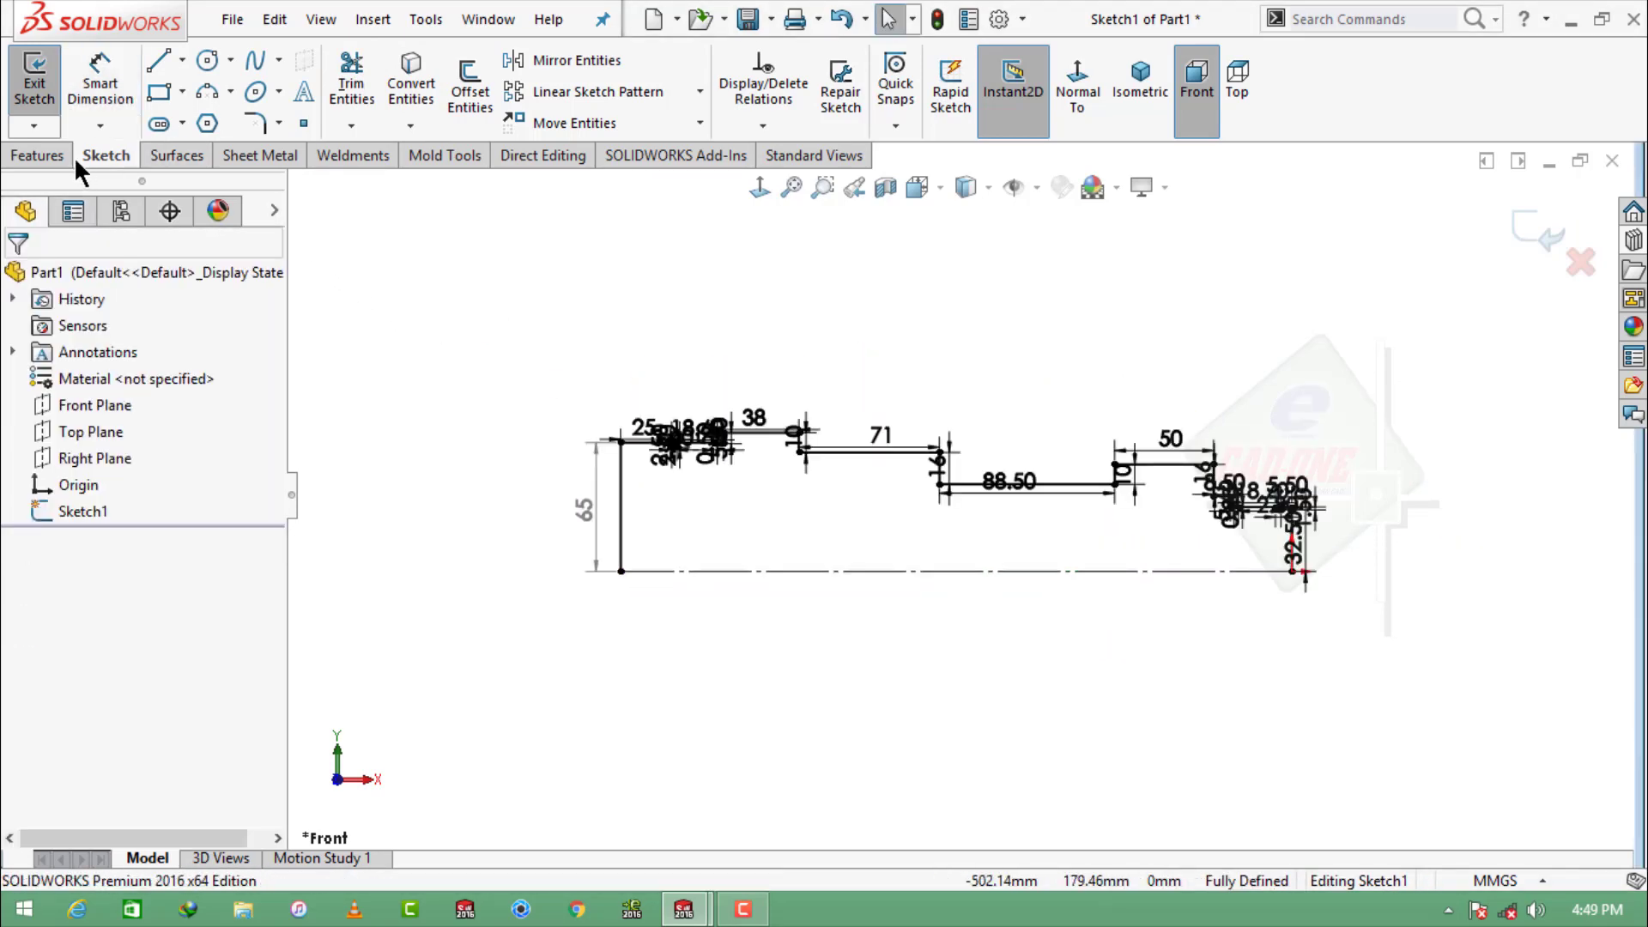
pyautogui.click(39, 155)
pyautogui.click(120, 95)
pyautogui.click(884, 466)
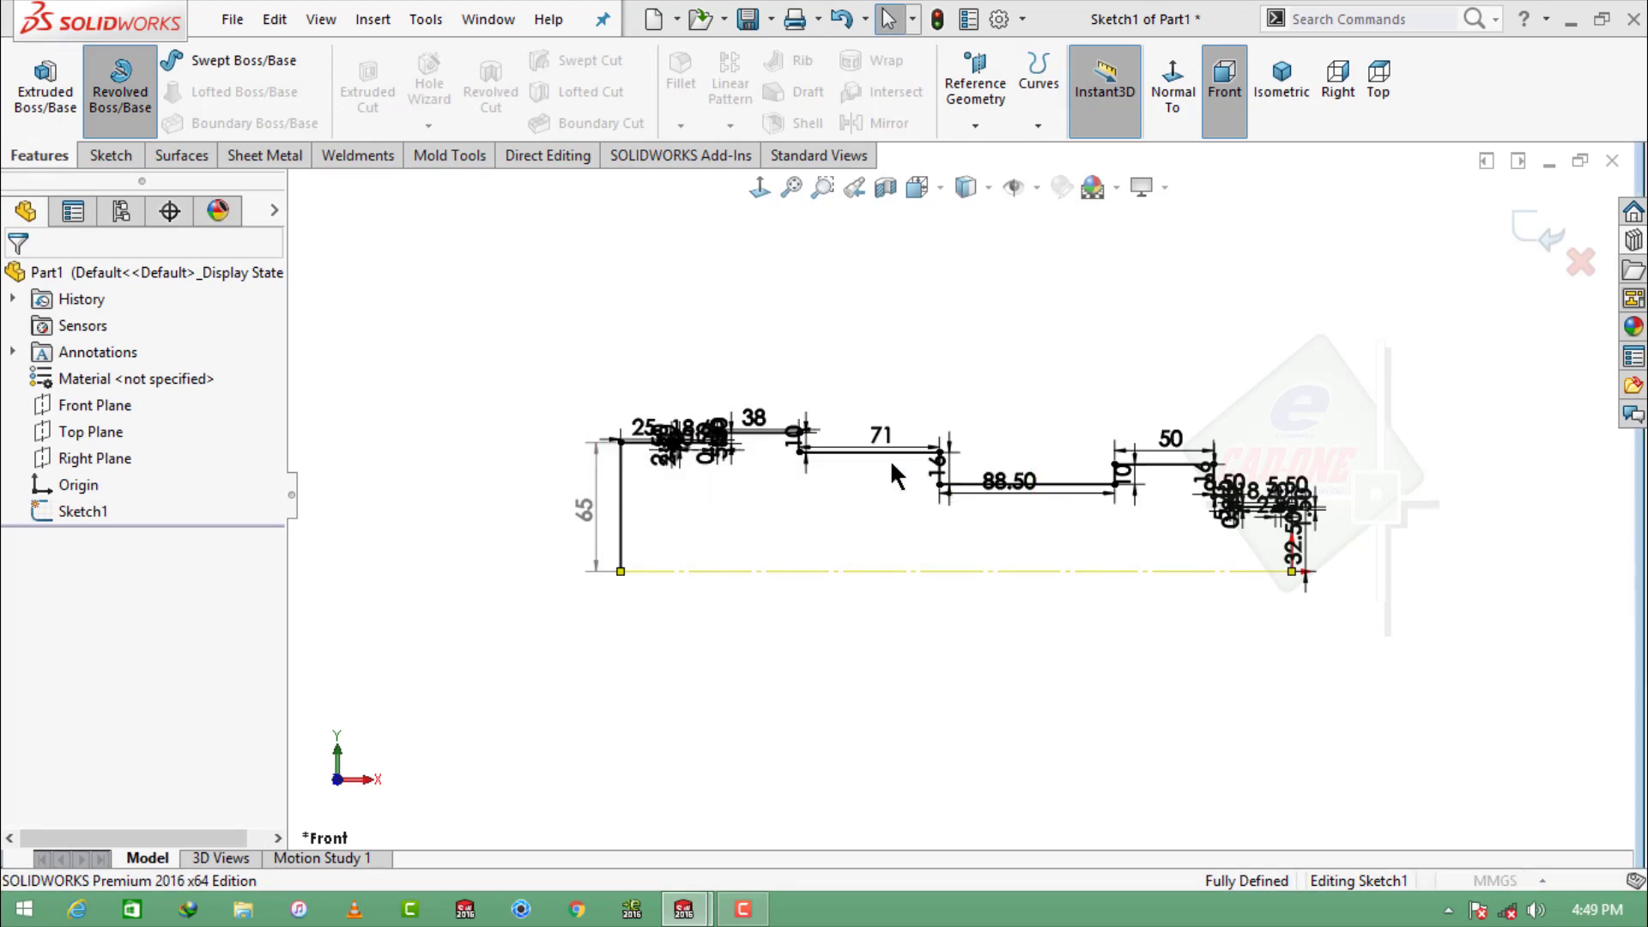
pyautogui.moveTo(1073, 429); pyautogui.dragTo(1294, 368, button='middle')
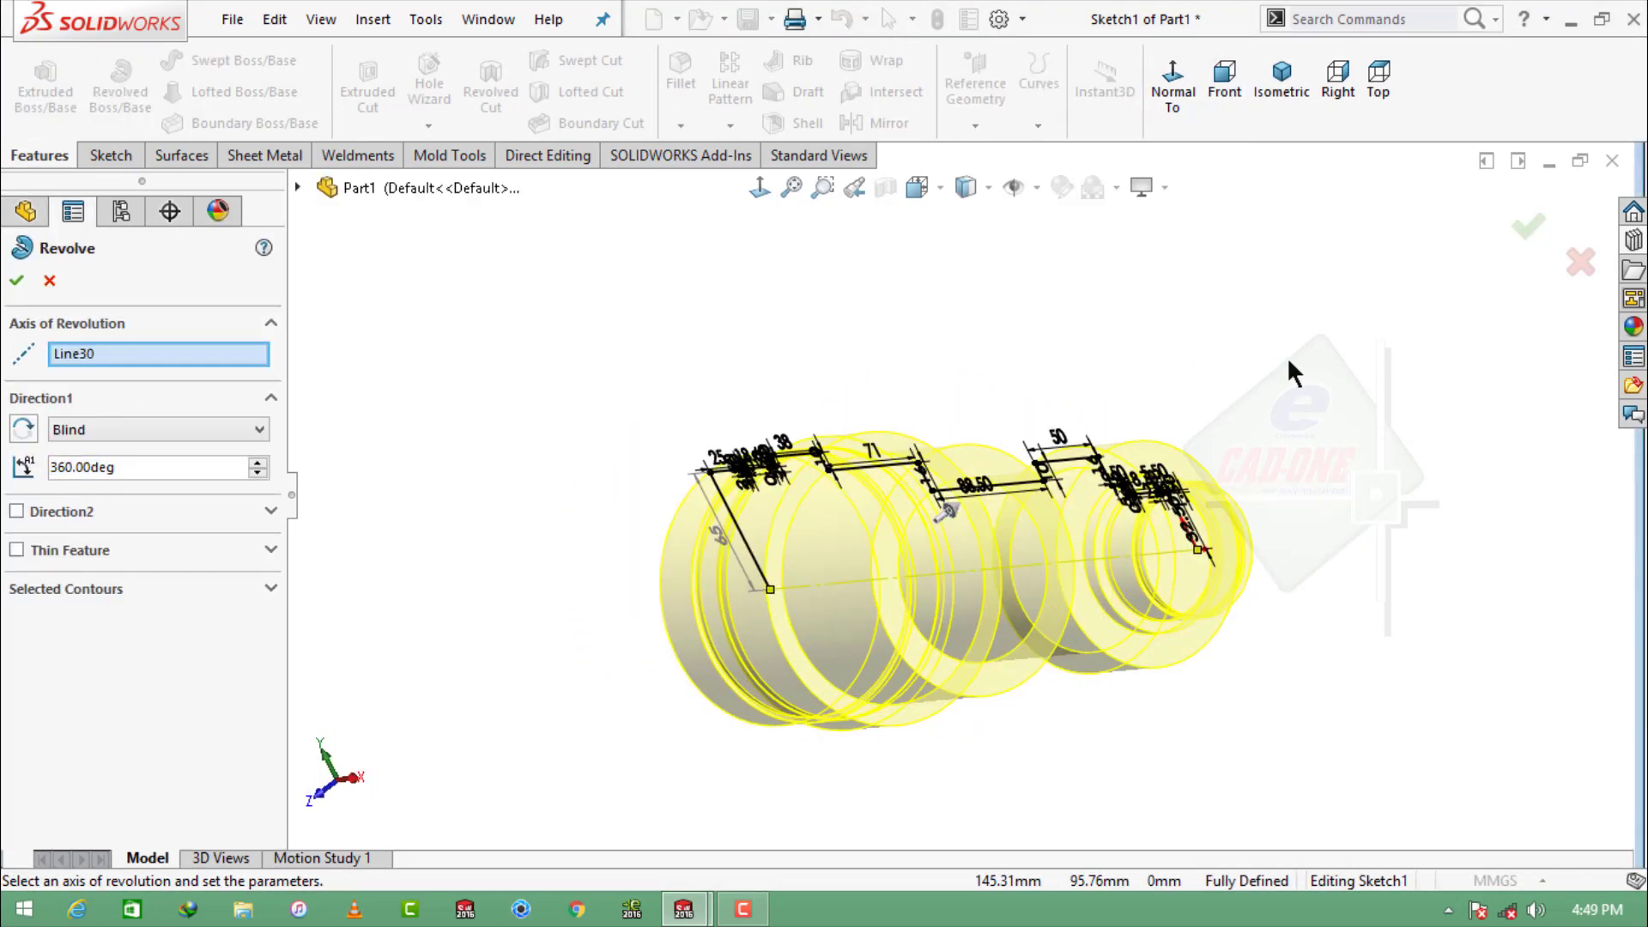
pyautogui.click(17, 281)
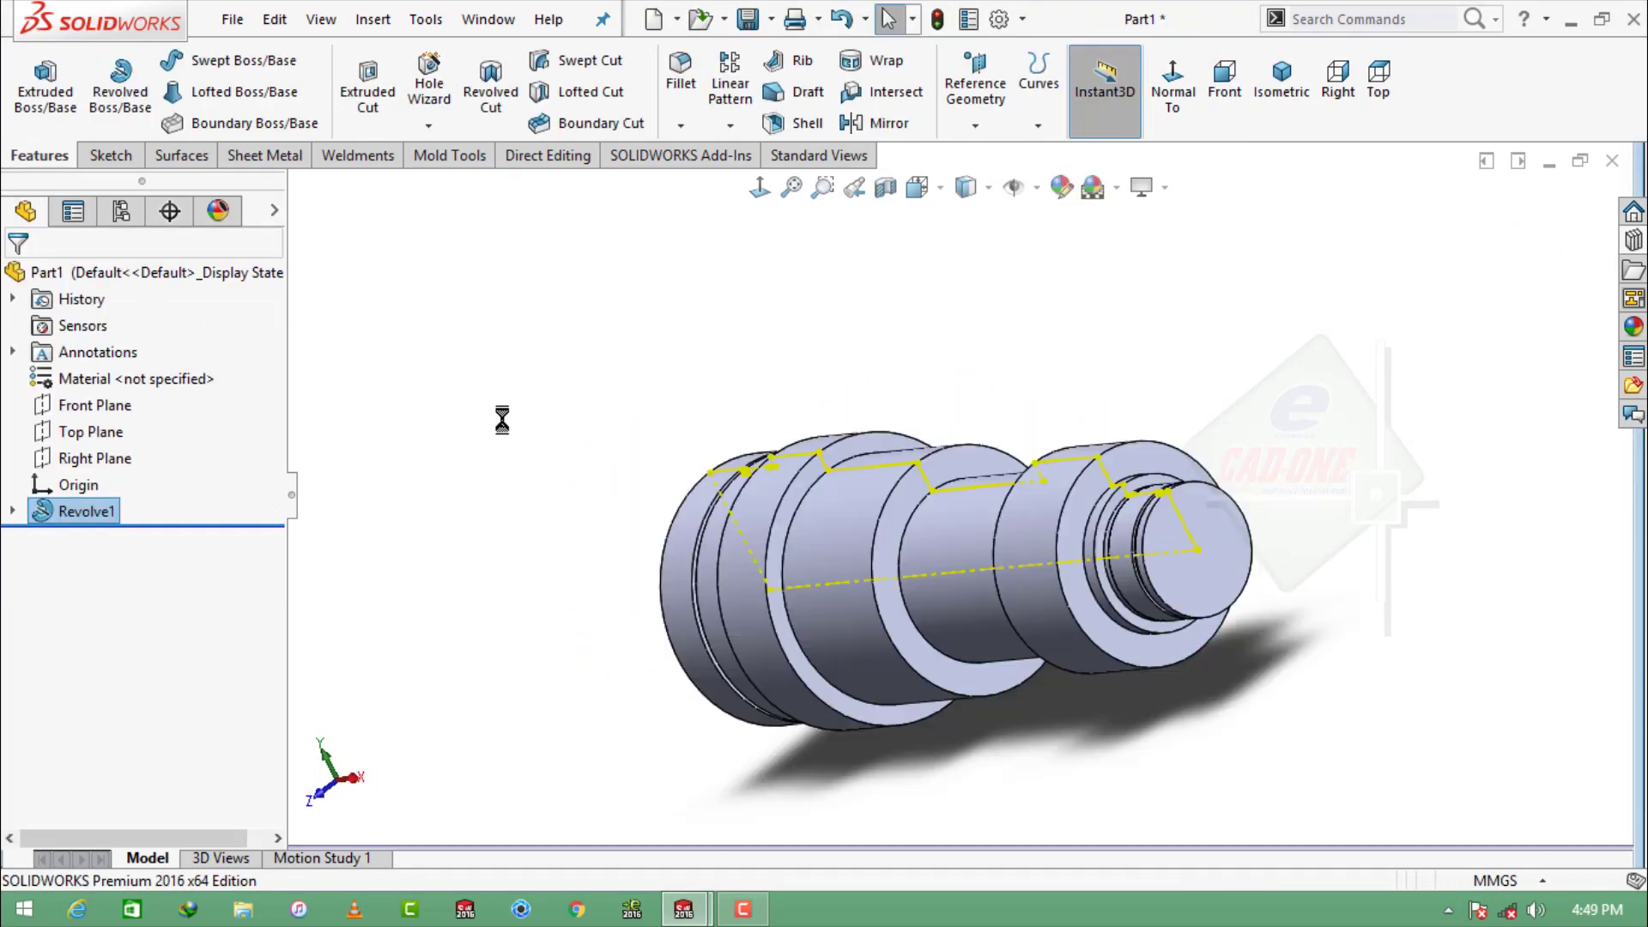
# Examine the revolved shaft's steps and grooves up close and from several angles.
pyautogui.click(790, 370)
pyautogui.moveTo(799, 374)
pyautogui.mouseDown(button='middle')
pyautogui.moveTo(1038, 428)
pyautogui.moveTo(1053, 408)
pyautogui.moveTo(966, 433)
pyautogui.mouseUp(button='middle')
pyautogui.scroll(-6, 834, 538)
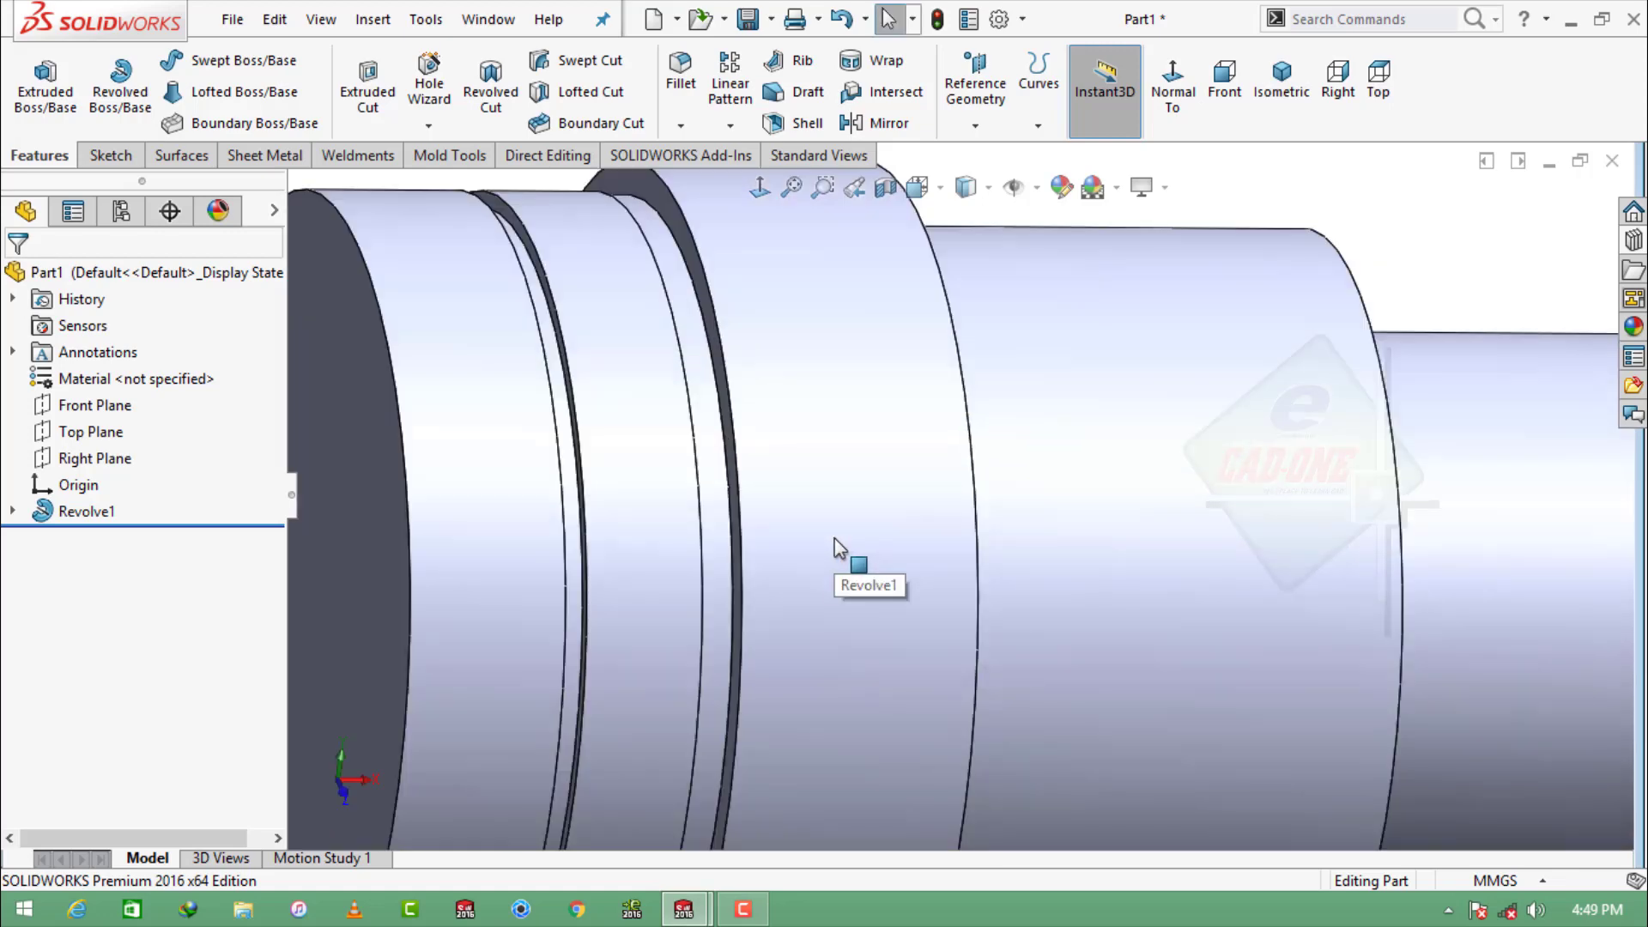
pyautogui.scroll(3, 835, 538)
pyautogui.moveTo(835, 538); pyautogui.dragTo(805, 519, button='middle')
pyautogui.scroll(5, 805, 519)
pyautogui.moveTo(1137, 572); pyautogui.dragTo(1167, 683, button='middle')
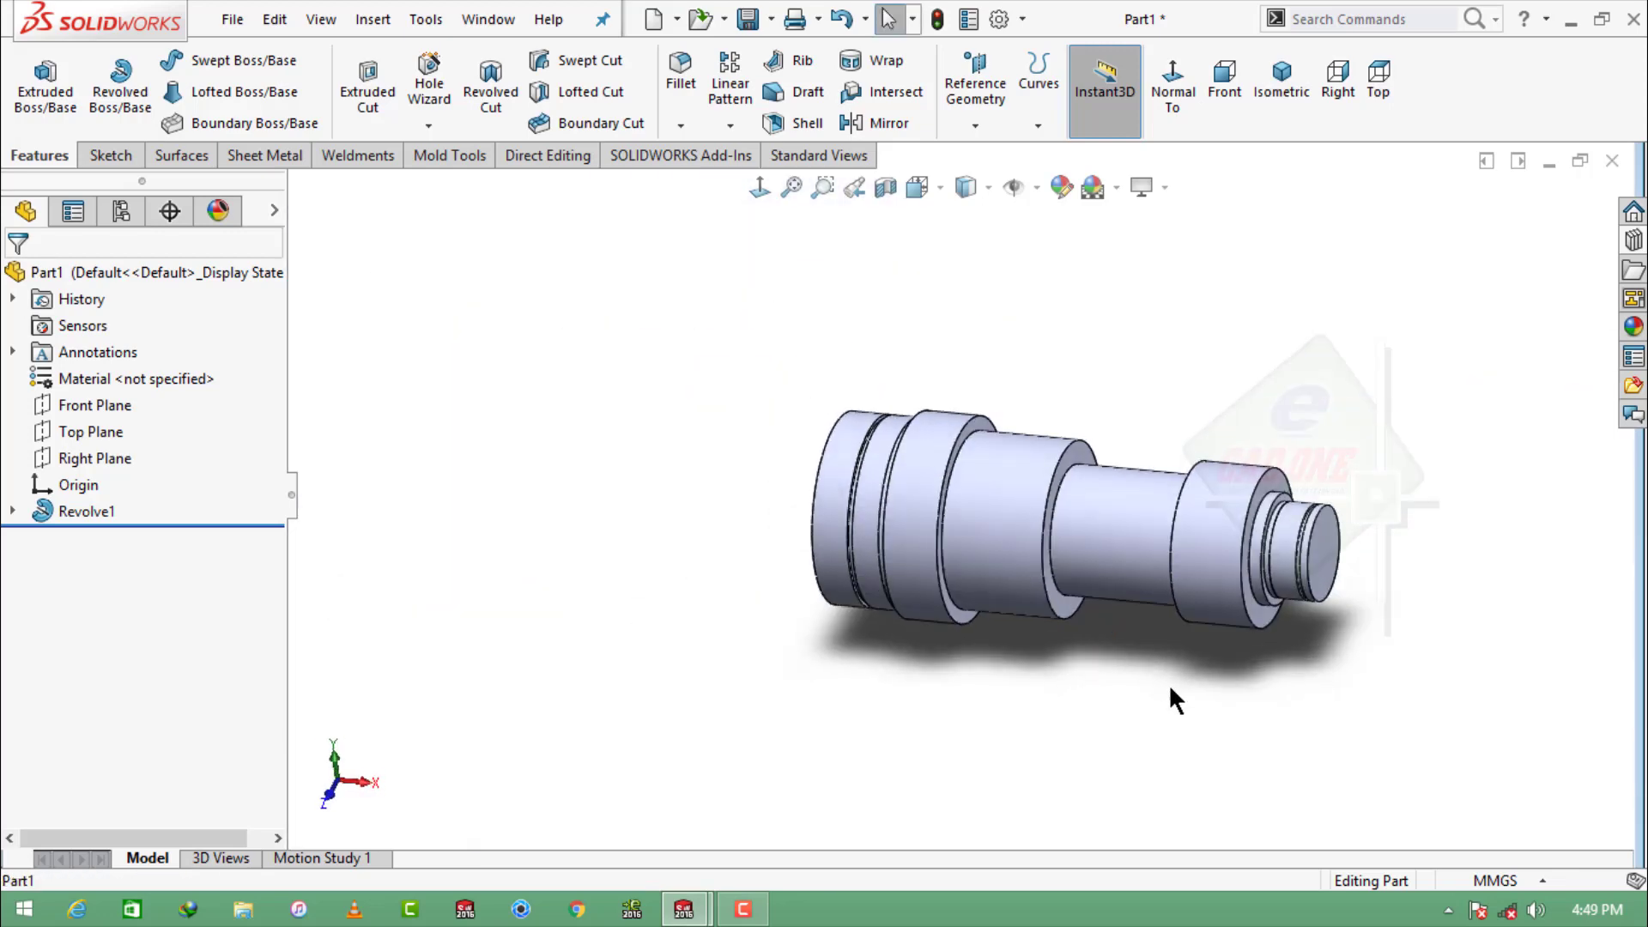
pyautogui.scroll(-2, 1182, 659)
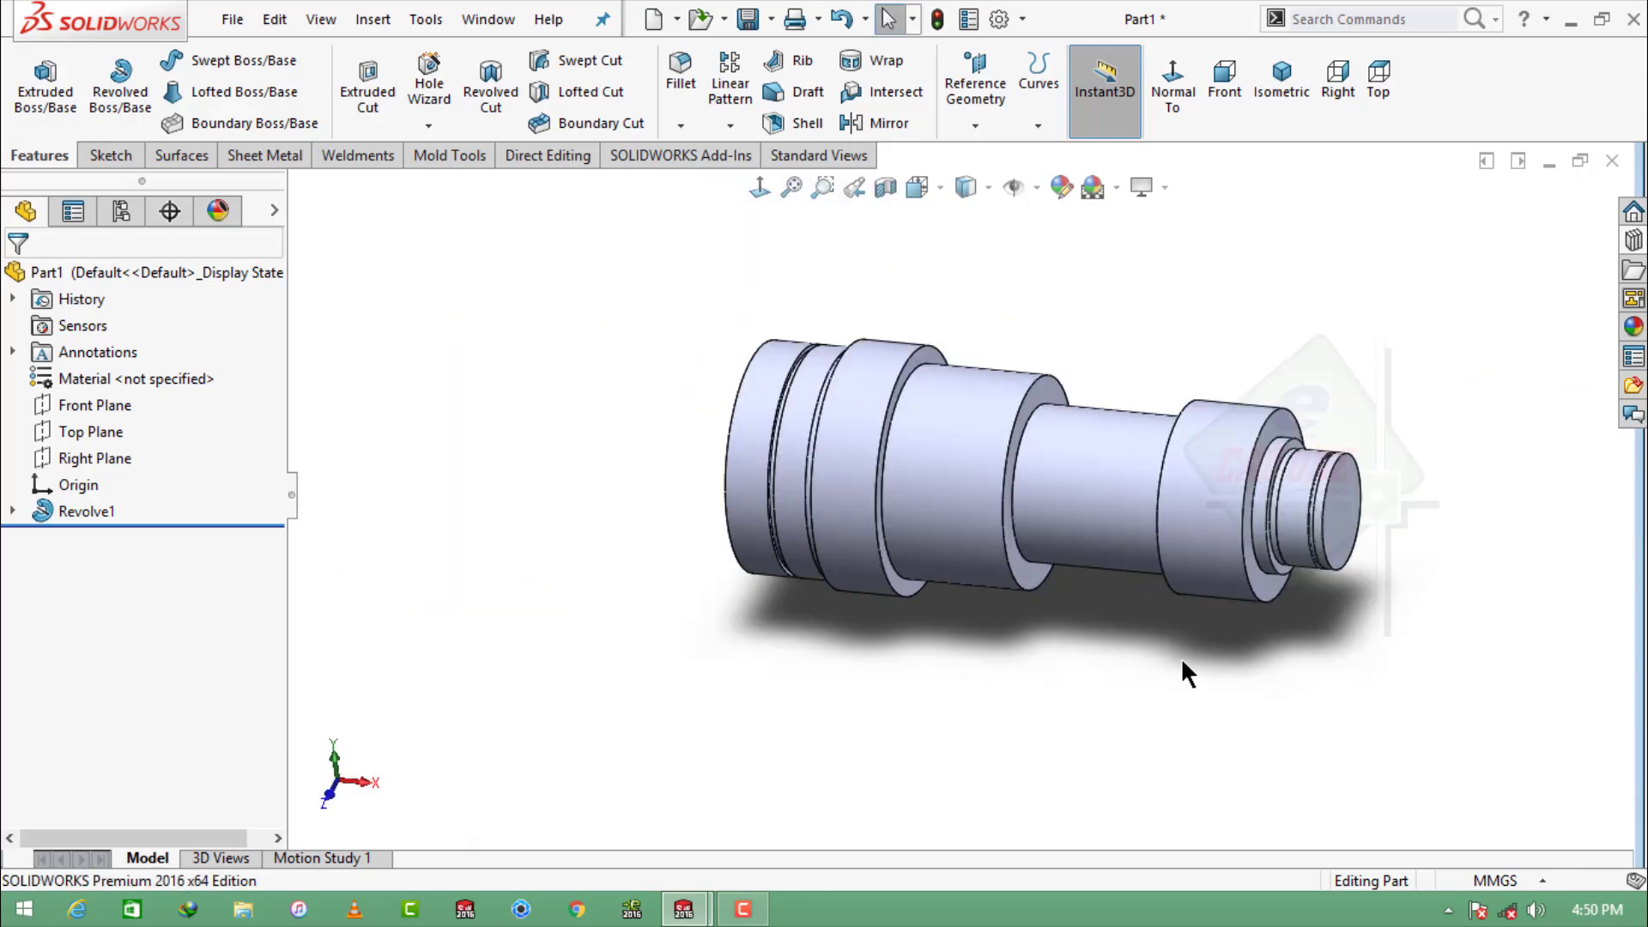
# Start a sketch on the Front Plane, viewed normal to it, and convert the 71 mm section's upper edge and shoulder edge facing the origin.
pyautogui.click(120, 405)
pyautogui.click(126, 380)
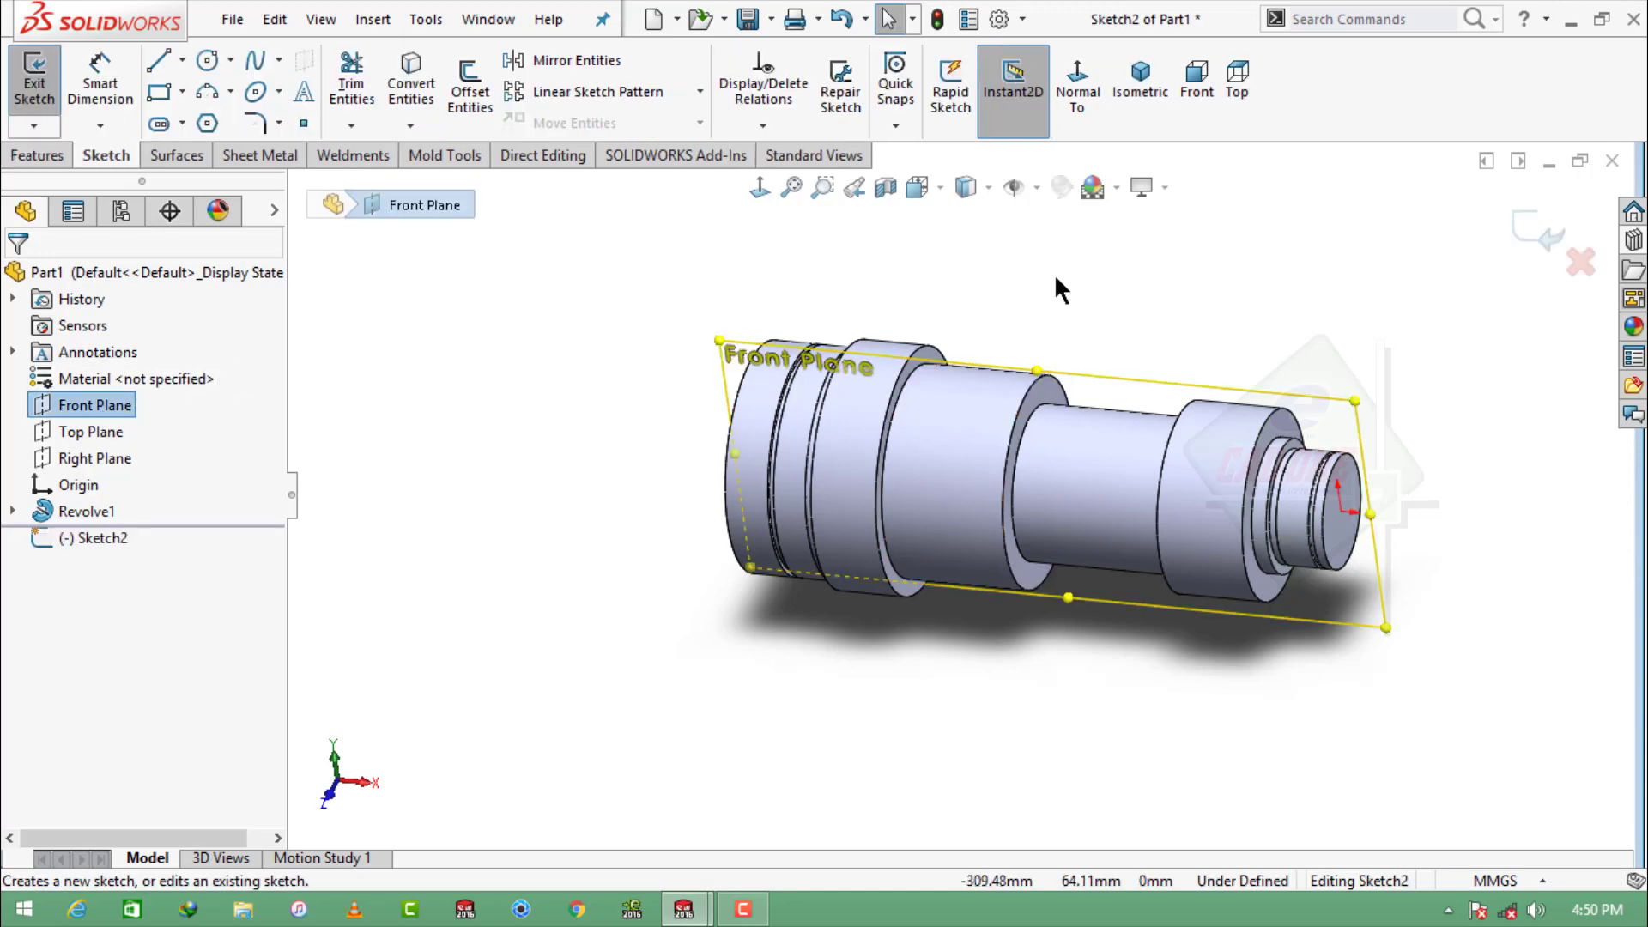
pyautogui.click(1075, 86)
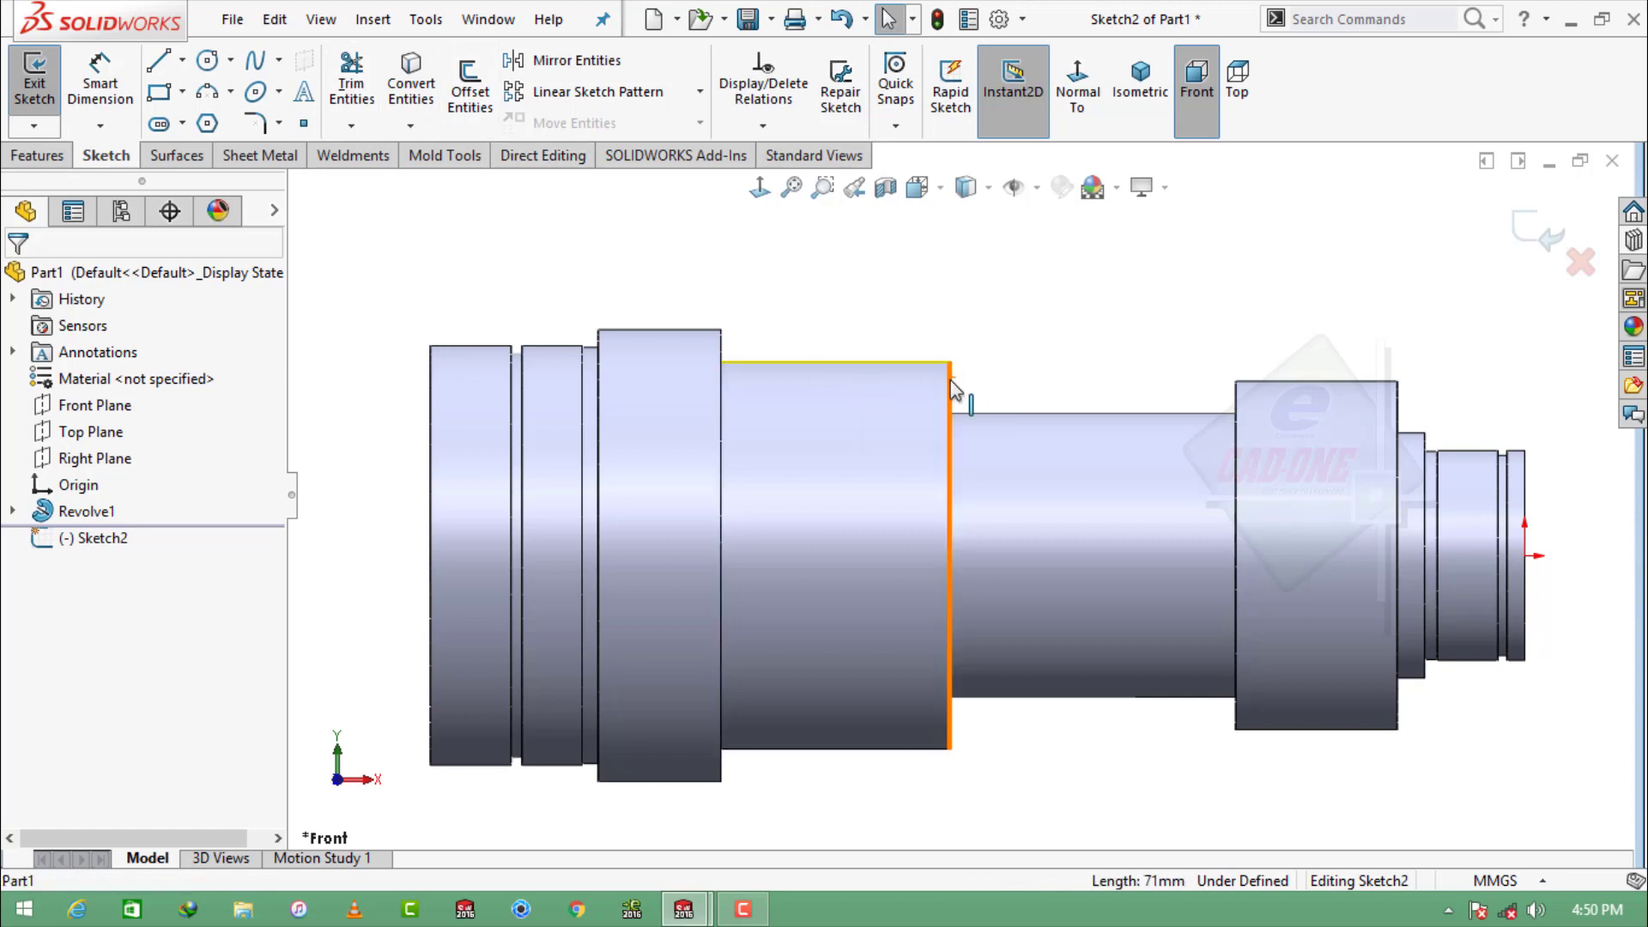
pyautogui.click(419, 112)
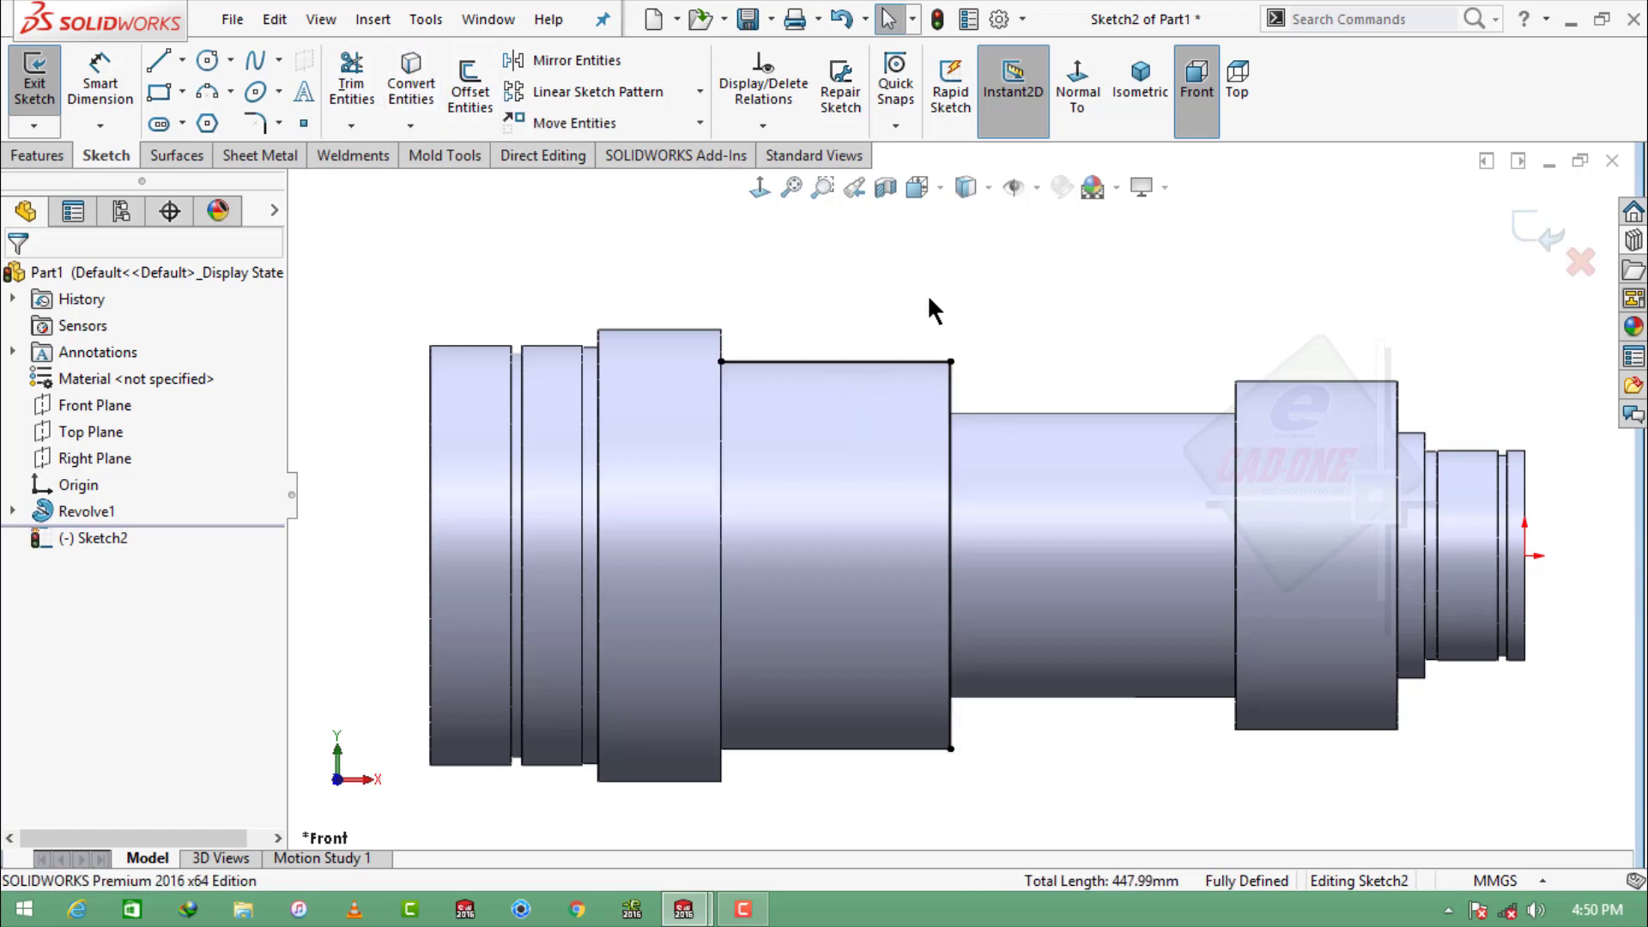
# Sketch a diagonal line across the converted corner and trim the edges beyond it to leave a closed triangle.
pyautogui.click(158, 61)
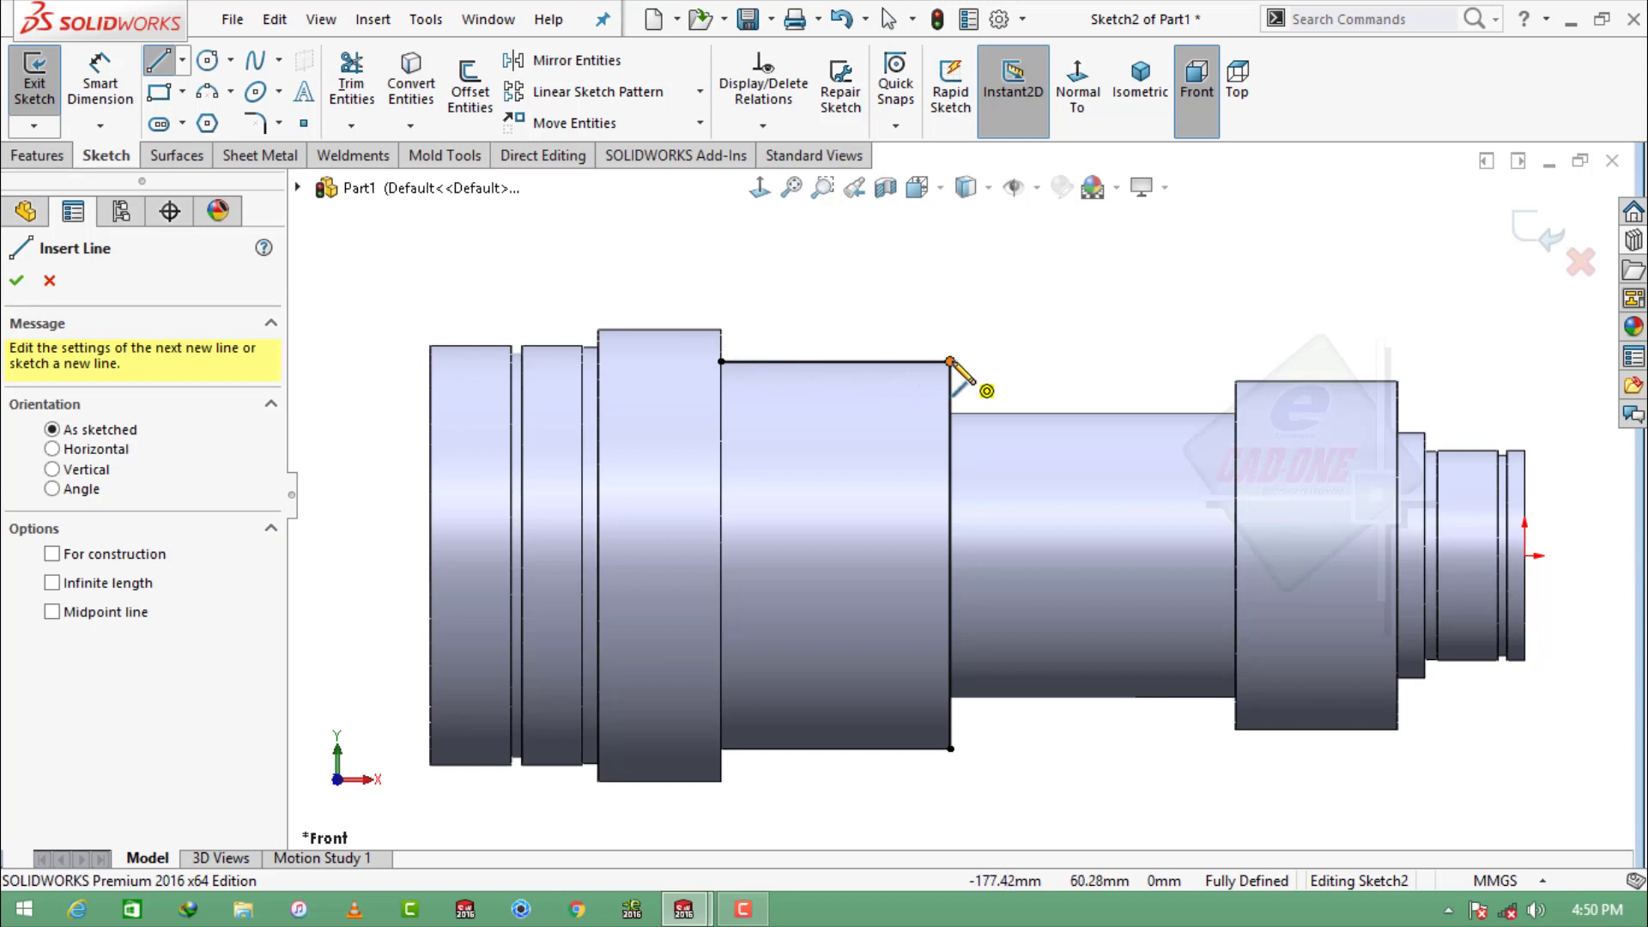
pyautogui.click(877, 361)
pyautogui.click(950, 433)
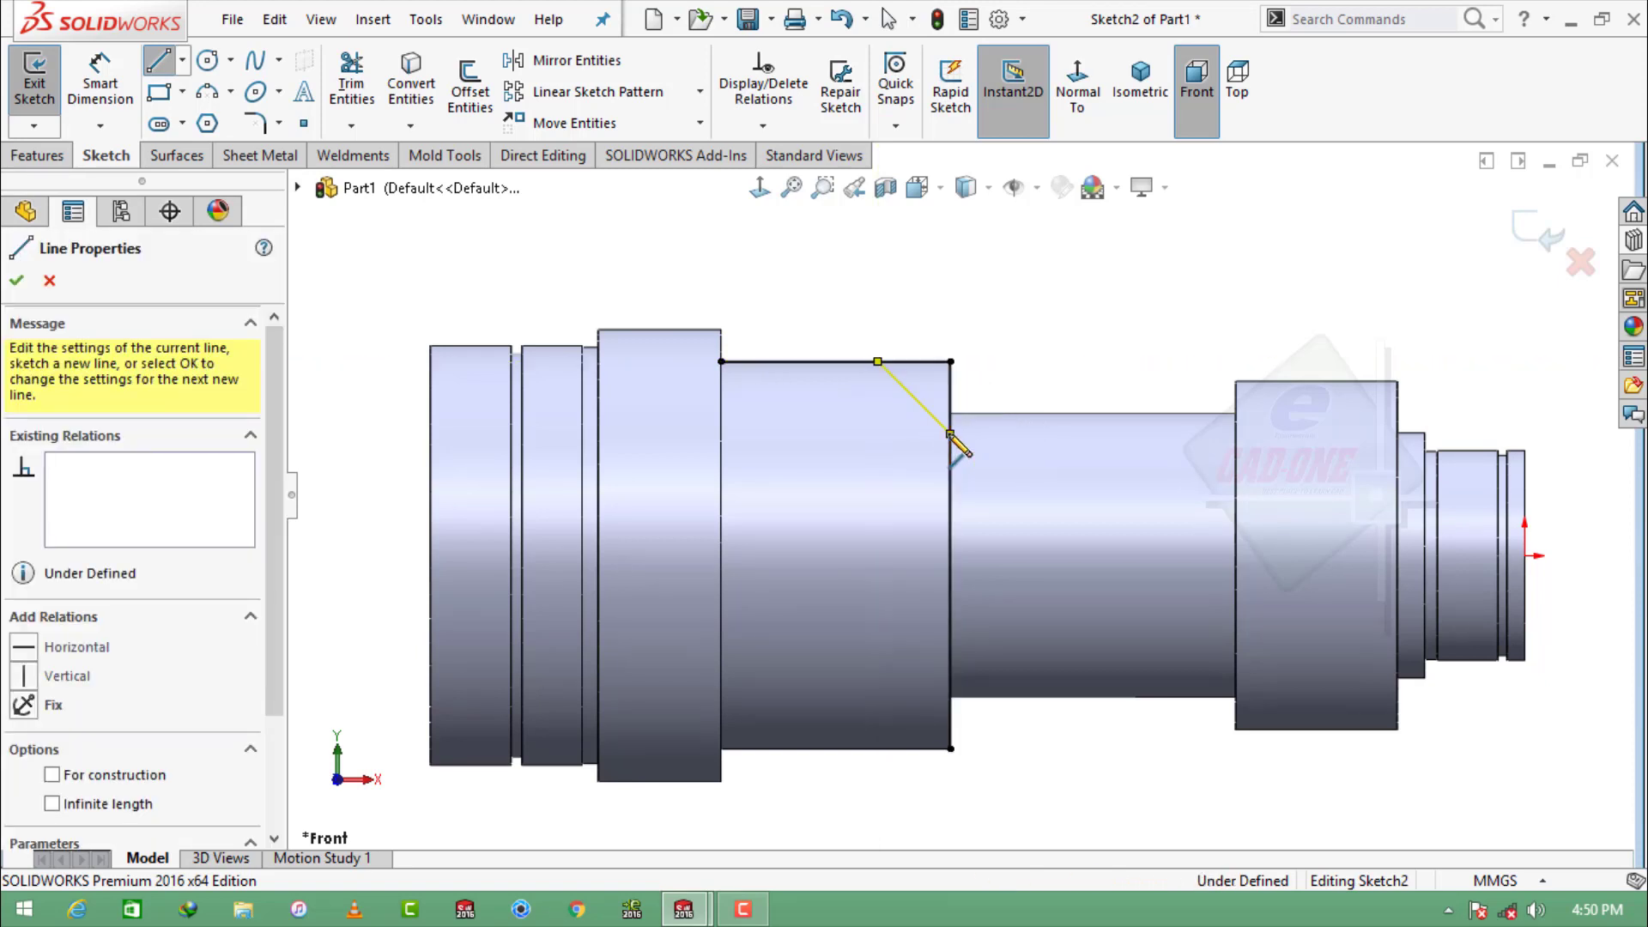
pyautogui.press('Escape')
pyautogui.click(352, 86)
pyautogui.moveTo(822, 471); pyautogui.dragTo(1057, 547)
pyautogui.press('Escape')
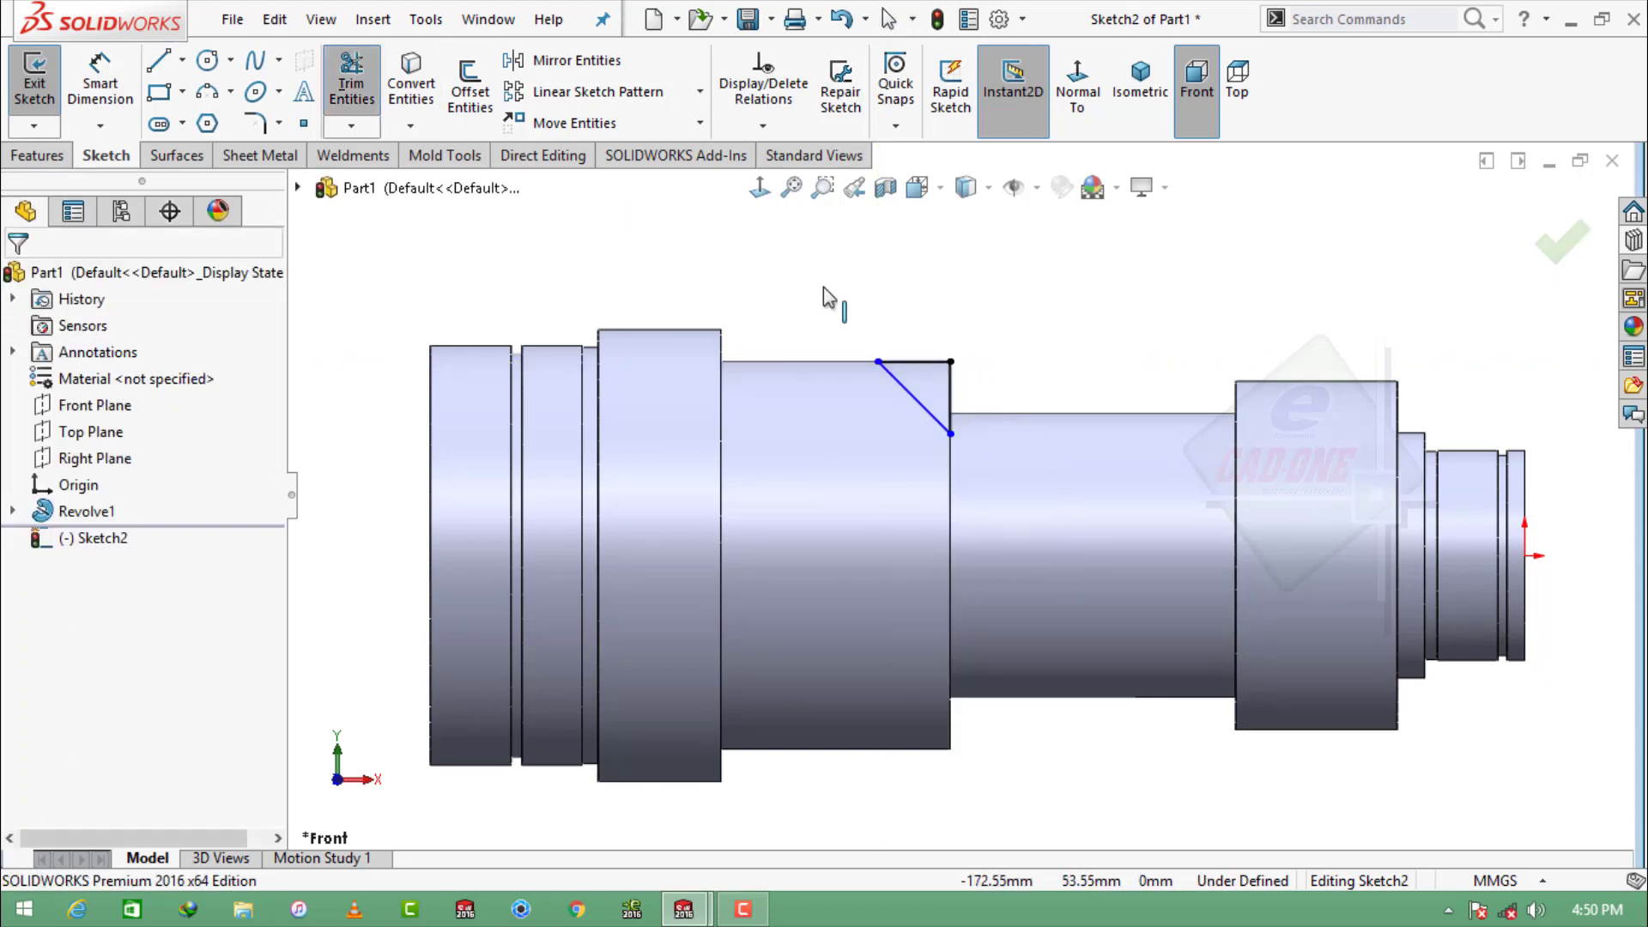
# Dimension the corner triangle's horizontal leg as 15 mm and its vertical leg as 8.68 mm.
pyautogui.click(101, 84)
pyautogui.click(930, 361)
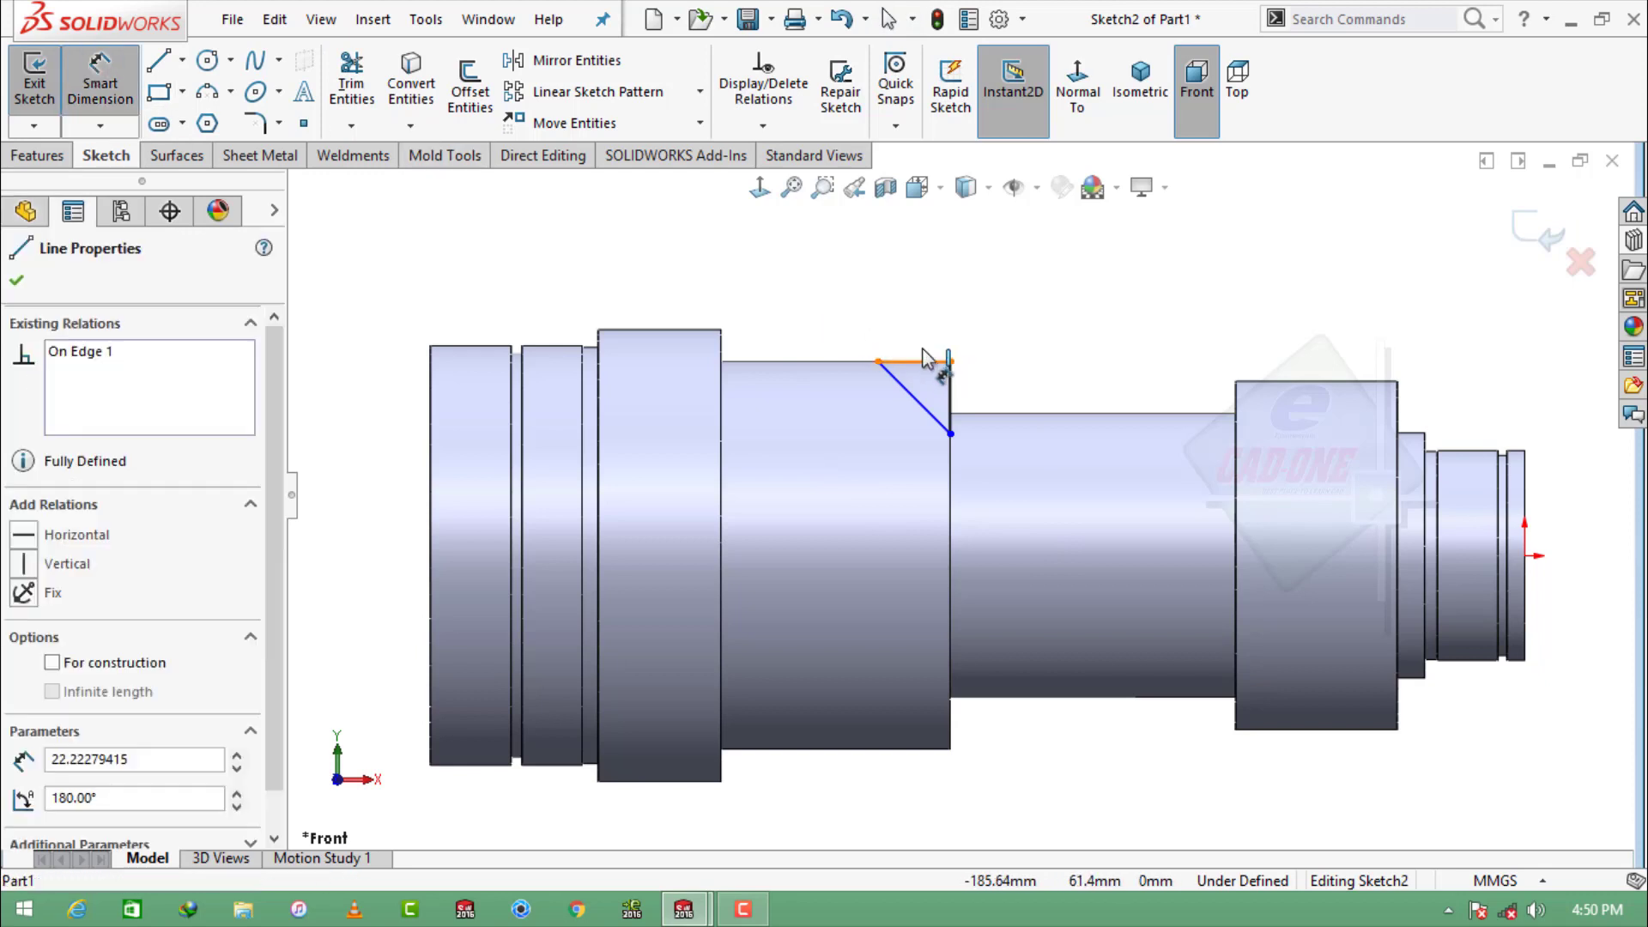
pyautogui.click(936, 350)
pyautogui.write('15')
pyautogui.press('Return')
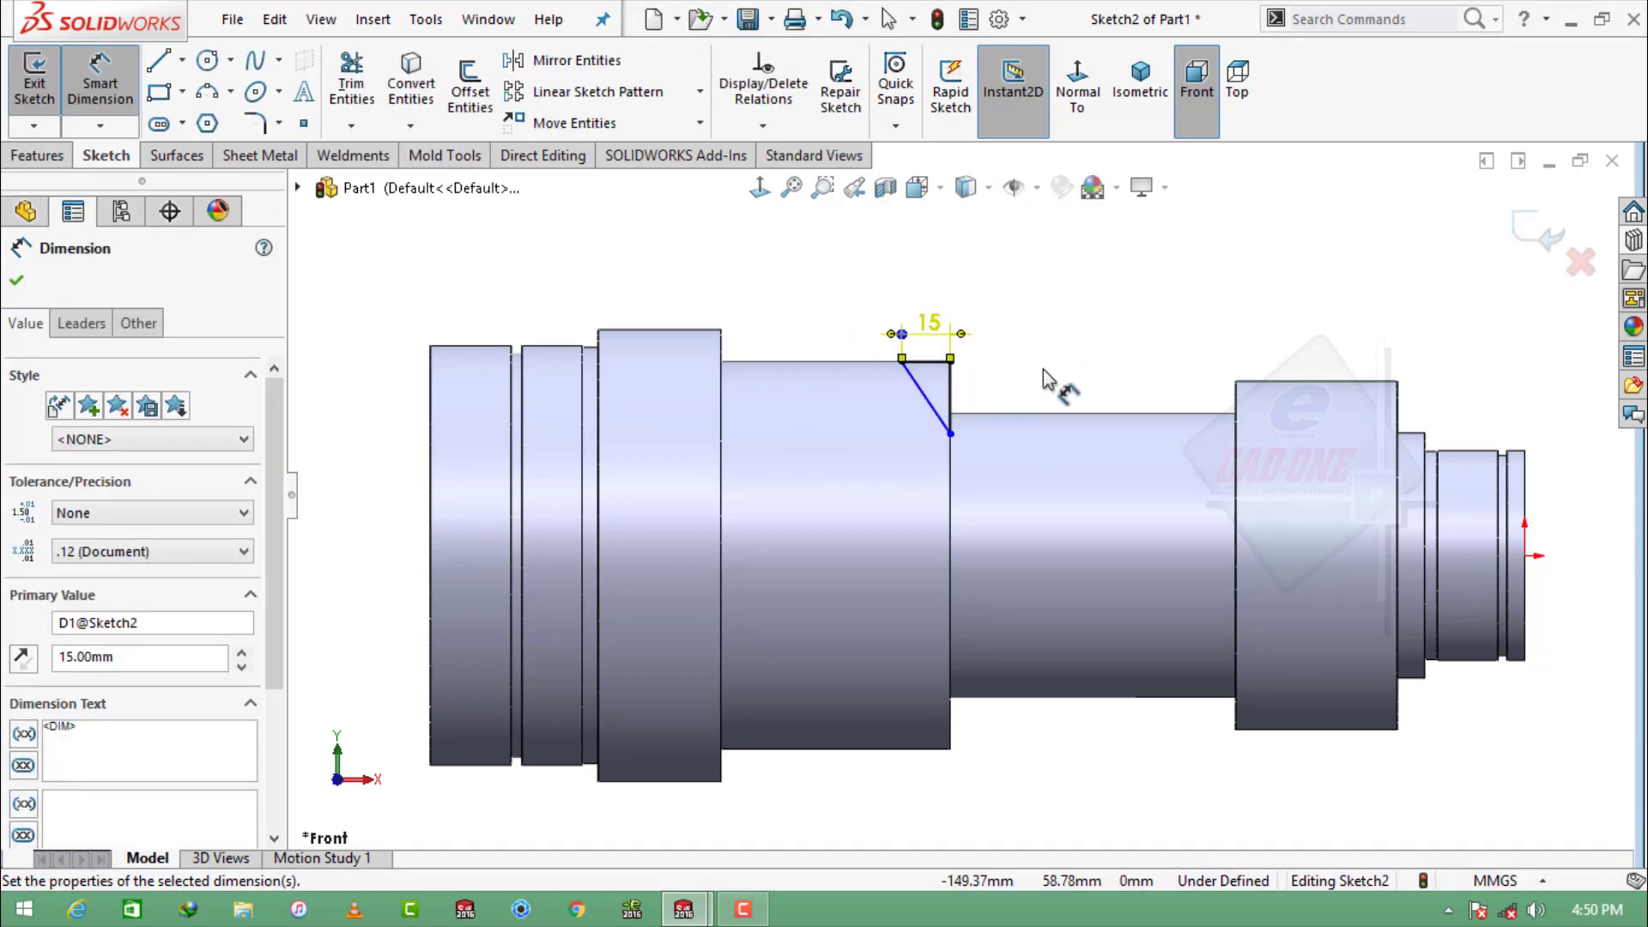
pyautogui.click(950, 402)
pyautogui.click(999, 399)
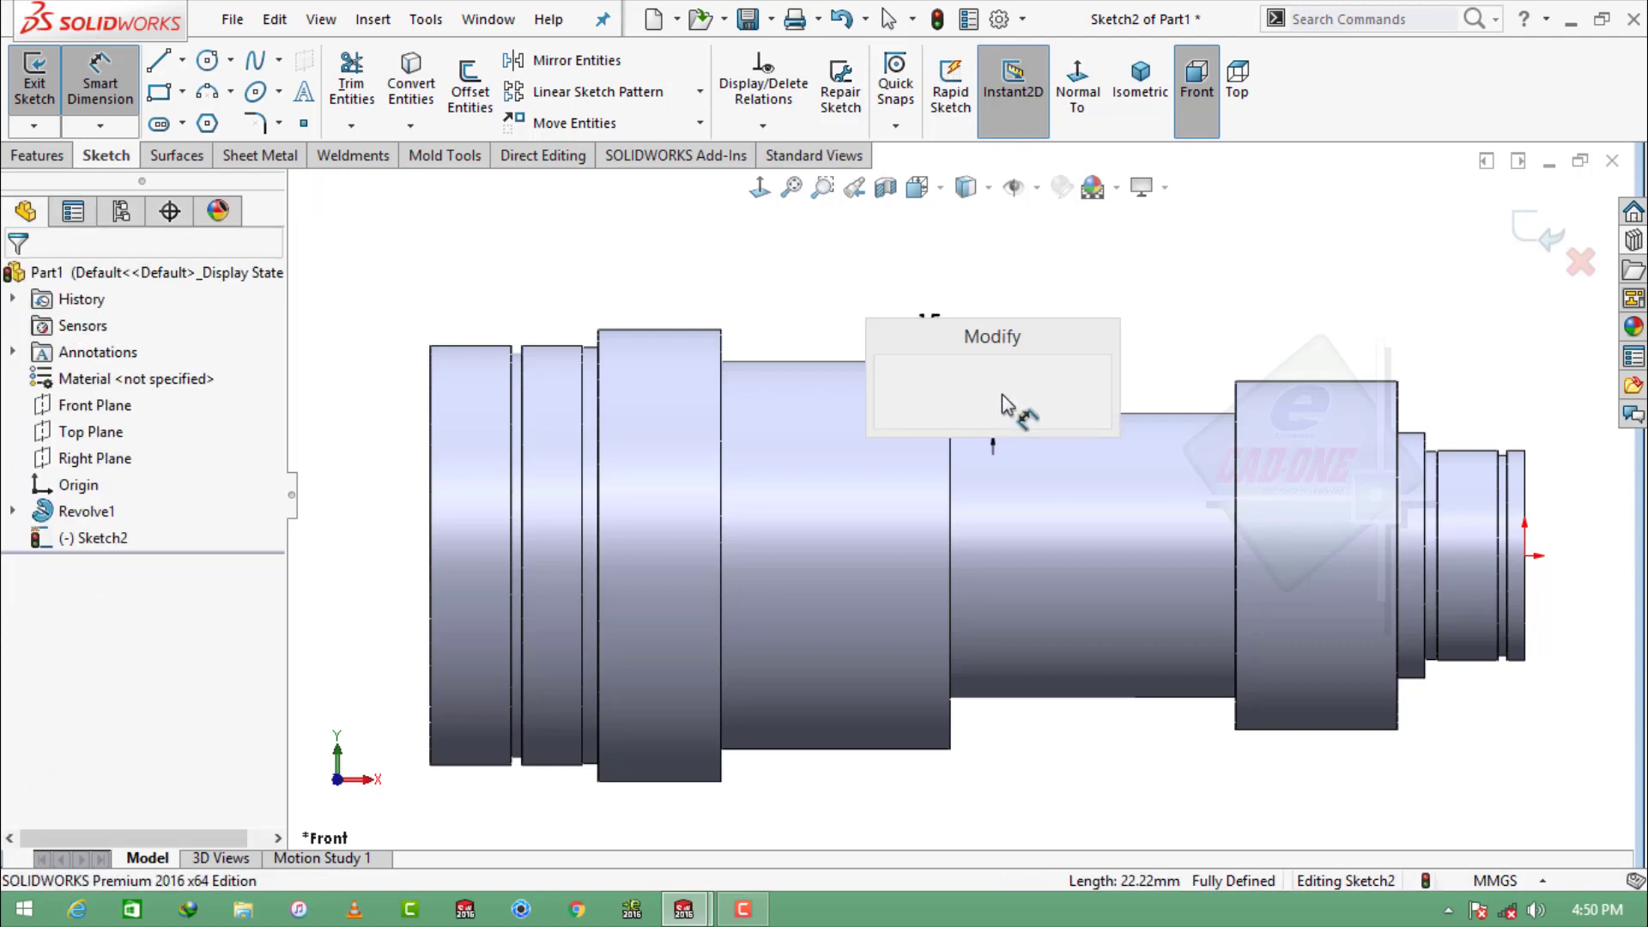
pyautogui.write('8.68')
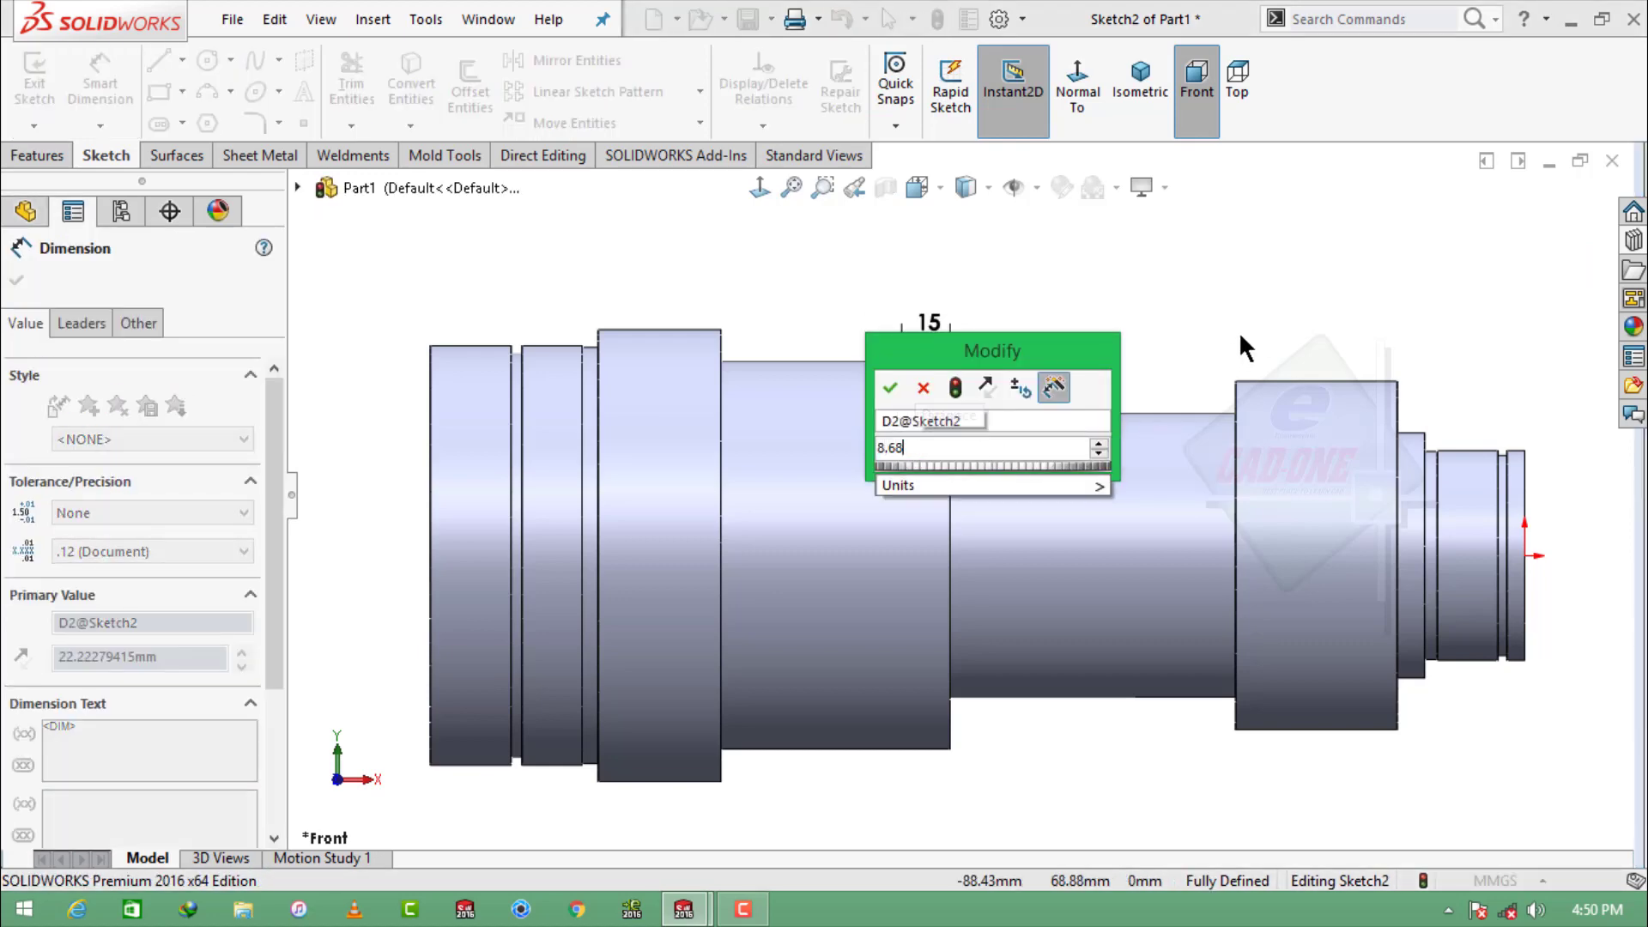
pyautogui.press('Return')
pyautogui.scroll(-1, 1042, 360)
pyautogui.press('Escape')
pyautogui.scroll(3, 1020, 359)
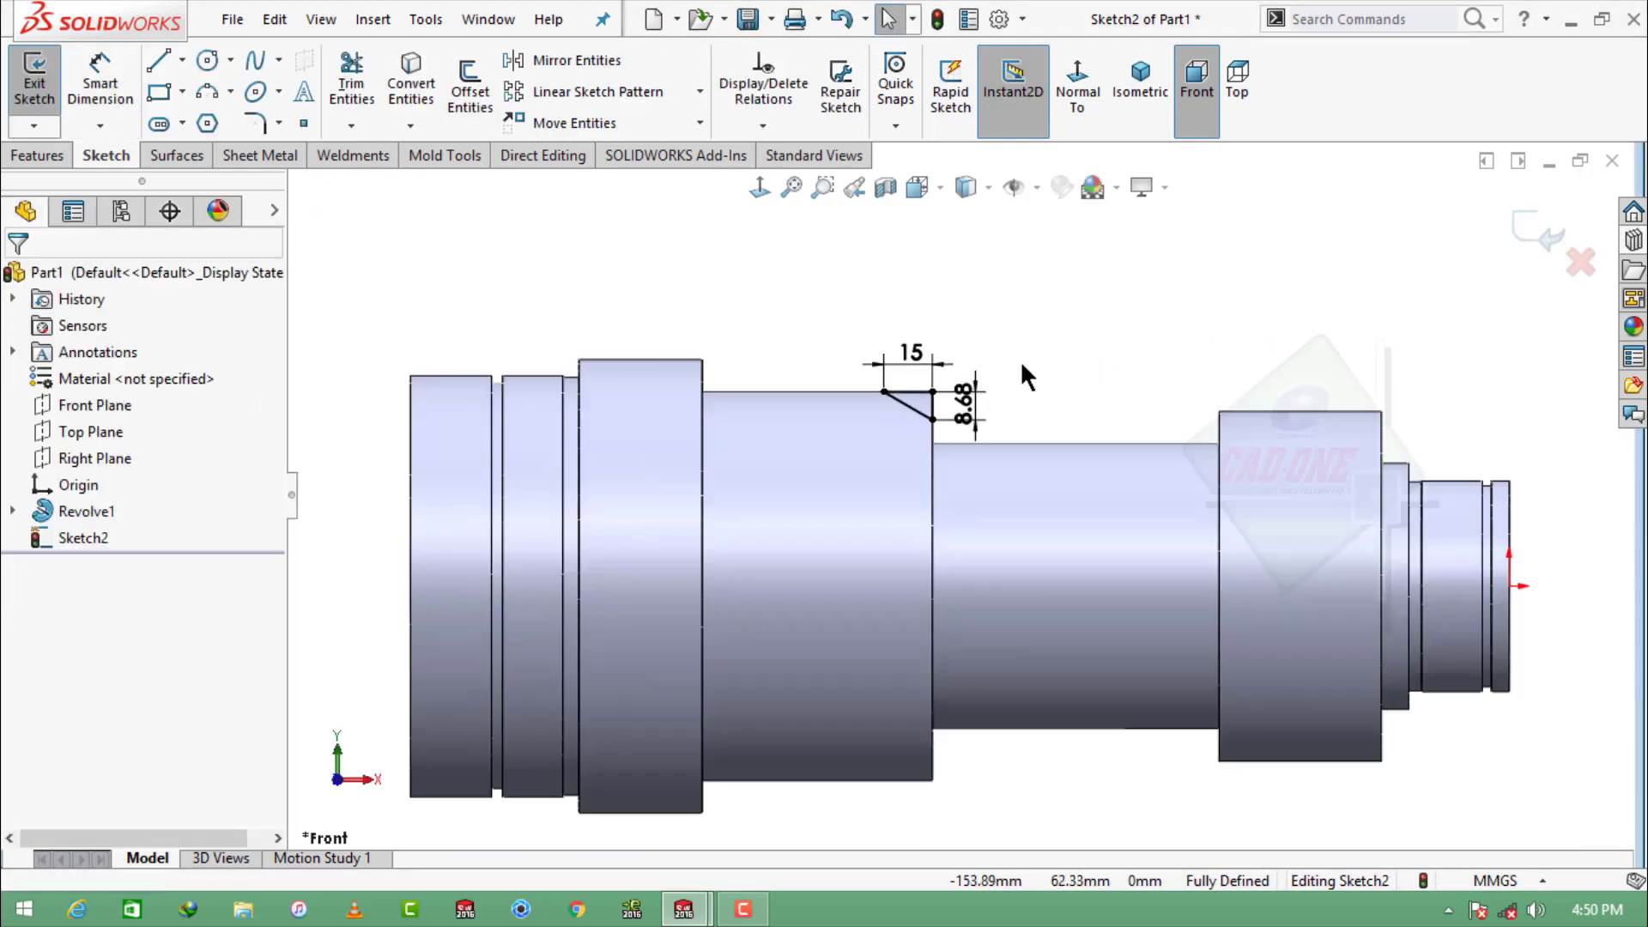
# Draw a horizontal centerline from the origin along the shaft's axis to the far end face.
pyautogui.click(182, 60)
pyautogui.click(194, 121)
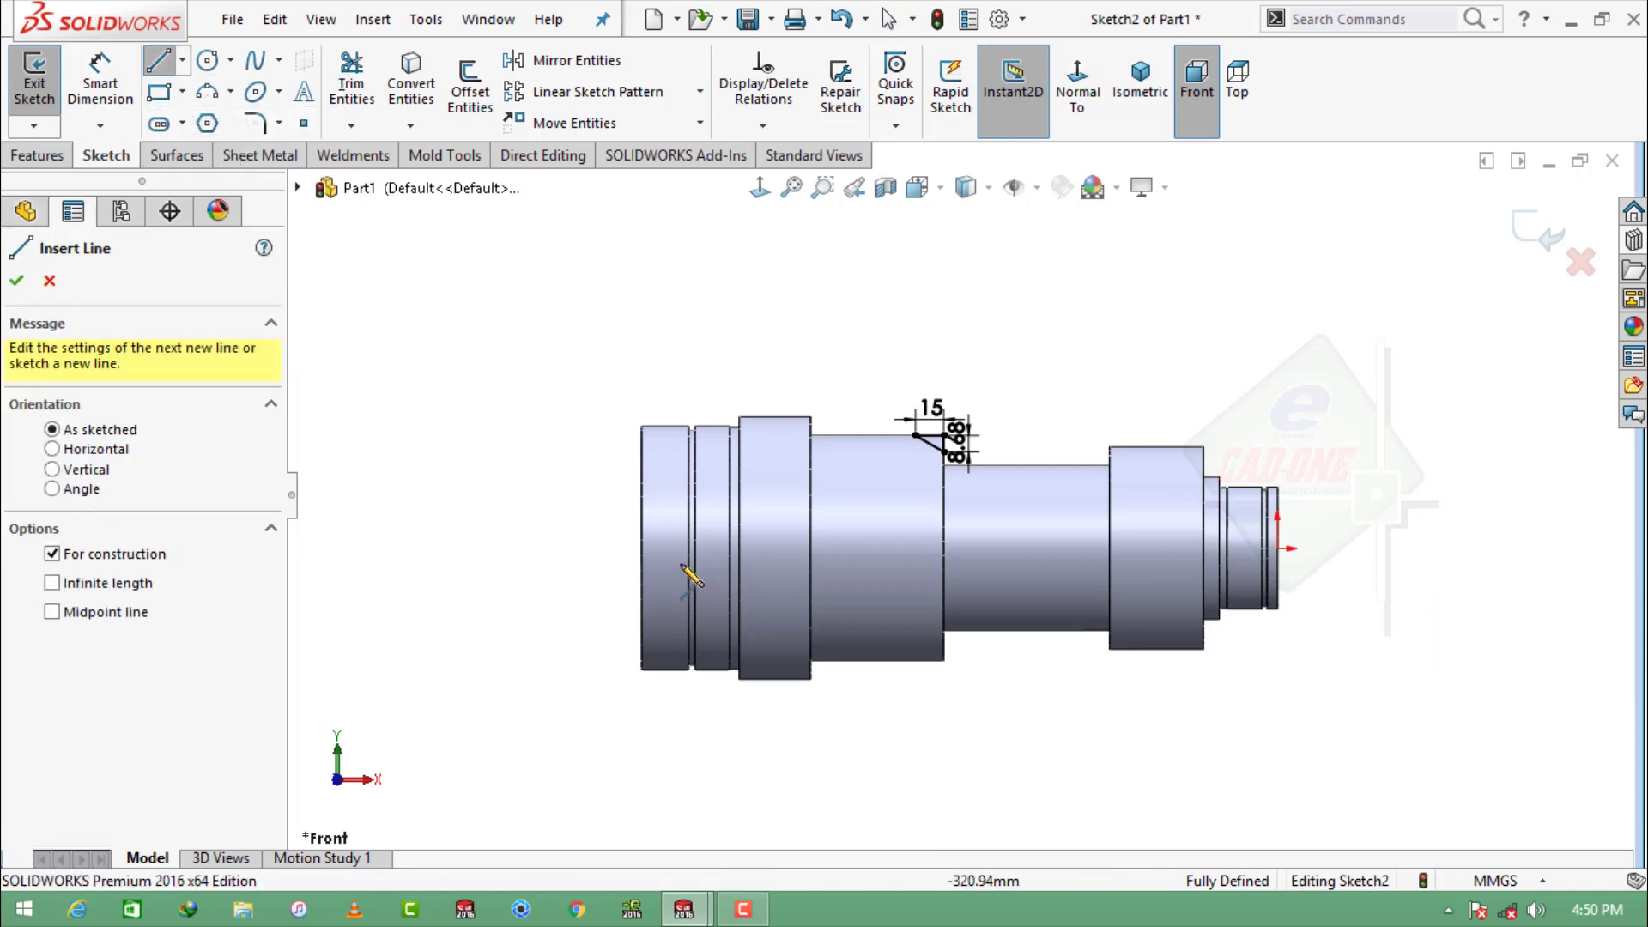
pyautogui.click(1277, 547)
pyautogui.click(642, 547)
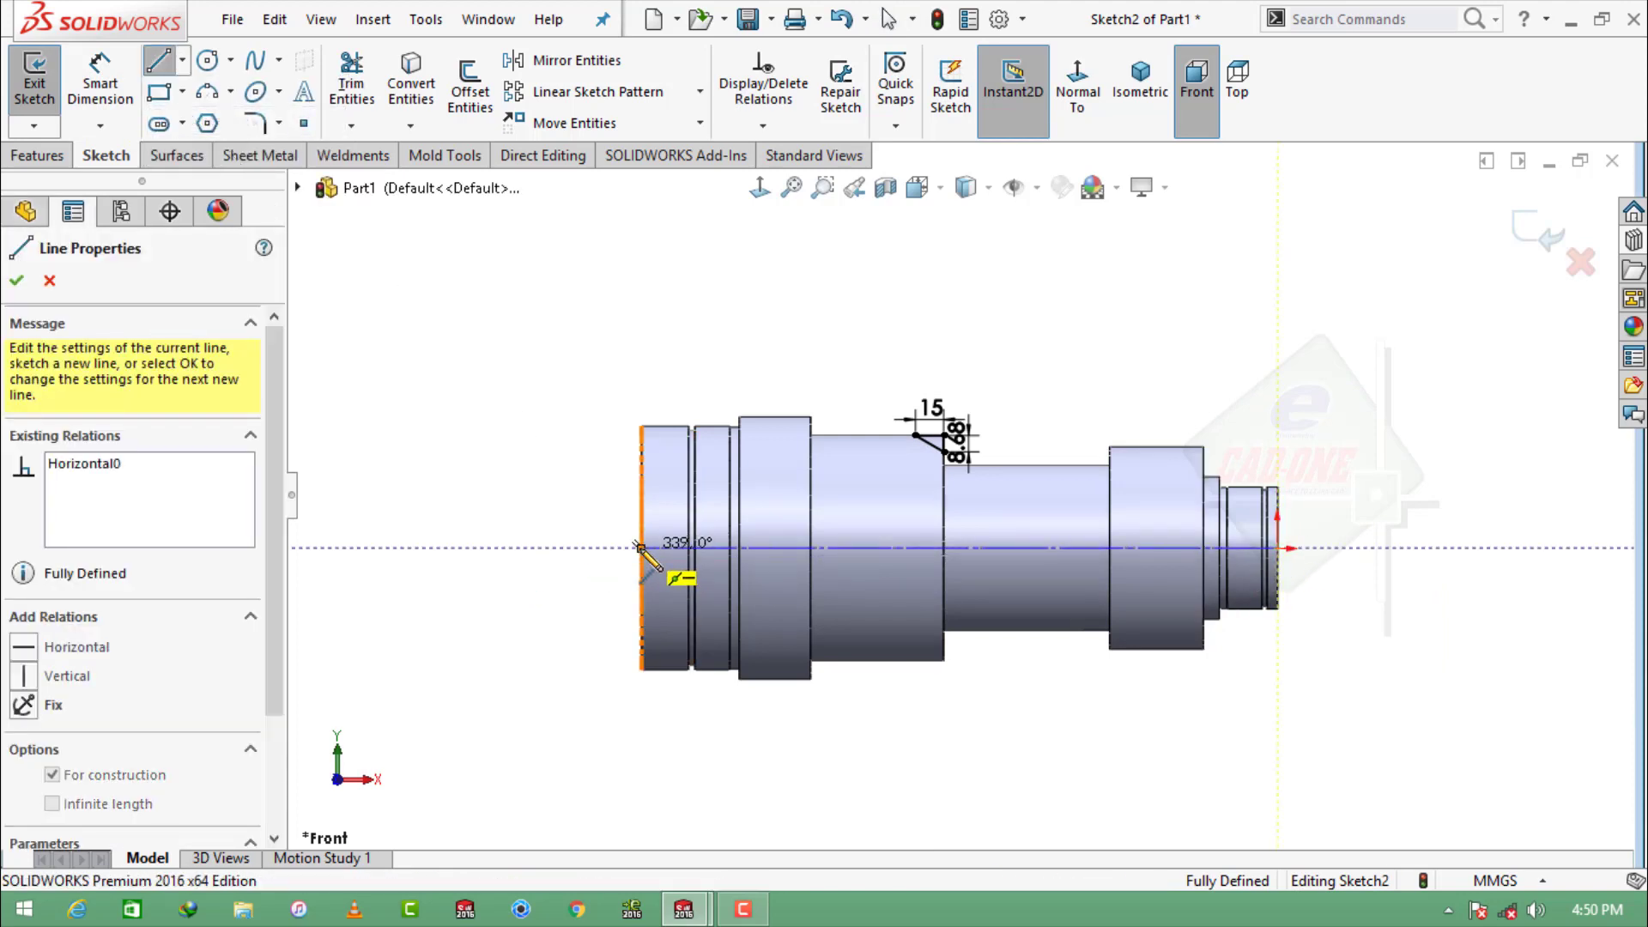
pyautogui.press('Escape')
# Convert the far end section's upper and end edges, sketch a diagonal across their corner, and trim them to a small triangle.
pyautogui.scroll(-8, 680, 449)
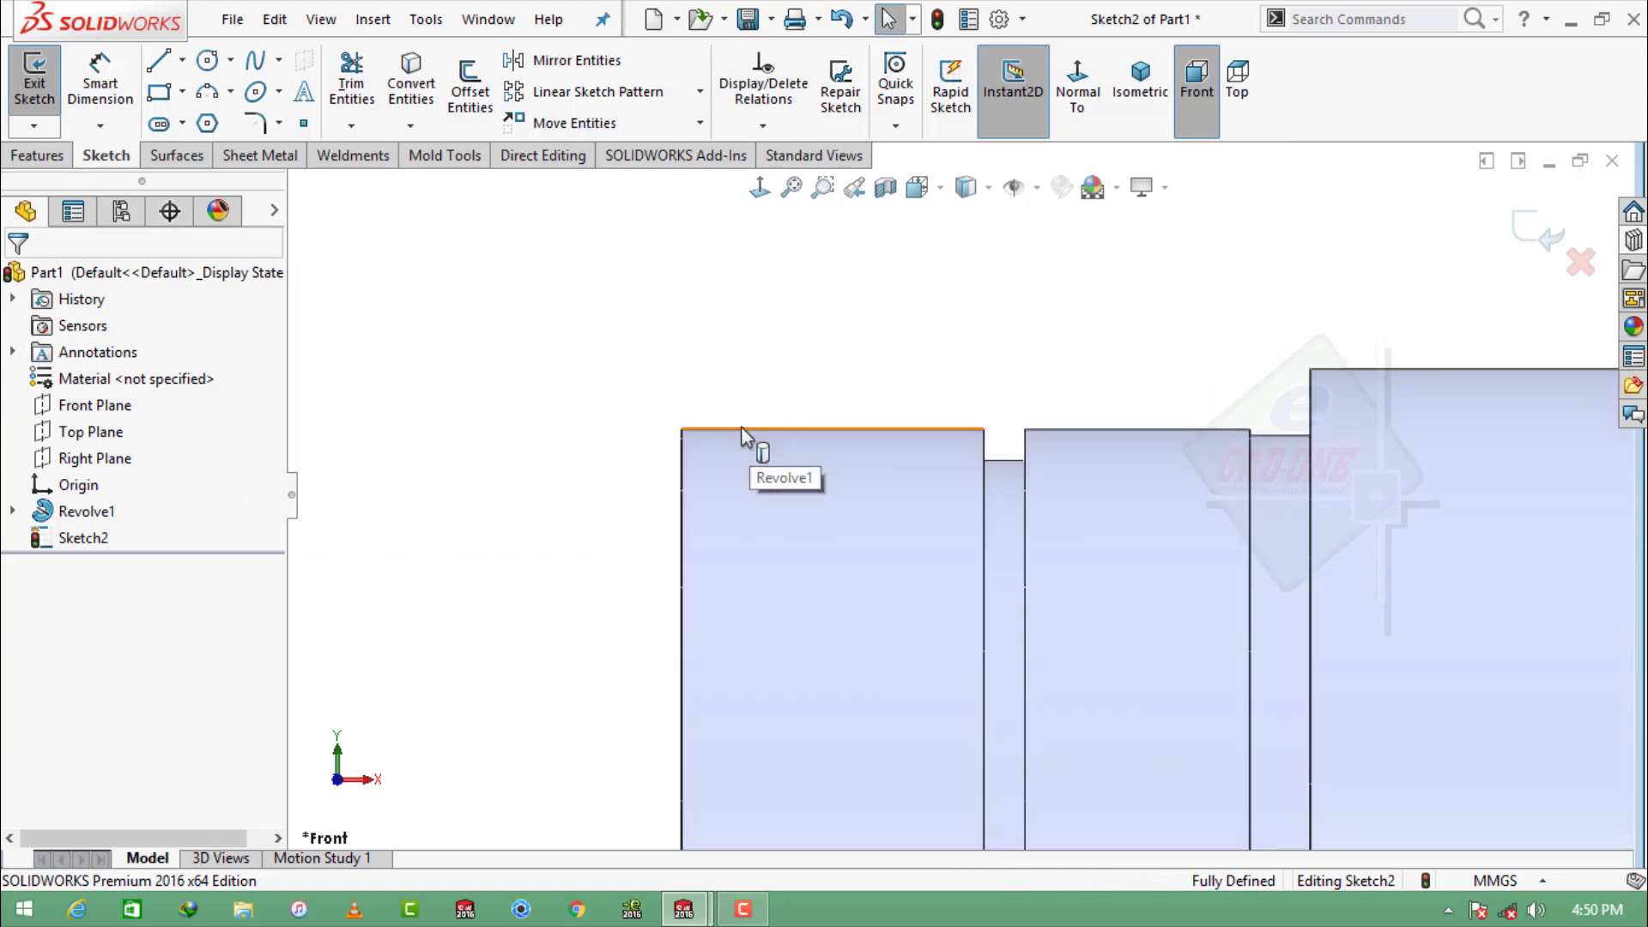
pyautogui.click(749, 430)
pyautogui.keyDown('ctrl'); pyautogui.click(680, 457); pyautogui.keyUp('ctrl')
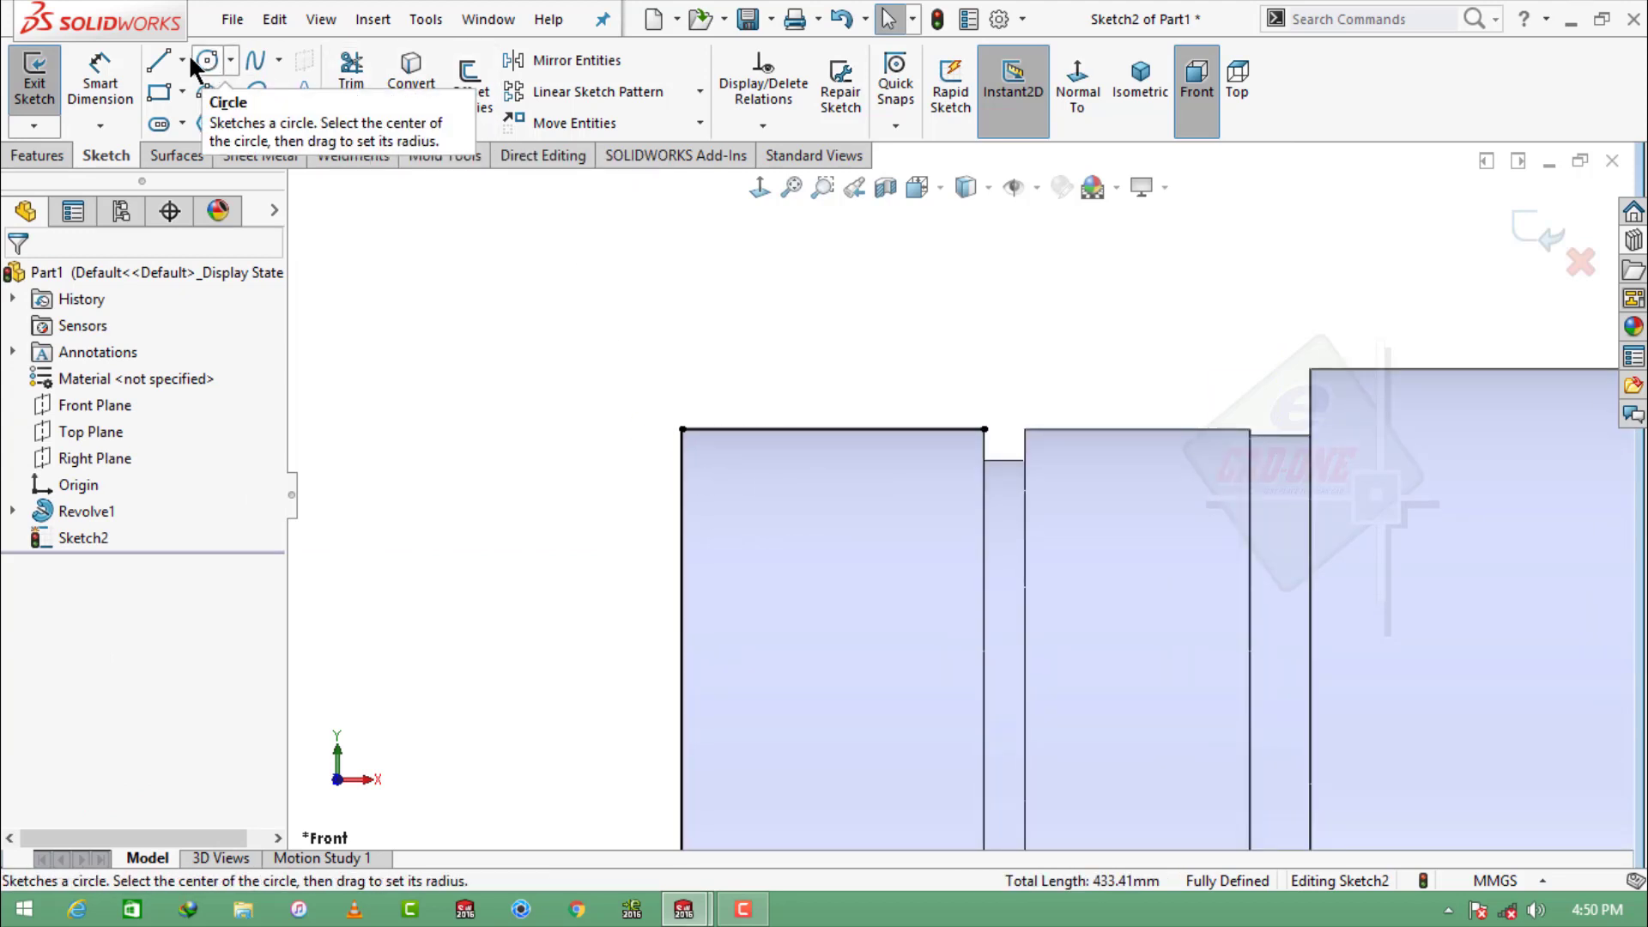
pyautogui.click(157, 60)
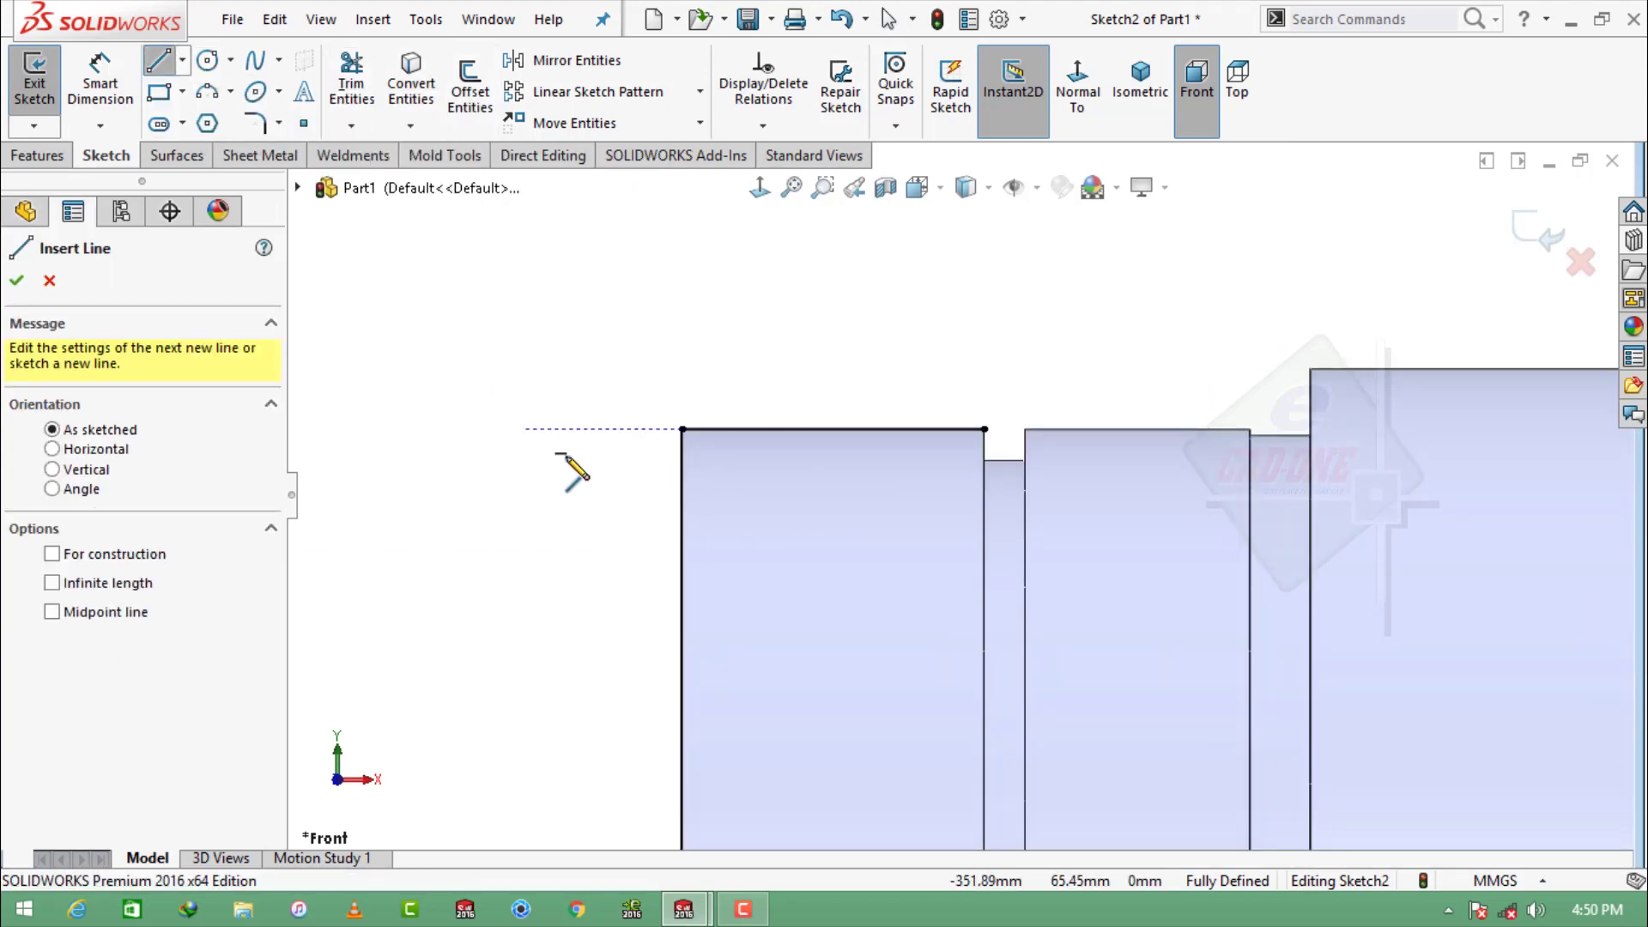
pyautogui.click(732, 428)
pyautogui.click(683, 470)
pyautogui.press('Escape')
pyautogui.press('Escape')
pyautogui.click(357, 98)
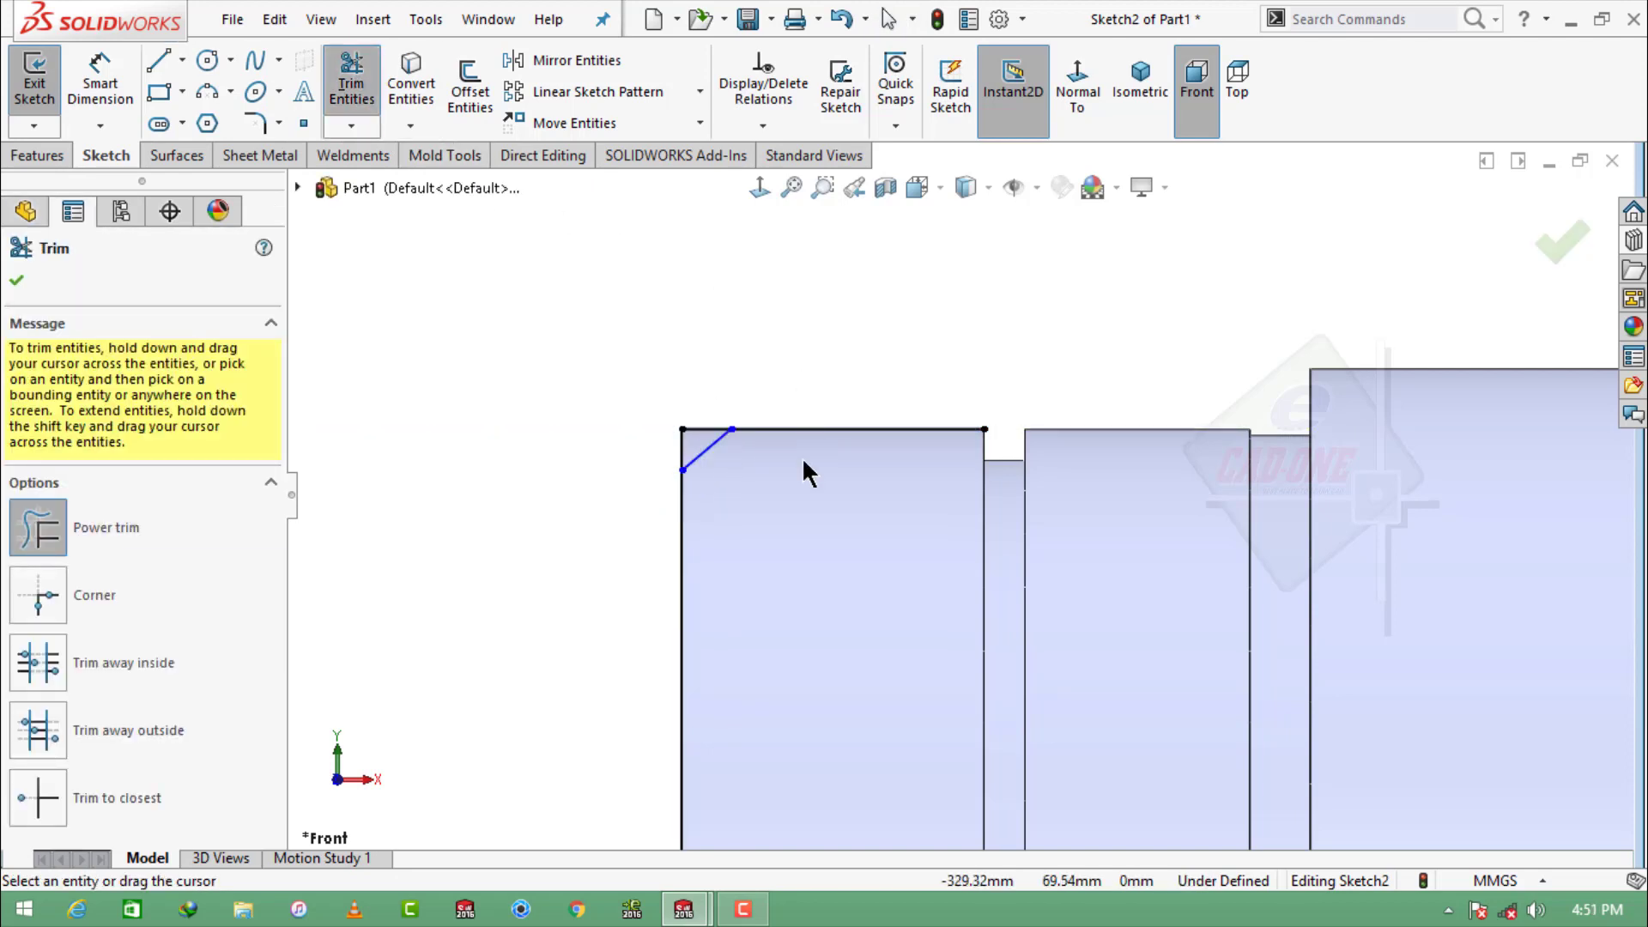
# Dimension the end triangle's horizontal leg as 5.20 mm and its vertical leg as 3 mm.
pyautogui.moveTo(458, 320); pyautogui.dragTo(442, 228, button='right')
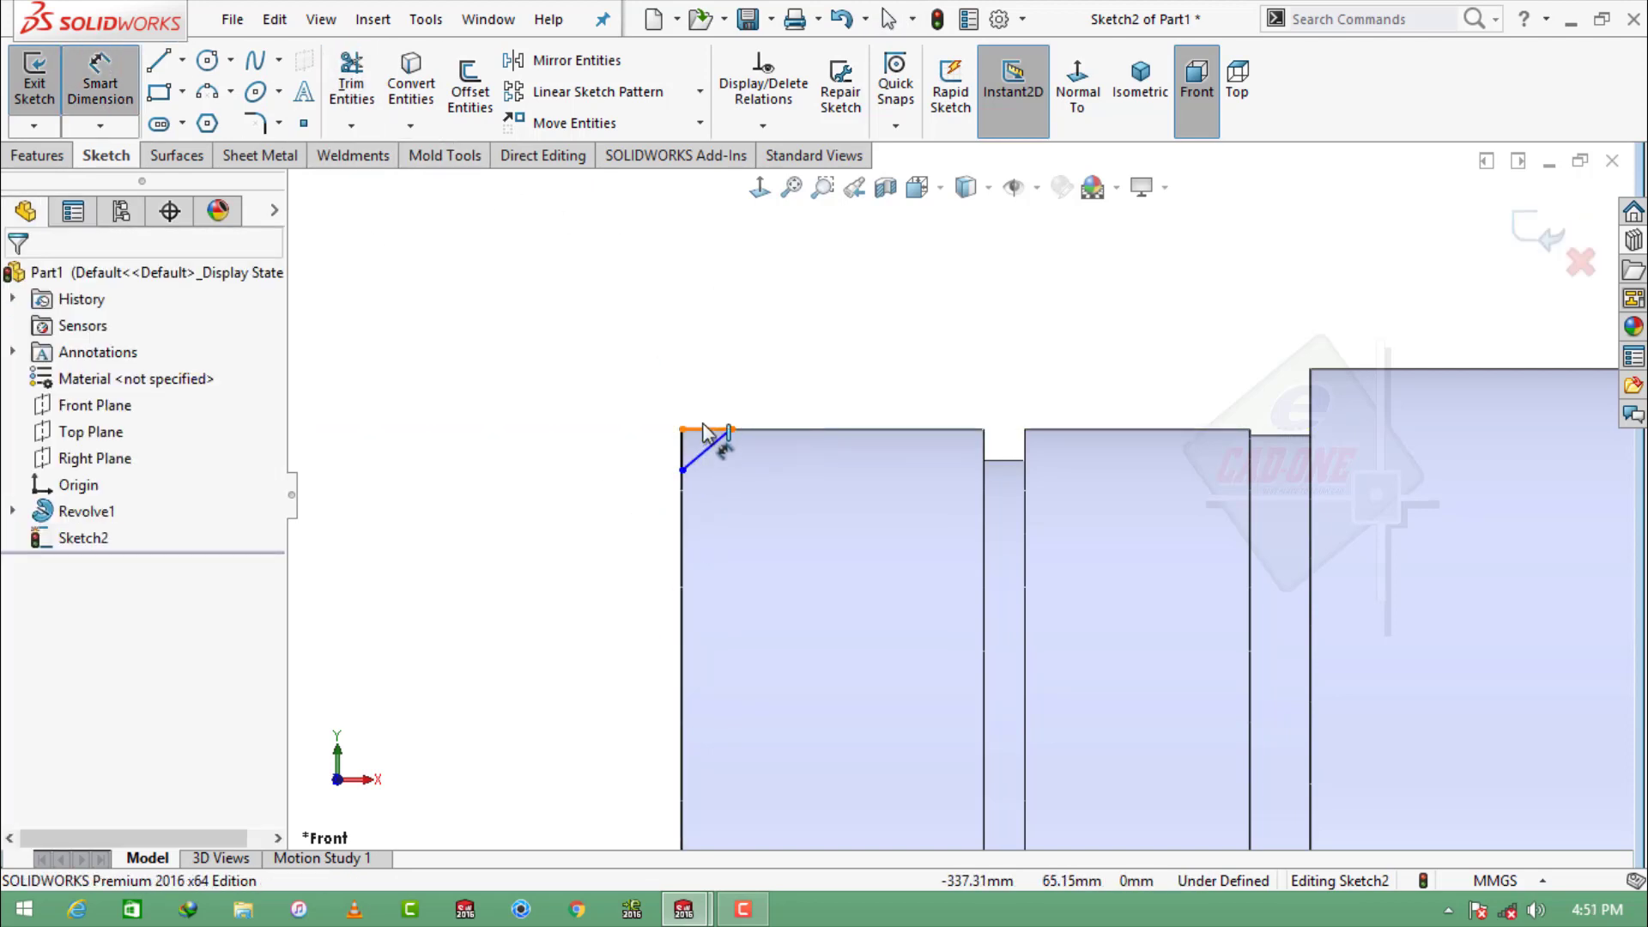
pyautogui.click(703, 431)
pyautogui.click(704, 388)
pyautogui.write('5.20')
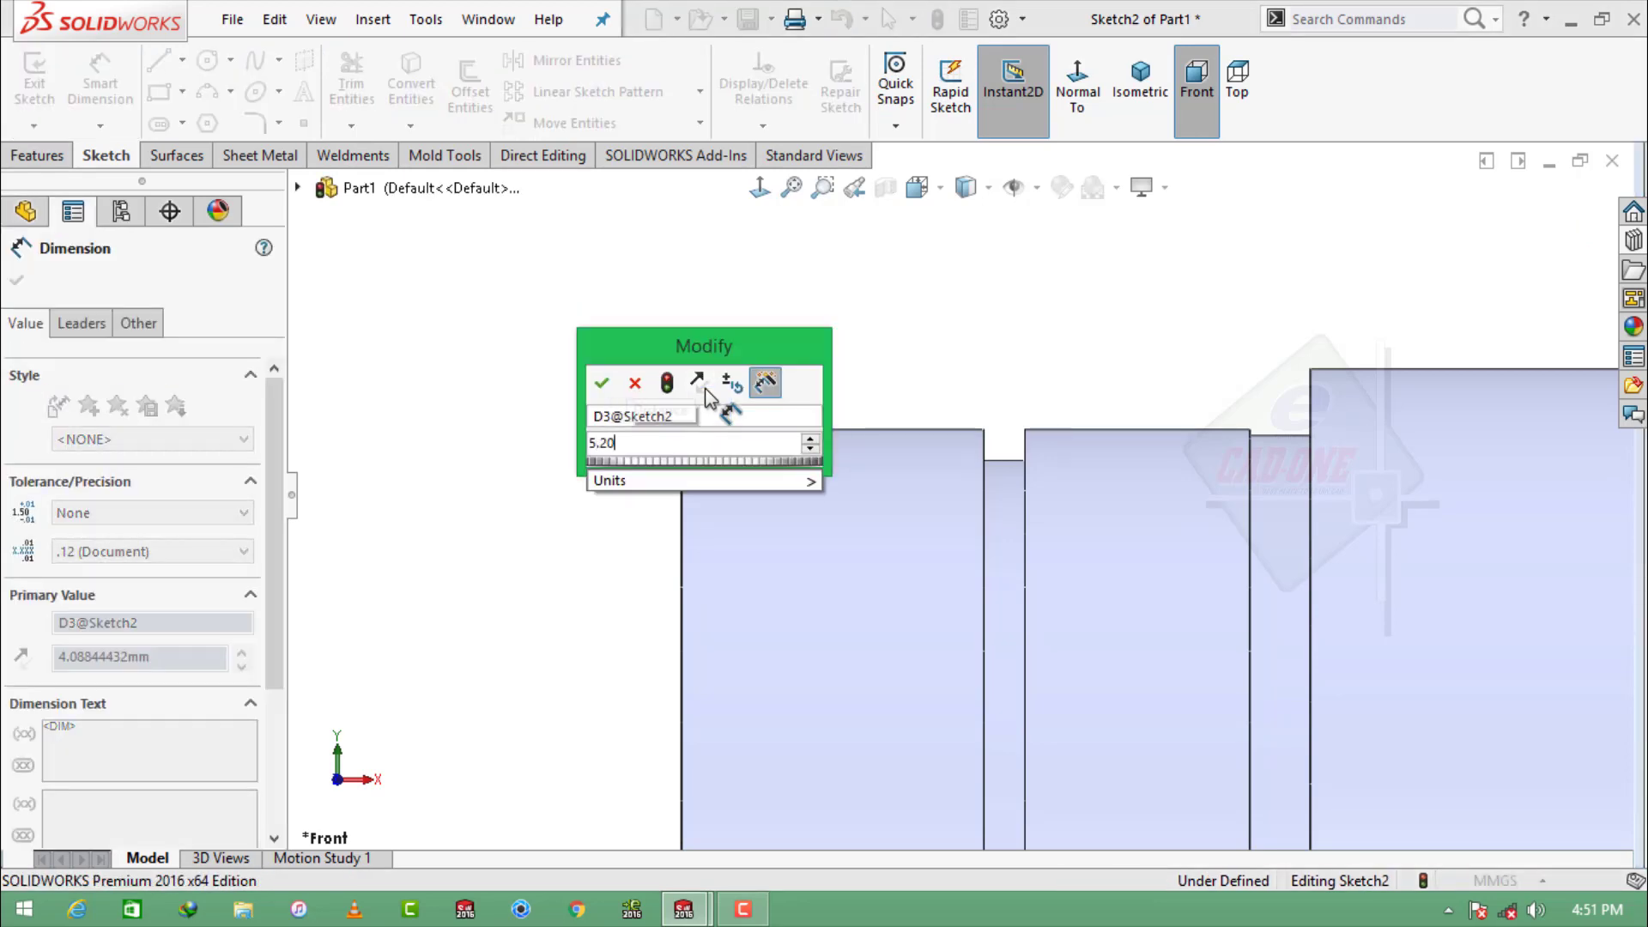
pyautogui.press('Return')
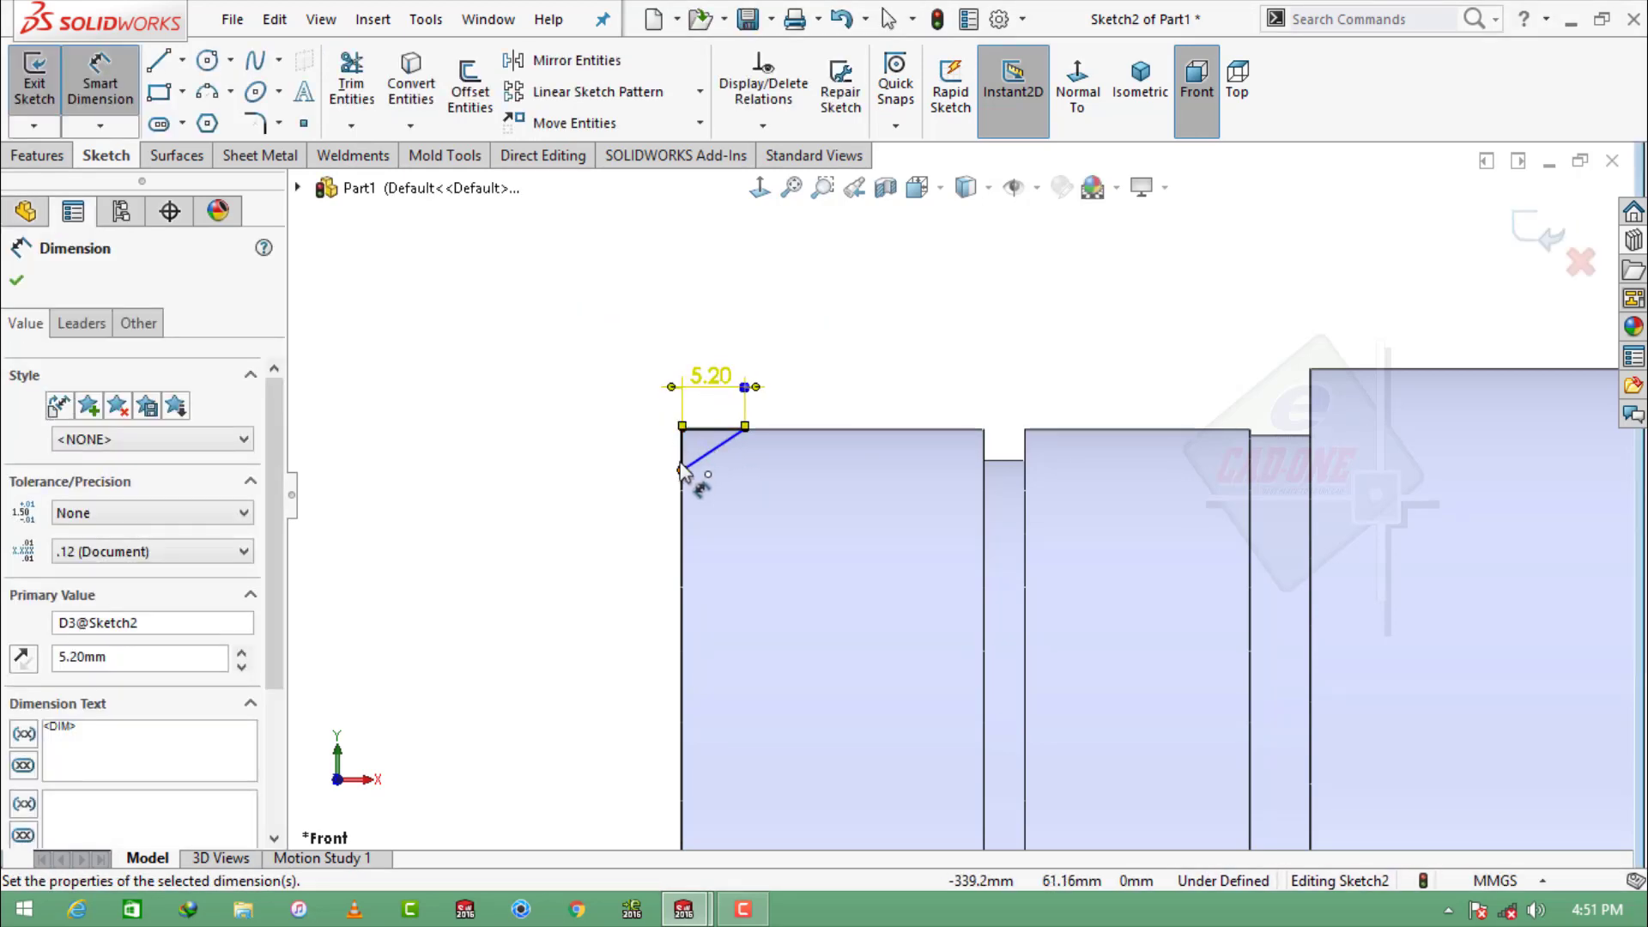
pyautogui.scroll(-2, 682, 468)
pyautogui.click(771, 468)
pyautogui.click(684, 478)
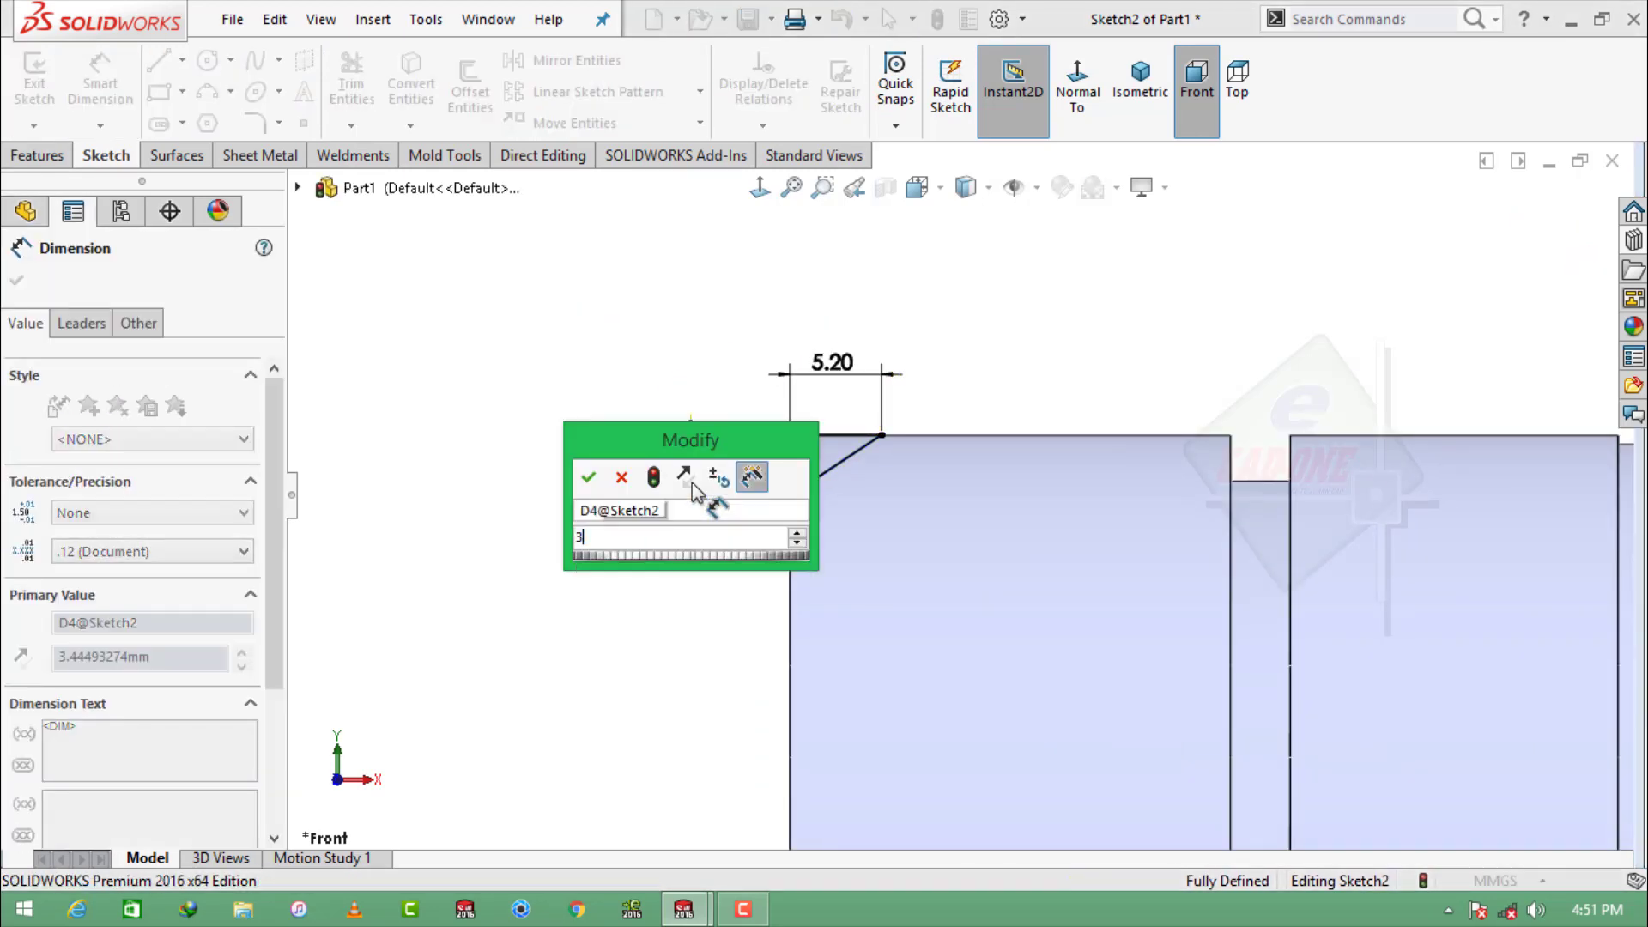
pyautogui.write('3')
pyautogui.press('Return')
pyautogui.press('Escape')
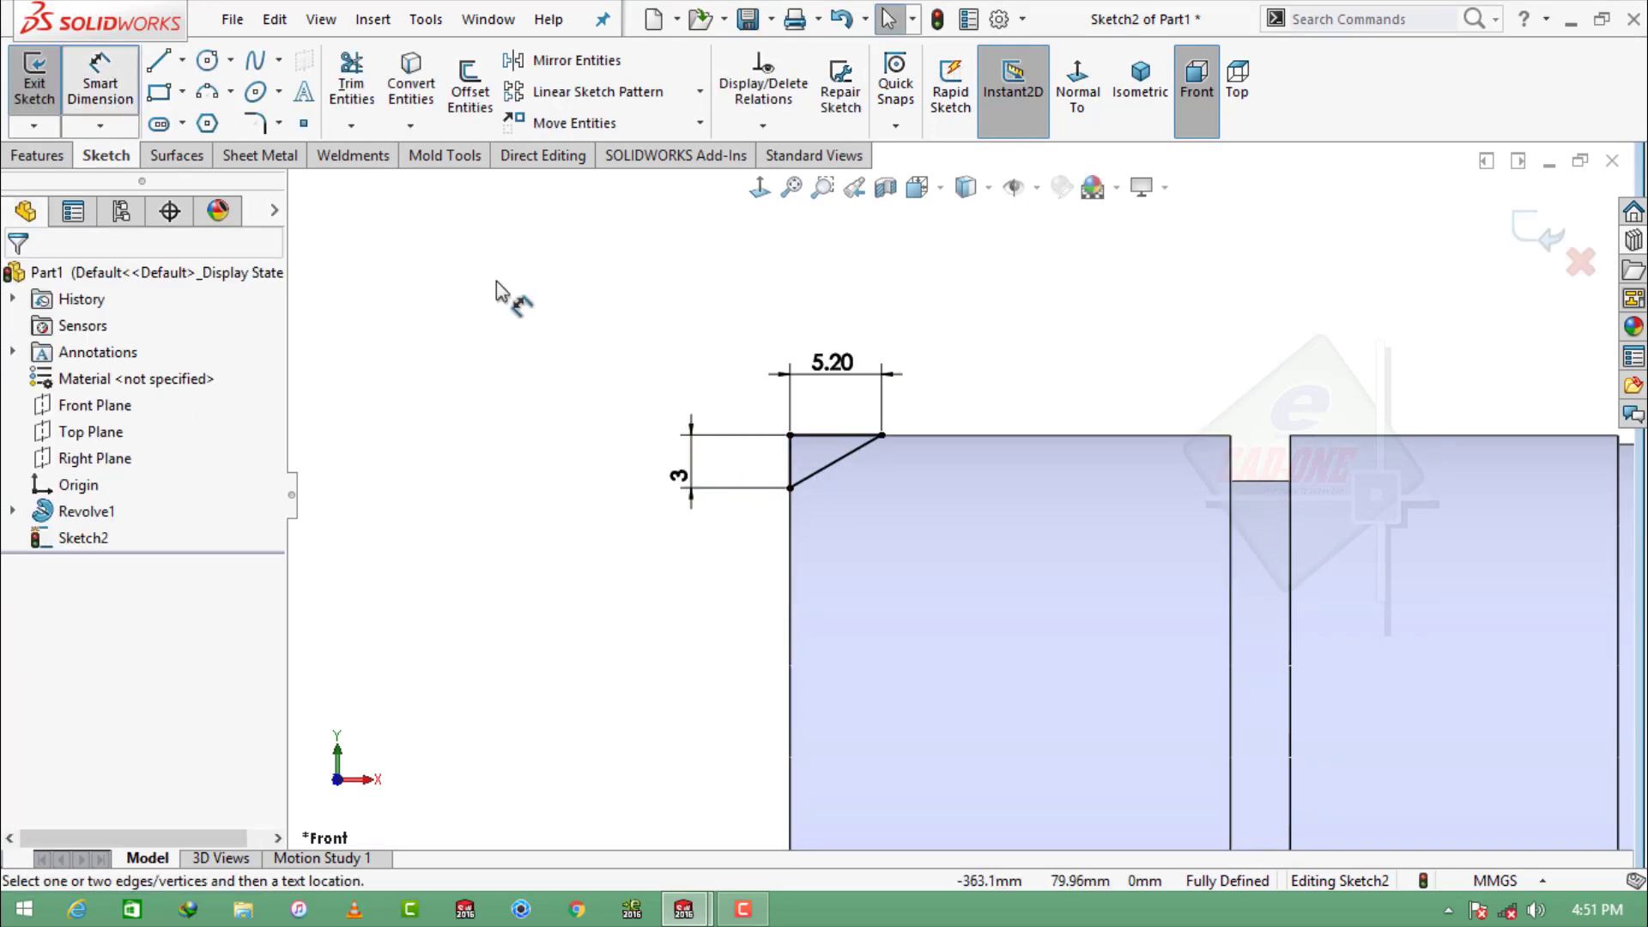
# Check the angle between the end triangle's sloped line and its vertical leg without placing a dimension.
pyautogui.click(831, 464)
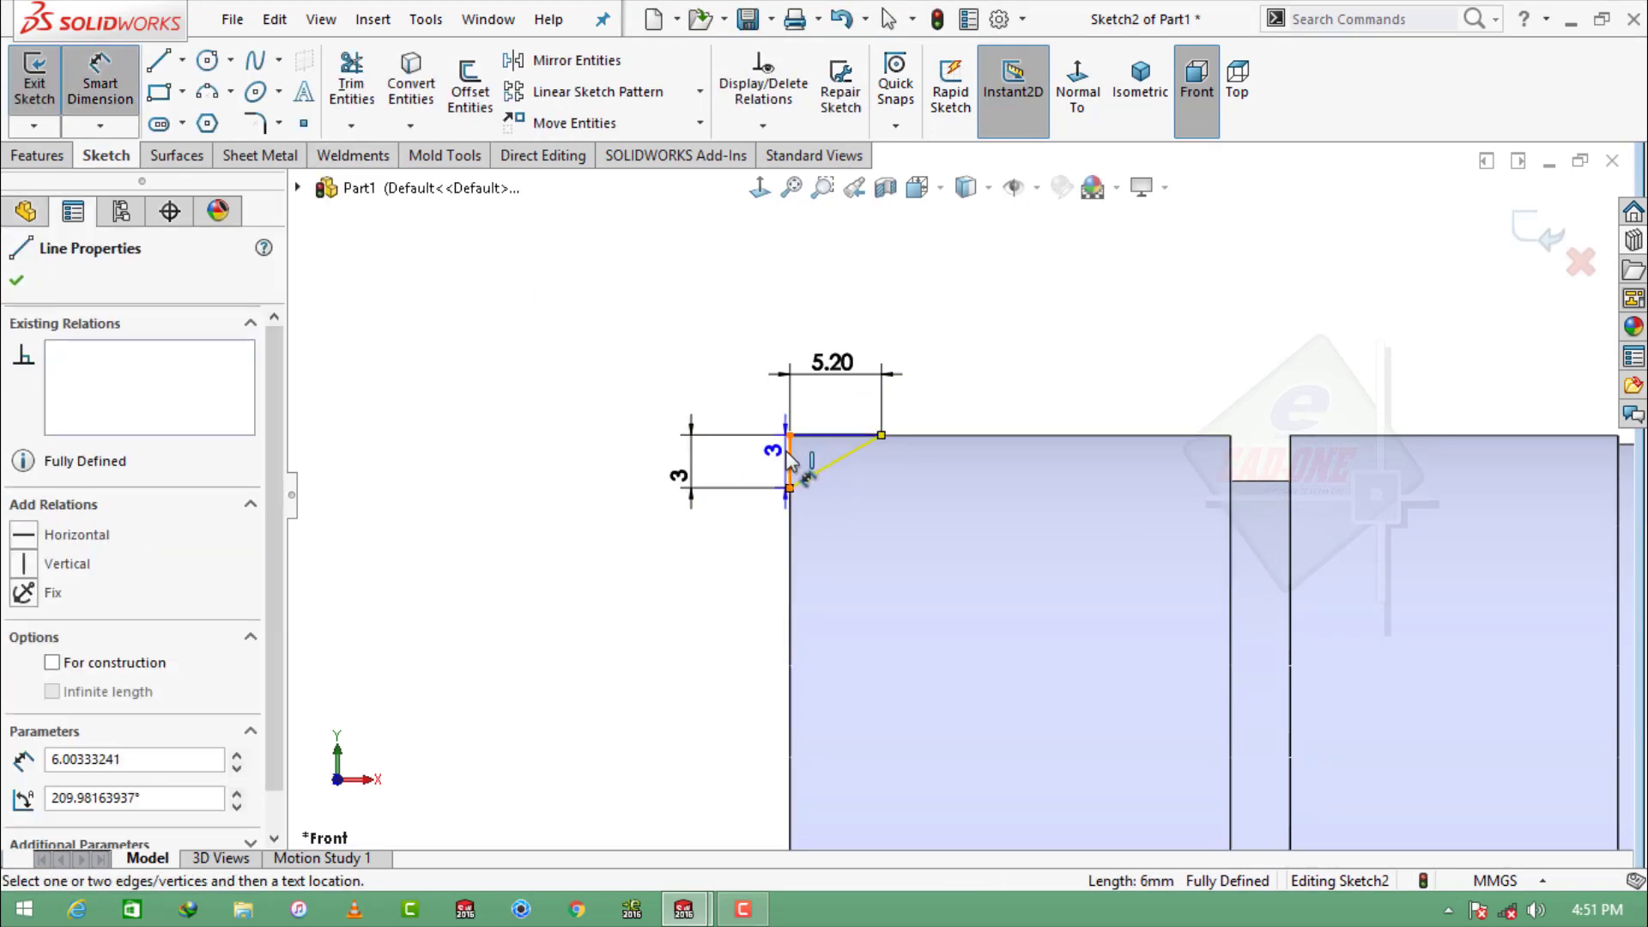
pyautogui.click(787, 453)
pyautogui.press('Escape')
pyautogui.press('Escape')
# Revolve-cut both triangular regions 360° about the centerline with a Blind end condition and Thin Feature turned off.
pyautogui.scroll(4, 763, 530)
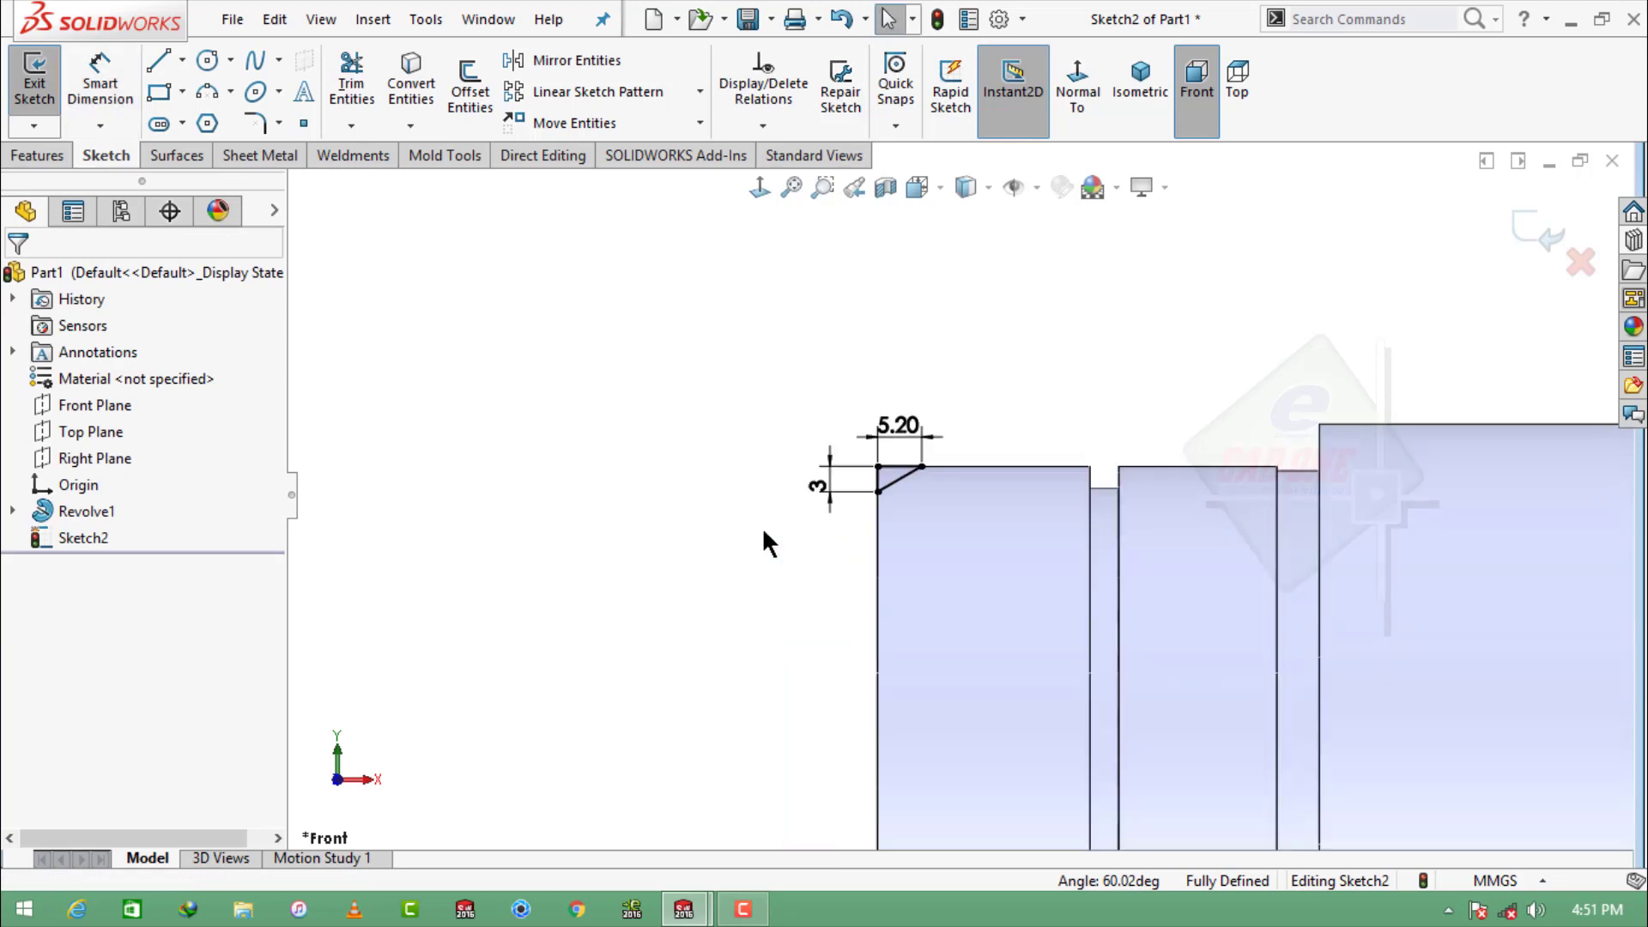
pyautogui.scroll(3, 763, 531)
pyautogui.click(50, 156)
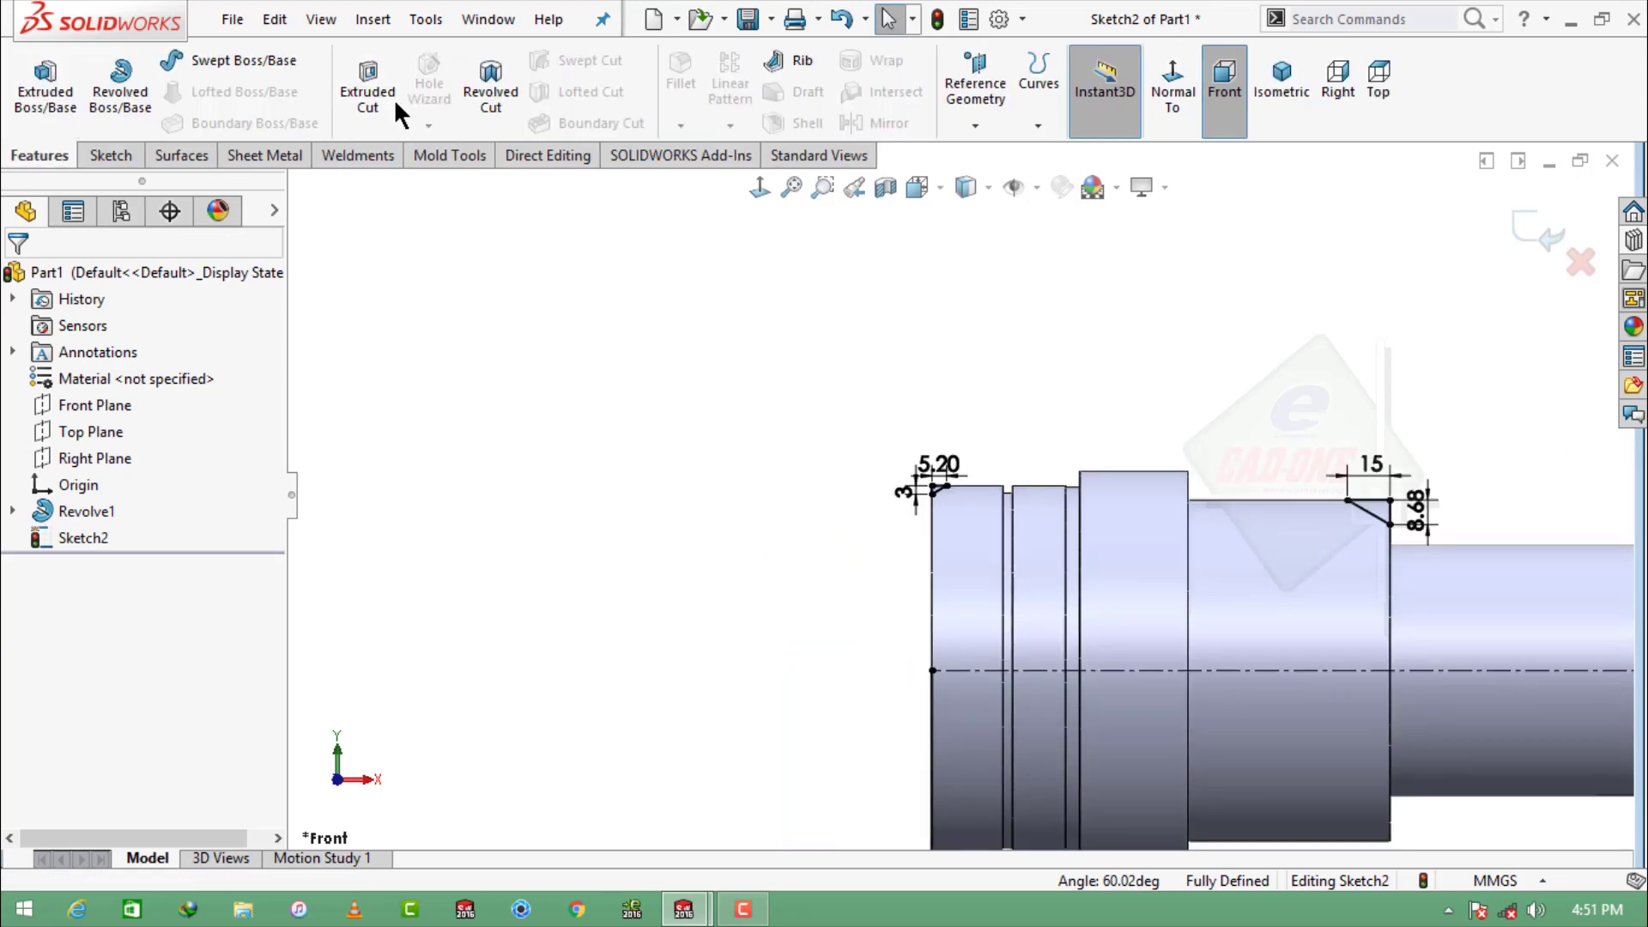
pyautogui.click(499, 89)
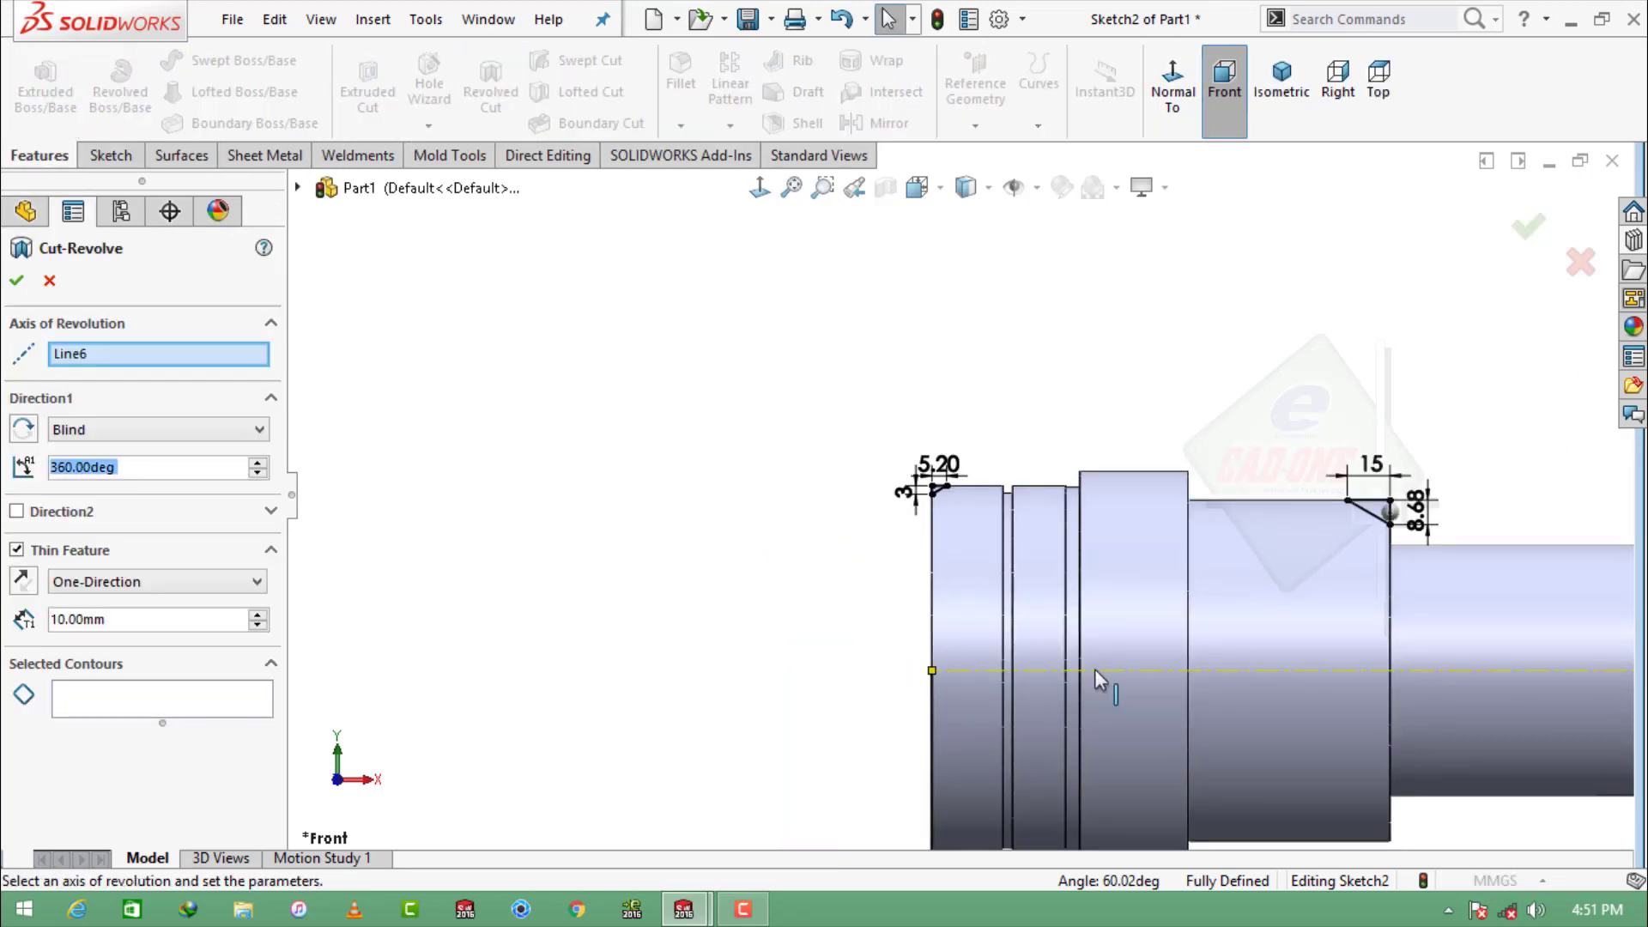
pyautogui.click(16, 550)
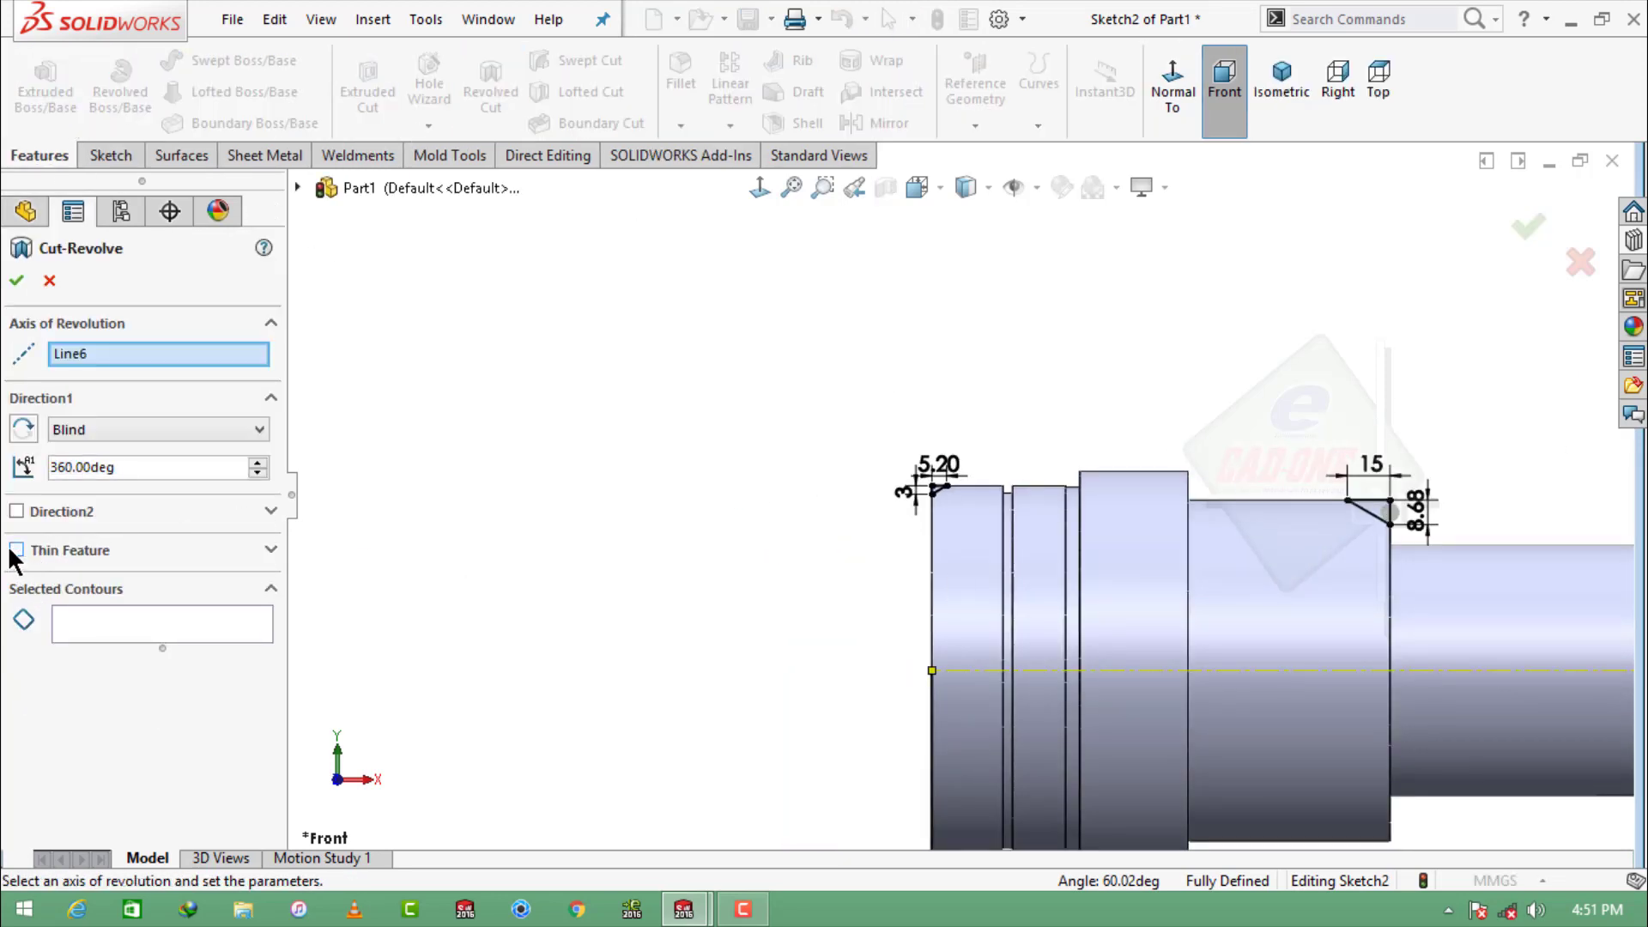
pyautogui.click(1127, 671)
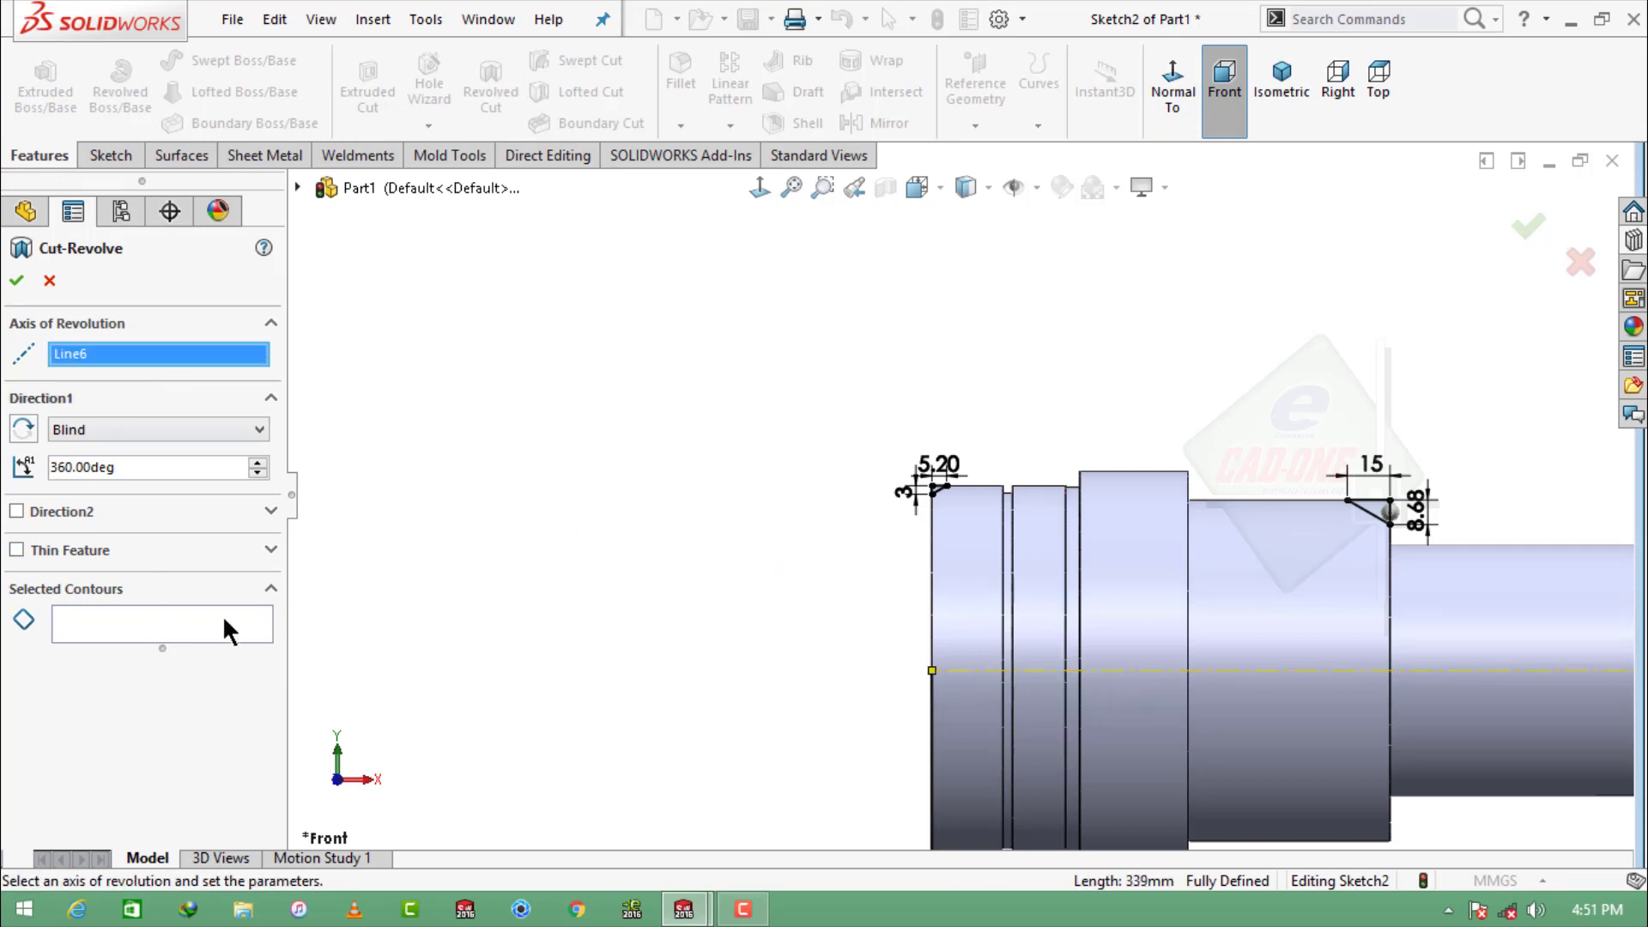
pyautogui.click(227, 624)
pyautogui.scroll(-5, 1432, 545)
pyautogui.click(1170, 443)
pyautogui.scroll(3, 944, 472)
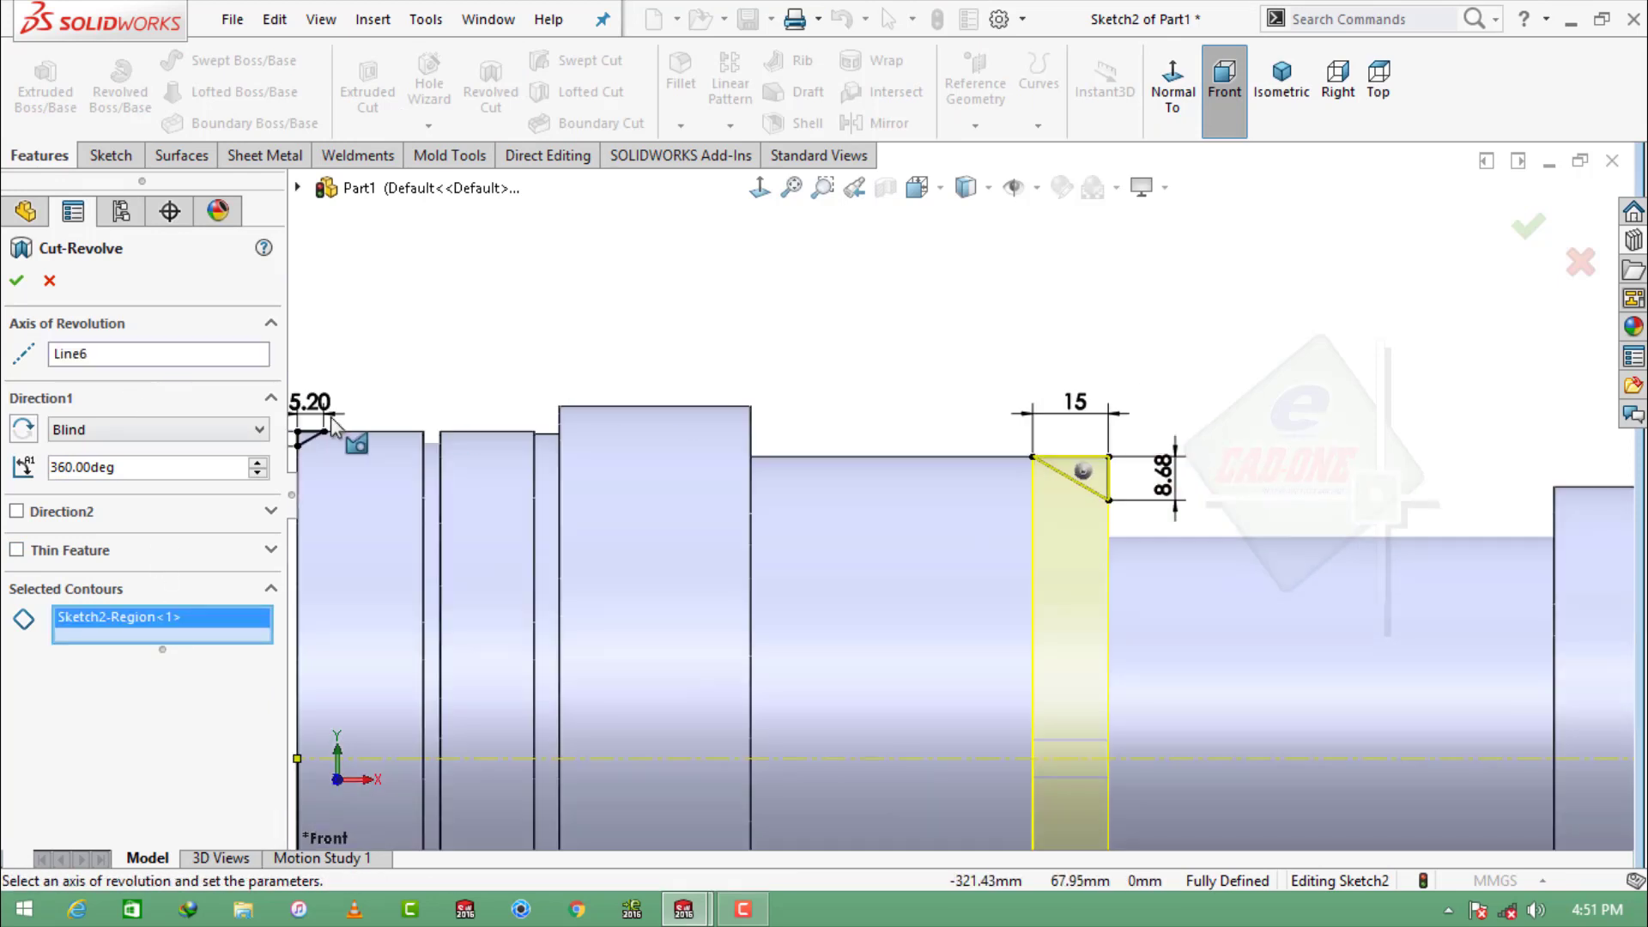
pyautogui.scroll(-4, 540, 502)
pyautogui.click(521, 485)
pyautogui.click(16, 281)
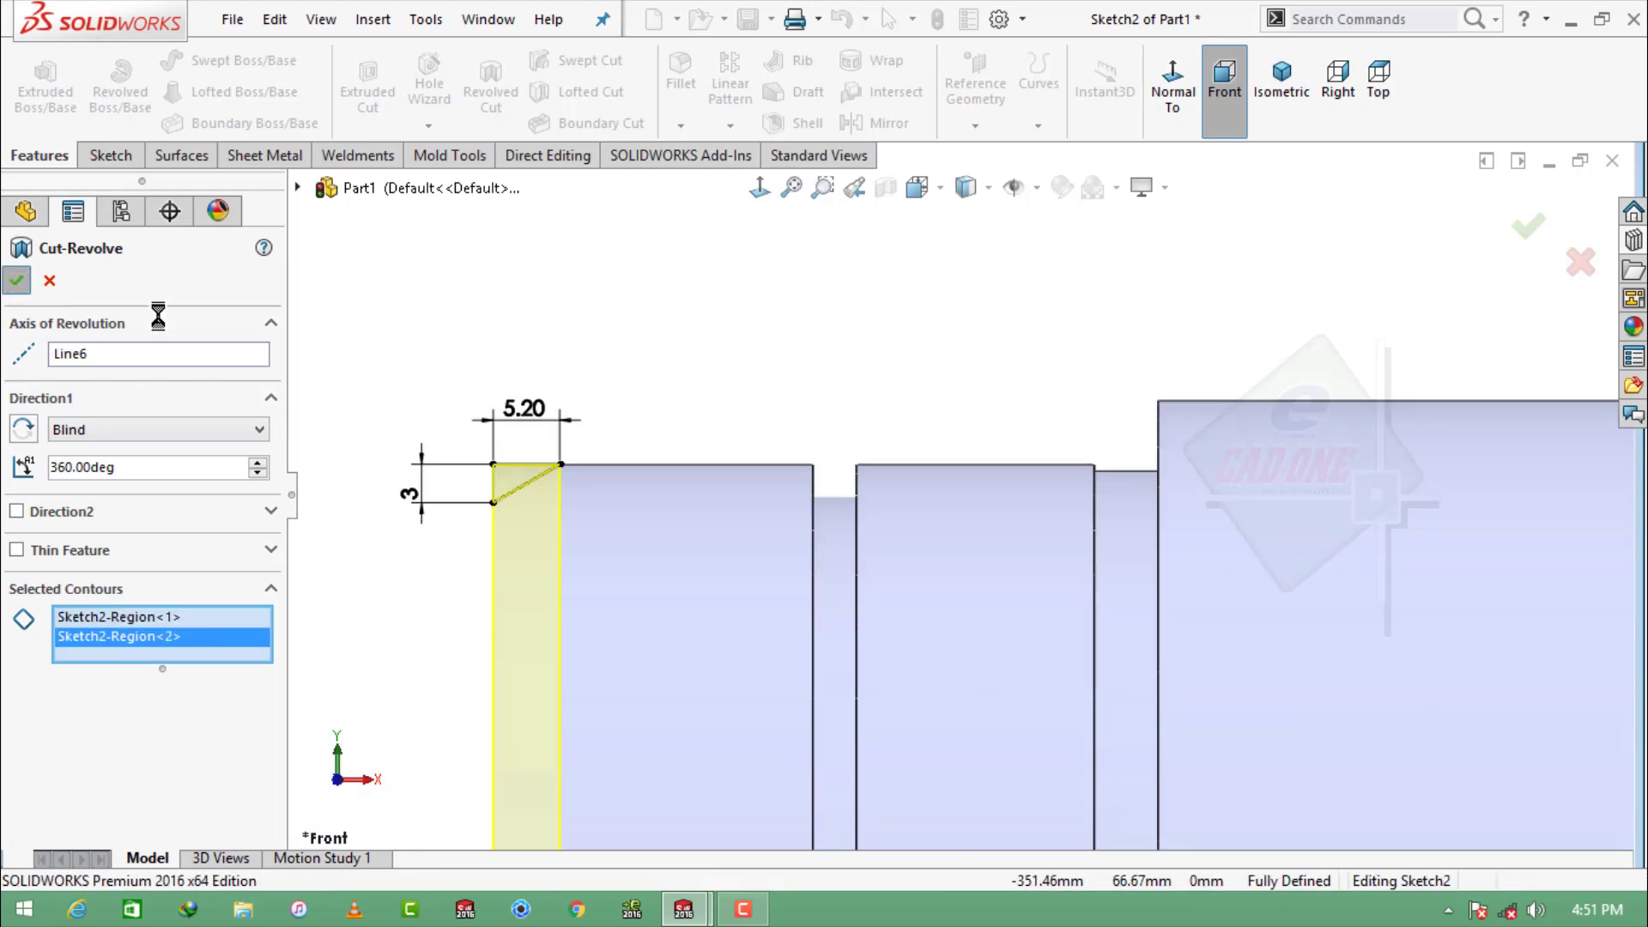
# Chamfer the outer edge of the small end face by 1.6 mm at 45°.
pyautogui.scroll(3, 812, 412)
pyautogui.moveTo(1236, 549); pyautogui.dragTo(1234, 480, button='middle')
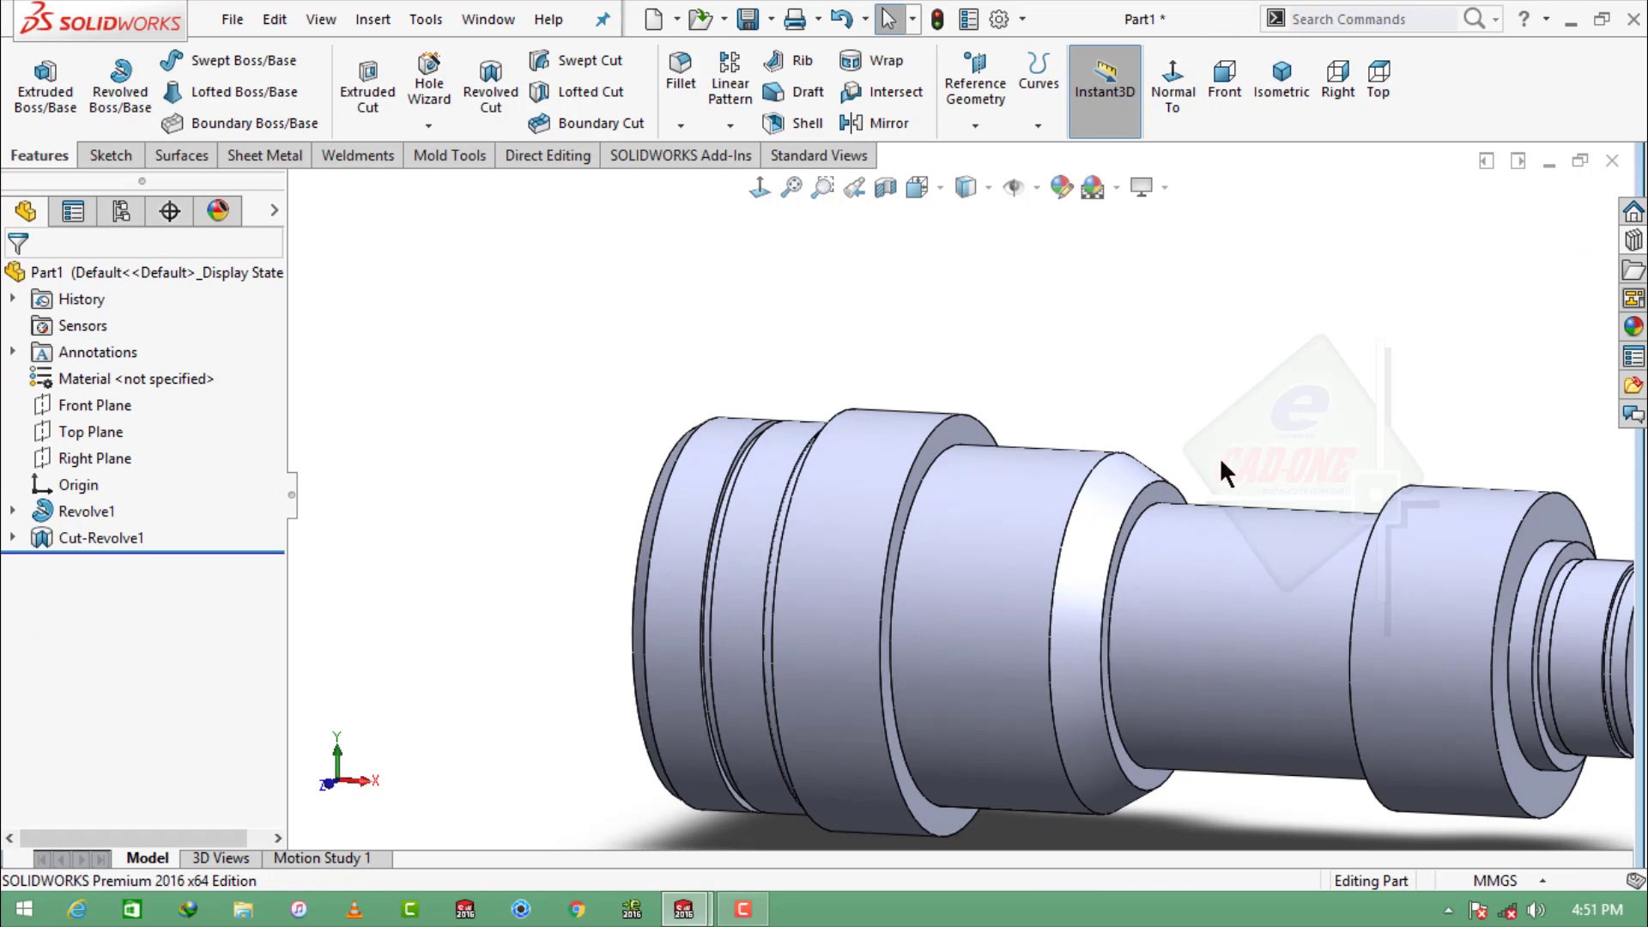
pyautogui.hotkey('ctrl', '7')
pyautogui.click(680, 125)
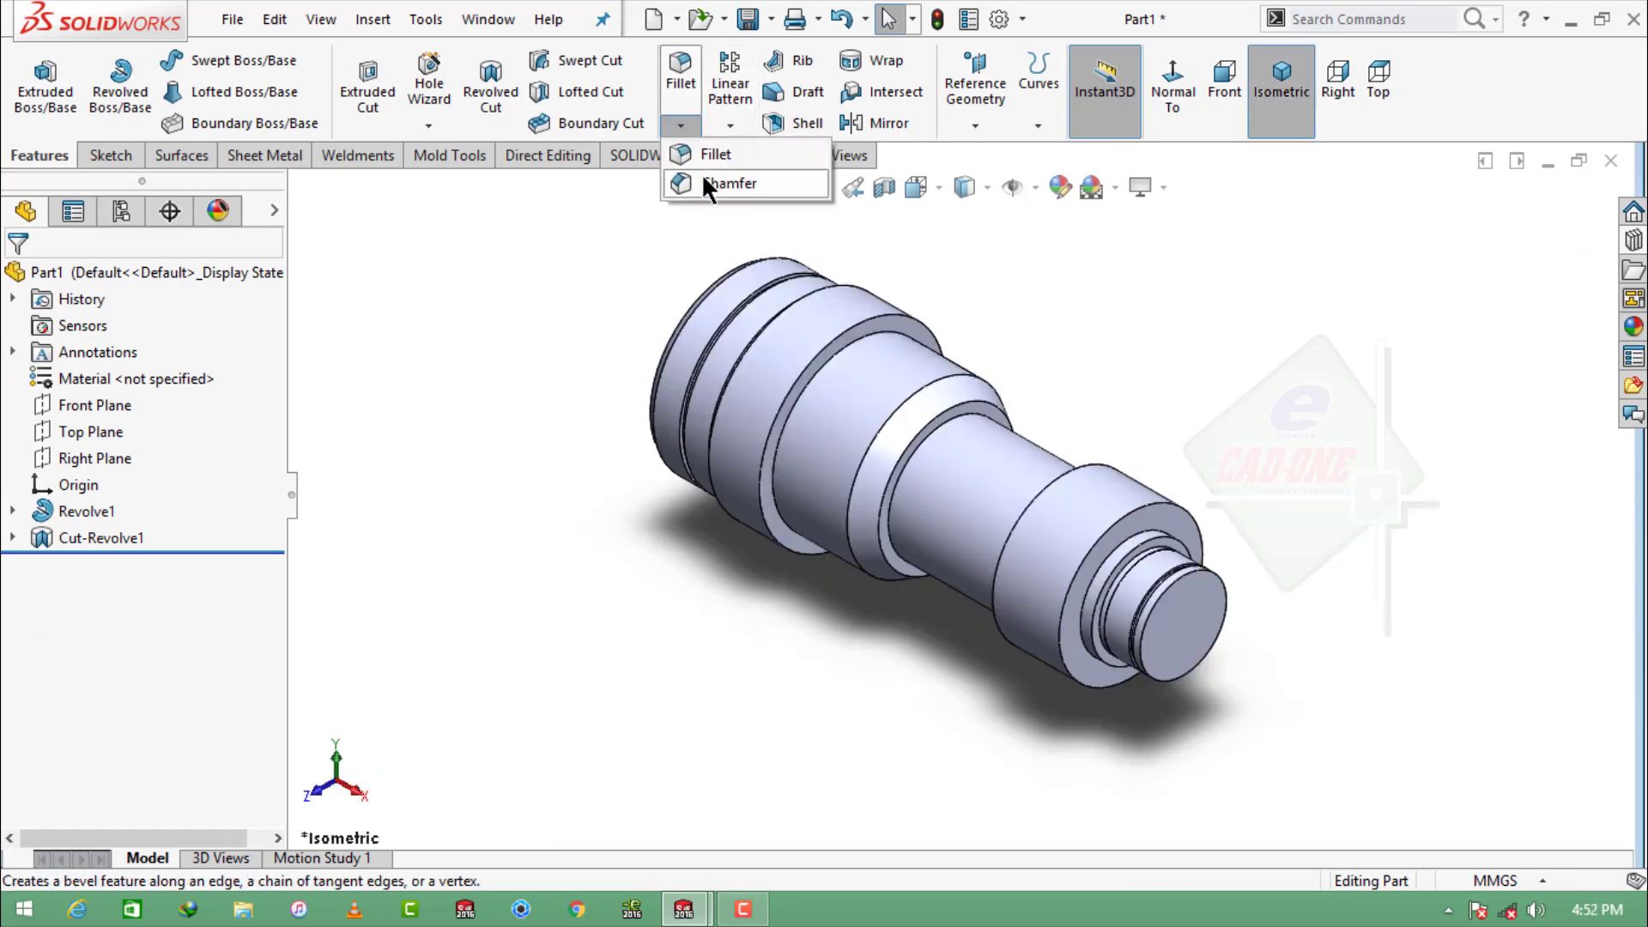
pyautogui.click(704, 176)
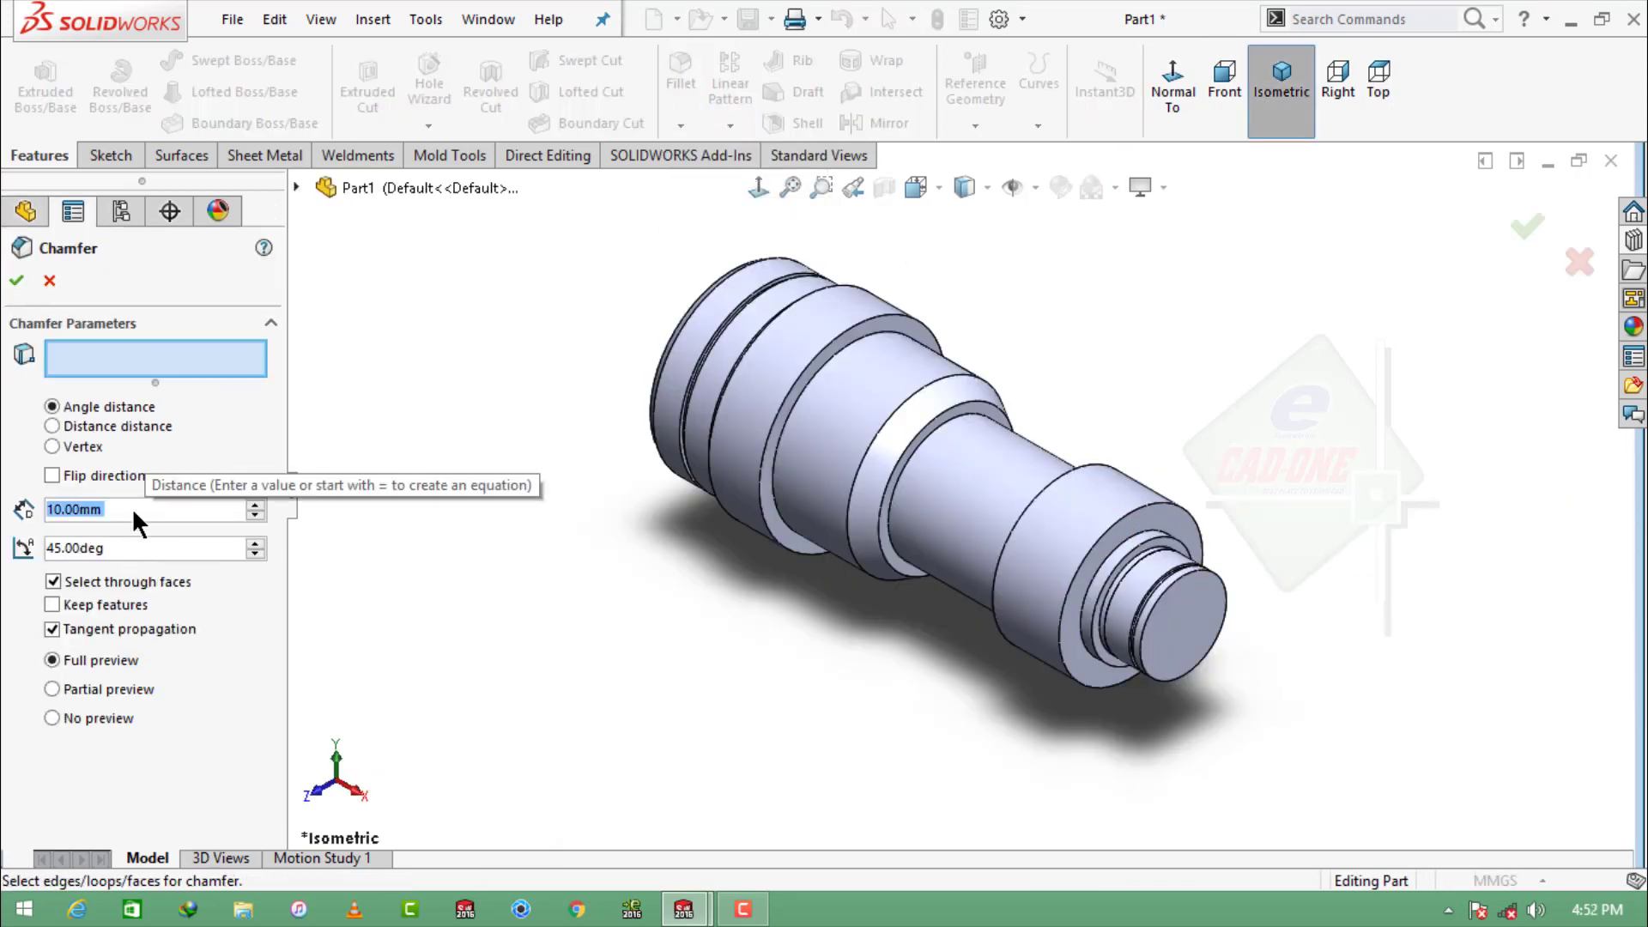
pyautogui.write('1.6')
pyautogui.press('Return')
pyautogui.scroll(-5, 1206, 633)
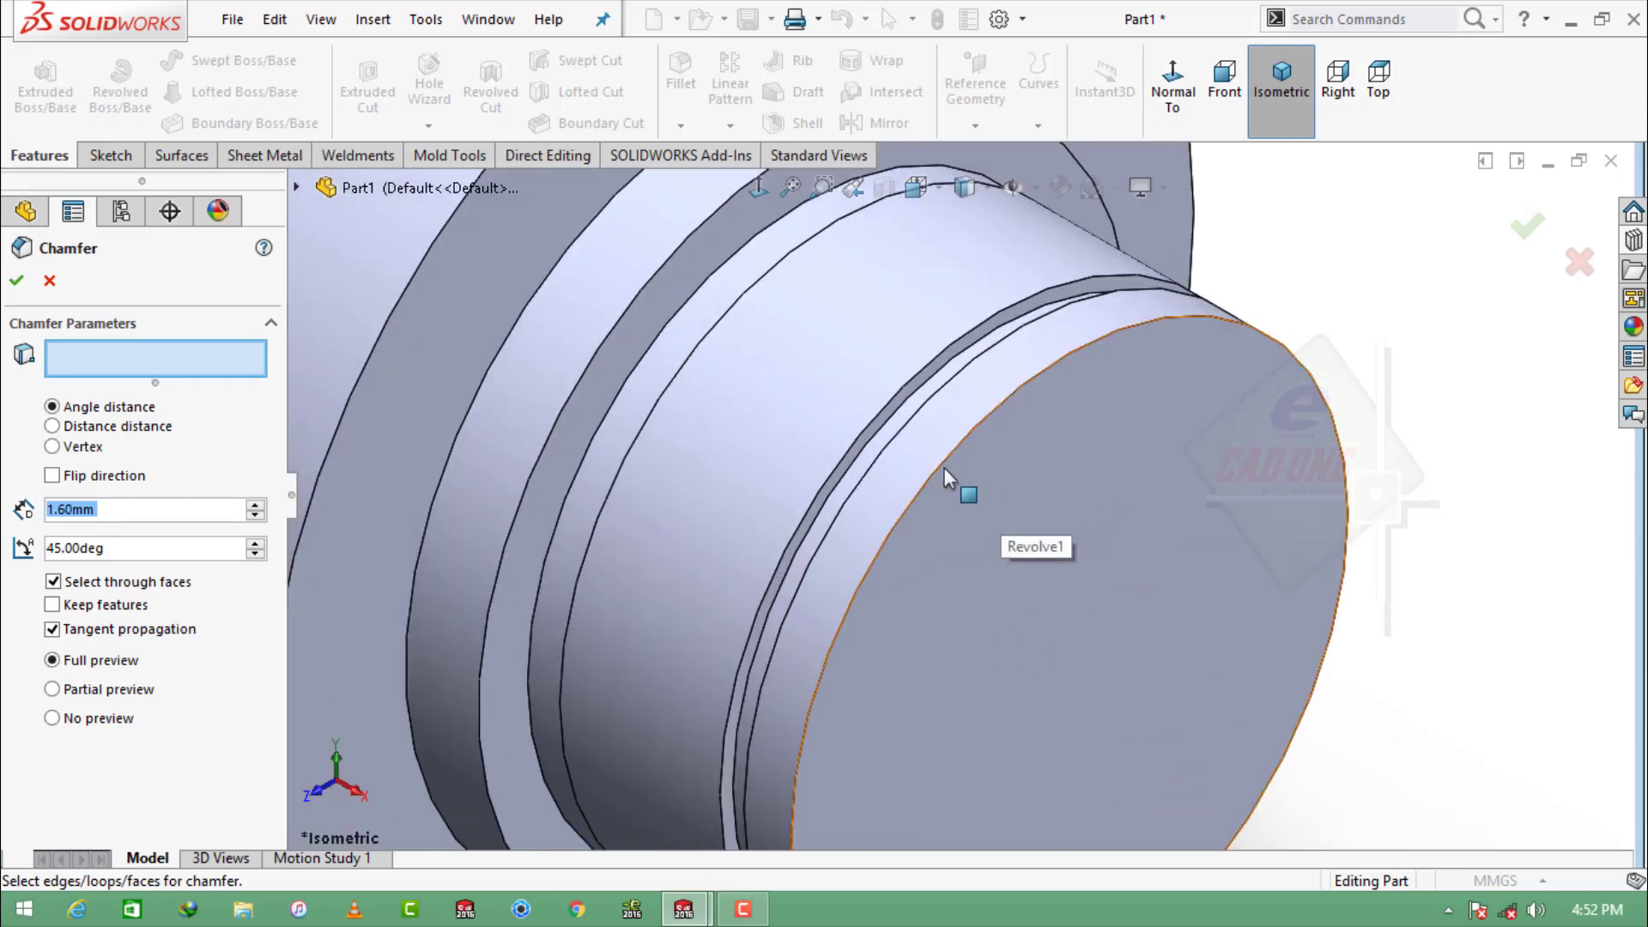
pyautogui.click(953, 471)
pyautogui.click(16, 281)
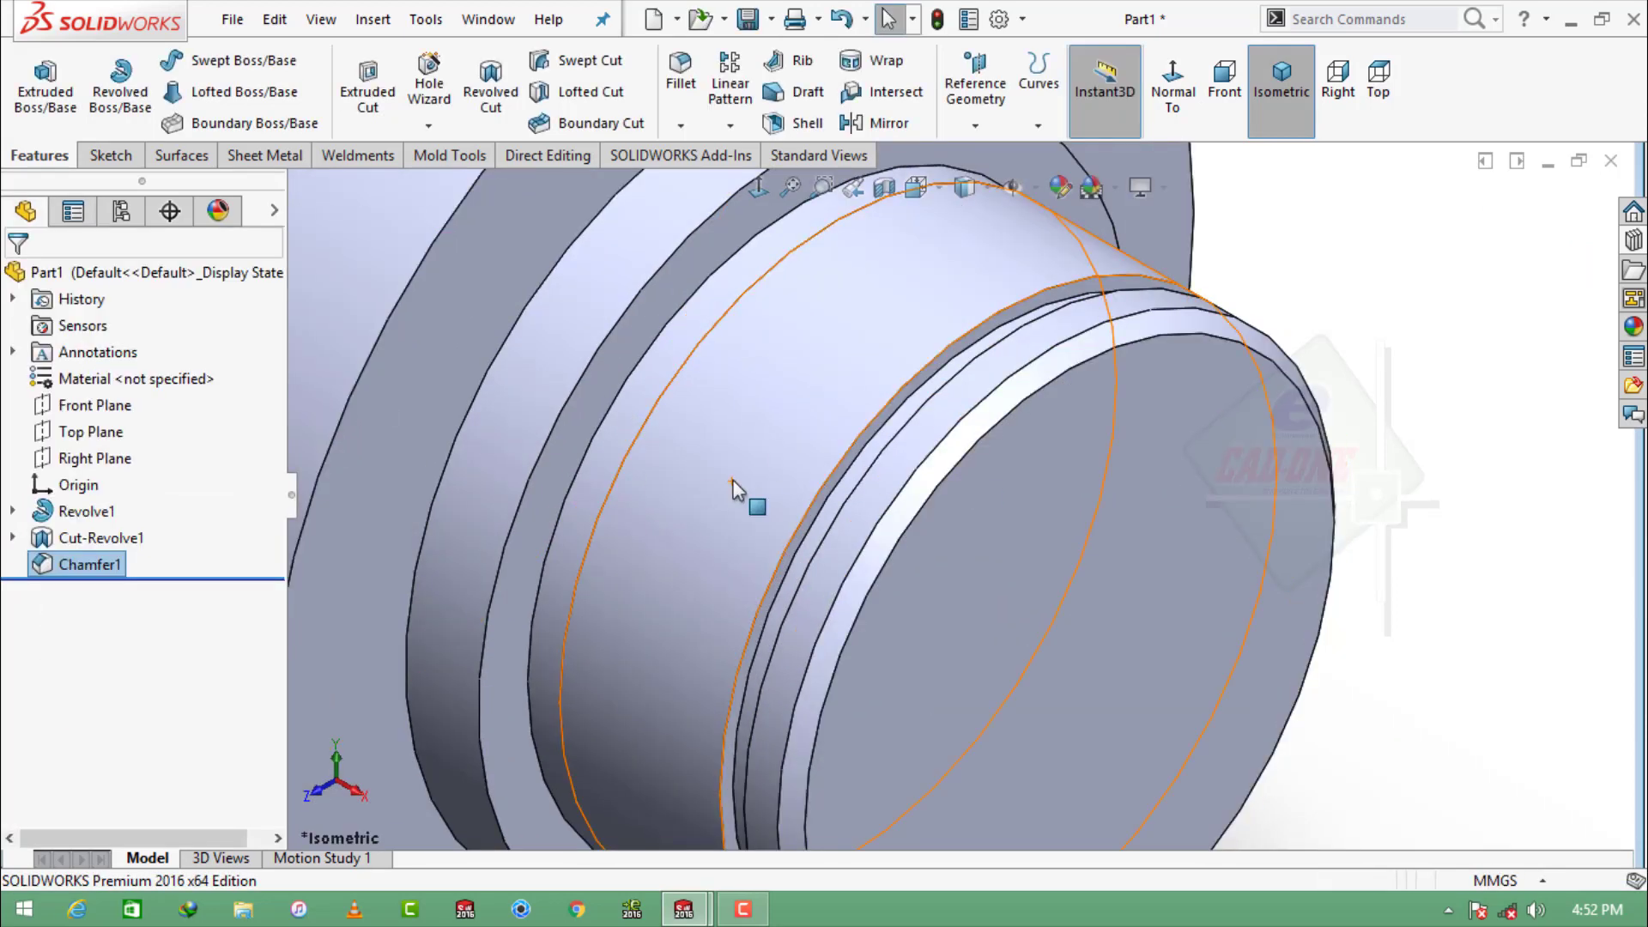
# Chamfer both outer edges of the collar nearest the small end by 2 mm at 45°.
pyautogui.scroll(6, 731, 487)
pyautogui.click(1186, 482)
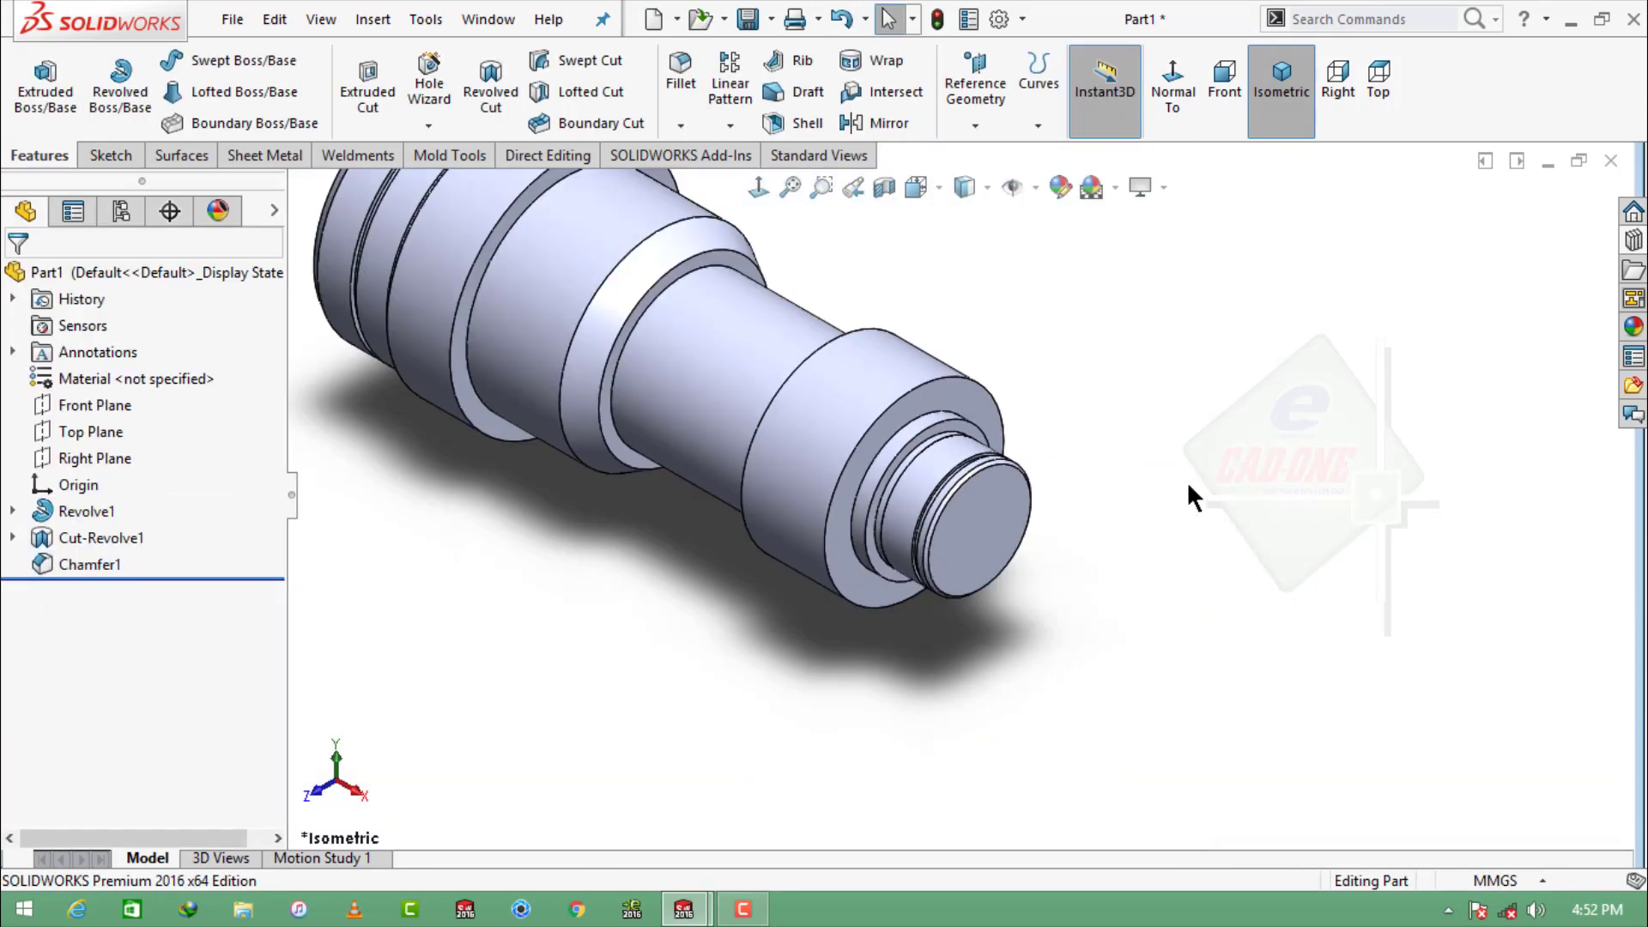
pyautogui.click(757, 196)
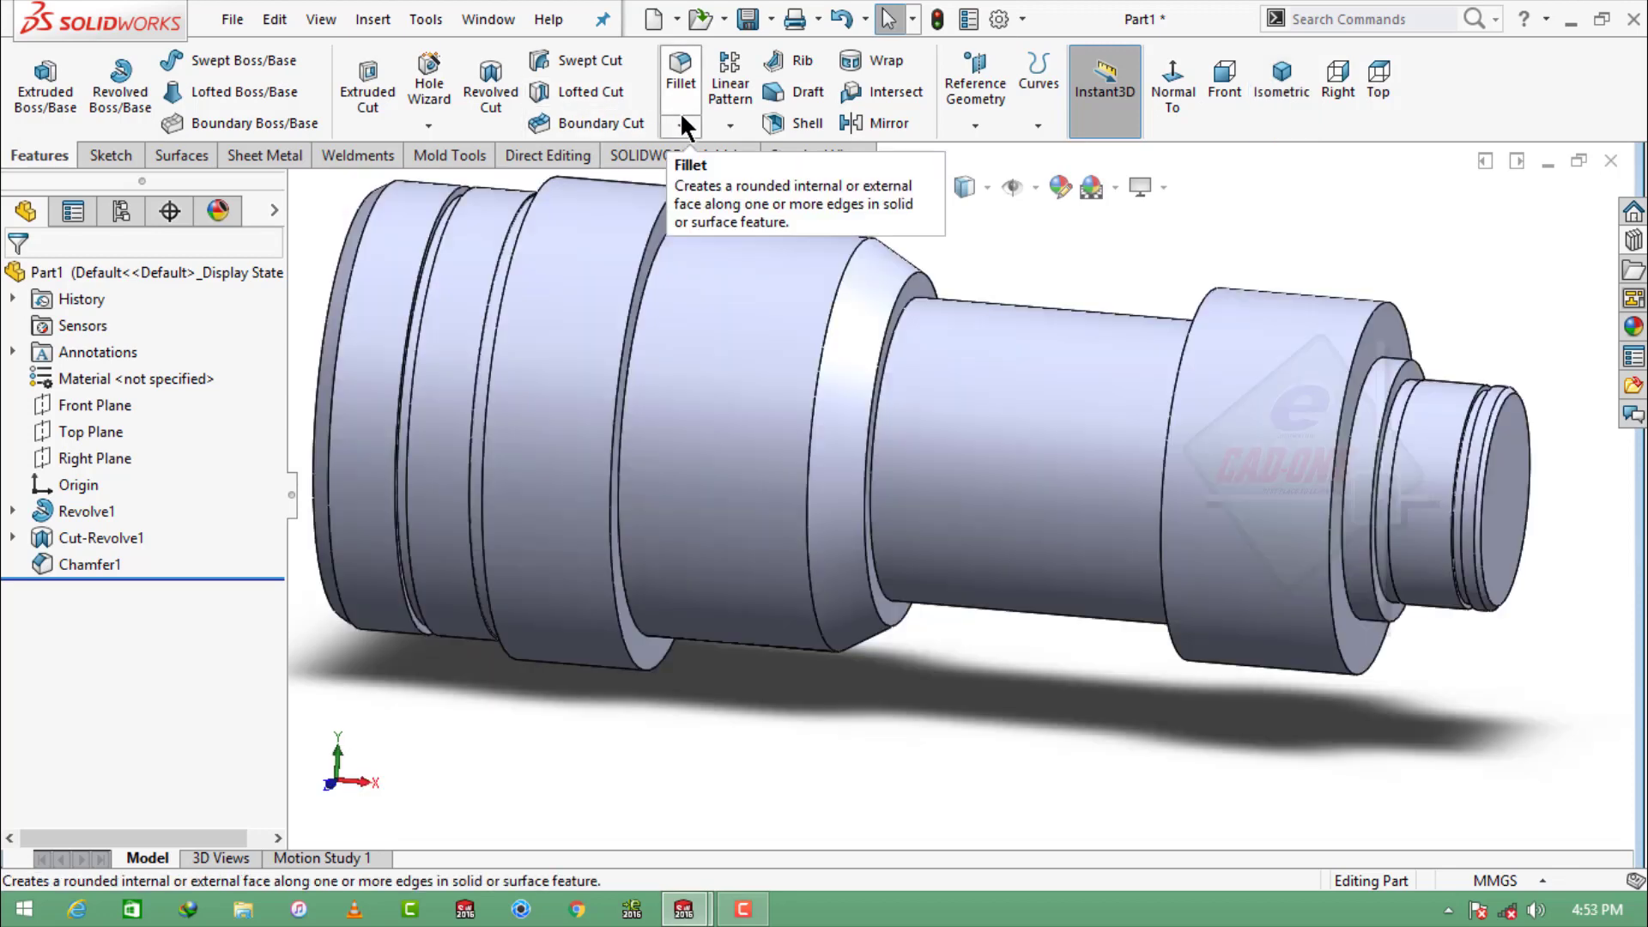
pyautogui.click(683, 120)
pyautogui.click(719, 180)
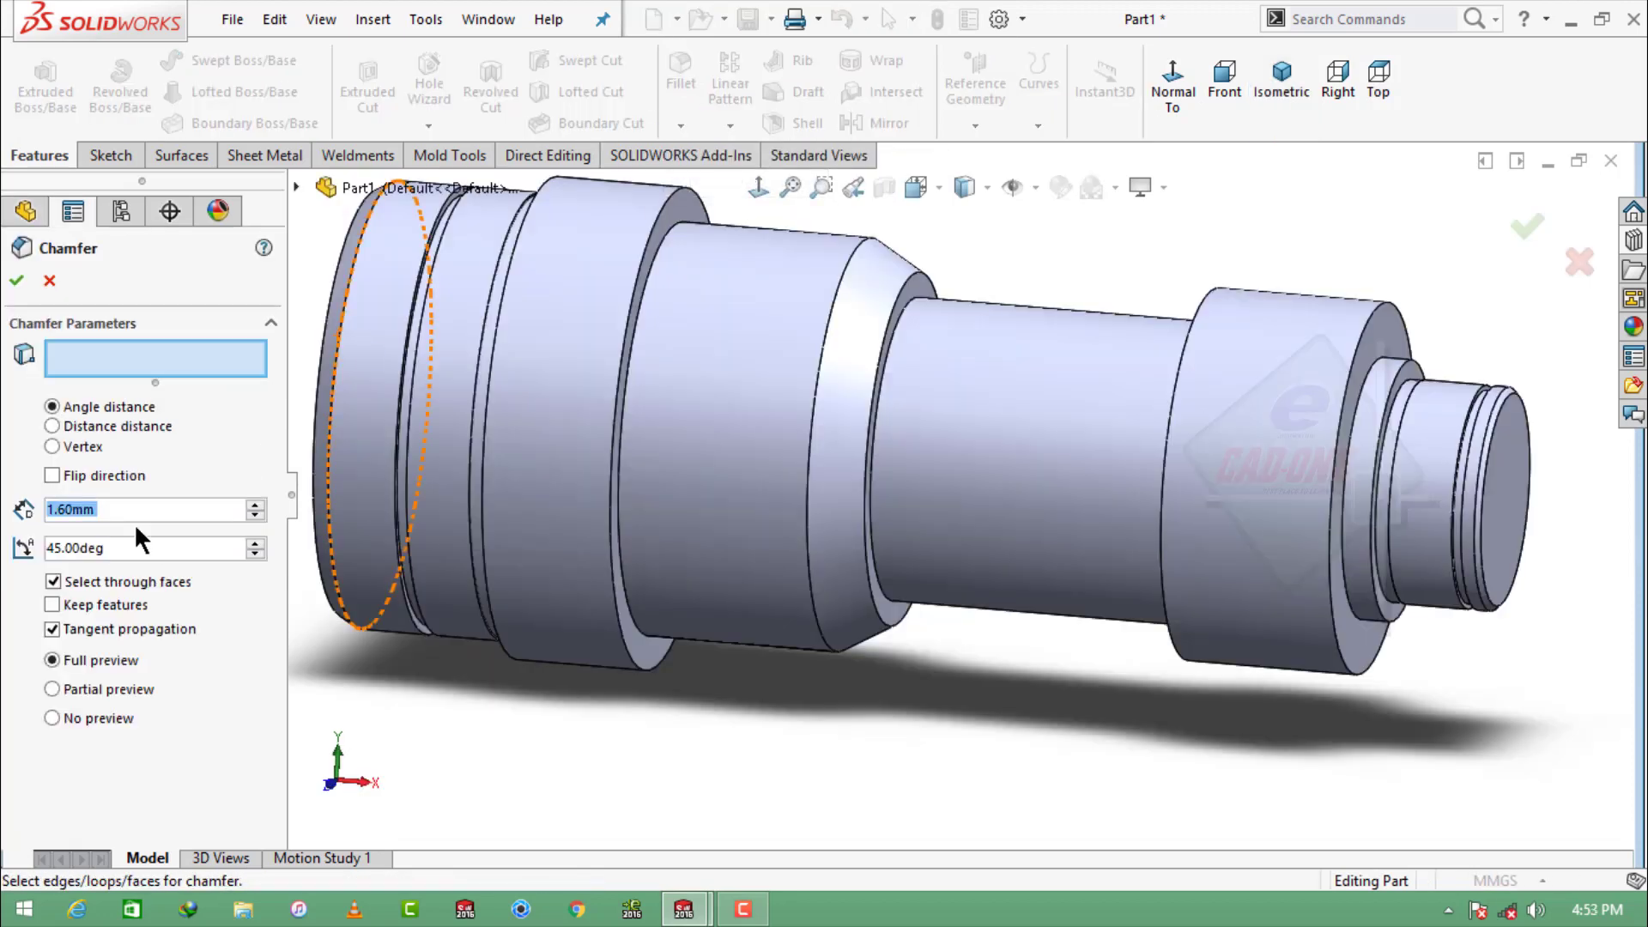
pyautogui.write('2')
pyautogui.press('Return')
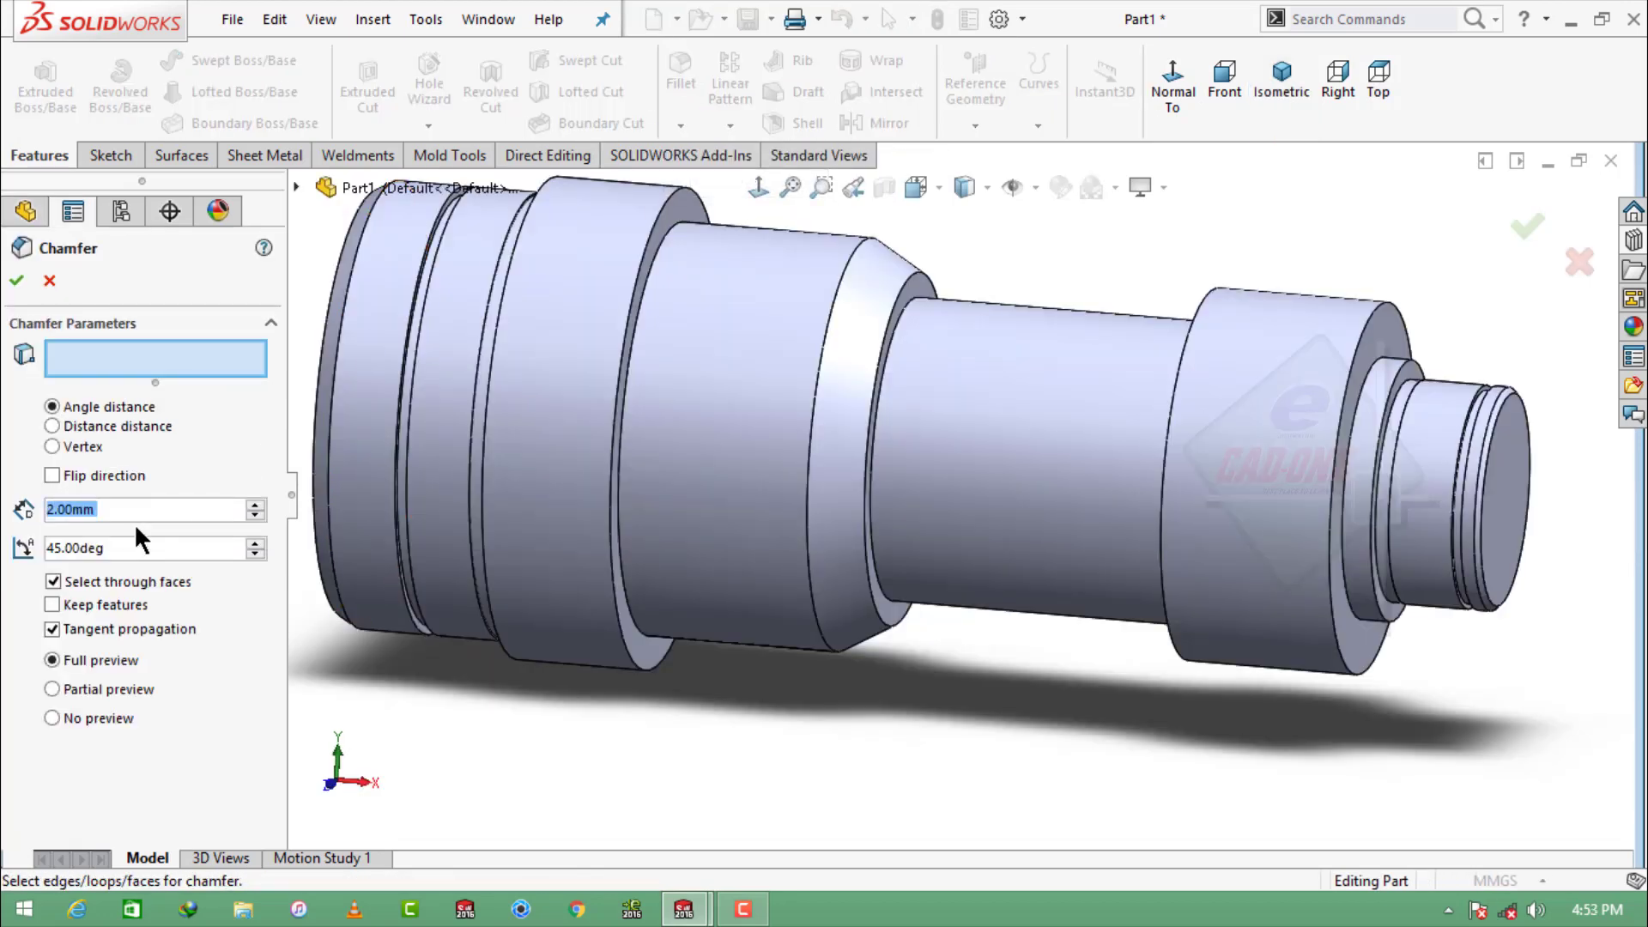
pyautogui.click(1377, 326)
pyautogui.click(1226, 326)
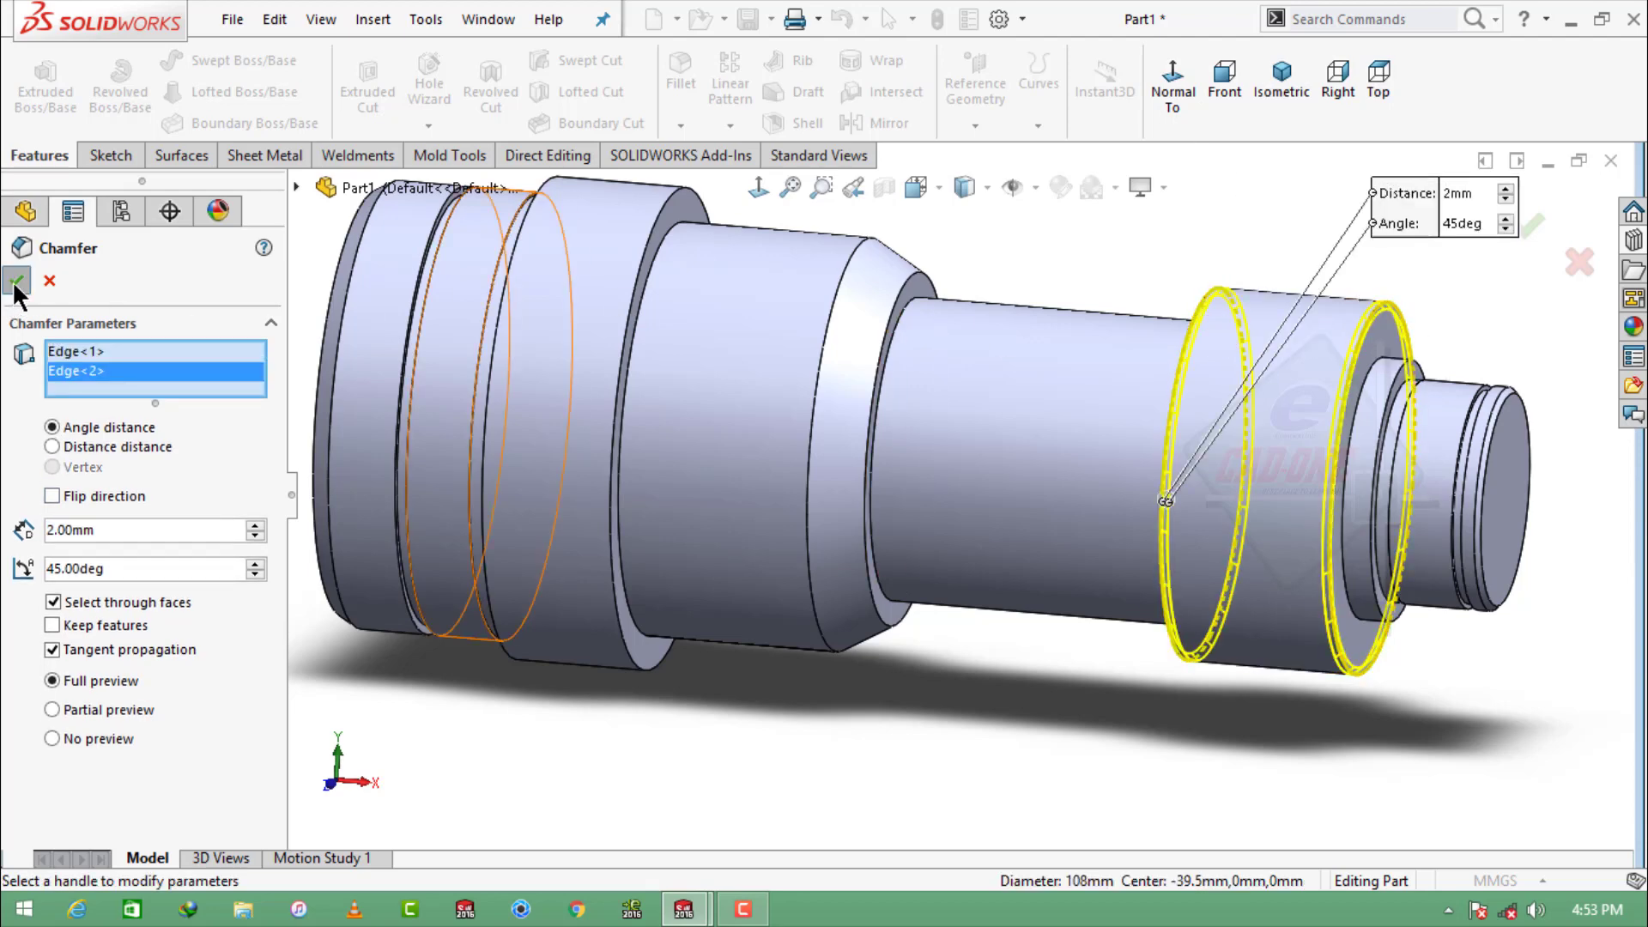
pyautogui.click(16, 281)
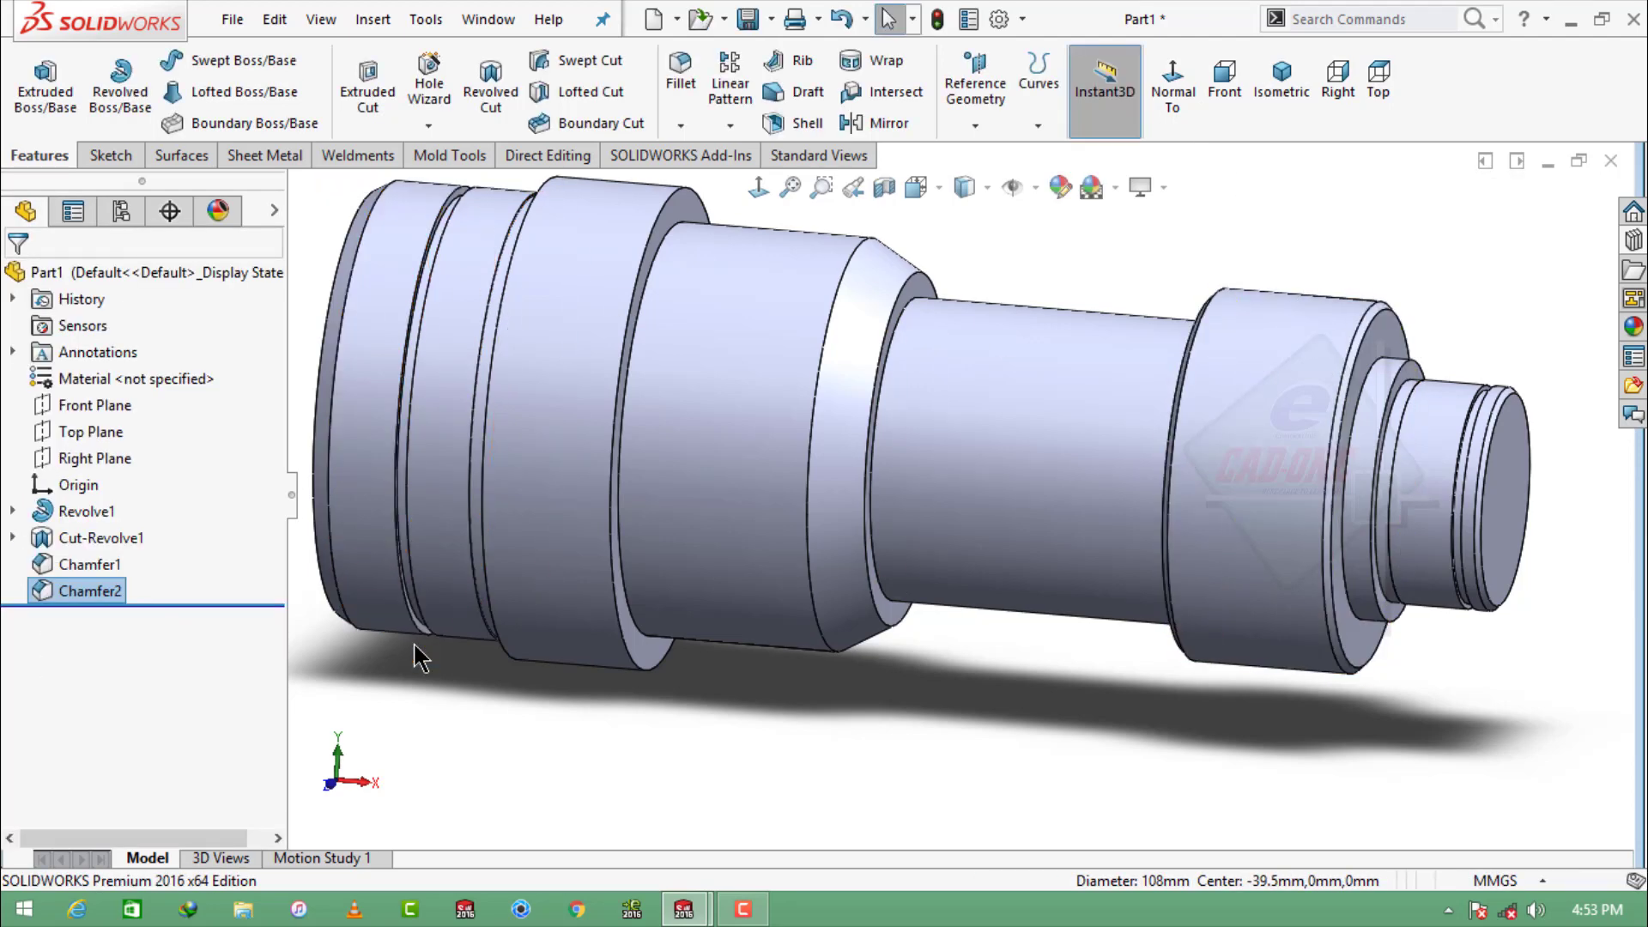
# Fillet the four inner shoulder edges, on both sides of the small-end collar, at the taper and at the largest collar, with a 3 mm radius.
pyautogui.click(680, 73)
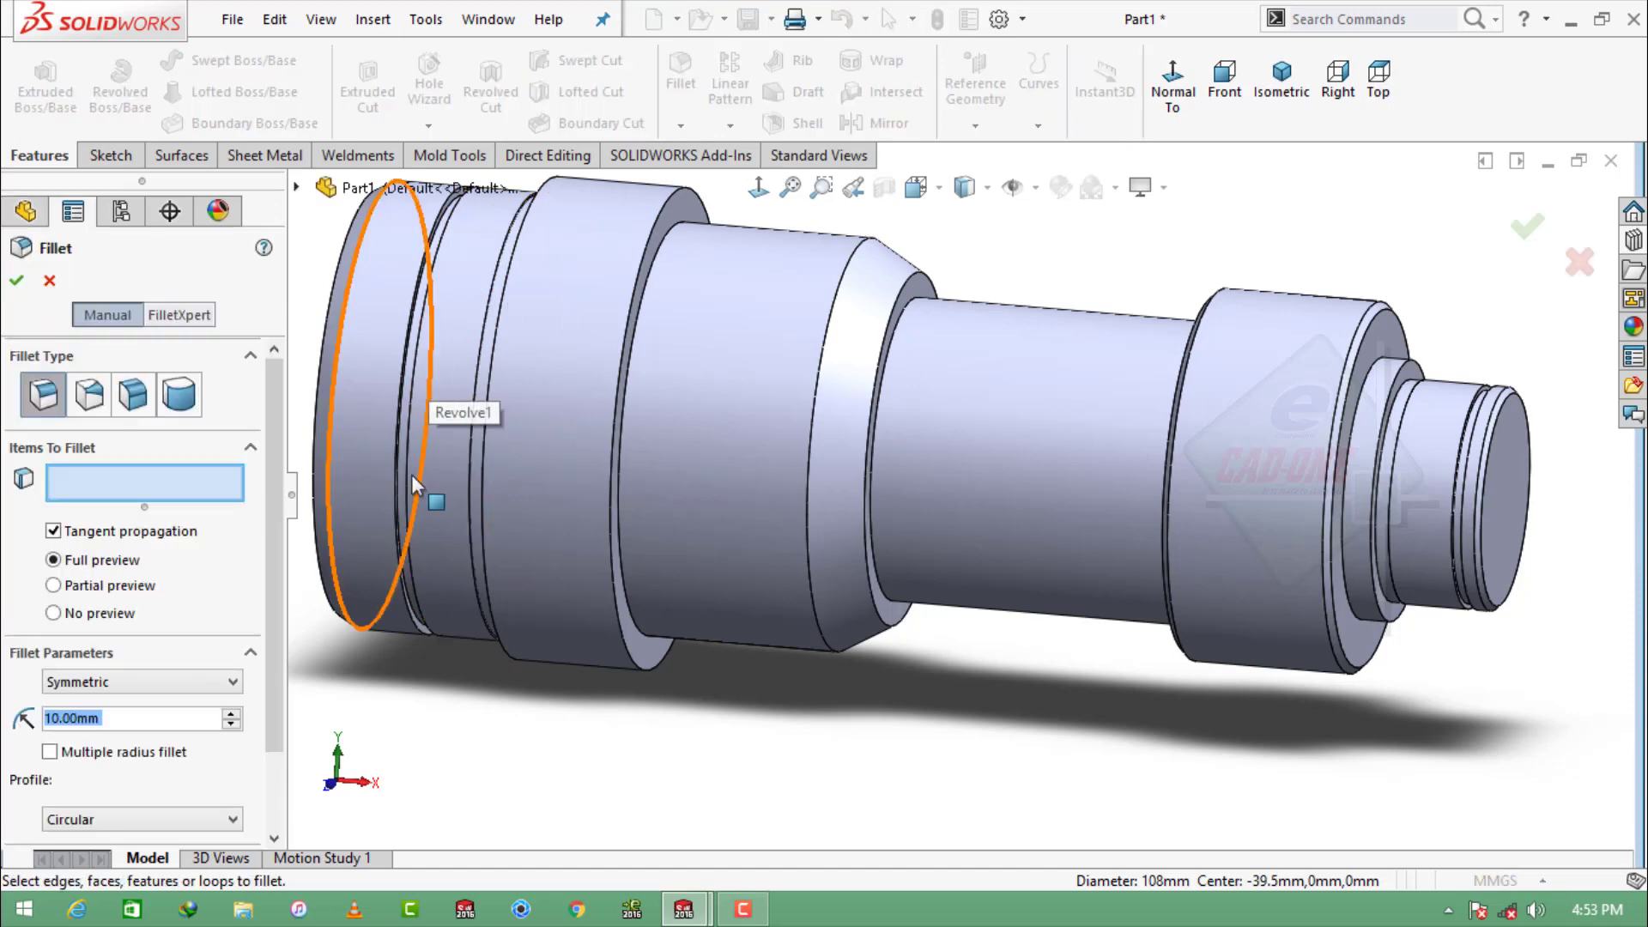
pyautogui.write('3')
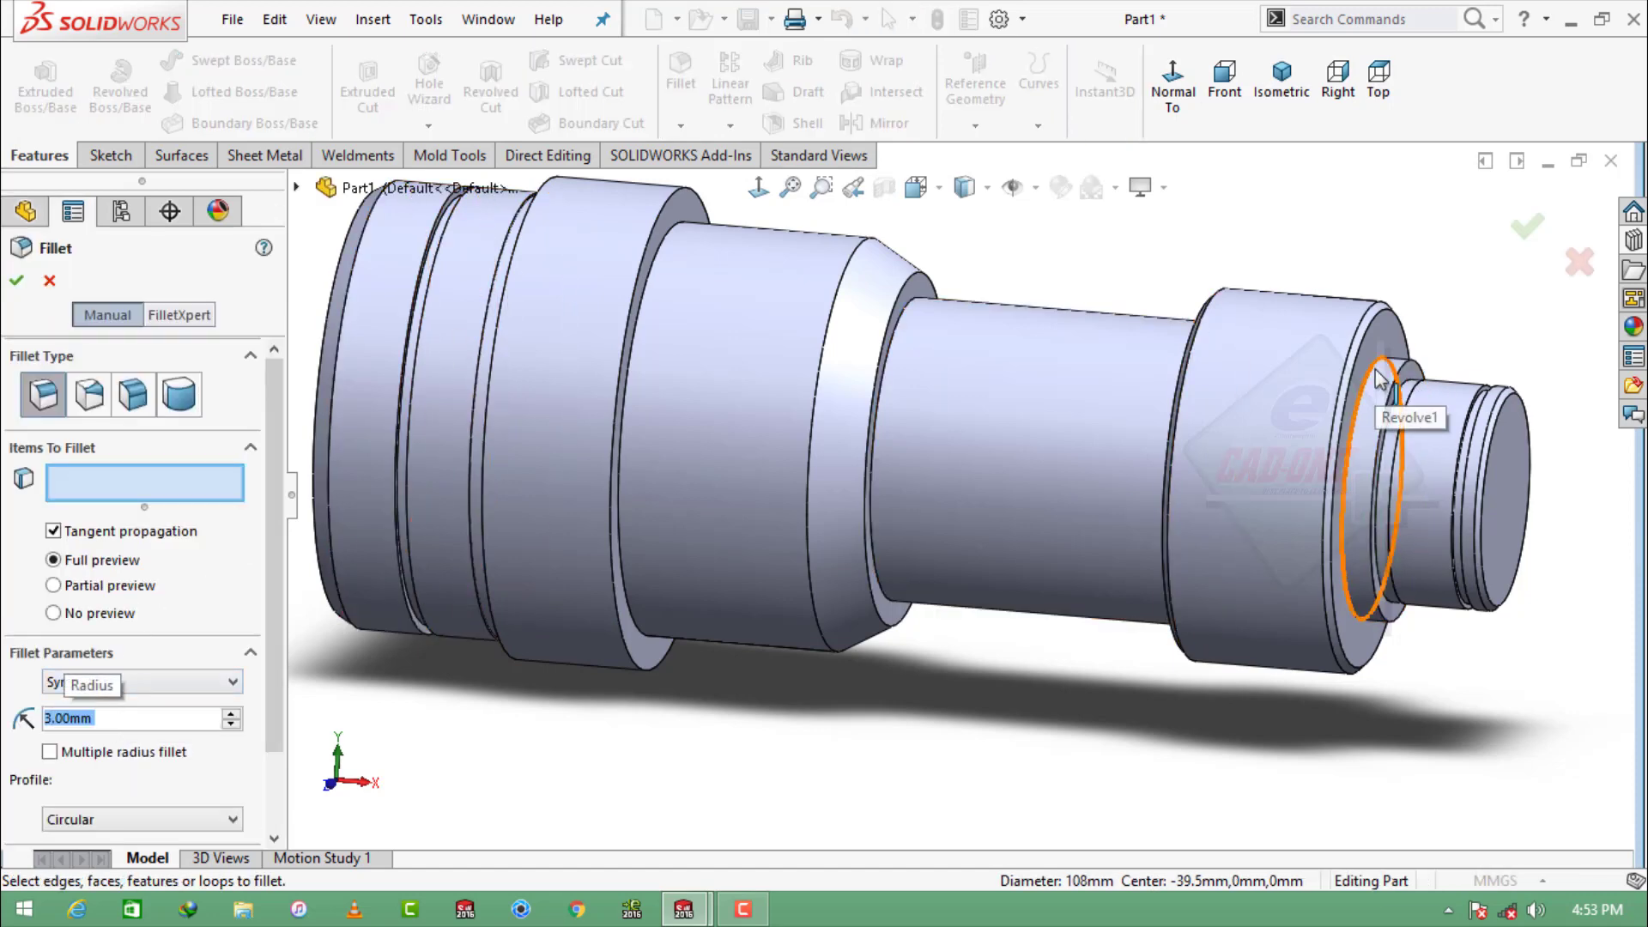
pyautogui.click(1412, 396)
pyautogui.moveTo(1245, 459); pyautogui.dragTo(1390, 417, button='middle')
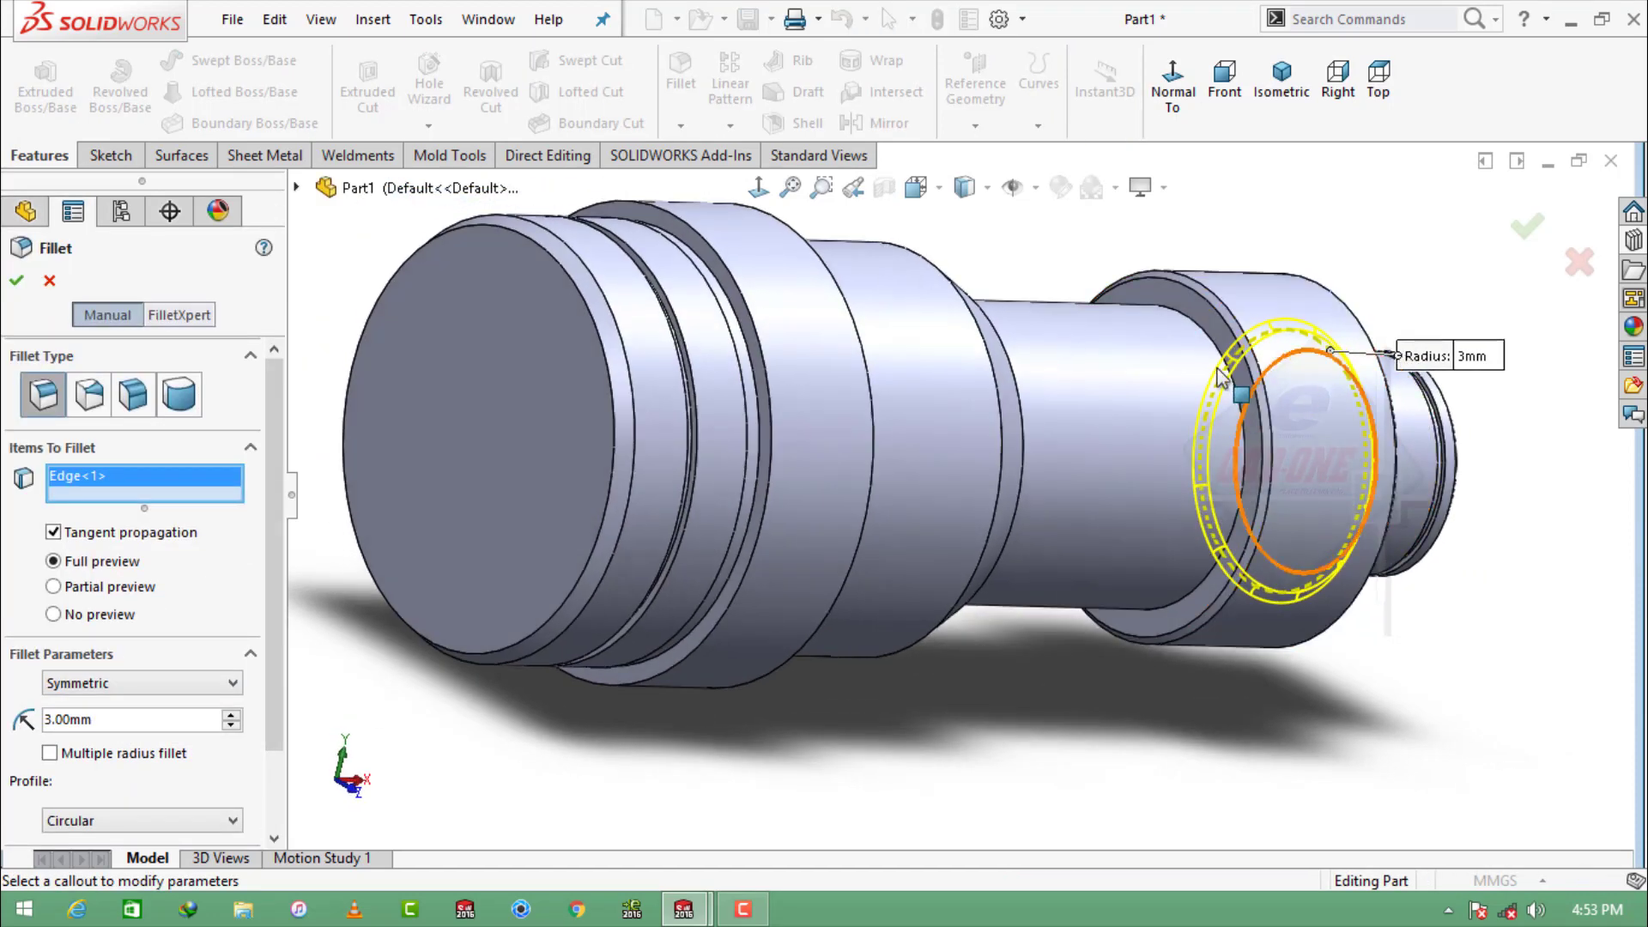
pyautogui.click(1211, 337)
pyautogui.moveTo(1201, 378); pyautogui.dragTo(901, 433, button='middle')
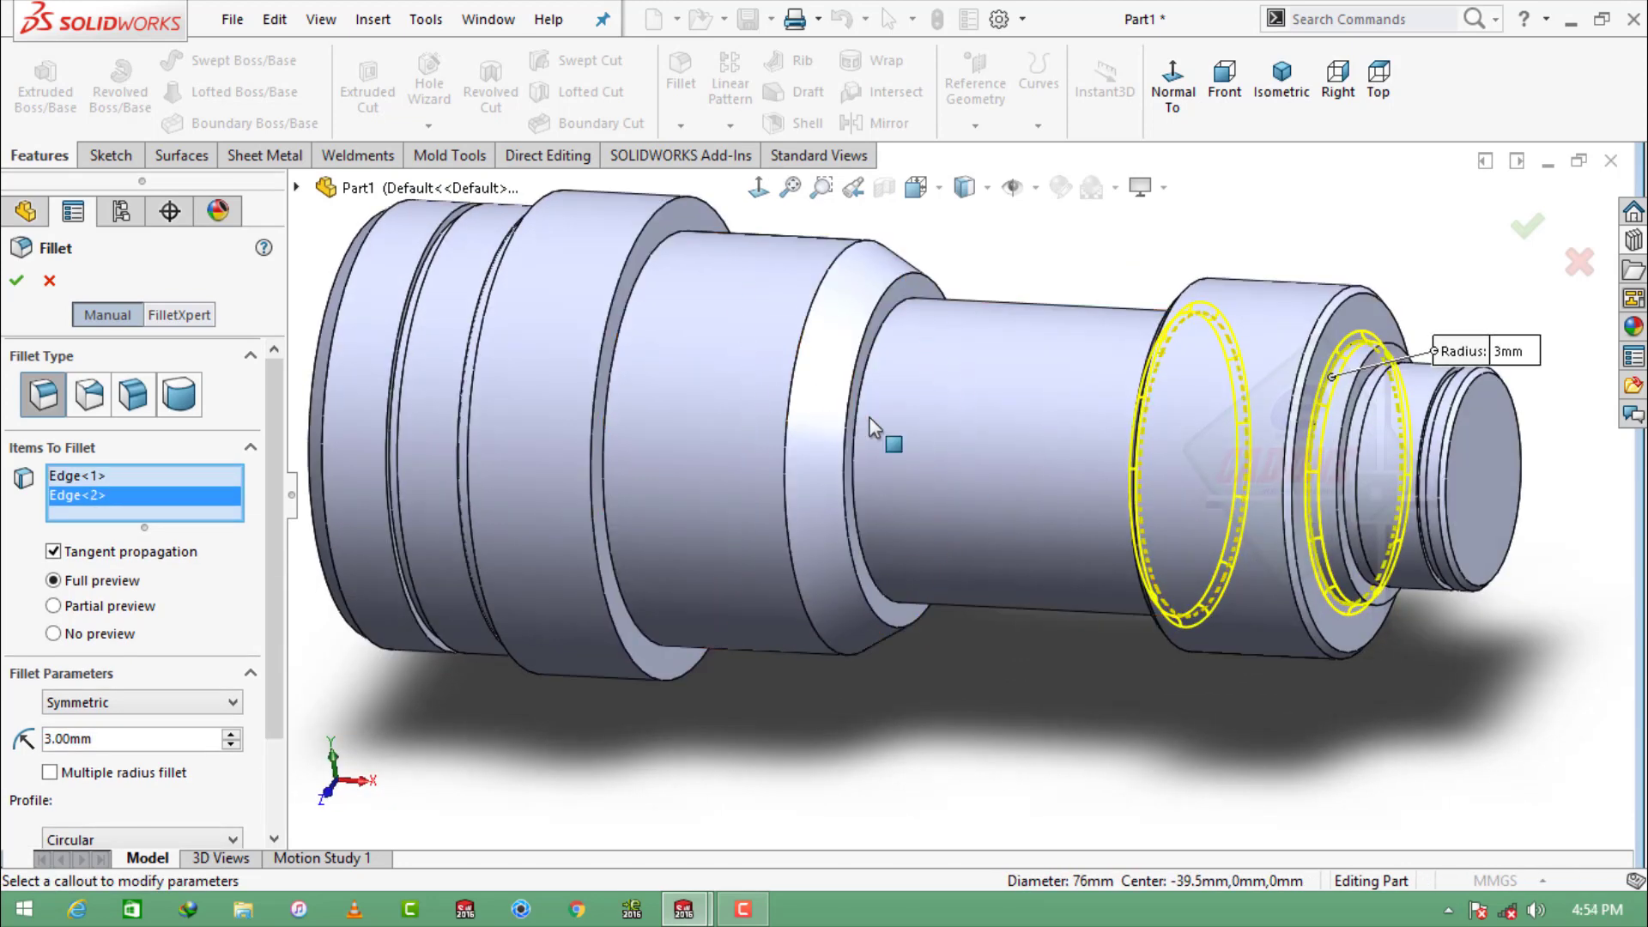
pyautogui.click(880, 434)
pyautogui.click(749, 430)
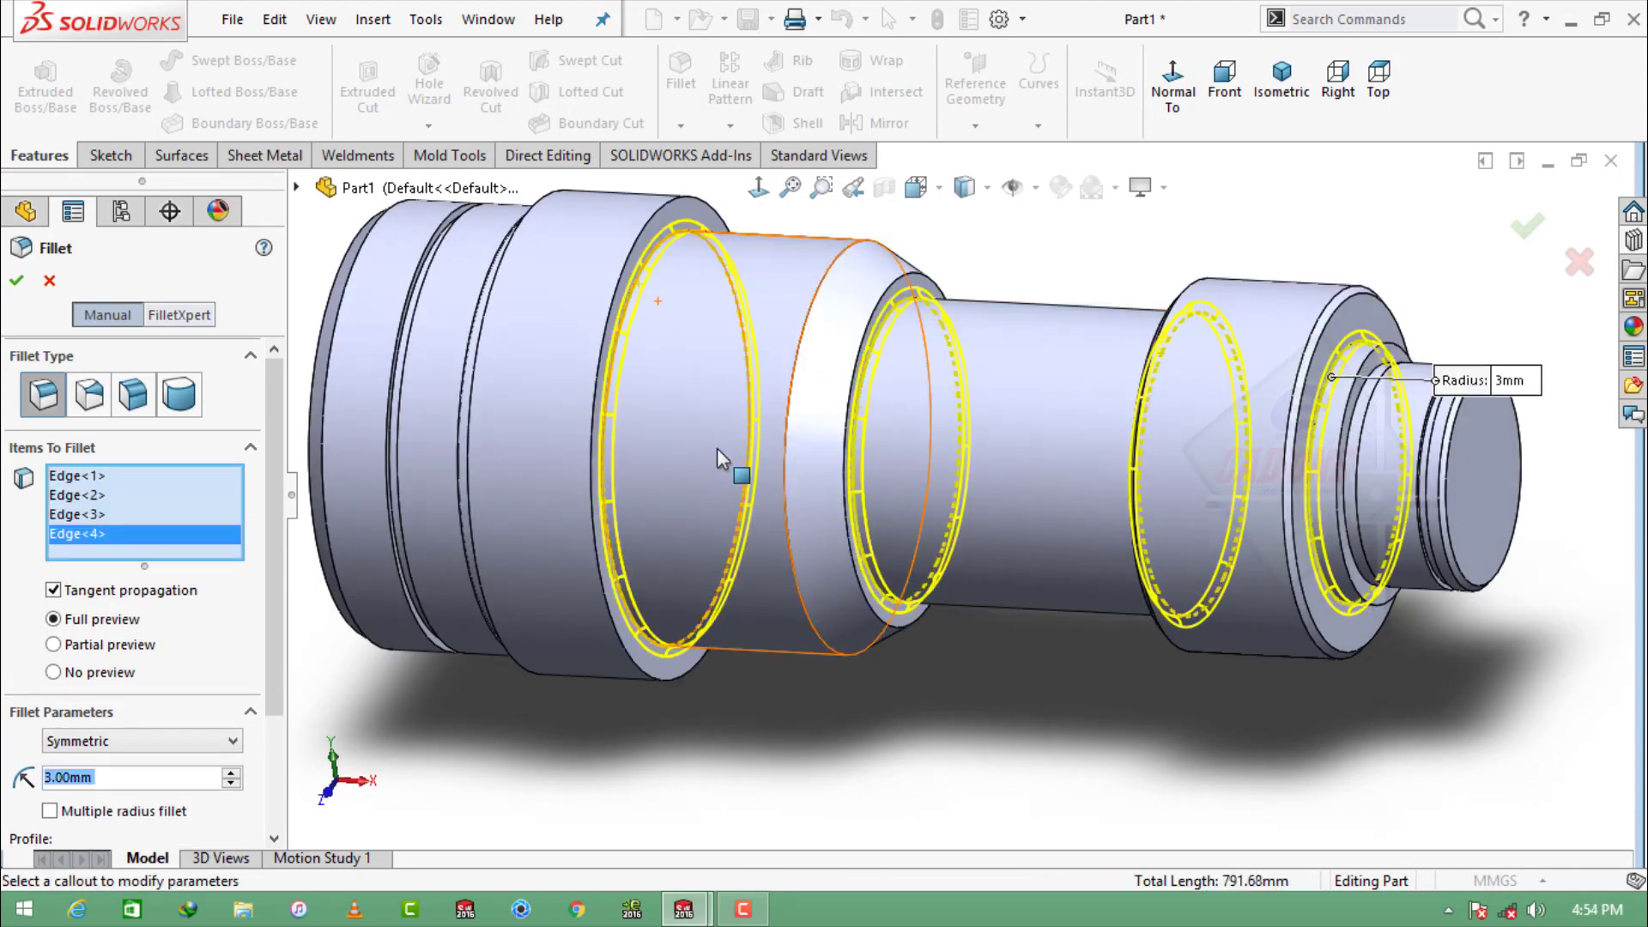
pyautogui.click(24, 291)
pyautogui.click(1073, 697)
pyautogui.scroll(1, 1094, 657)
pyautogui.moveTo(1094, 652); pyautogui.dragTo(1189, 631, button='middle')
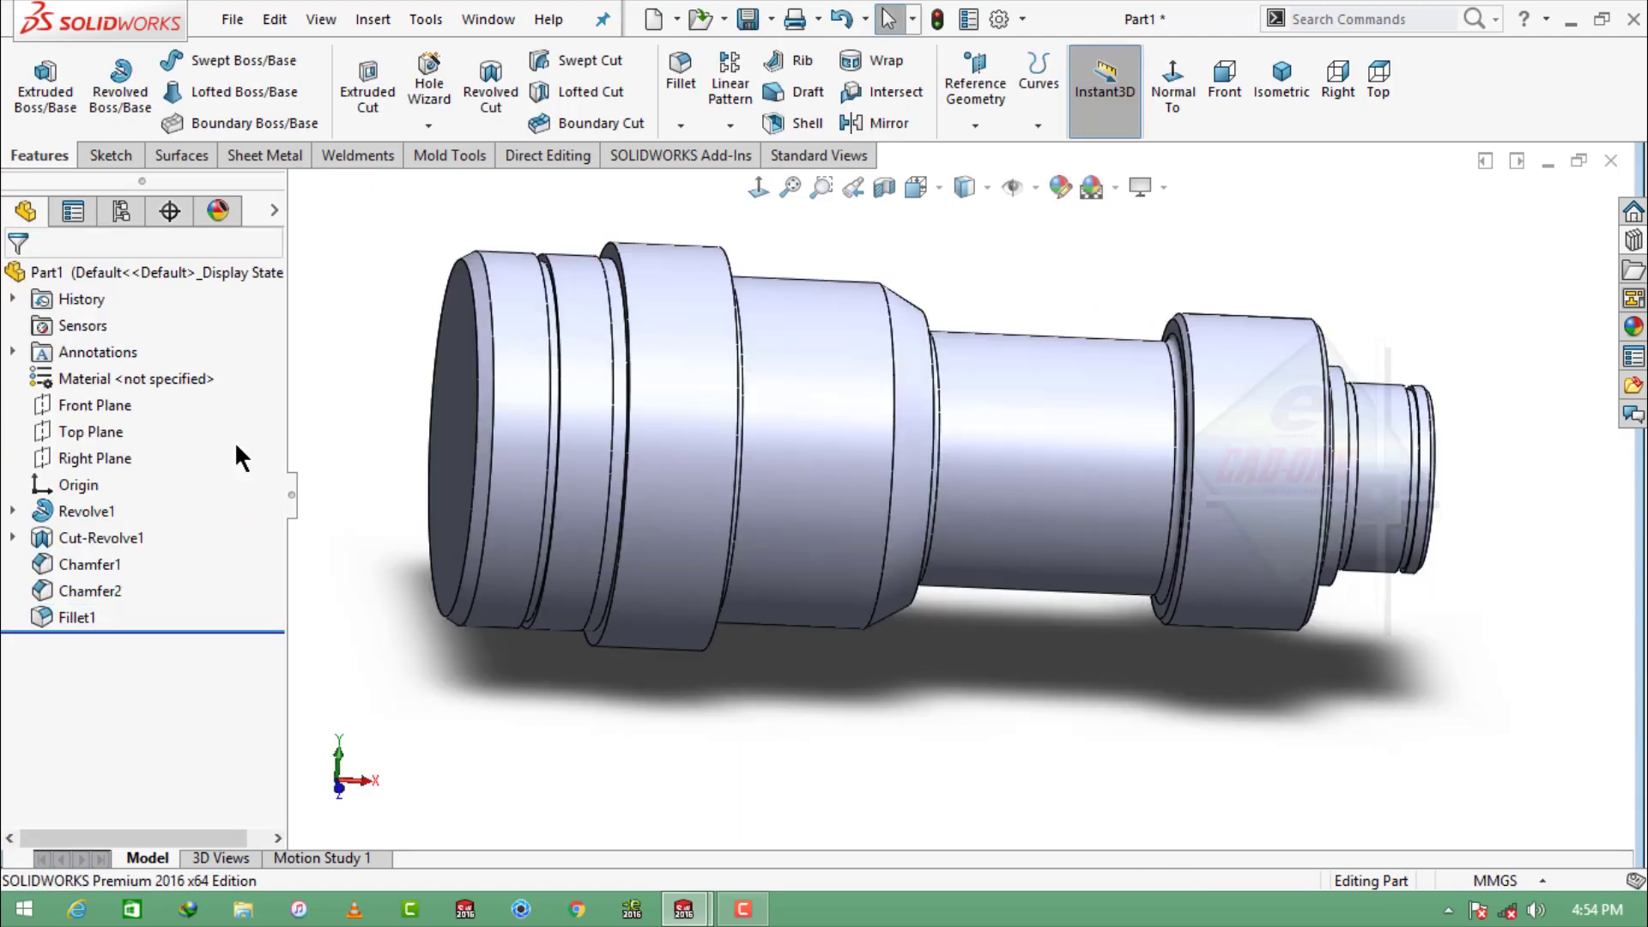
# Start a sketch on the Front Plane and draw a horizontal centerline along the shaft axis from the large end face to the origin.
pyautogui.click(113, 428)
pyautogui.click(674, 736)
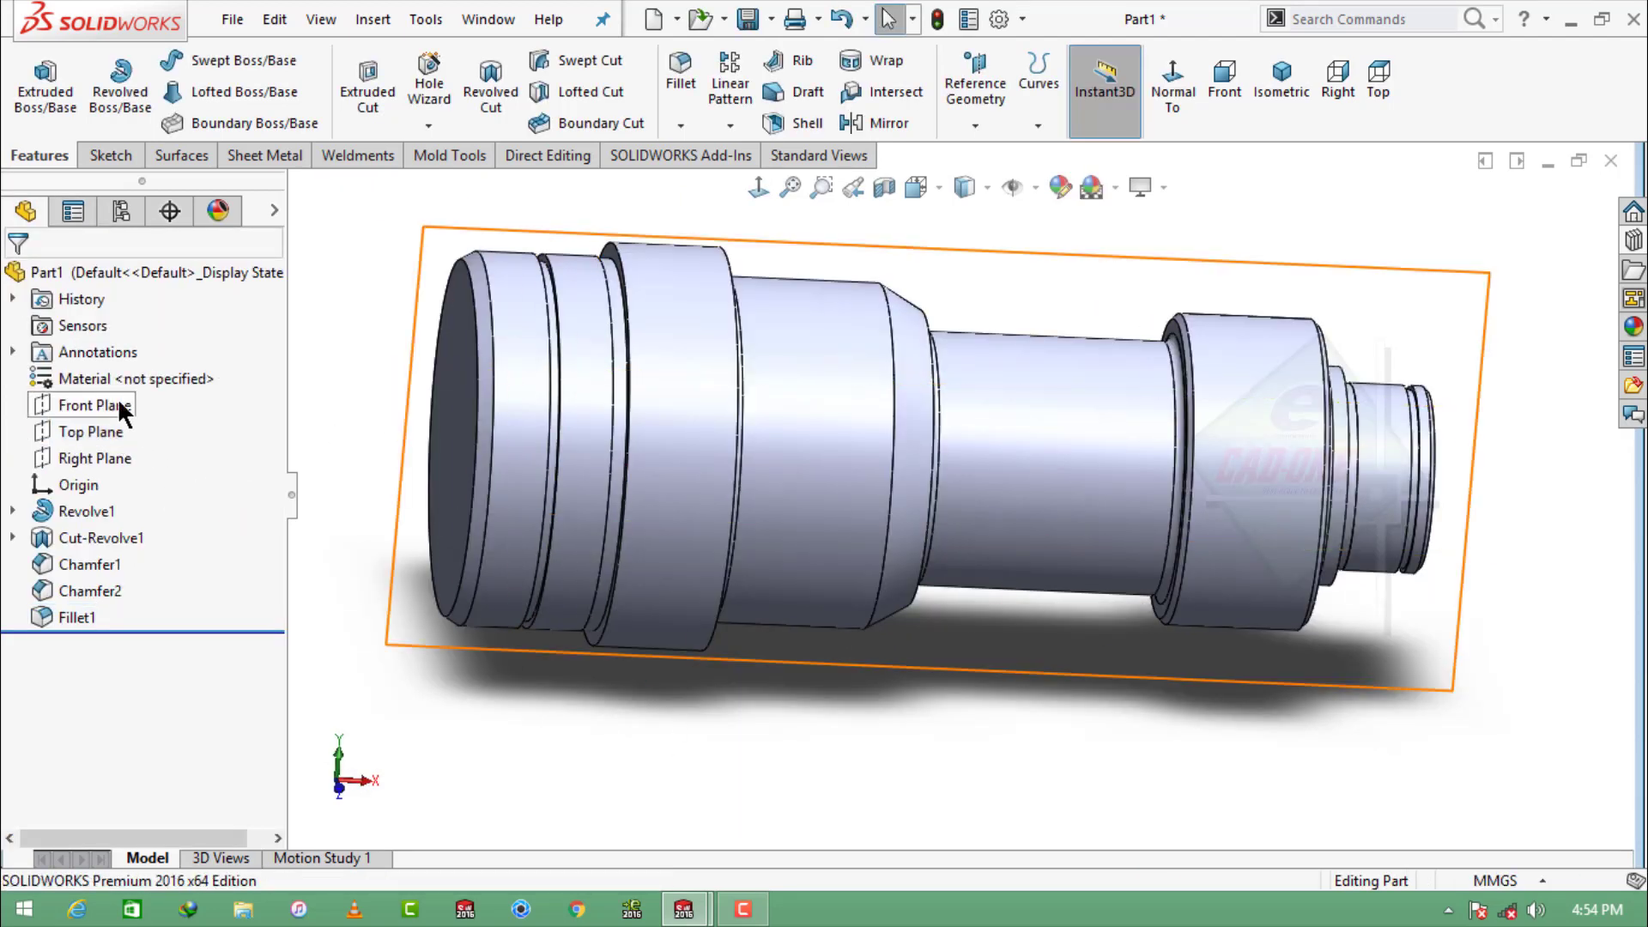
pyautogui.click(119, 407)
pyautogui.click(131, 359)
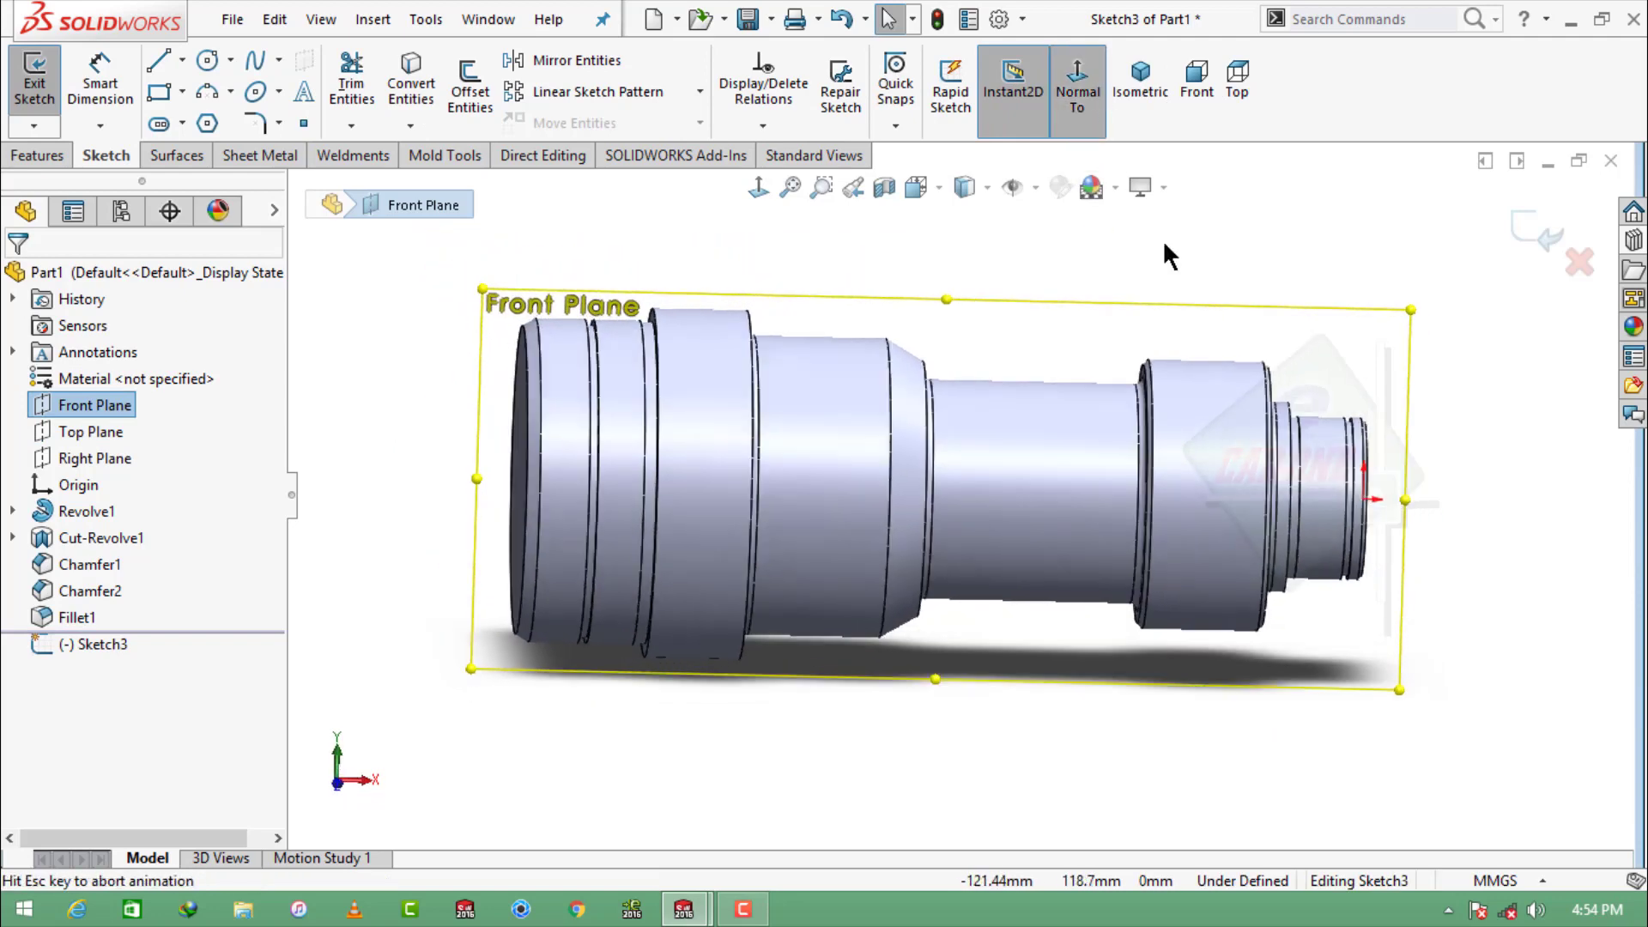
pyautogui.click(182, 60)
pyautogui.click(187, 119)
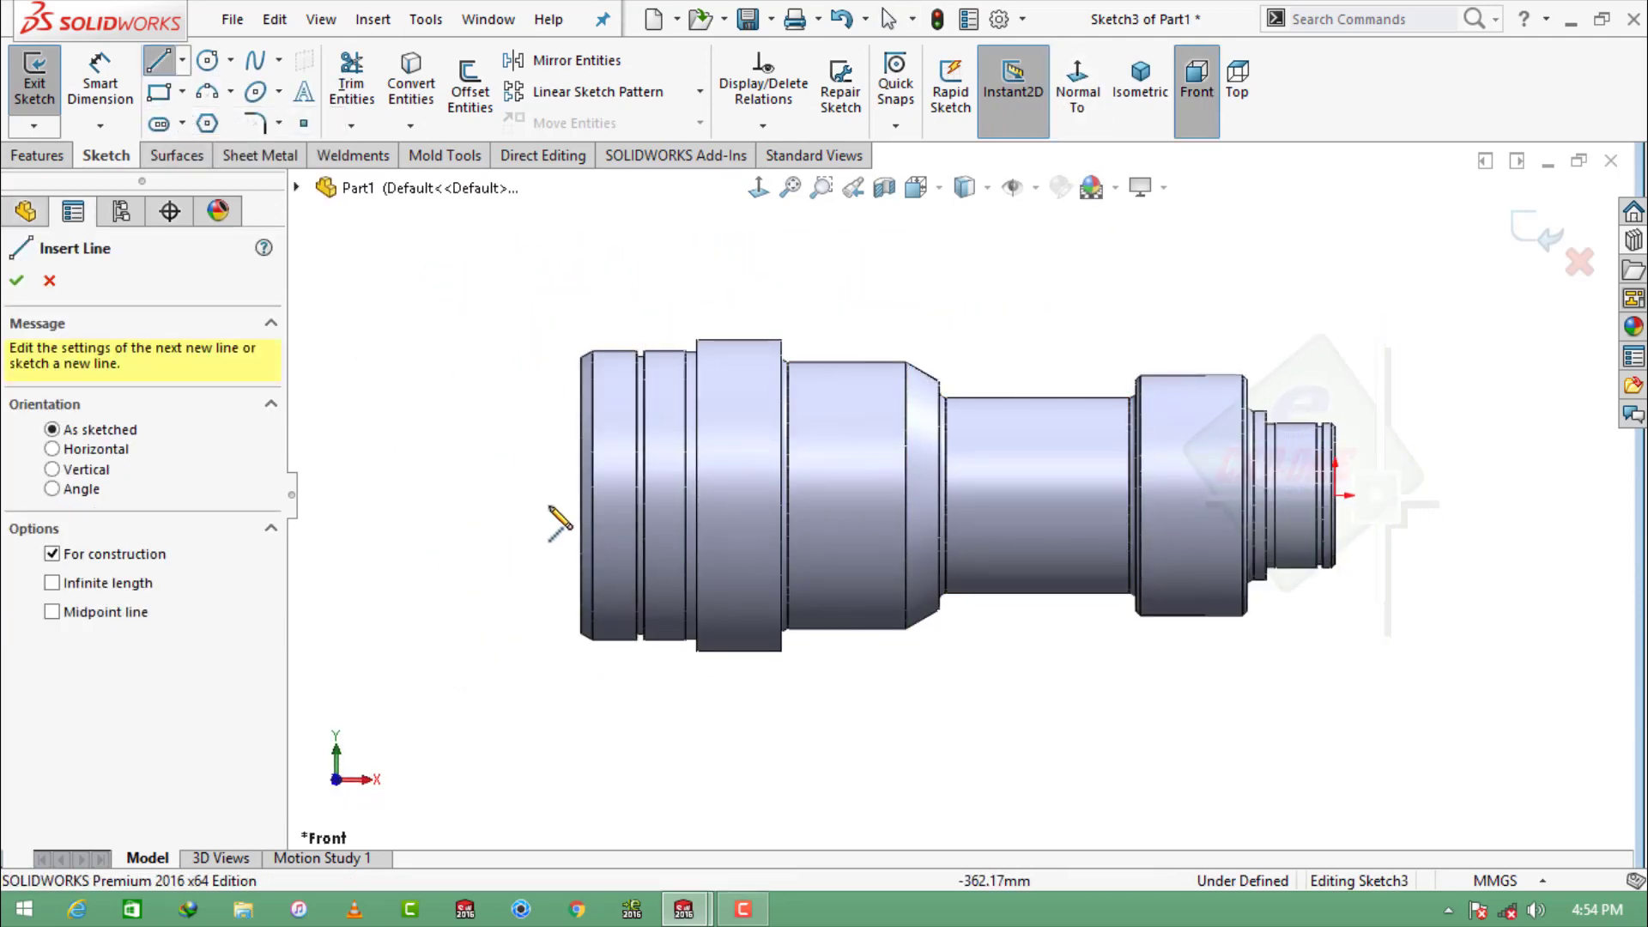
pyautogui.click(580, 495)
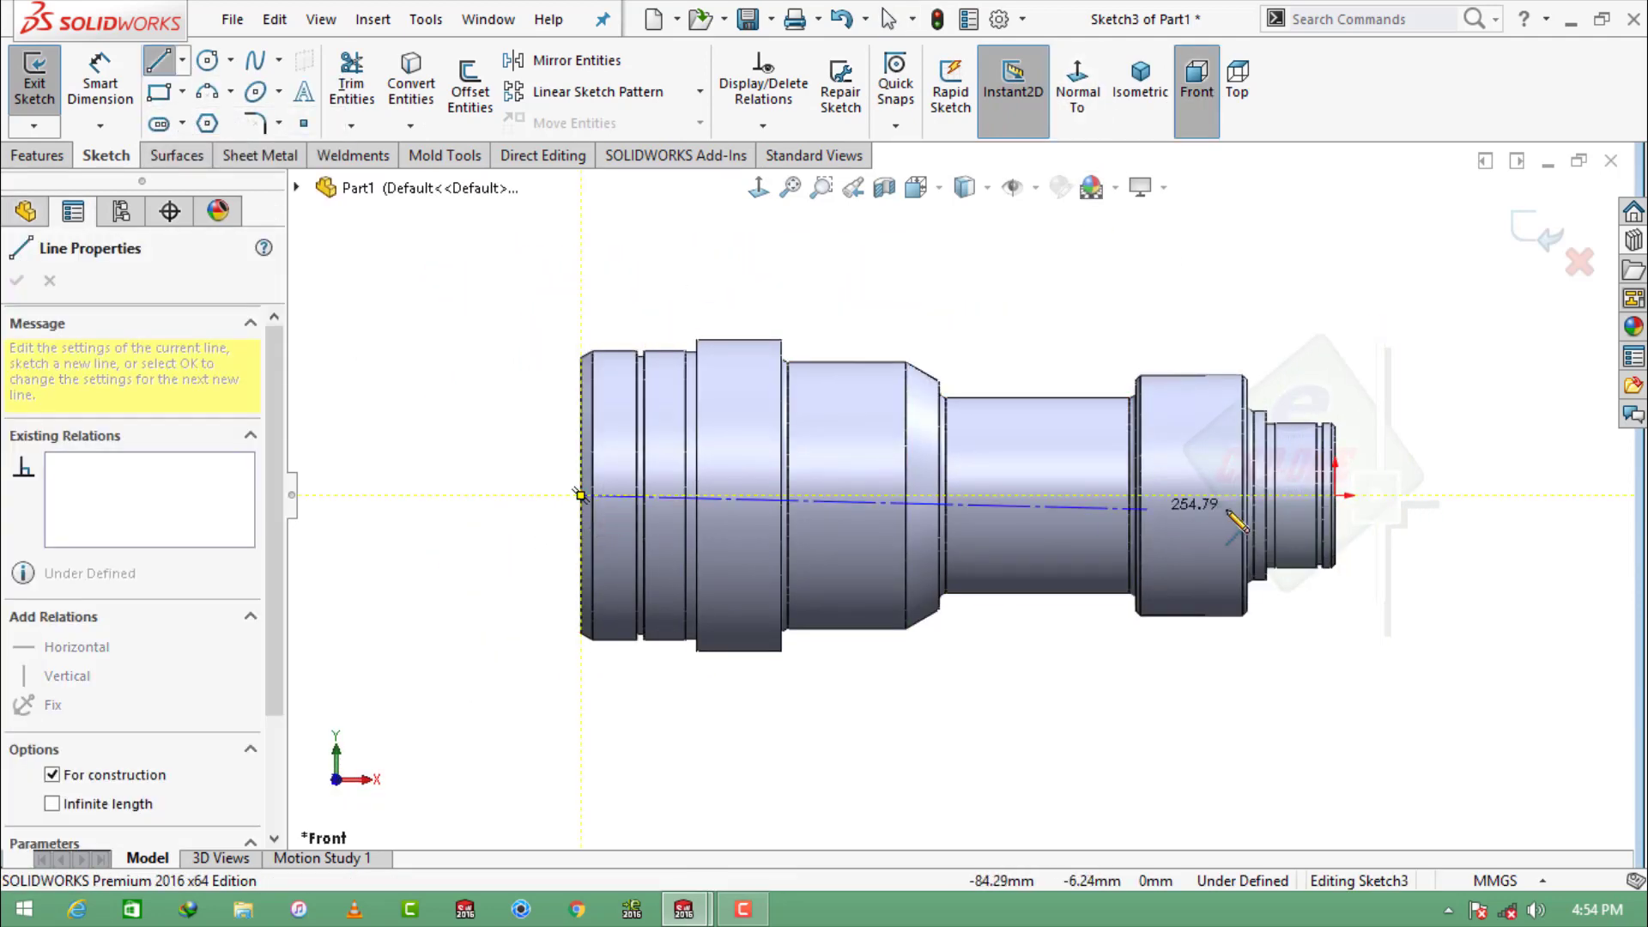
pyautogui.click(1329, 495)
pyautogui.press('Escape')
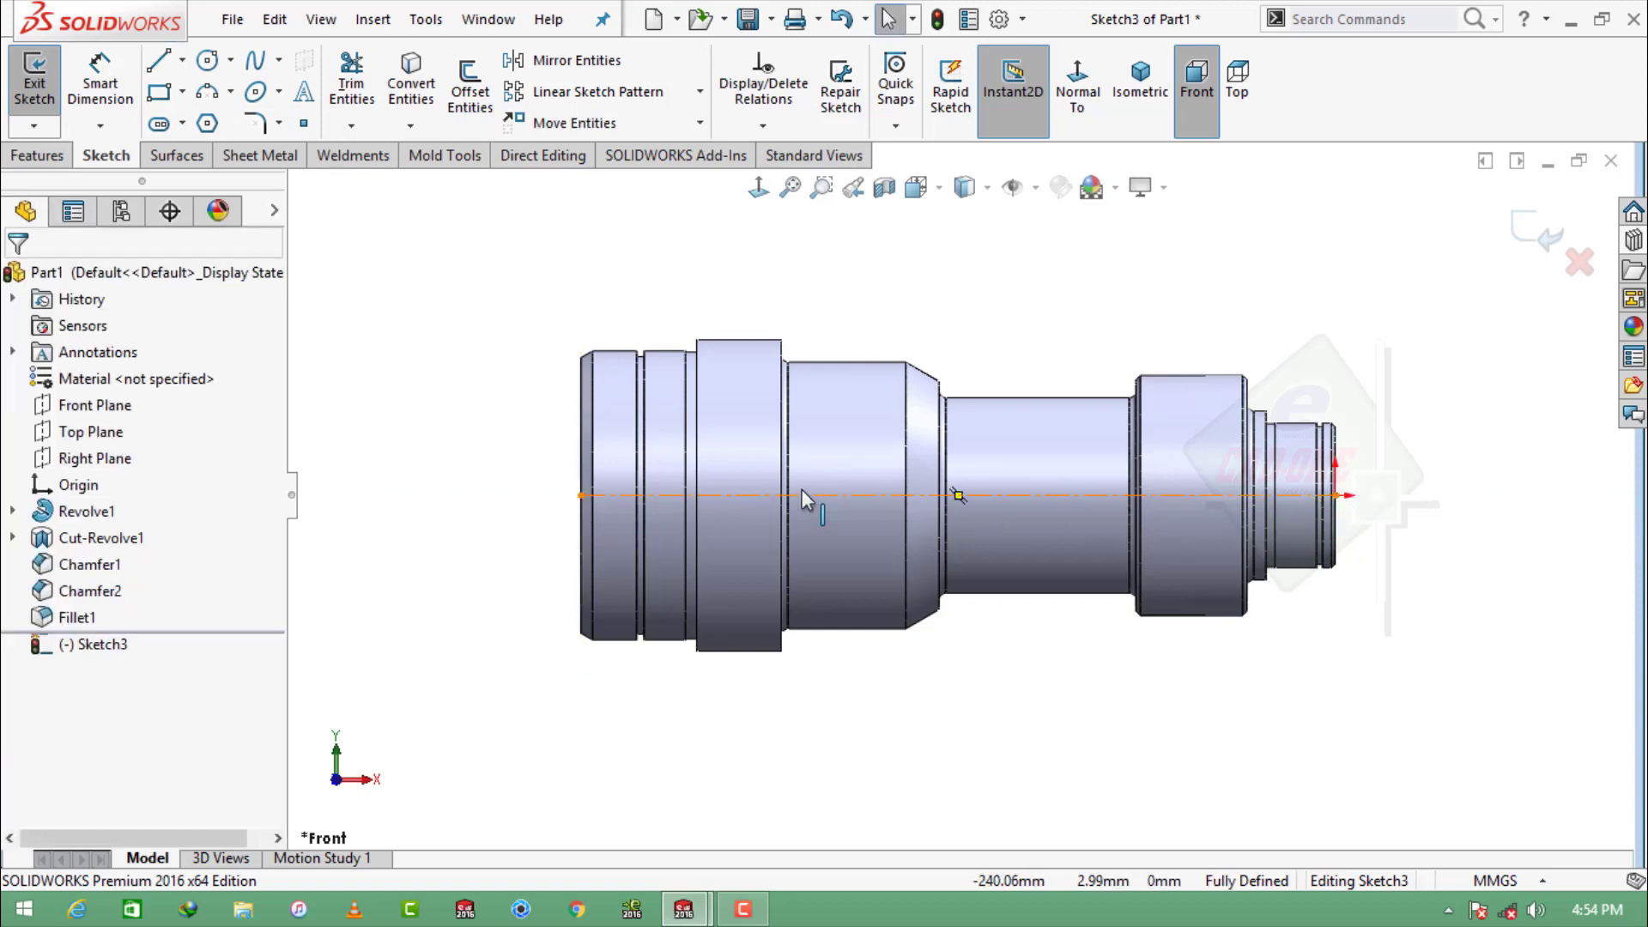
# Sketch a closed stepped profile about 135 mm long above the centerline, starting at the large end face, with a taller middle section.
pyautogui.press('l')
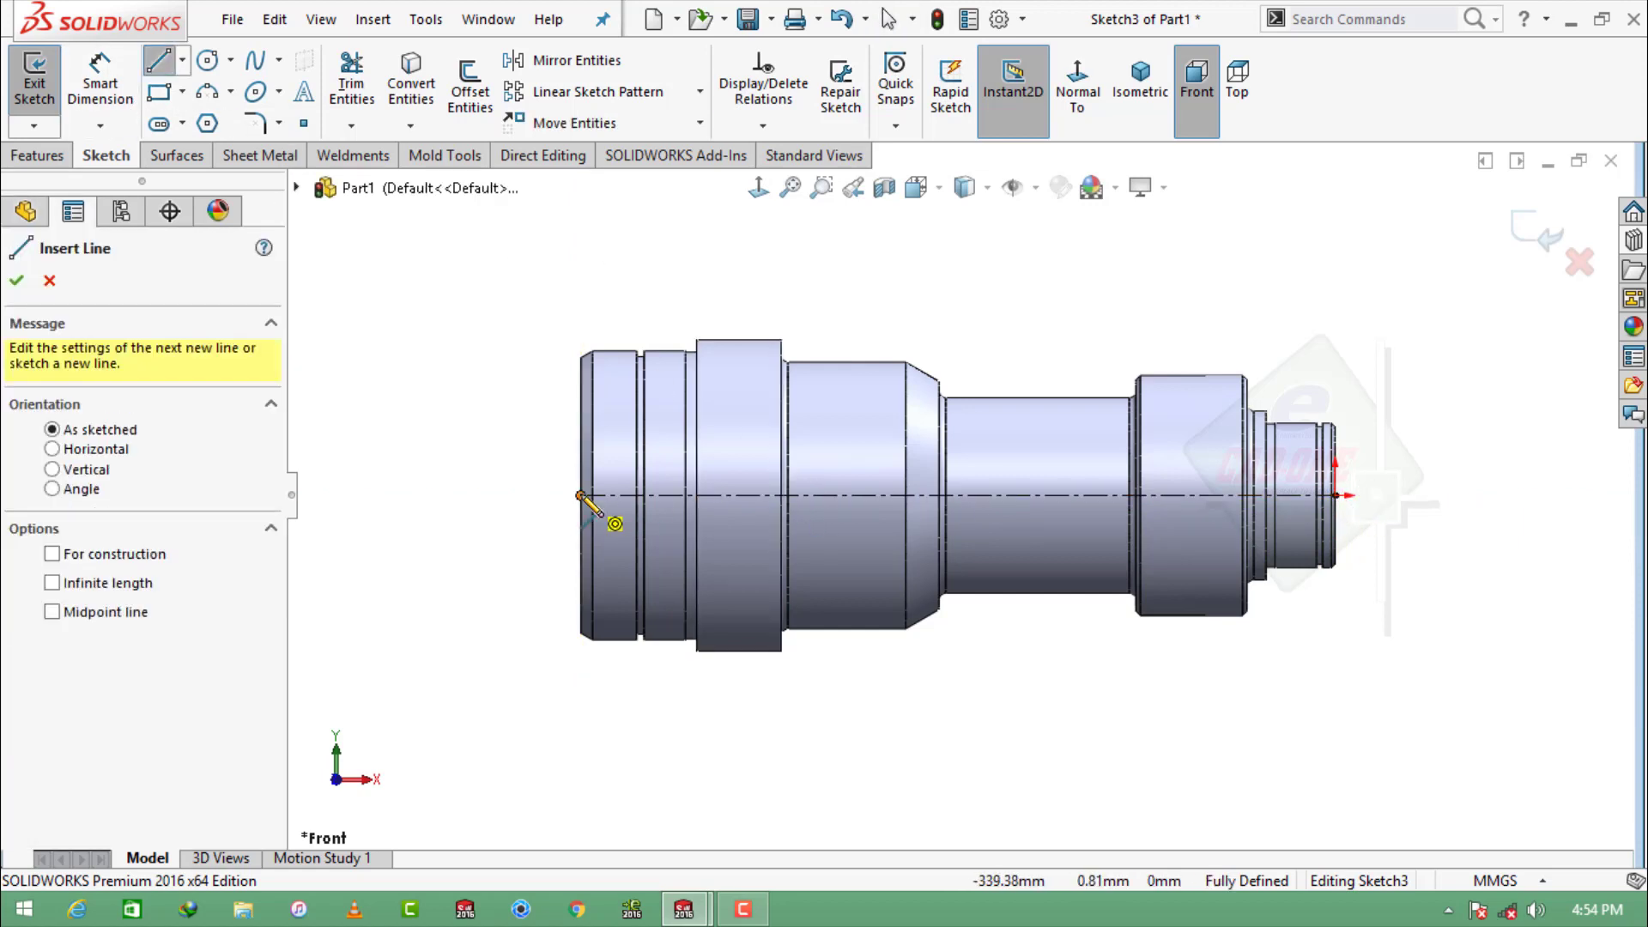
pyautogui.click(580, 495)
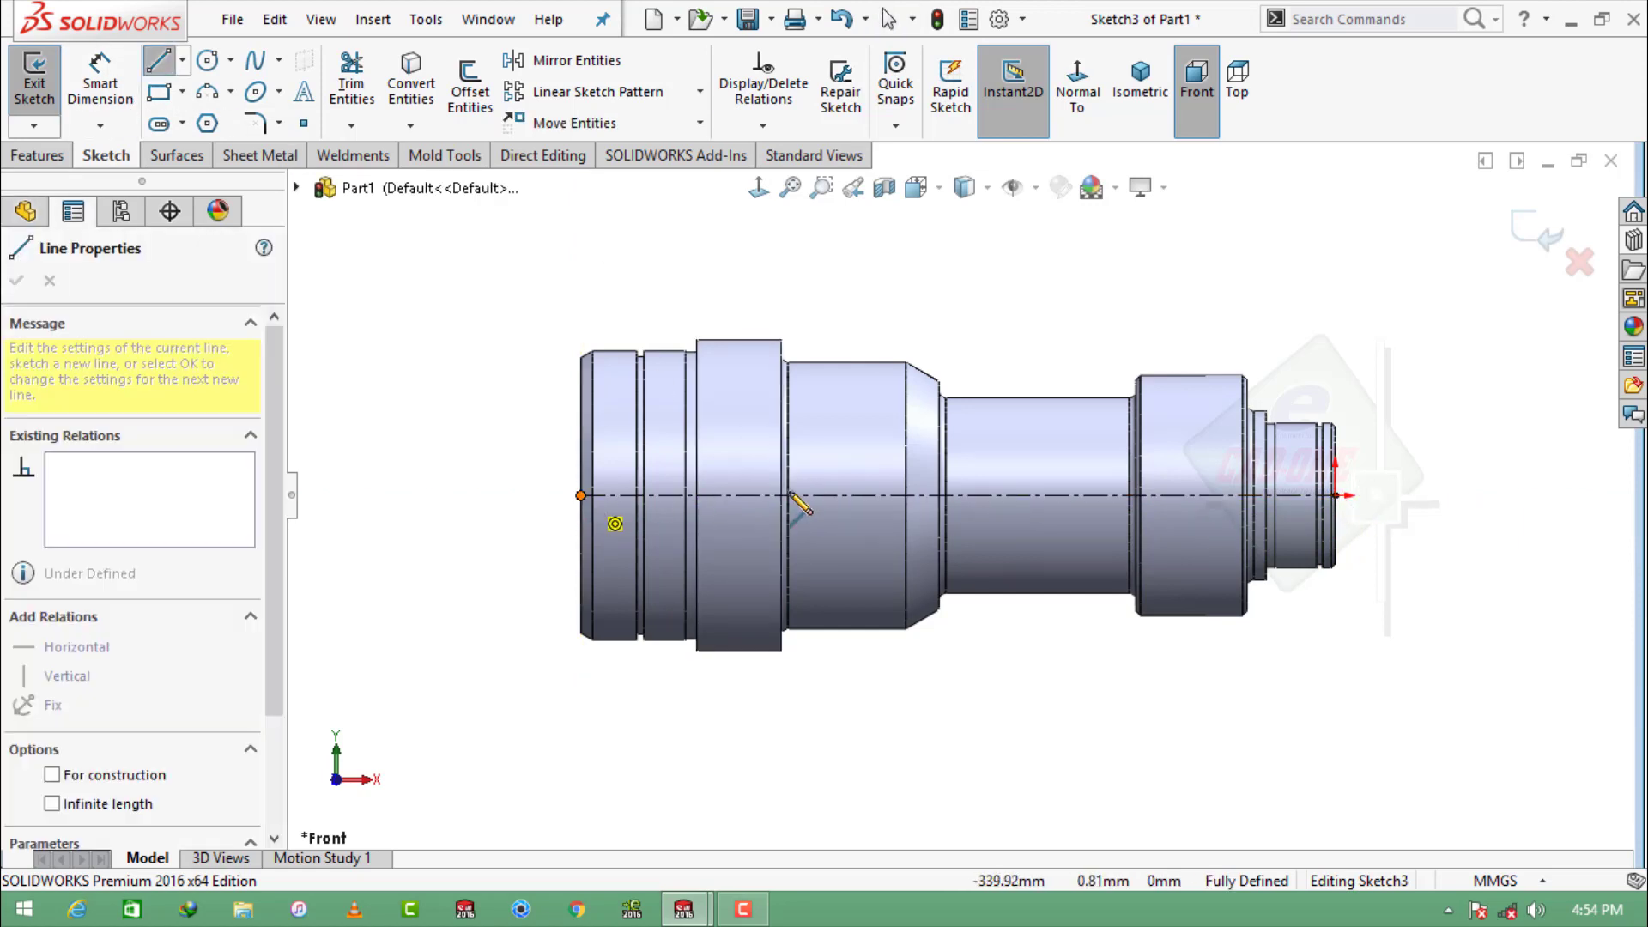
pyautogui.click(880, 496)
pyautogui.click(881, 421)
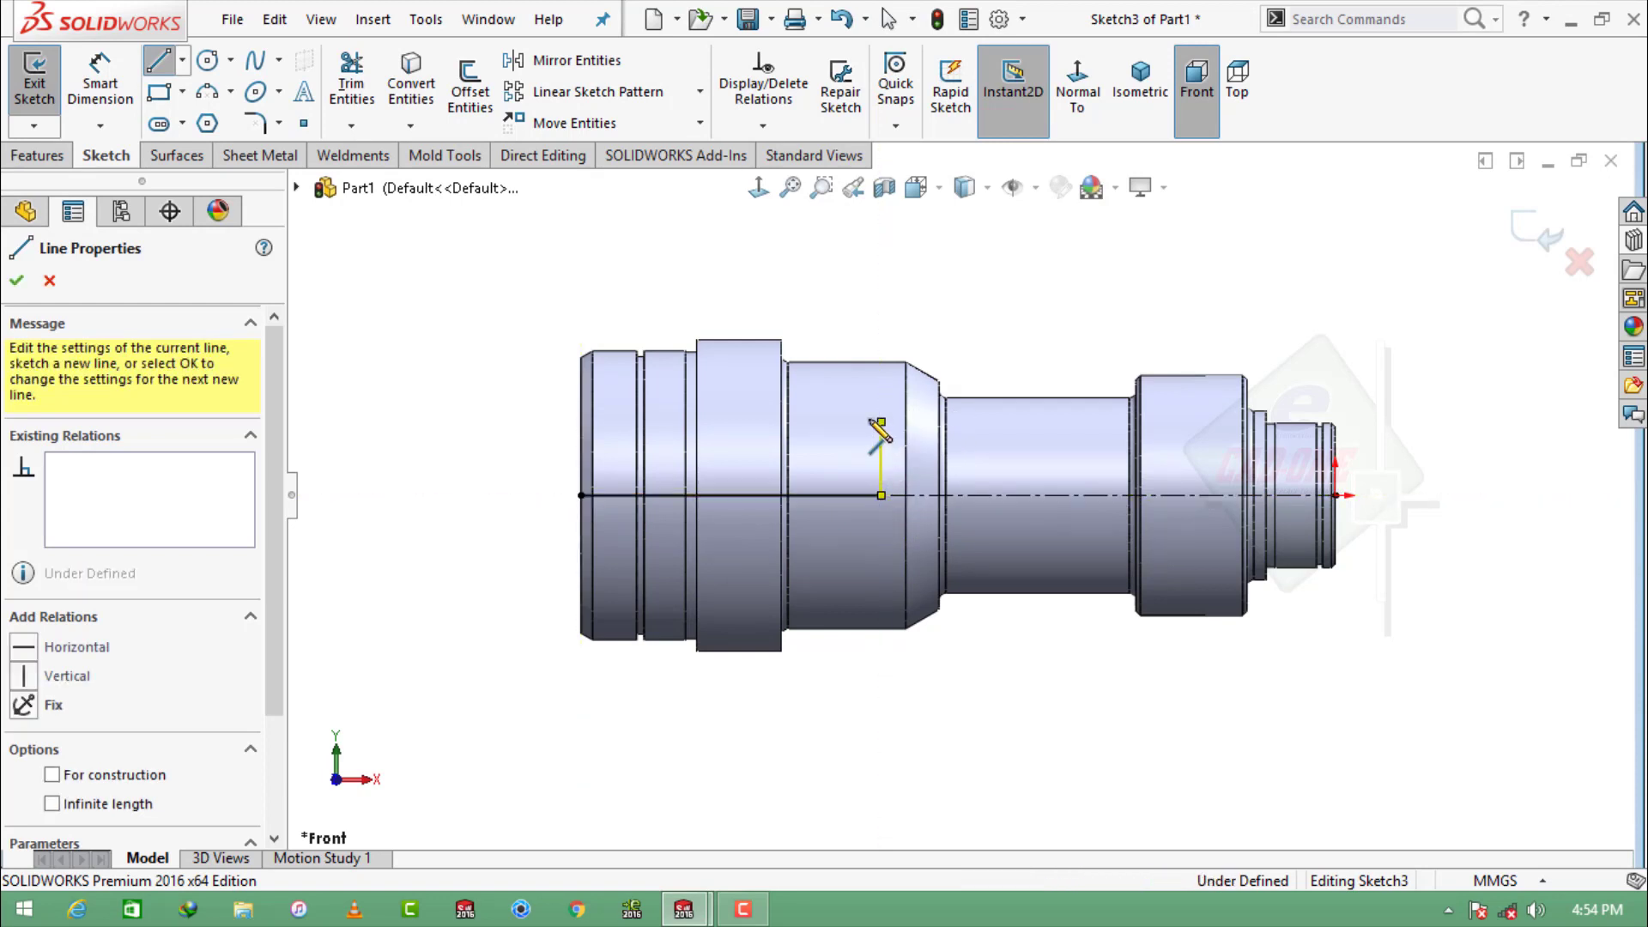
pyautogui.click(757, 421)
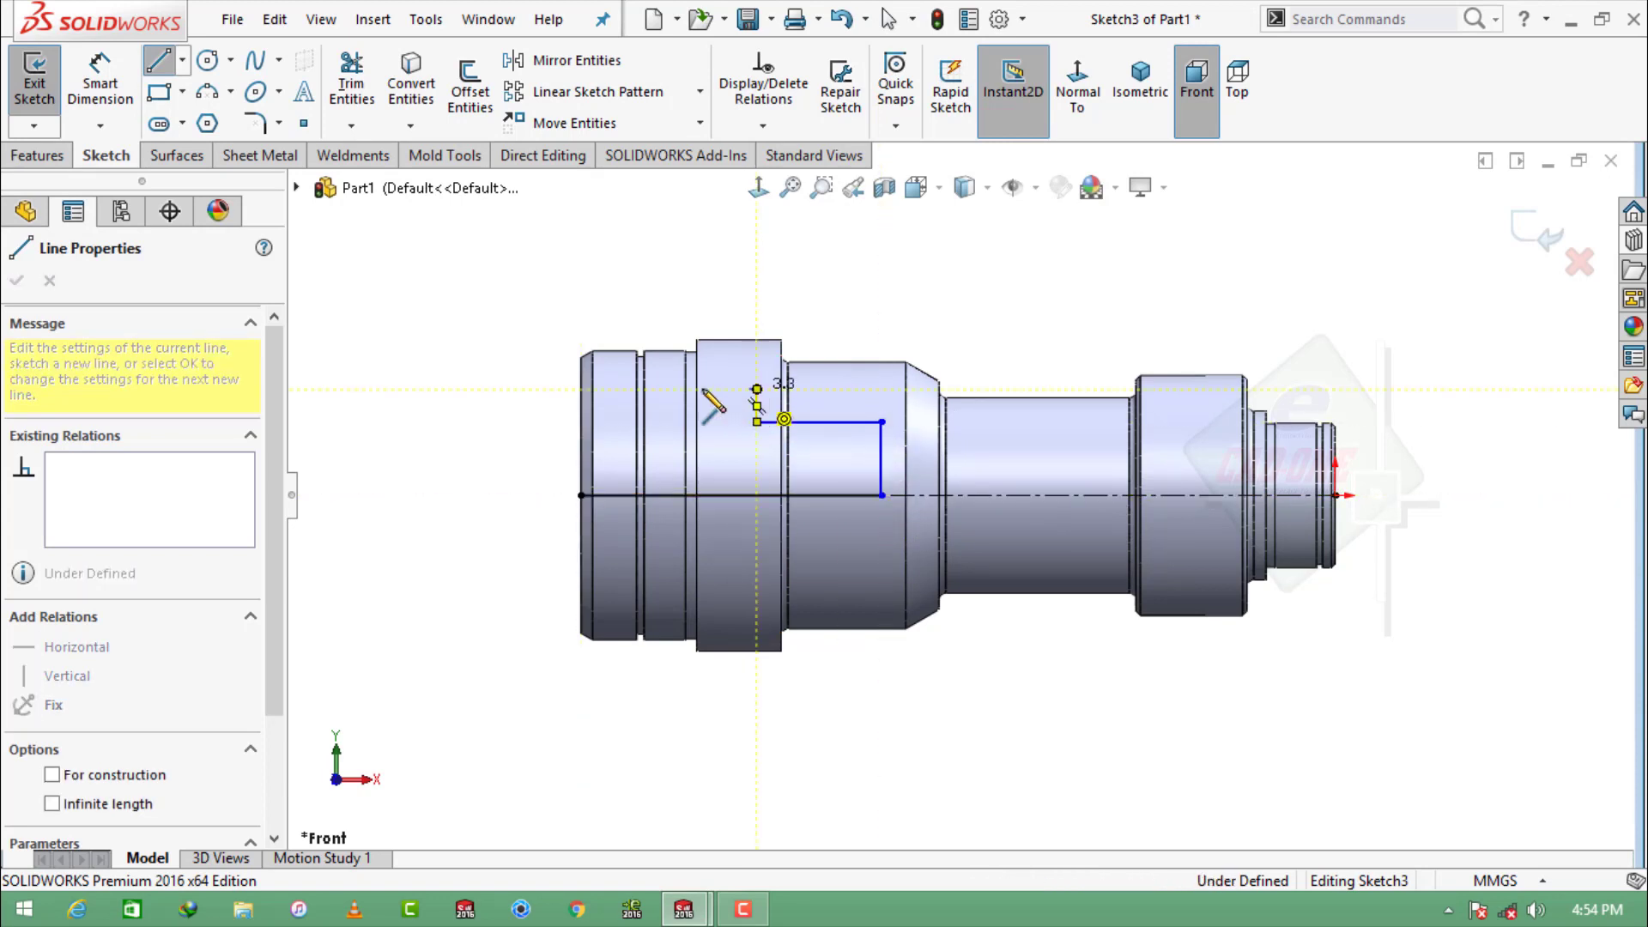
pyautogui.click(757, 389)
pyautogui.click(655, 388)
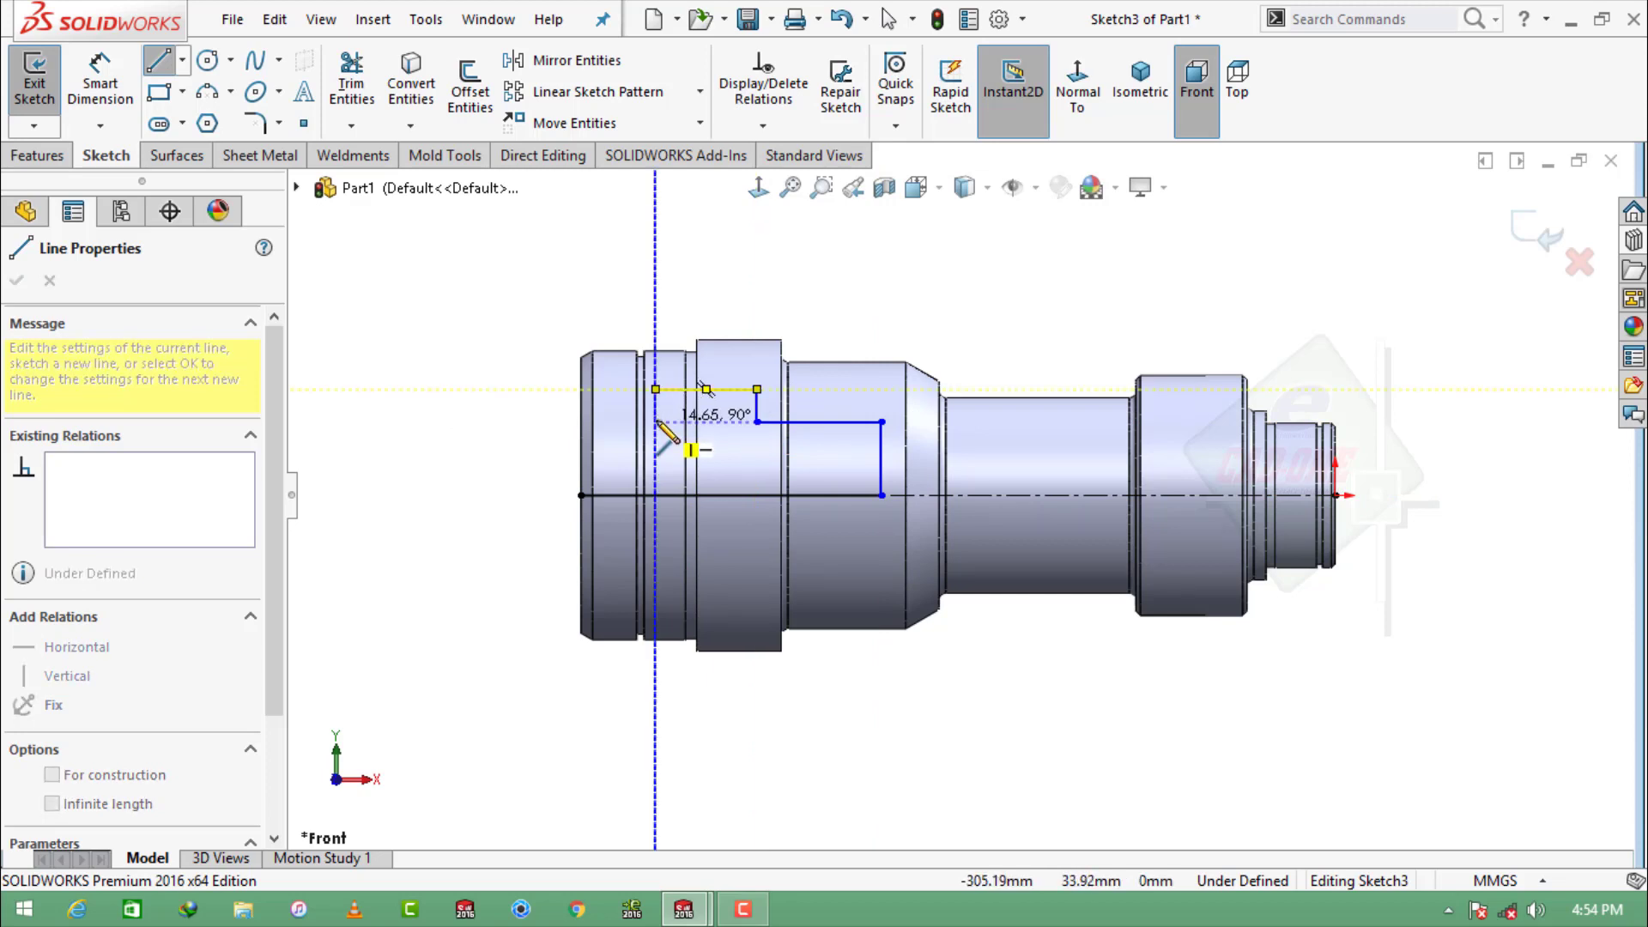
pyautogui.click(655, 431)
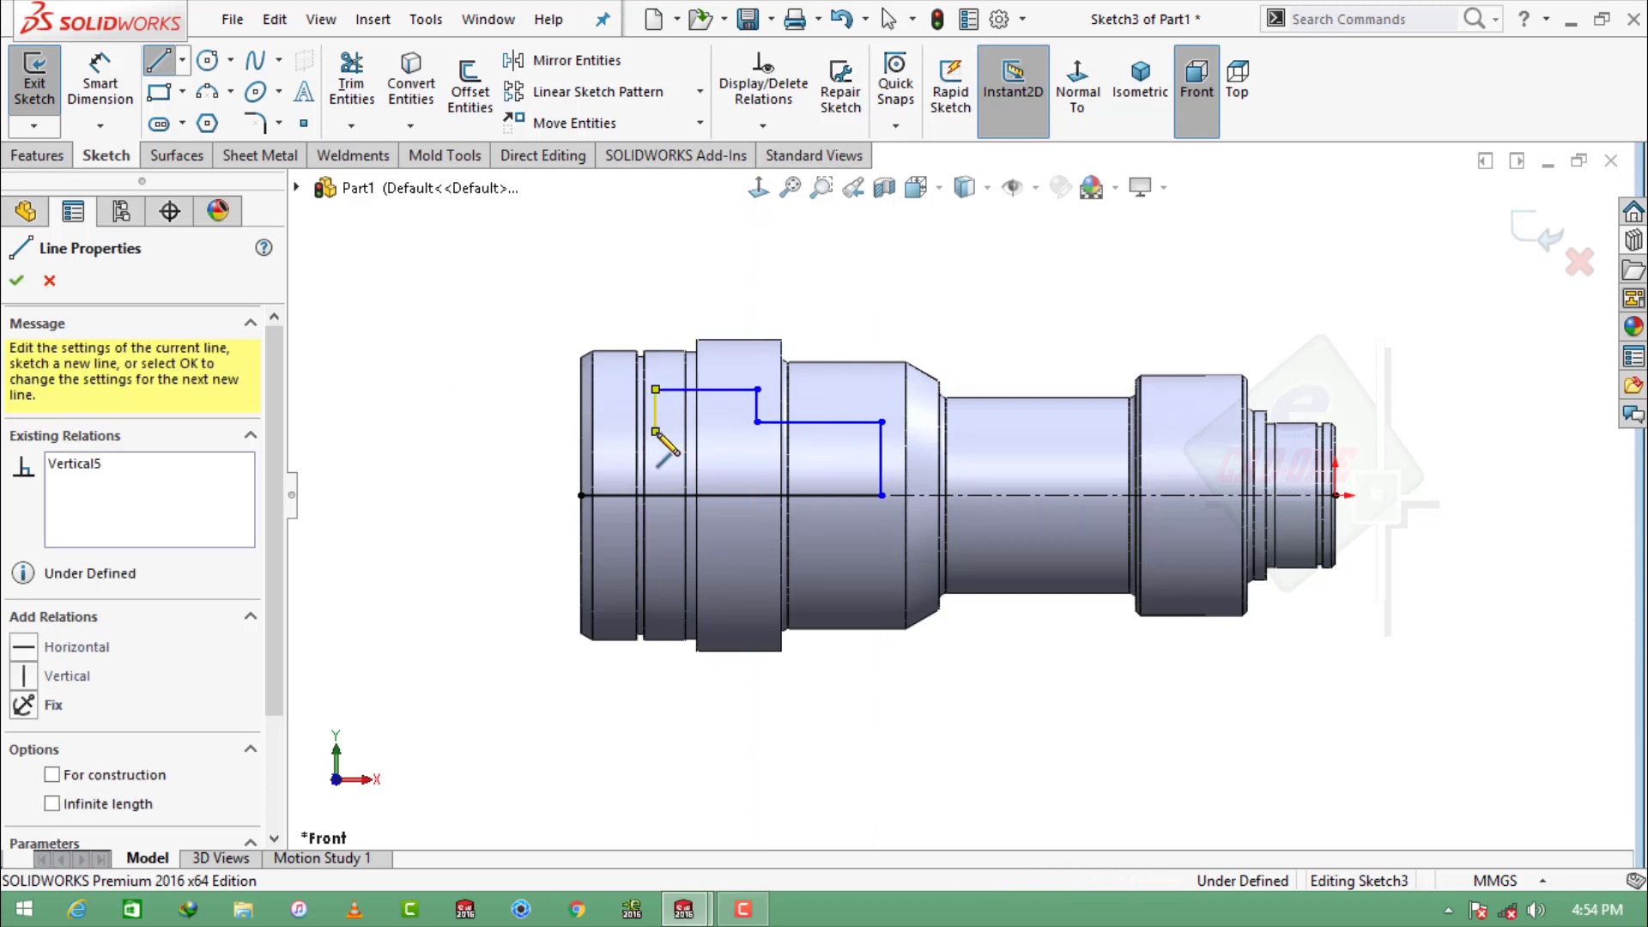
pyautogui.click(581, 431)
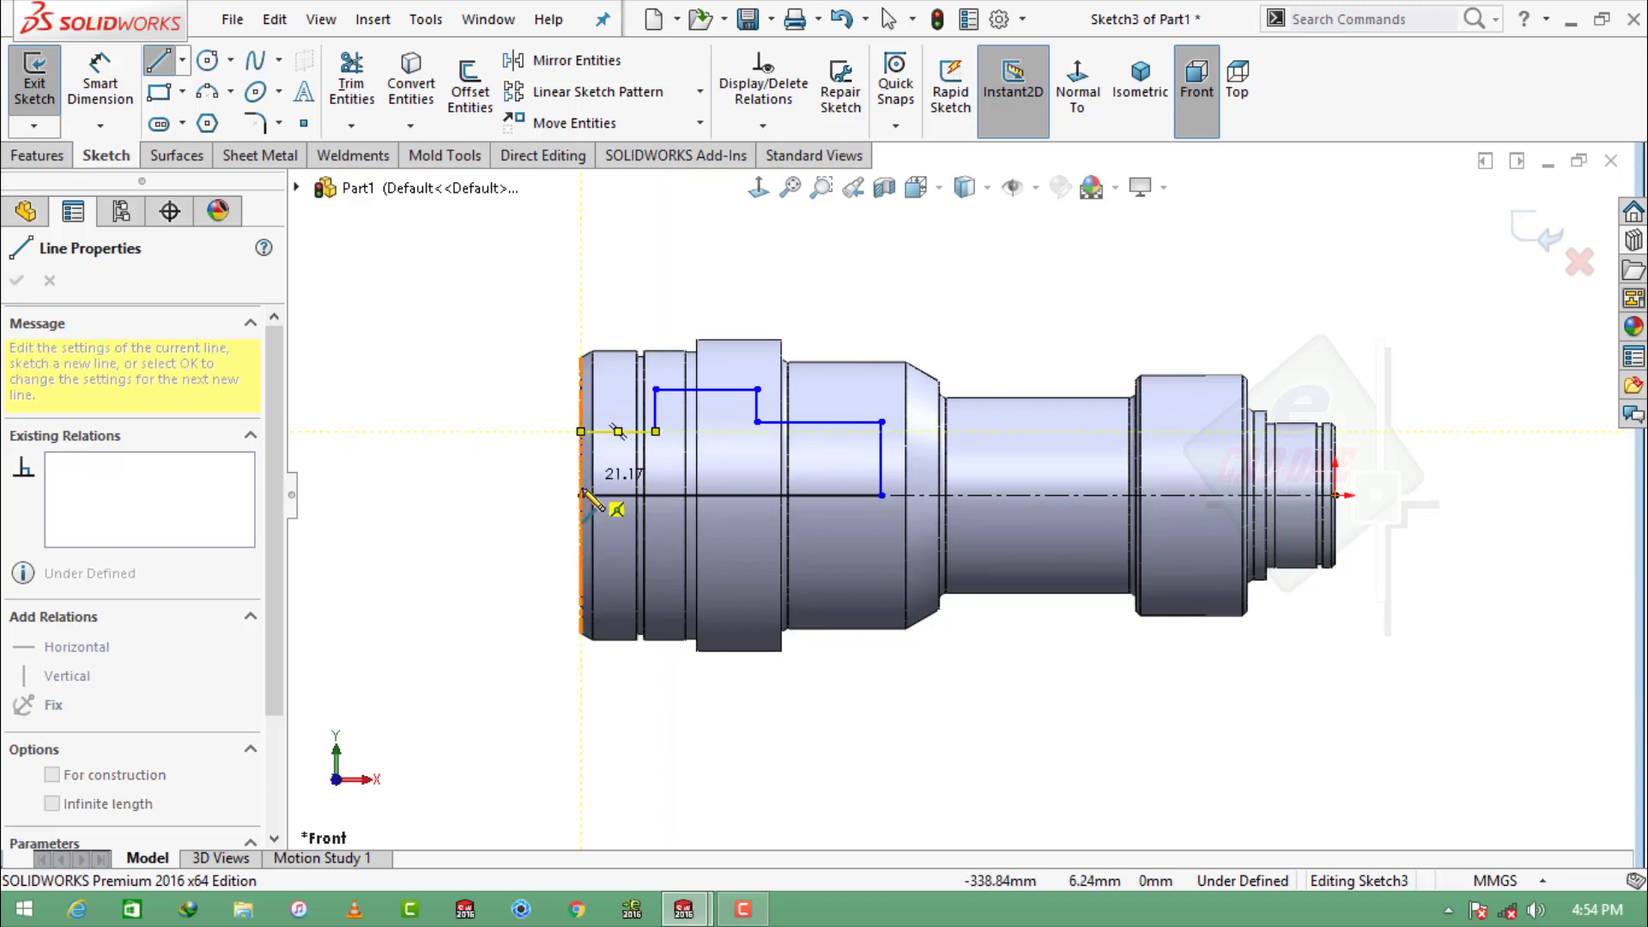
pyautogui.click(581, 495)
pyautogui.press('Escape')
# Dimension the profile's line along the axis as 140 mm and add a Fix relation to it.
pyautogui.click(101, 83)
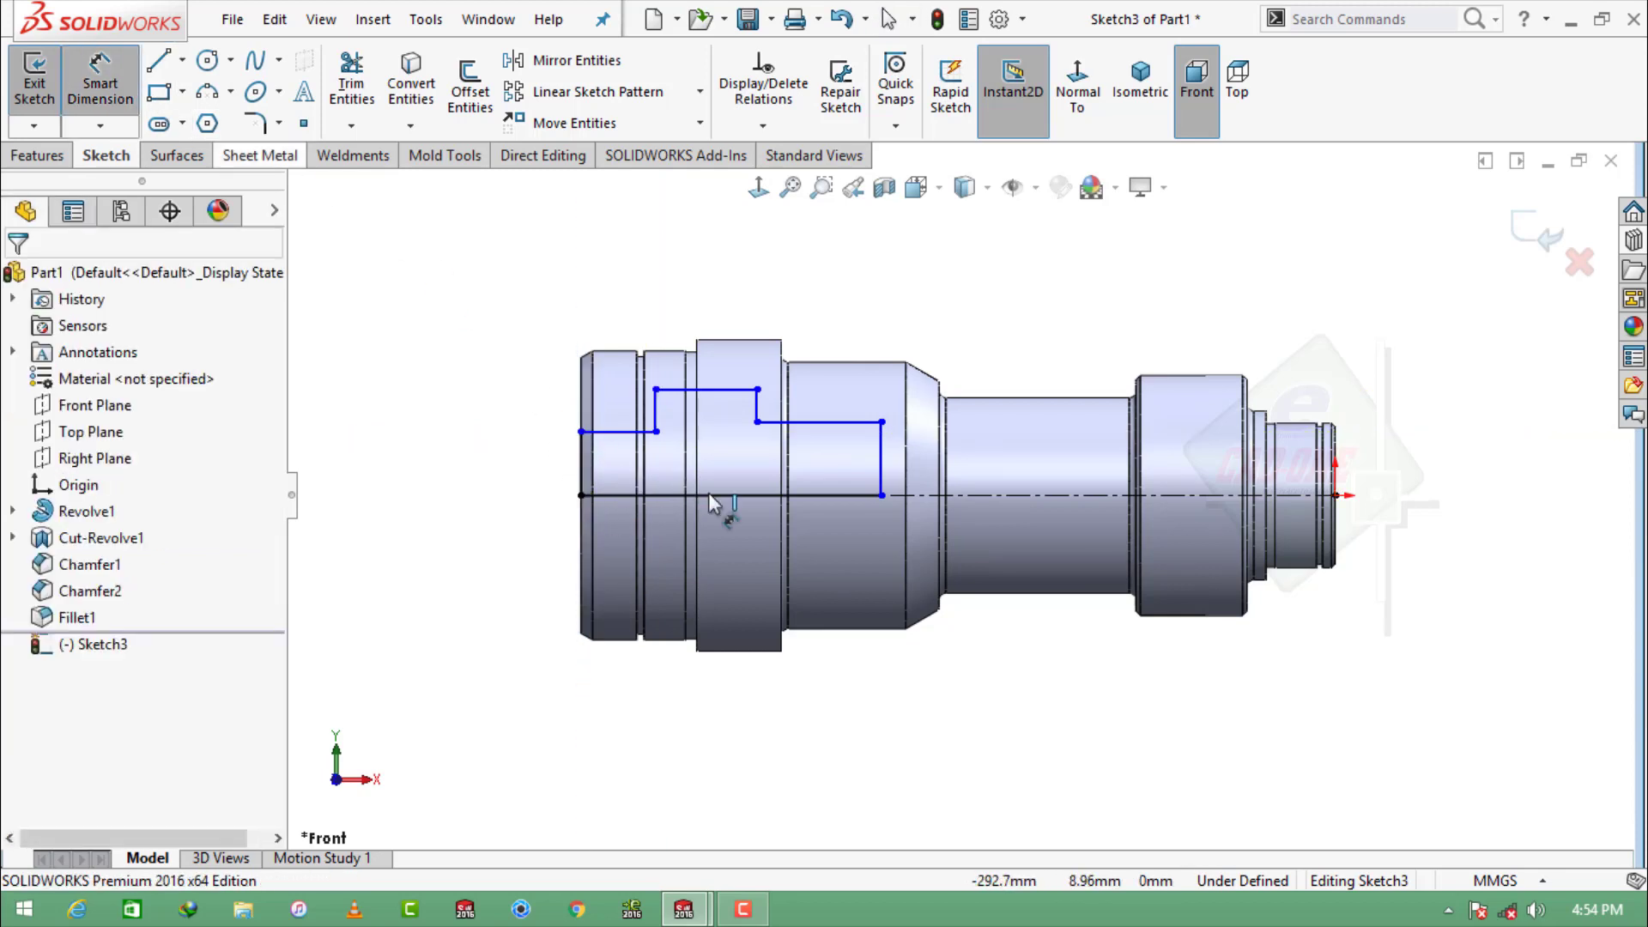
pyautogui.click(744, 496)
pyautogui.click(728, 558)
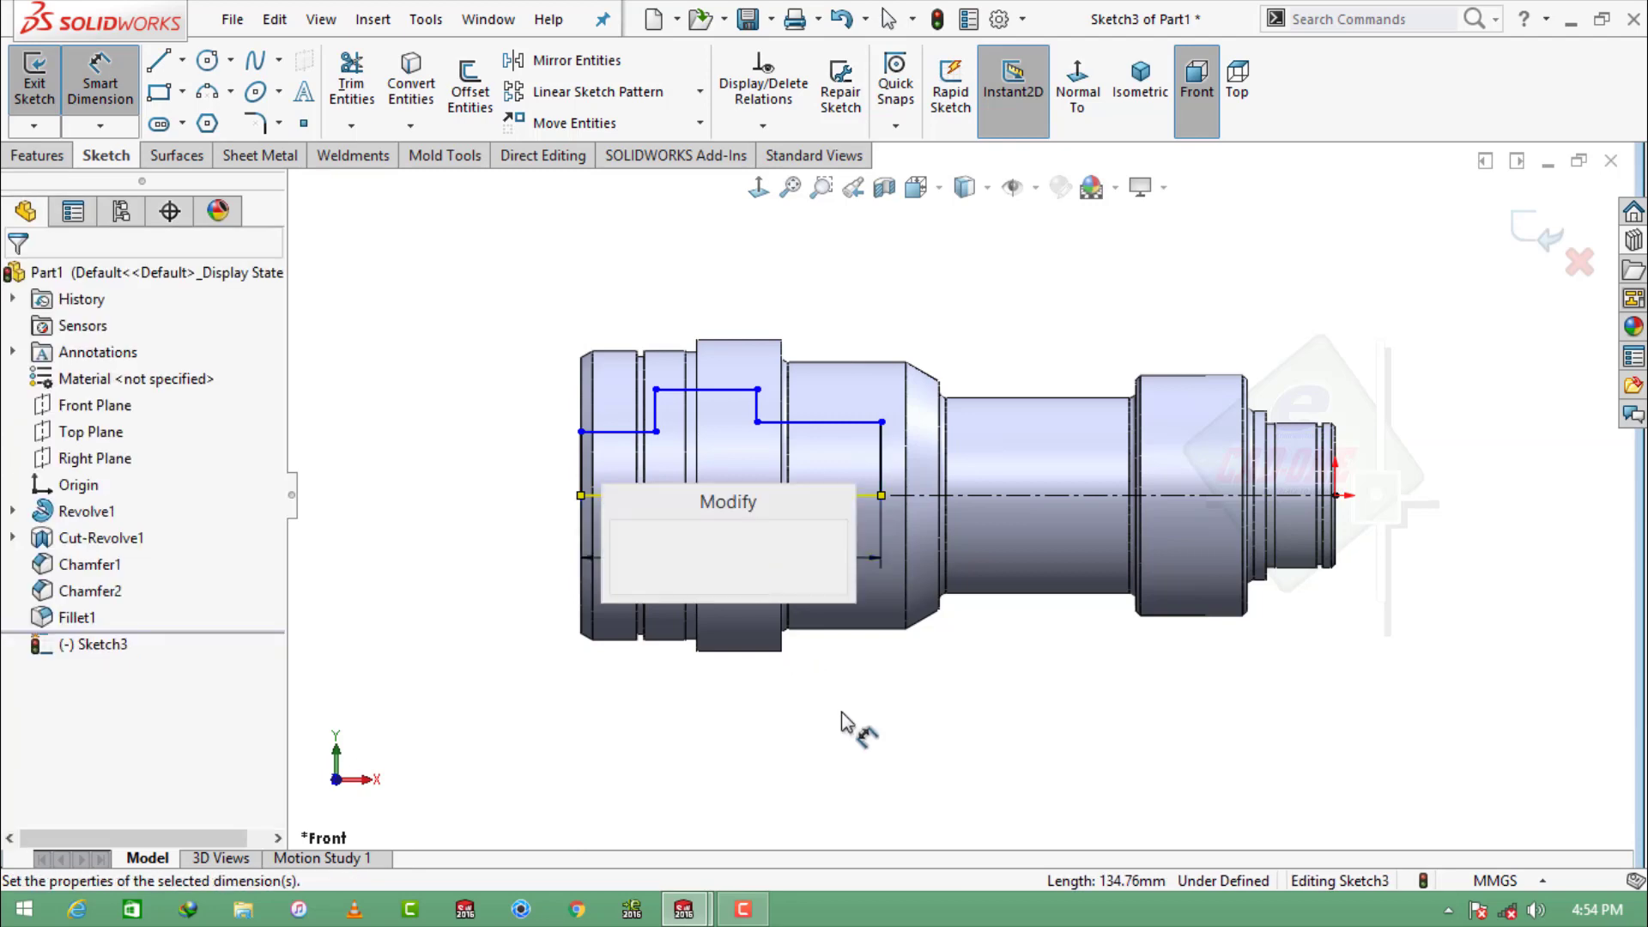
pyautogui.write('140')
pyautogui.press('Return')
pyautogui.press('Escape')
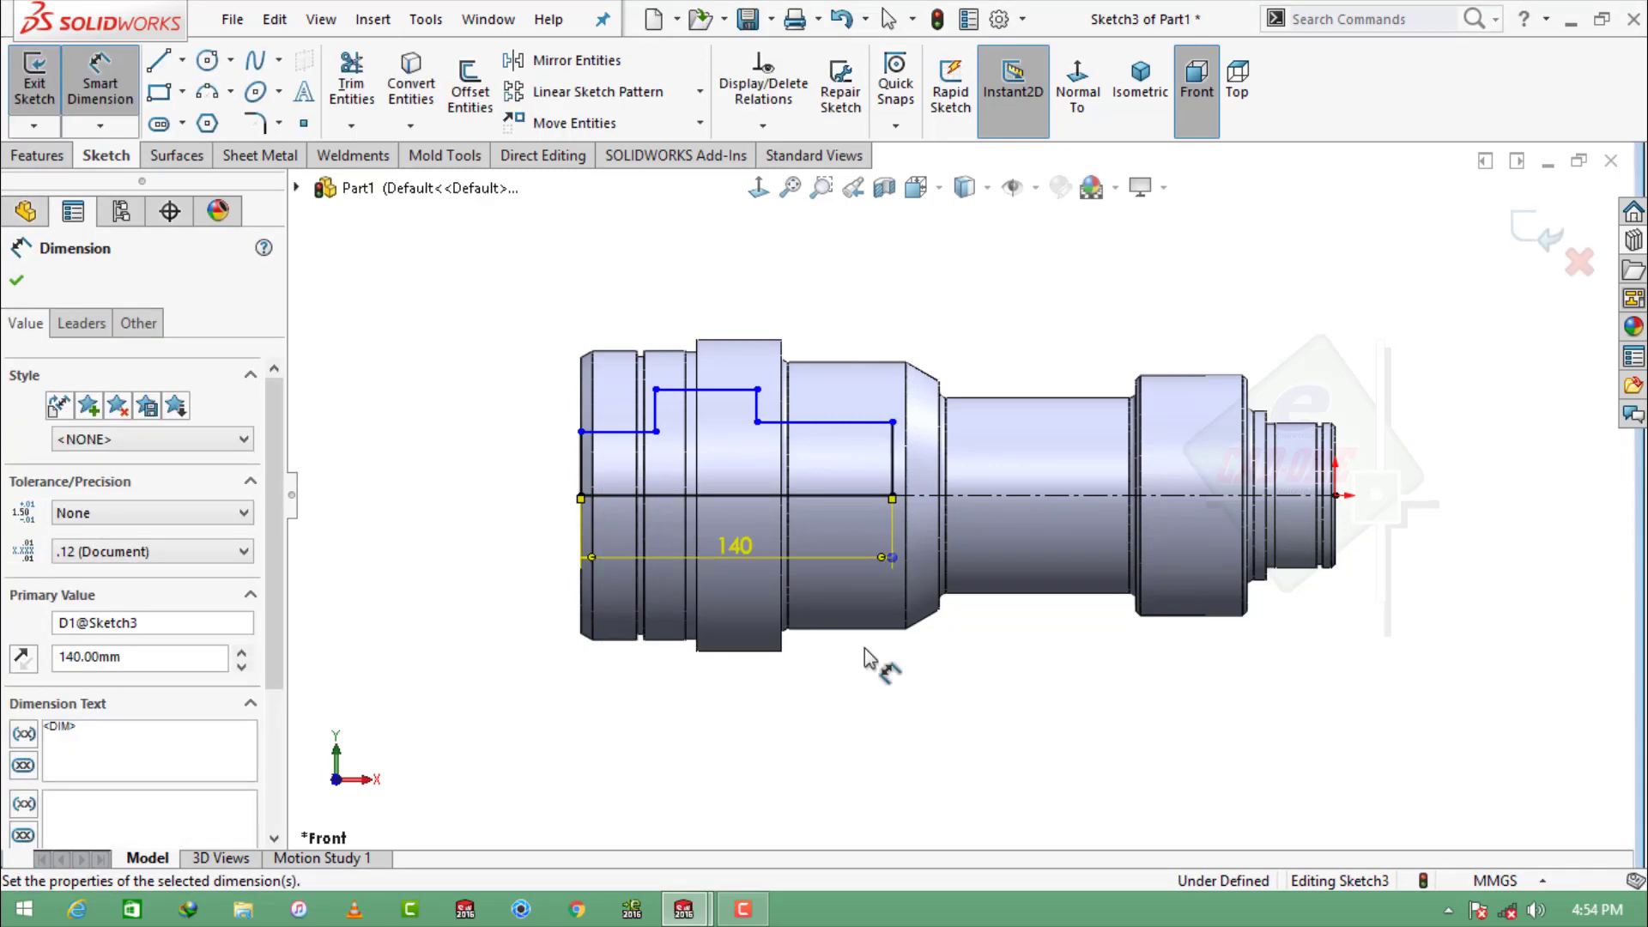
pyautogui.click(858, 495)
pyautogui.click(1011, 311)
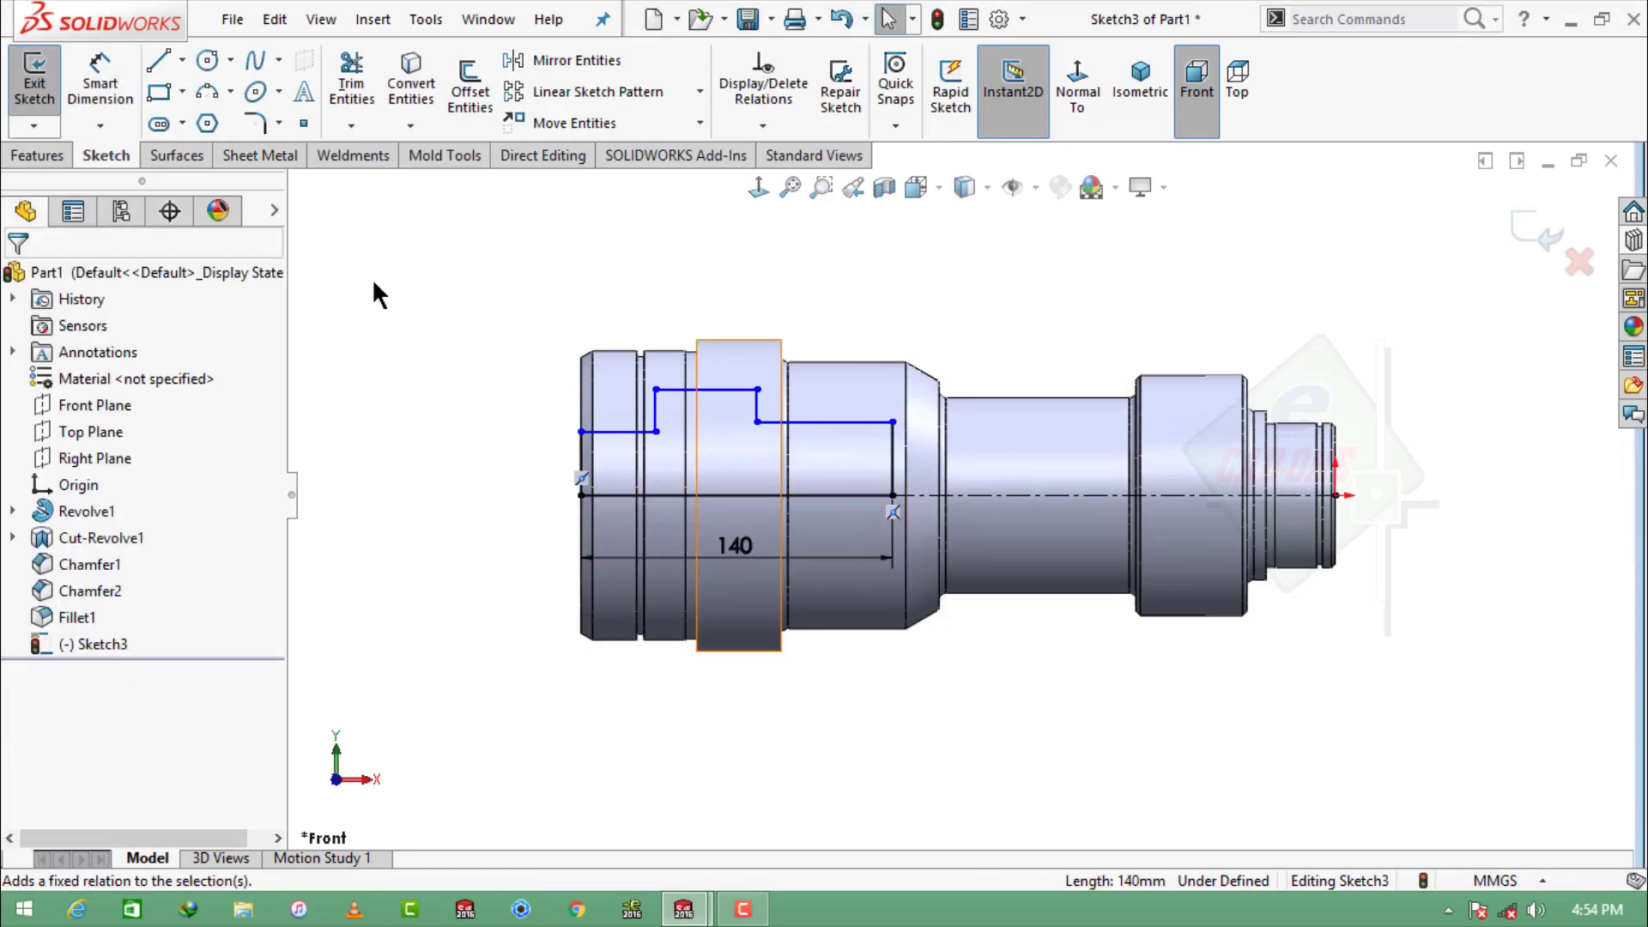
# Dimension the vertical line at the profile's inner end as 45 mm.
pyautogui.click(101, 83)
pyautogui.scroll(-1, 858, 485)
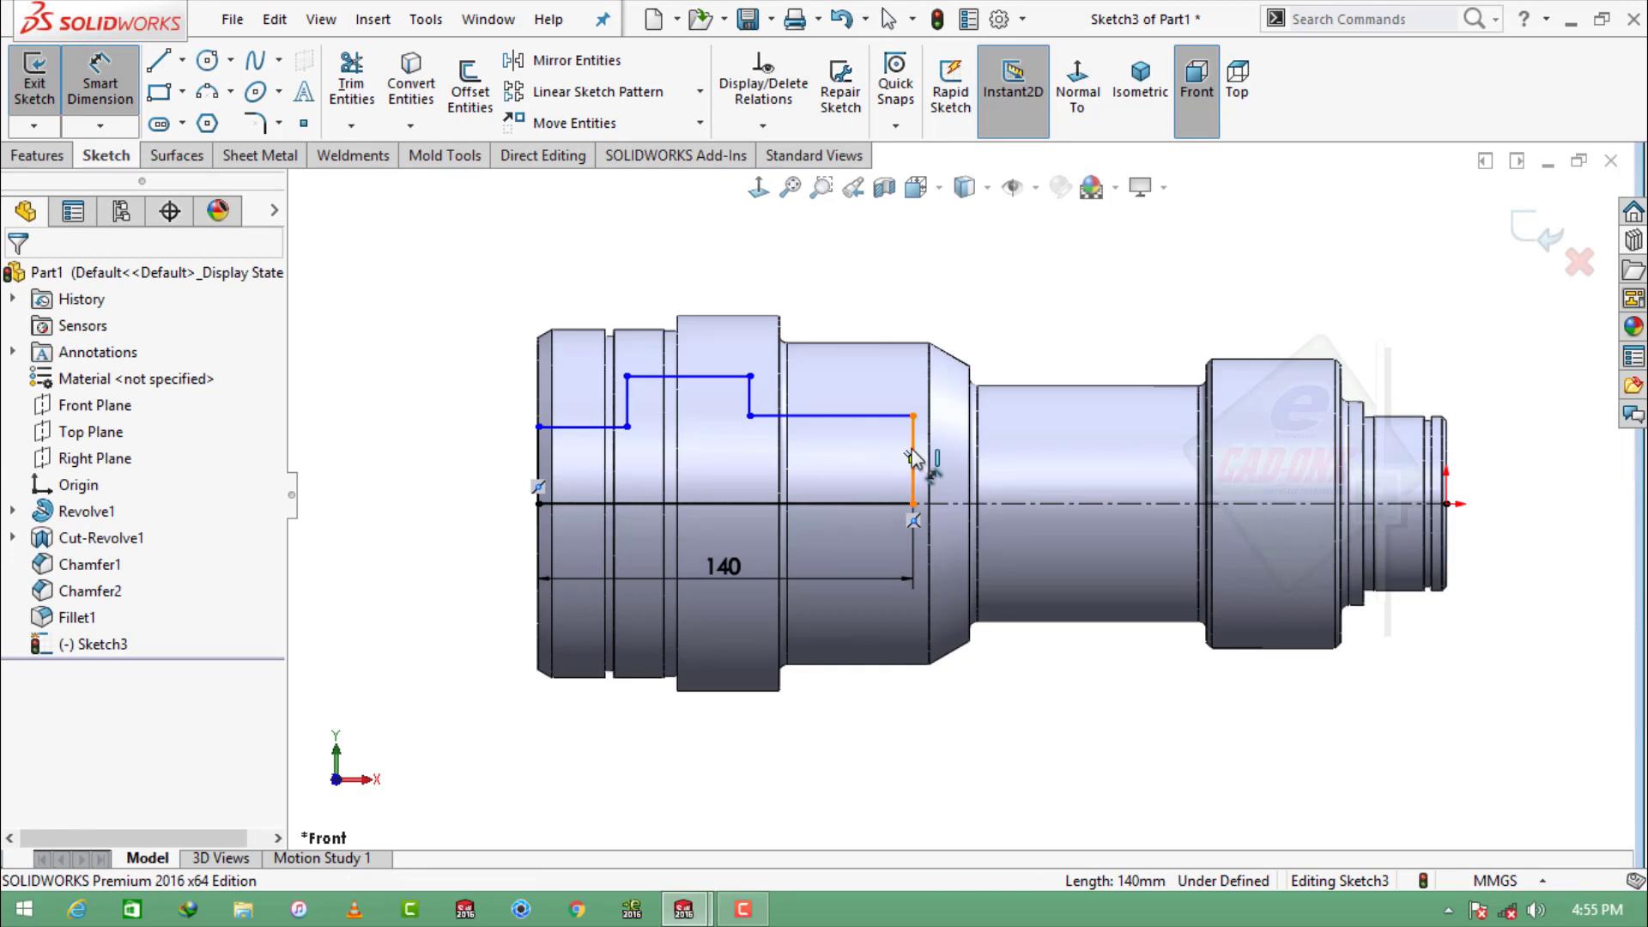
pyautogui.click(914, 459)
pyautogui.click(993, 463)
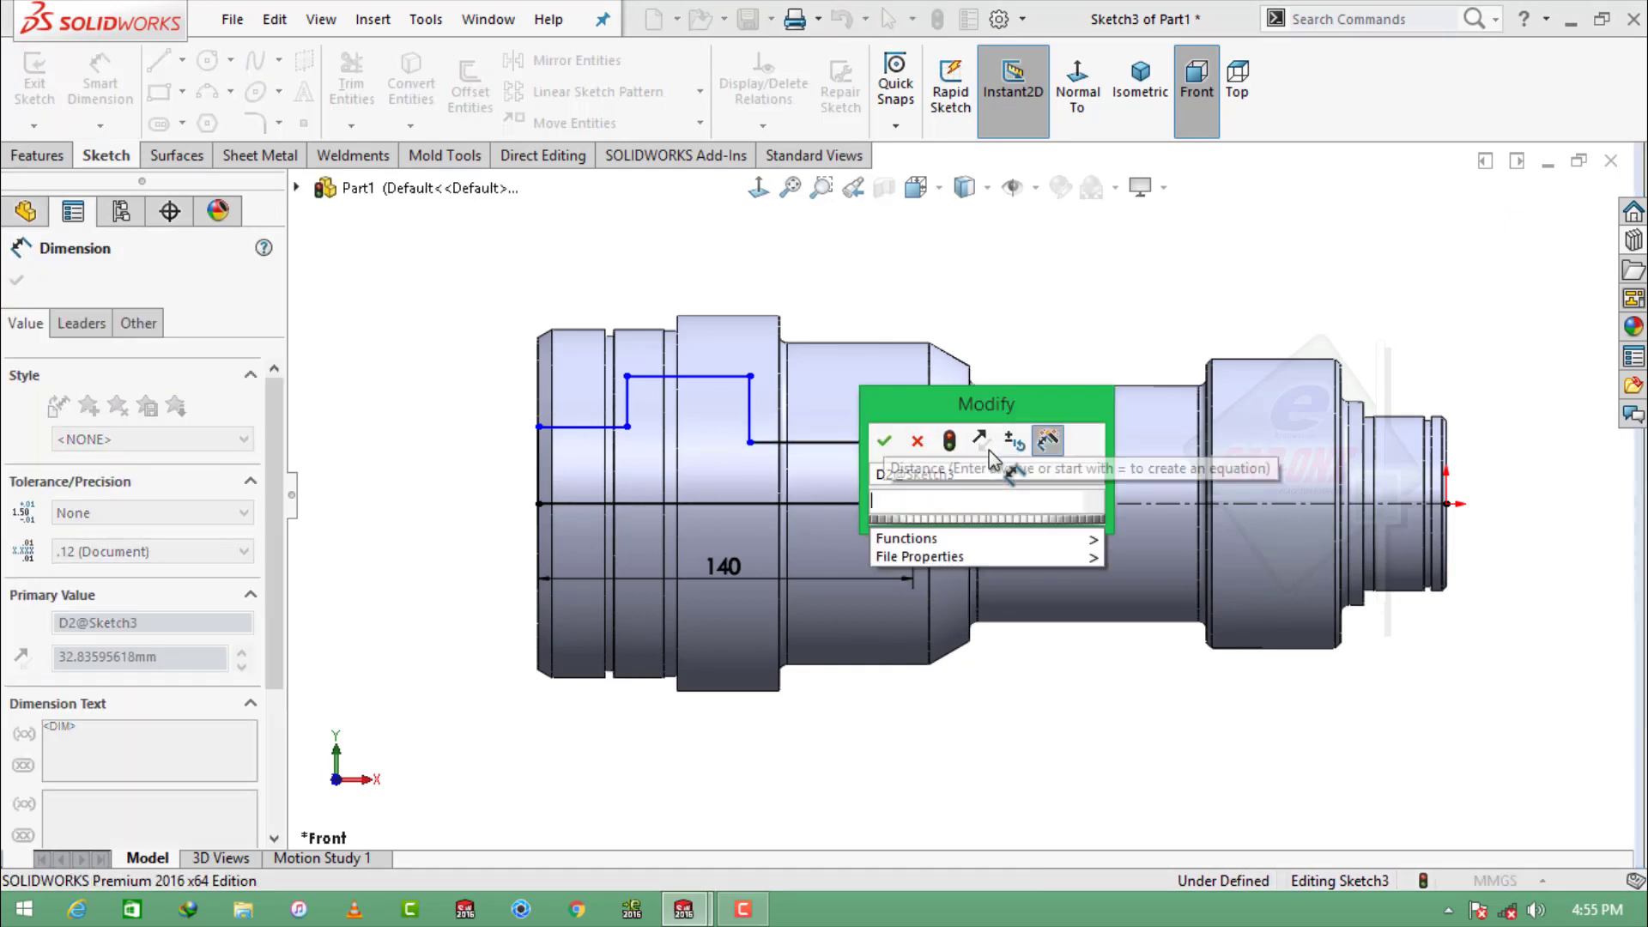
pyautogui.write('45')
pyautogui.press('Return')
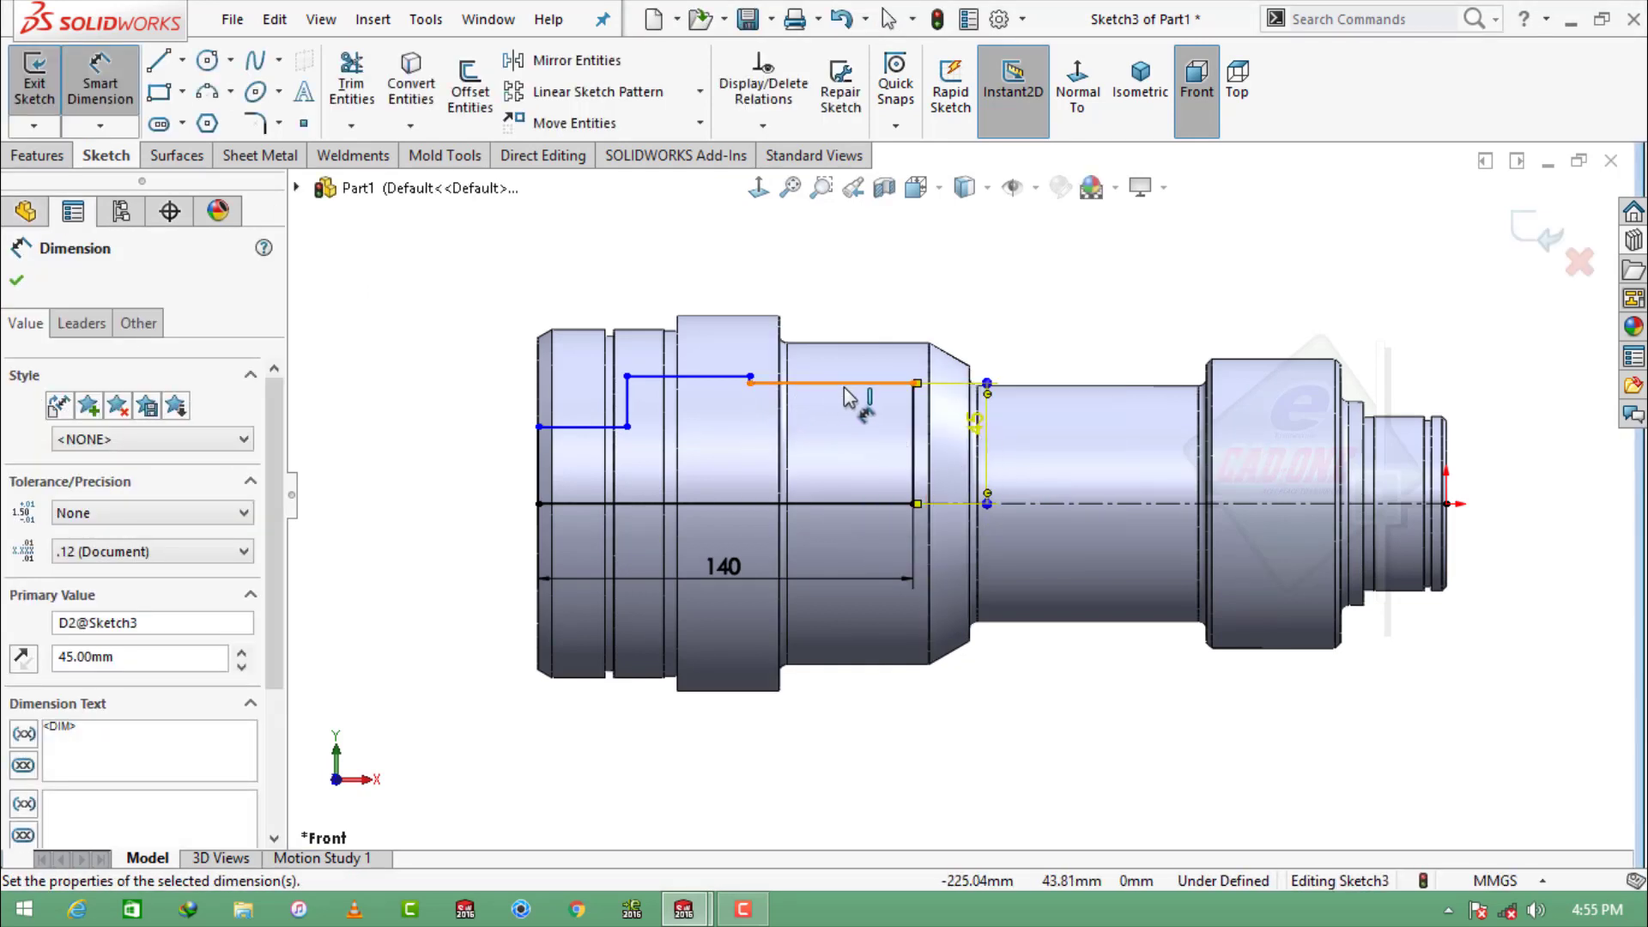
# Dimension the short vertical step between the profile's middle and inner sections as 7 mm.
pyautogui.scroll(-1, 846, 395)
pyautogui.scroll(-6, 808, 385)
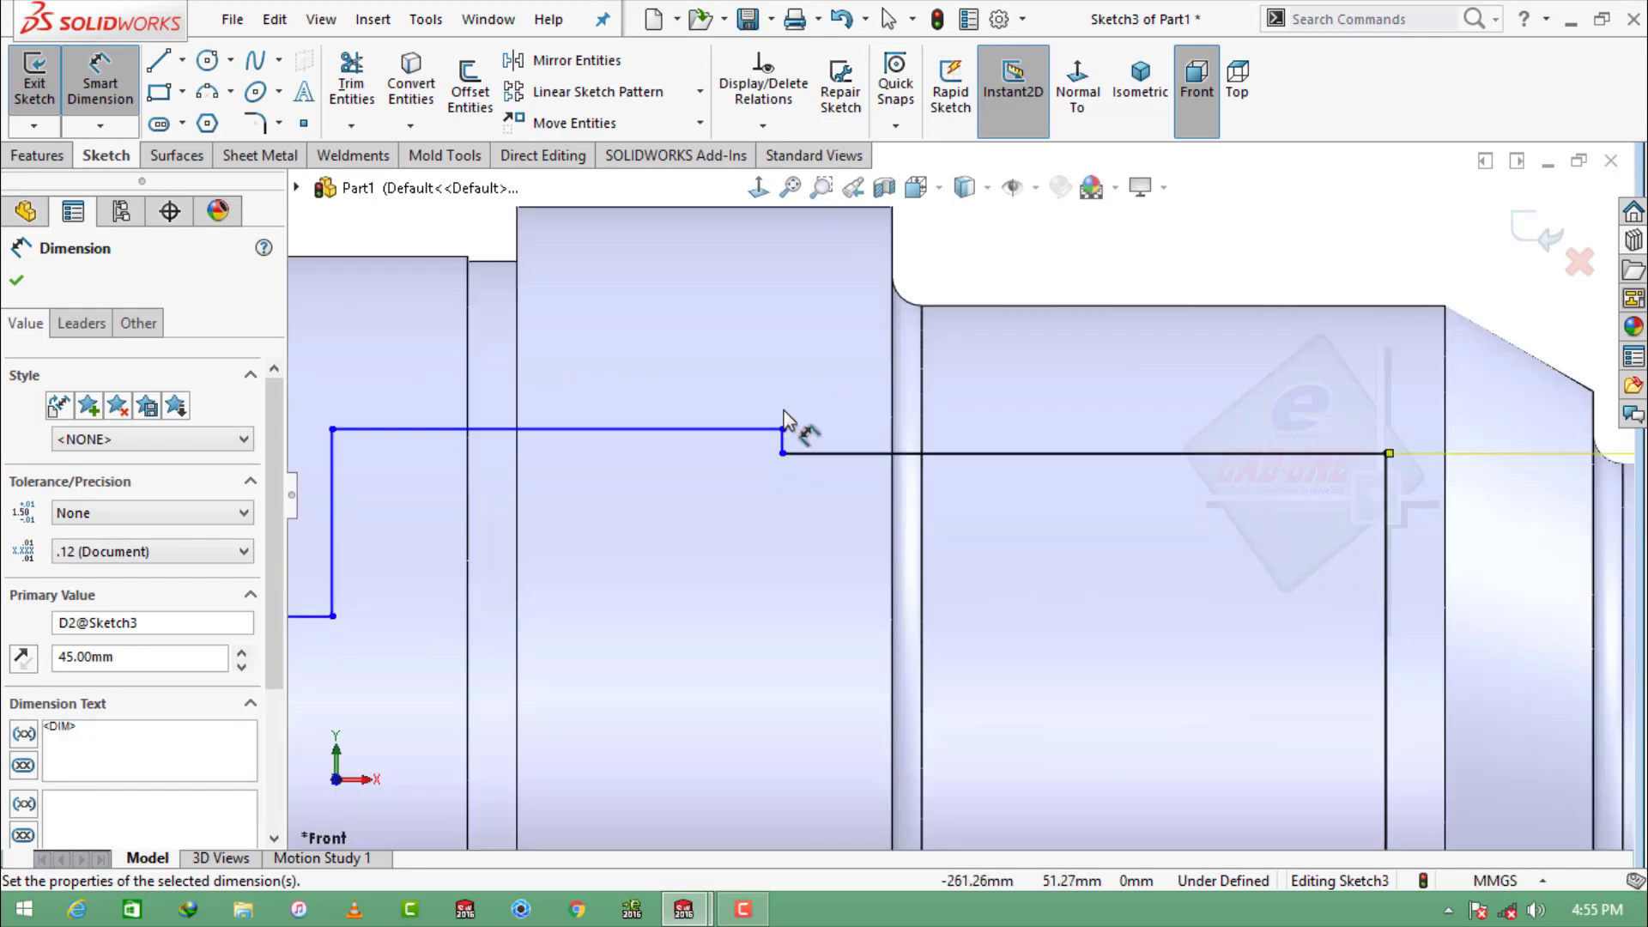
pyautogui.click(783, 442)
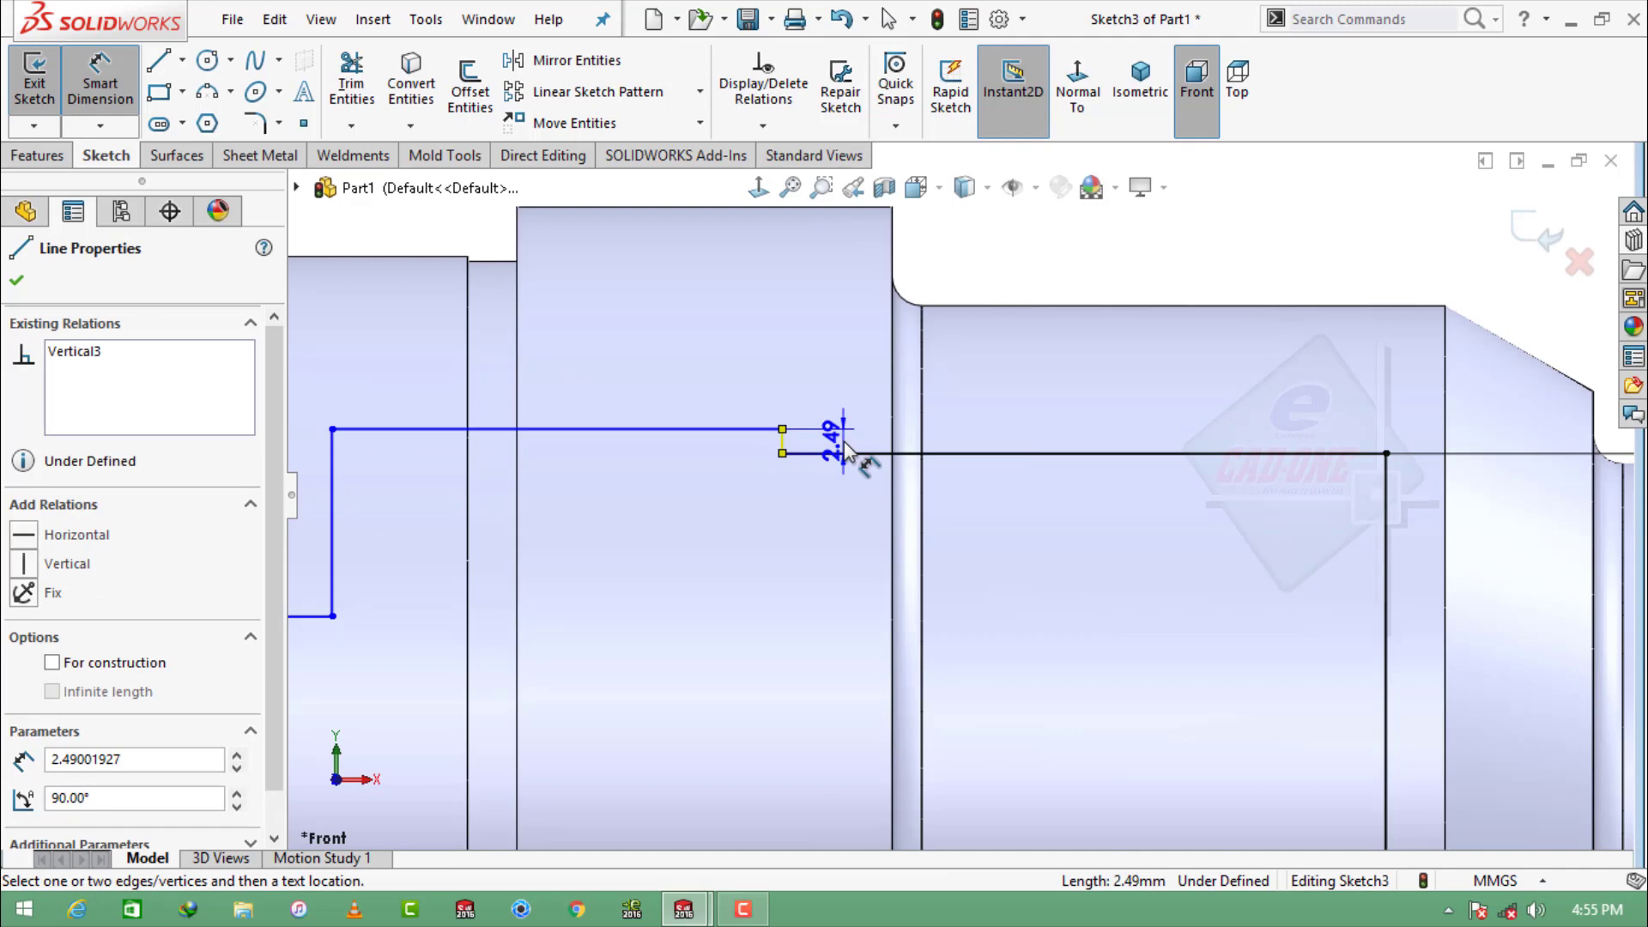
pyautogui.click(846, 448)
pyautogui.write('7mm')
pyautogui.press('Return')
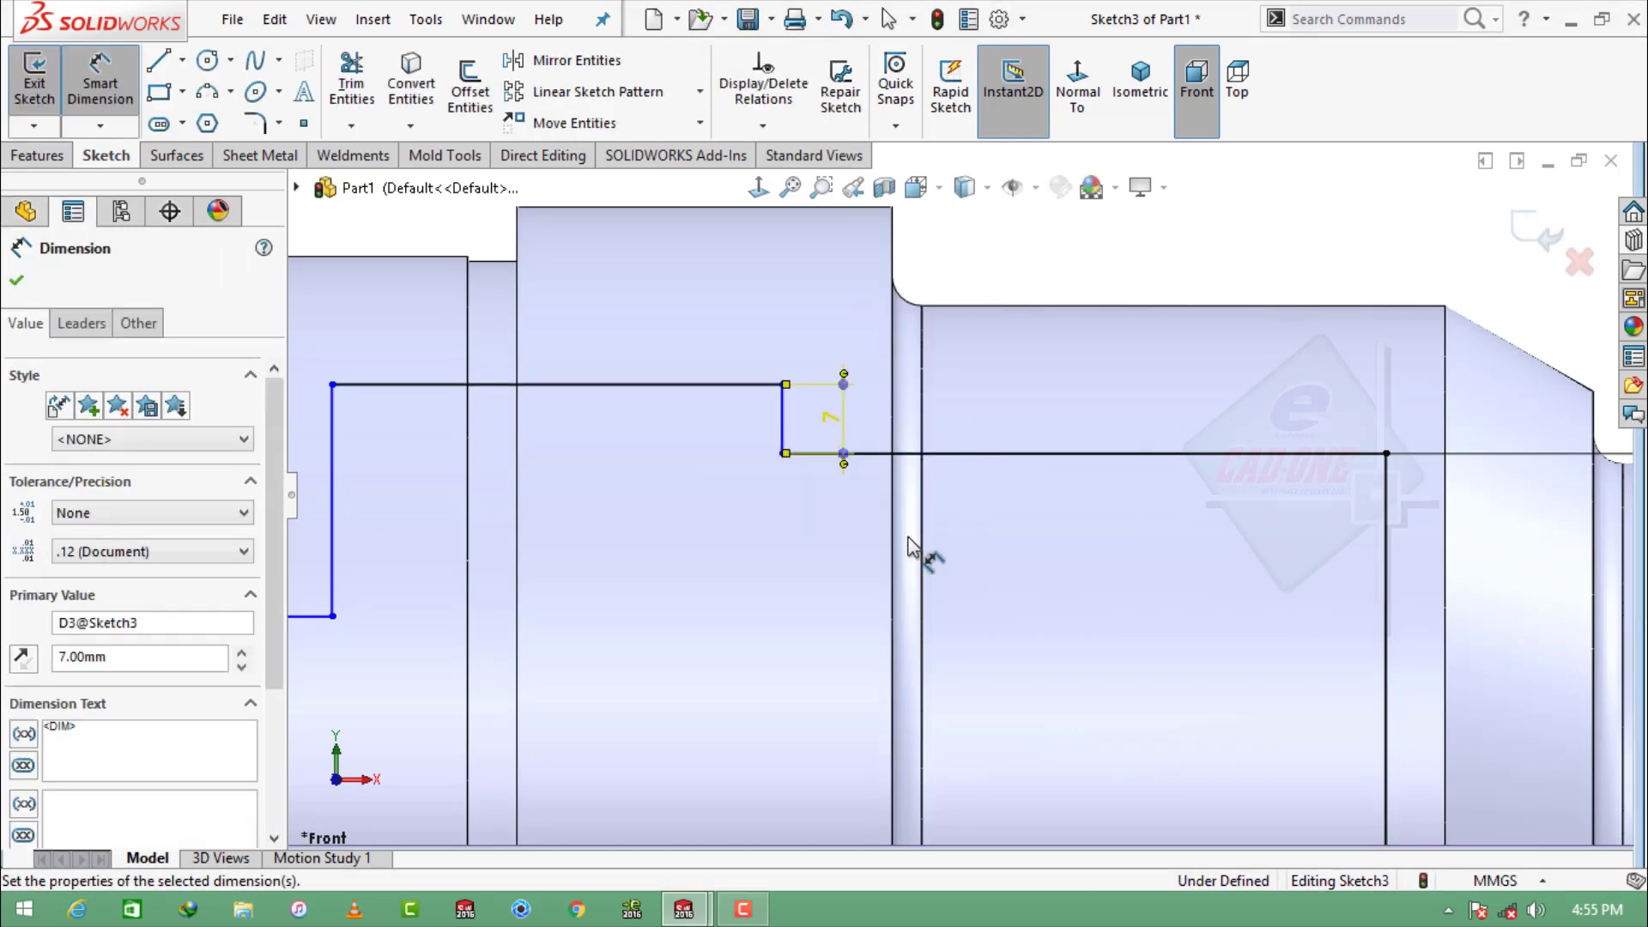
# Dimension the horizontal line of the profile's inner section as 65 mm.
pyautogui.click(1007, 464)
pyautogui.click(1048, 276)
pyautogui.write('65')
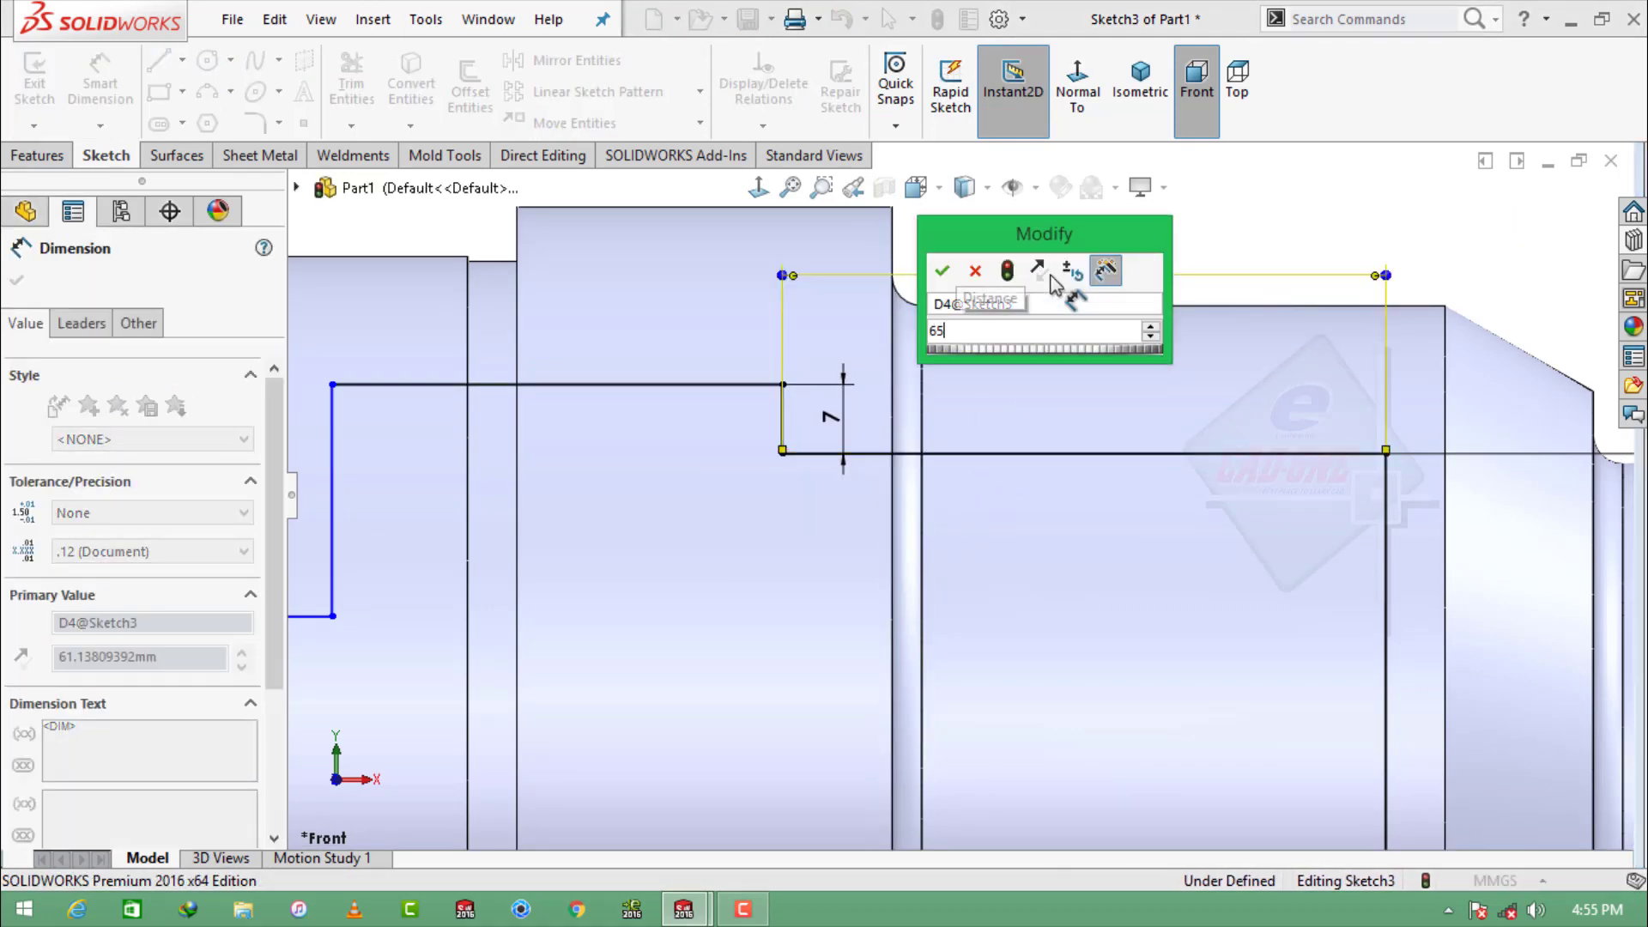
pyautogui.press('Return')
# Dimension the horizontal line of the profile's taller middle section as 50 mm.
pyautogui.scroll(2, 876, 481)
pyautogui.click(707, 418)
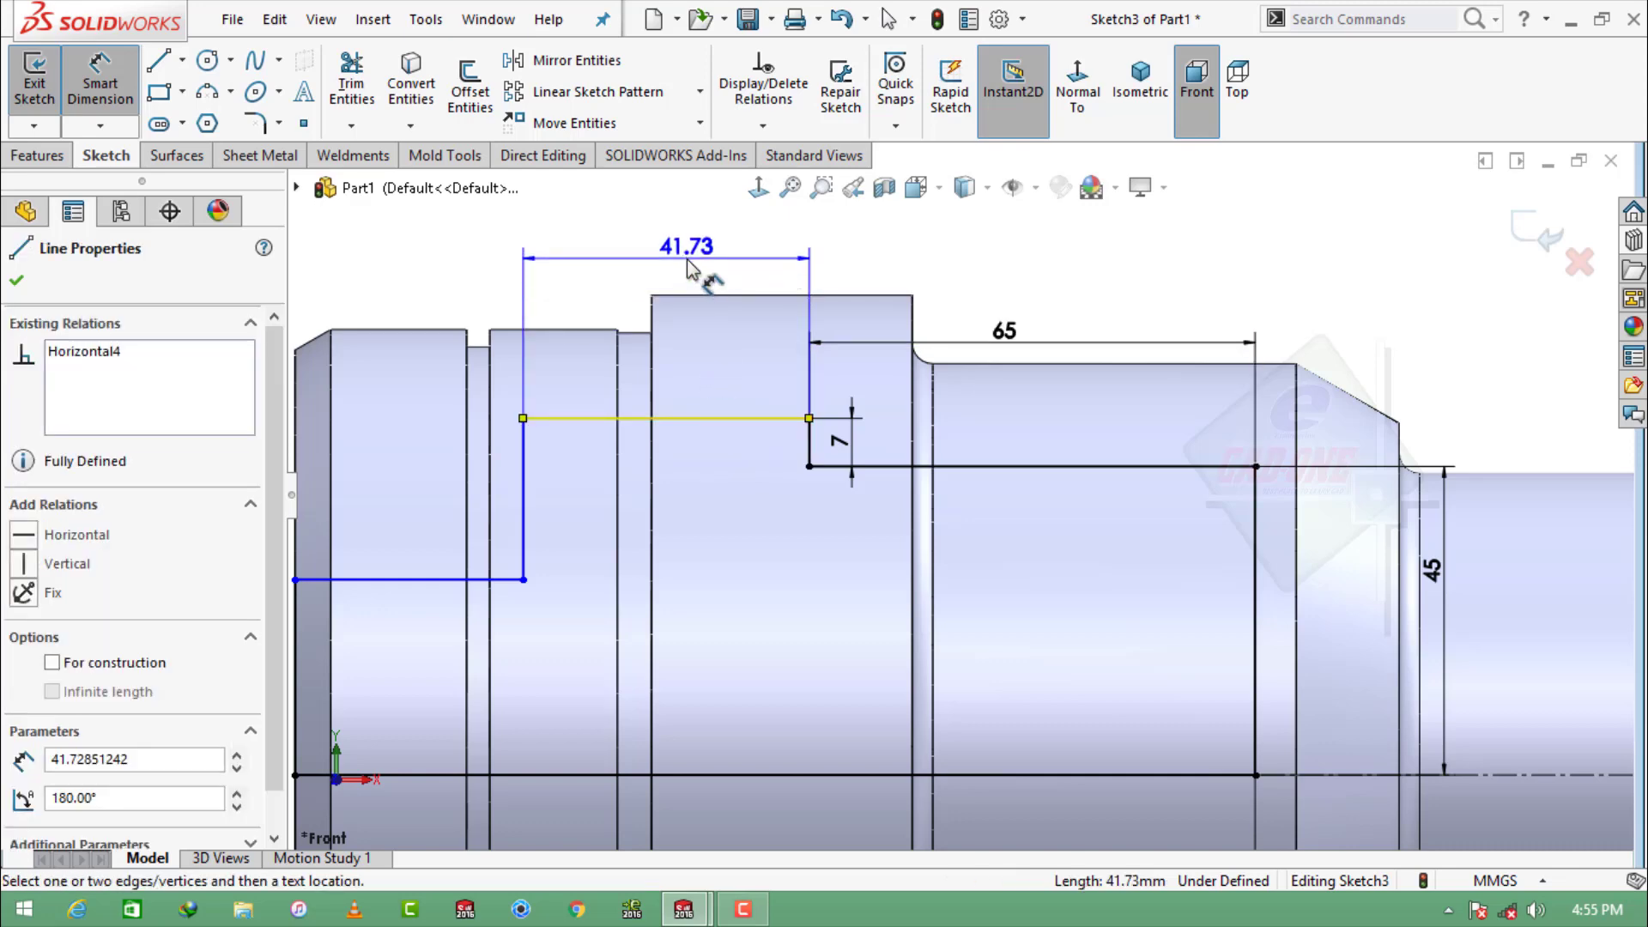
pyautogui.click(686, 259)
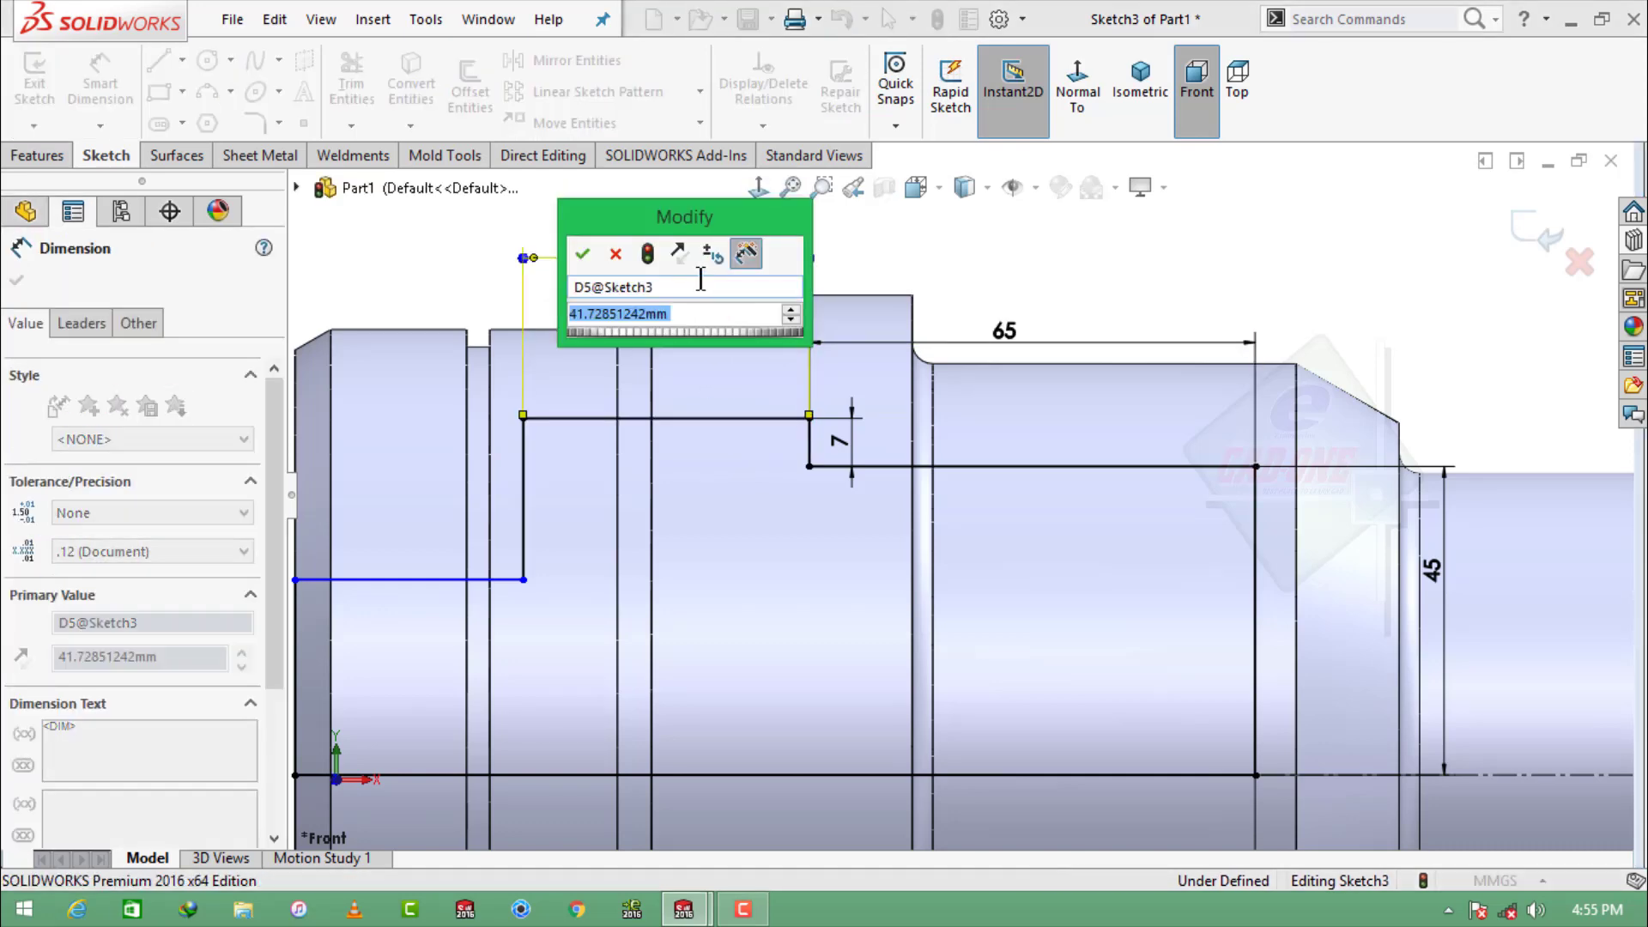
pyautogui.write('50')
pyautogui.press('Return')
# Dimension the vertical step between the profile's middle section and the section at the end face as 6.25 mm.
pyautogui.scroll(1, 571, 453)
pyautogui.scroll(-2, 518, 563)
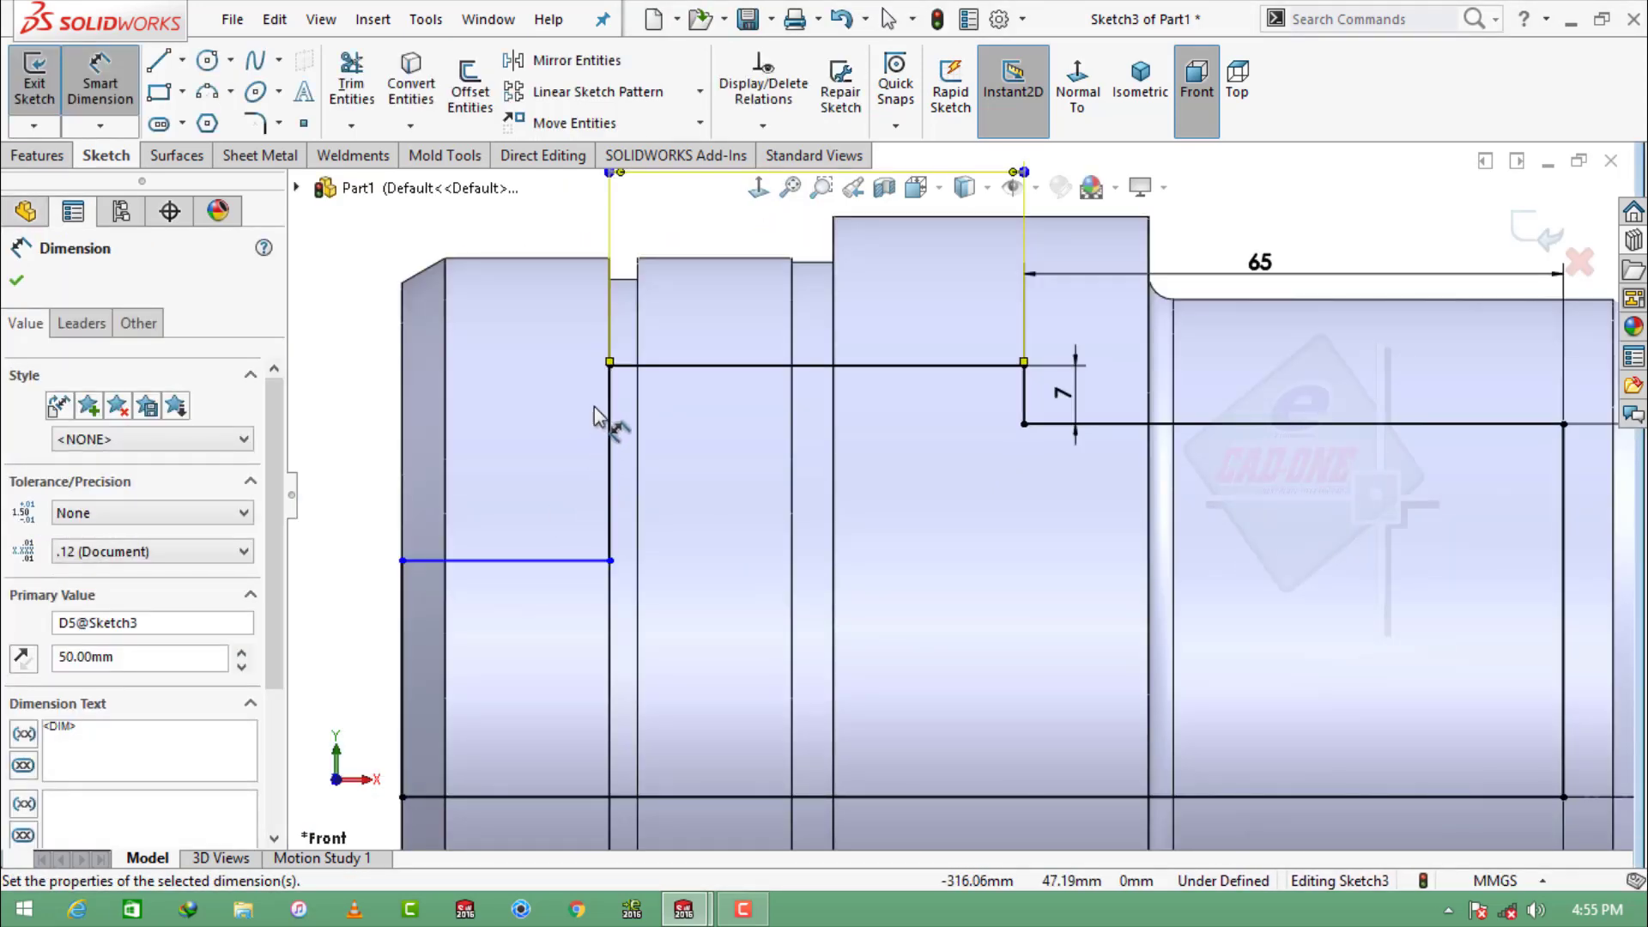
pyautogui.click(606, 414)
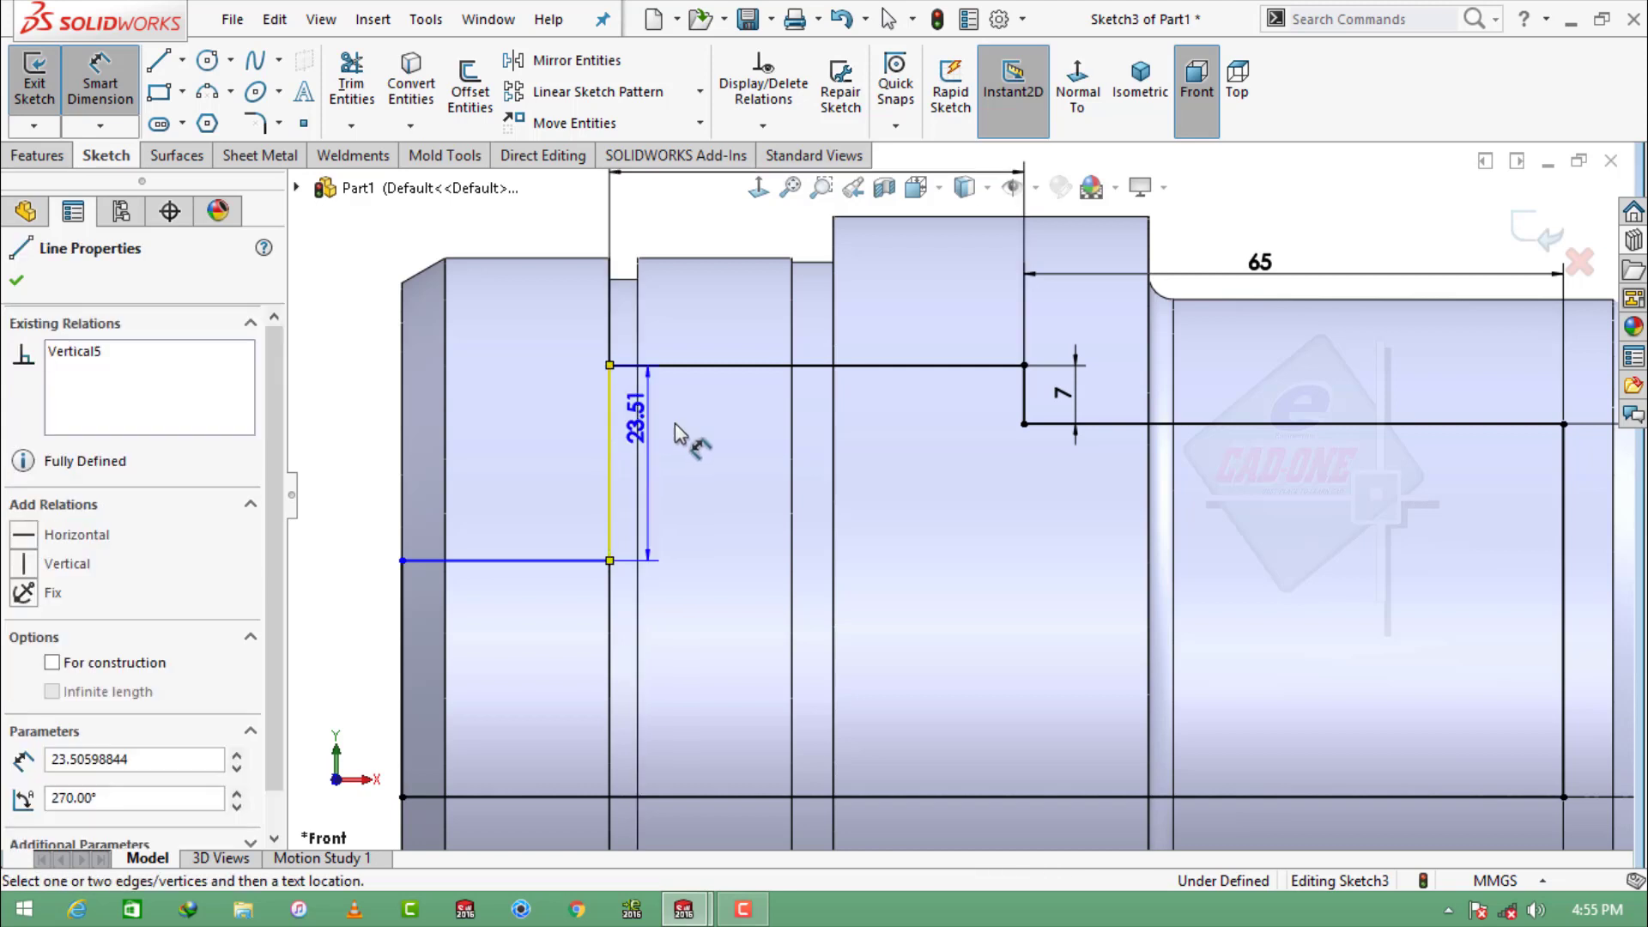
pyautogui.click(681, 434)
pyautogui.press('Return')
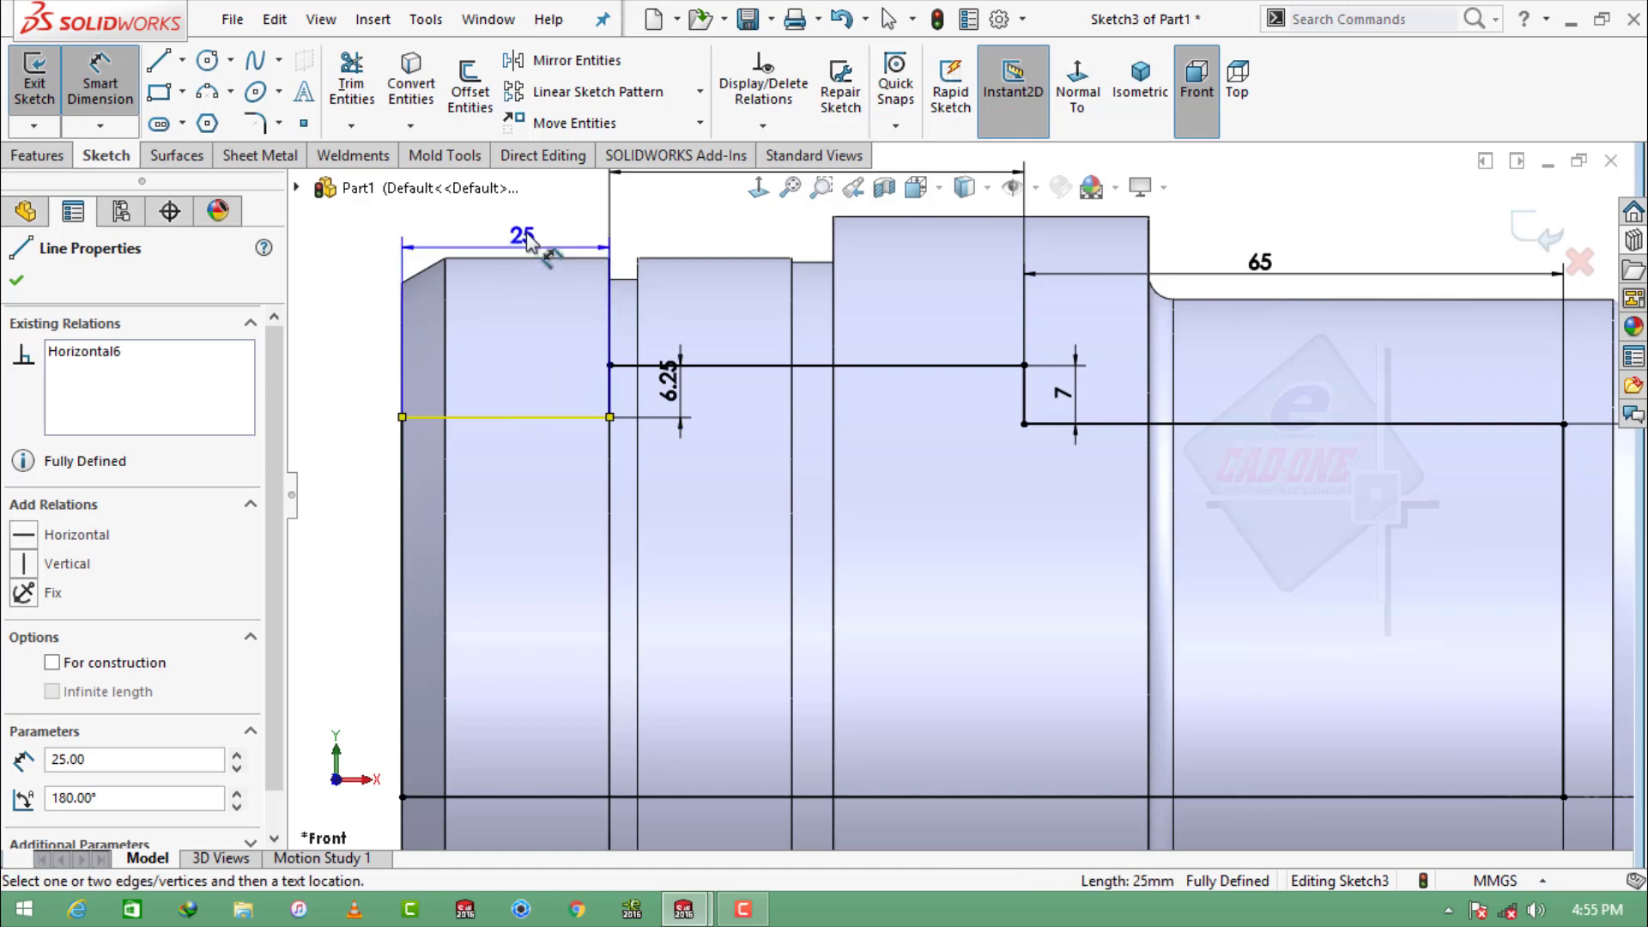
# Add driven dimensions to the end section's horizontal line and to the profile's vertical line on the end face.
pyautogui.click(519, 224)
pyautogui.click(978, 482)
pyautogui.click(401, 472)
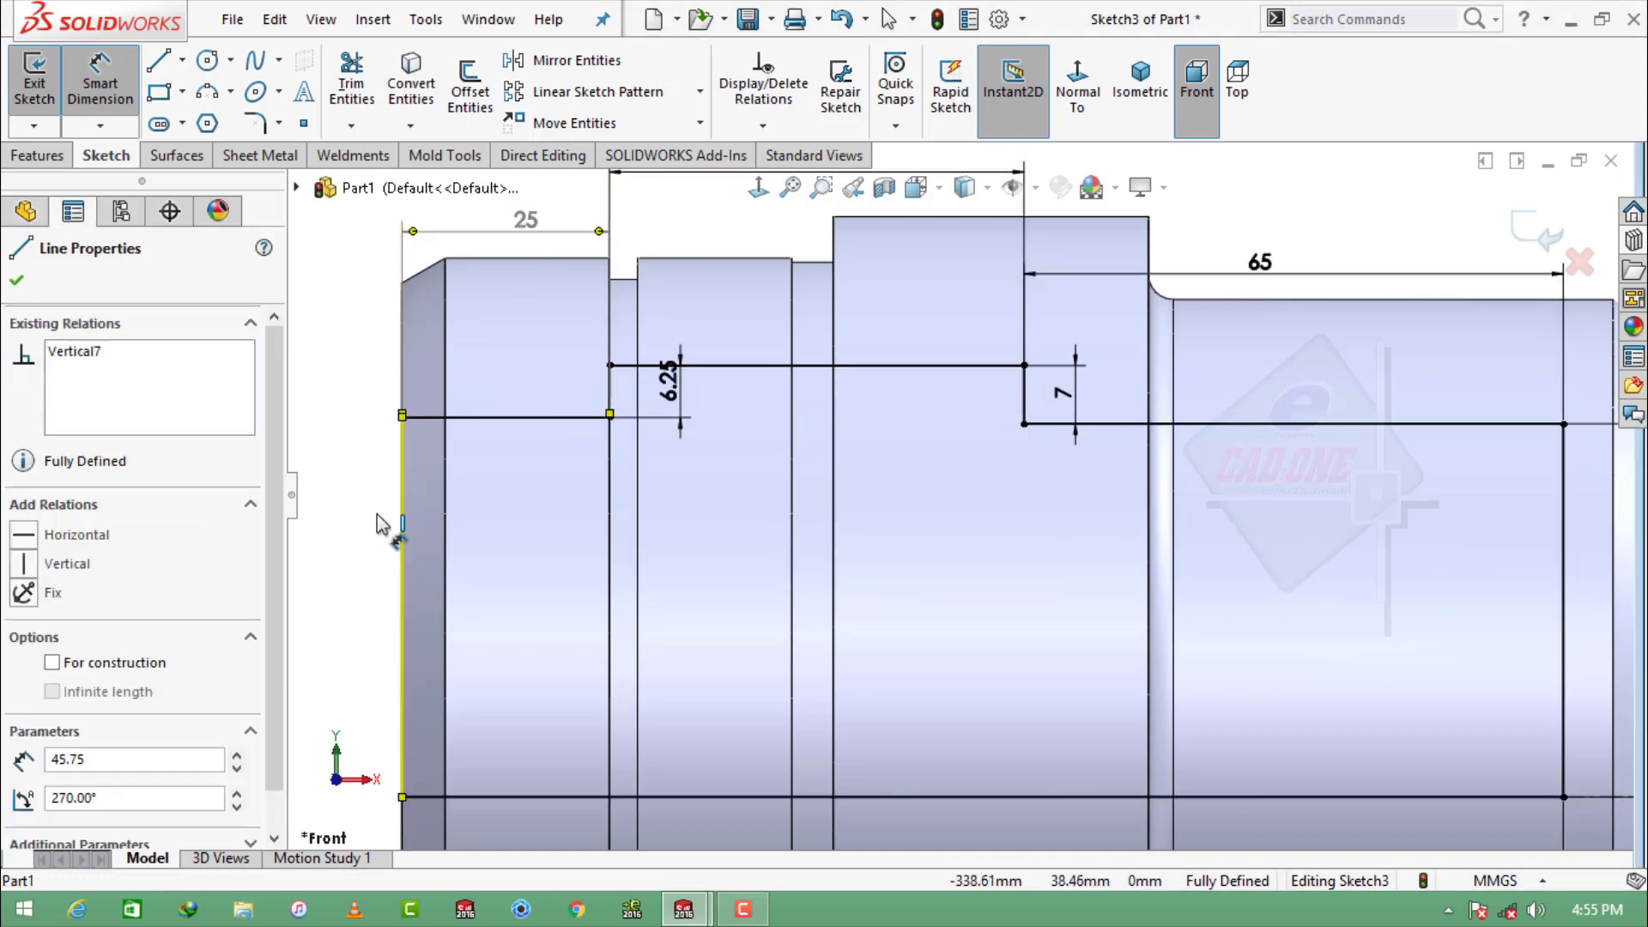
pyautogui.click(340, 539)
pyautogui.click(975, 481)
# Revolve-cut the stepped profile 360 degrees about the centerline to form the internal bore.
pyautogui.scroll(2, 953, 496)
pyautogui.scroll(2, 824, 528)
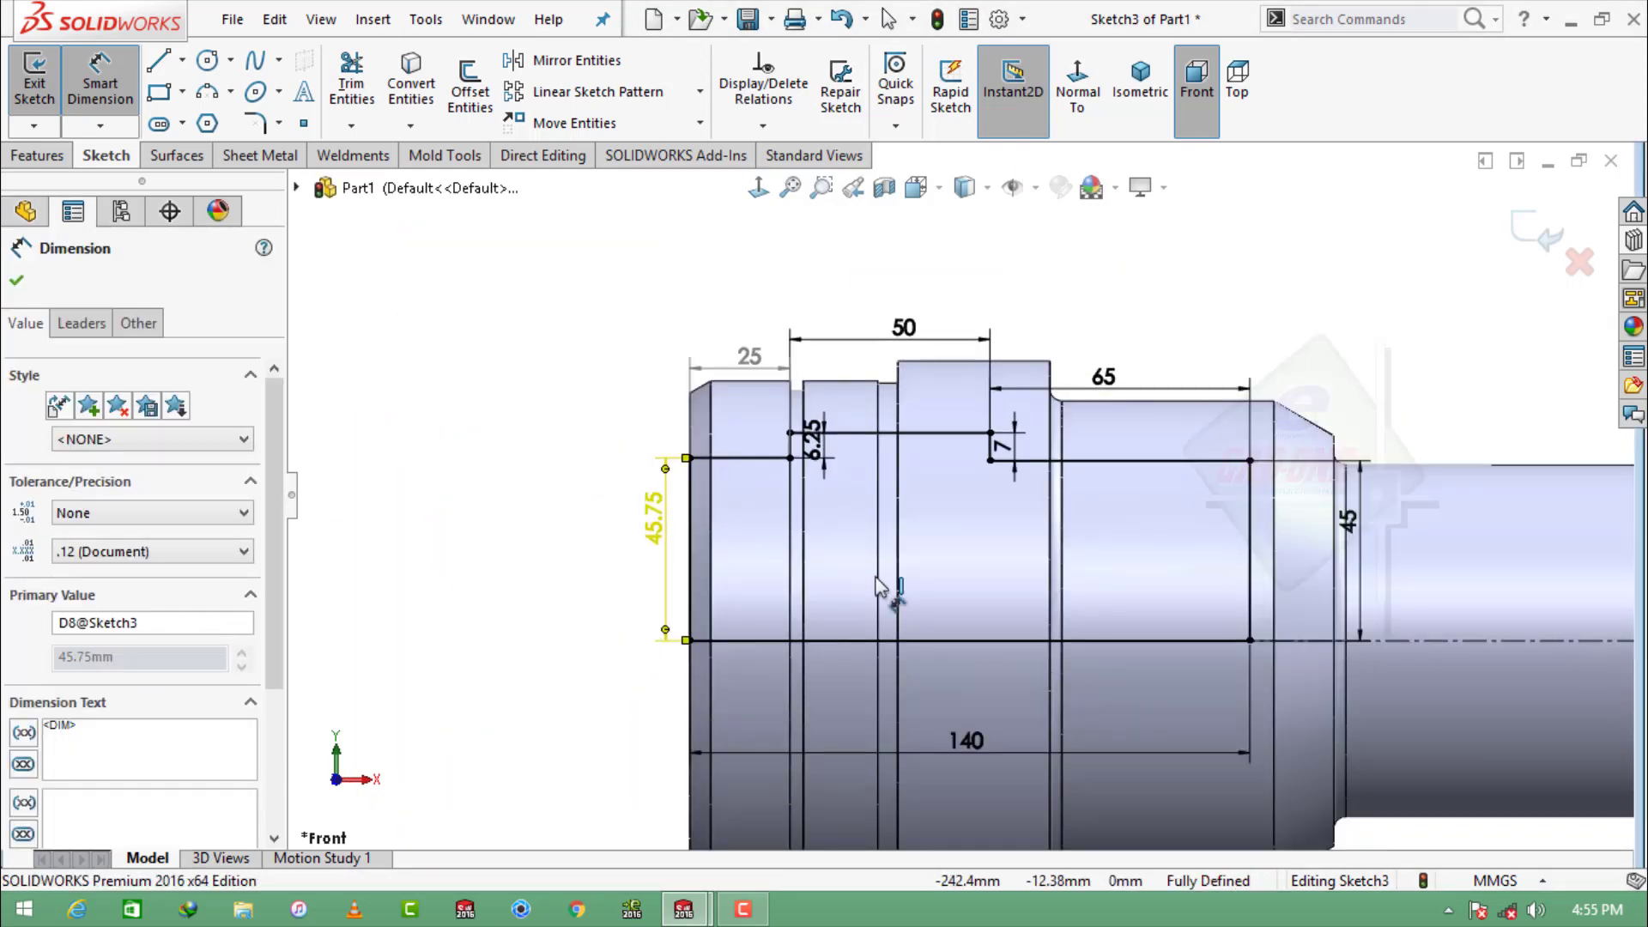
pyautogui.click(34, 156)
pyautogui.click(490, 86)
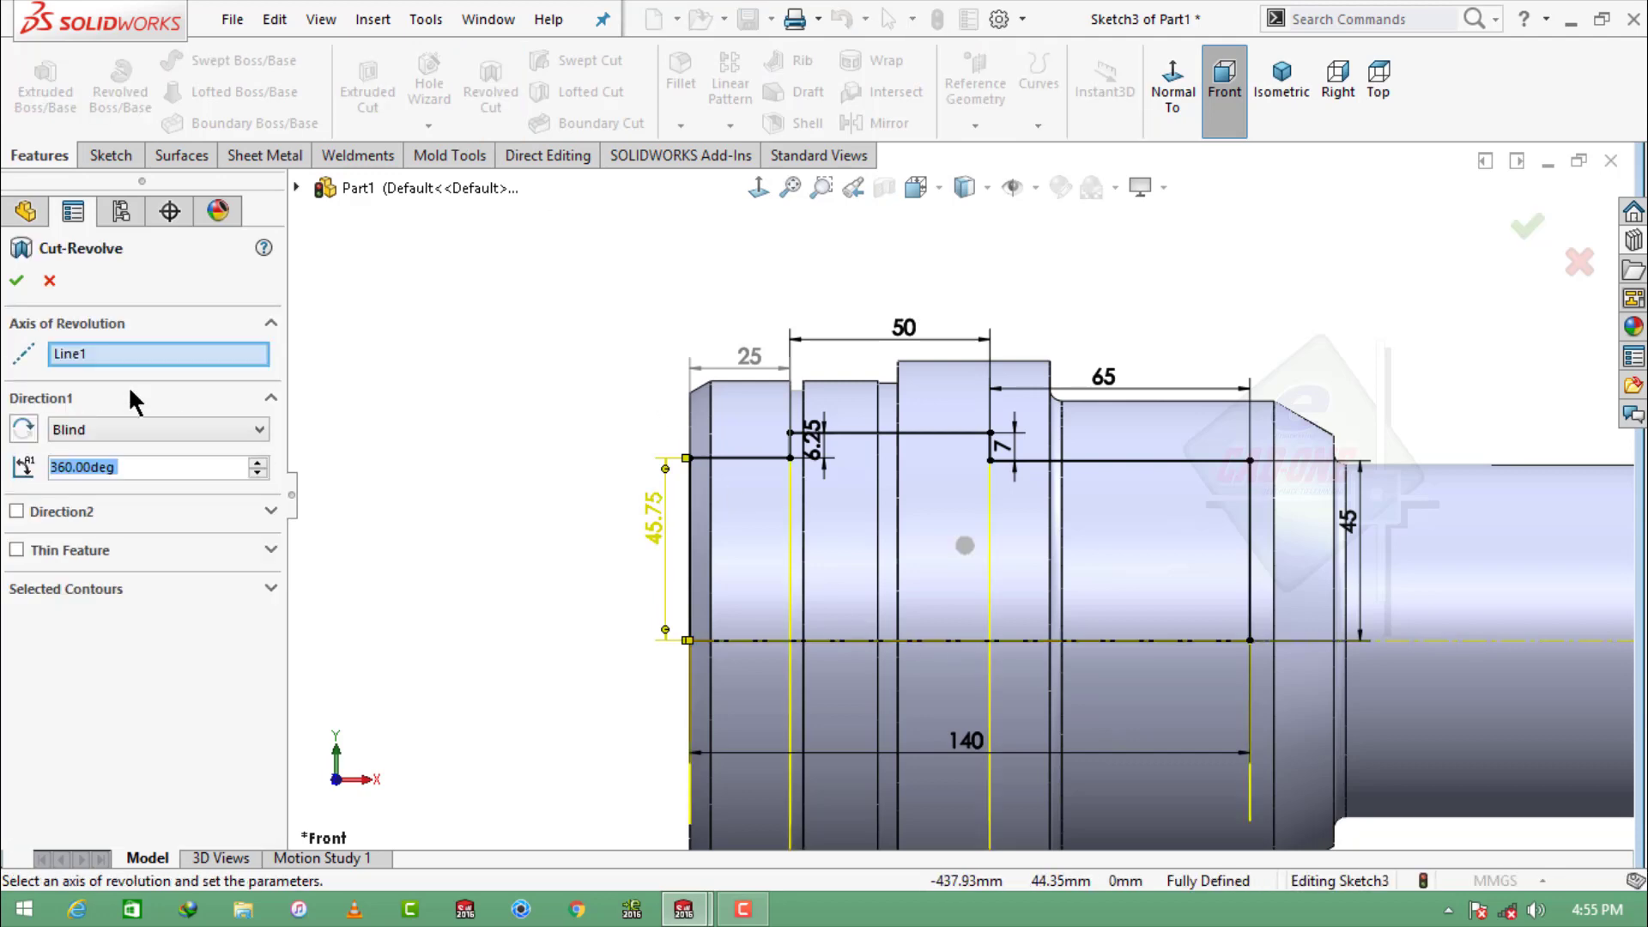
pyautogui.click(19, 281)
# Chamfer the bore's mouth edge and the next inner edge of the entry section by 1.6 mm at 45 degrees.
pyautogui.moveTo(478, 441); pyautogui.dragTo(580, 563, button='middle')
pyautogui.scroll(3, 581, 567)
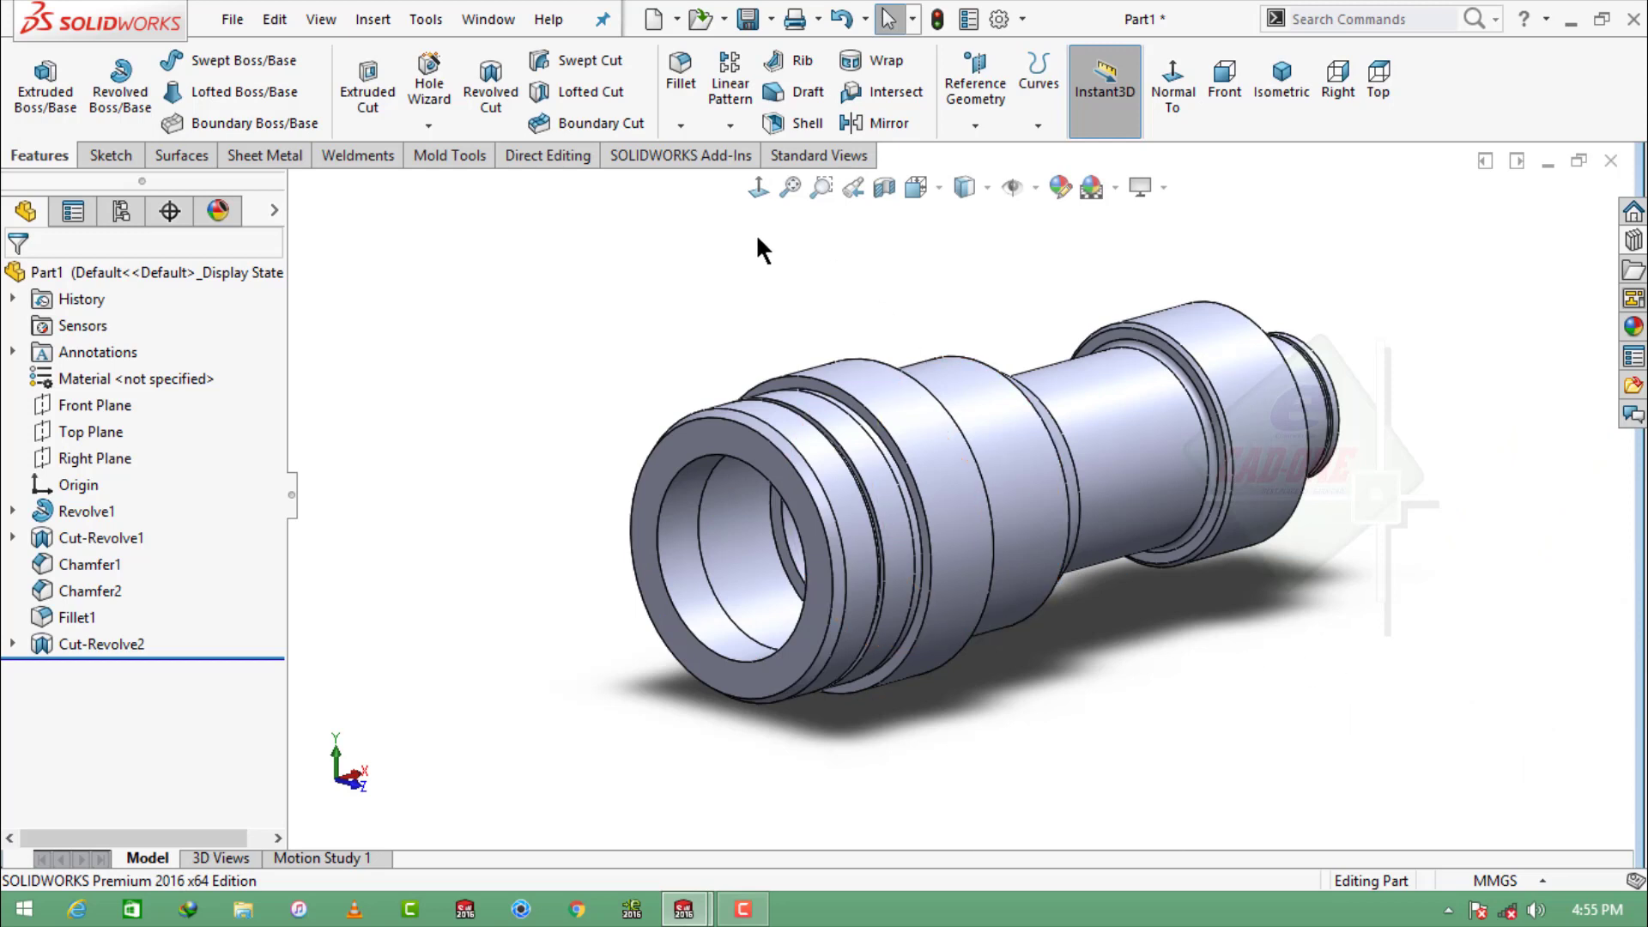
pyautogui.click(679, 126)
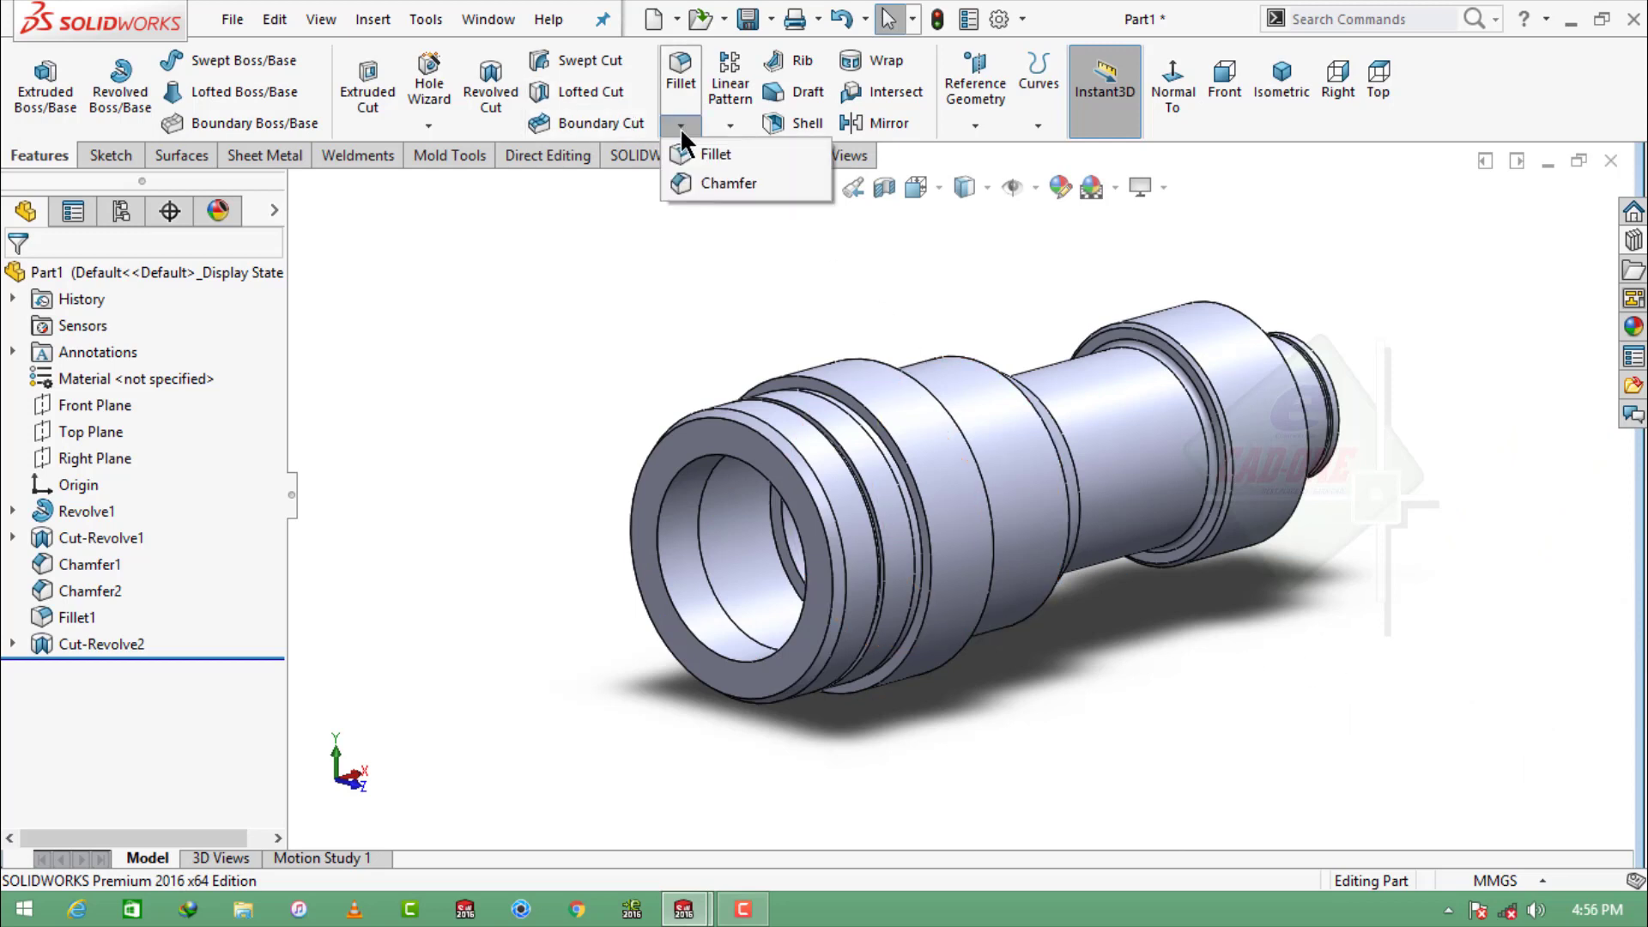
pyautogui.click(716, 182)
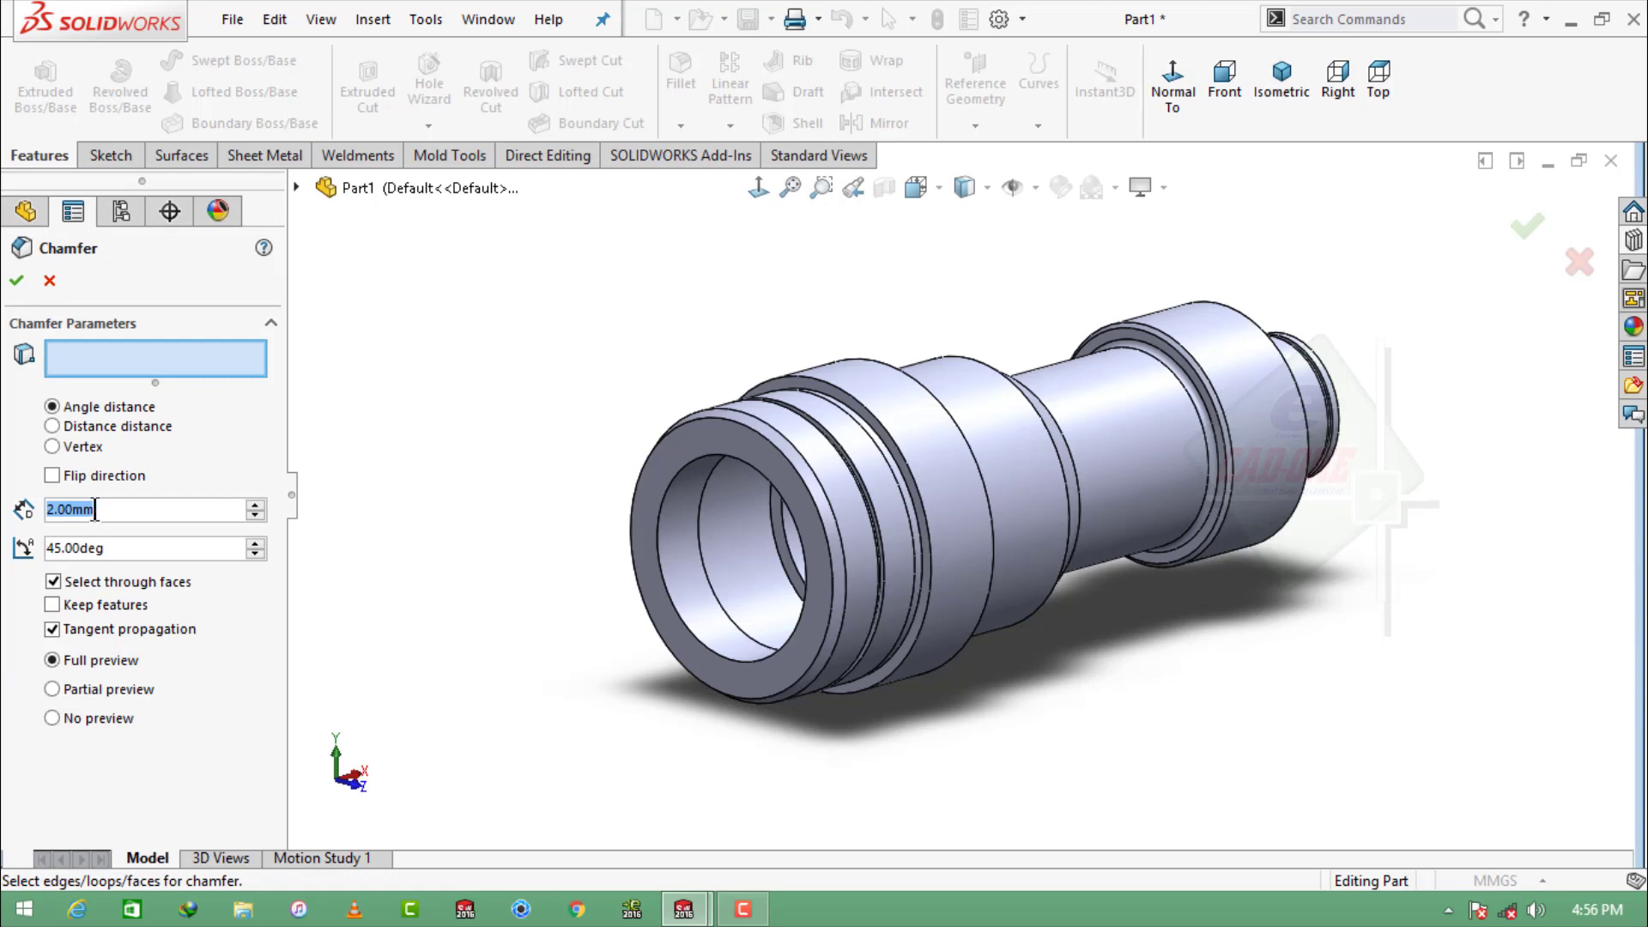
pyautogui.write('1.6')
pyautogui.press('Return')
pyautogui.click(685, 479)
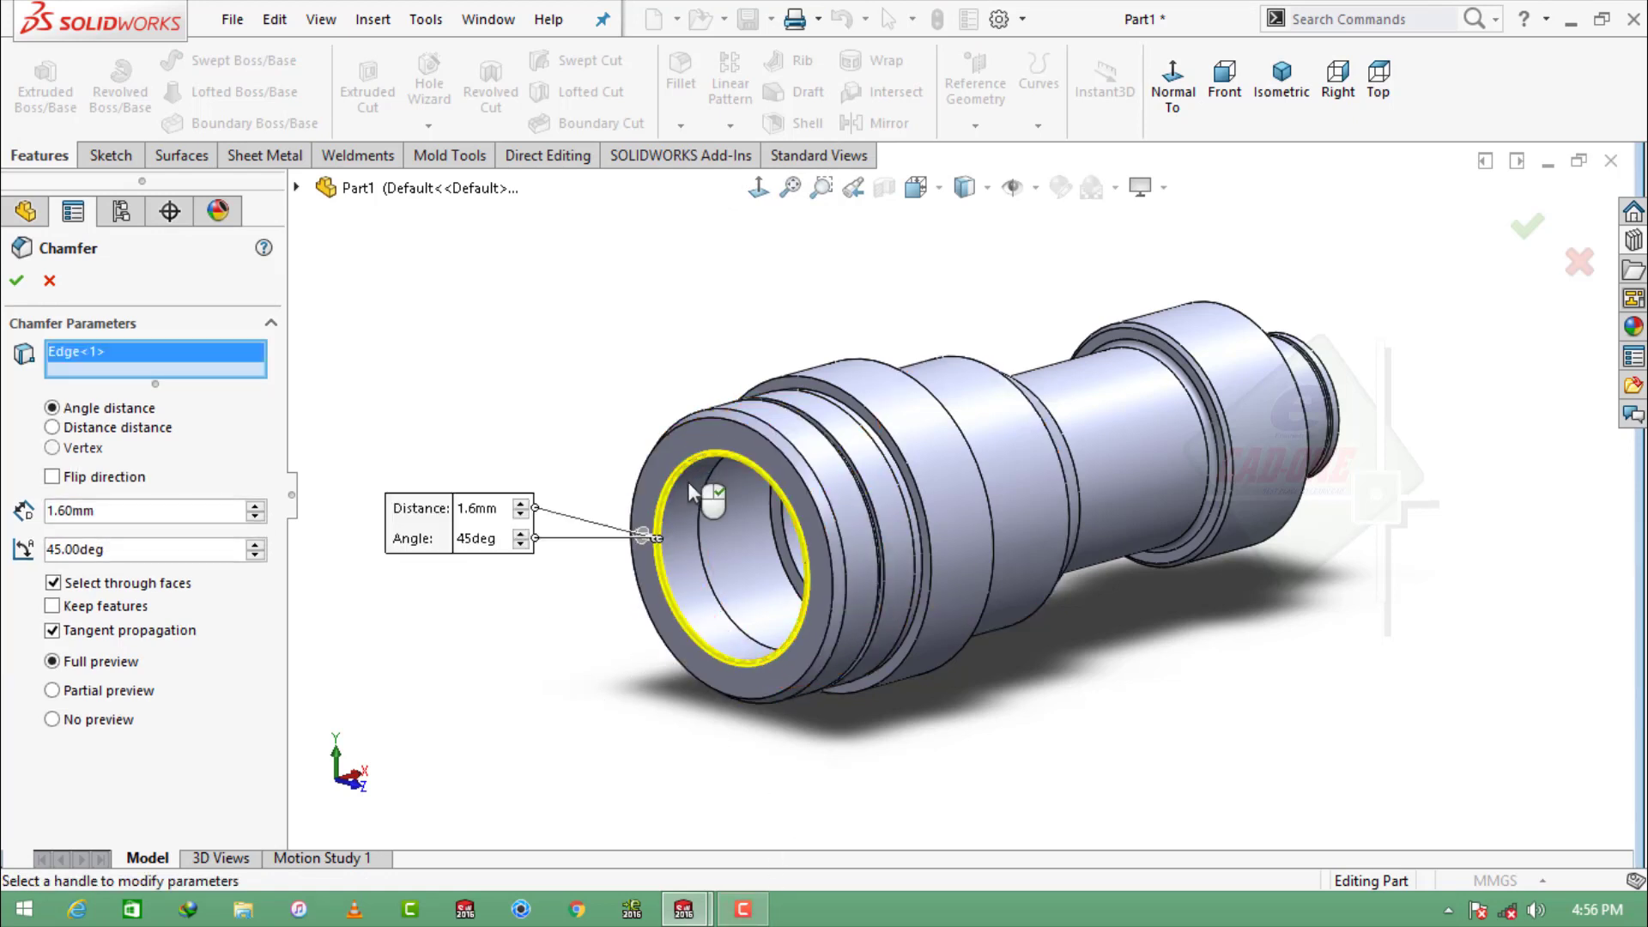
pyautogui.click(701, 512)
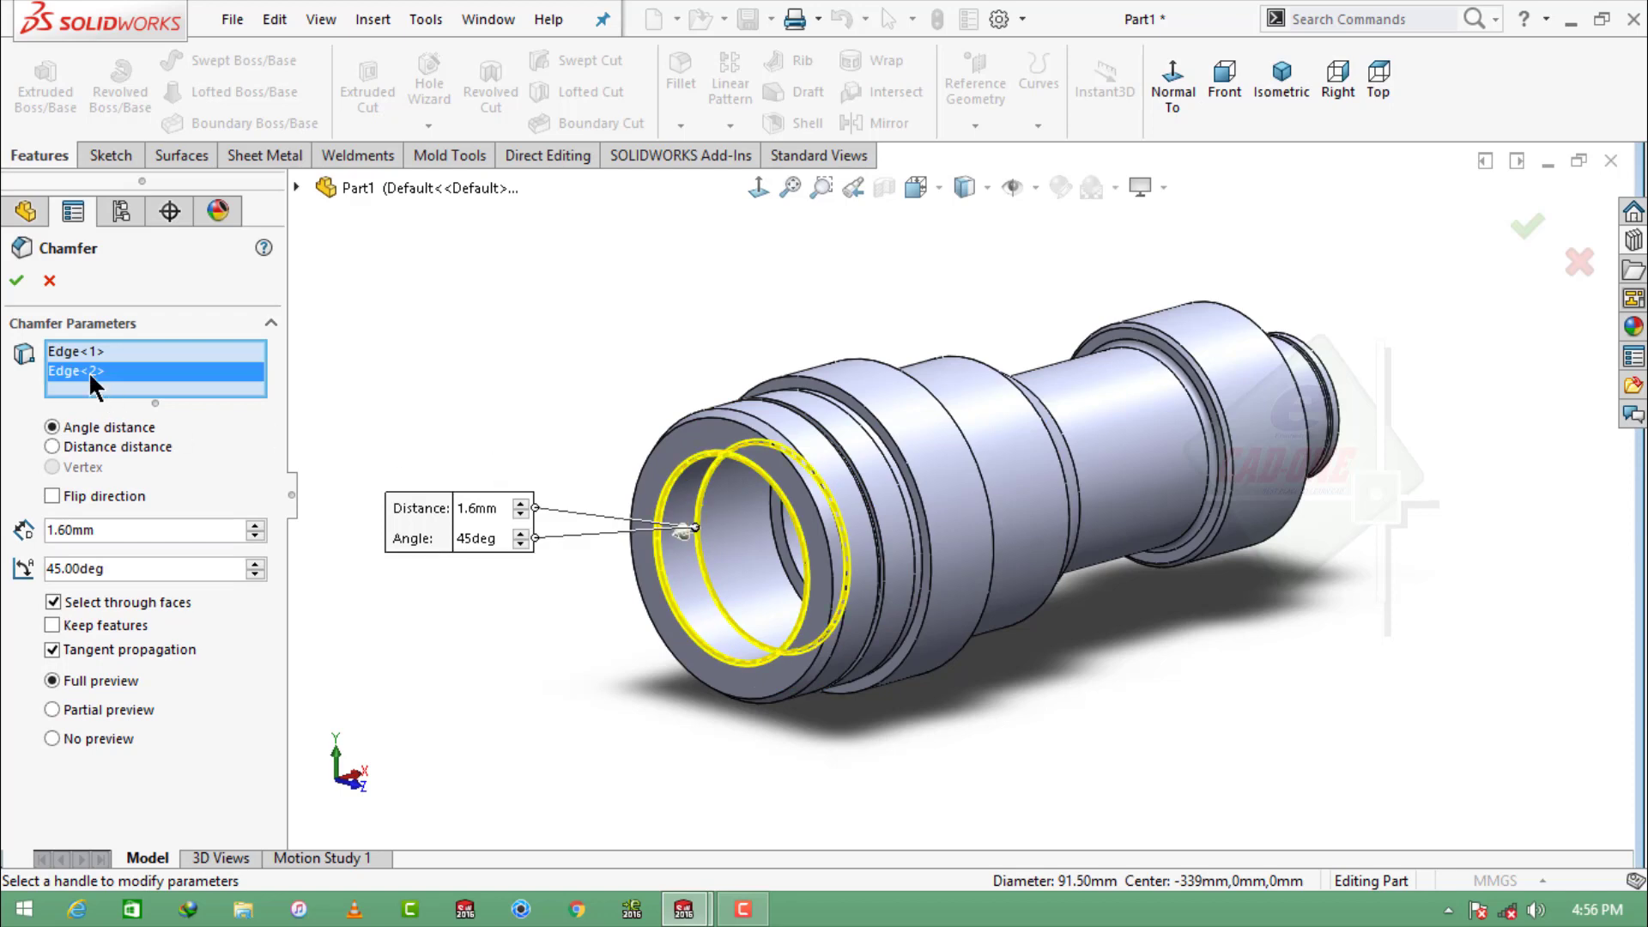
pyautogui.click(17, 280)
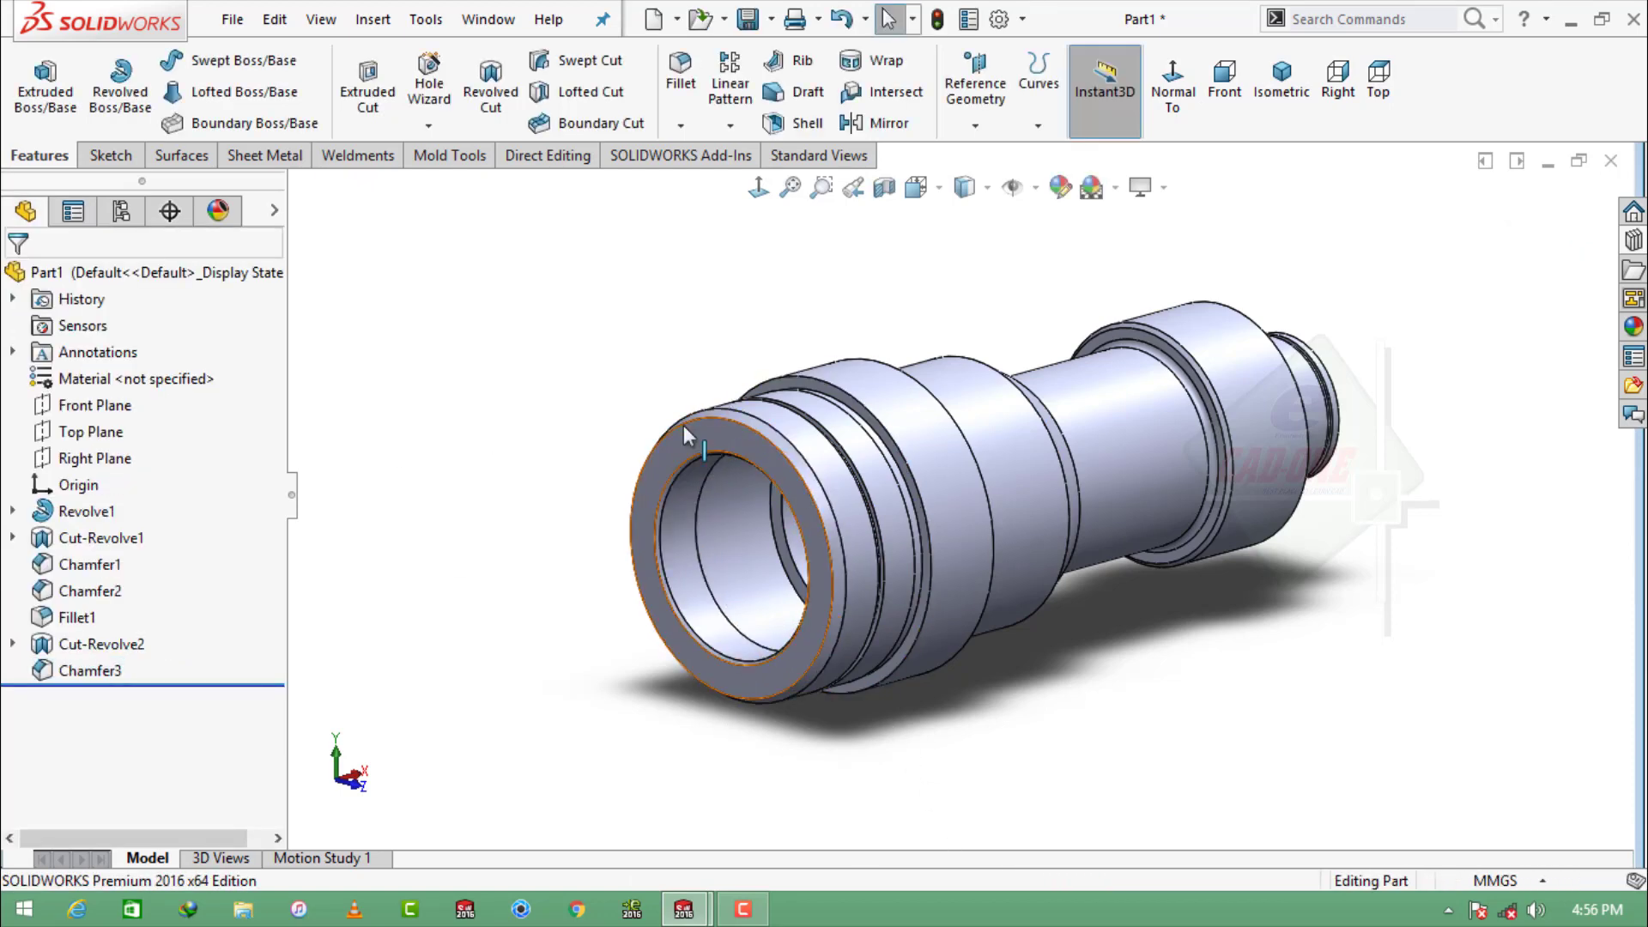
# Start a sketch on the large end face and draw a construction circle about 110 mm in diameter centred on the origin.
pyautogui.click(717, 448)
pyautogui.click(808, 364)
pyautogui.click(1074, 99)
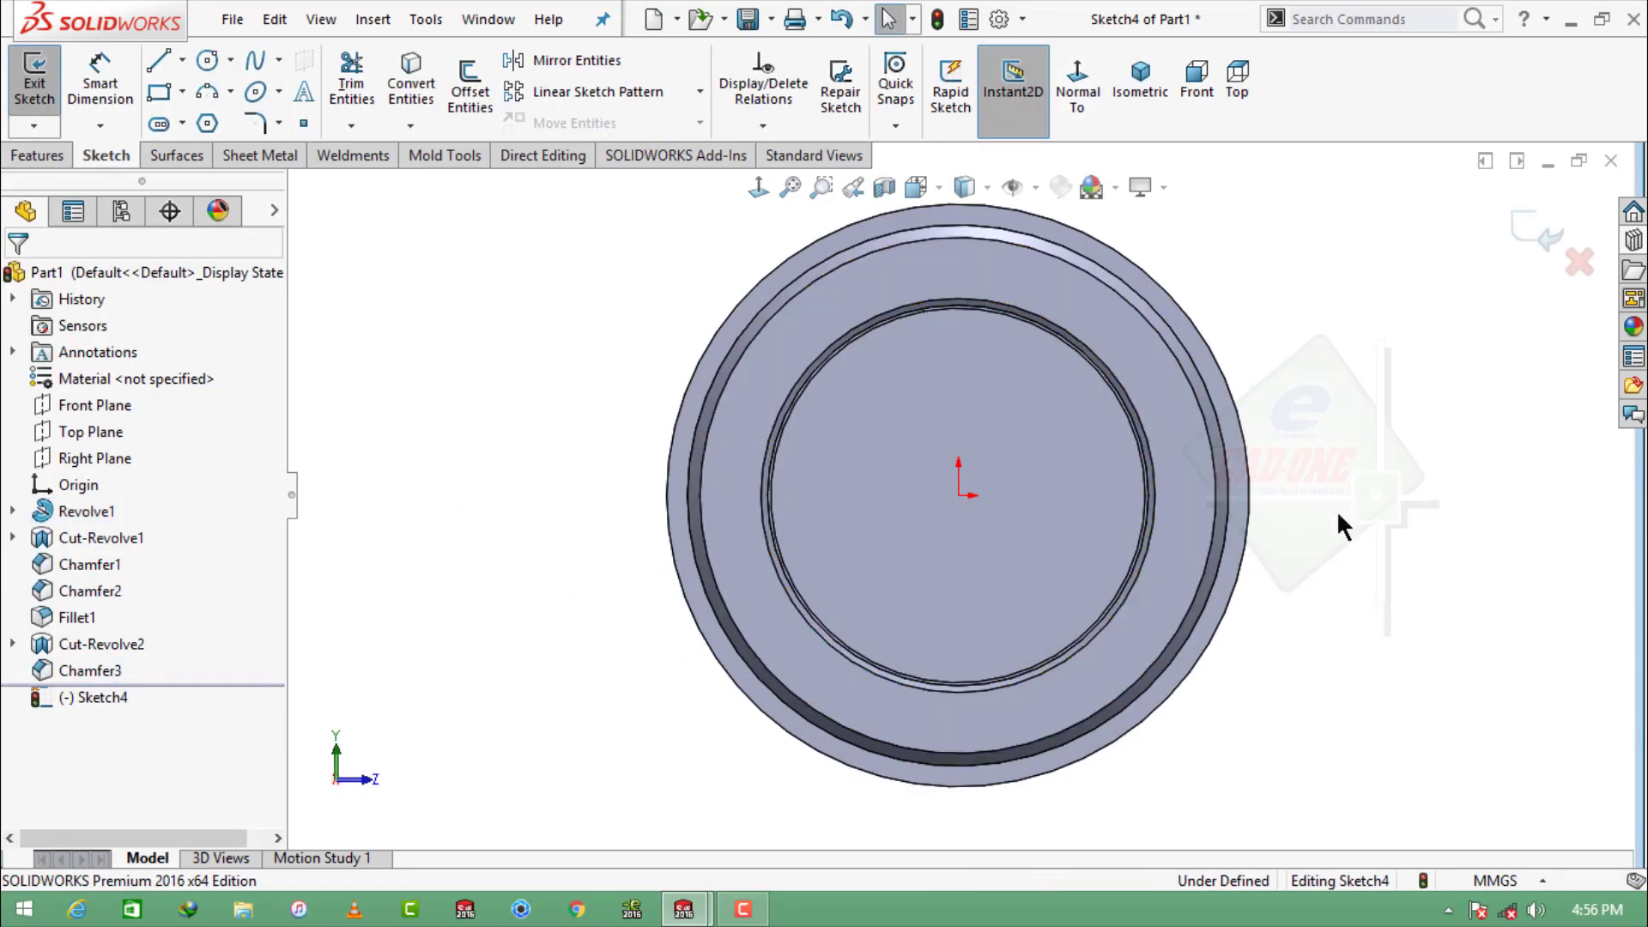
pyautogui.click(254, 93)
pyautogui.click(958, 495)
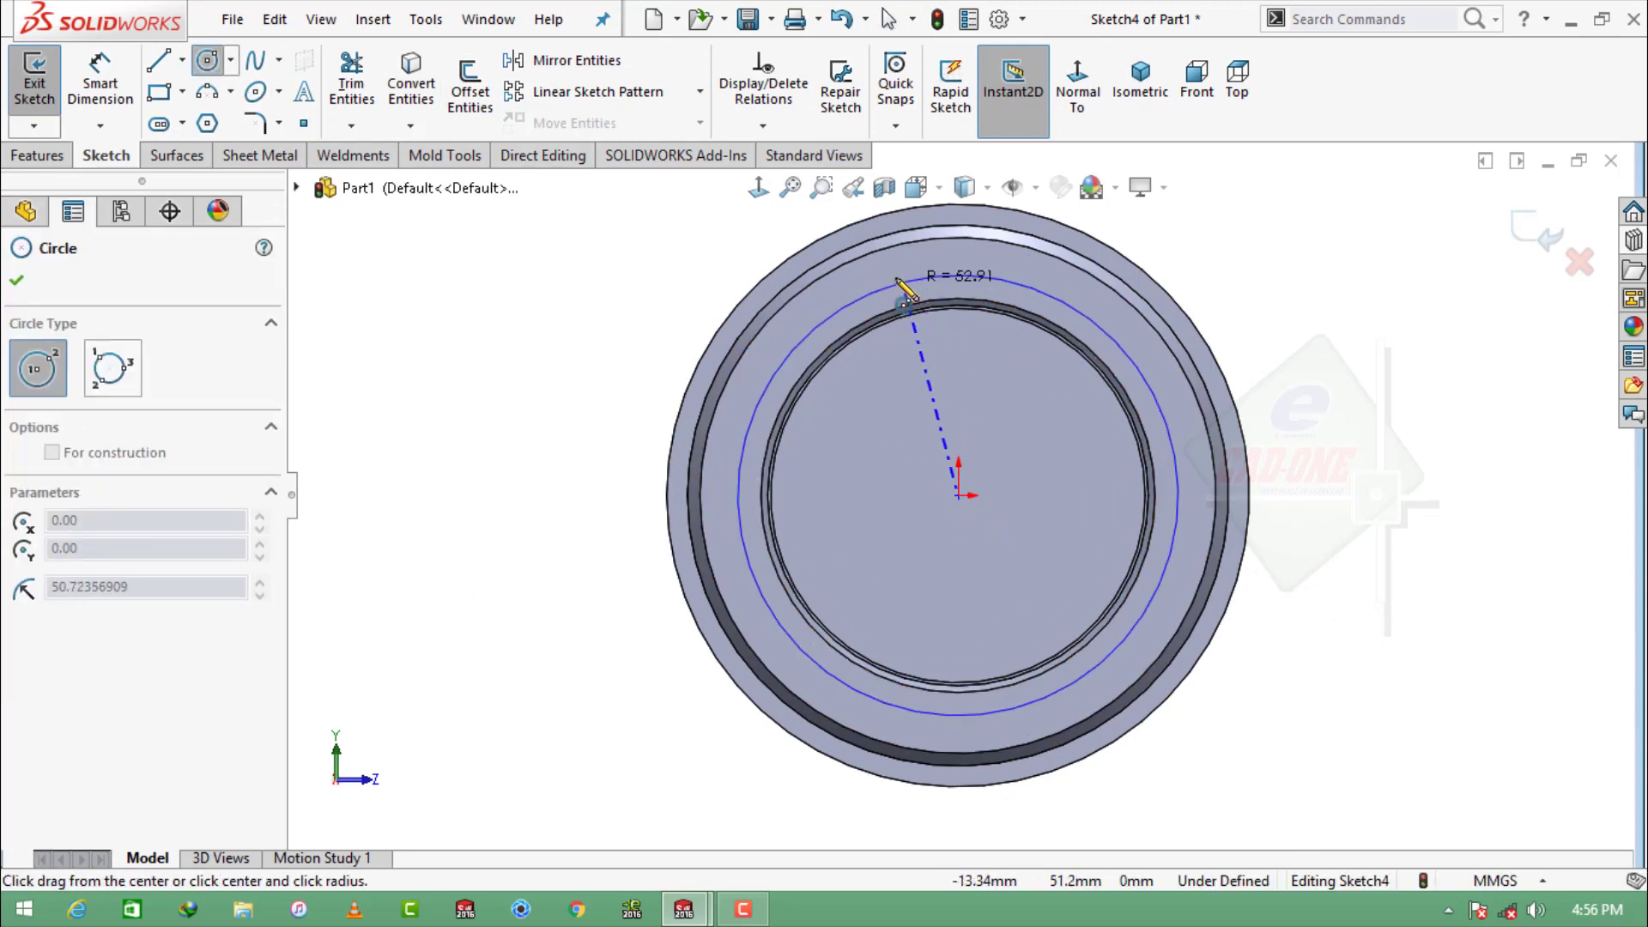
pyautogui.click(897, 280)
pyautogui.click(961, 204)
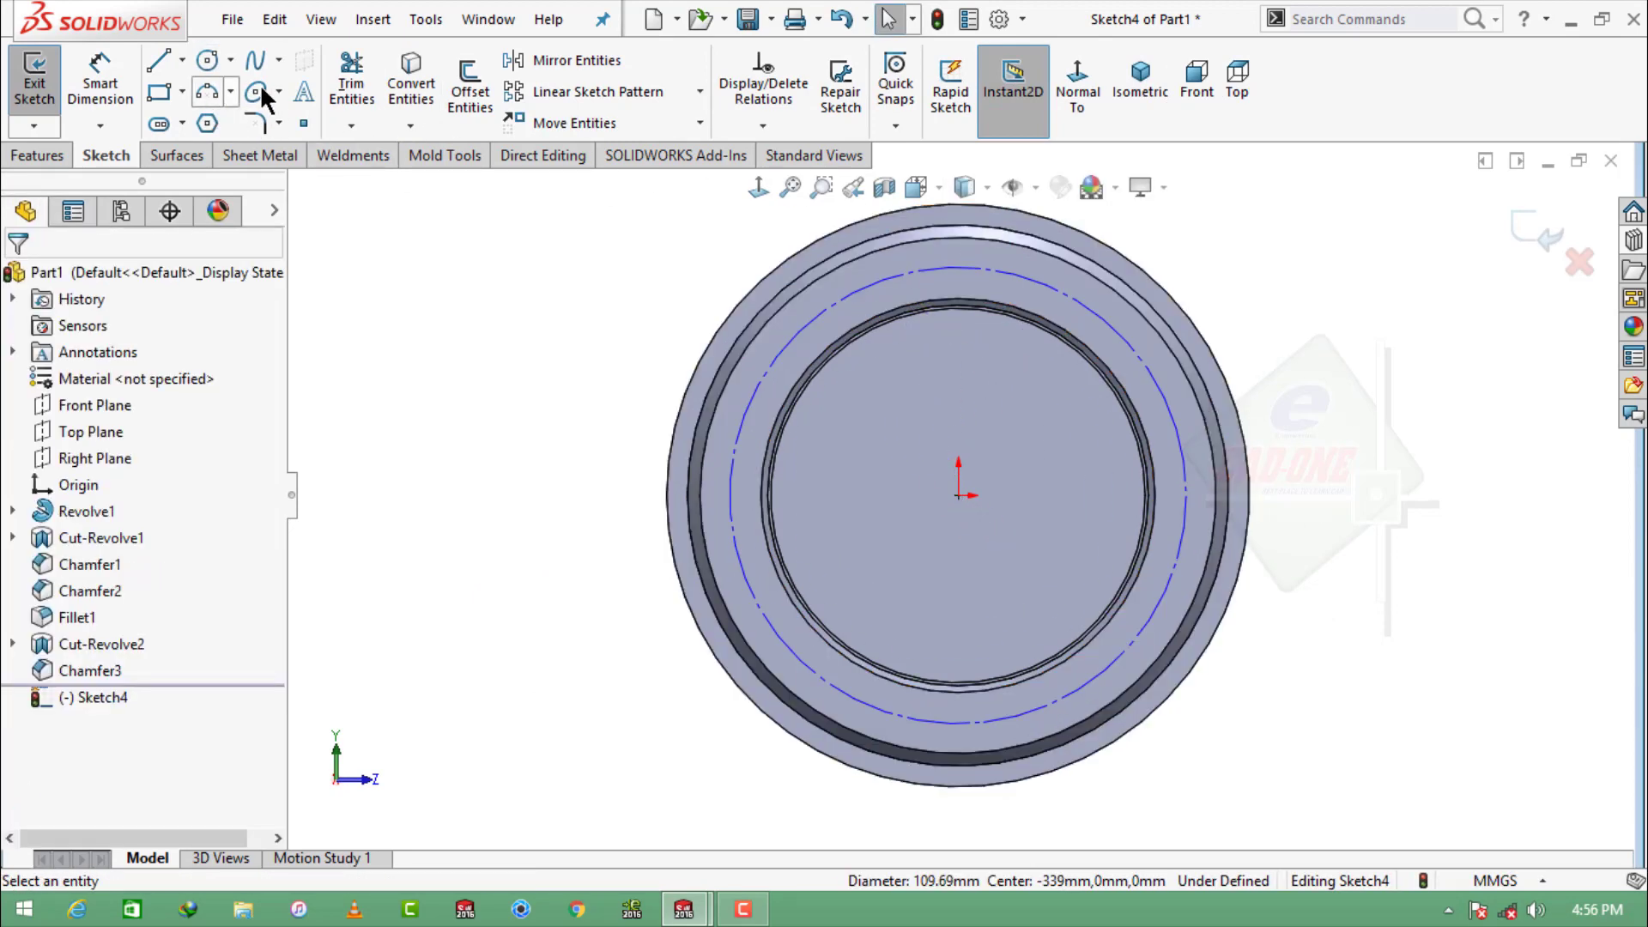
# Place a sketch point on the construction circle directly above the origin.
pyautogui.click(302, 122)
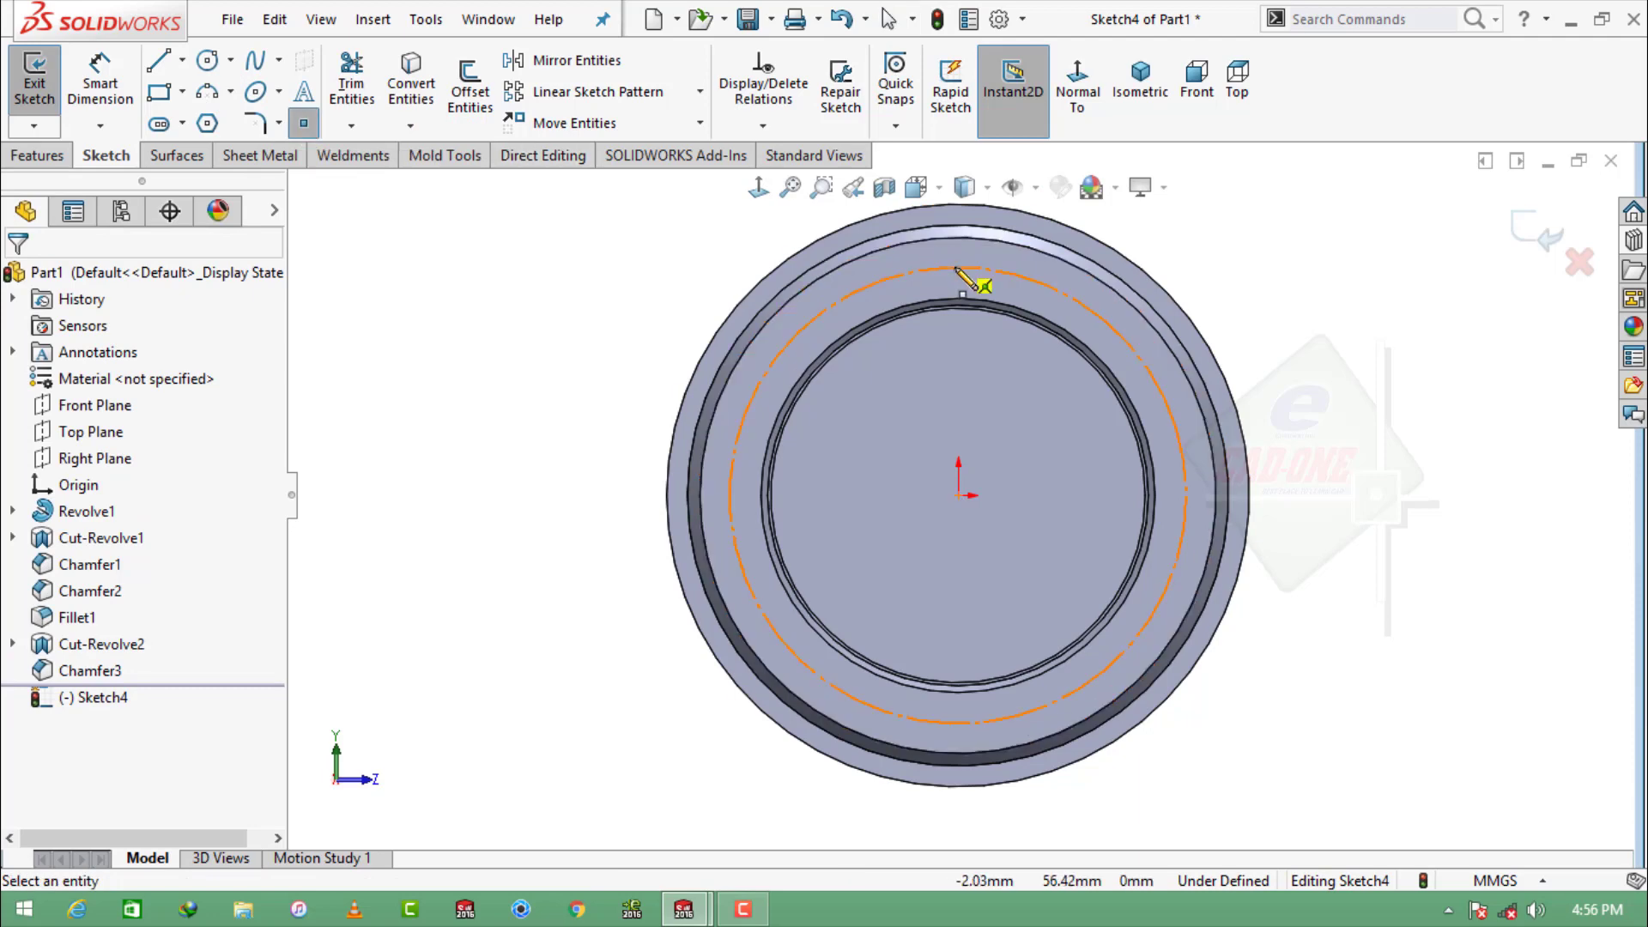
pyautogui.click(959, 268)
pyautogui.press('Escape')
# Dimension the construction circle's diameter as 115 mm and exit the sketch.
pyautogui.click(99, 84)
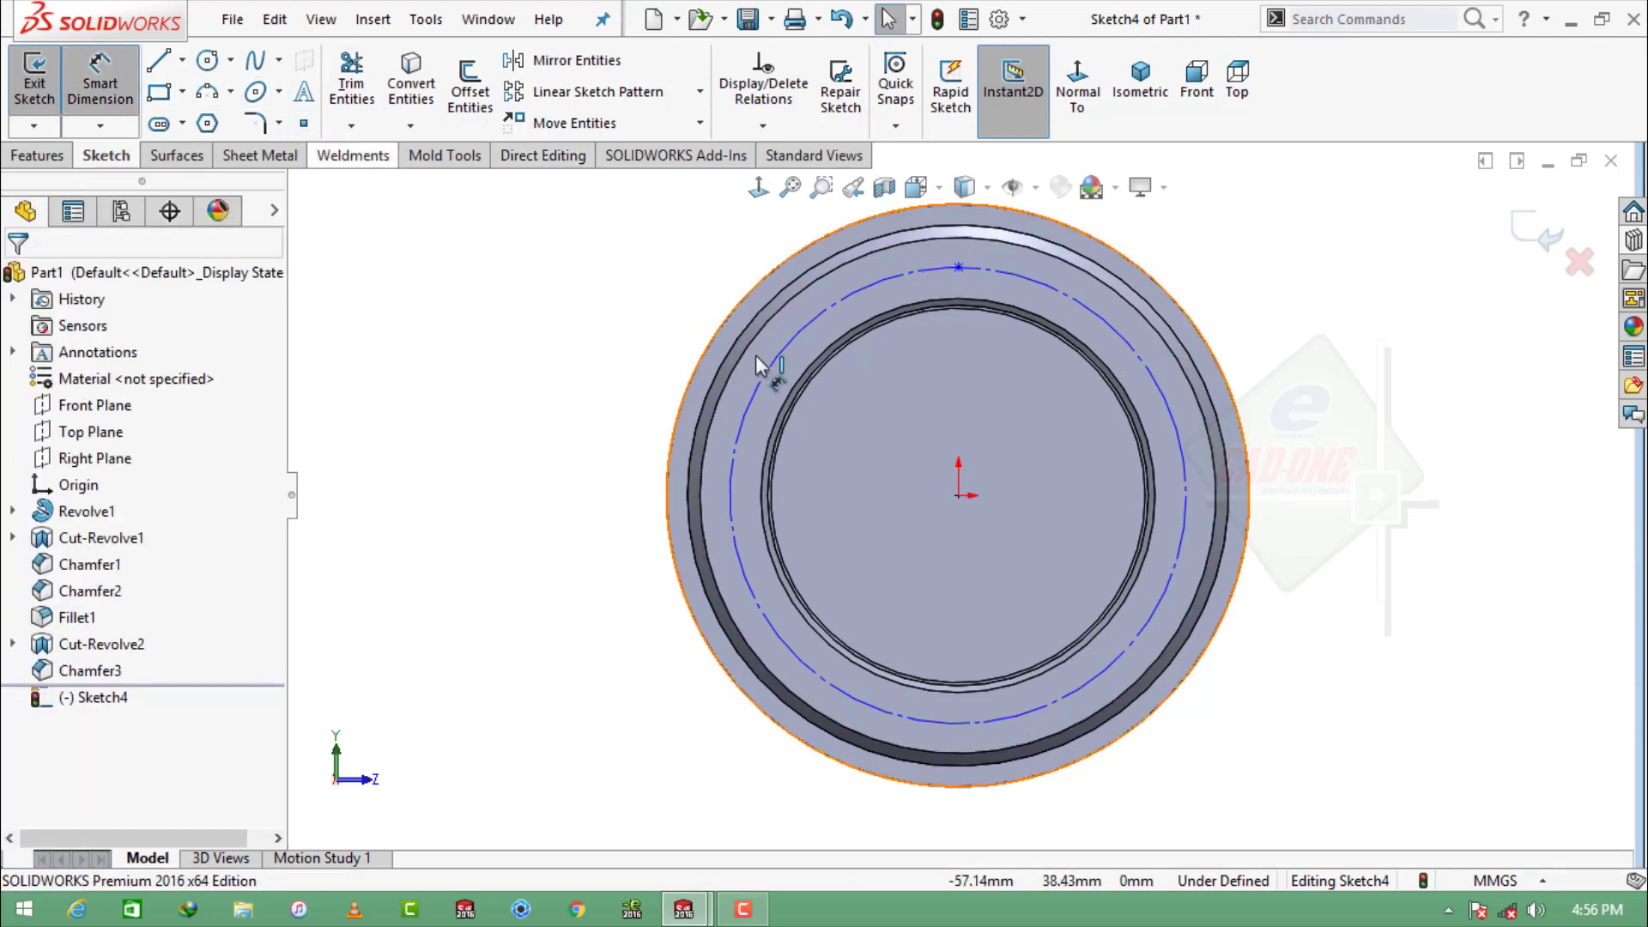
pyautogui.click(736, 445)
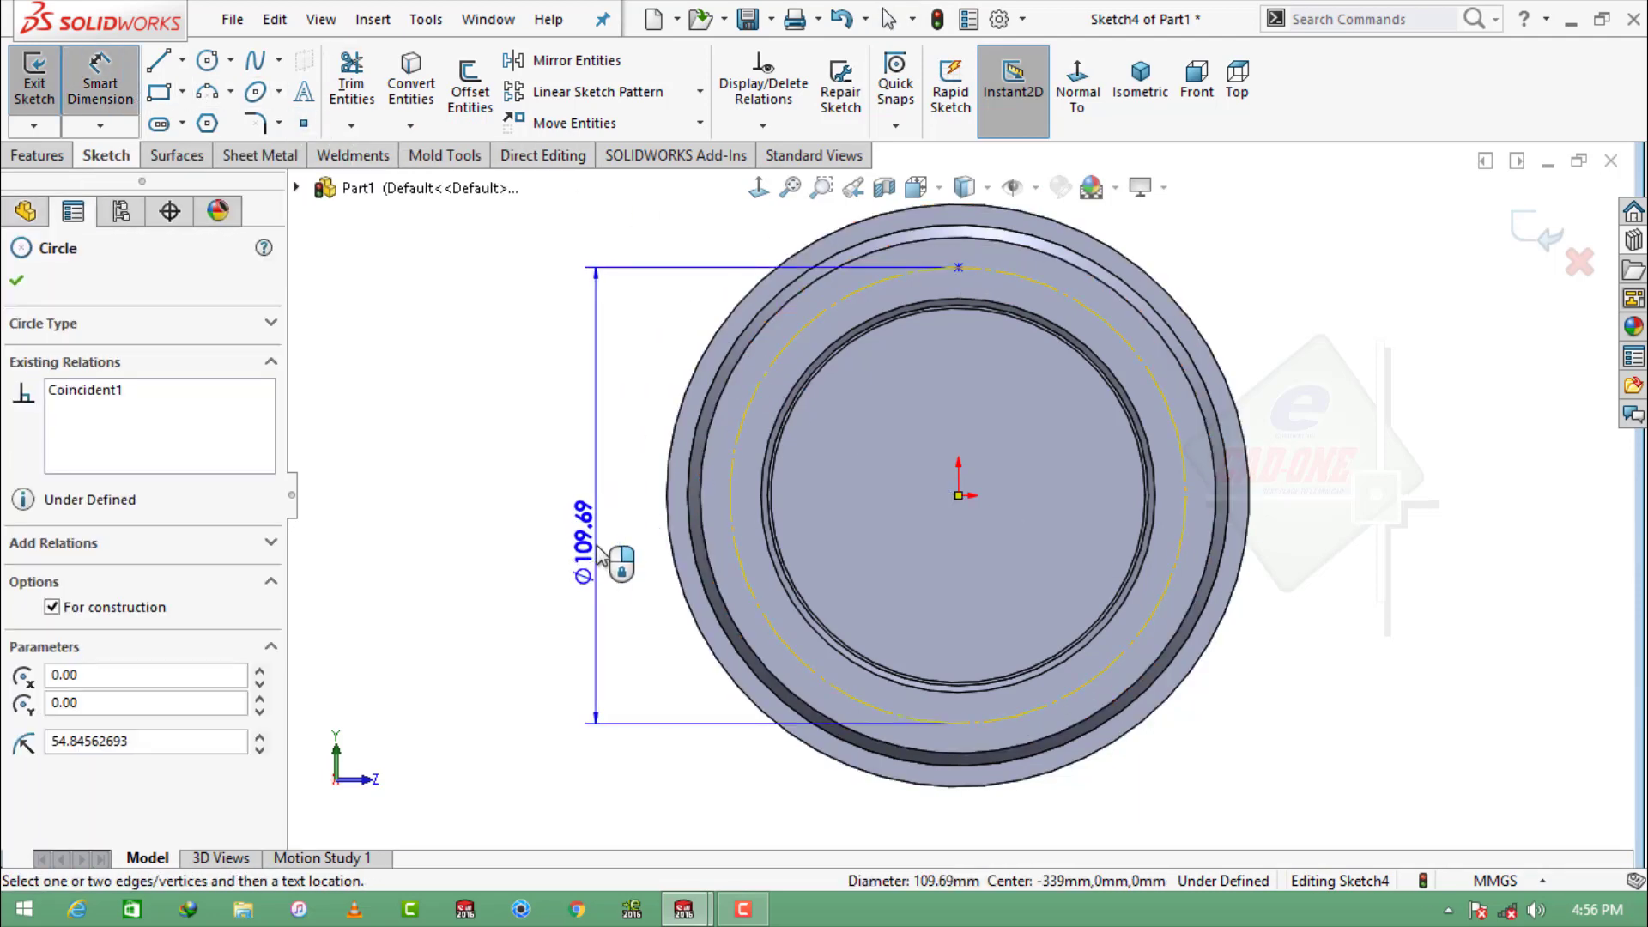
pyautogui.click(603, 554)
pyautogui.write('115')
pyautogui.press('Return')
pyautogui.click(17, 280)
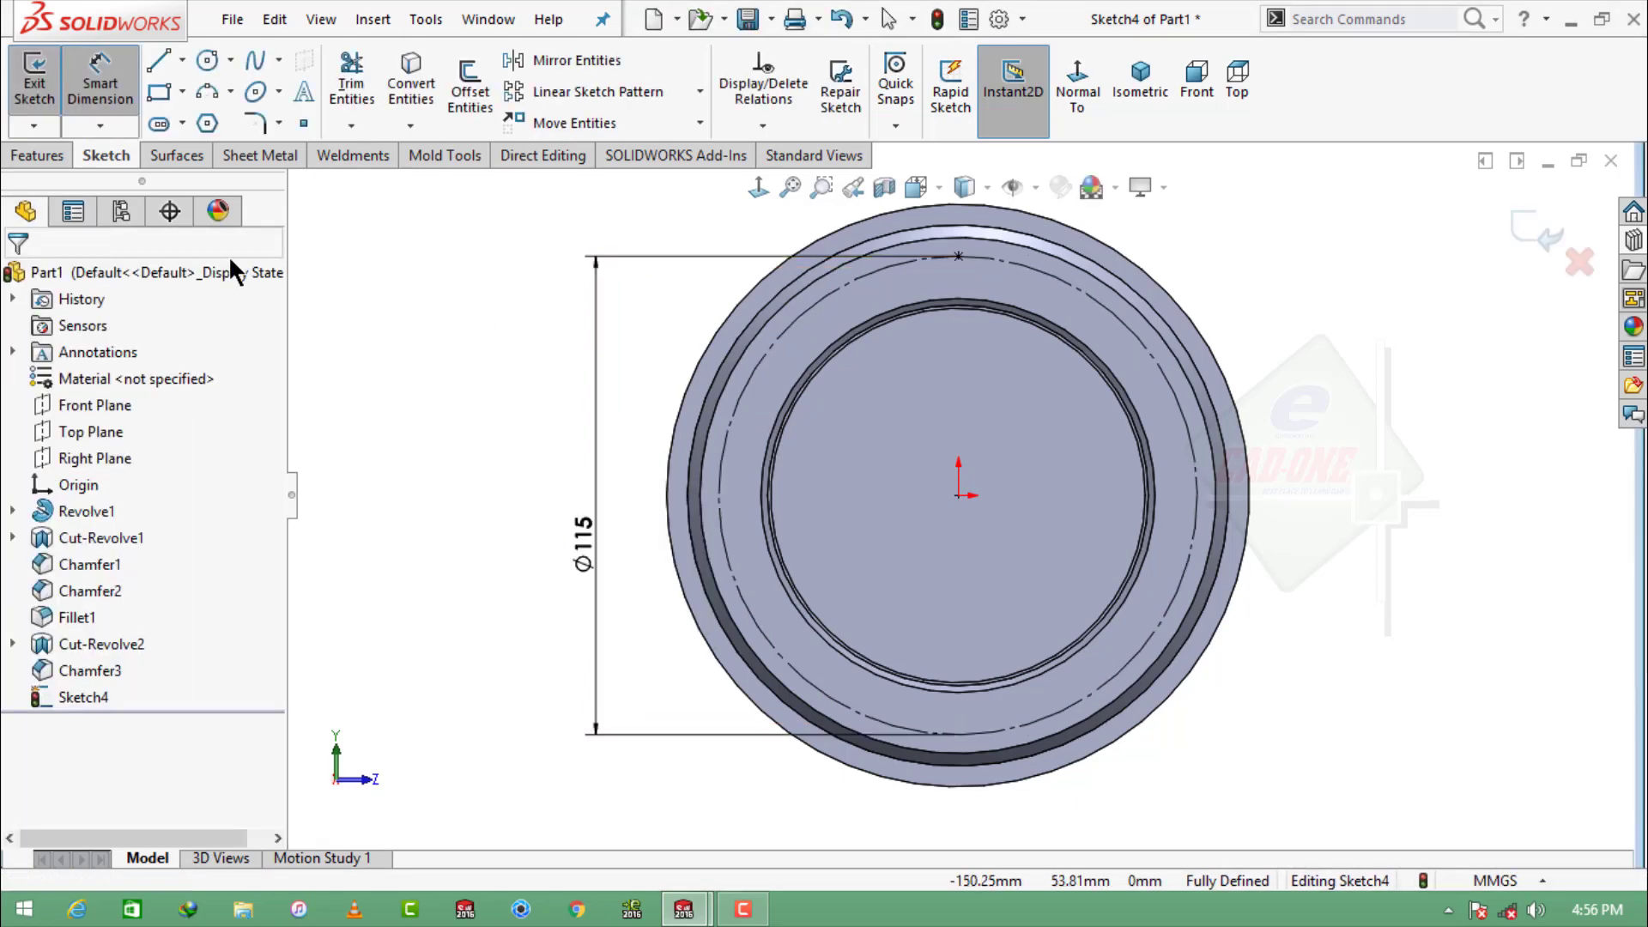
pyautogui.click(1529, 236)
# Specify an ISO M8 tapped hole with a Blind end condition, 21.25 mm deep with a 15 mm deep thread.
pyautogui.click(372, 259)
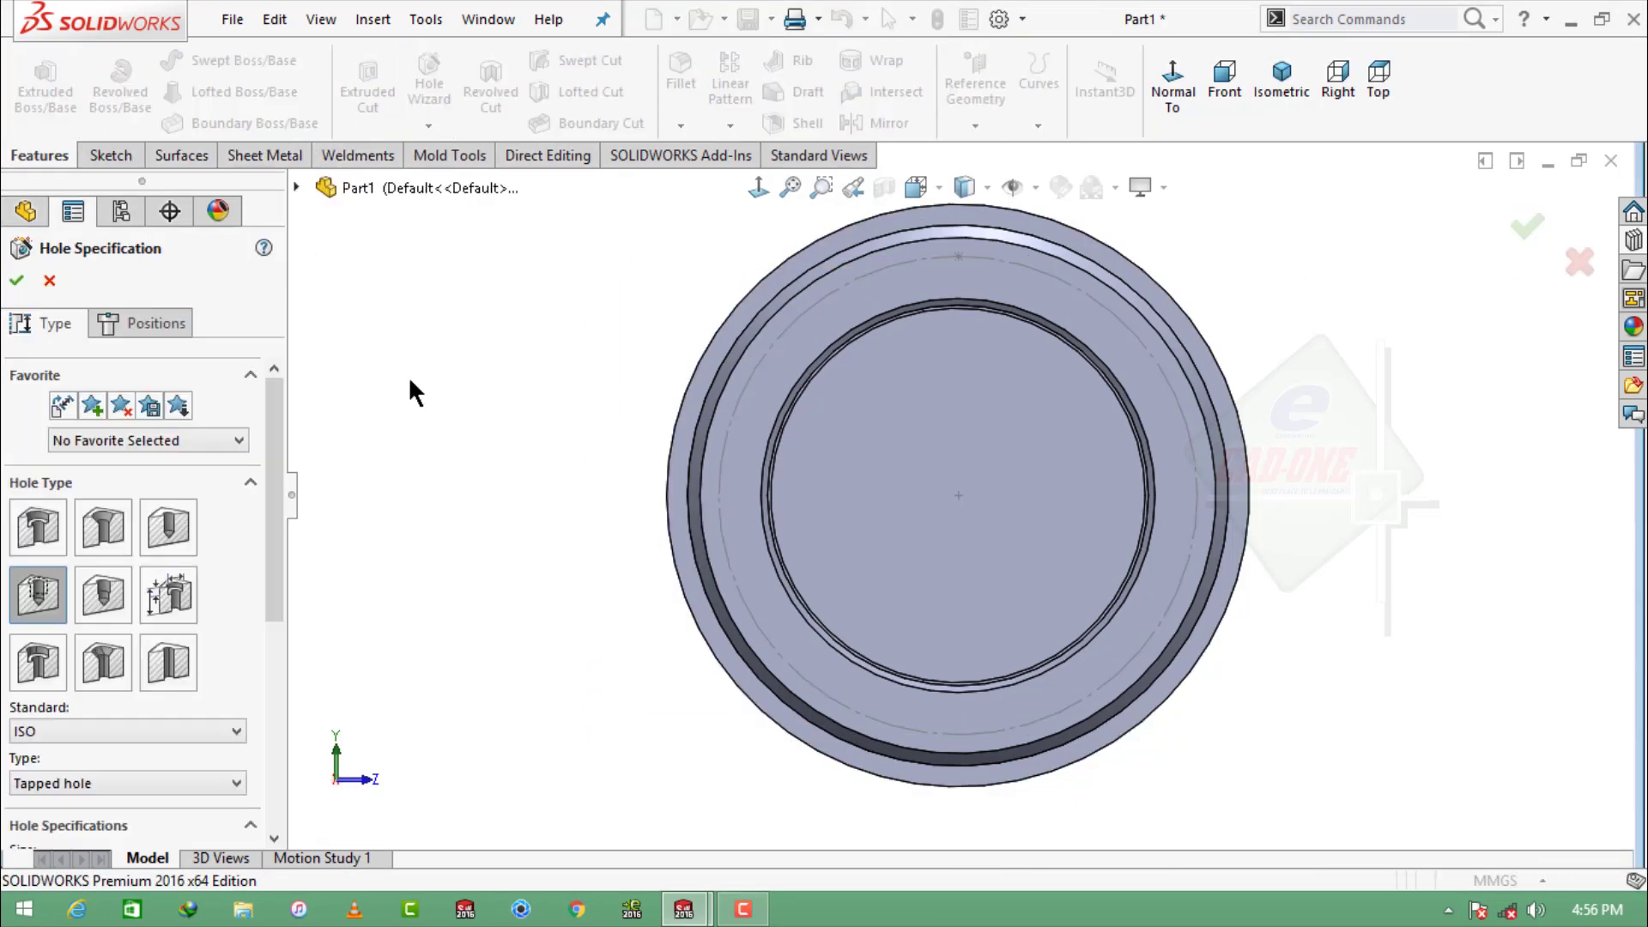
pyautogui.scroll(-4, 215, 498)
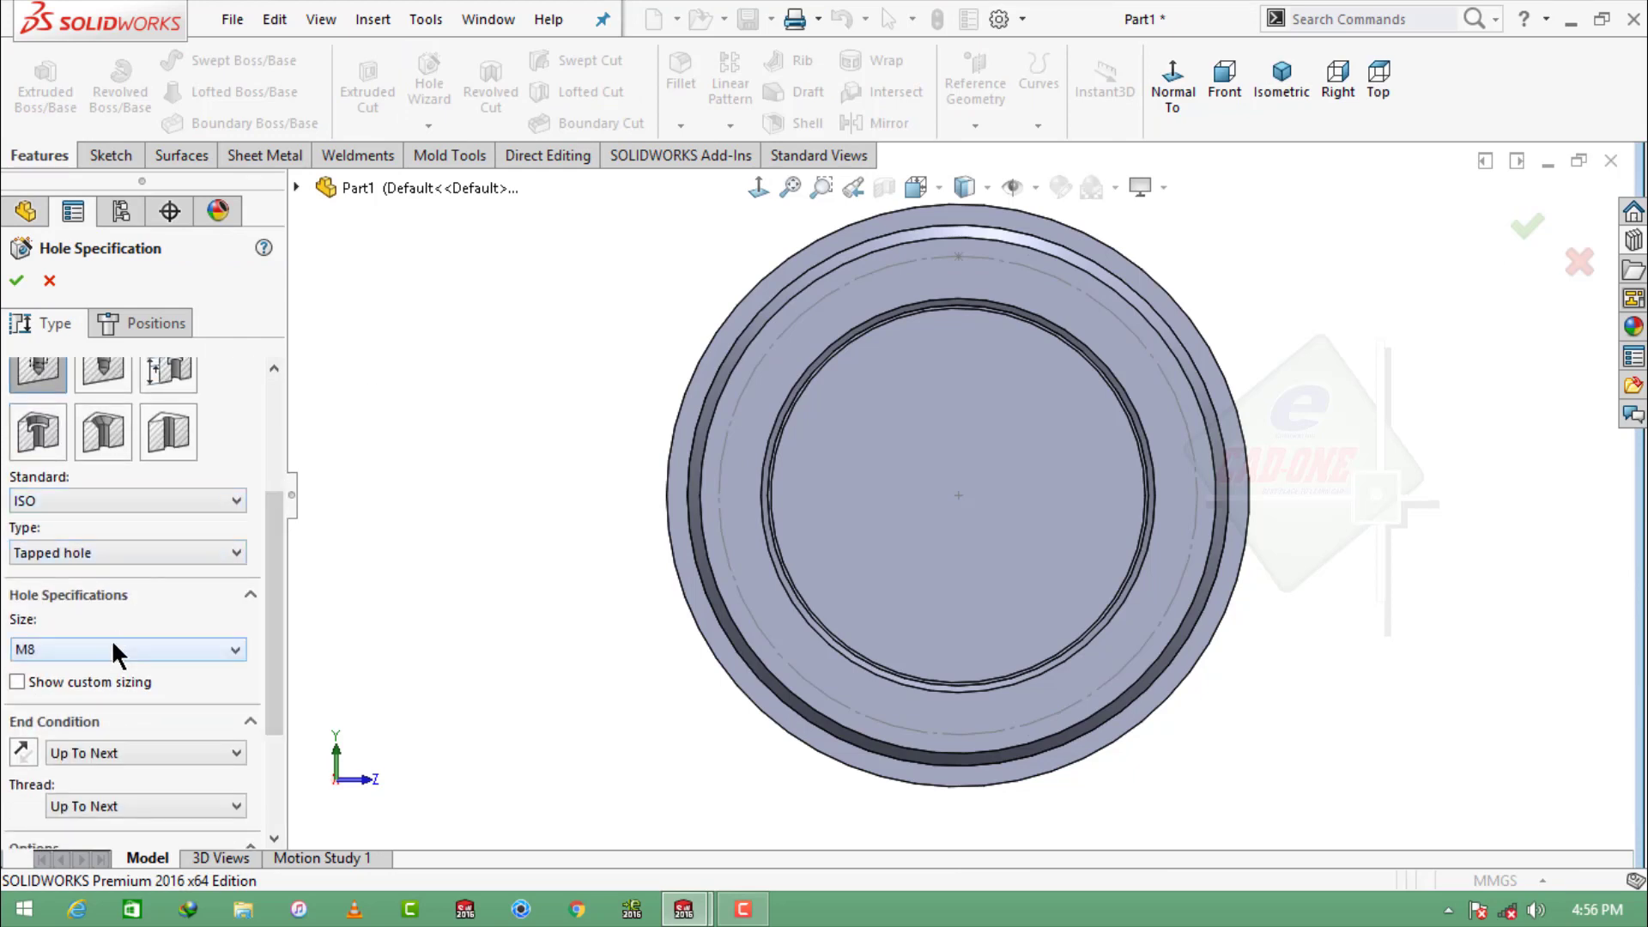
pyautogui.scroll(-3, 276, 564)
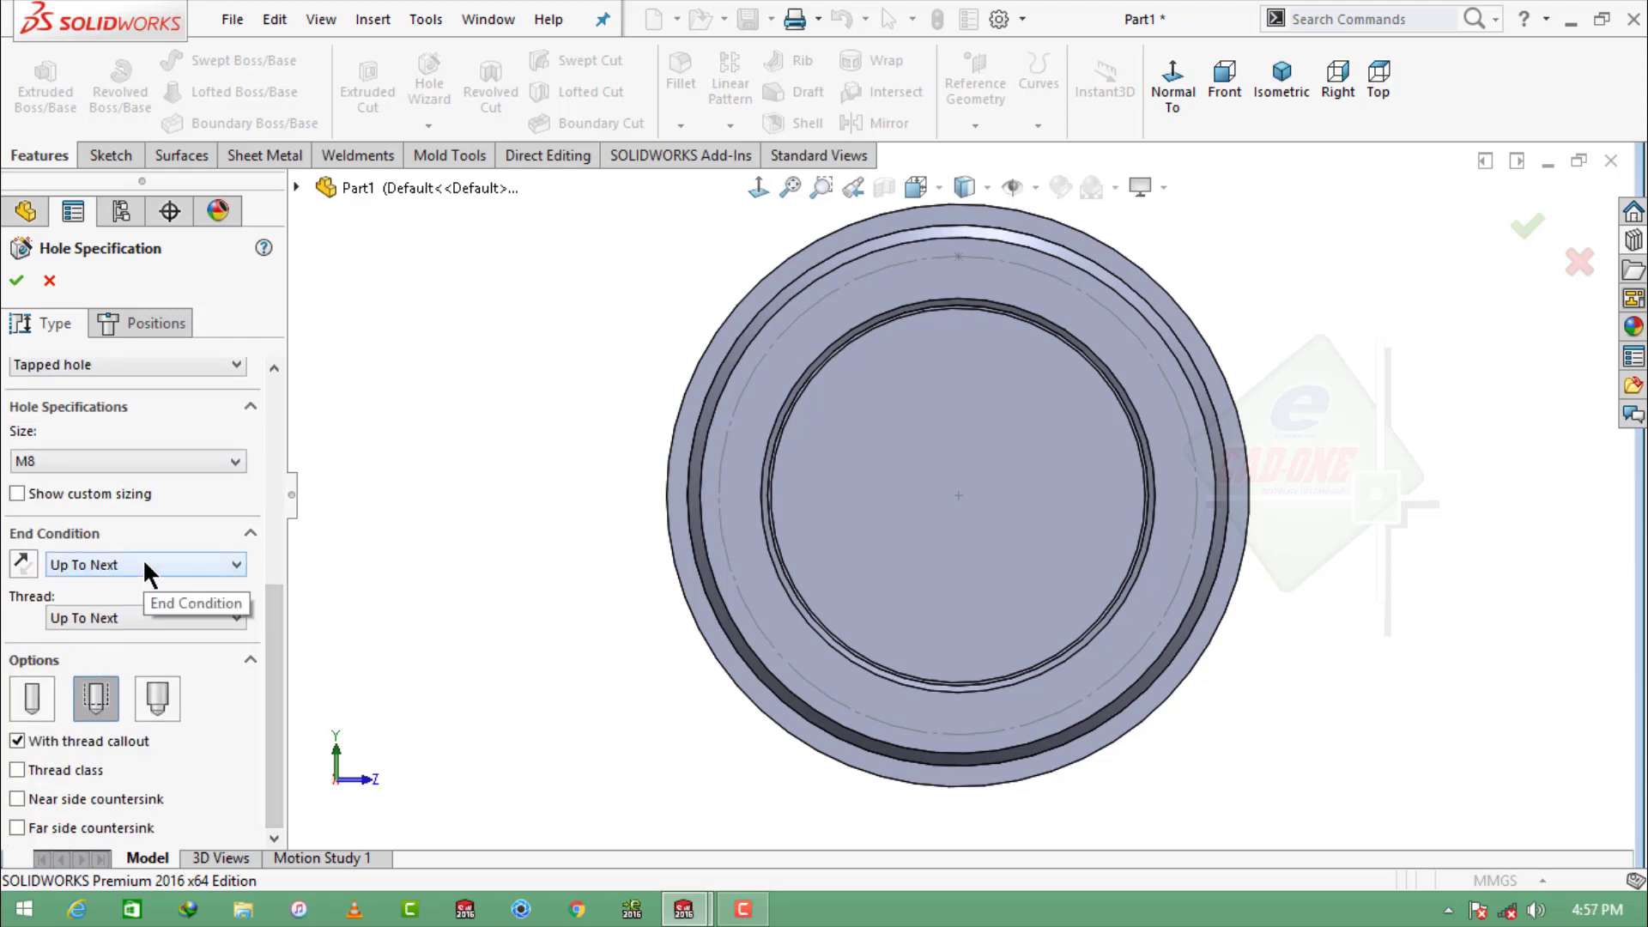
pyautogui.click(109, 565)
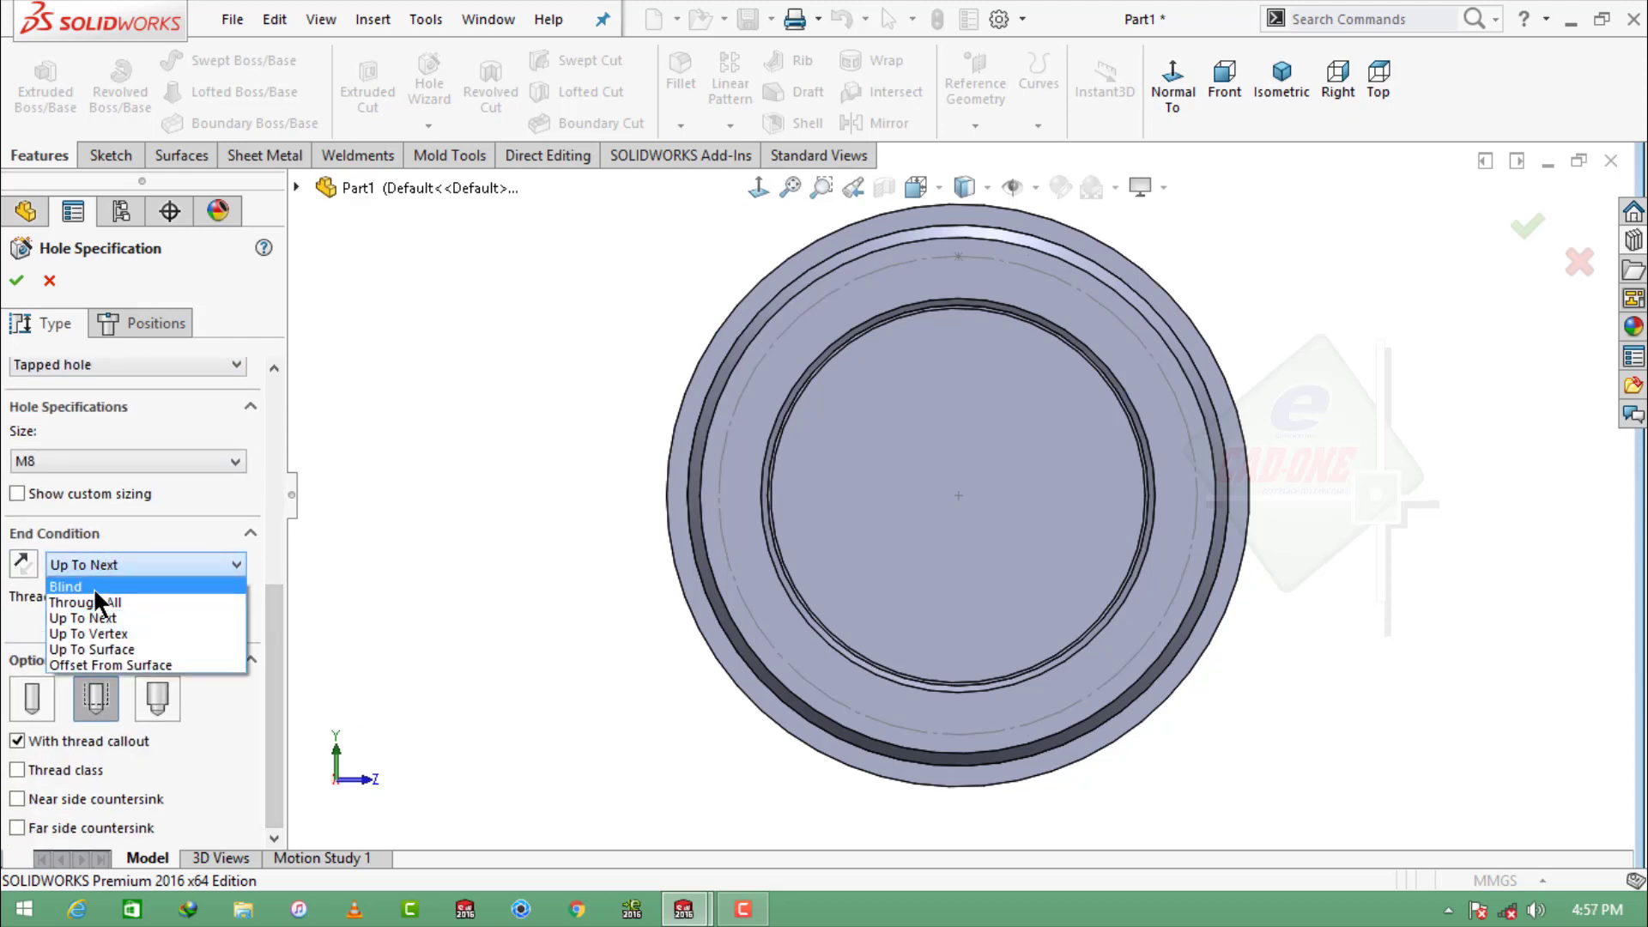
pyautogui.click(93, 587)
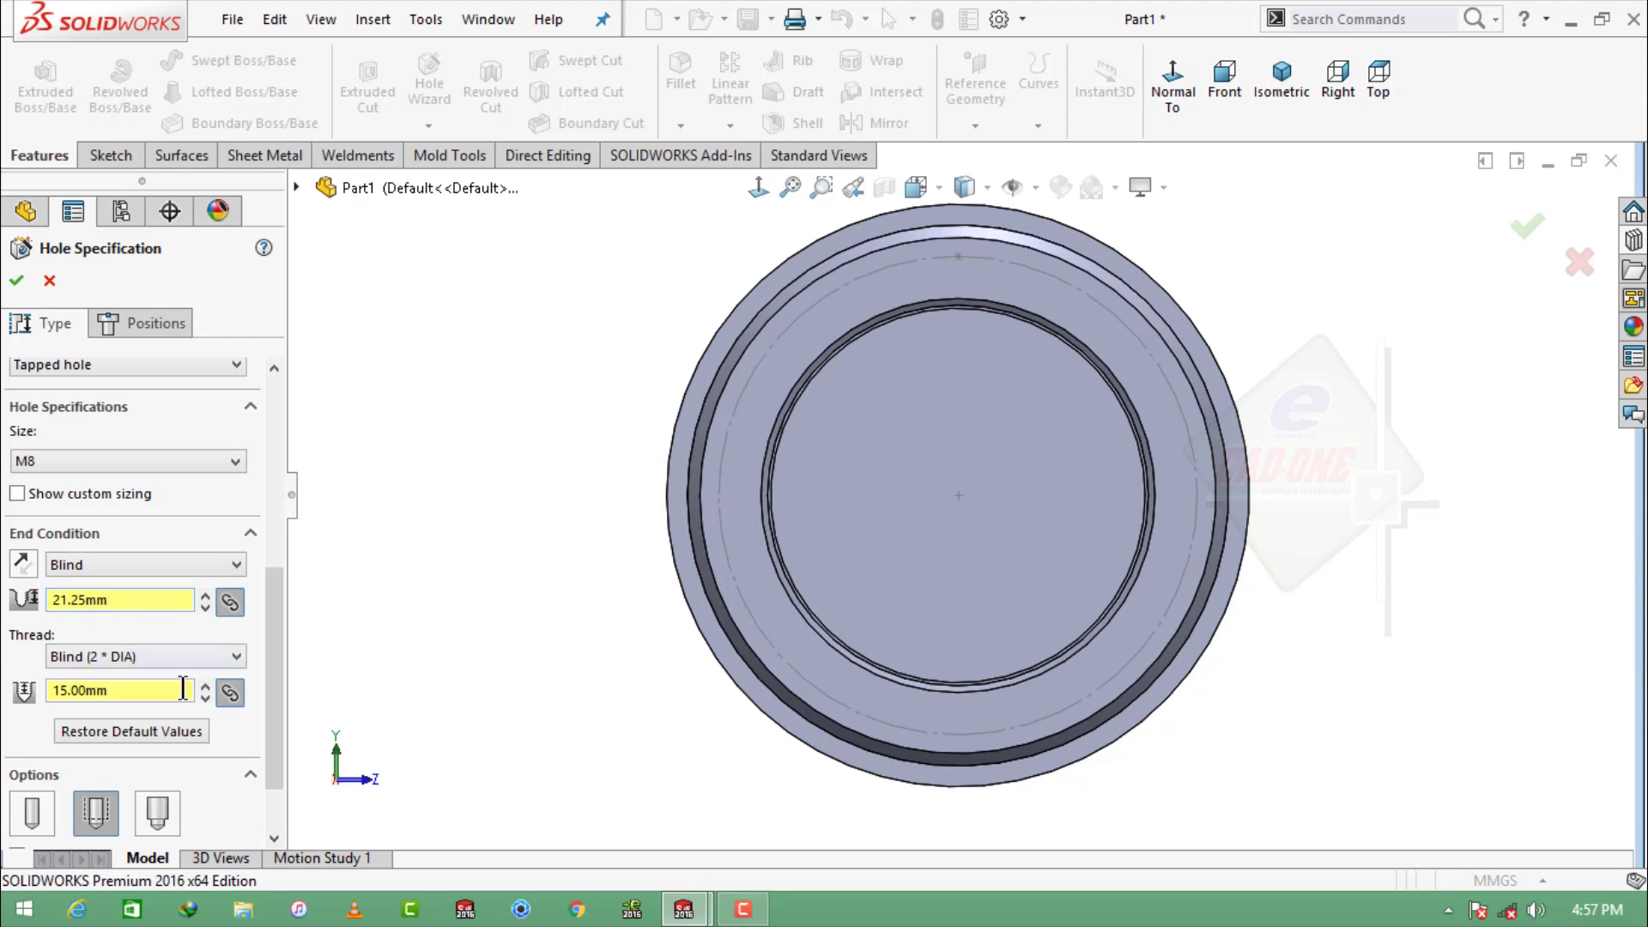
pyautogui.scroll(-2, 280, 718)
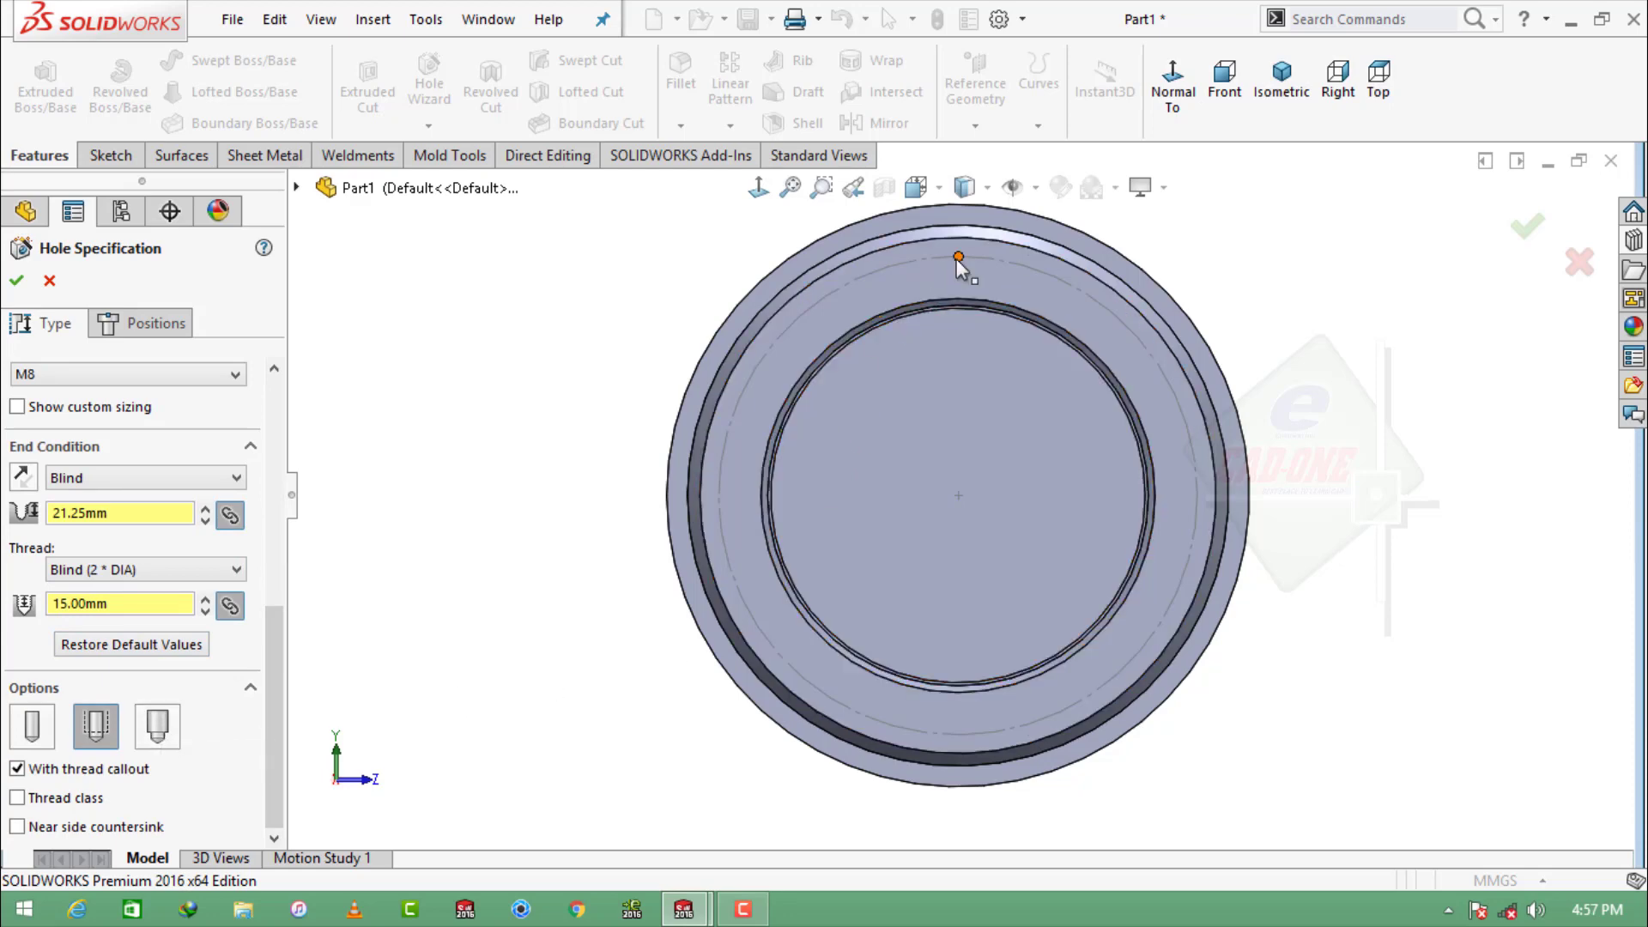
# Position the tapped hole with a 3D sketch at the sketched point on the end face and create it.
pyautogui.click(156, 324)
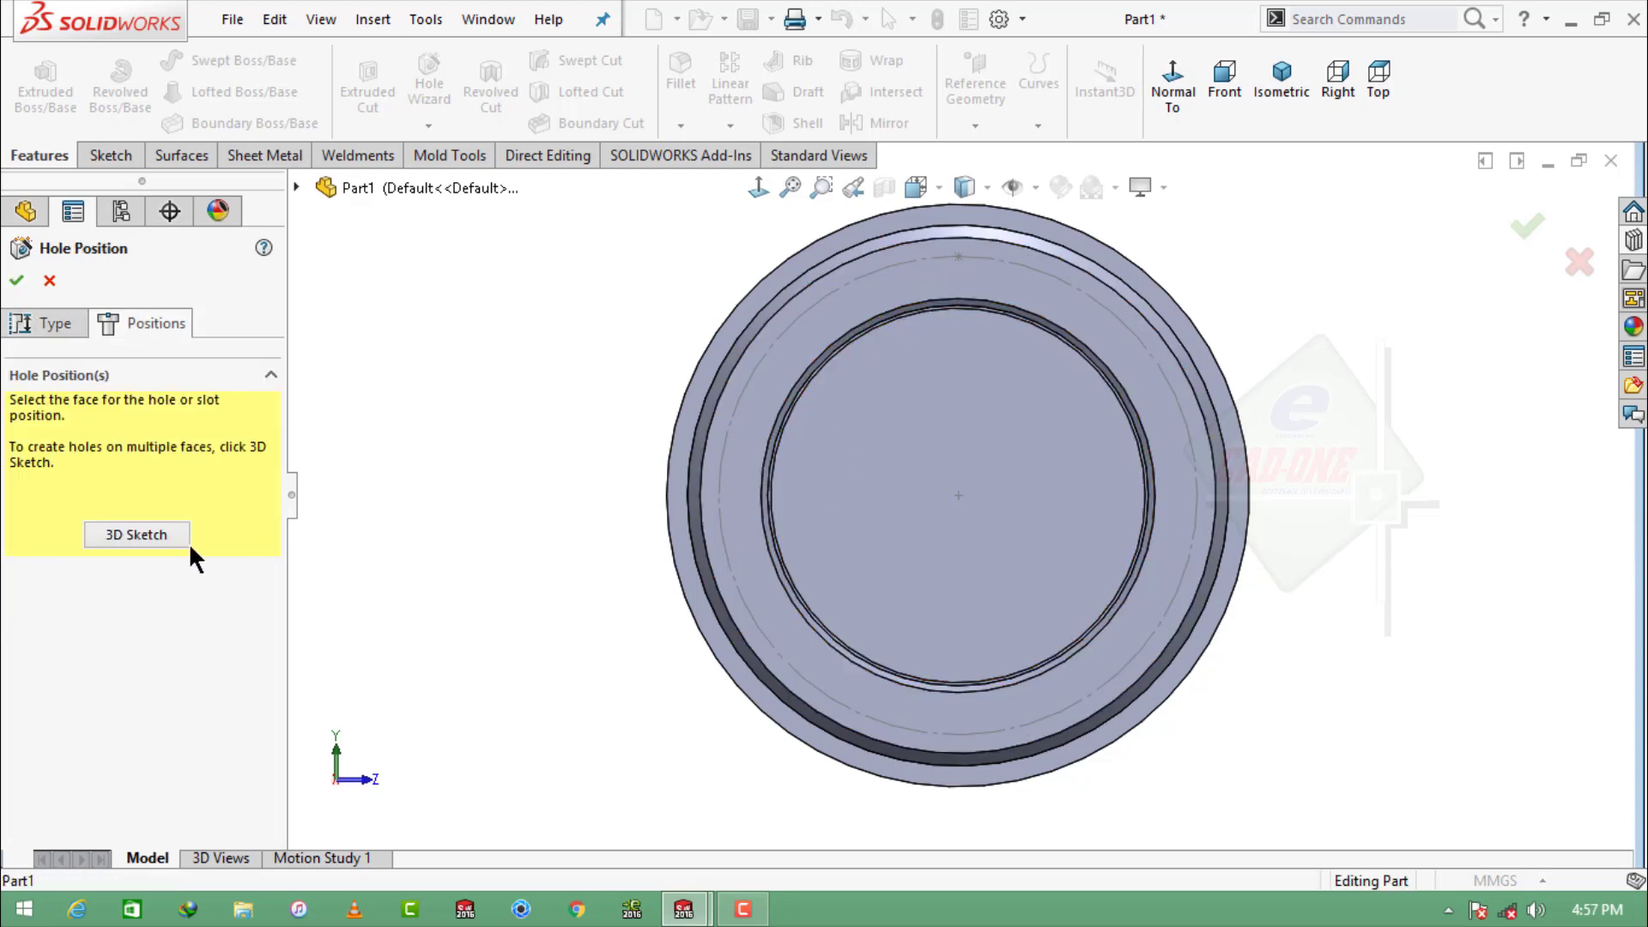
pyautogui.click(136, 534)
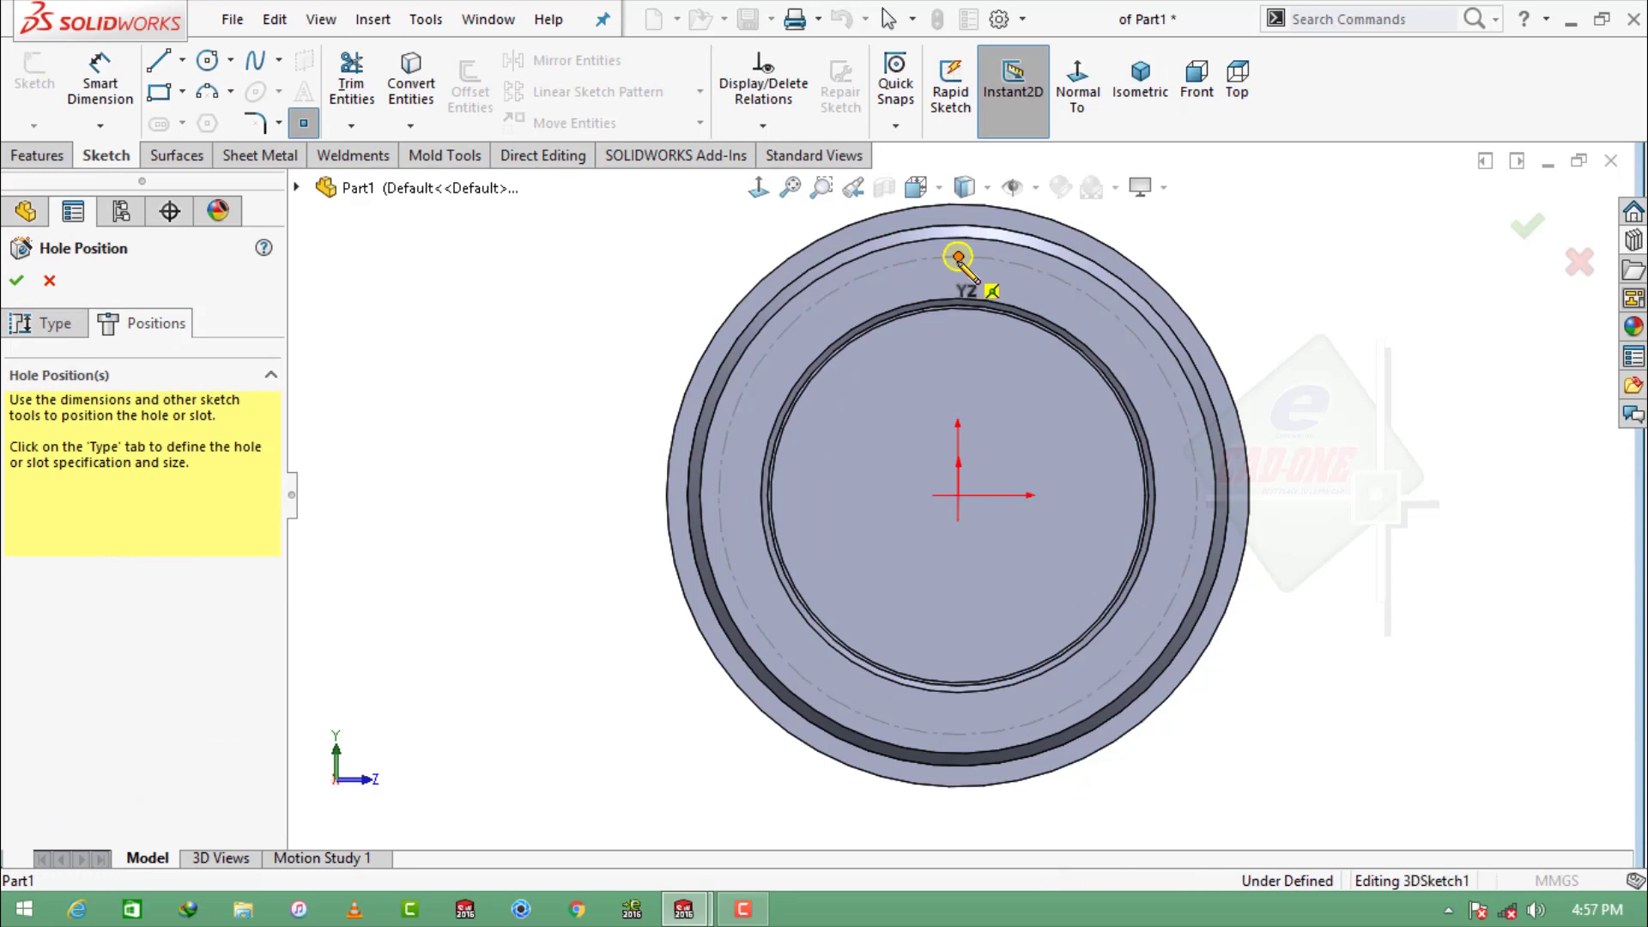
pyautogui.click(958, 257)
pyautogui.click(16, 280)
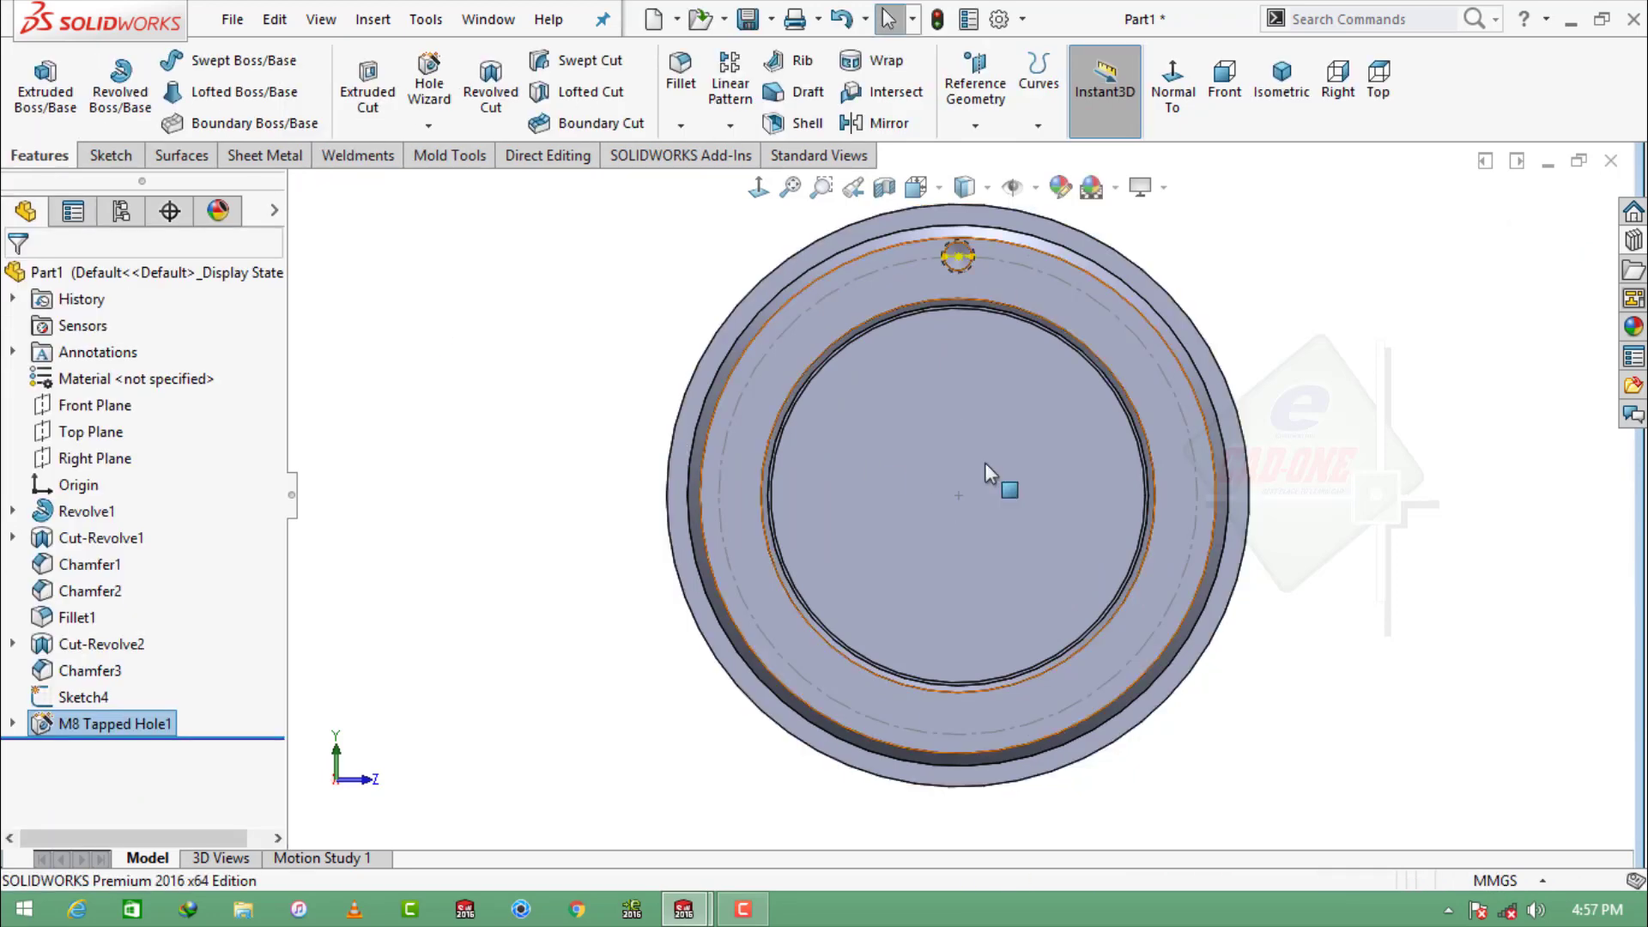
# Circular-pattern the M8 tapped hole about the large end face's outer circular edge with 3 equally spaced instances over 360°.
pyautogui.scroll(2, 1344, 429)
pyautogui.moveTo(1344, 429); pyautogui.dragTo(1180, 447, button='middle')
pyautogui.scroll(-2, 846, 460)
pyautogui.scroll(3, 843, 464)
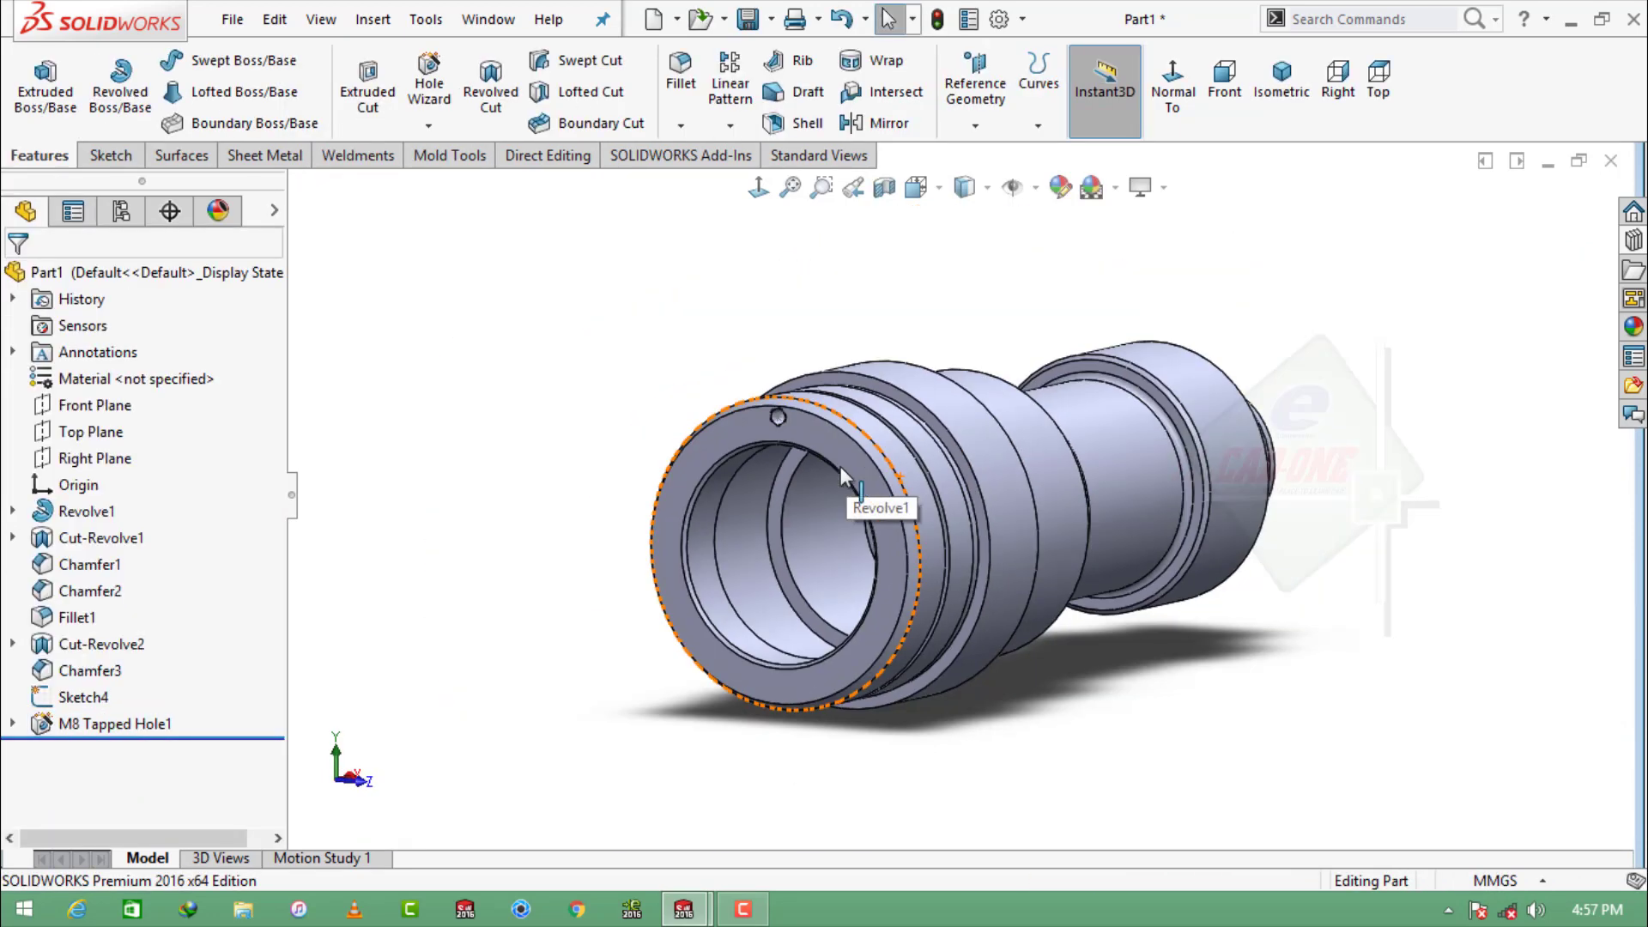
pyautogui.moveTo(841, 466); pyautogui.dragTo(816, 543, button='middle')
pyautogui.click(729, 125)
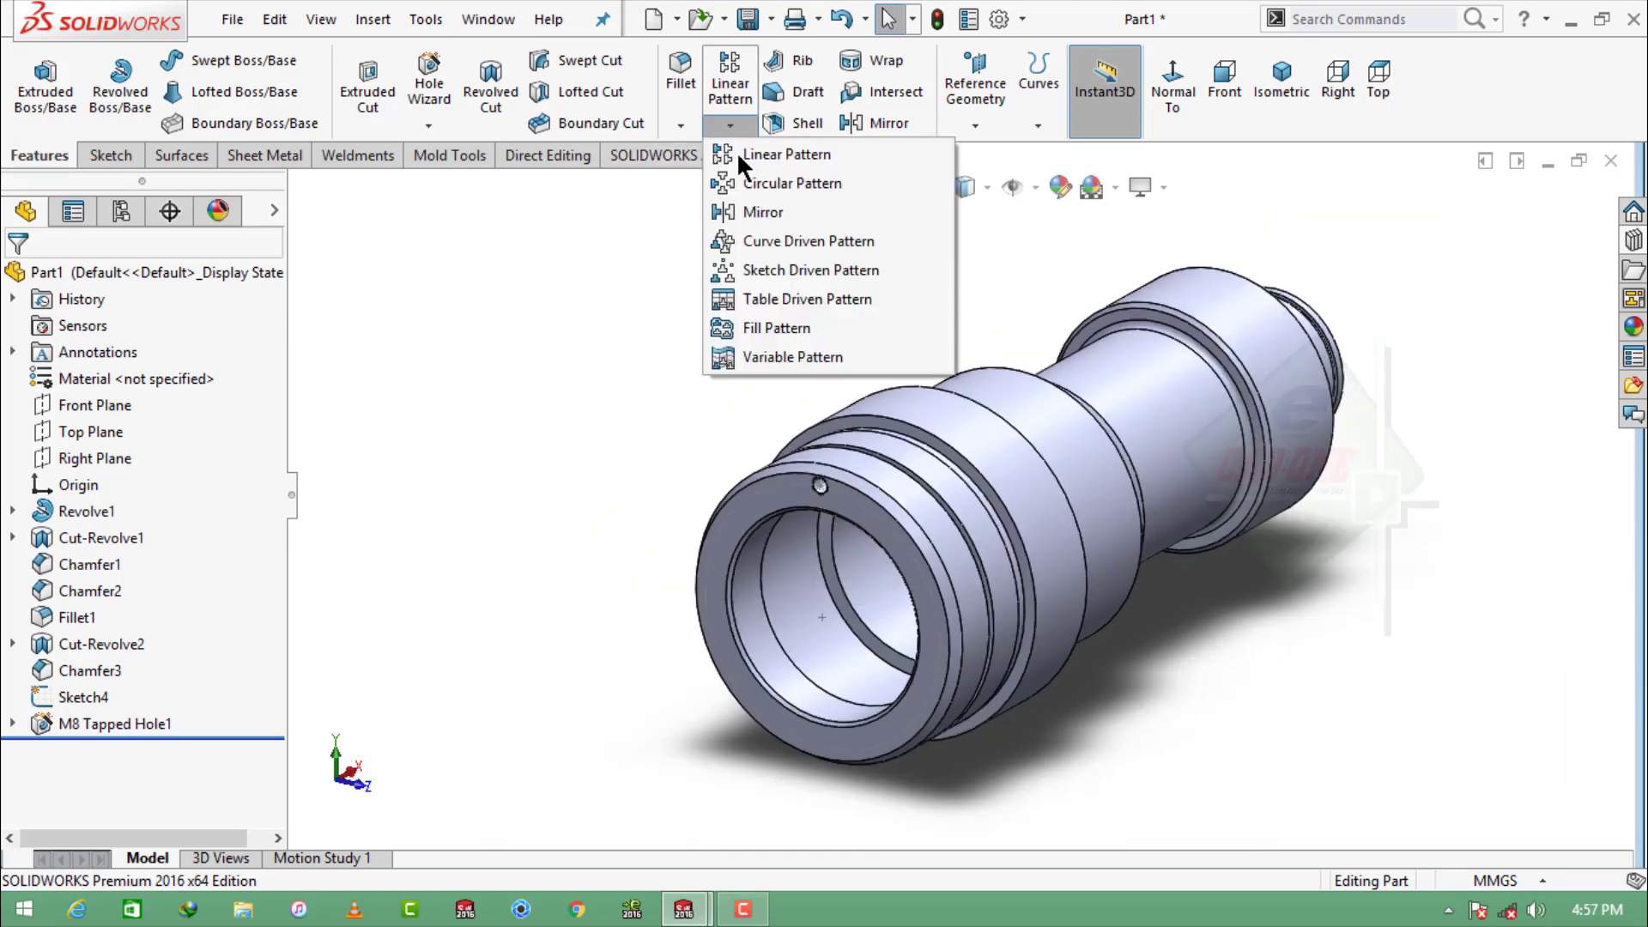
pyautogui.click(702, 177)
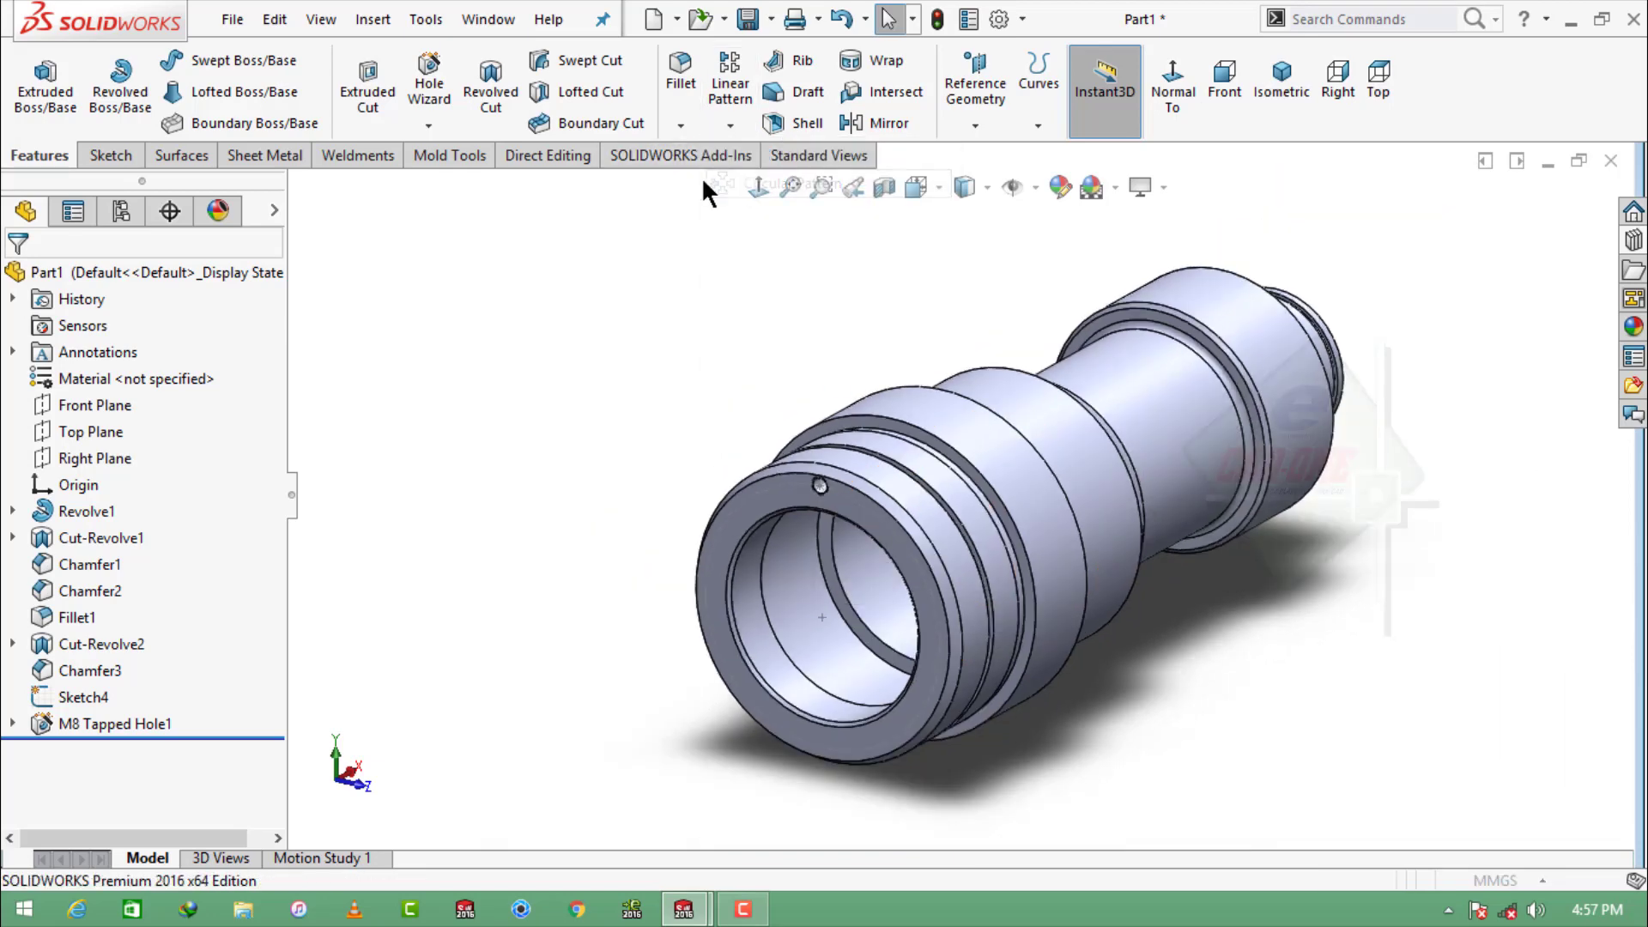
pyautogui.click(755, 482)
pyautogui.click(139, 536)
pyautogui.click(296, 187)
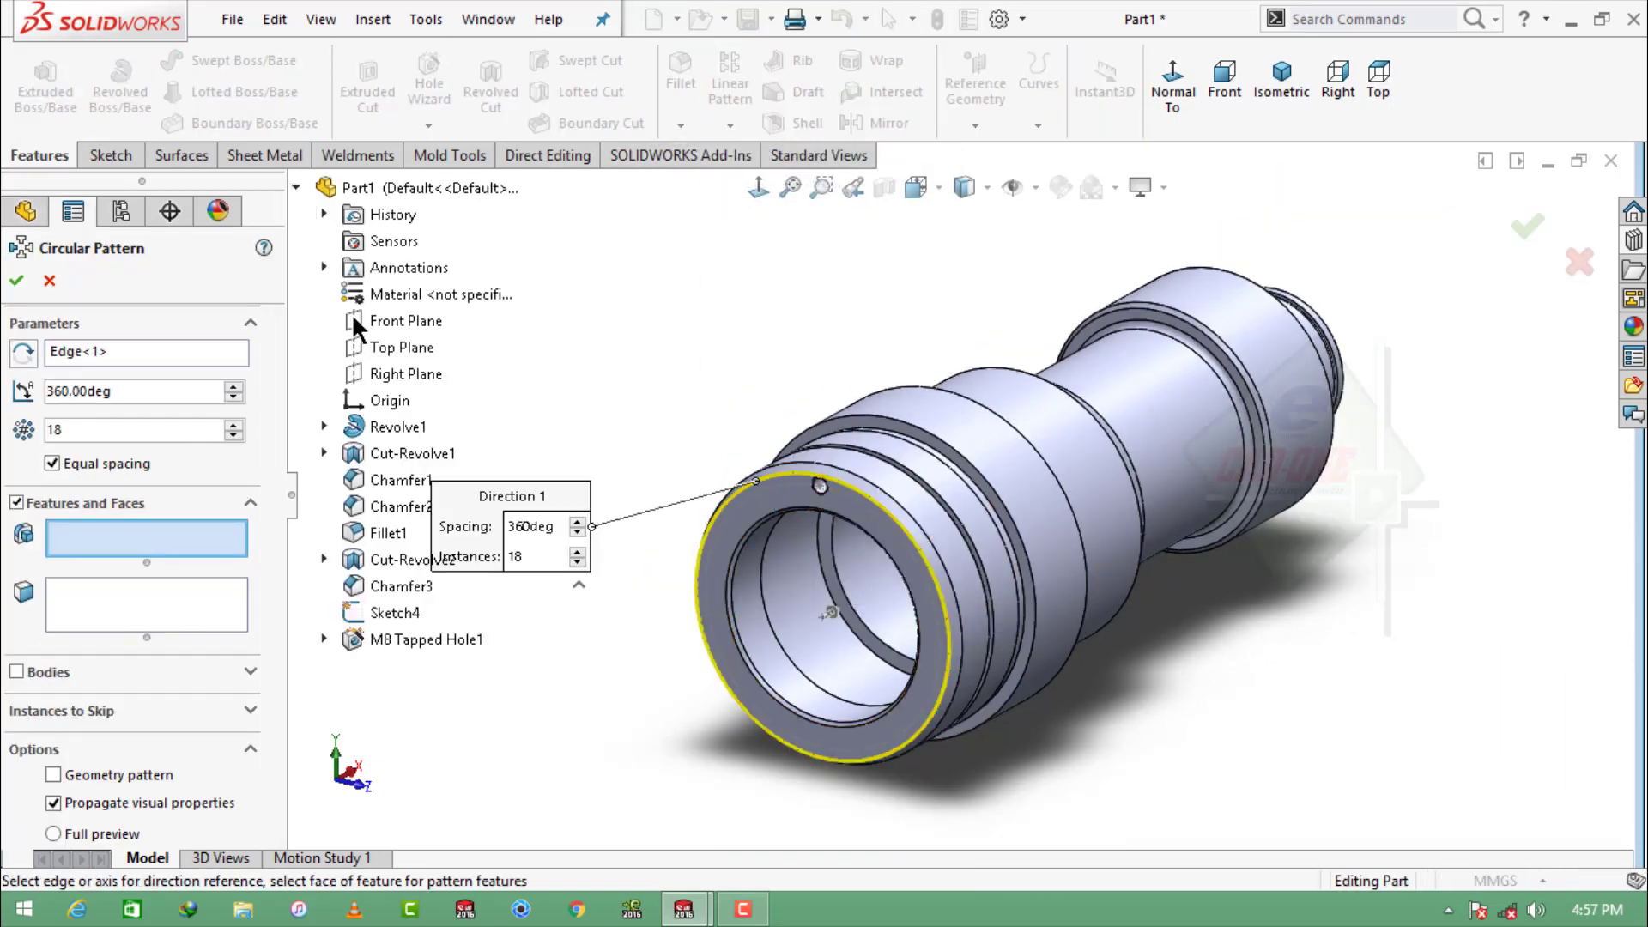
pyautogui.click(427, 640)
pyautogui.doubleClick(145, 431)
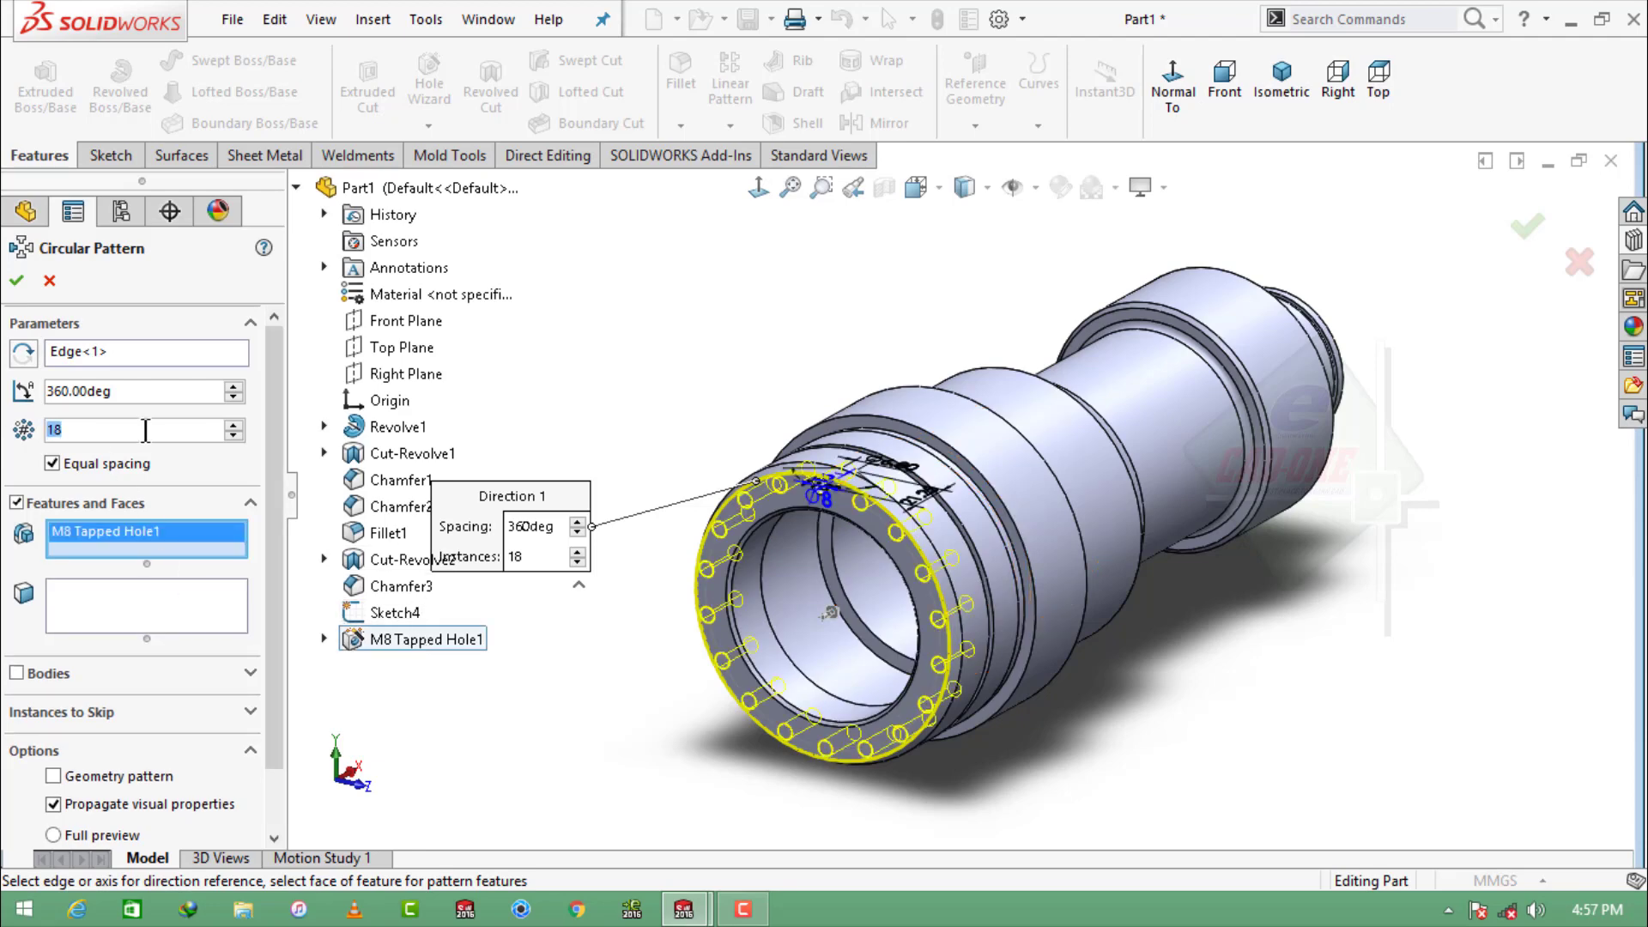
pyautogui.write('3')
pyautogui.click(19, 280)
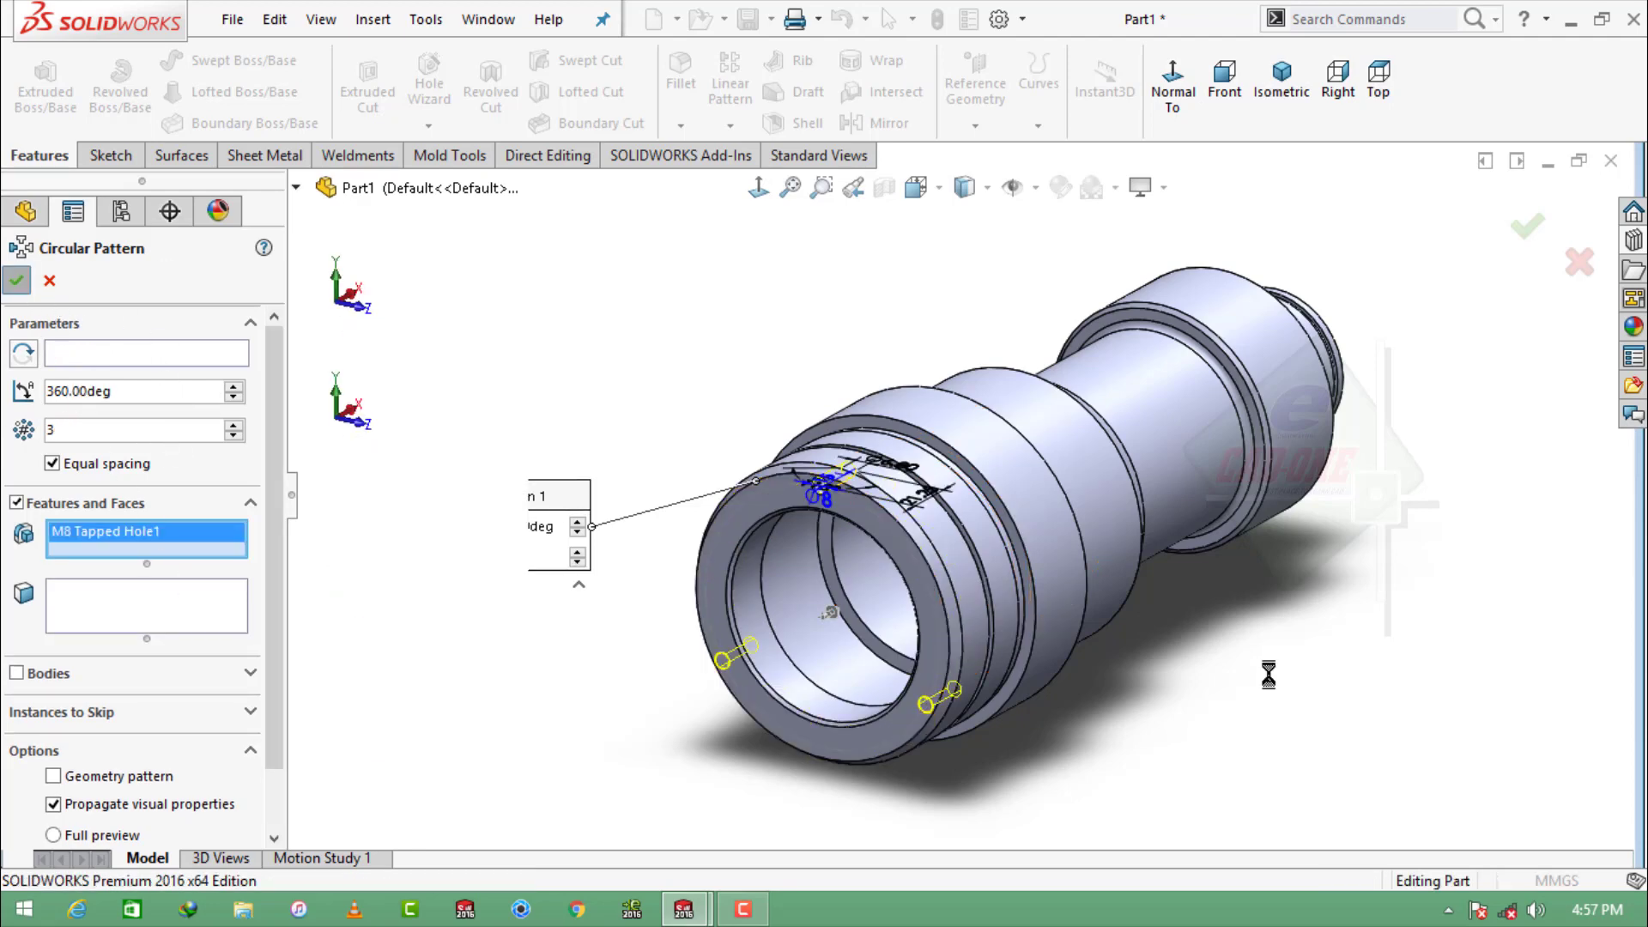
pyautogui.moveTo(1316, 651); pyautogui.dragTo(1254, 644, button='middle')
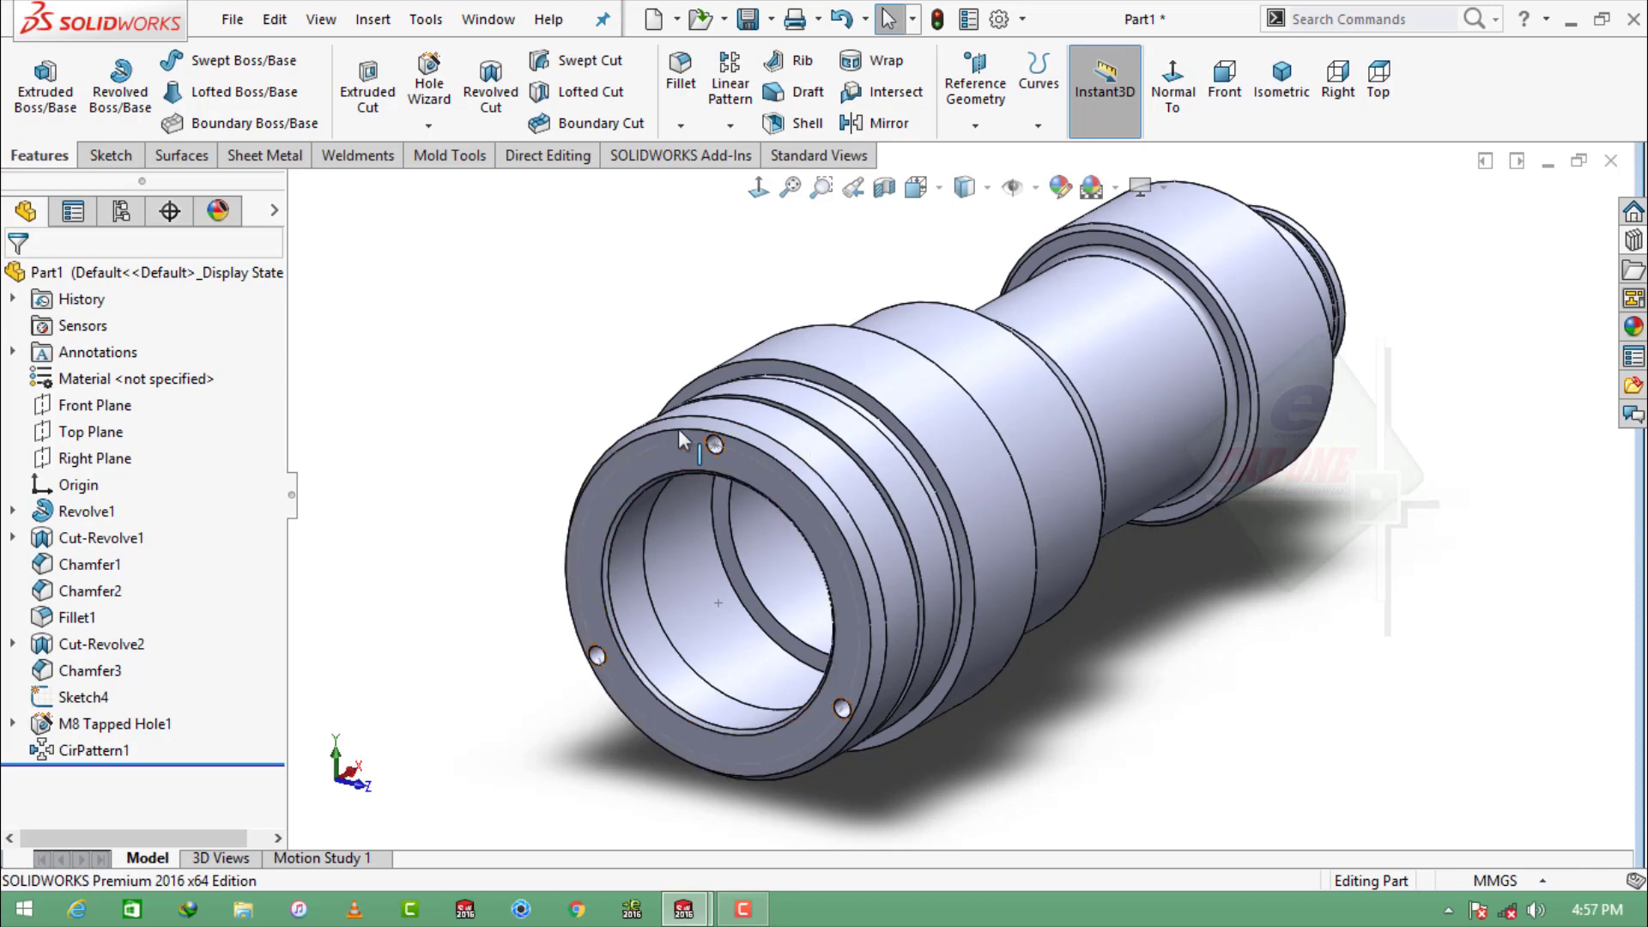
# Chamfer the mouth edge of the topmost tapped hole on the large end face at 1 mm × 45°.
pyautogui.click(636, 455)
pyautogui.click(729, 384)
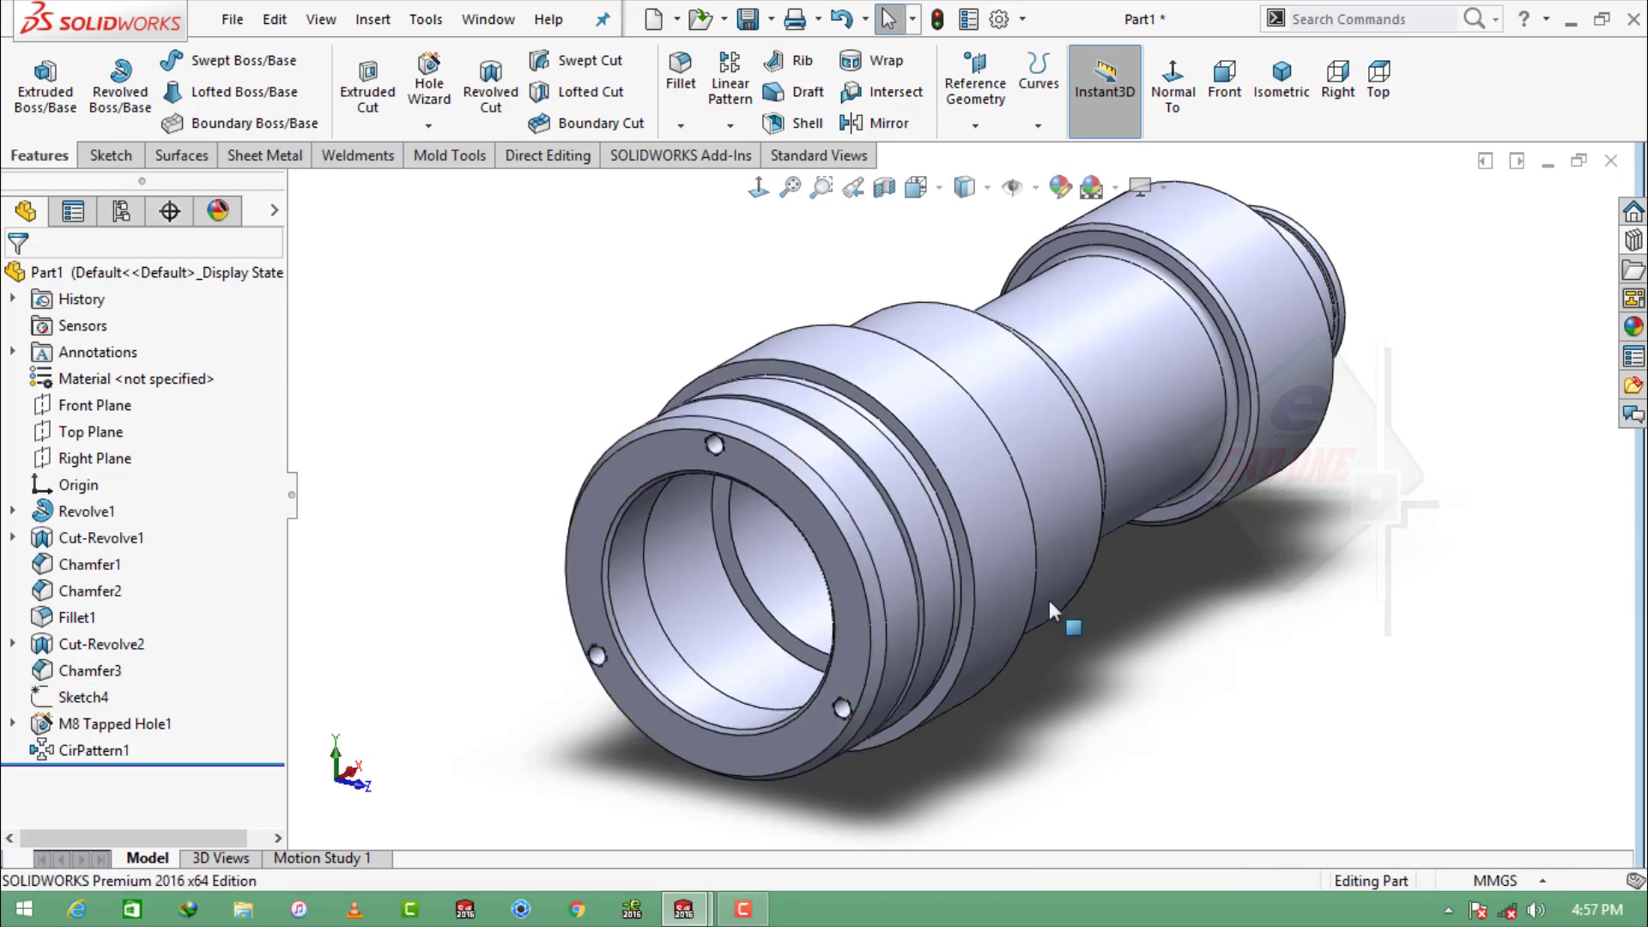
pyautogui.click(681, 126)
pyautogui.click(713, 180)
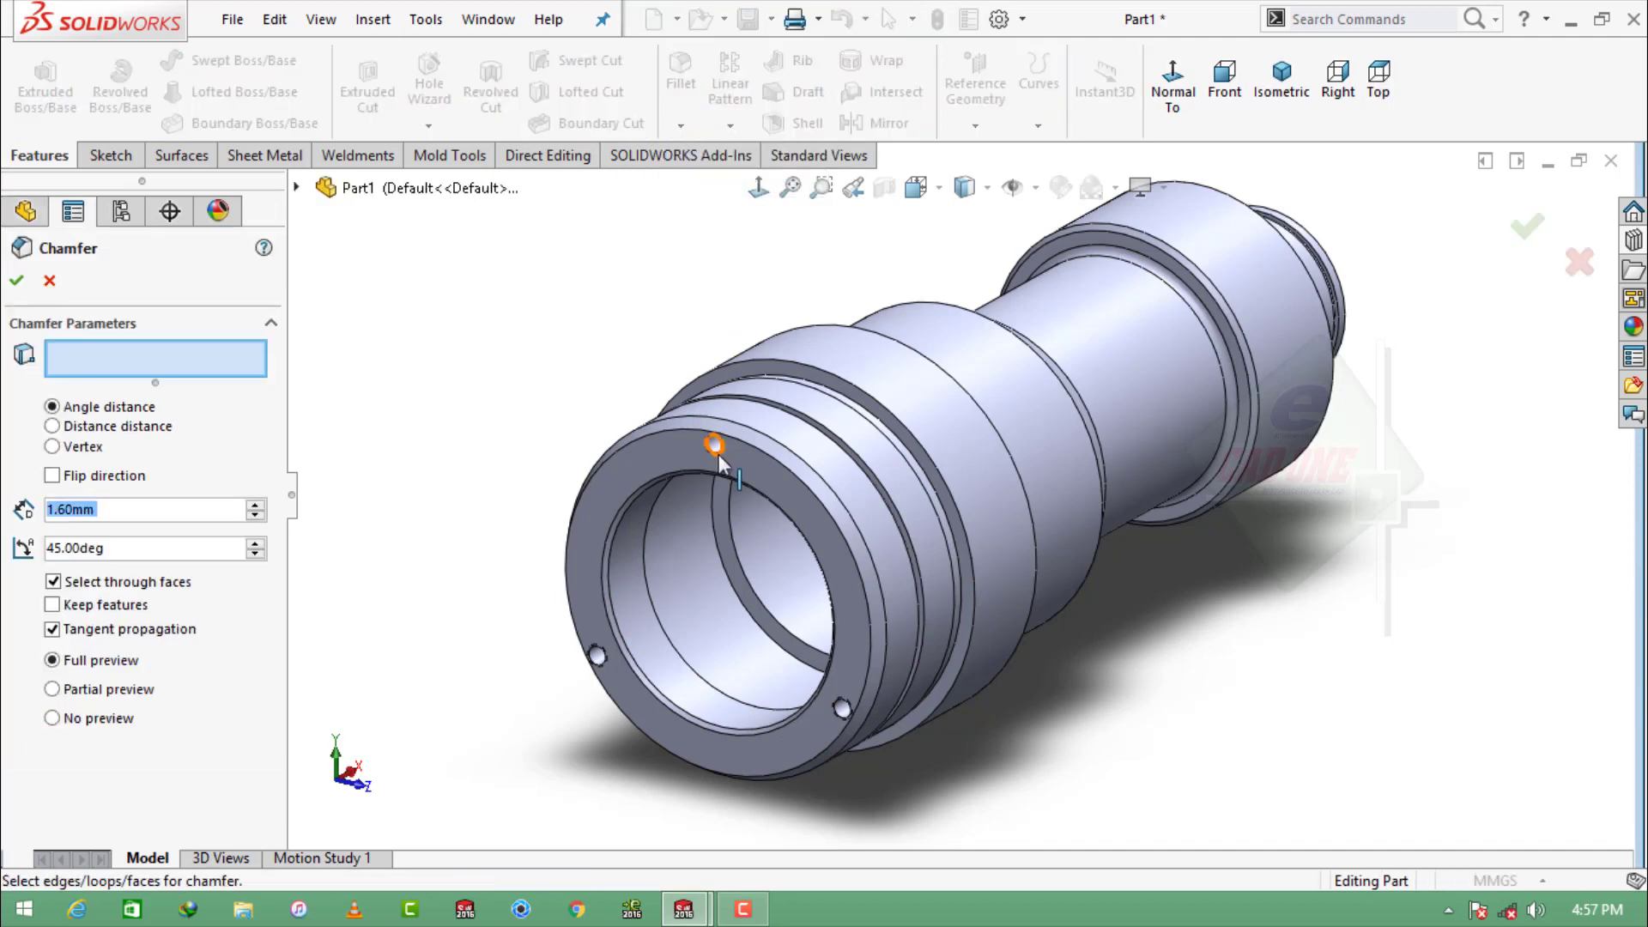
pyautogui.write('1')
pyautogui.press('Return')
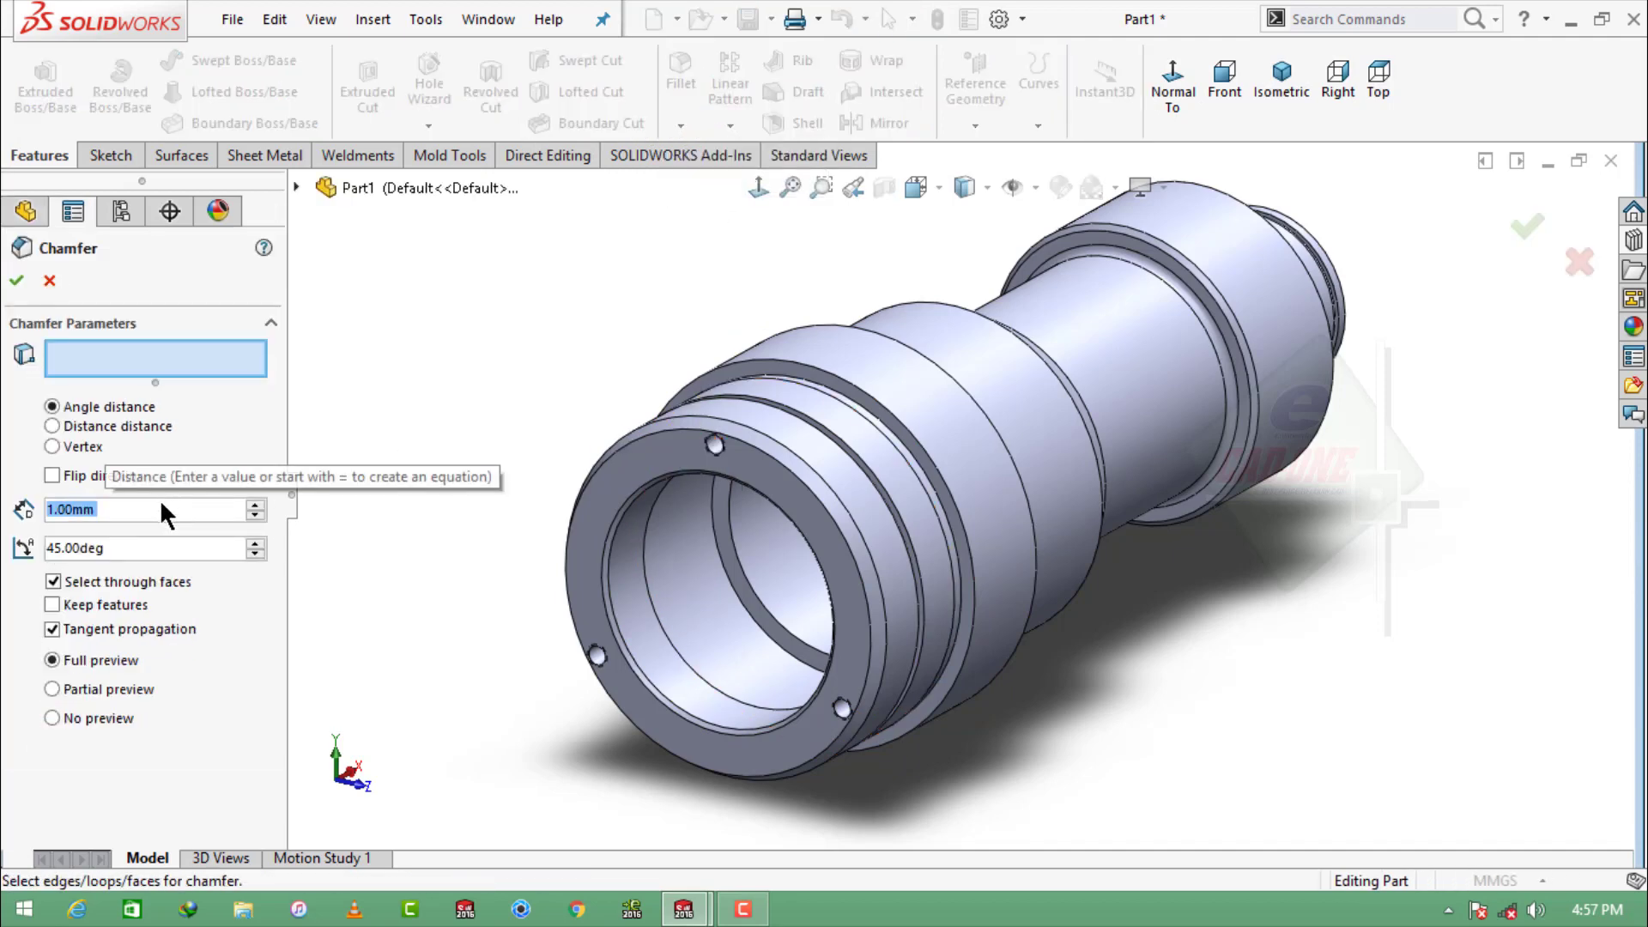
pyautogui.scroll(-1, 699, 475)
pyautogui.scroll(-5, 765, 486)
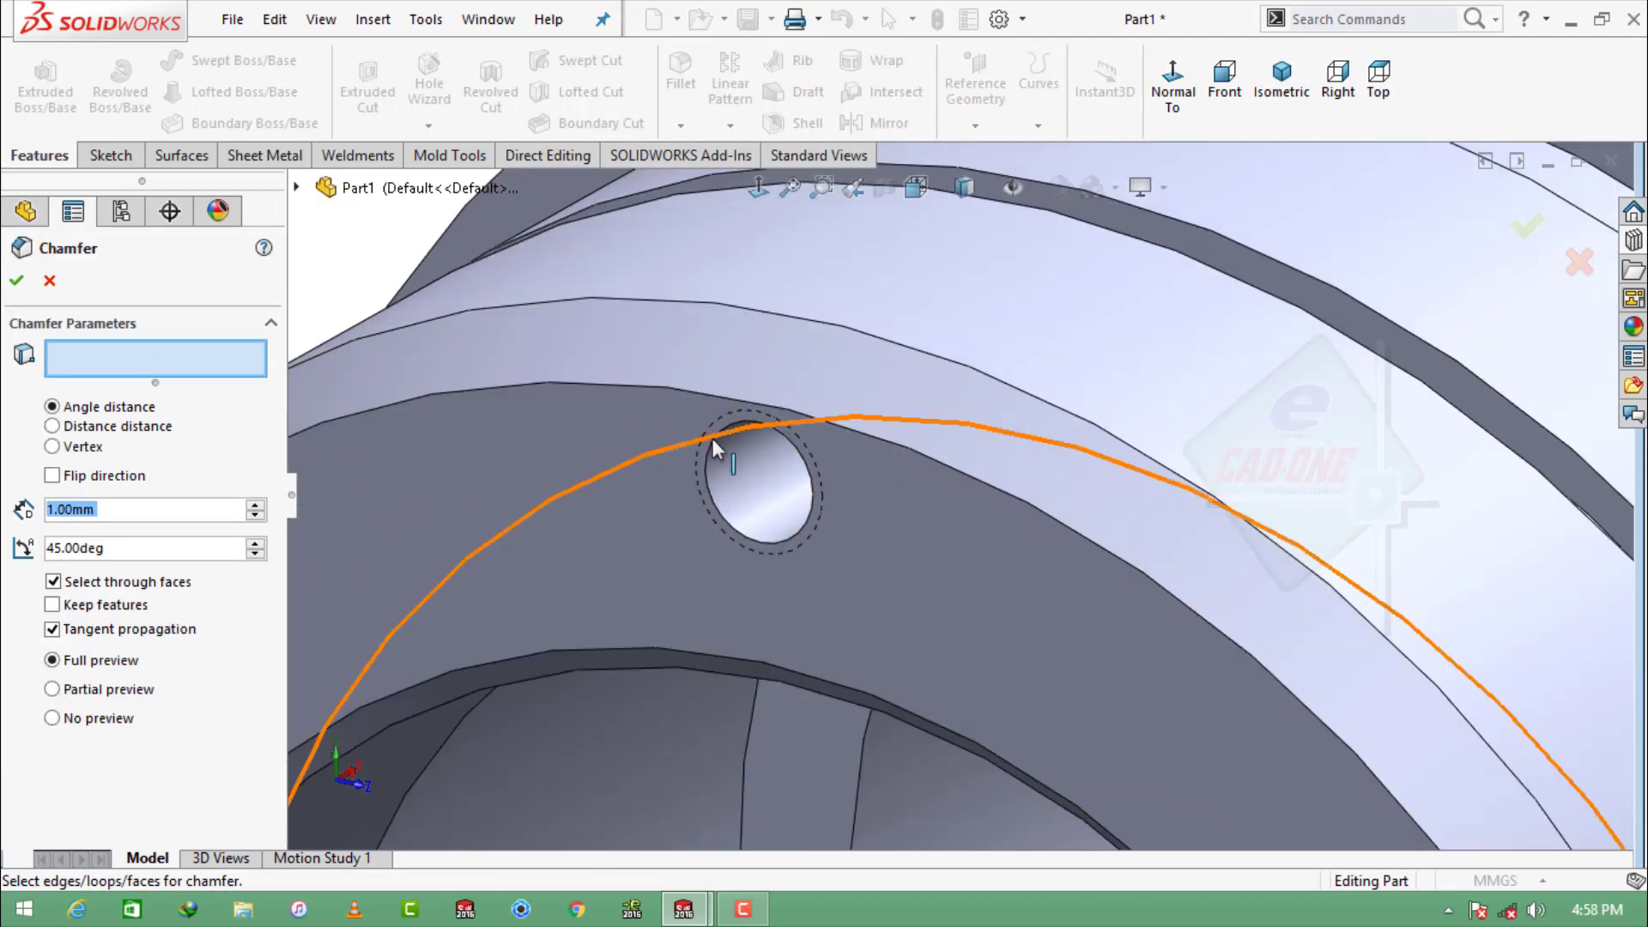
pyautogui.click(713, 441)
pyautogui.click(17, 280)
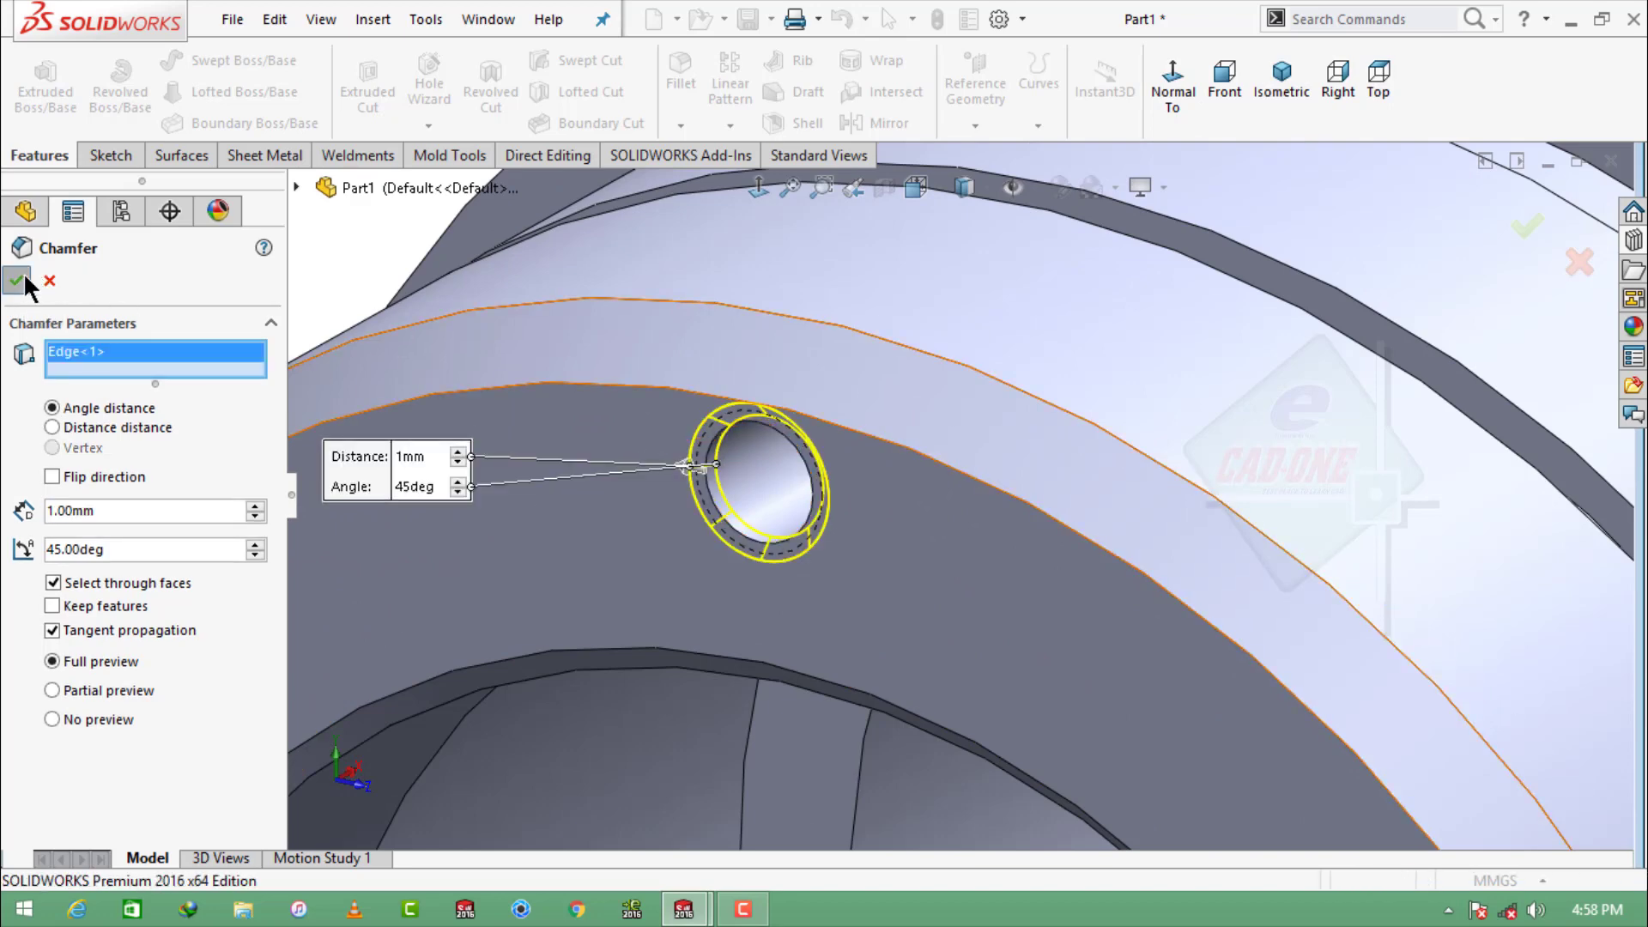
# Enable shaded cosmetic threads in the document's detailing properties.
pyautogui.click(999, 18)
pyautogui.click(503, 75)
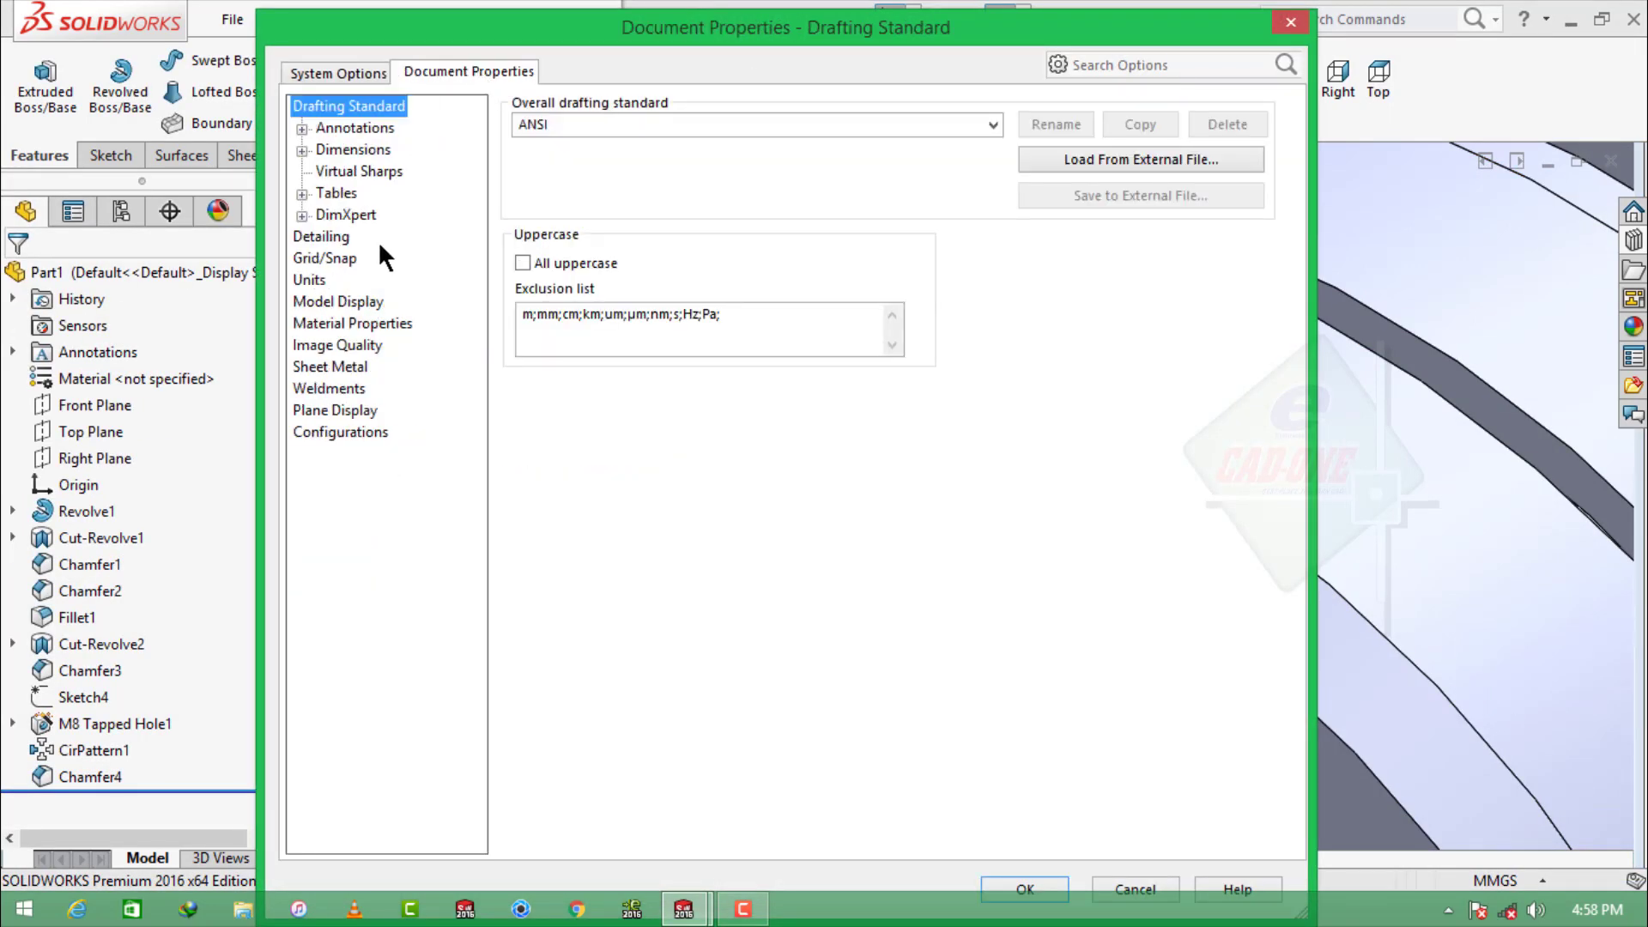
pyautogui.click(334, 237)
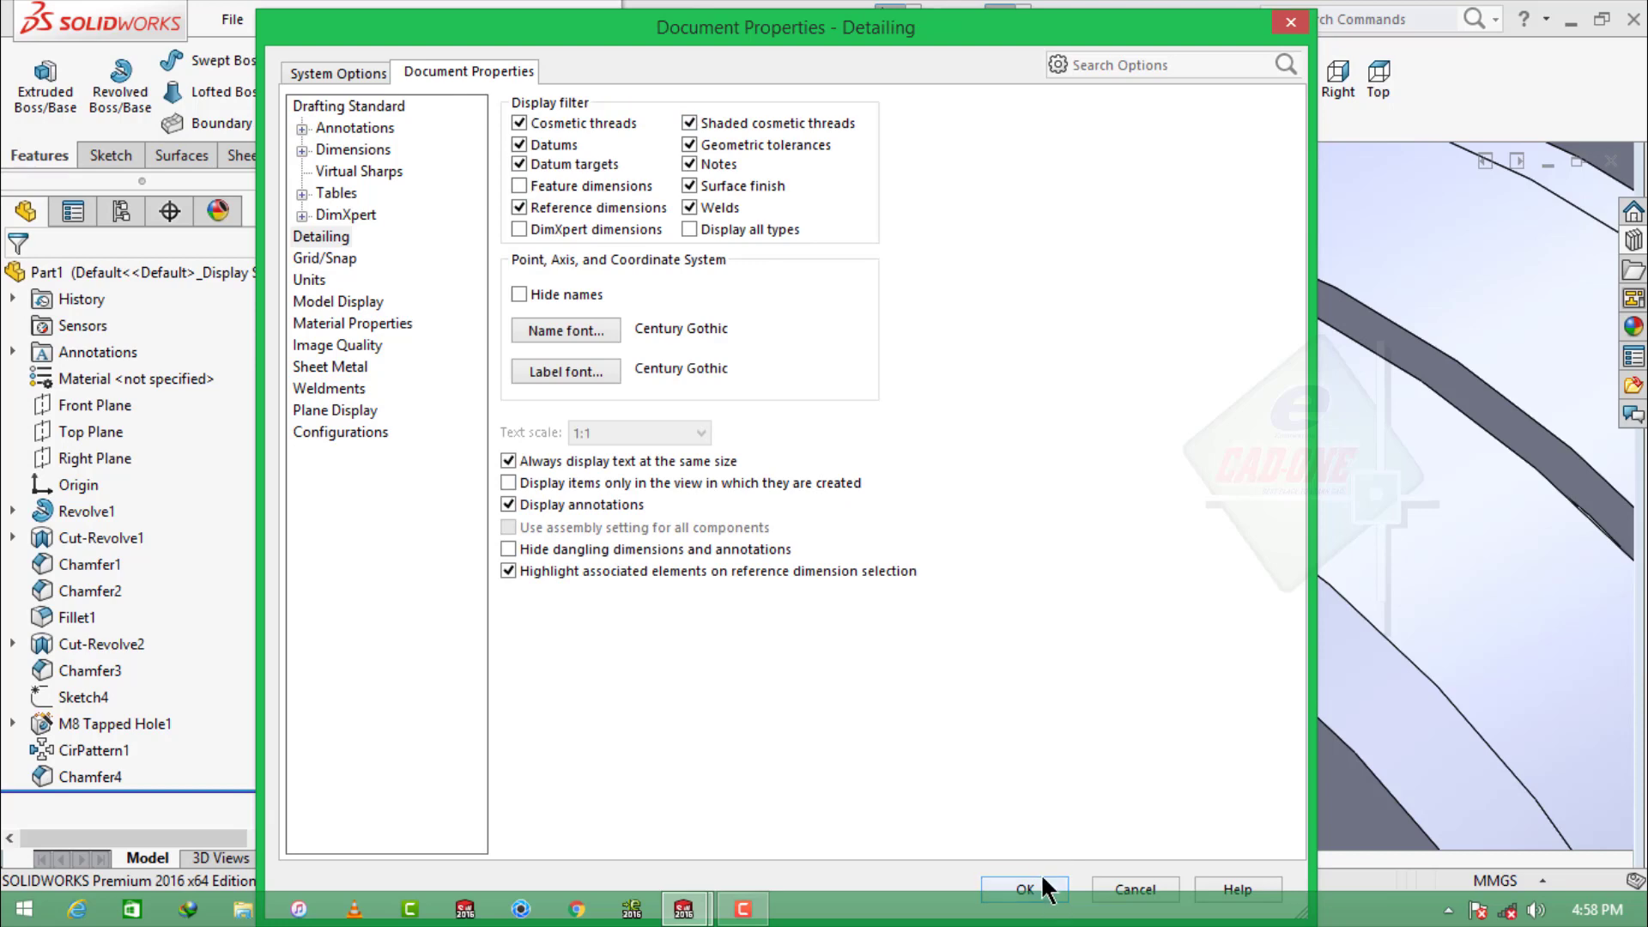
pyautogui.click(1025, 890)
pyautogui.scroll(-3, 838, 504)
pyautogui.scroll(6, 834, 507)
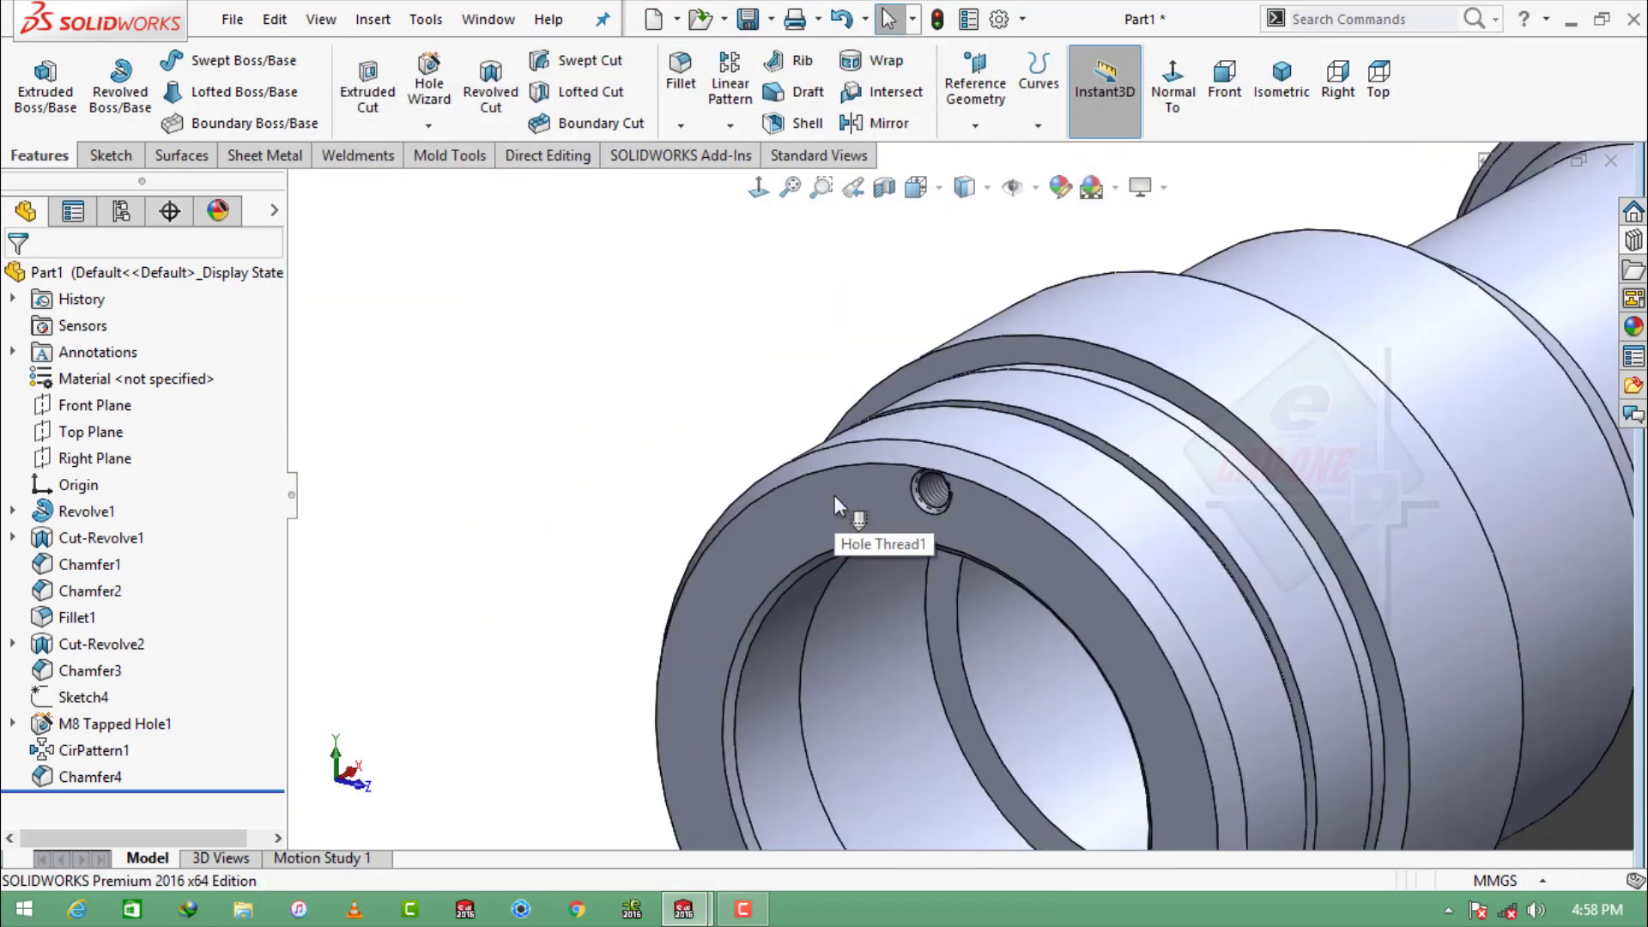
pyautogui.scroll(5, 834, 496)
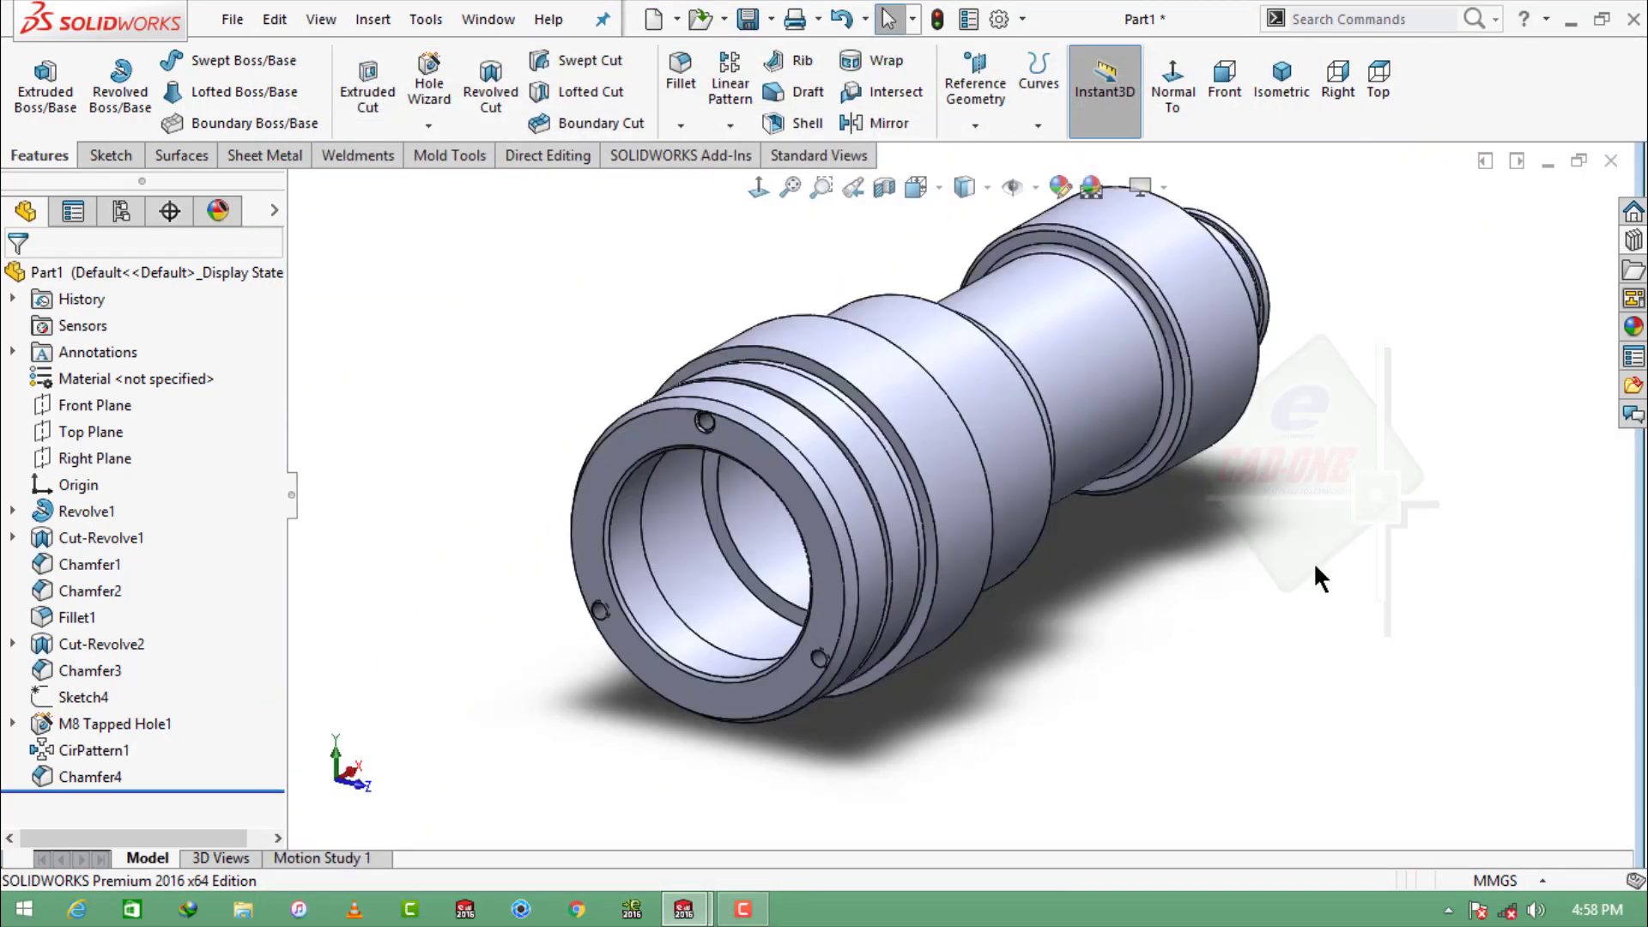
# Start a sketch on the annular shoulder face at the shaft's small end and view it face-on.
pyautogui.scroll(4, 1315, 565)
pyautogui.moveTo(1315, 565); pyautogui.dragTo(987, 627, button='middle')
pyautogui.scroll(-6, 946, 522)
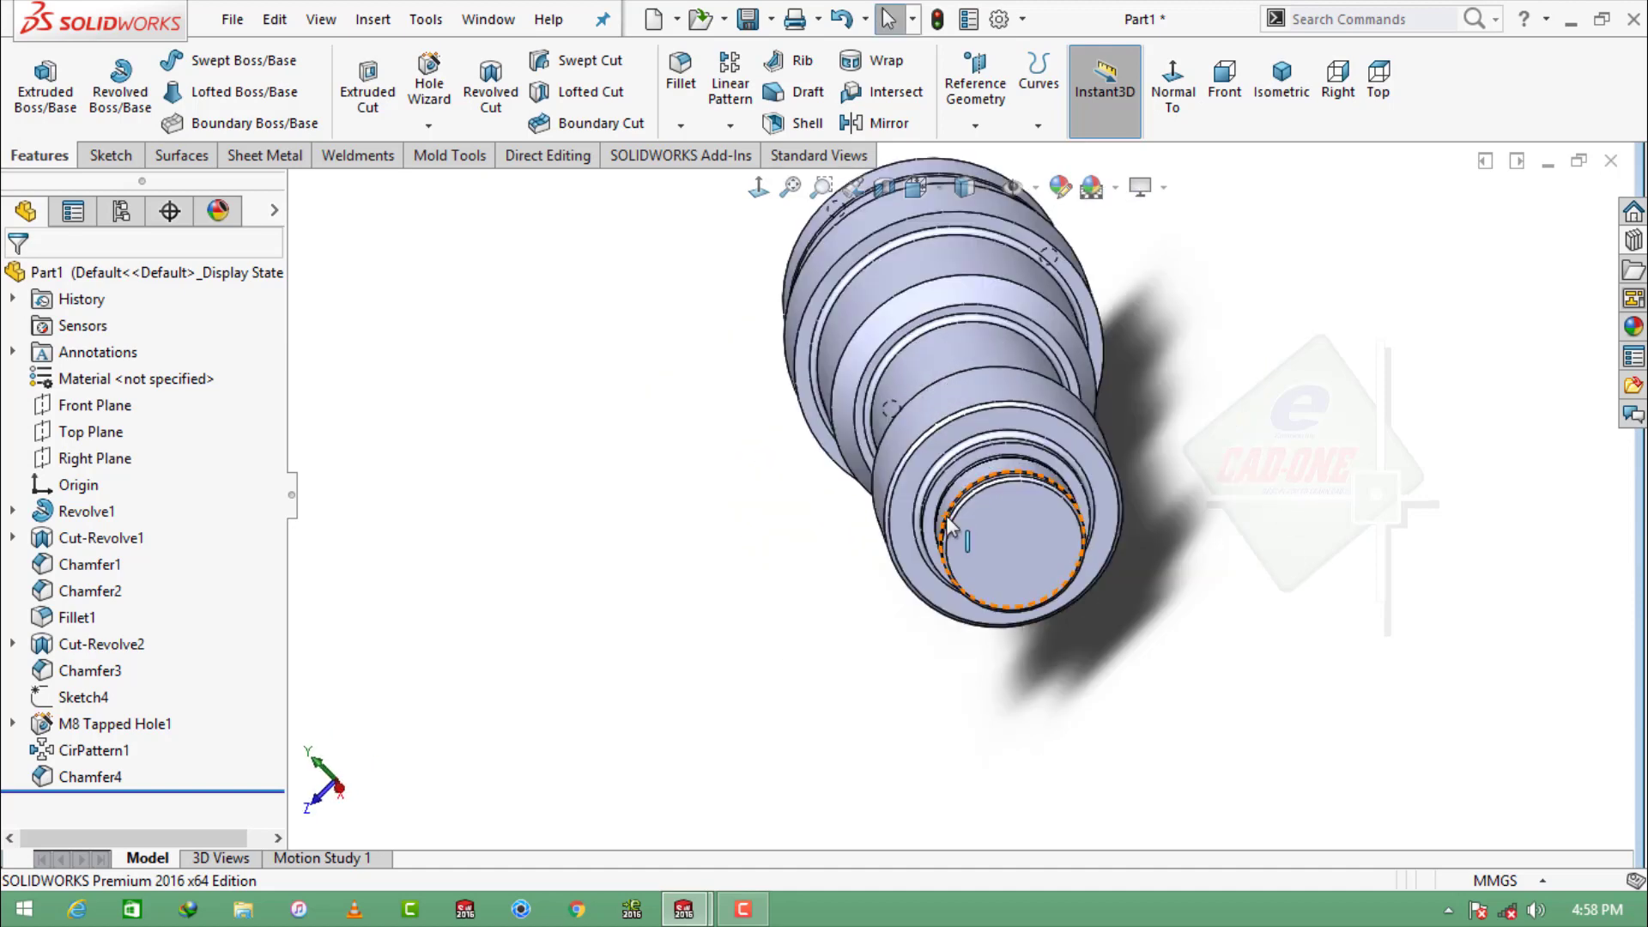
pyautogui.click(993, 415)
pyautogui.click(1017, 387)
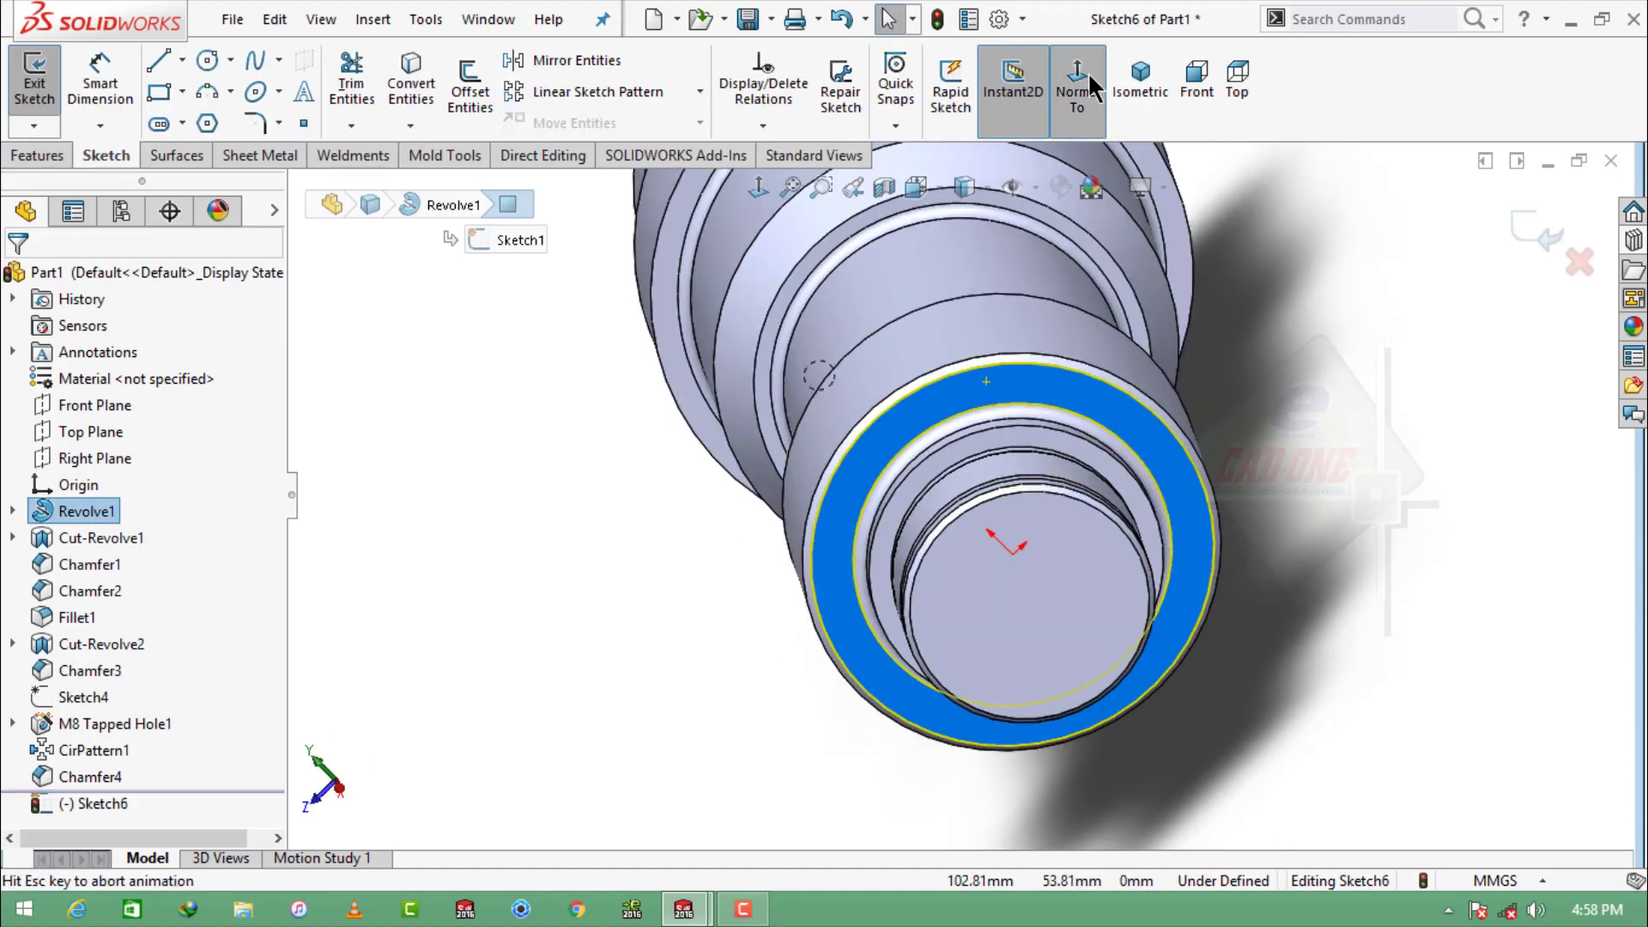
pyautogui.click(1459, 421)
pyautogui.scroll(-2, 1184, 430)
# Sketch three concentric circles centred on the origin, about 92, 51 and 36 mm in diameter.
pyautogui.click(207, 60)
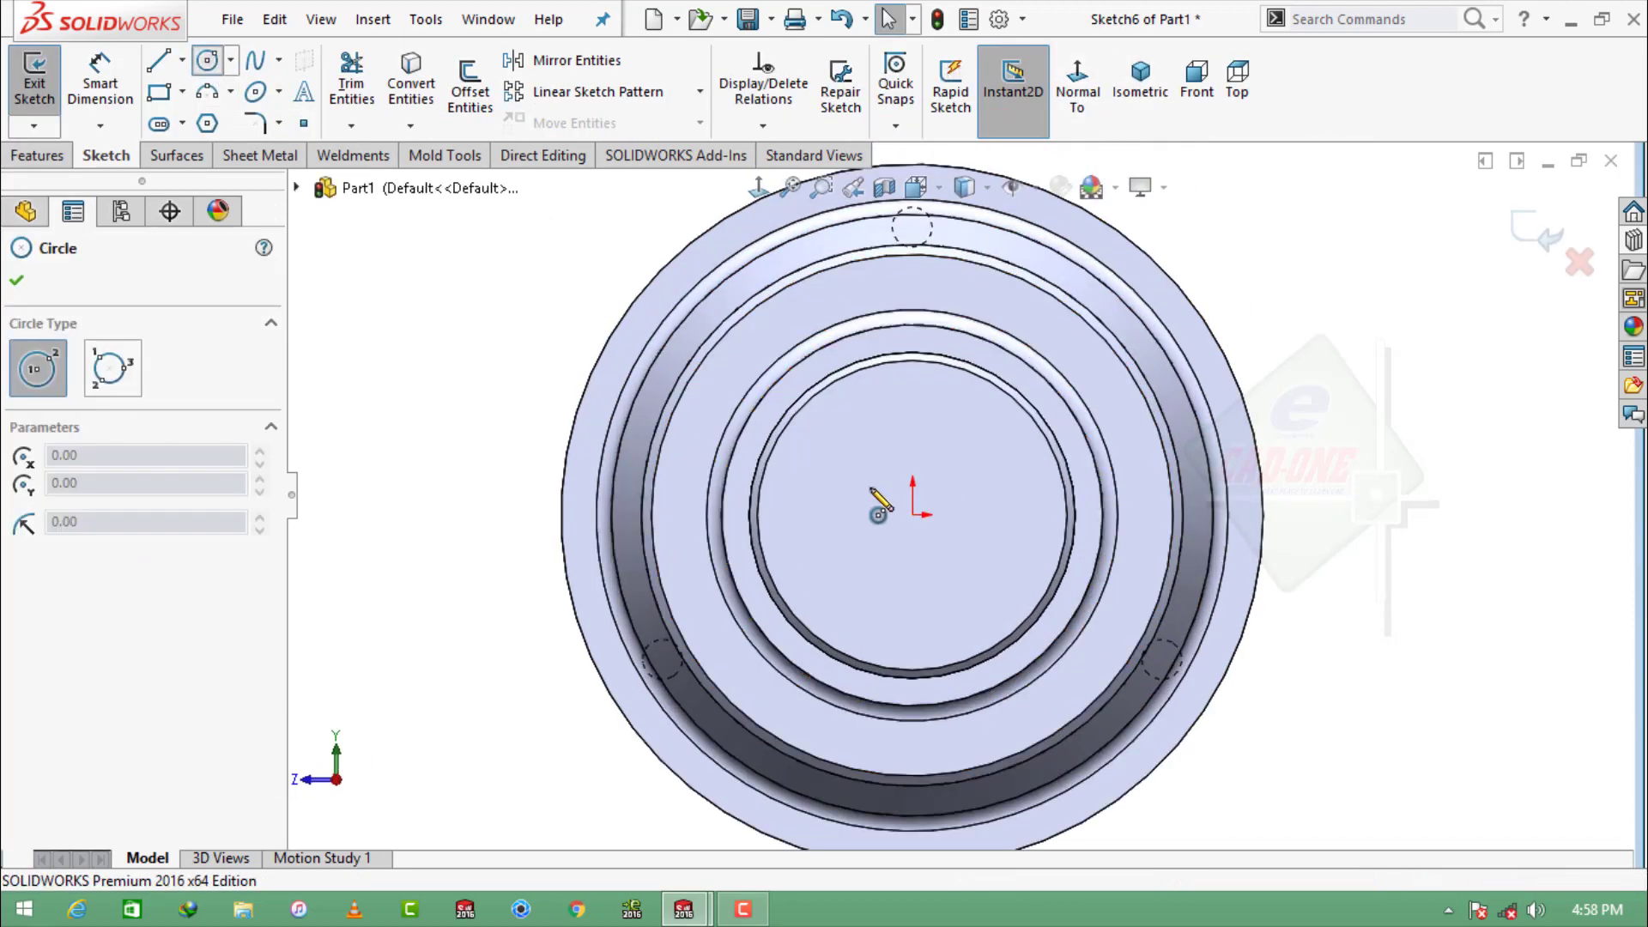
pyautogui.click(912, 514)
pyautogui.click(846, 296)
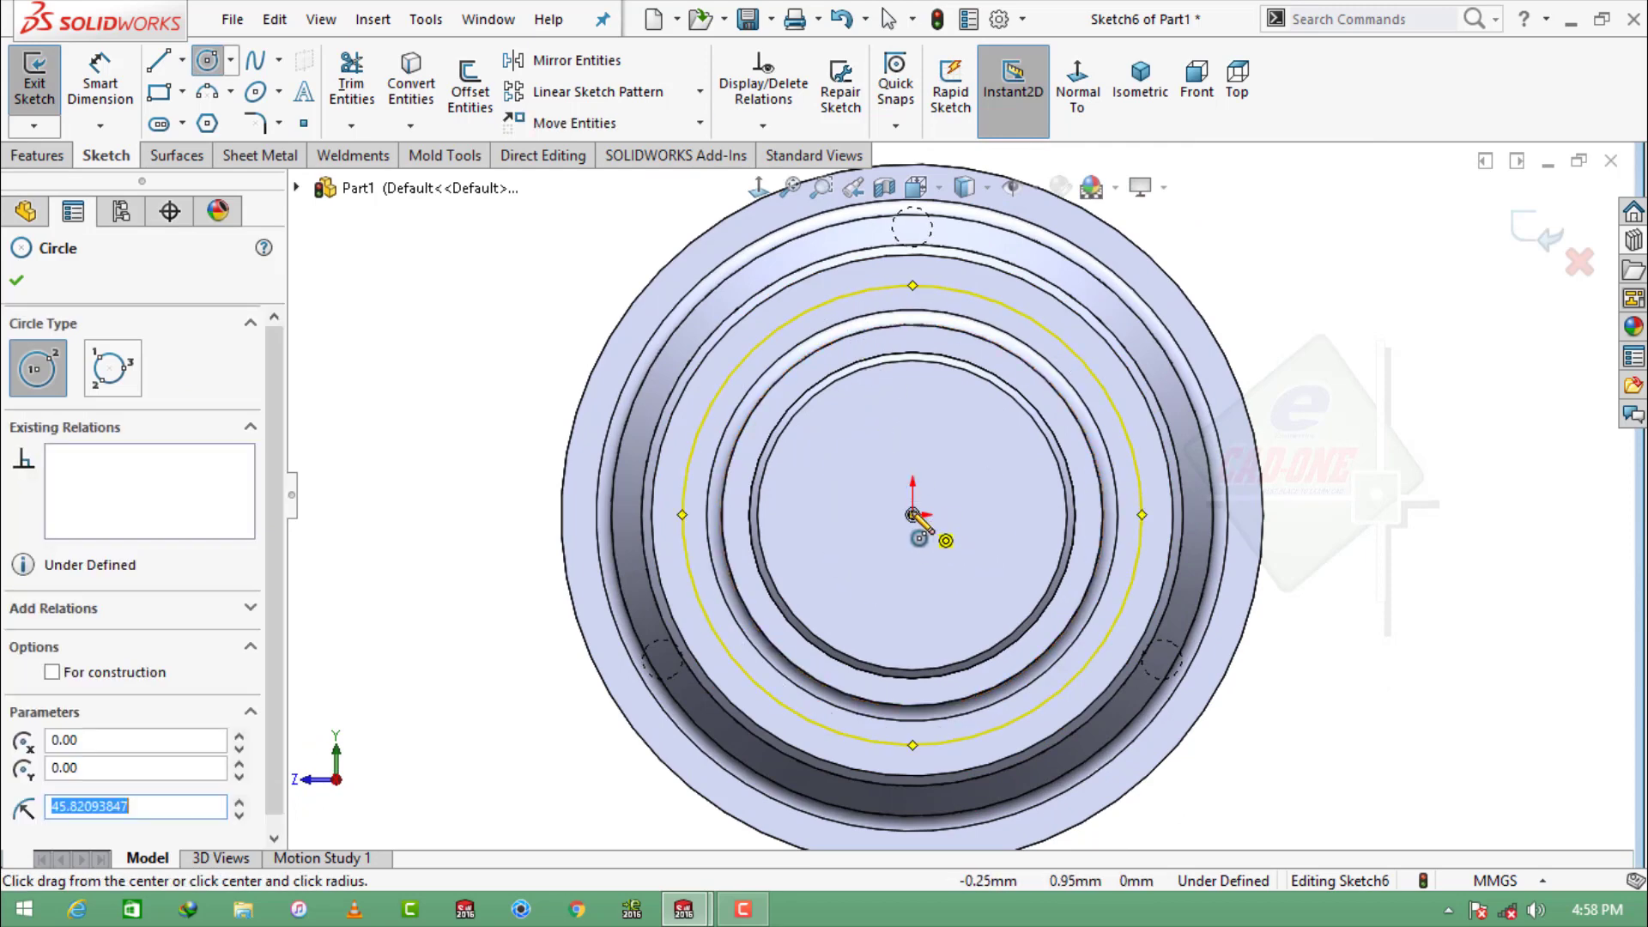
pyautogui.click(912, 515)
pyautogui.click(893, 389)
pyautogui.click(912, 515)
pyautogui.click(867, 437)
# Convert all three sketched circles to construction geometry.
pyautogui.click(100, 81)
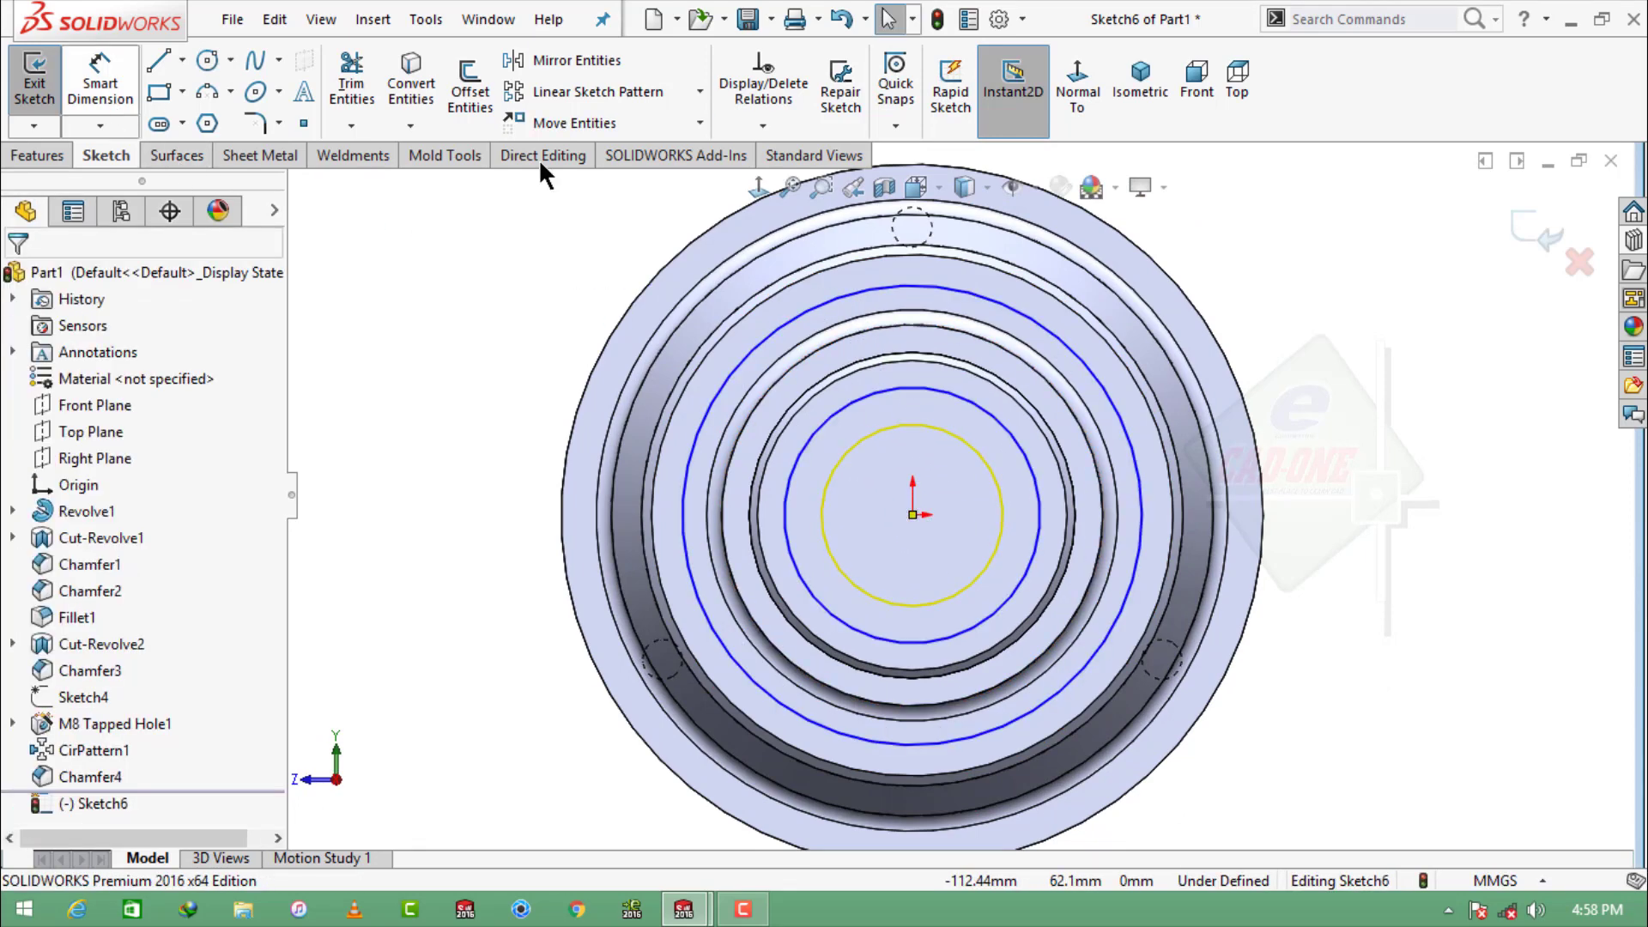
pyautogui.moveTo(1068, 287); pyautogui.dragTo(964, 533)
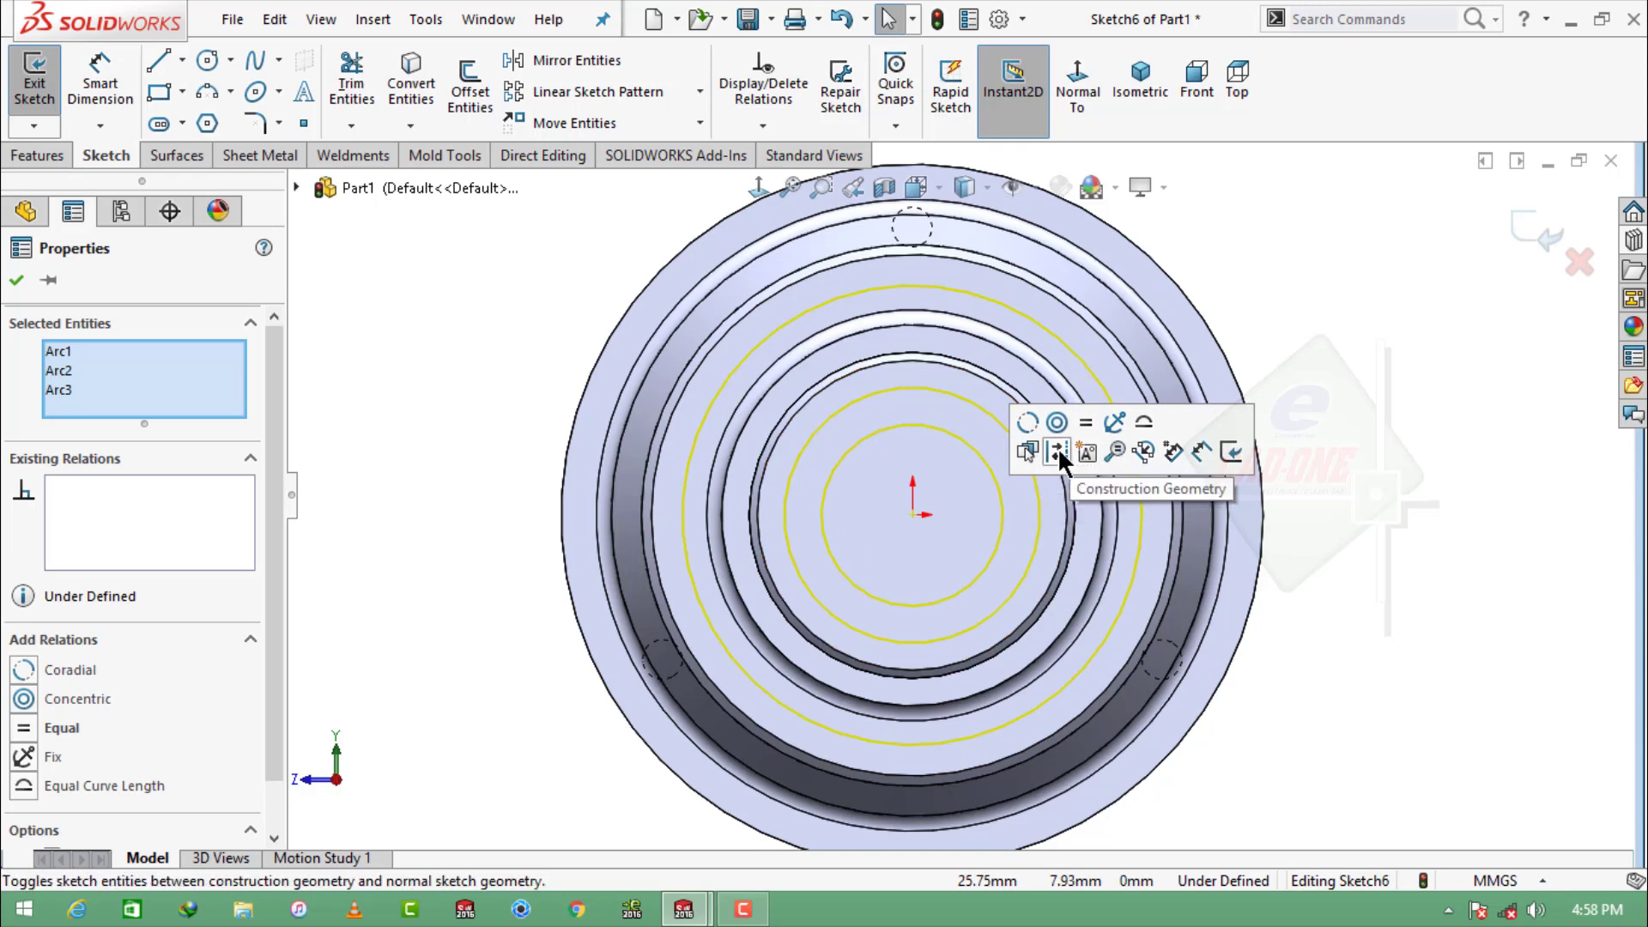
pyautogui.click(1058, 452)
# Dimension the outermost construction circle's diameter as 108.05 mm.
pyautogui.click(98, 86)
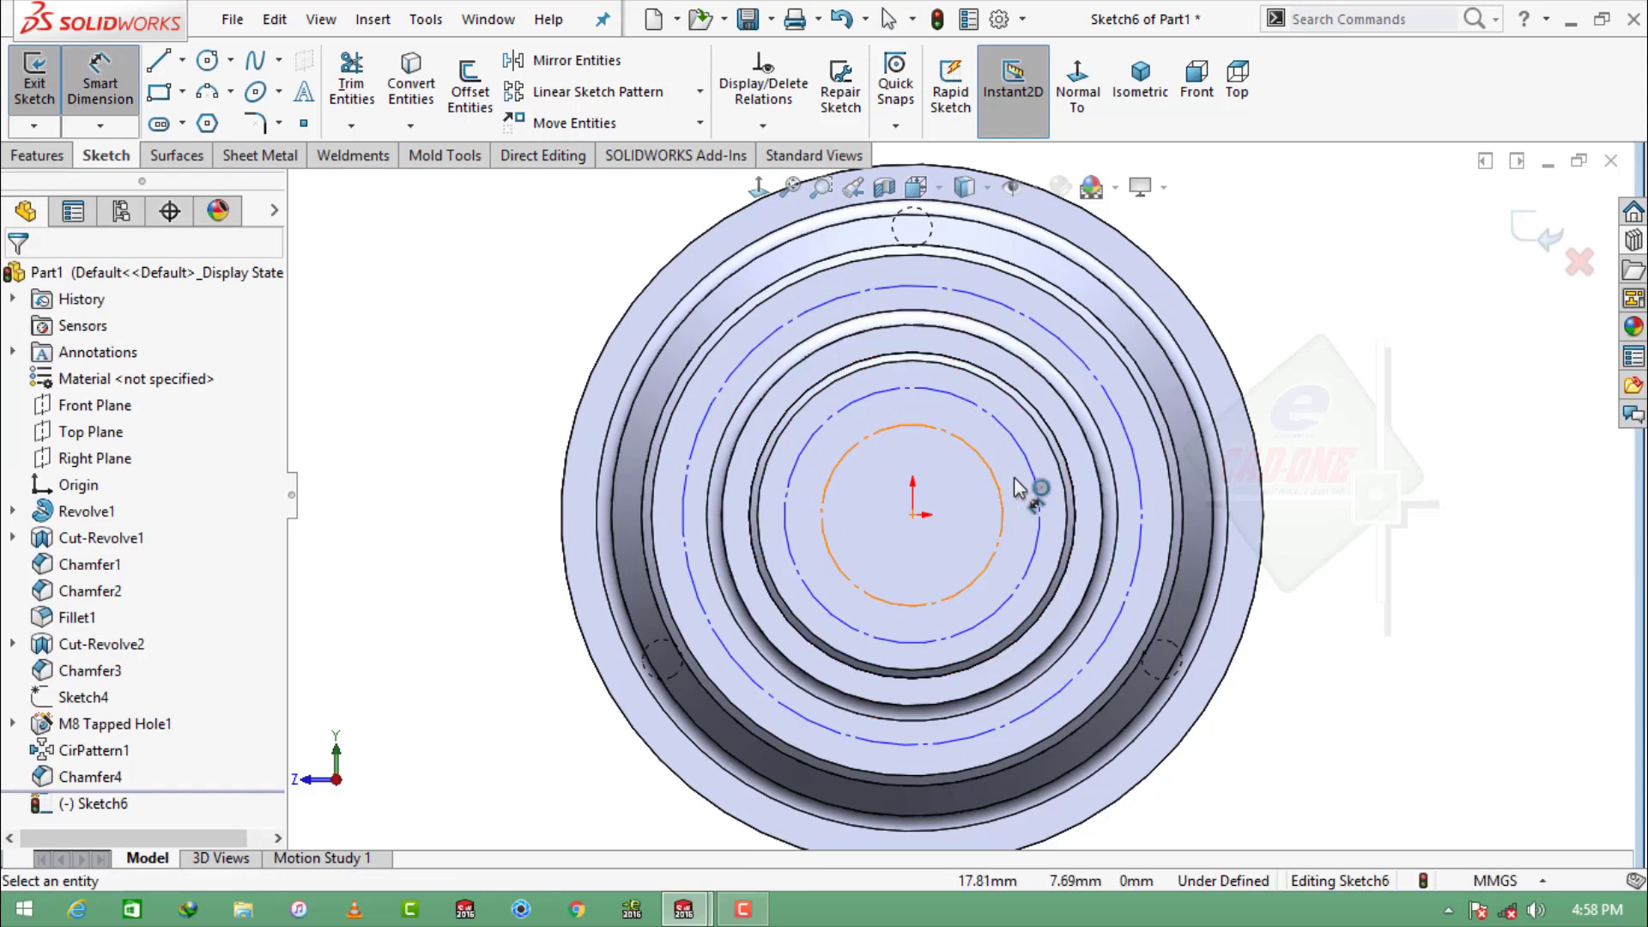
pyautogui.click(1140, 462)
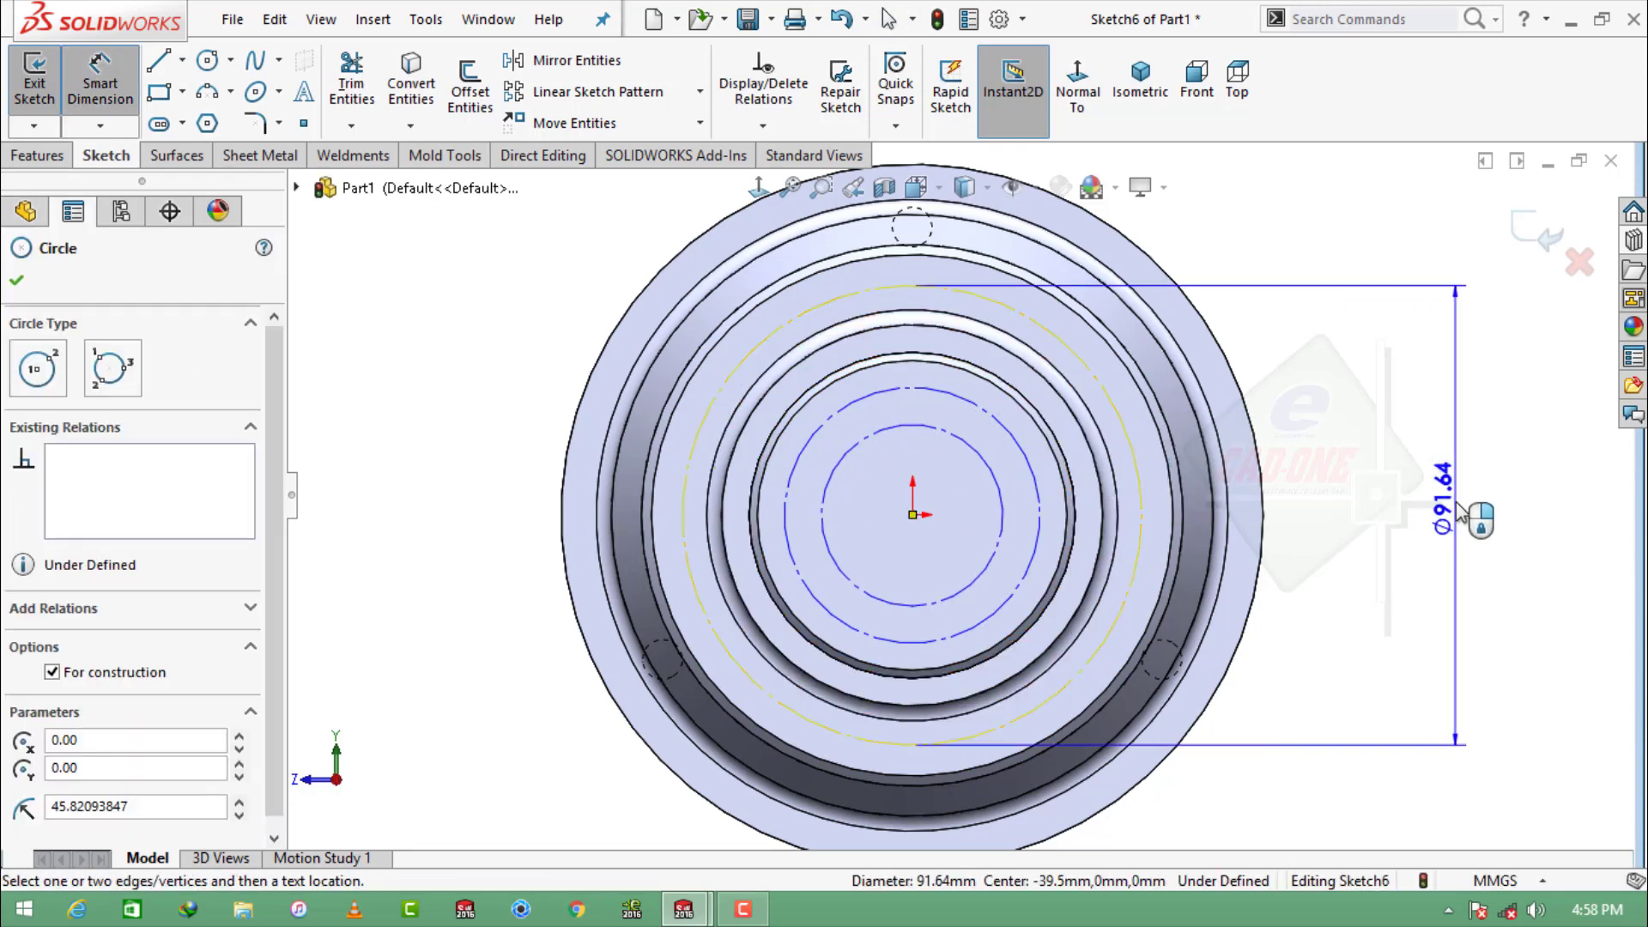
pyautogui.click(1459, 513)
pyautogui.write('108.')
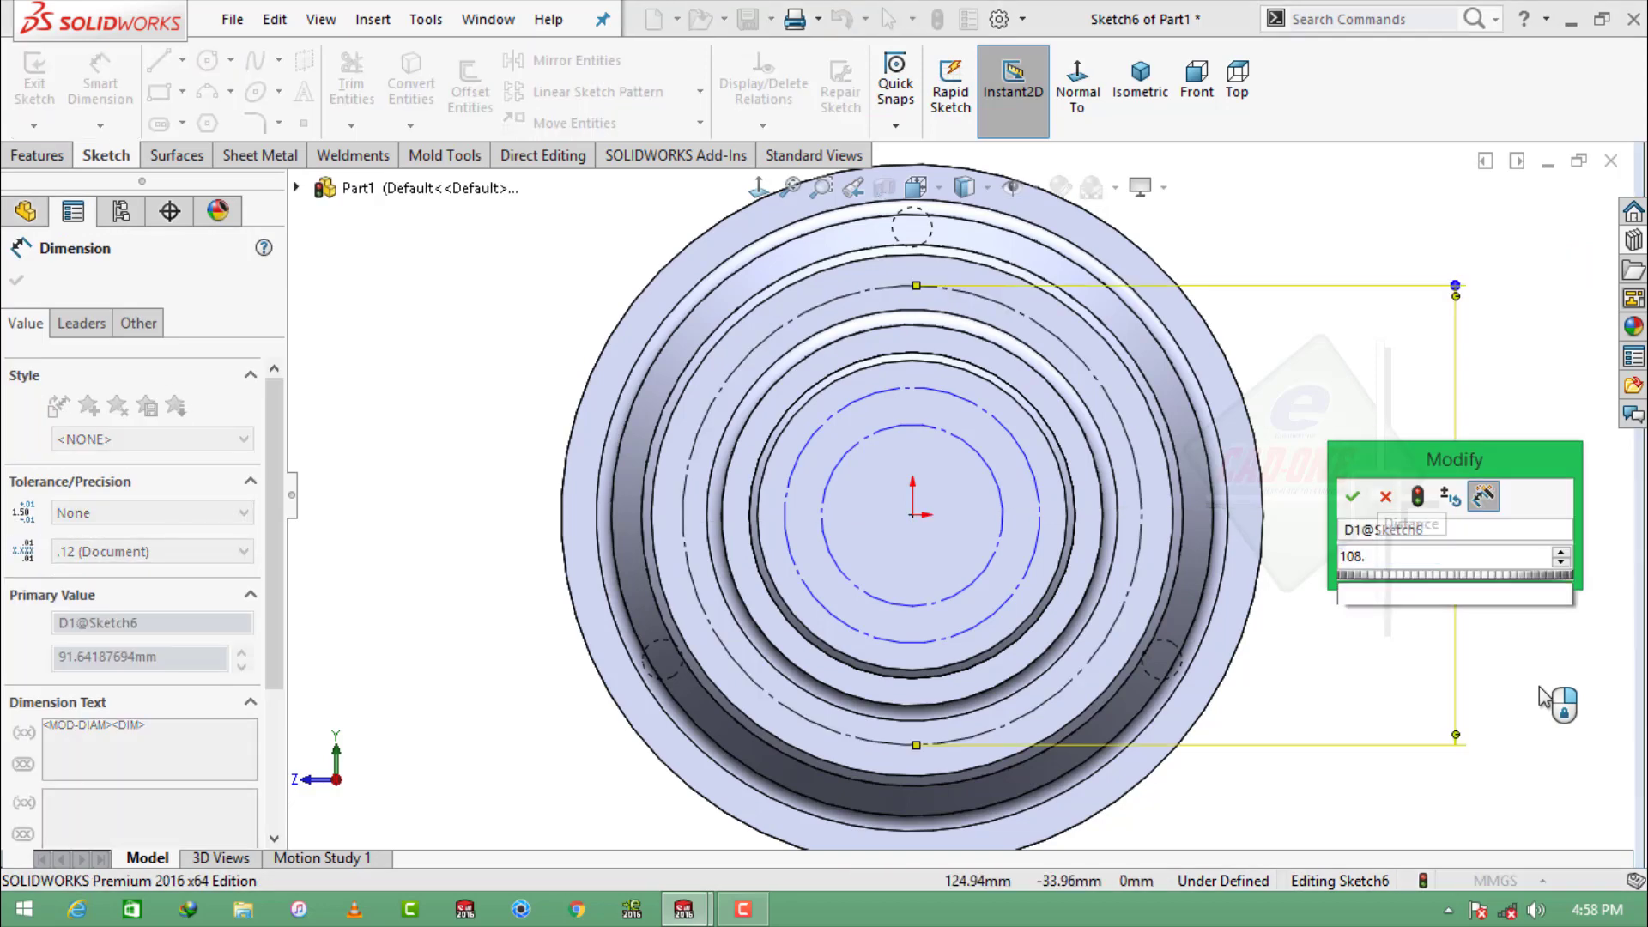
pyautogui.write('05')
pyautogui.press('Return')
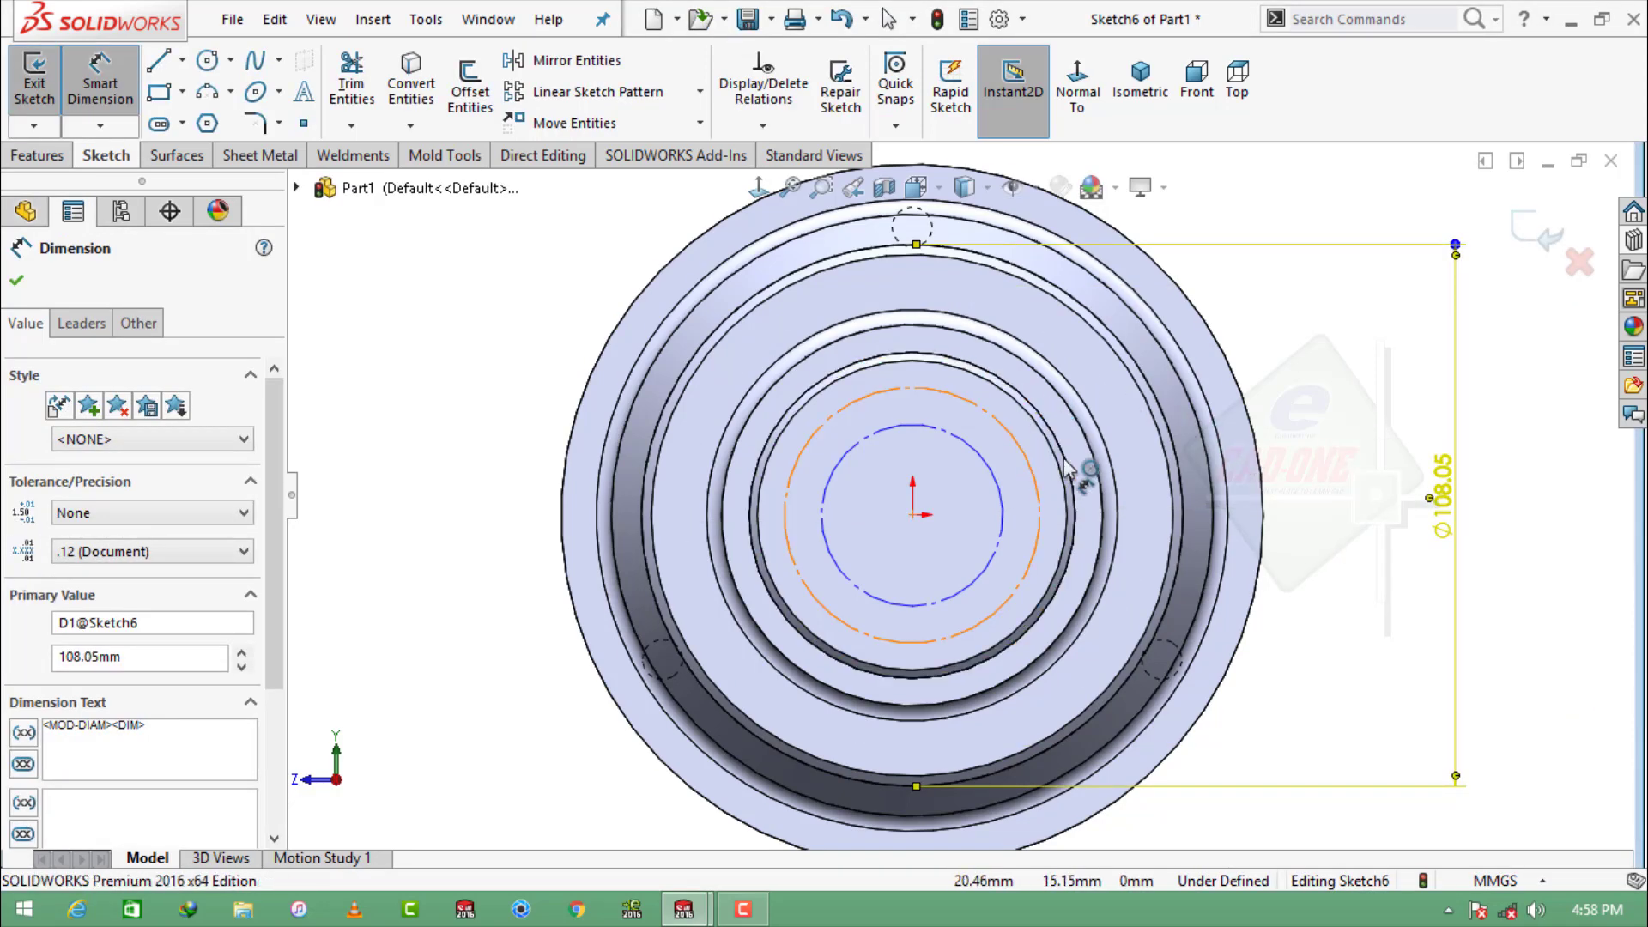
# Dimension the middle construction circle's diameter as 100 mm.
pyautogui.click(1037, 489)
pyautogui.click(1343, 489)
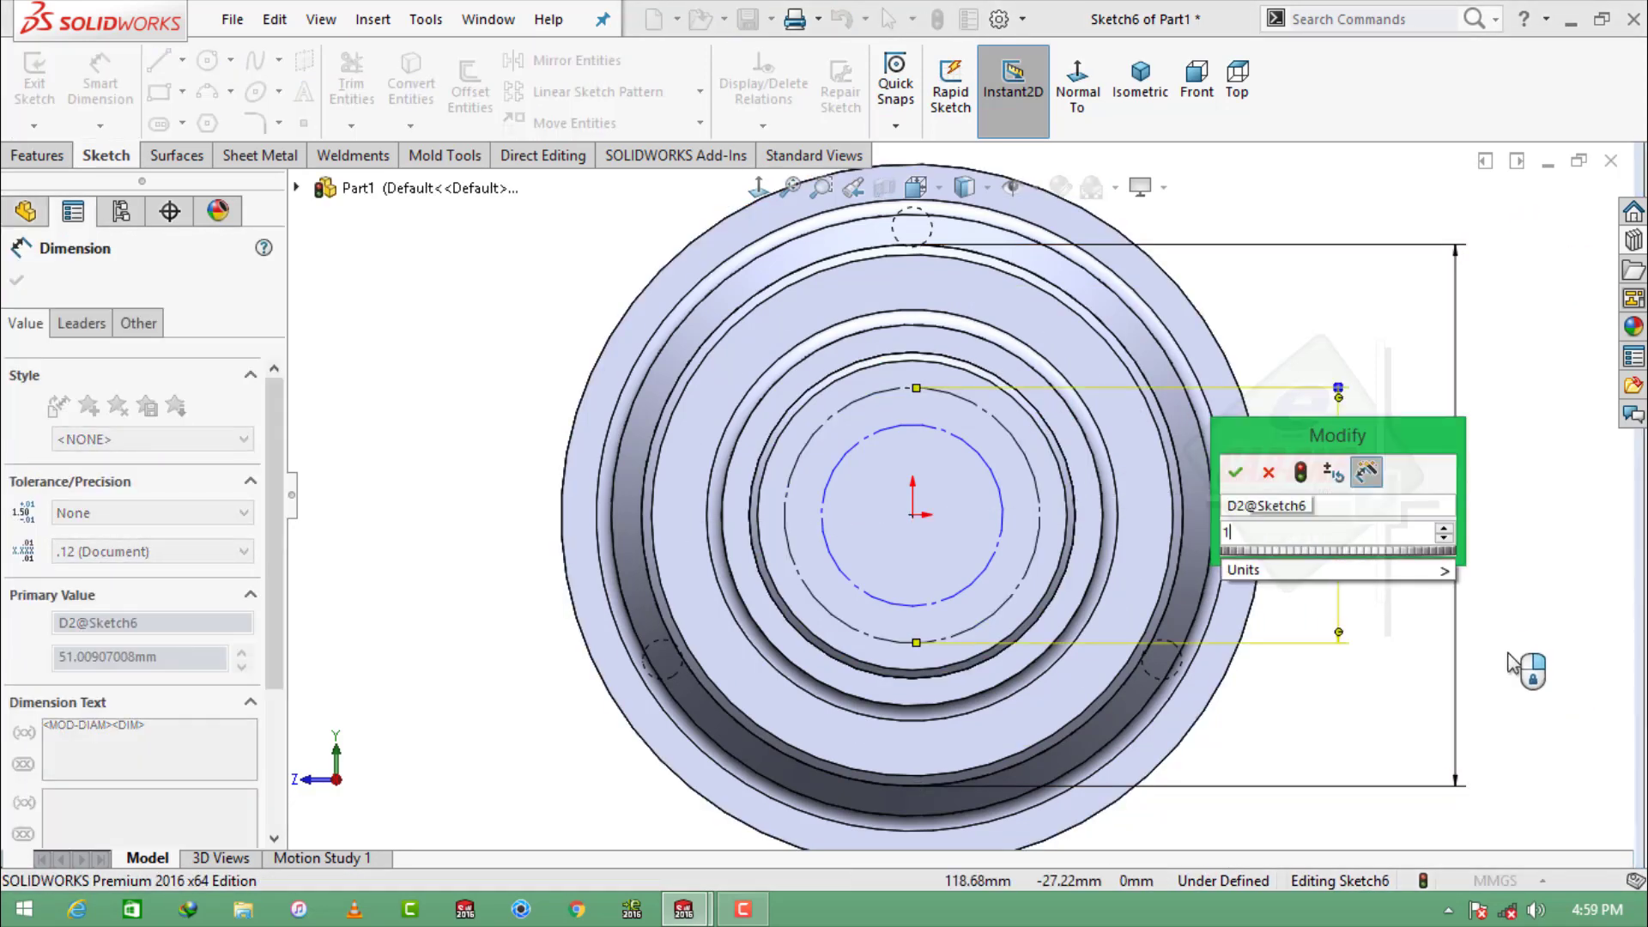
pyautogui.write('100')
pyautogui.press('Return')
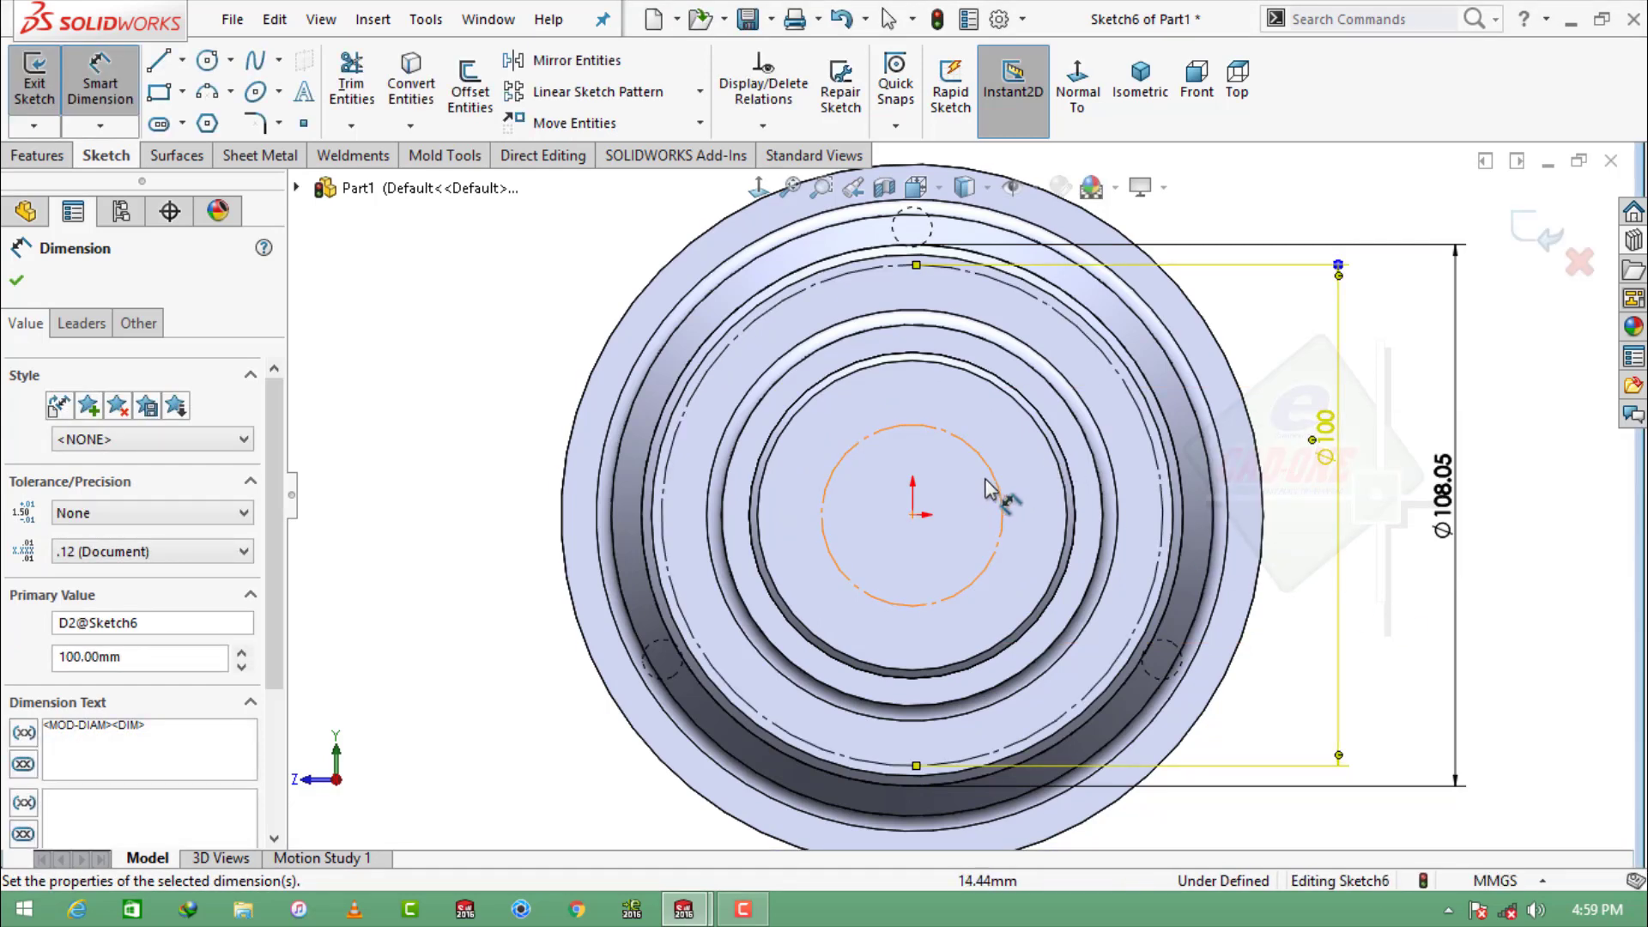
# Dimension the innermost construction circle's diameter as 90 mm and leave the dimension command.
pyautogui.click(989, 491)
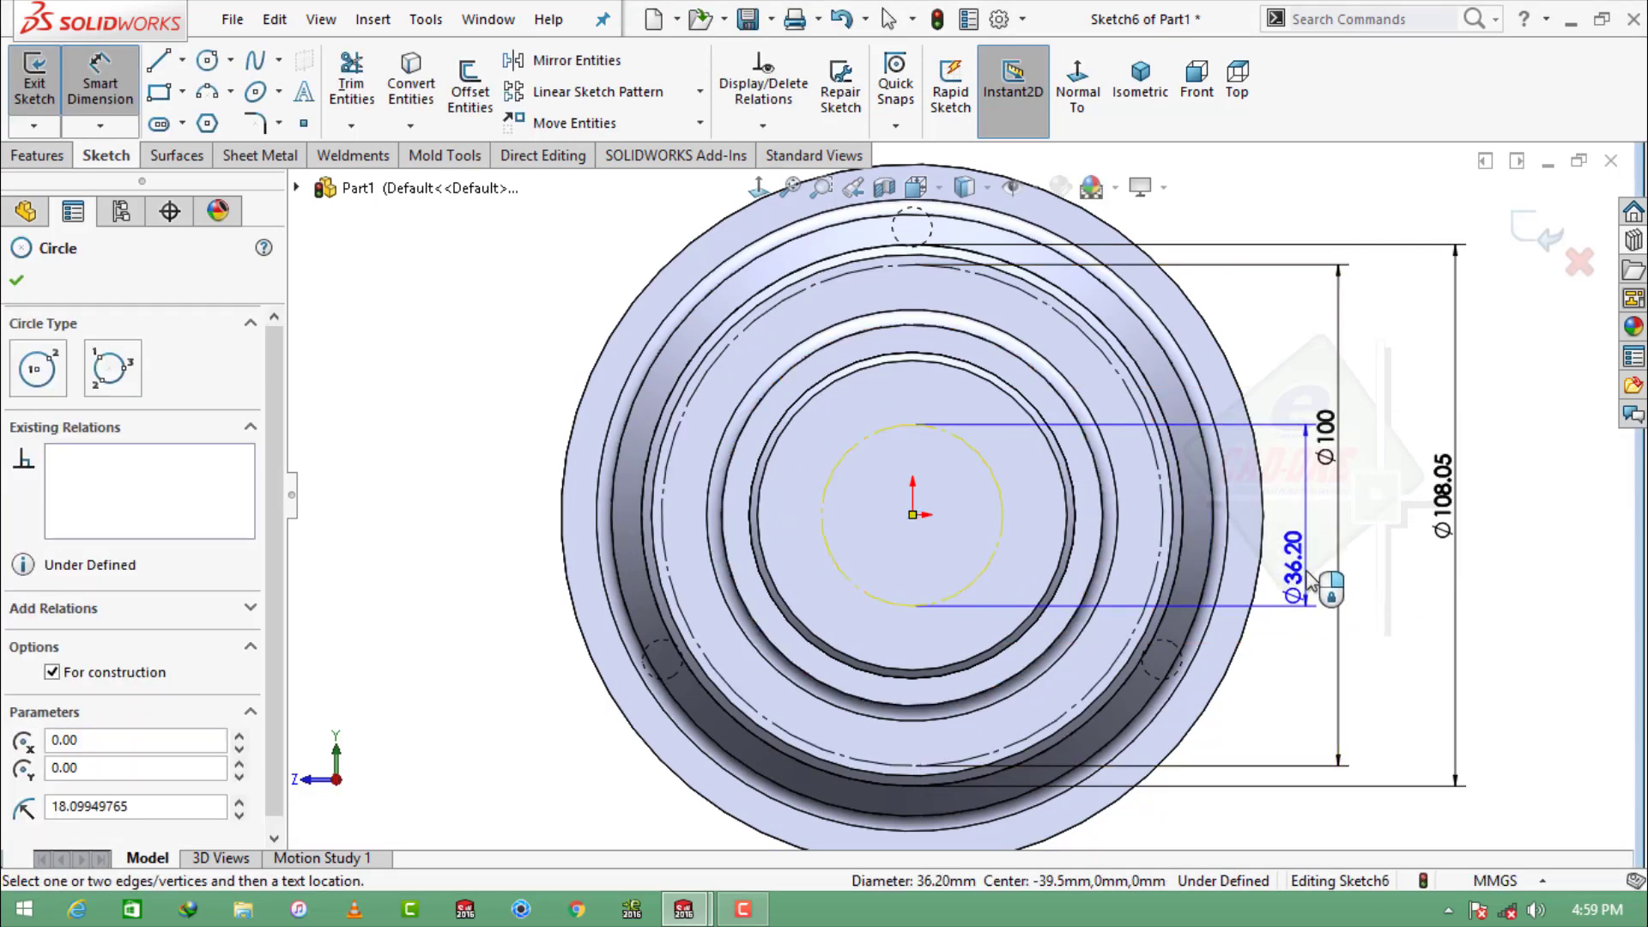
pyautogui.click(1311, 583)
pyautogui.write('90')
pyautogui.press('Return')
pyautogui.press('Escape')
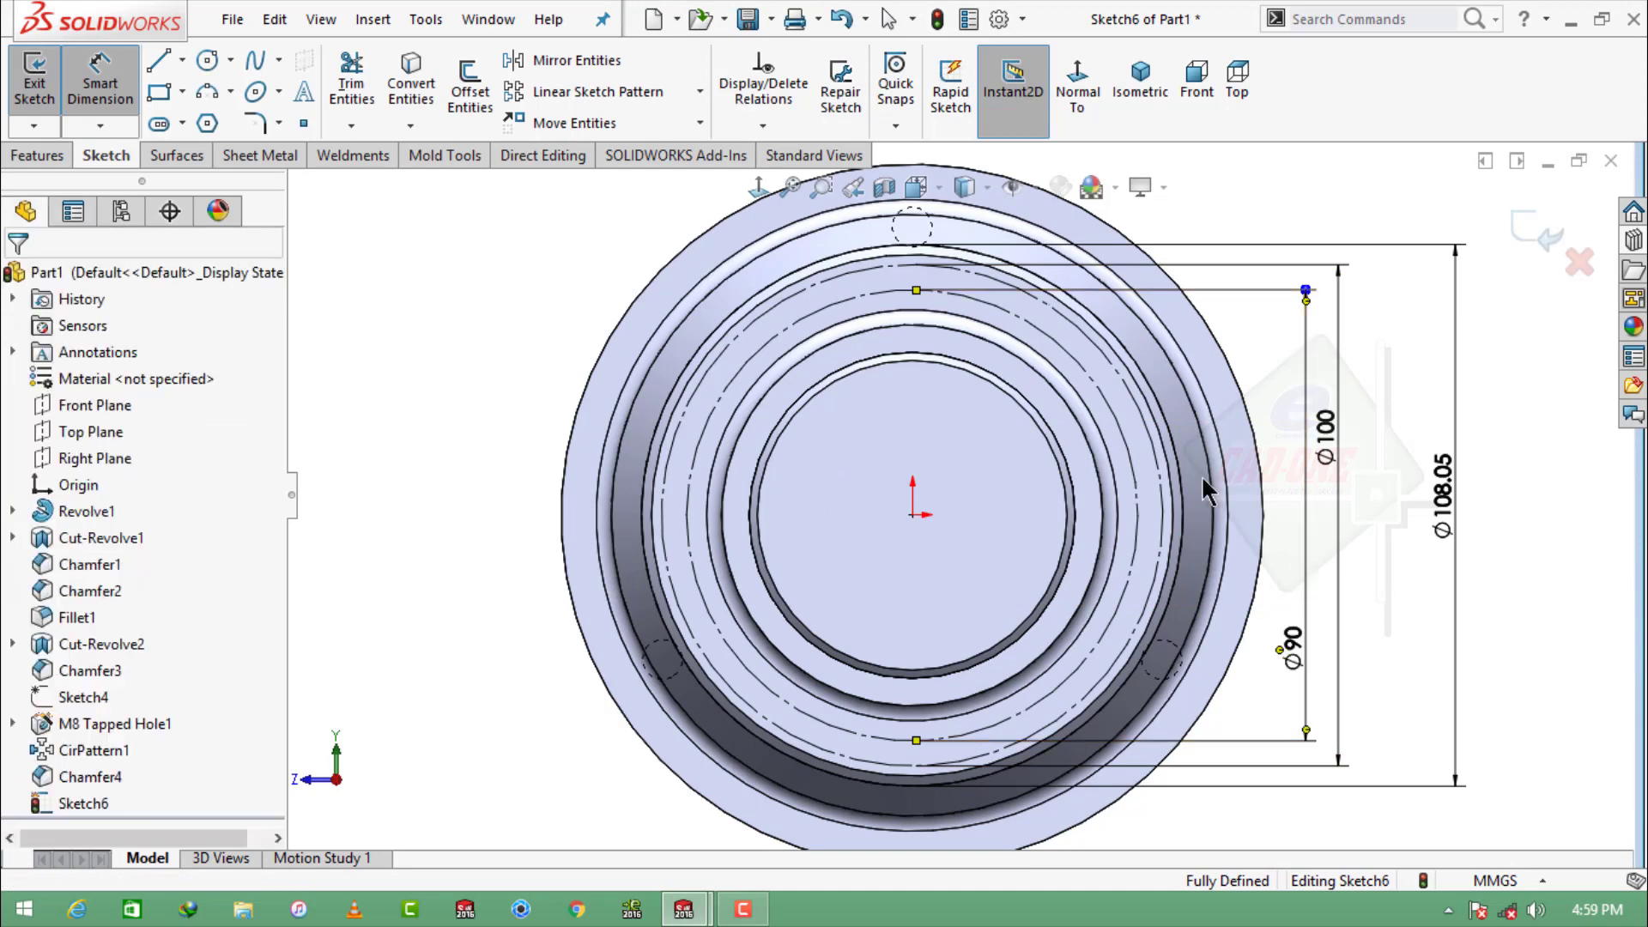
pyautogui.press('Escape')
# Sketch a vertical centerline about 60 mm long from the origin upward, ending inside the dashed hole circle above the outermost construction circle.
pyautogui.scroll(-4, 953, 257)
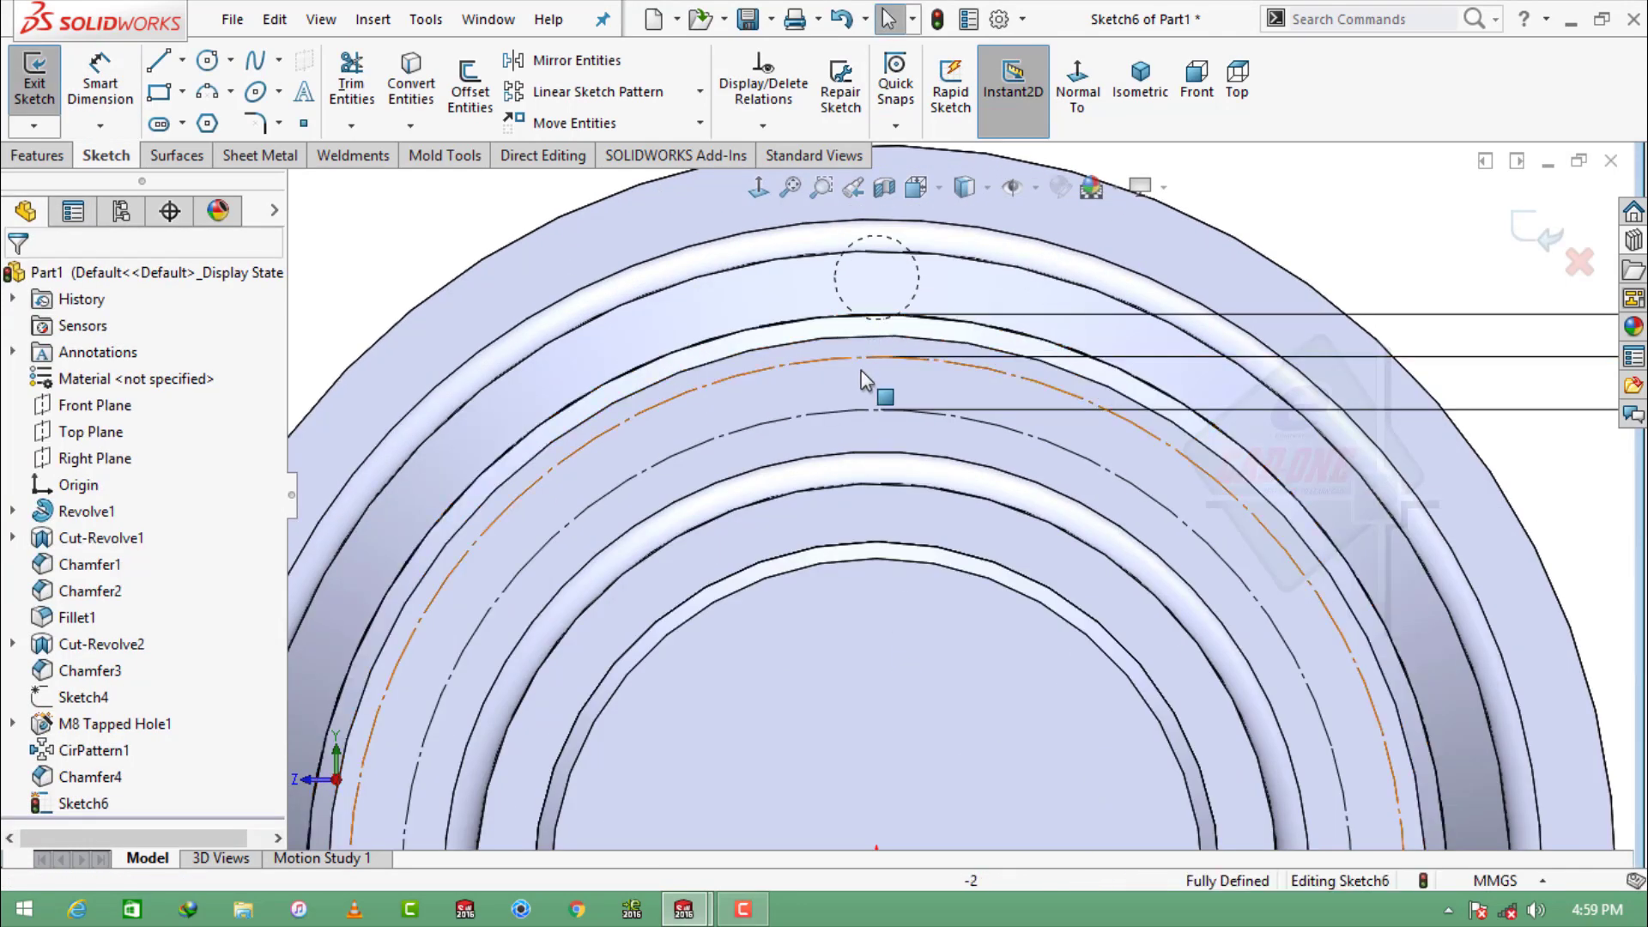
pyautogui.moveTo(861, 370); pyautogui.dragTo(883, 408)
pyautogui.click(182, 60)
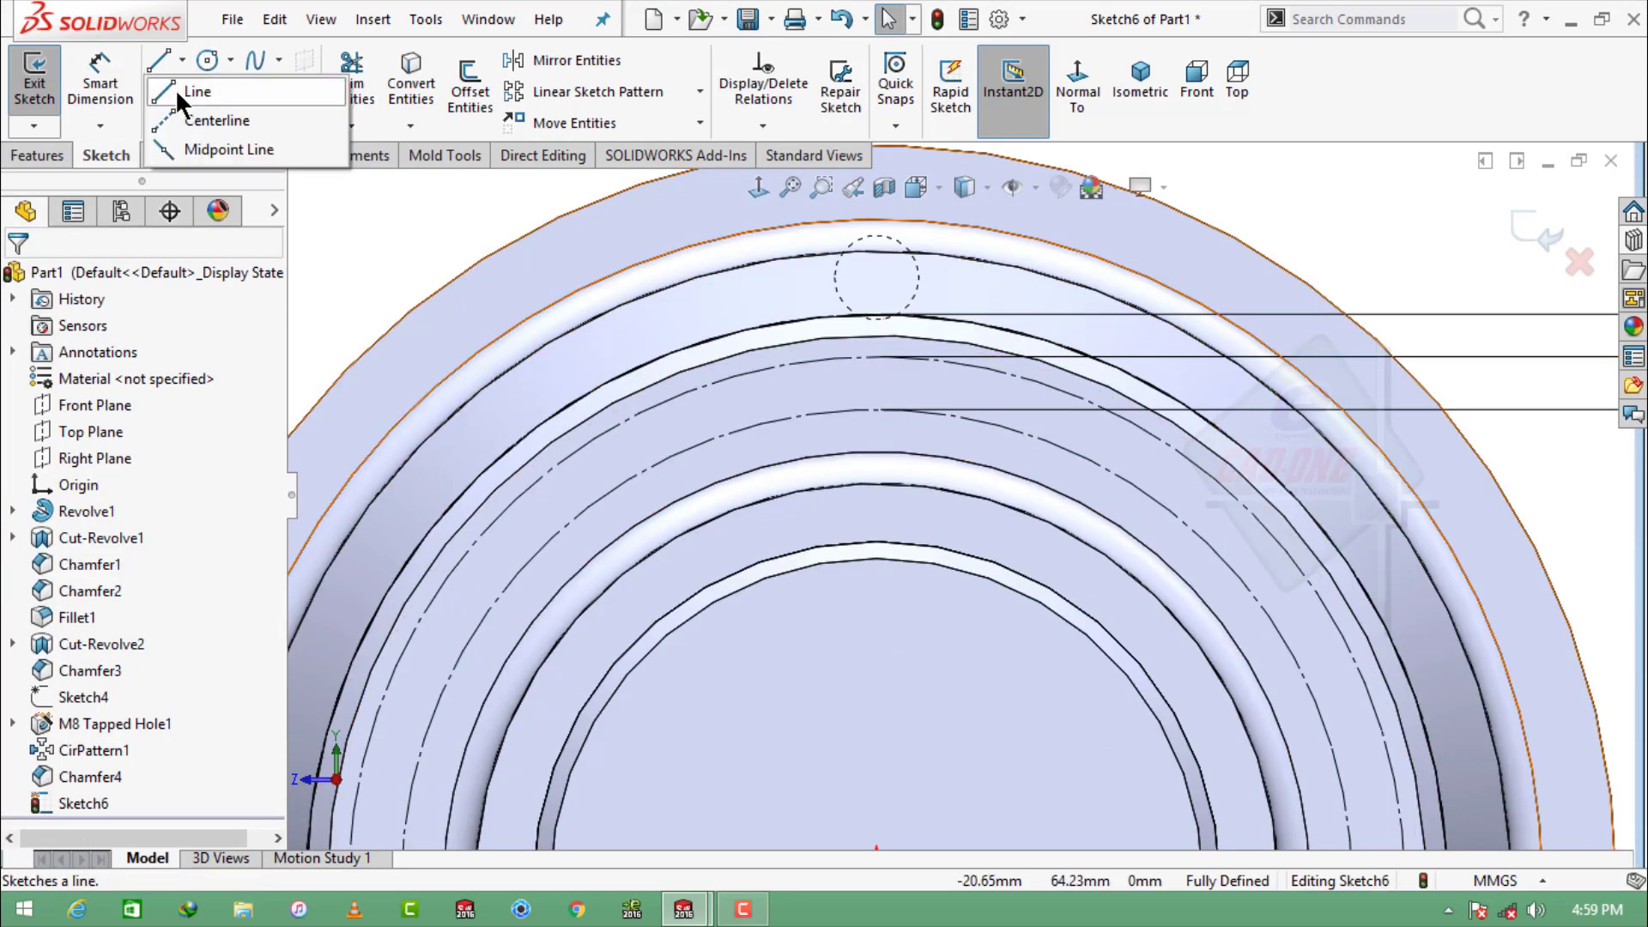
pyautogui.click(183, 120)
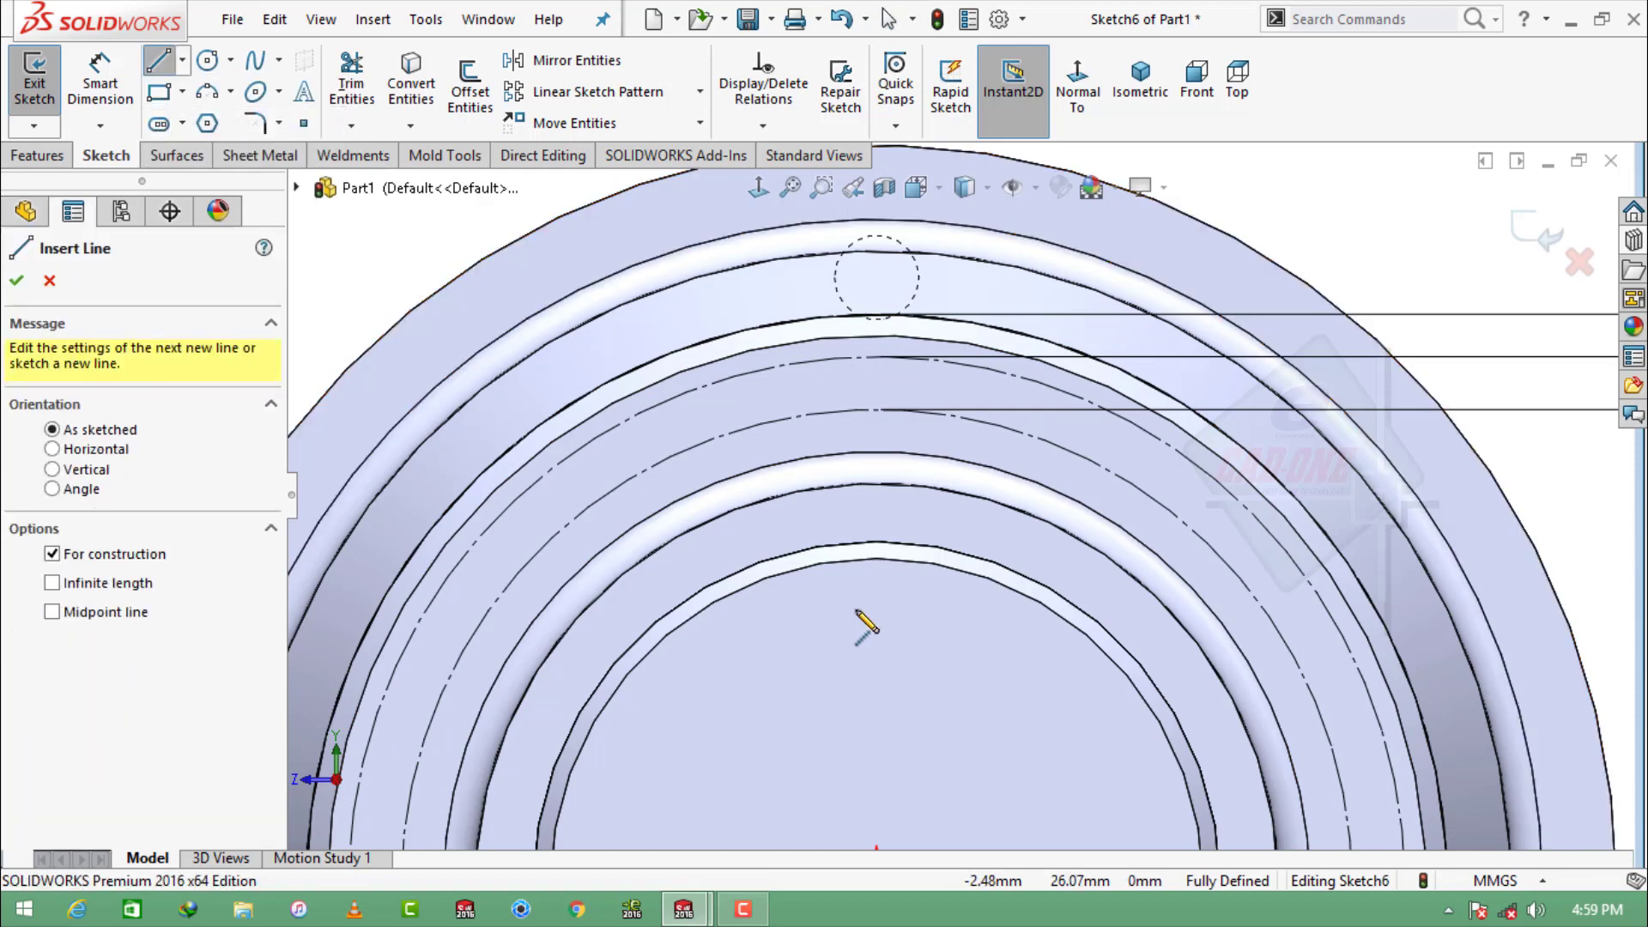
pyautogui.scroll(2, 908, 659)
pyautogui.click(902, 766)
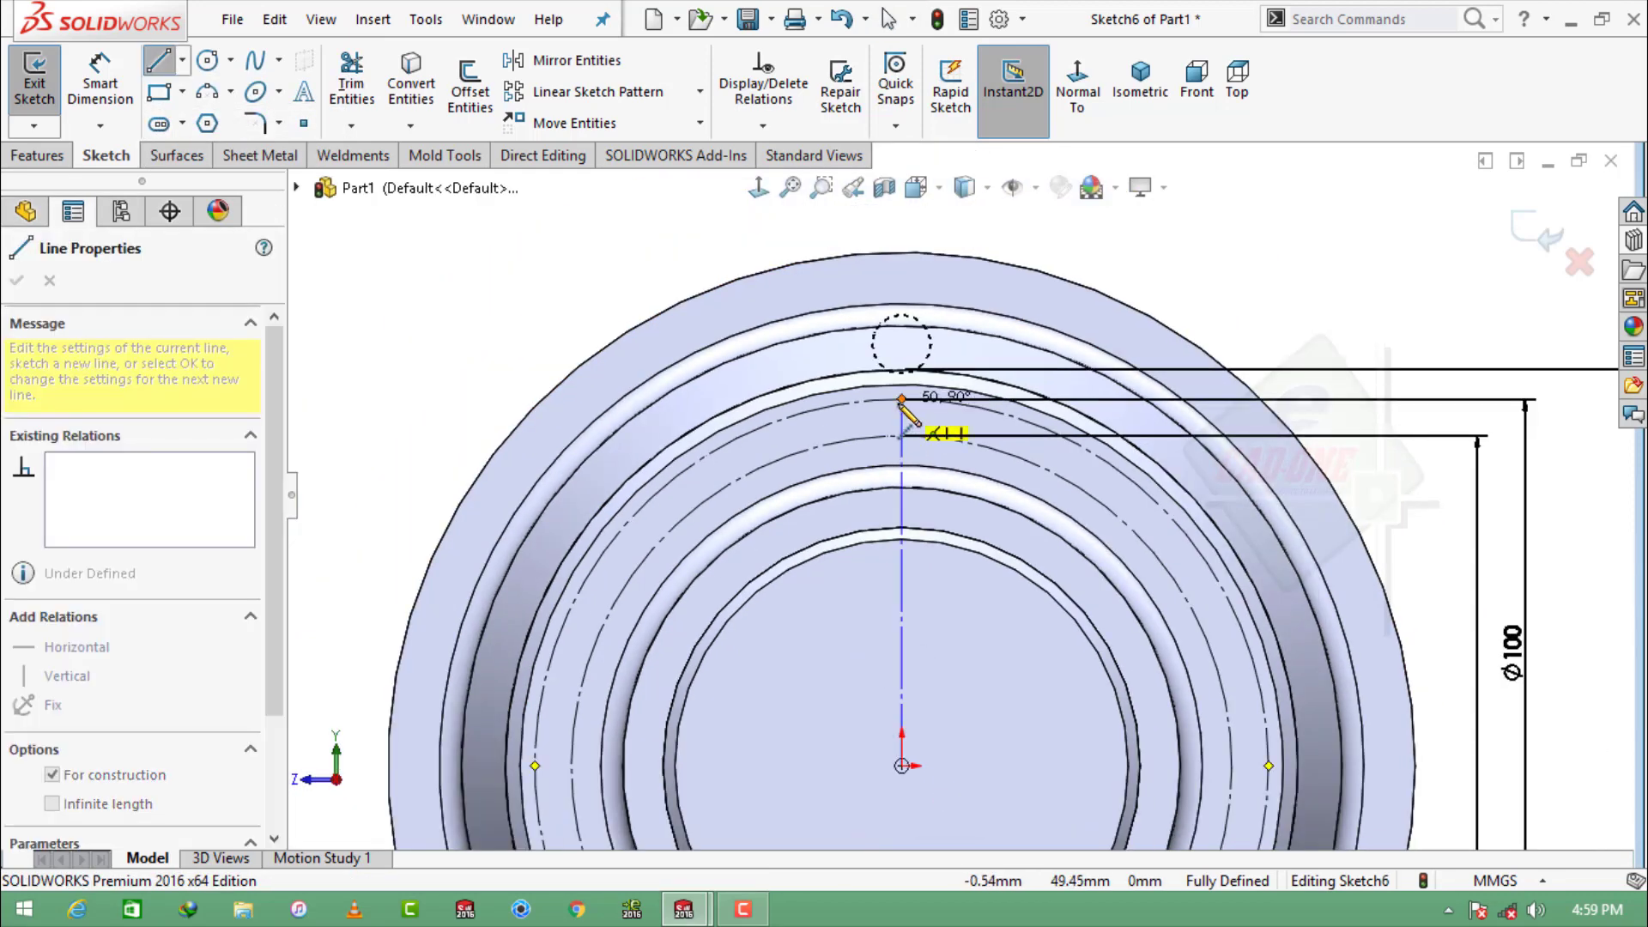
pyautogui.scroll(-1, 901, 399)
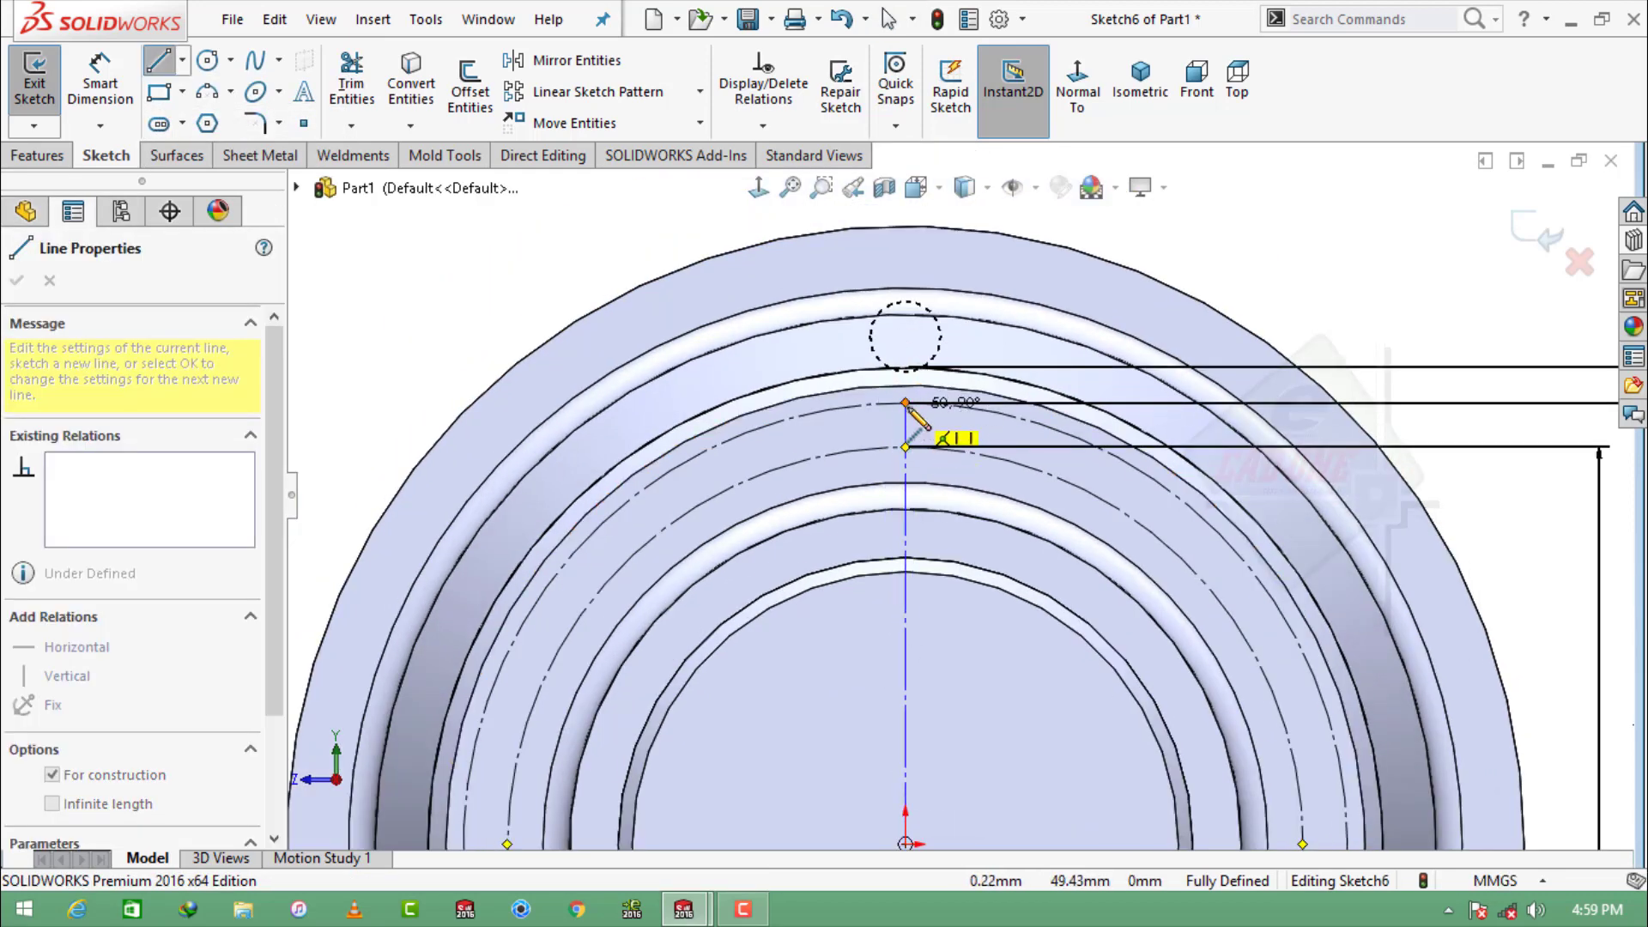
pyautogui.click(905, 315)
pyautogui.press('Escape')
pyautogui.scroll(-1, 1056, 474)
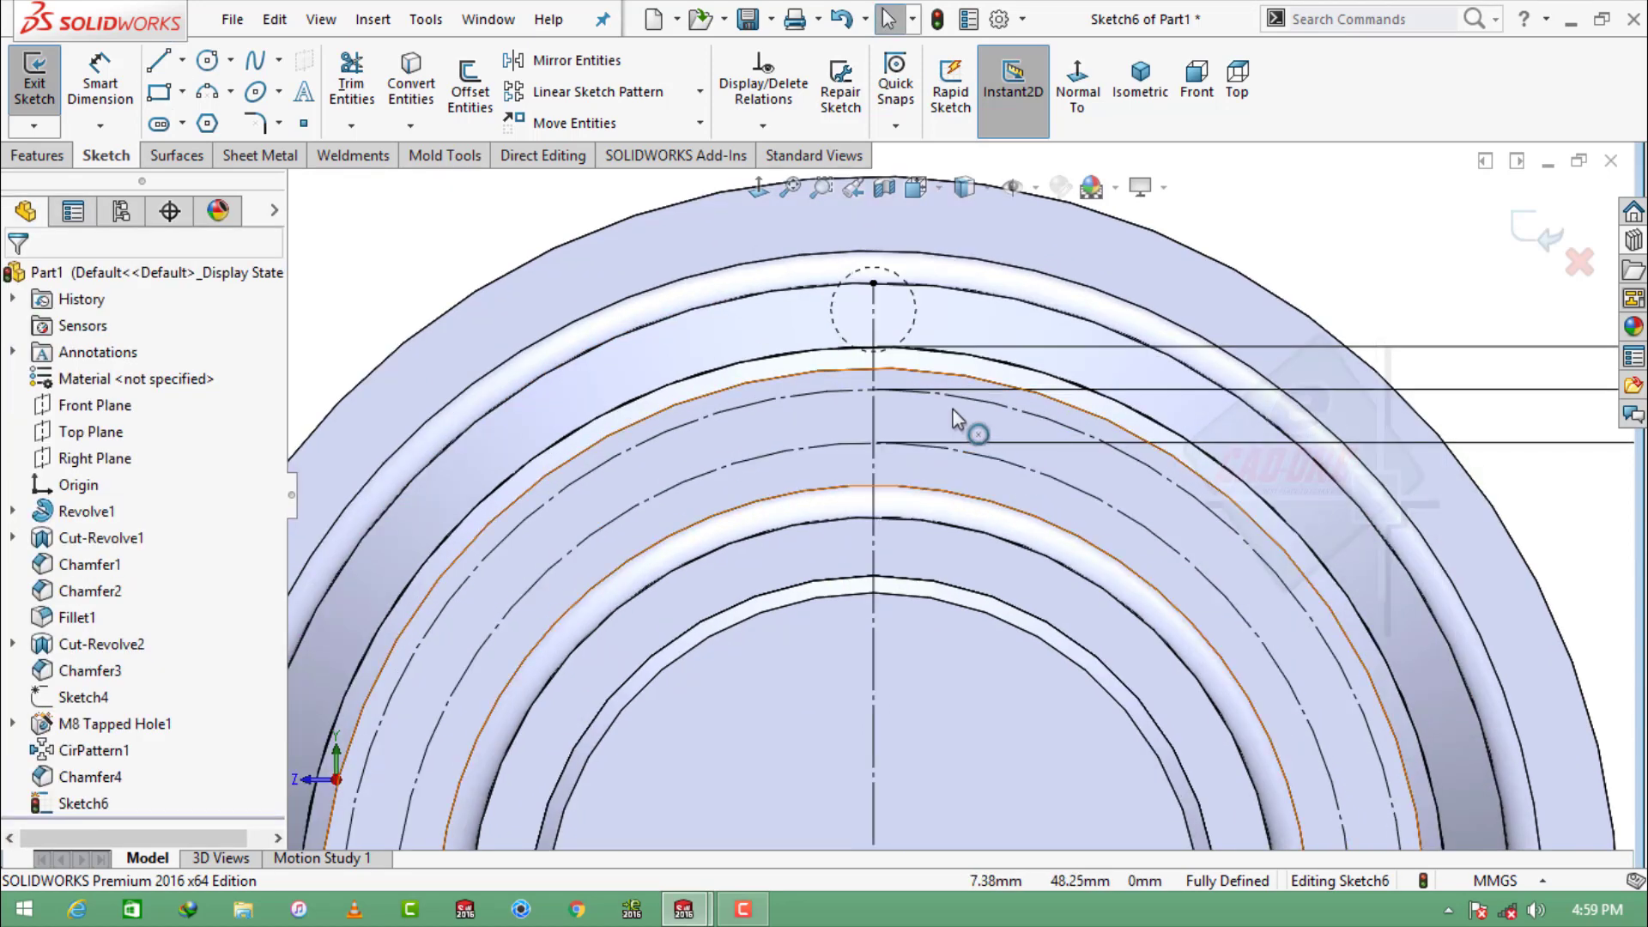
# Sketch a three-point arc left of the centerline from the innermost circle, about 2.6 mm off the centerline, to the outermost circle, about 5 mm off.
pyautogui.scroll(-1, 902, 369)
pyautogui.click(207, 95)
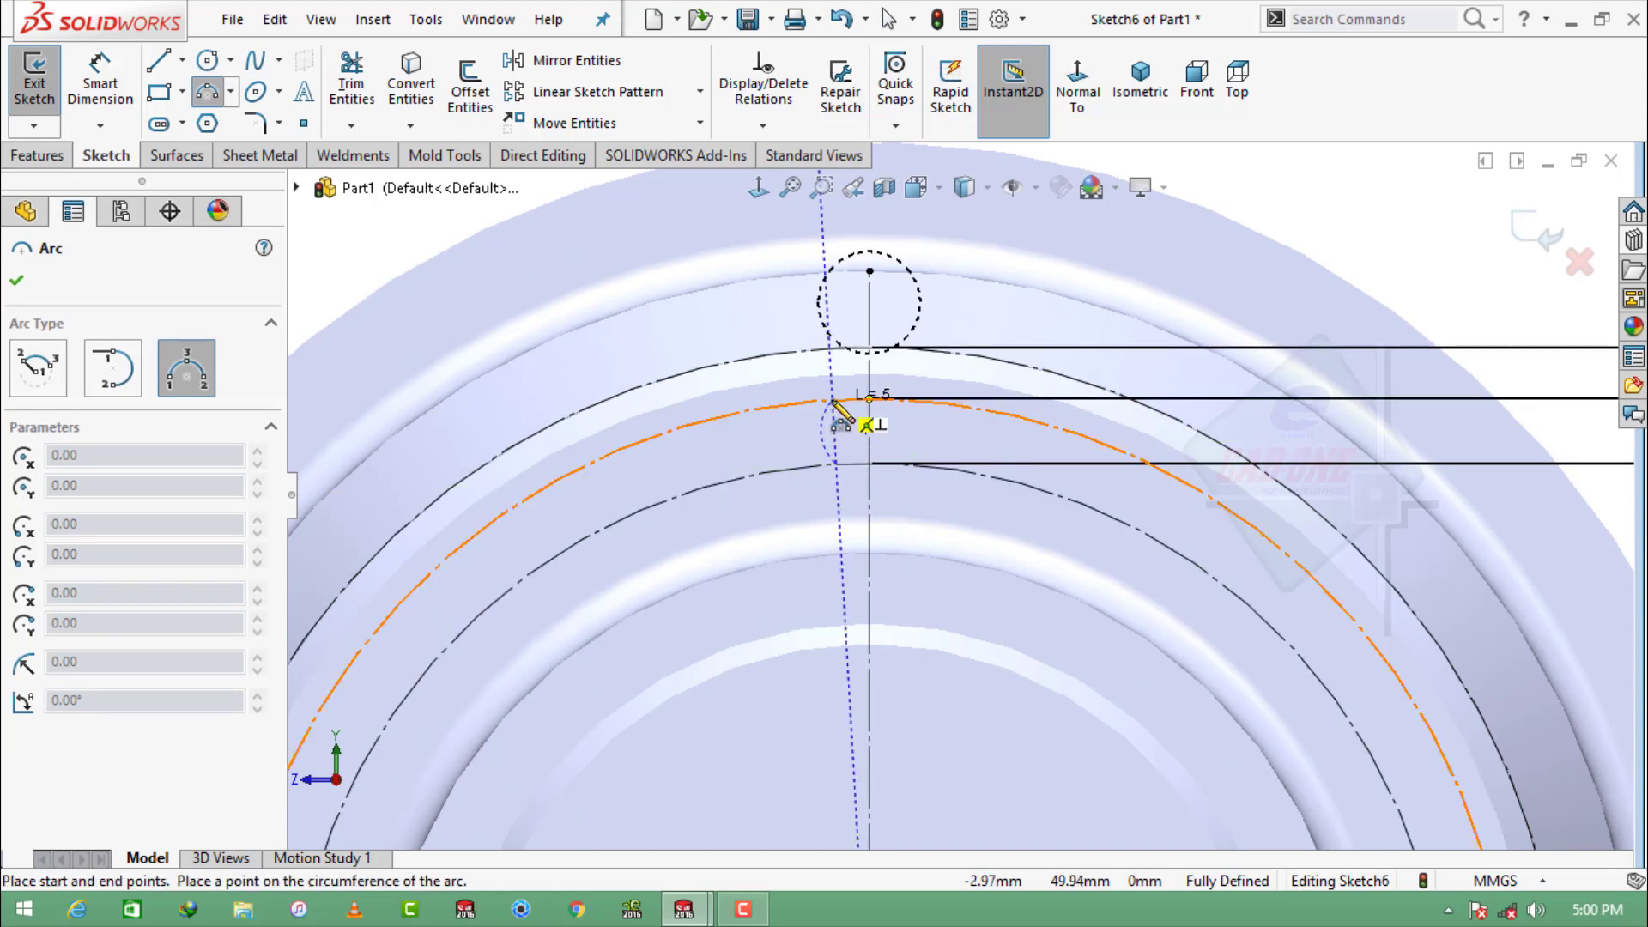
pyautogui.click(869, 399)
pyautogui.click(803, 351)
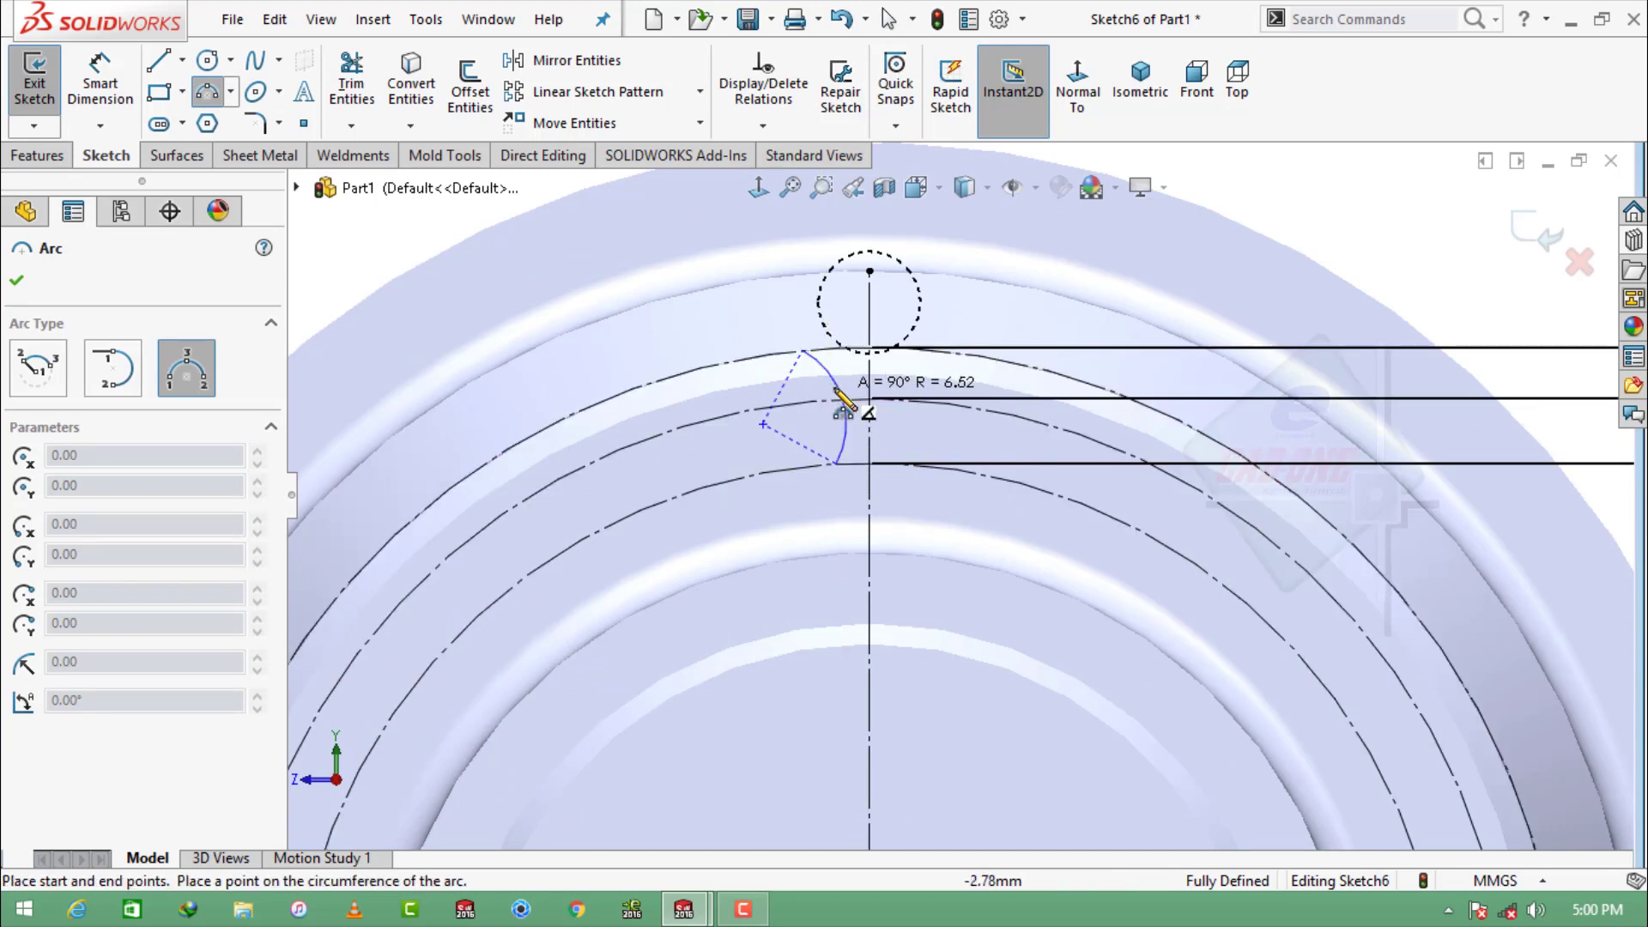
pyautogui.click(830, 405)
pyautogui.press('Escape')
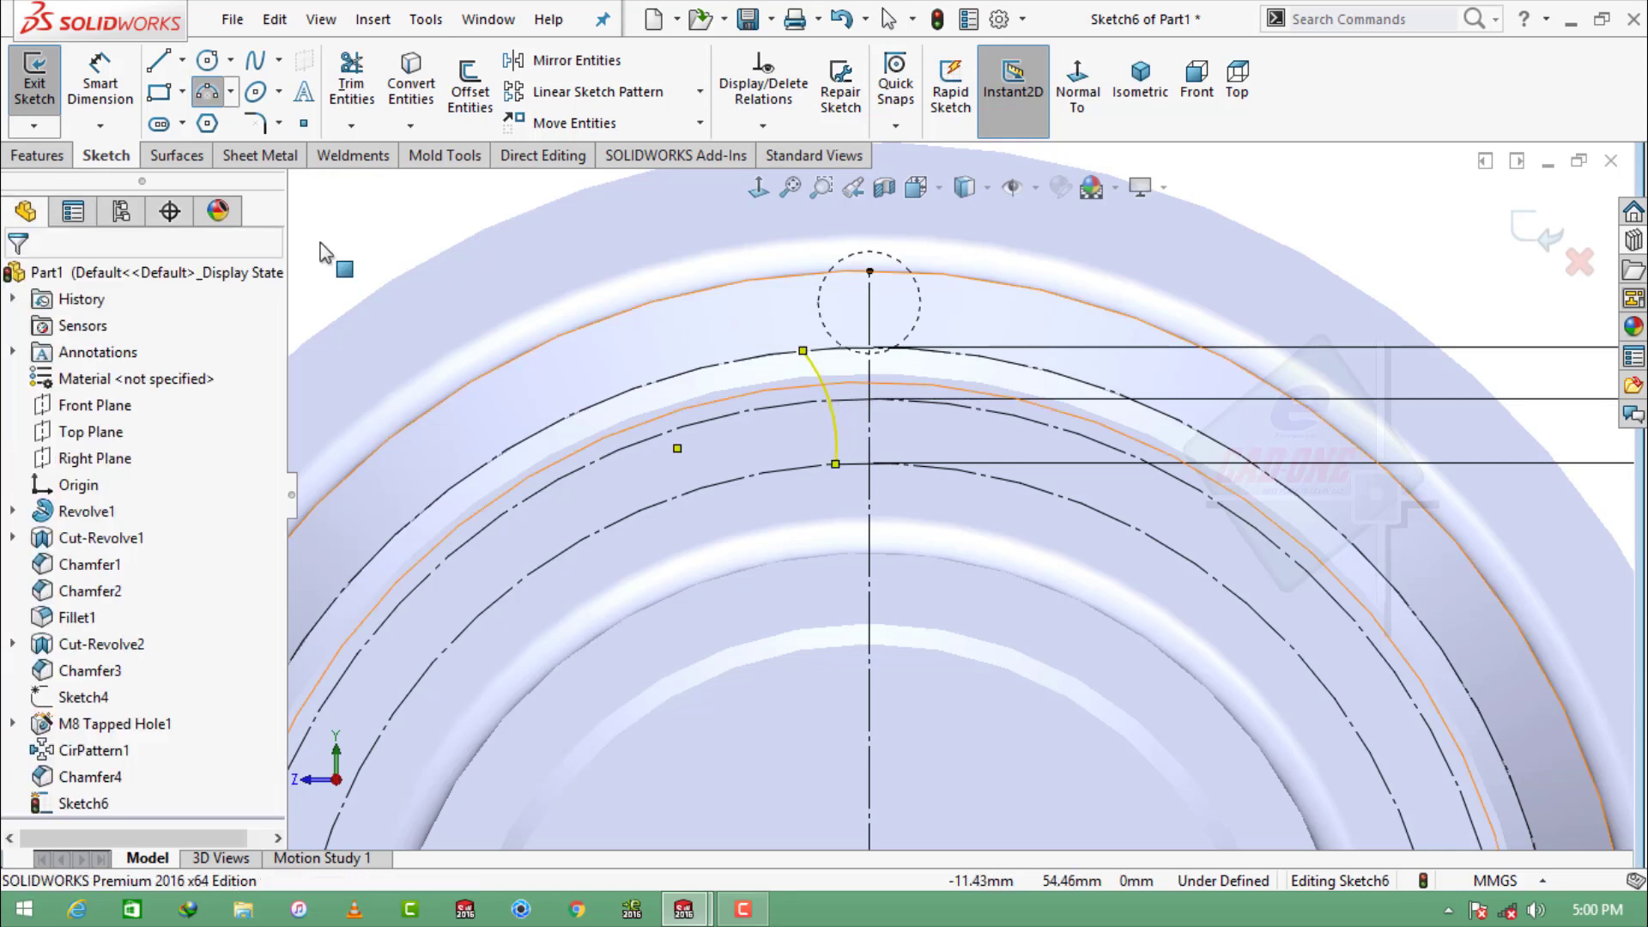
# Dimension the horizontal distance from the arc's lower endpoint to the centerline's upper endpoint as 3.75/2 mm.
pyautogui.click(113, 94)
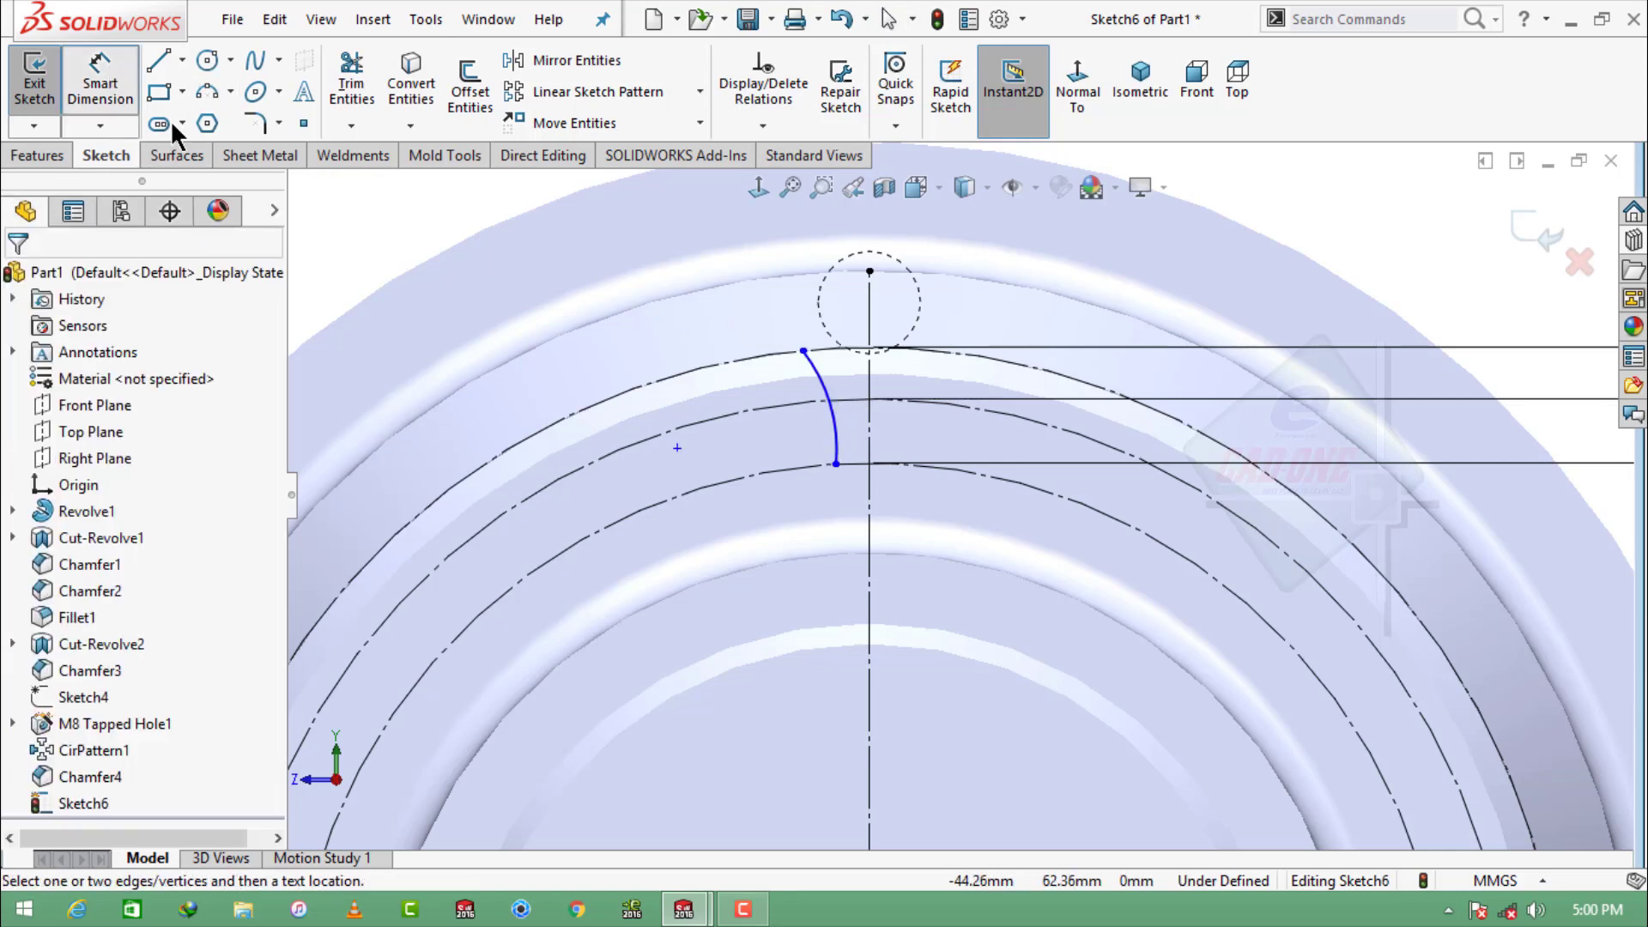
pyautogui.click(836, 464)
pyautogui.click(870, 272)
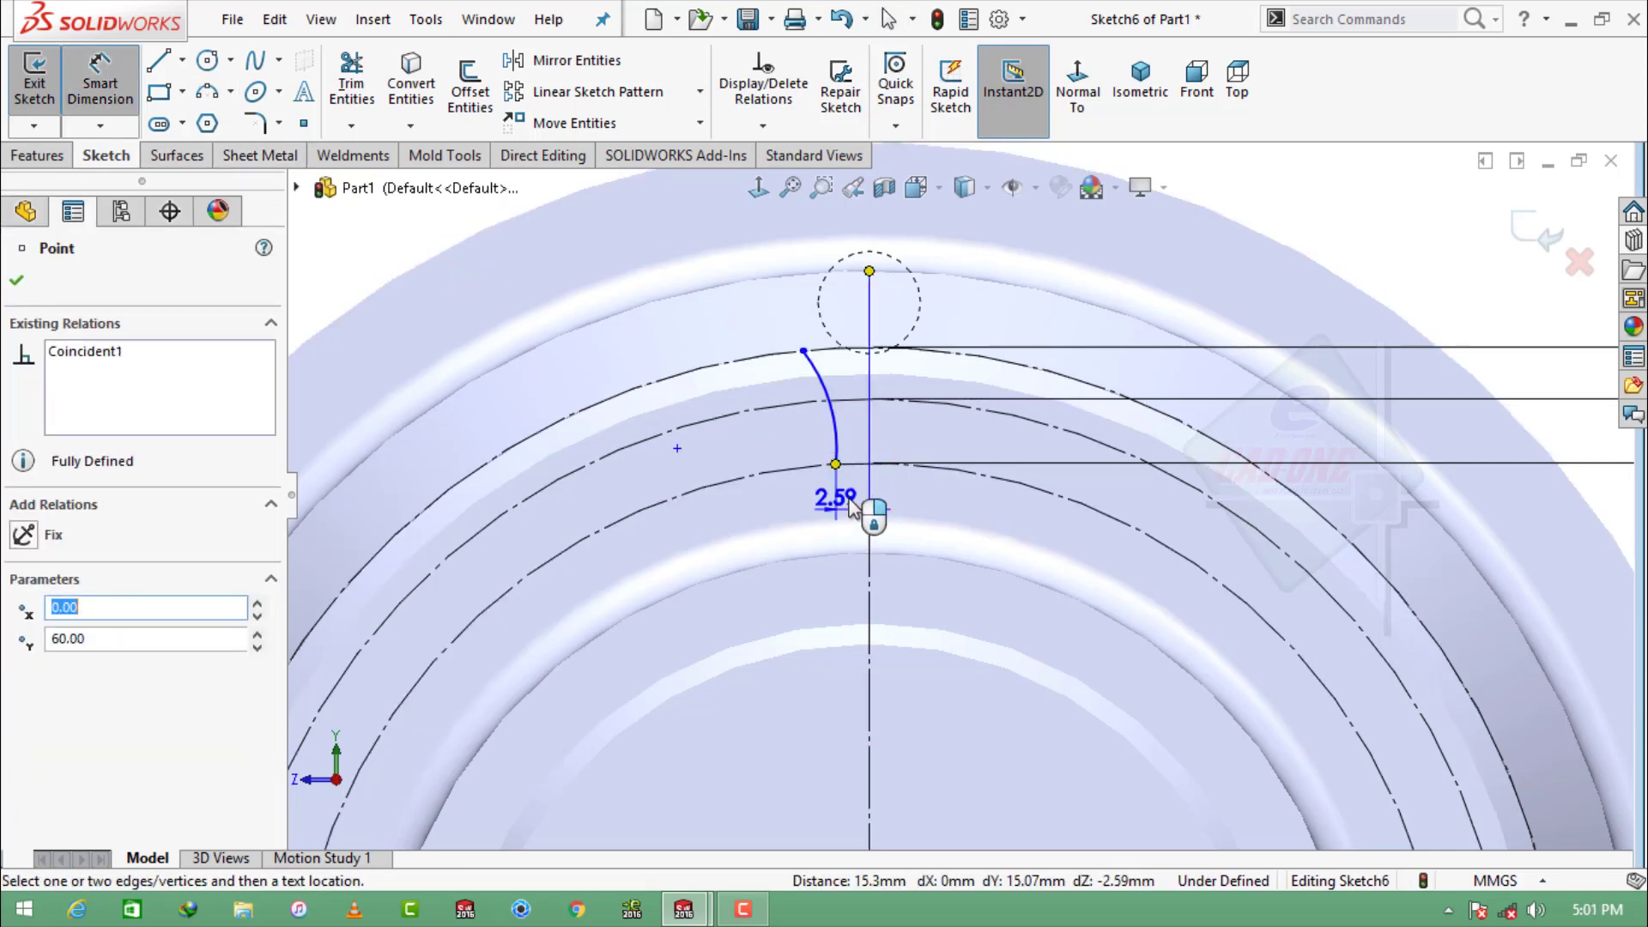
pyautogui.click(861, 515)
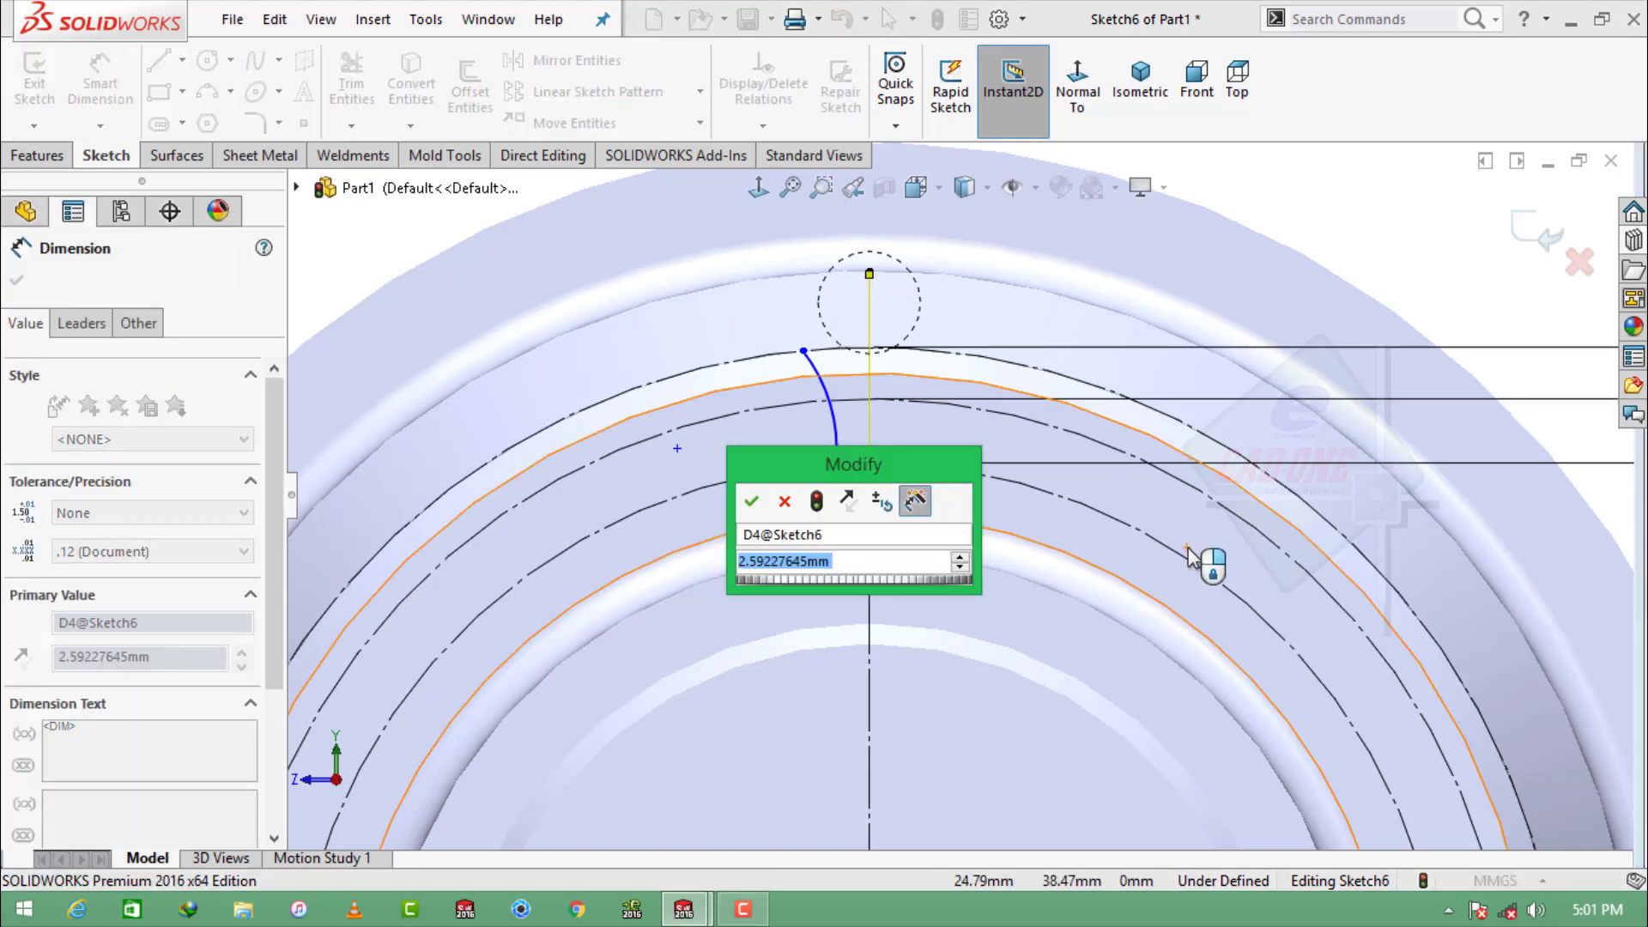
pyautogui.write('3.75/2')
pyautogui.press('Return')
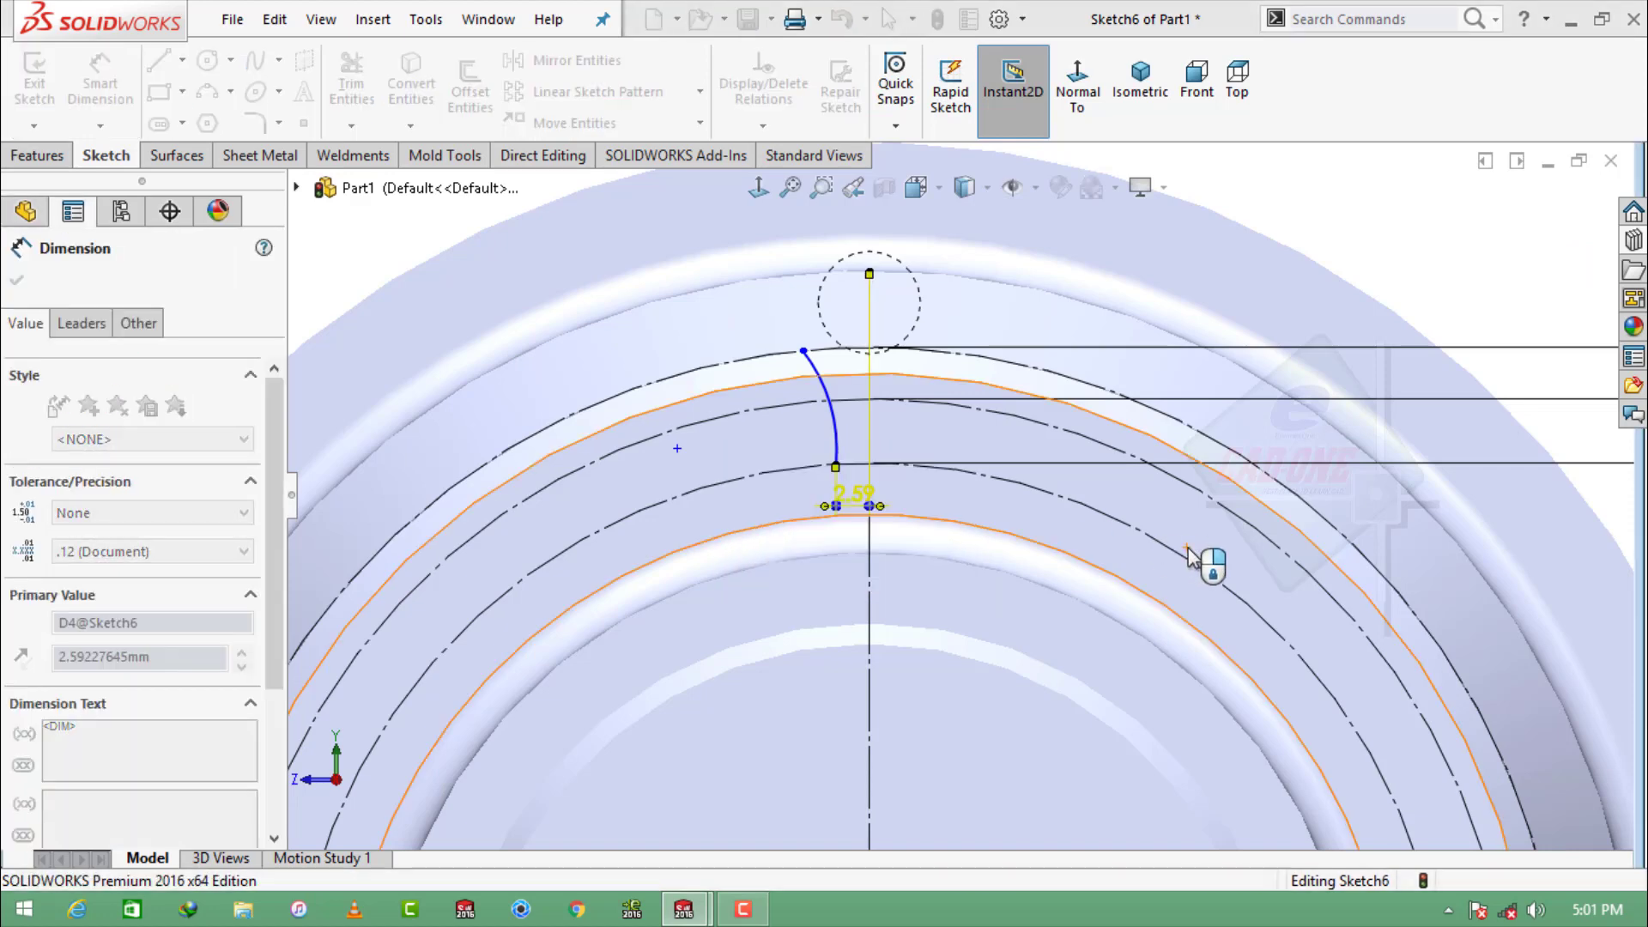
pyautogui.press('Escape')
pyautogui.scroll(-1, 978, 433)
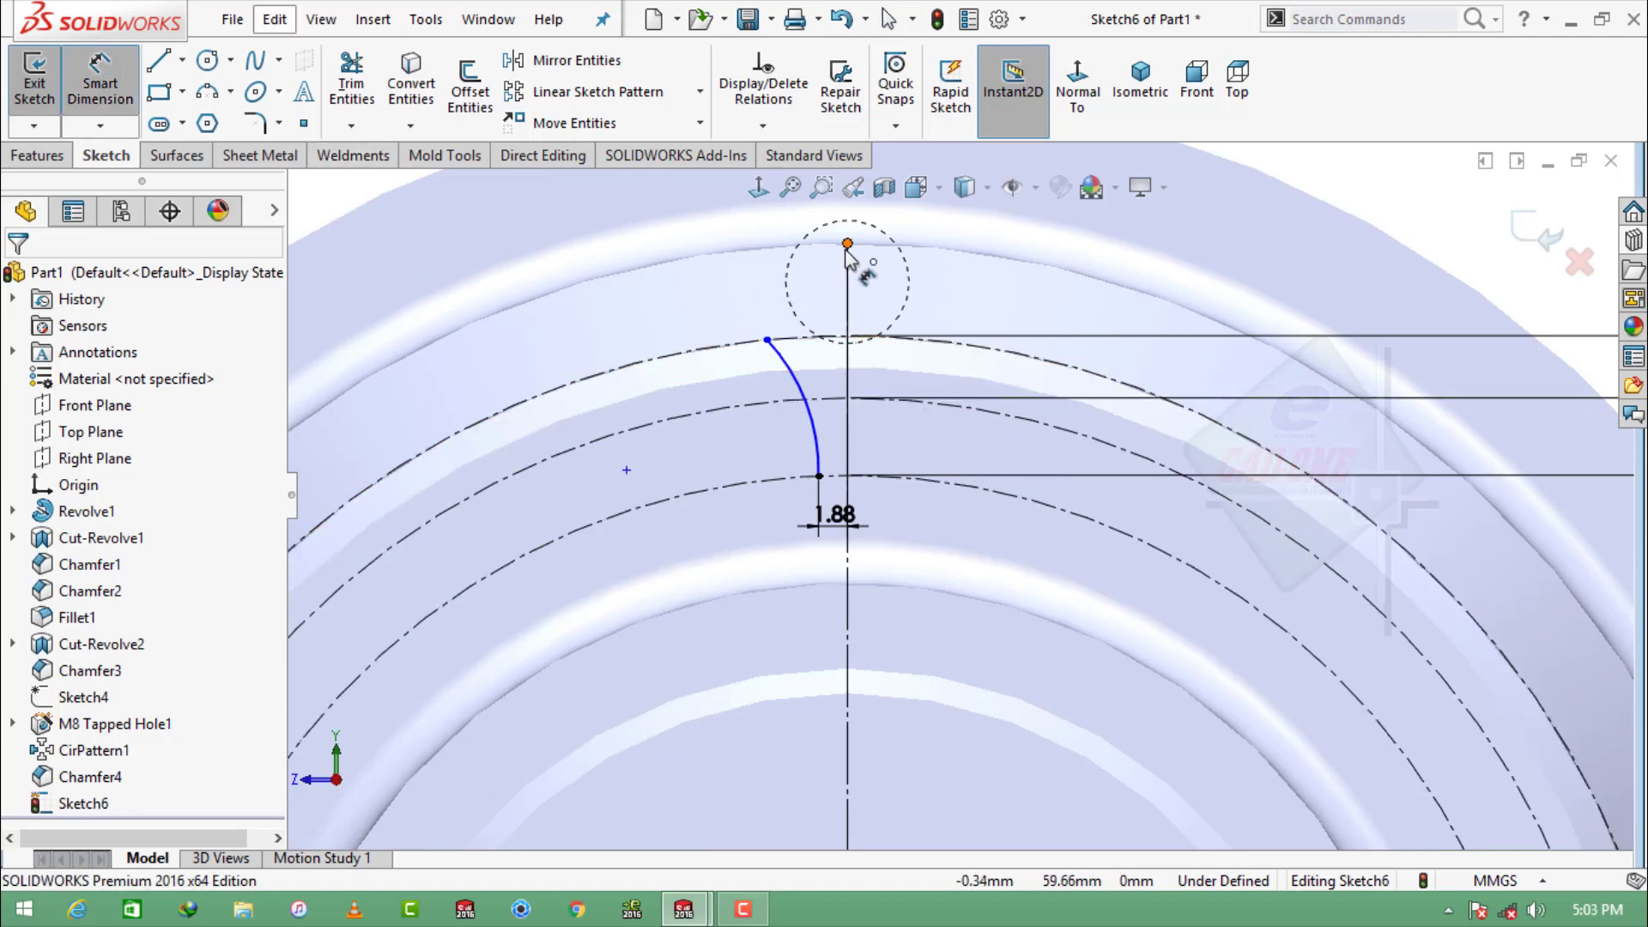
# Dimension the horizontal distance from the arc's upper endpoint to the centerline's upper endpoint as 5.63 mm.
pyautogui.click(767, 340)
pyautogui.click(844, 506)
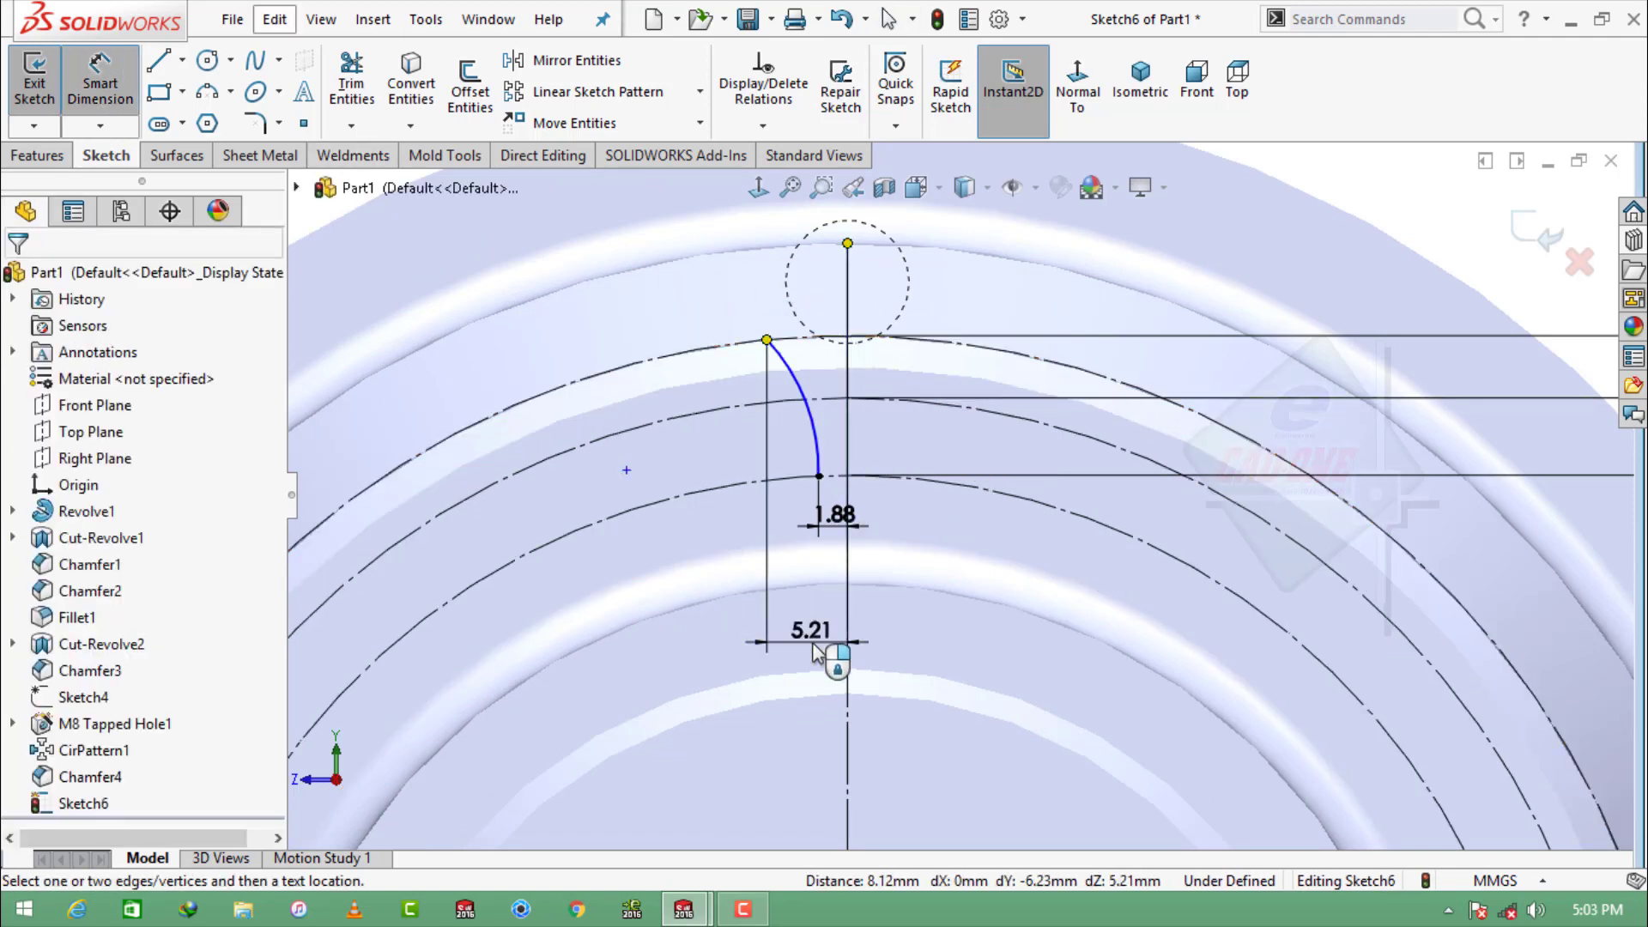
pyautogui.click(828, 670)
pyautogui.write('5.63')
pyautogui.press('Return')
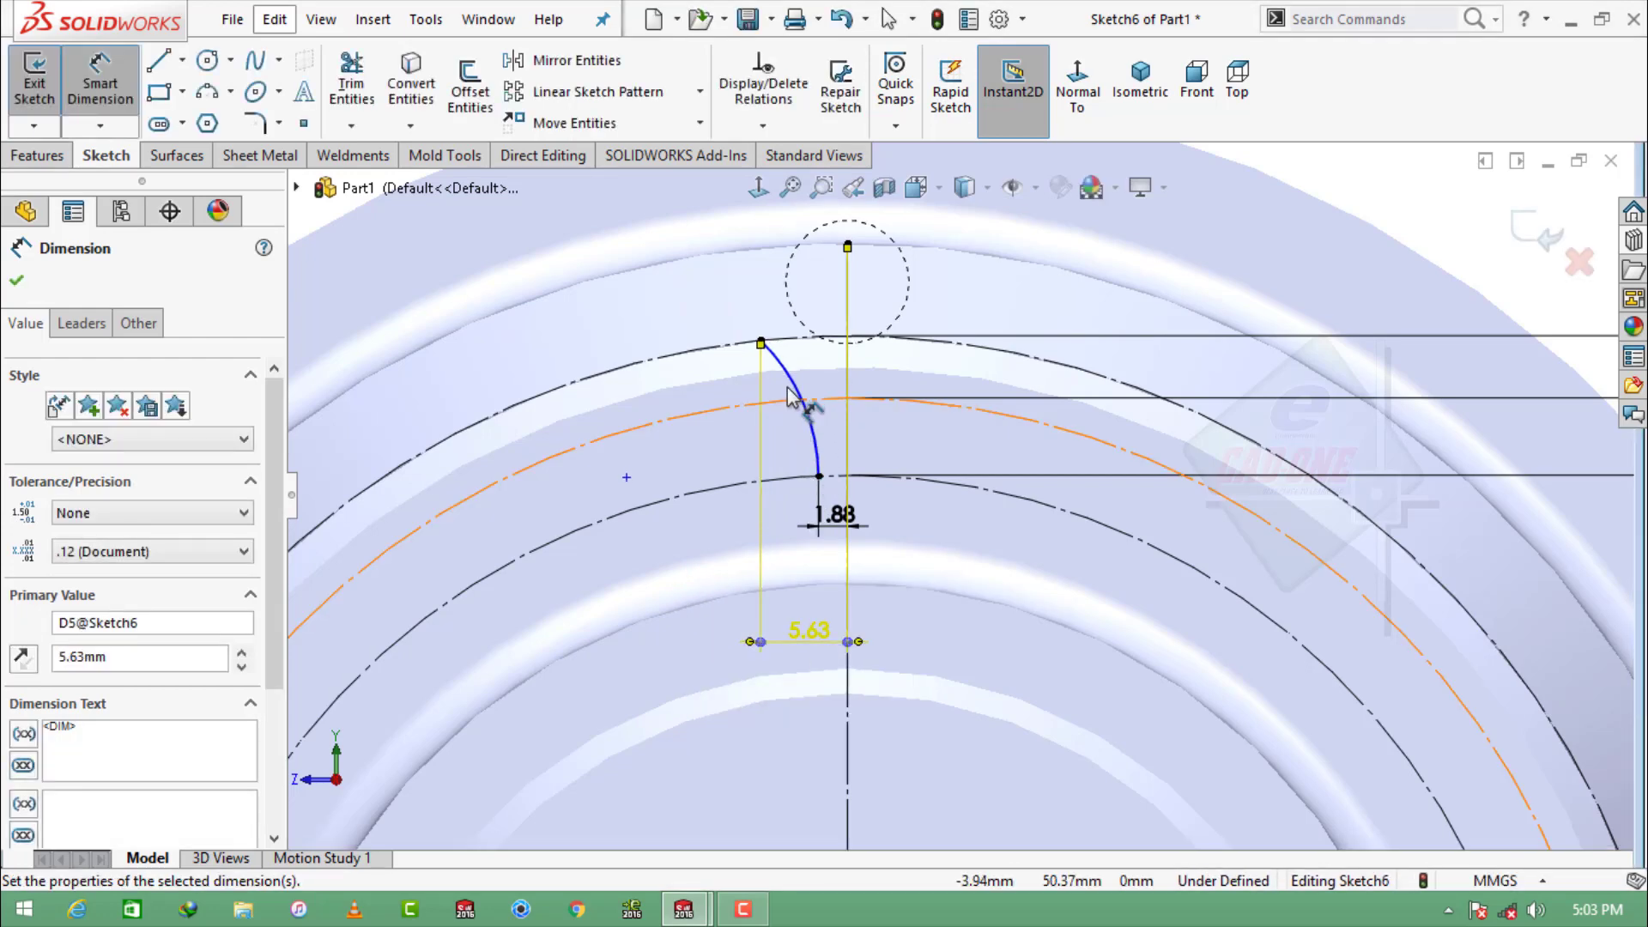
# Dimension the arc's radius as 20 mm.
pyautogui.click(798, 390)
pyautogui.click(686, 468)
pyautogui.write('20')
pyautogui.press('Return')
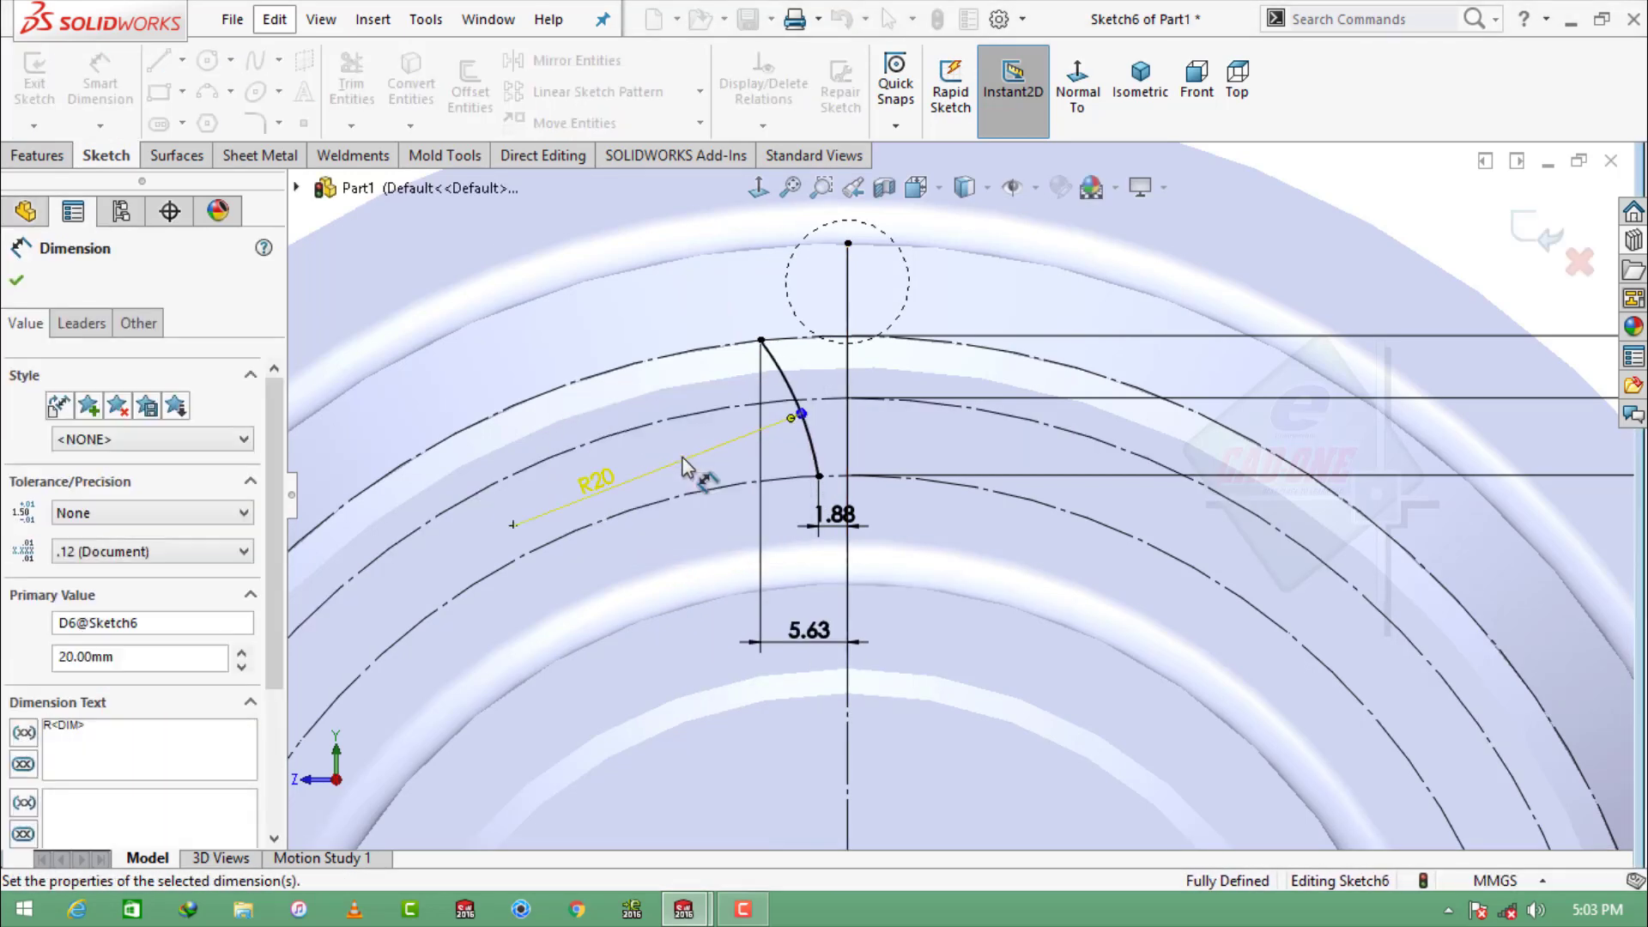
# Mirror the R20 arc about the vertical centerline, keeping the original.
pyautogui.click(597, 61)
pyautogui.click(788, 390)
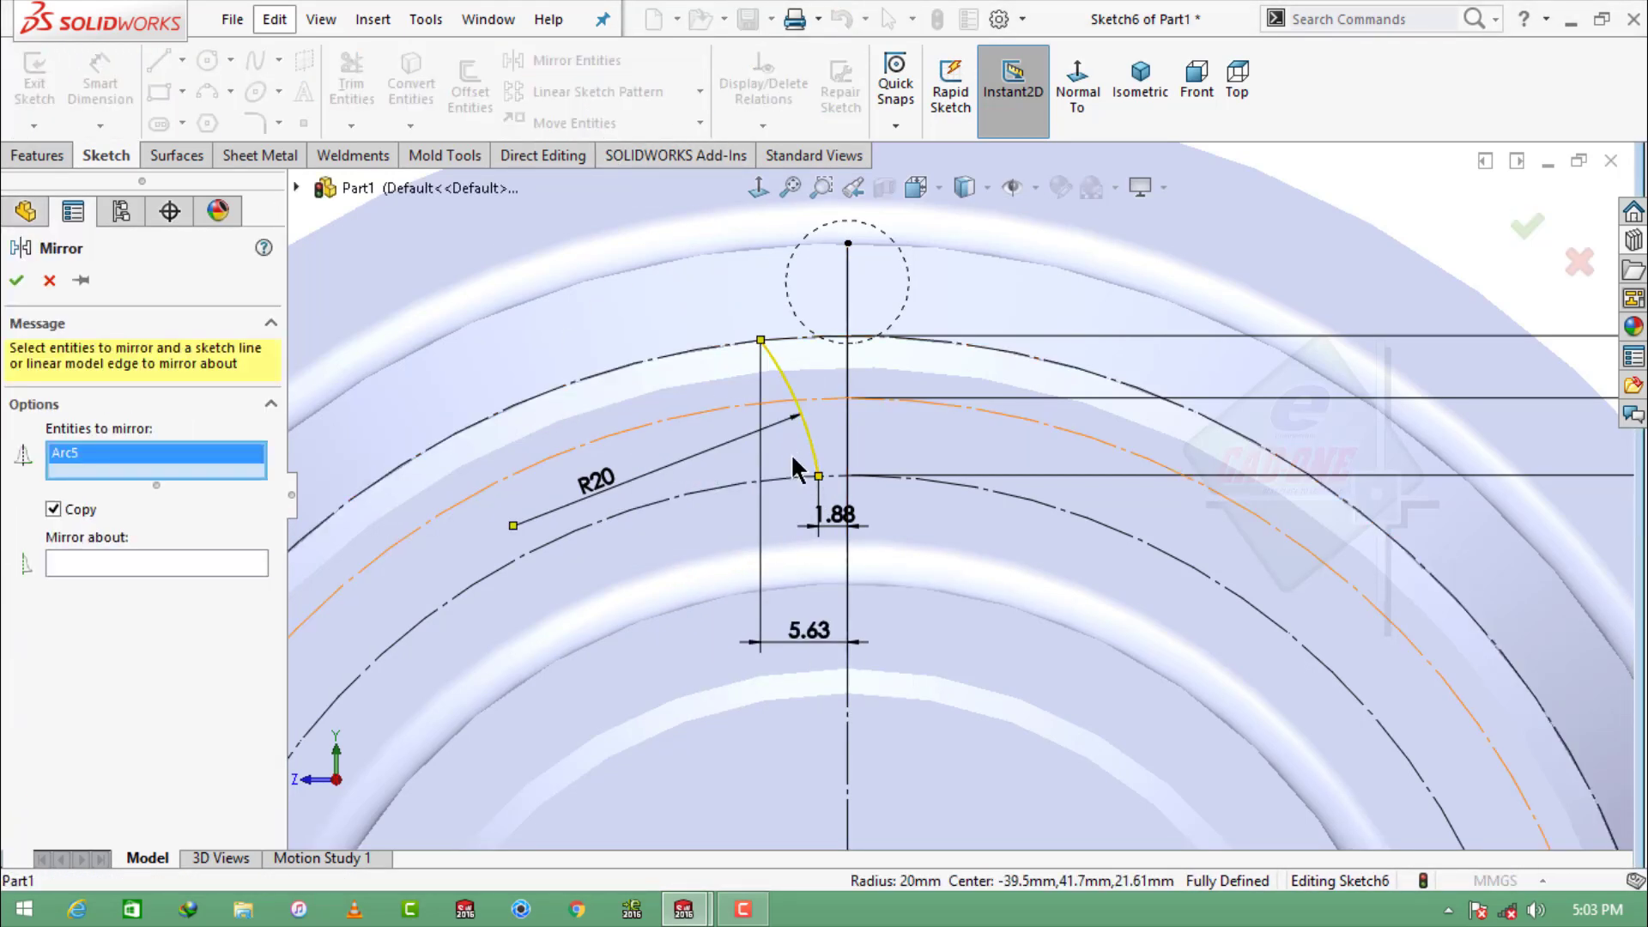
pyautogui.click(146, 559)
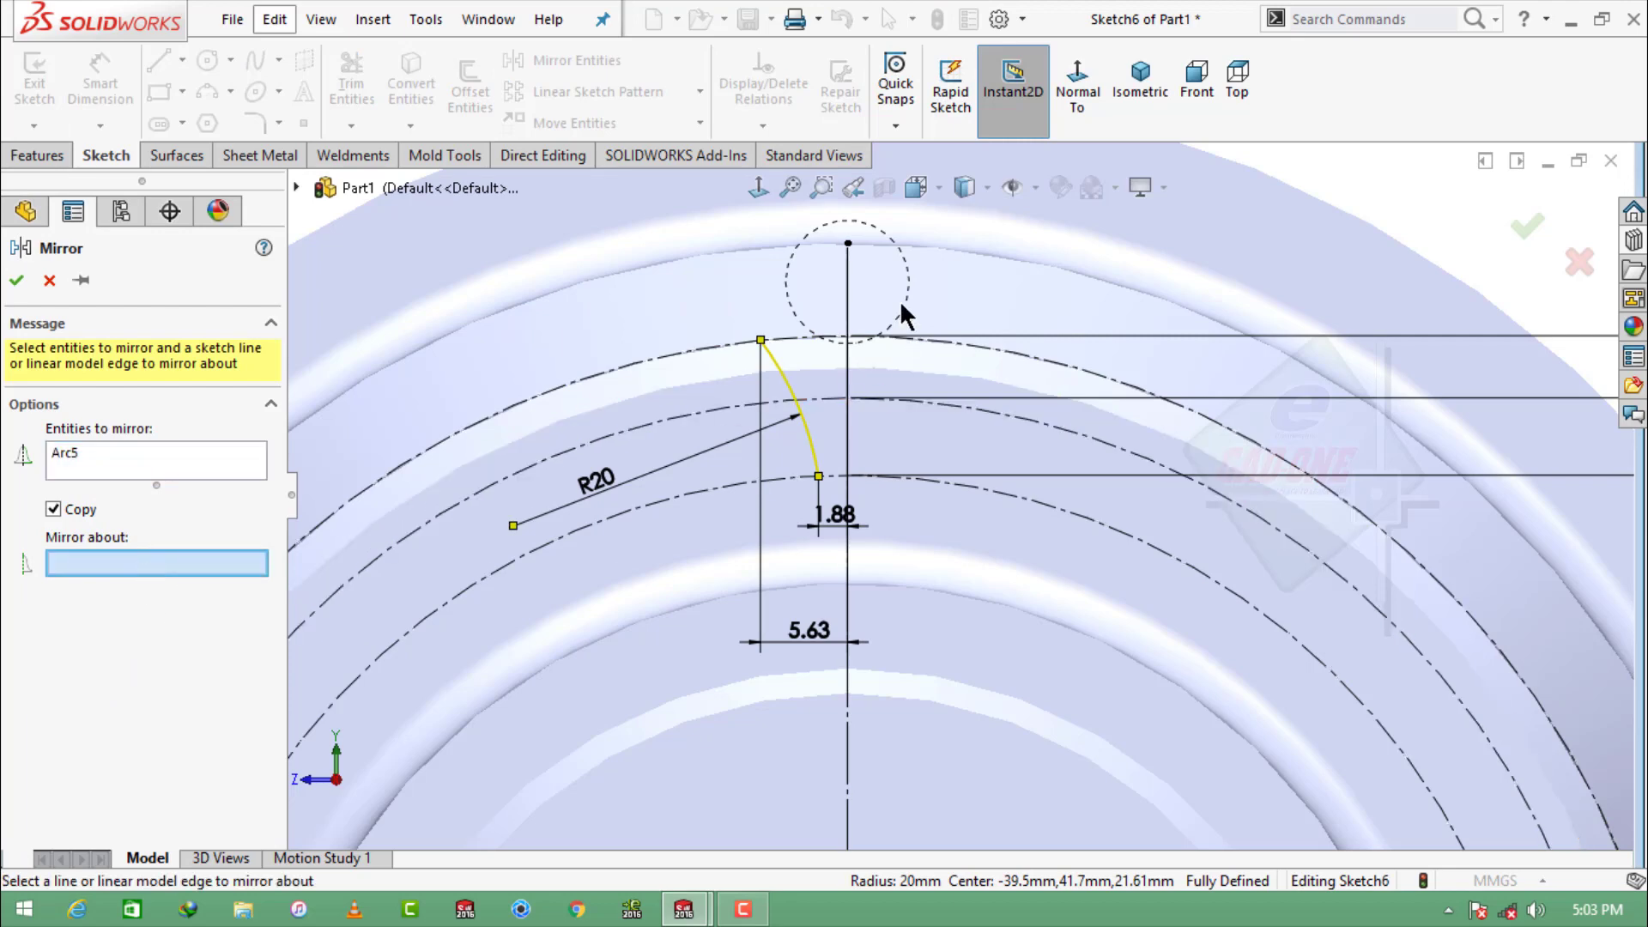
pyautogui.click(848, 281)
pyautogui.click(17, 281)
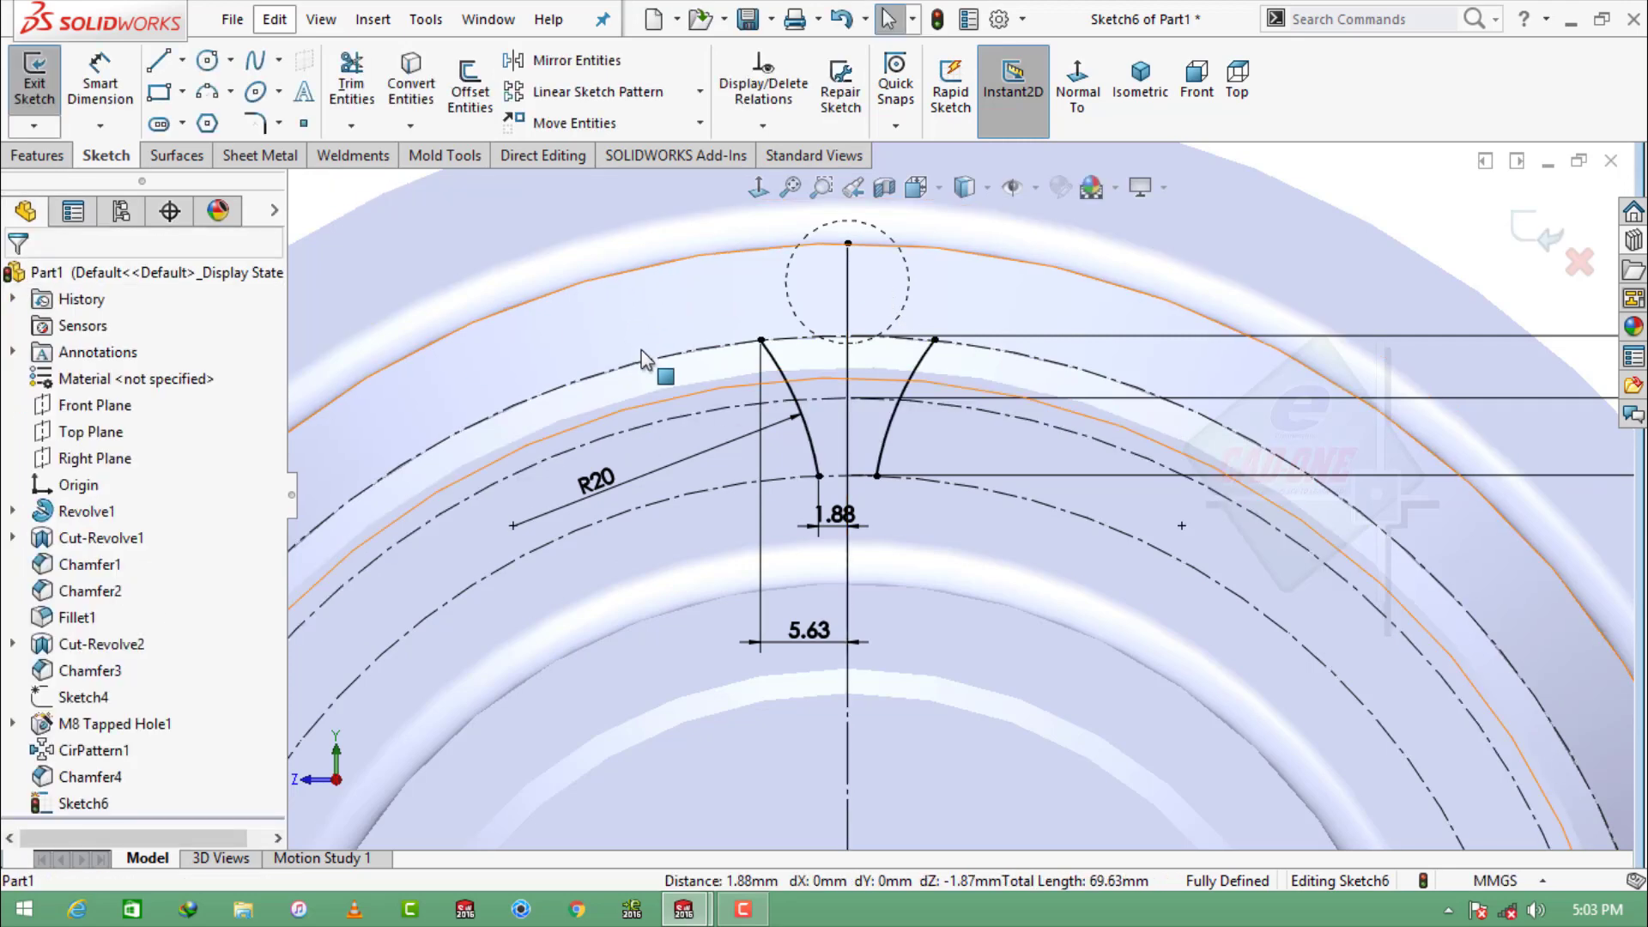
# Convert the outermost and innermost construction circles back to solid sketch geometry.
pyautogui.click(662, 369)
pyautogui.click(736, 284)
pyautogui.click(730, 486)
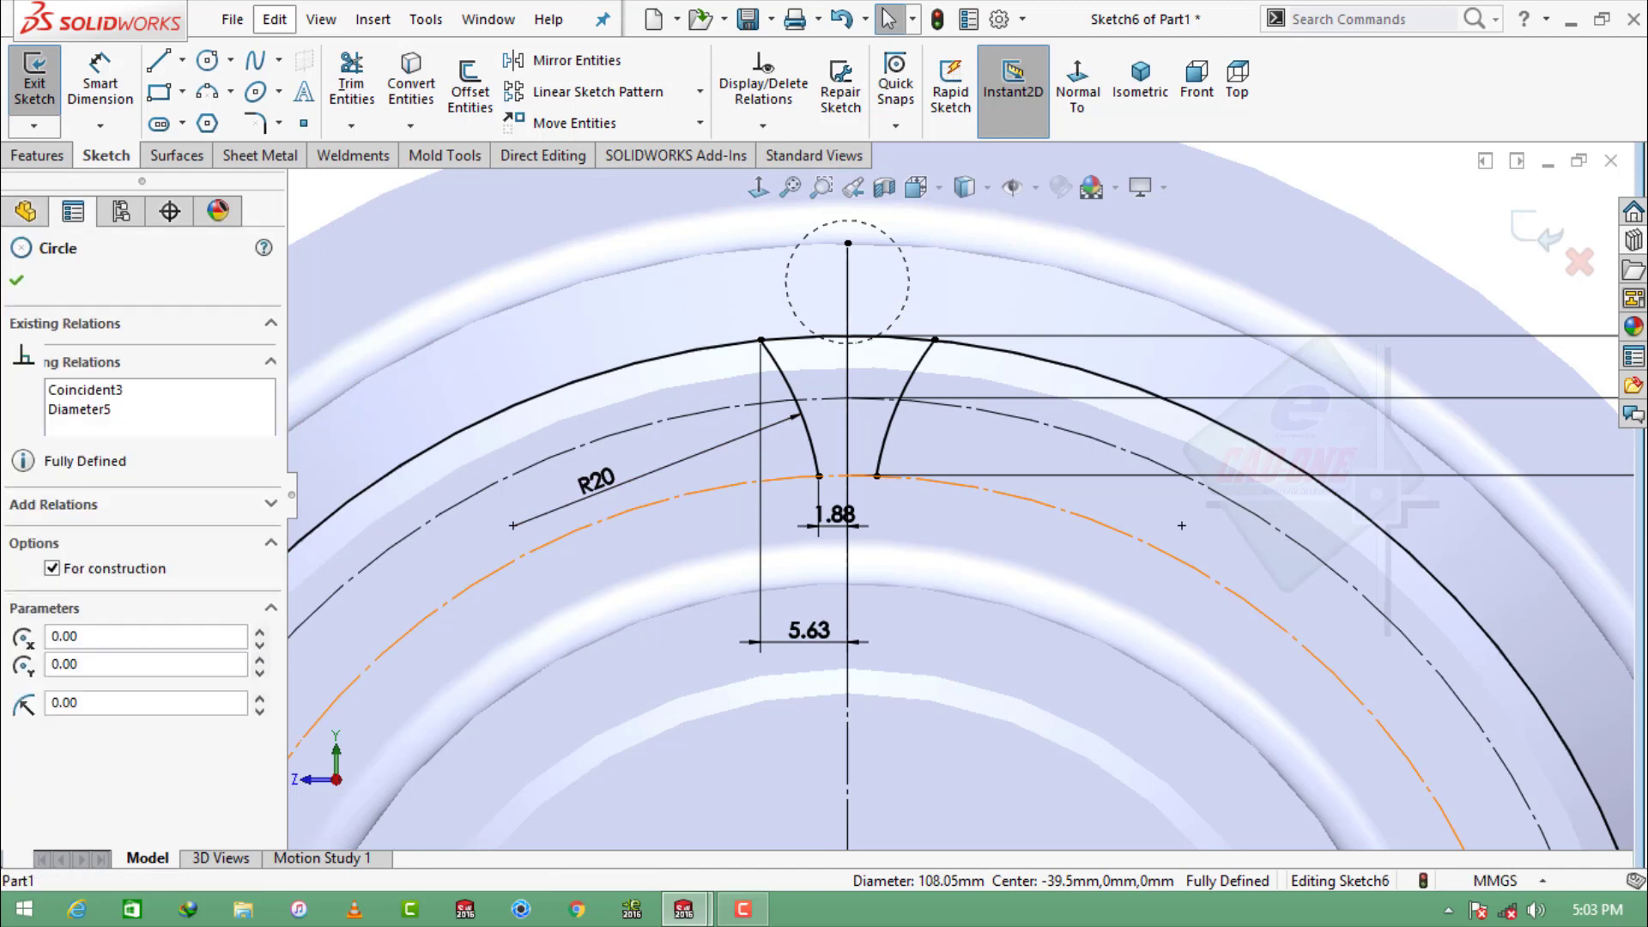
pyautogui.click(806, 409)
pyautogui.click(720, 307)
# Power-trim both solid circles outside the two arcs, leaving a closed tooth-gap profile.
pyautogui.click(351, 83)
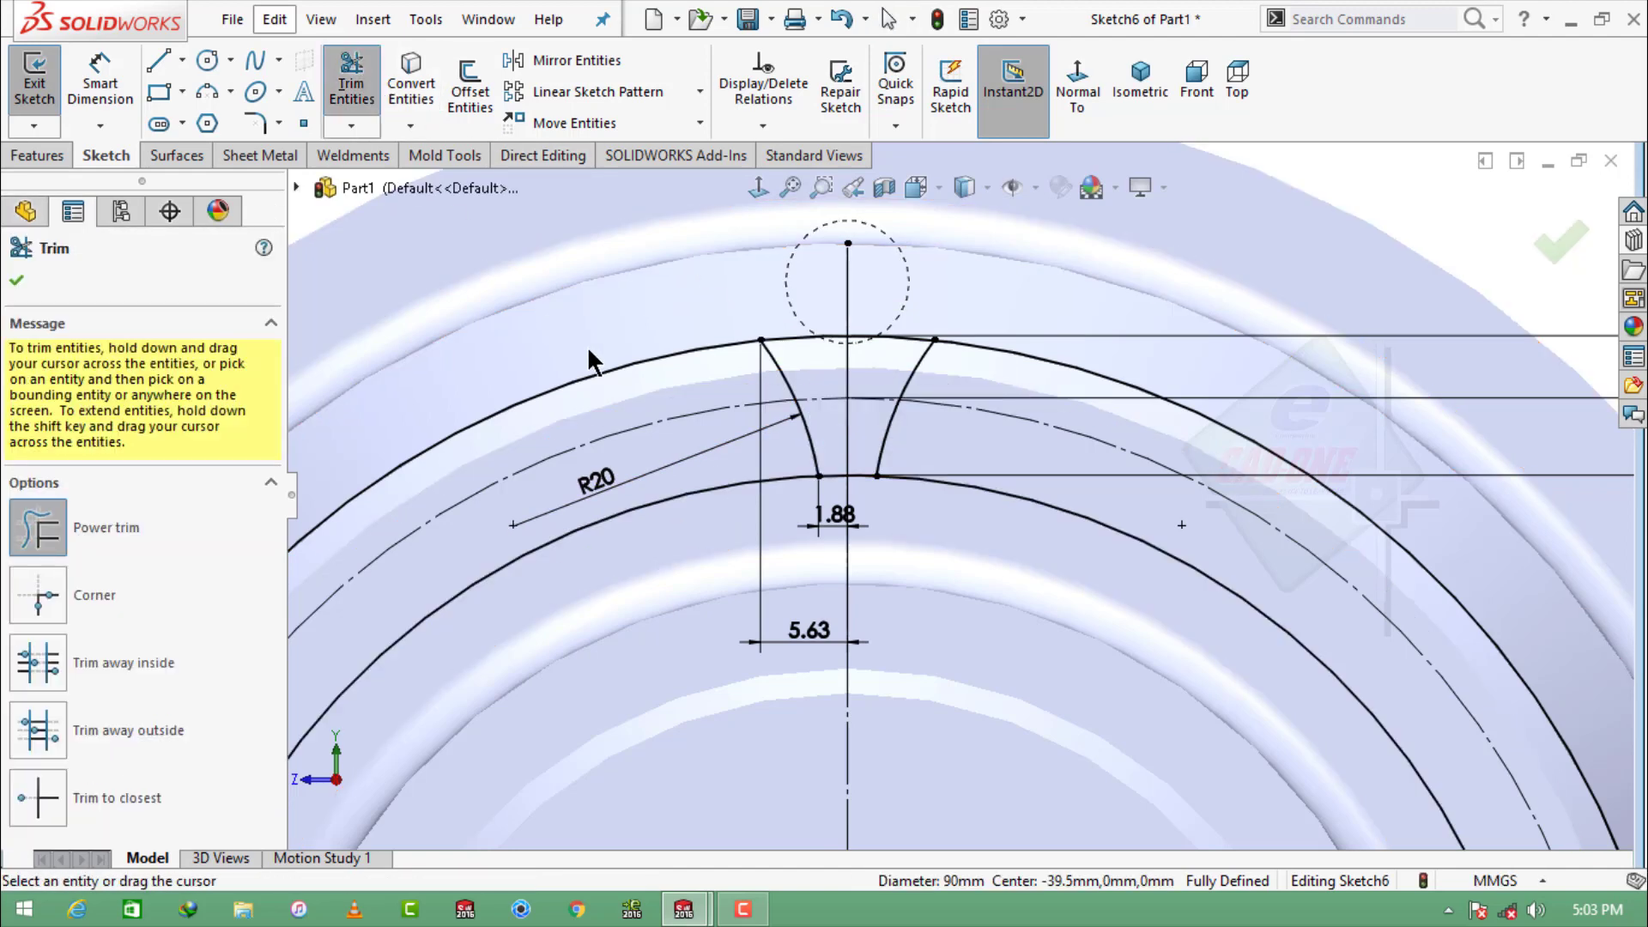
pyautogui.moveTo(713, 465); pyautogui.dragTo(703, 525)
pyautogui.press('Escape')
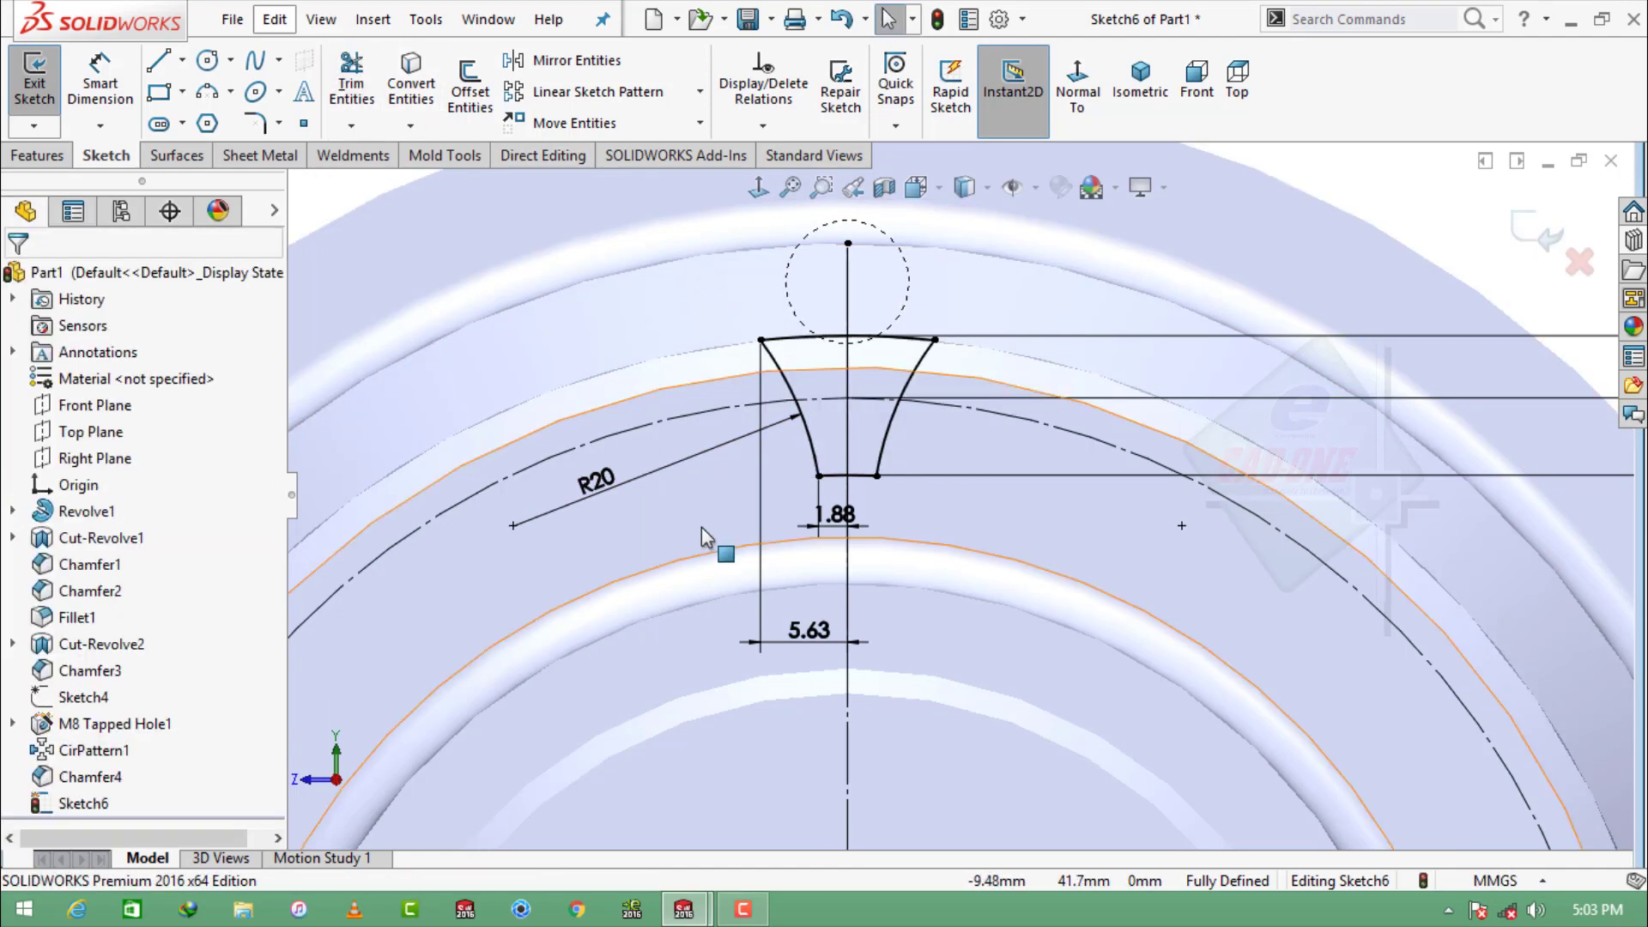
# Cut-extrude the tooth-gap profile through the small-end shoulder with the Up To Next end condition.
pyautogui.scroll(5, 704, 522)
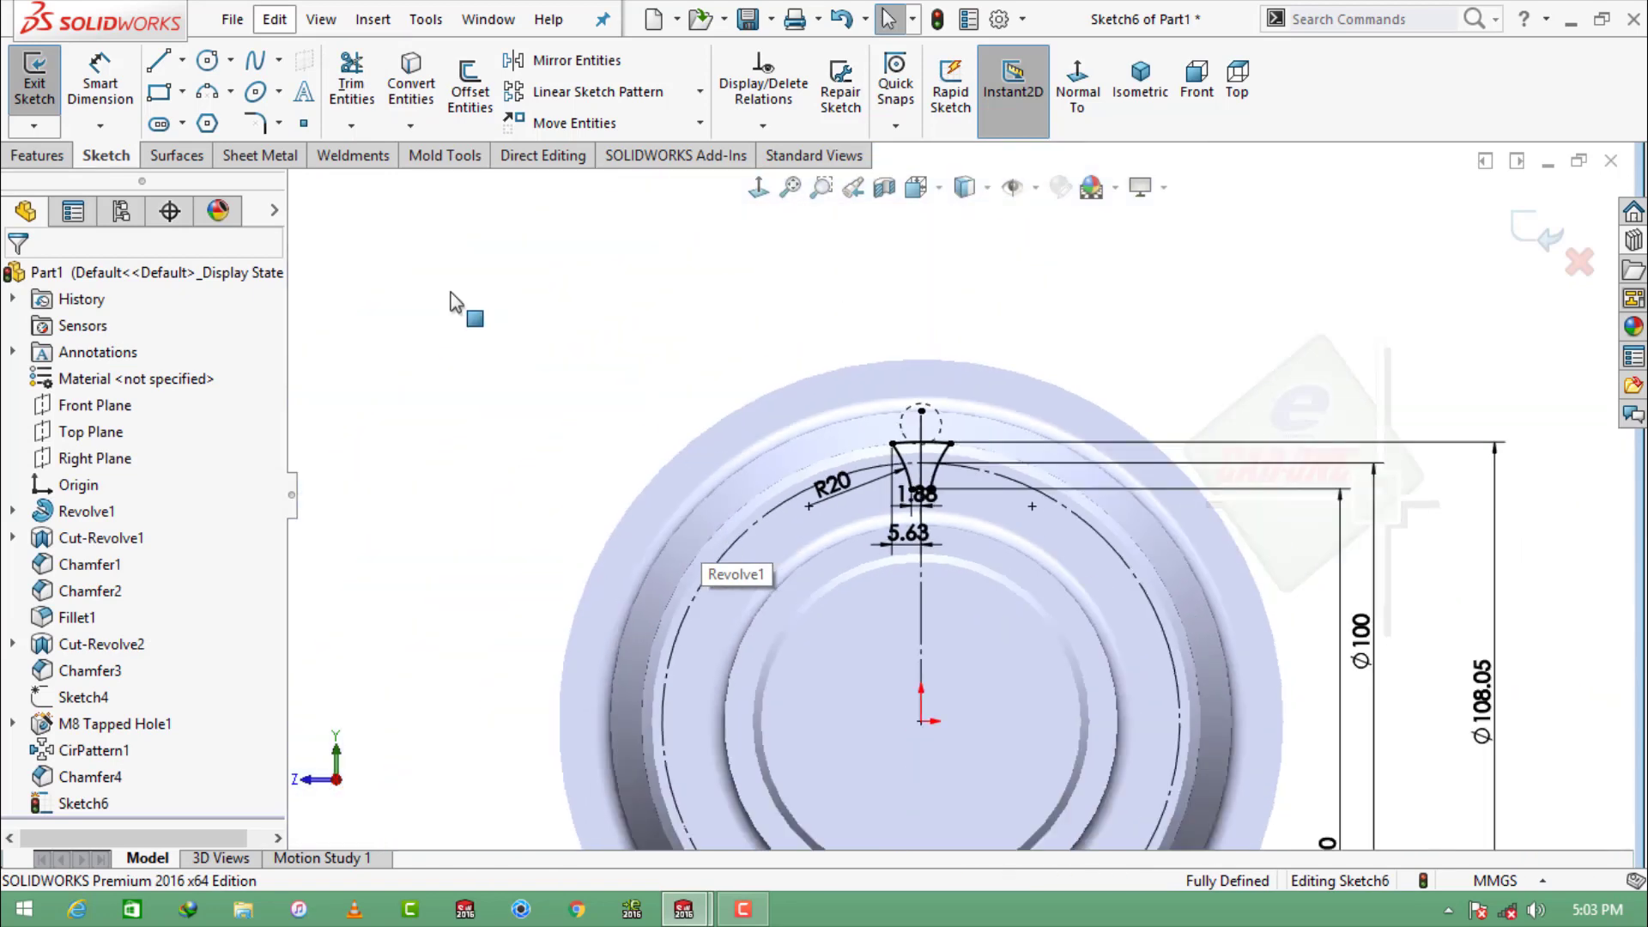
pyautogui.click(37, 155)
pyautogui.click(373, 90)
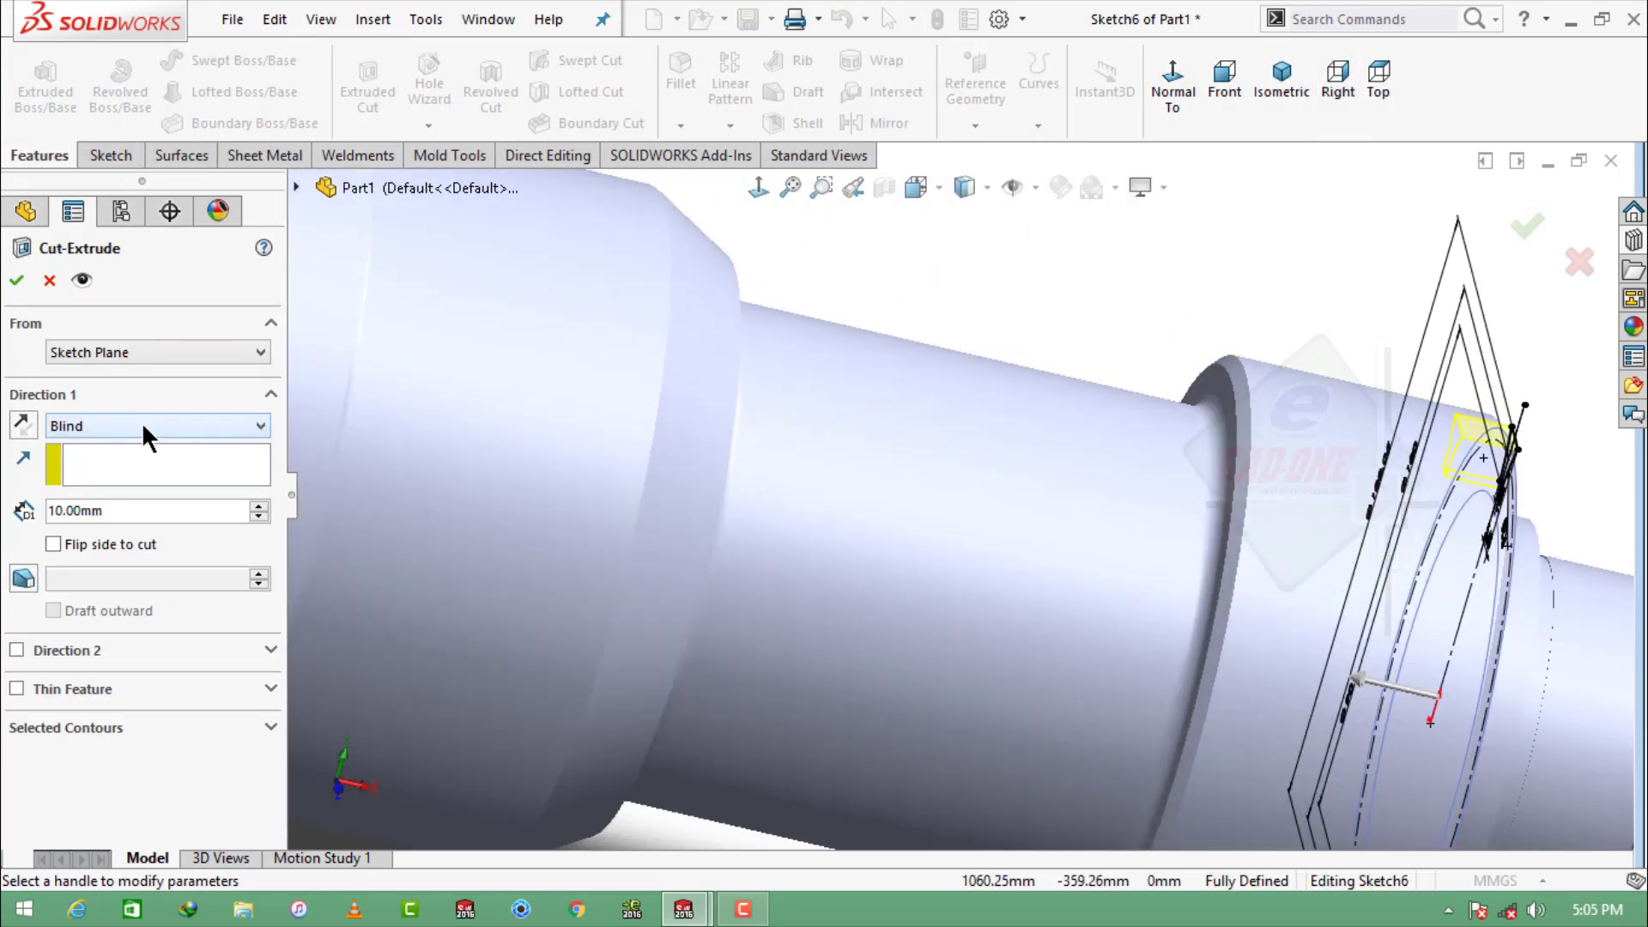
pyautogui.click(147, 425)
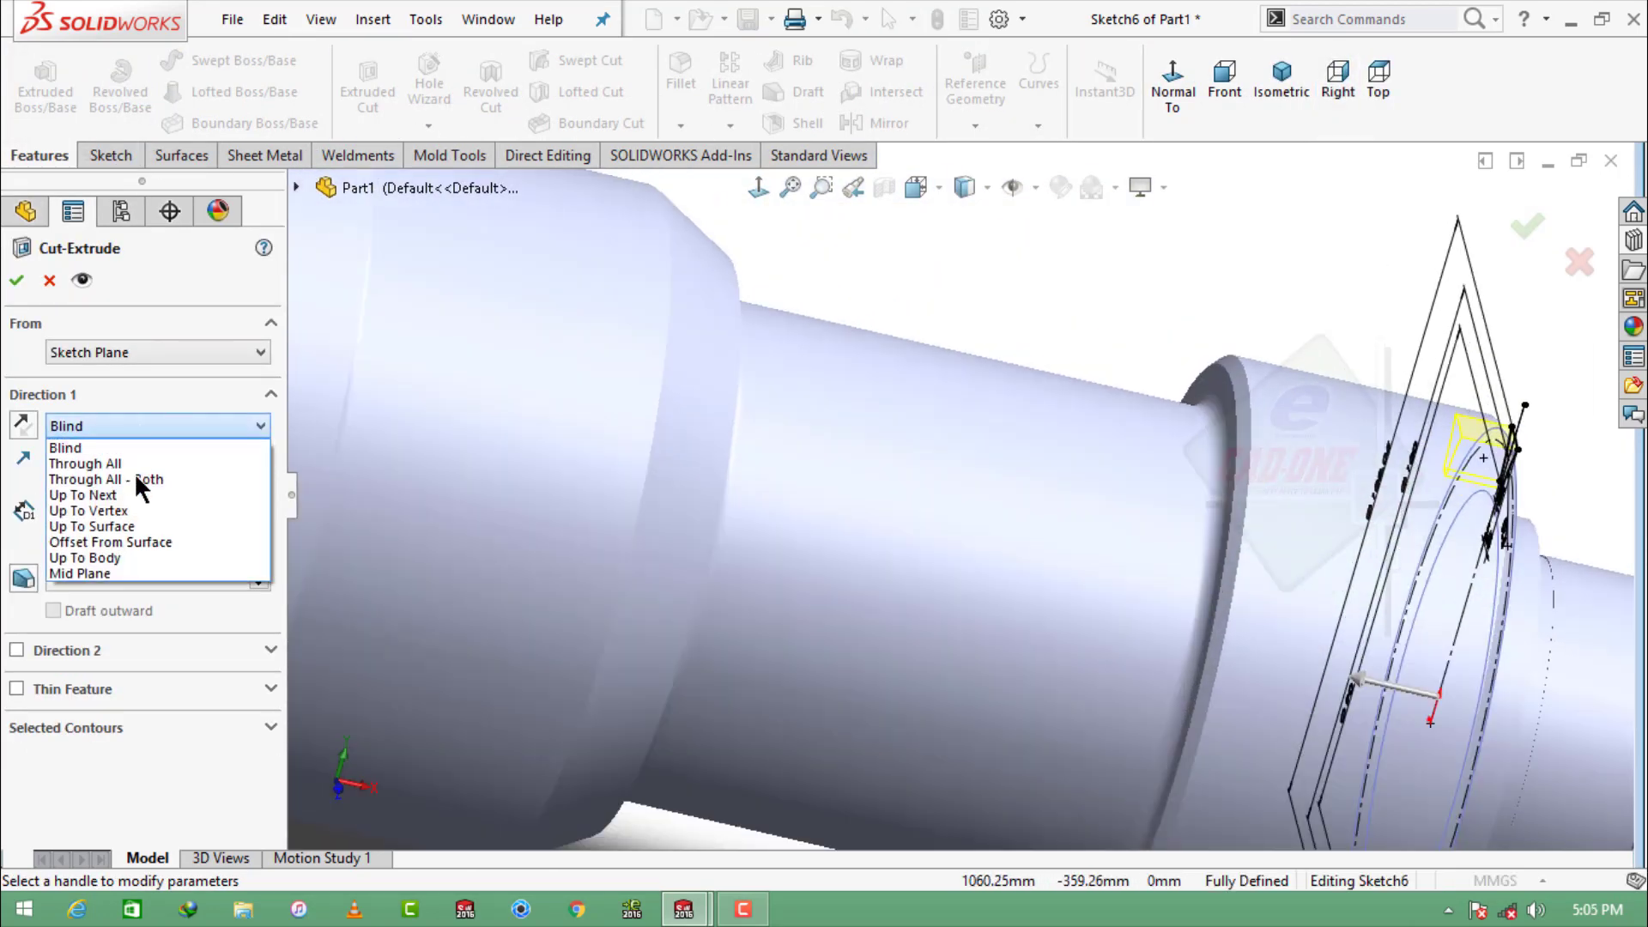
pyautogui.hotkey('ctrl', '7')
pyautogui.click(92, 500)
pyautogui.scroll(-4, 1064, 533)
pyautogui.moveTo(746, 481); pyautogui.dragTo(839, 455, button='middle')
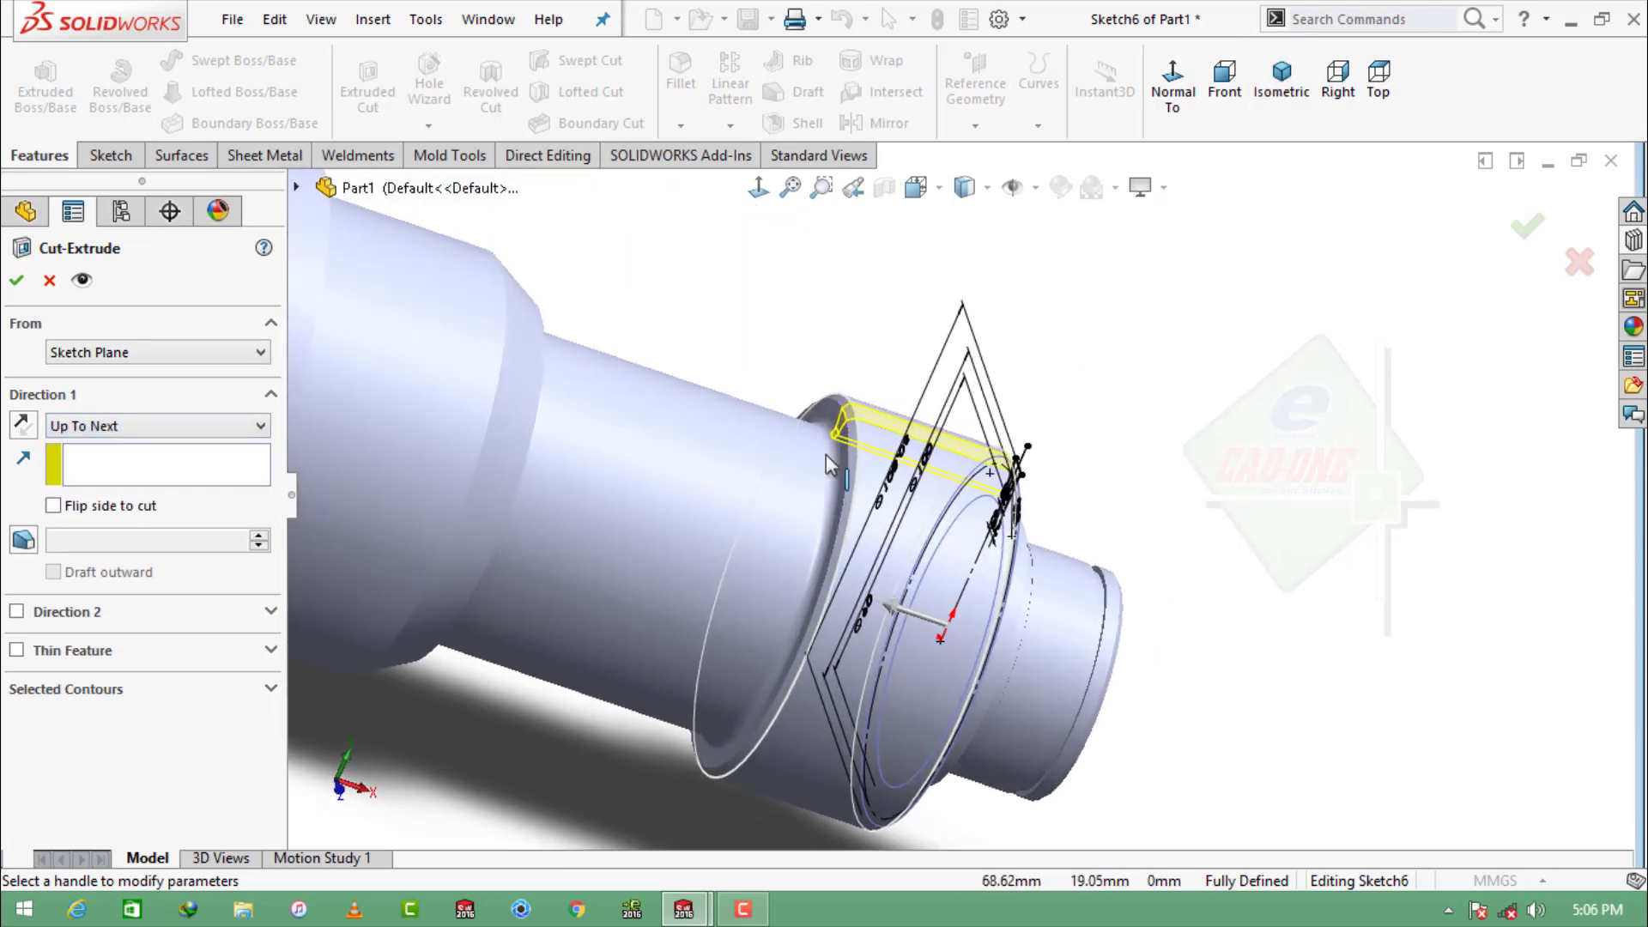
pyautogui.scroll(-2, 821, 443)
pyautogui.click(16, 281)
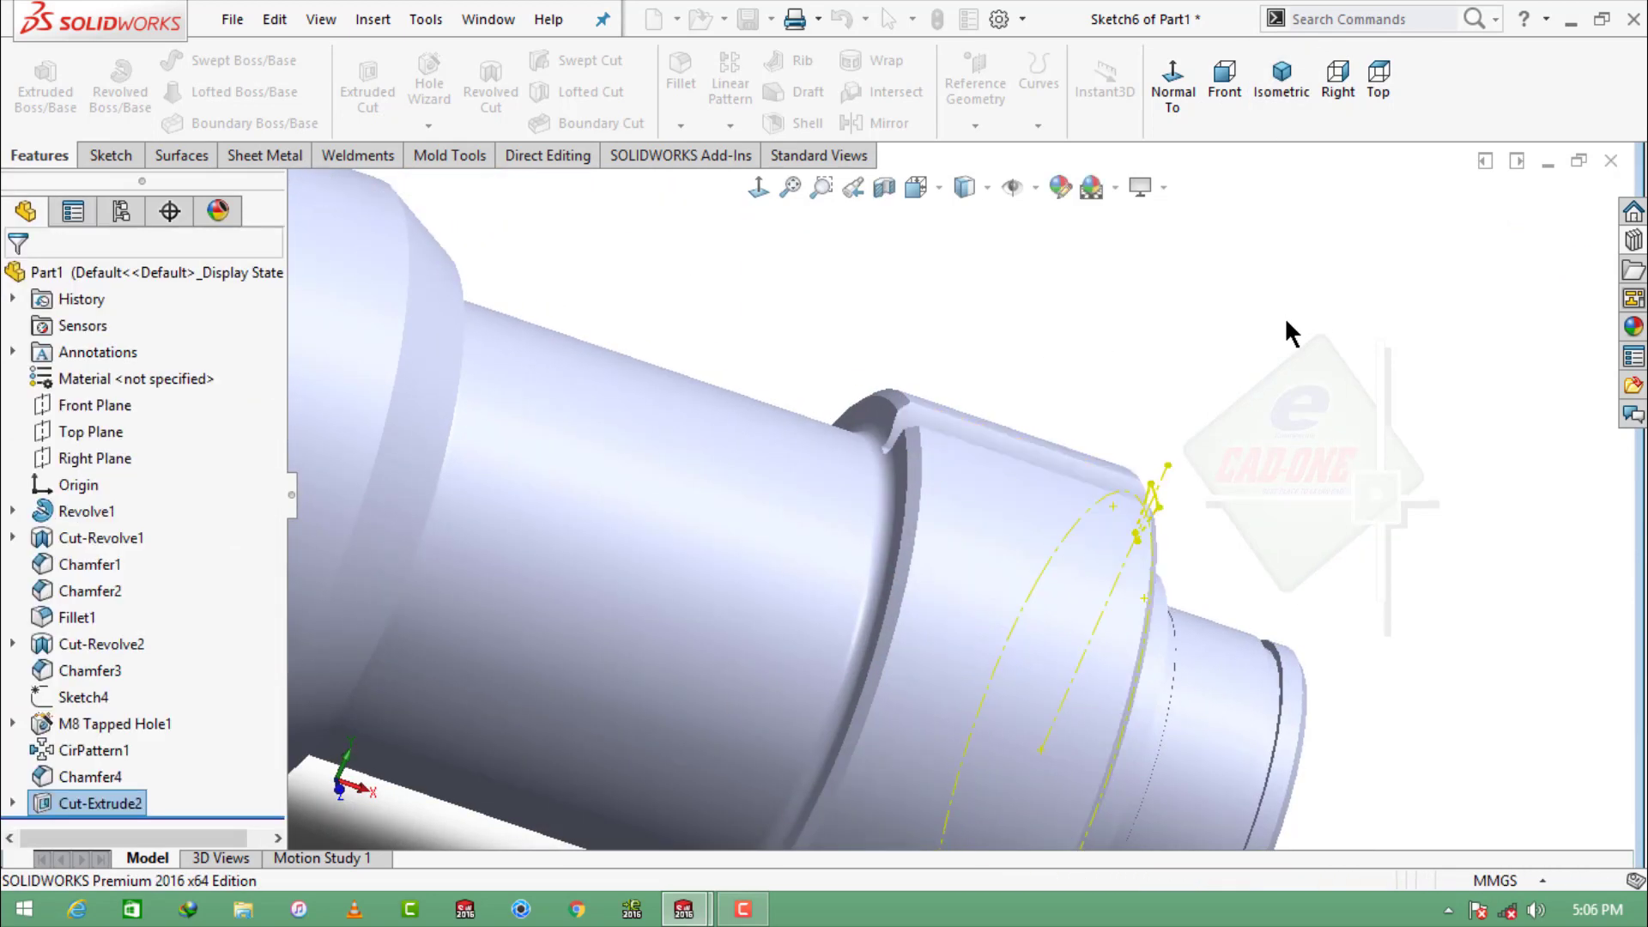
# Circular-pattern the tooth-gap cut around the shoulder's outer circular edge with 25 equally spaced instances over 360 degrees.
pyautogui.moveTo(1265, 404); pyautogui.dragTo(1130, 392, button='middle')
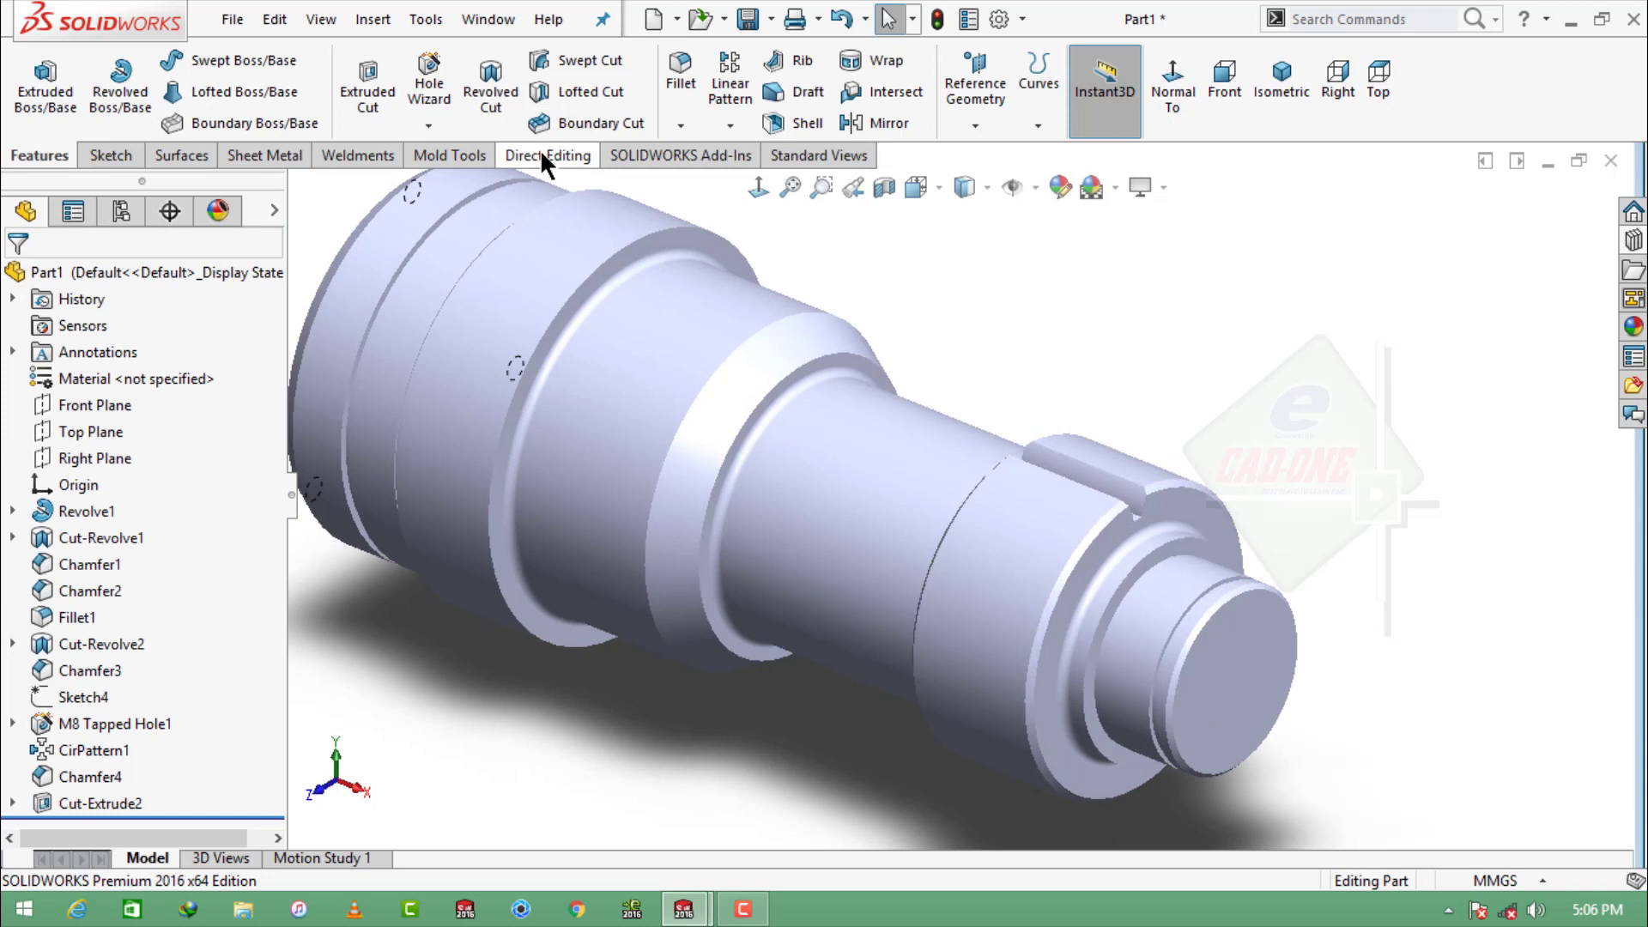
pyautogui.click(681, 125)
pyautogui.click(729, 125)
pyautogui.click(756, 182)
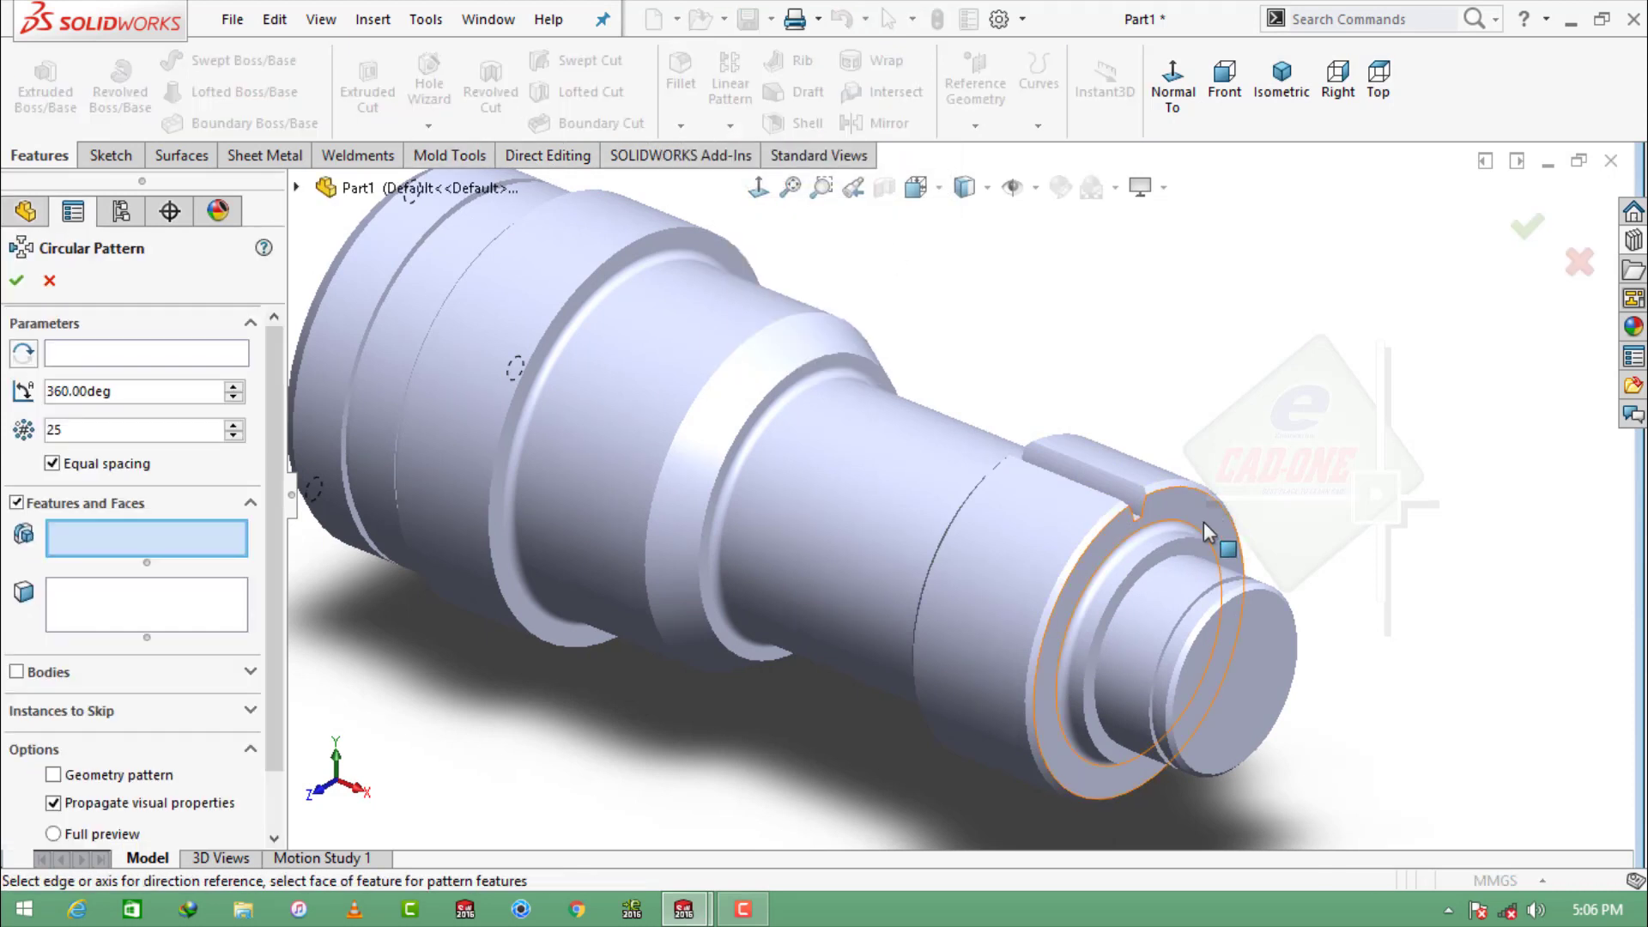
pyautogui.click(209, 353)
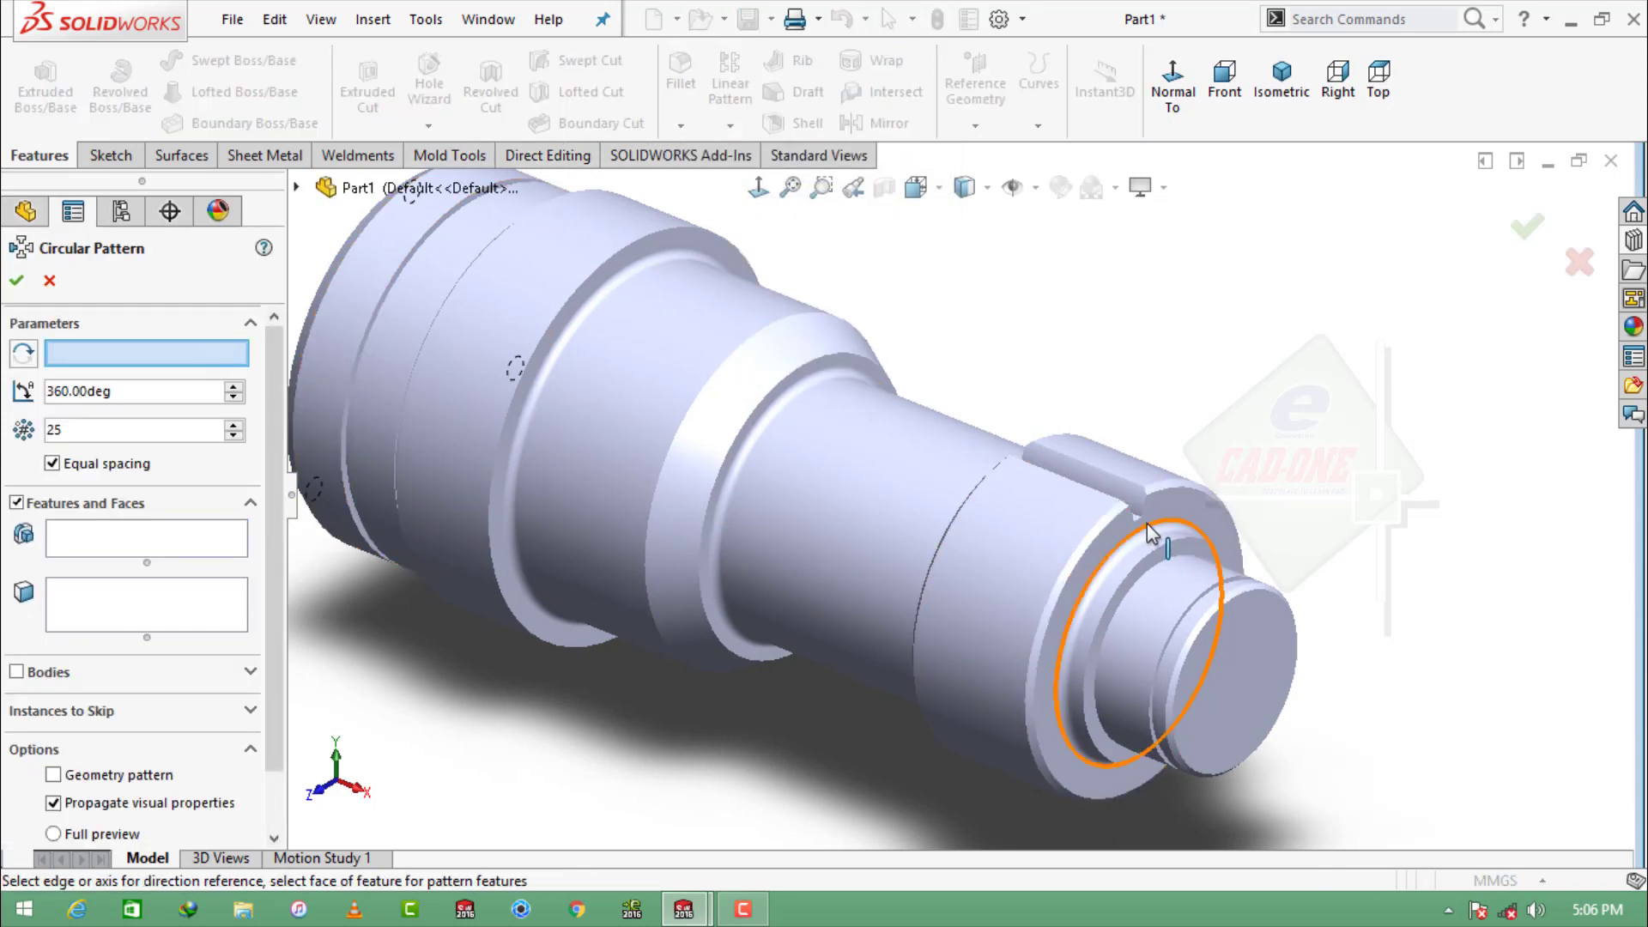
pyautogui.click(1158, 502)
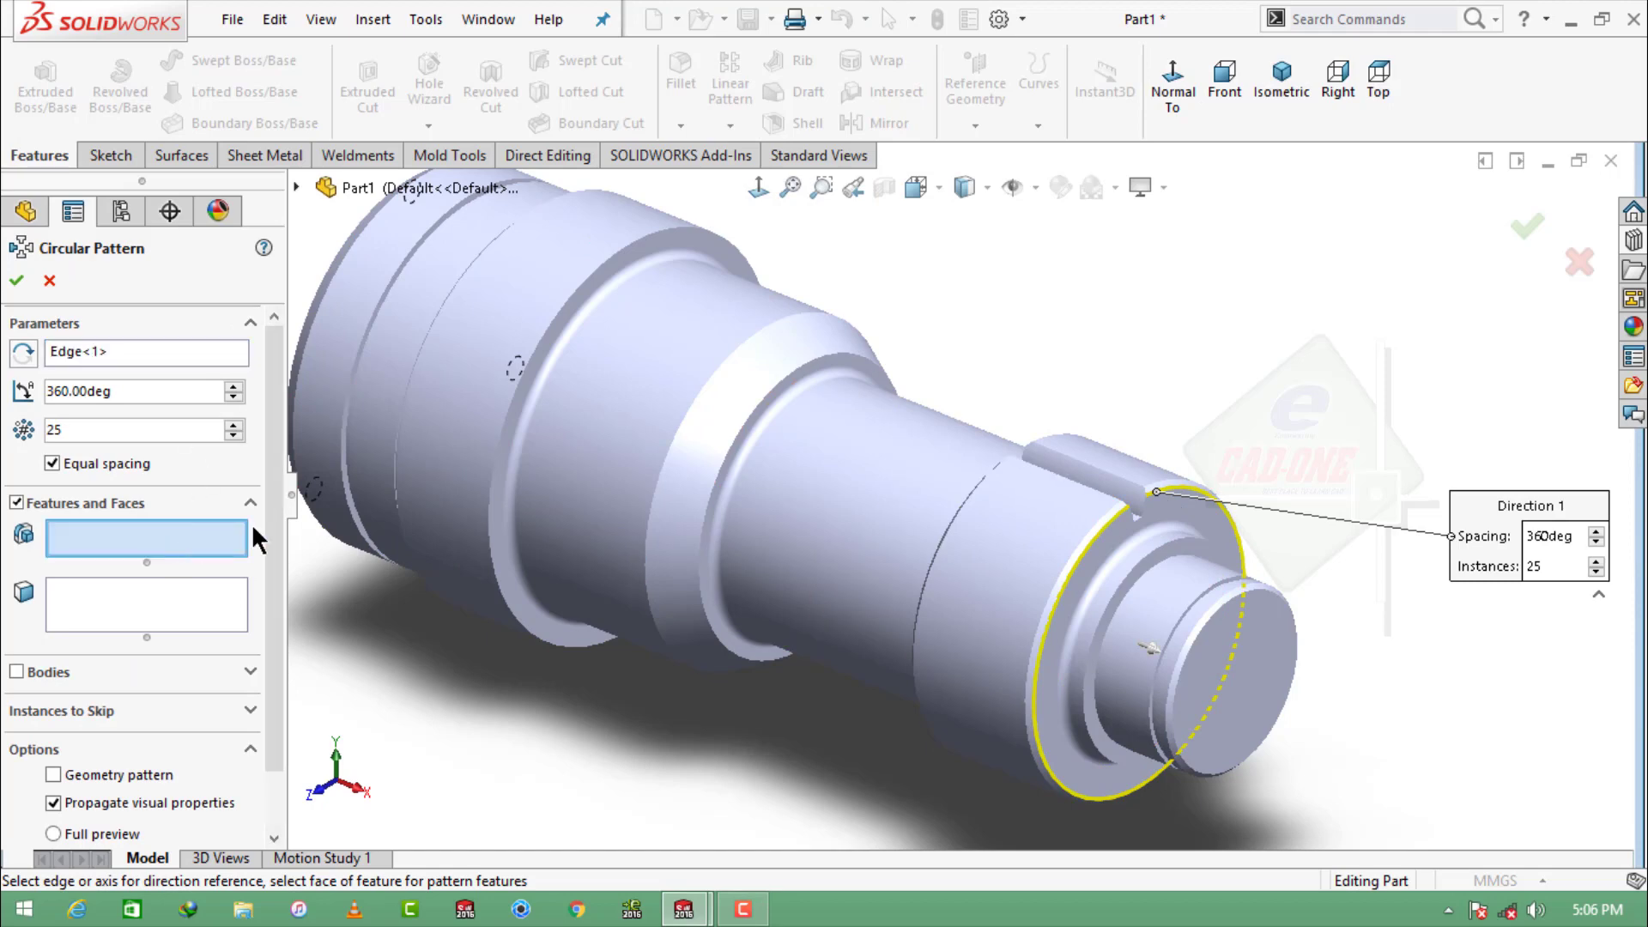
pyautogui.click(296, 187)
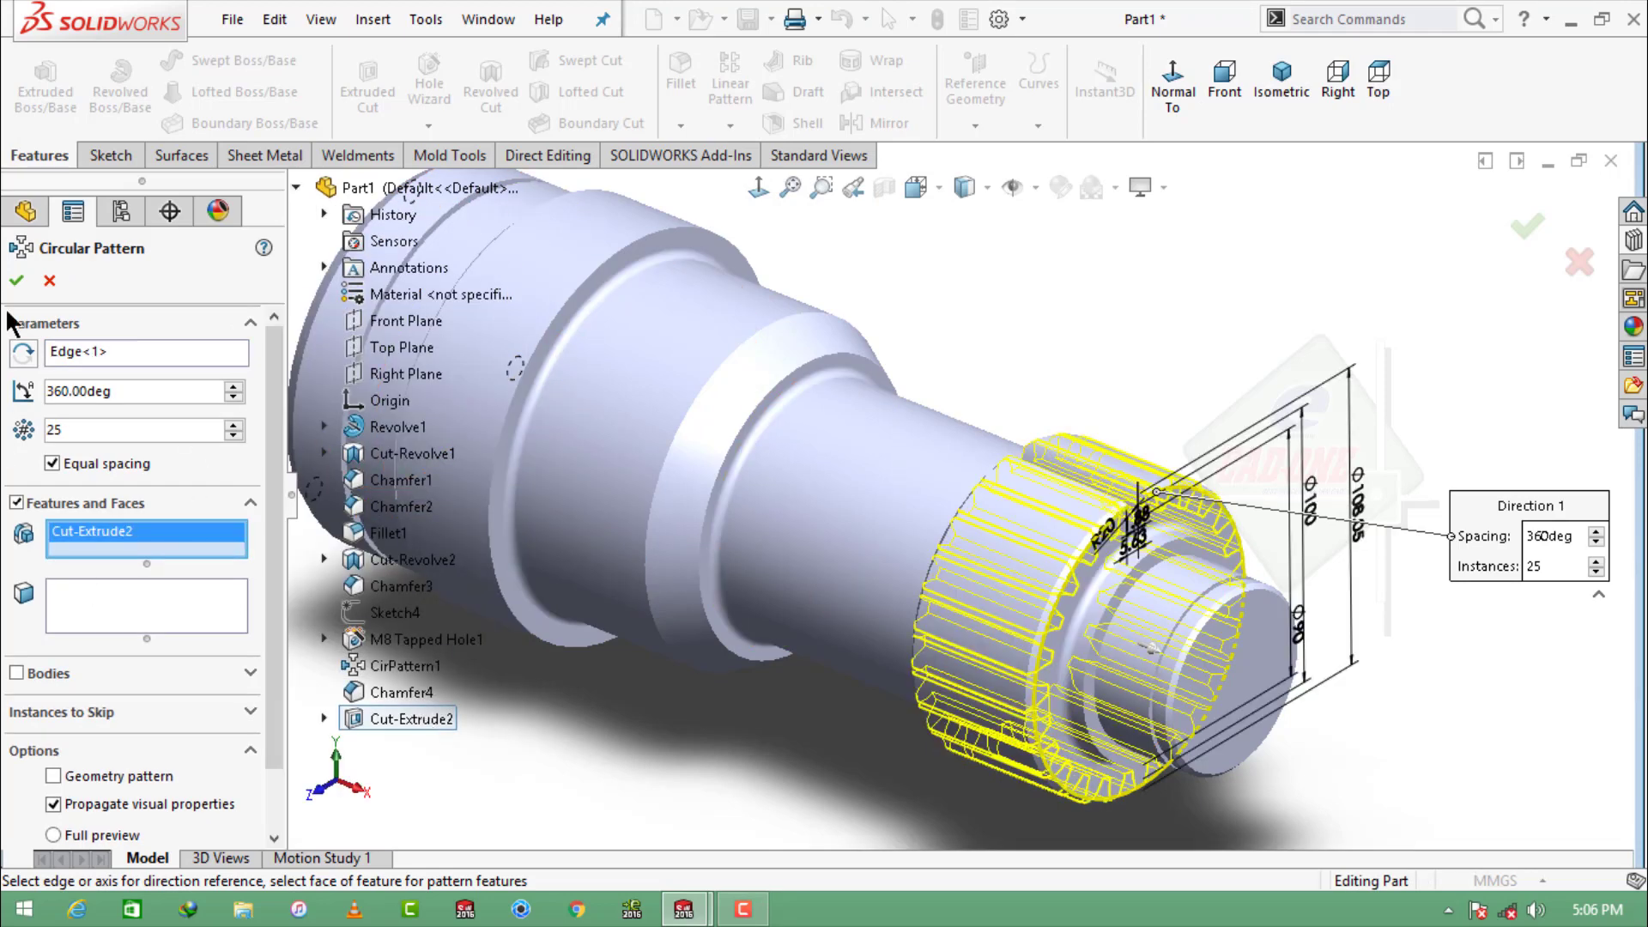
pyautogui.click(16, 280)
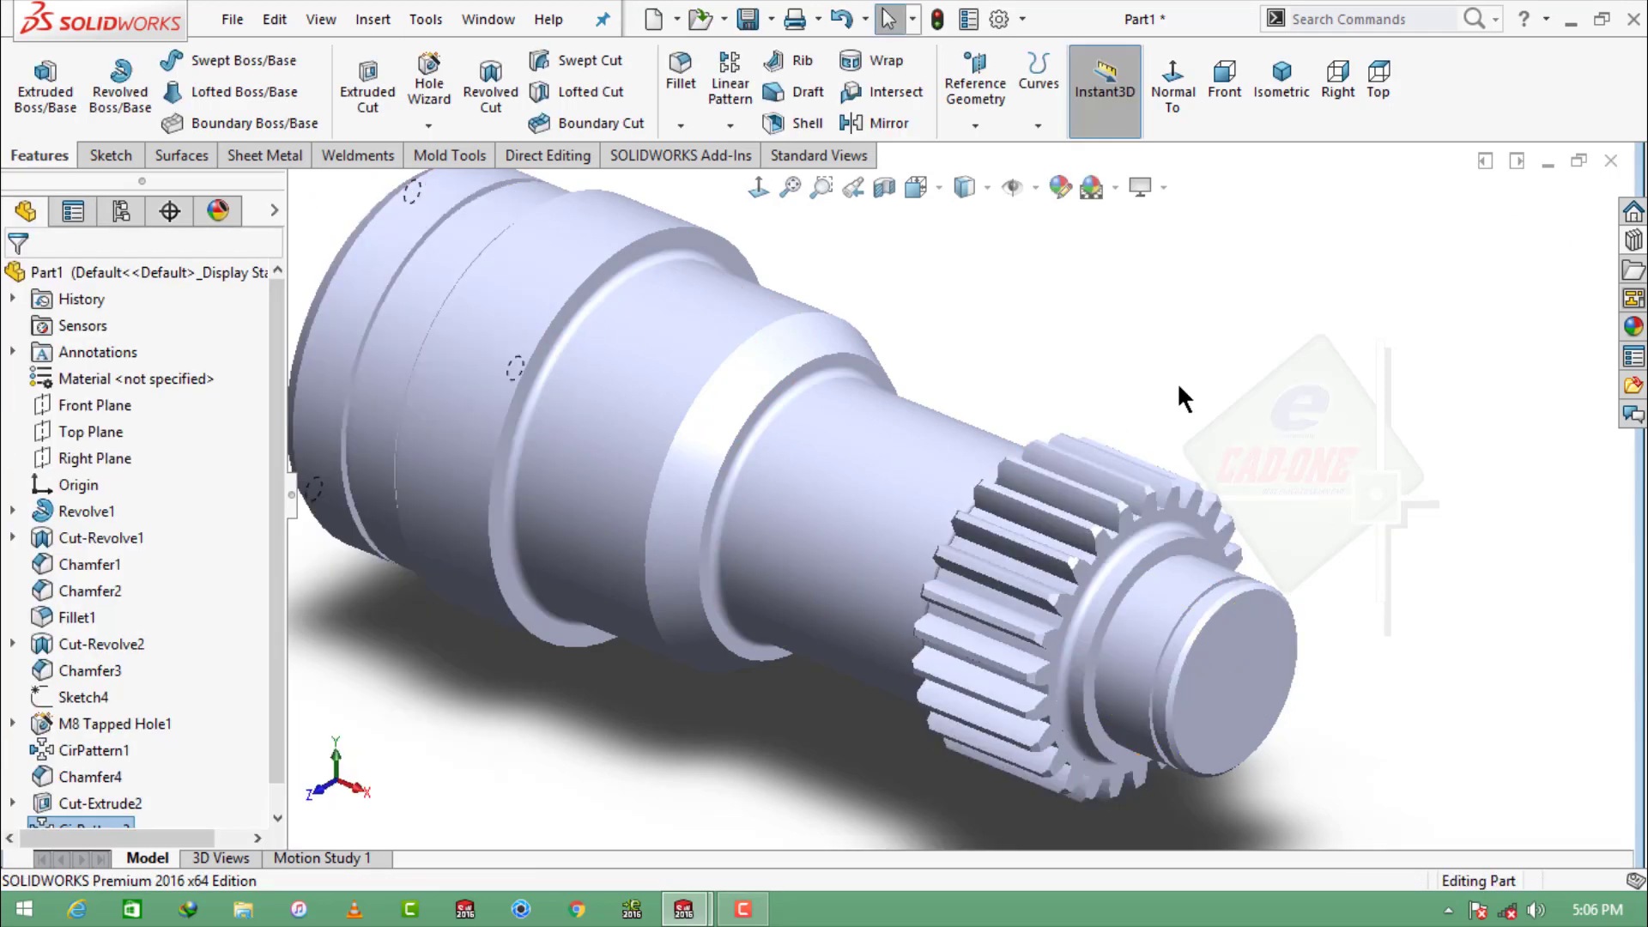
pyautogui.scroll(2, 1111, 545)
pyautogui.scroll(1, 1112, 545)
pyautogui.moveTo(1111, 545); pyautogui.dragTo(1152, 478, button='middle')
pyautogui.scroll(-5, 986, 460)
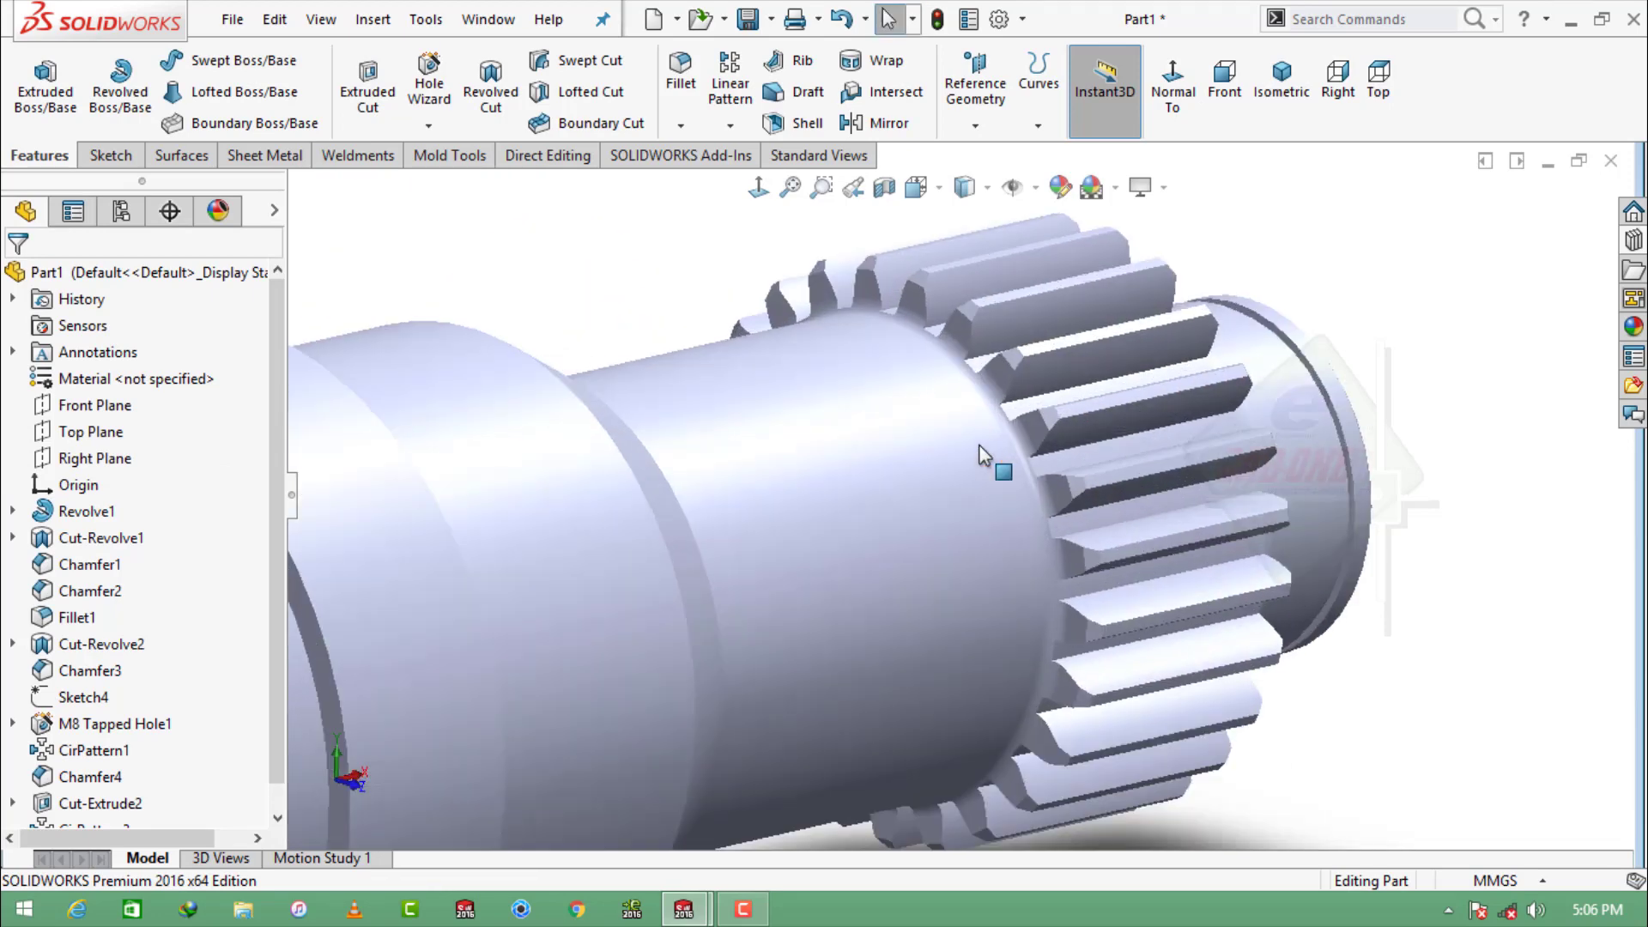
# Start a new sketch on the annular face of the shaft's large end and view it face-on.
pyautogui.scroll(5, 977, 446)
pyautogui.moveTo(977, 445); pyautogui.dragTo(734, 599, button='middle')
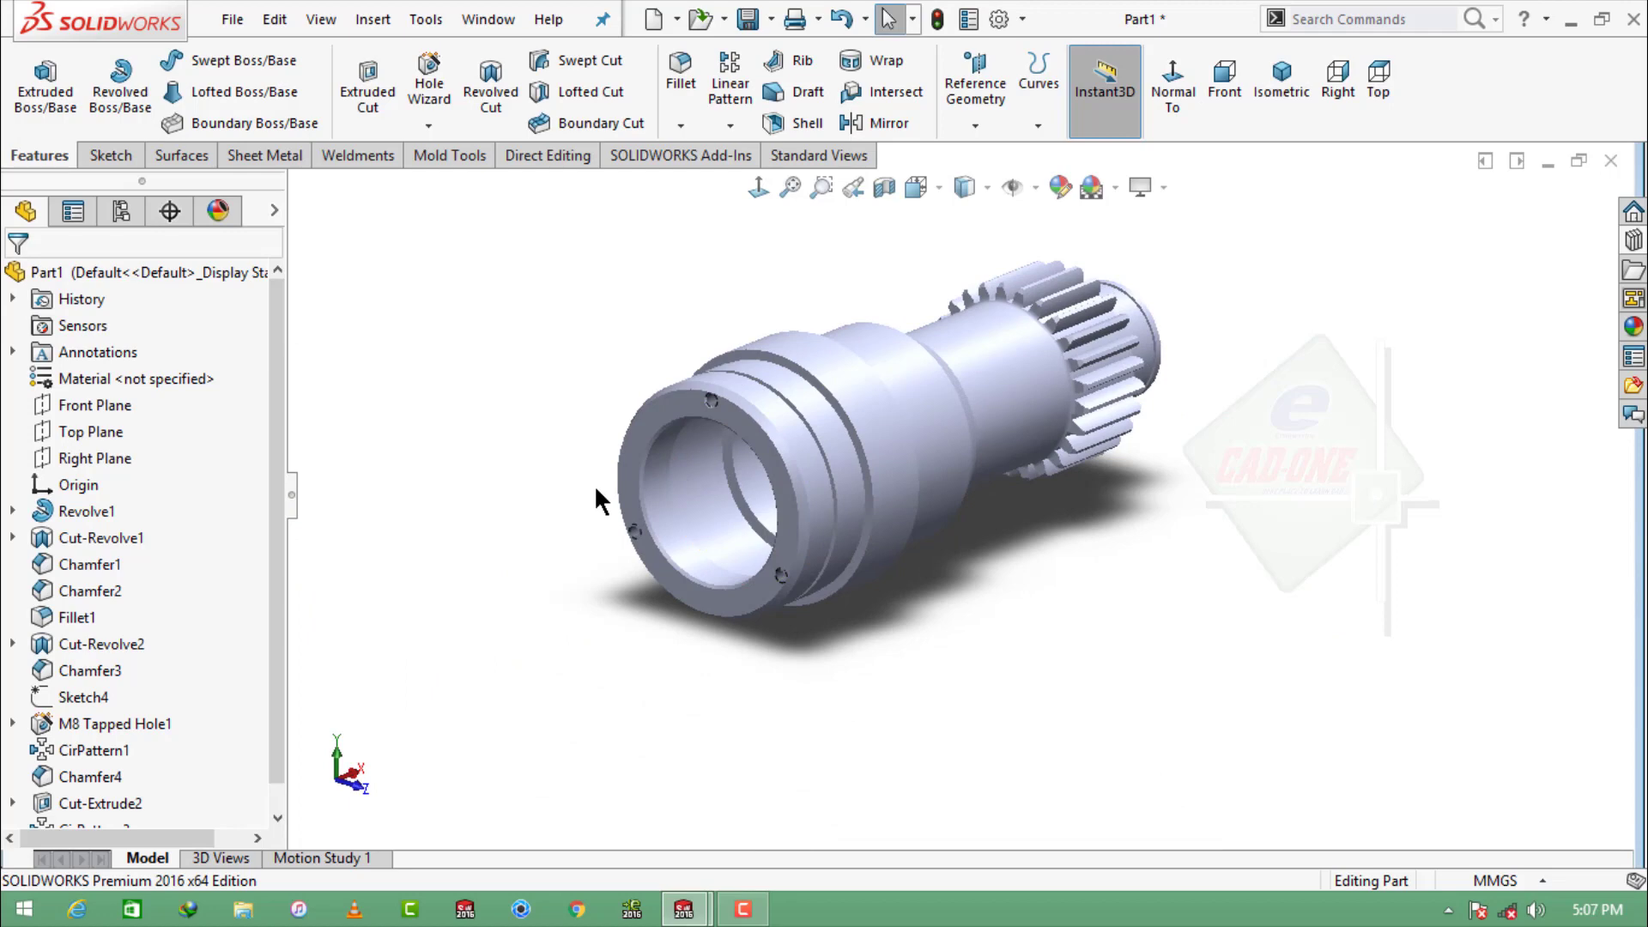
pyautogui.click(686, 412)
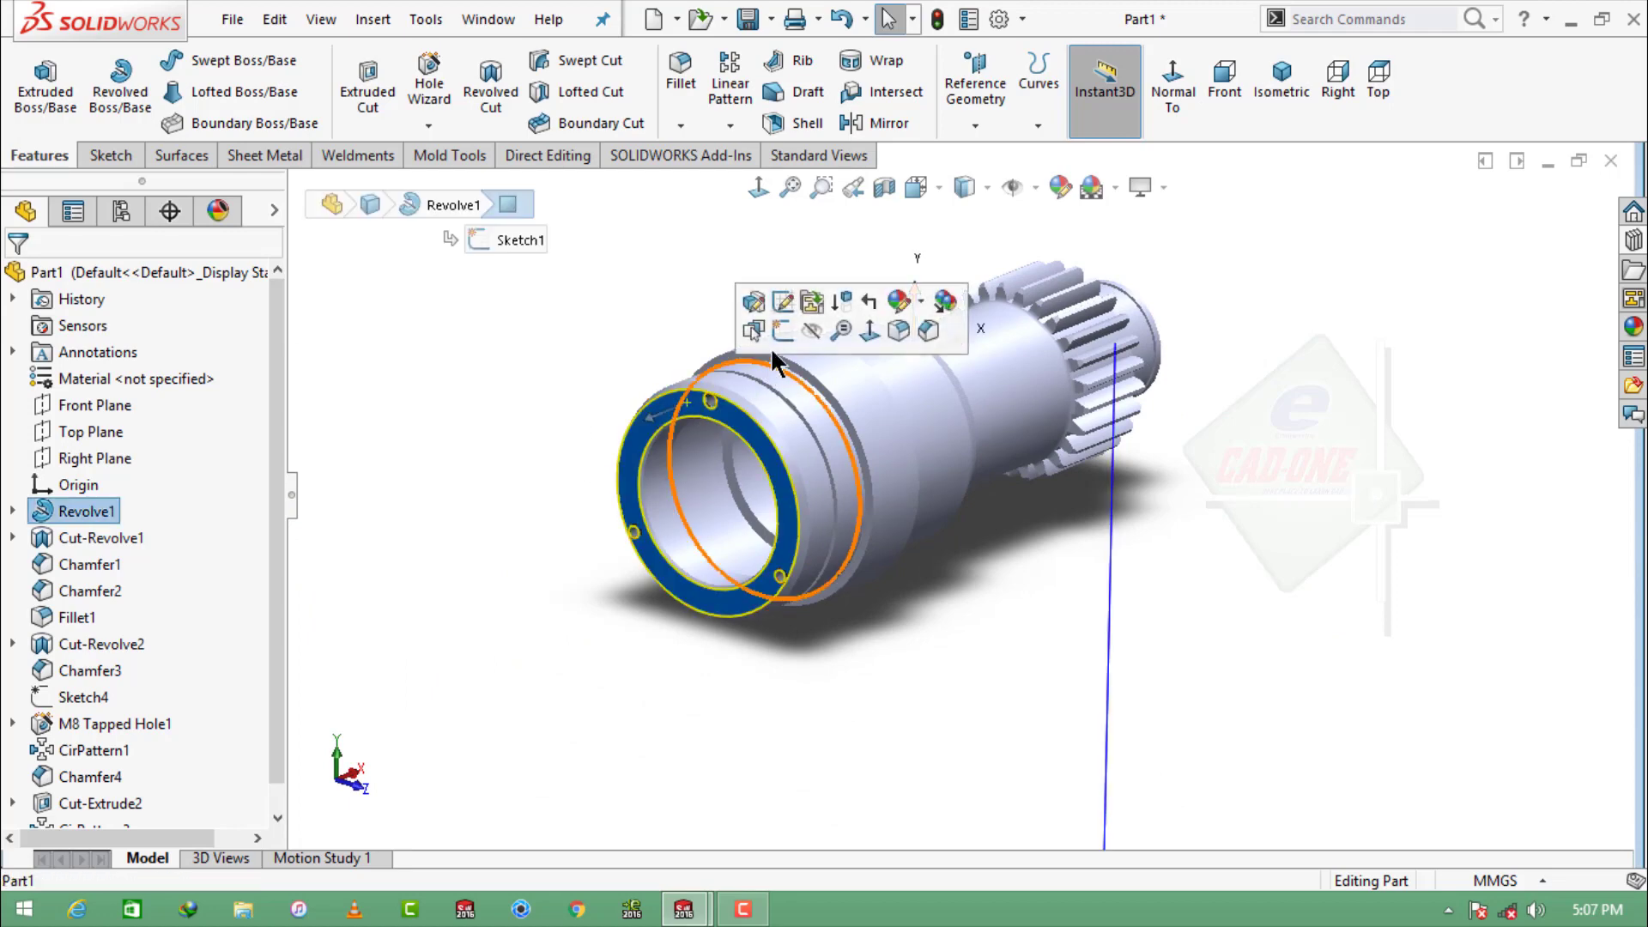
pyautogui.click(770, 340)
pyautogui.click(1077, 85)
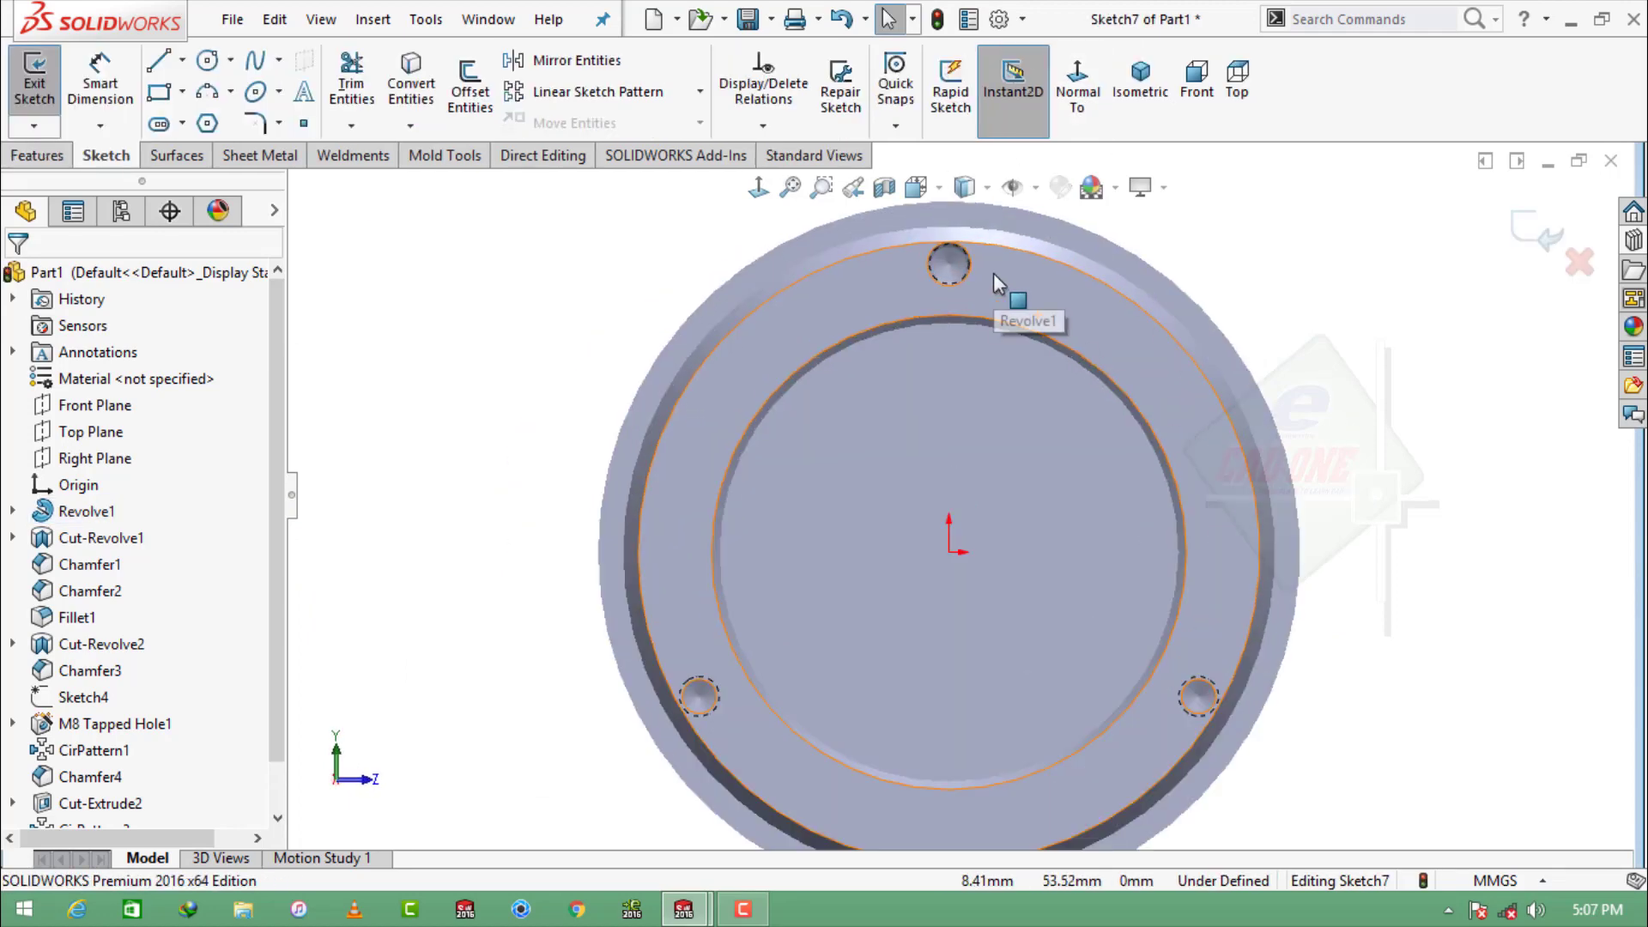
# Sketch three concentric circles centred on the origin, about 69, 58 and 40 mm in diameter.
pyautogui.click(207, 60)
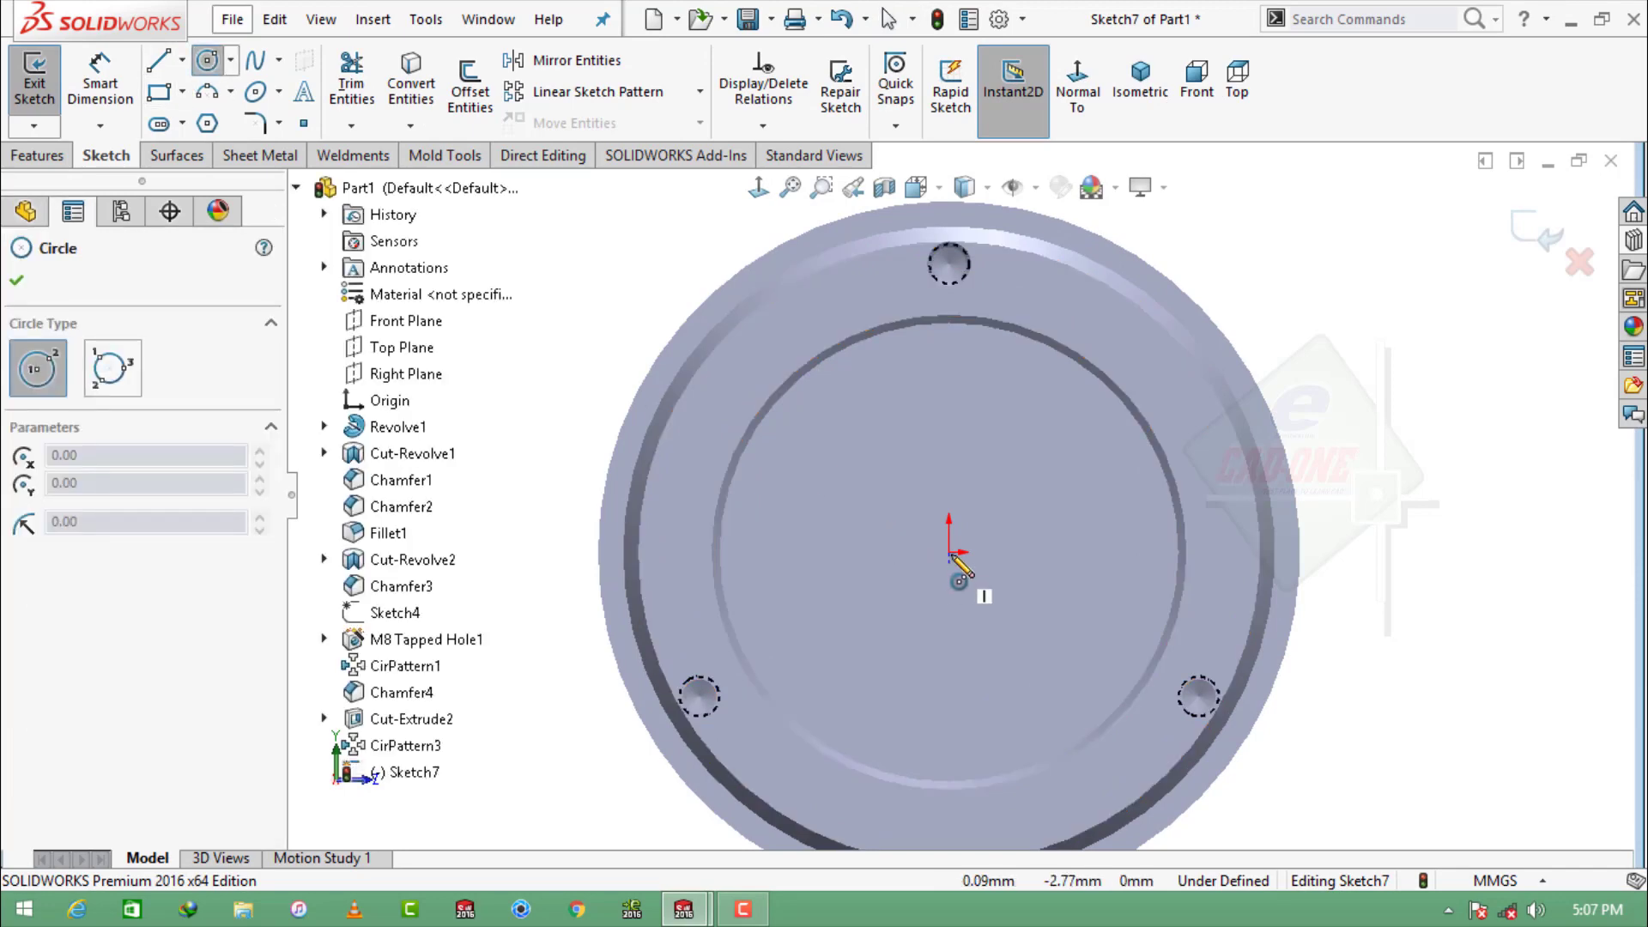
pyautogui.click(949, 551)
pyautogui.click(934, 380)
pyautogui.click(949, 552)
pyautogui.click(923, 410)
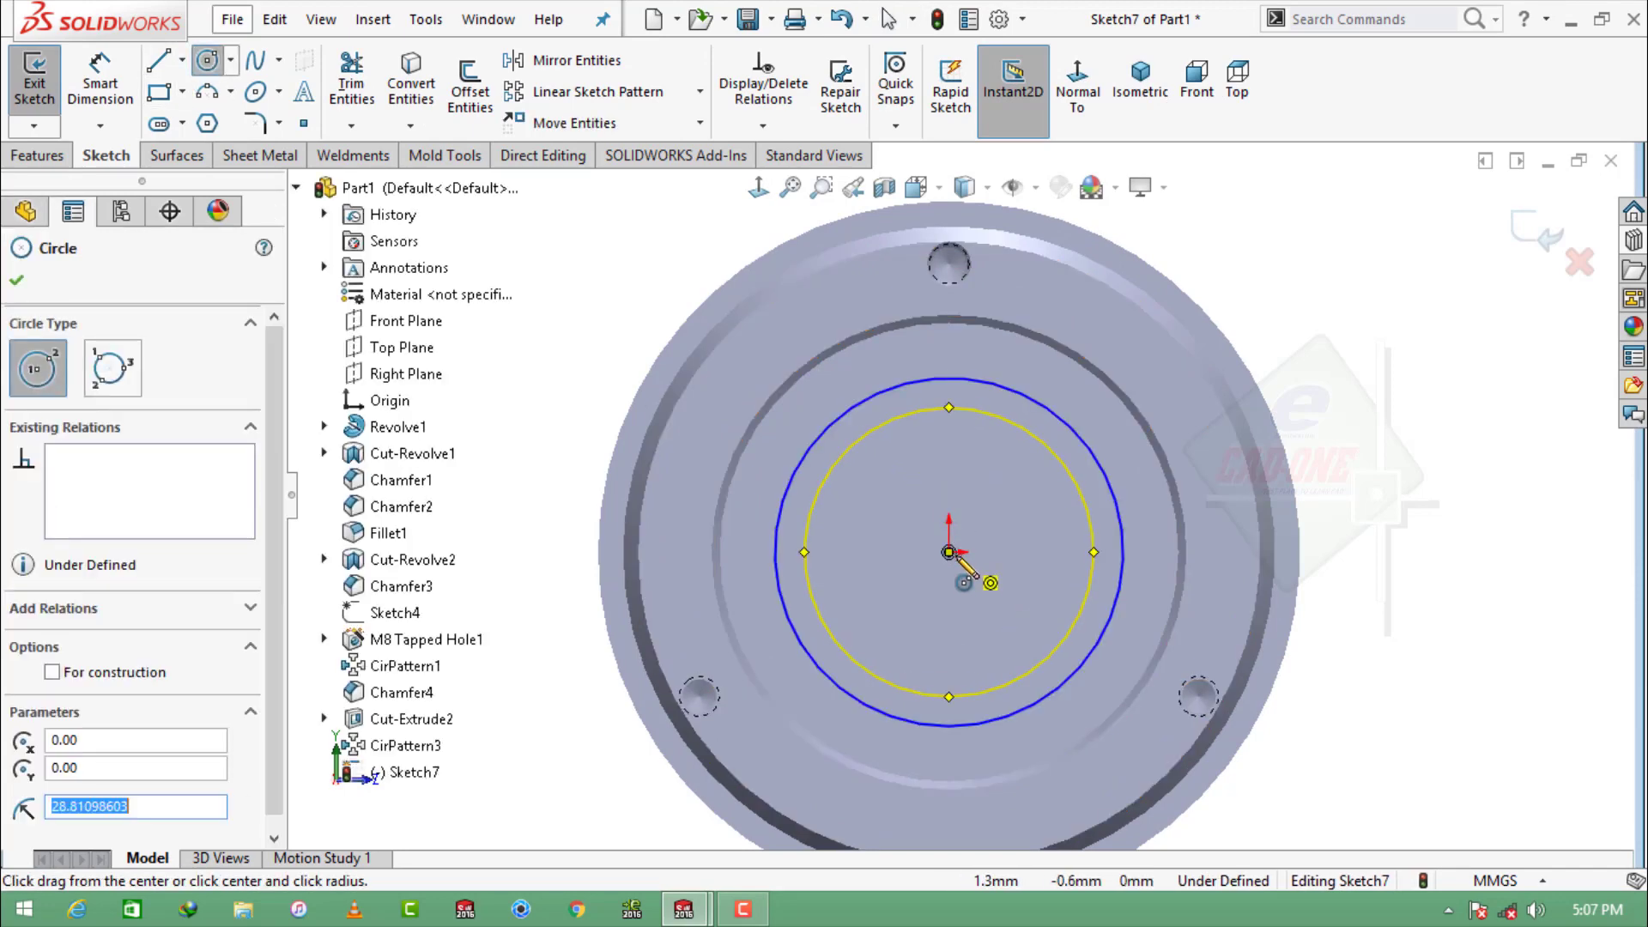
pyautogui.click(949, 552)
pyautogui.click(893, 470)
# Dimension the smallest sketched circle and set its diameter to 89.95 mm.
pyautogui.click(122, 72)
pyautogui.click(1016, 479)
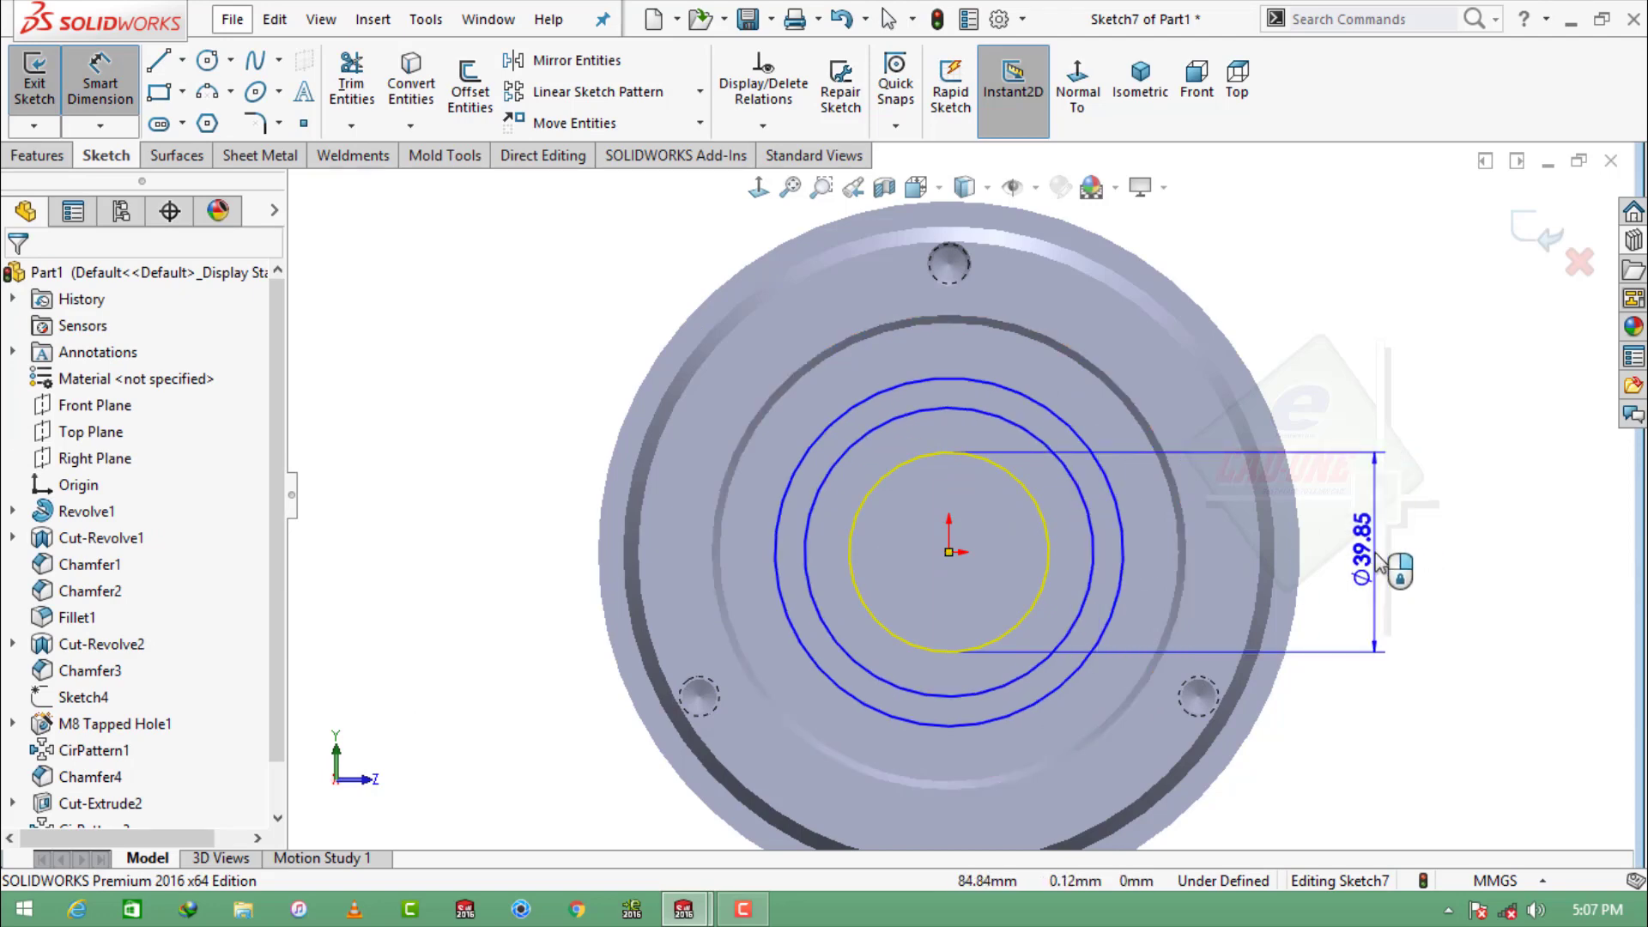
pyautogui.click(1376, 558)
pyautogui.write('89.')
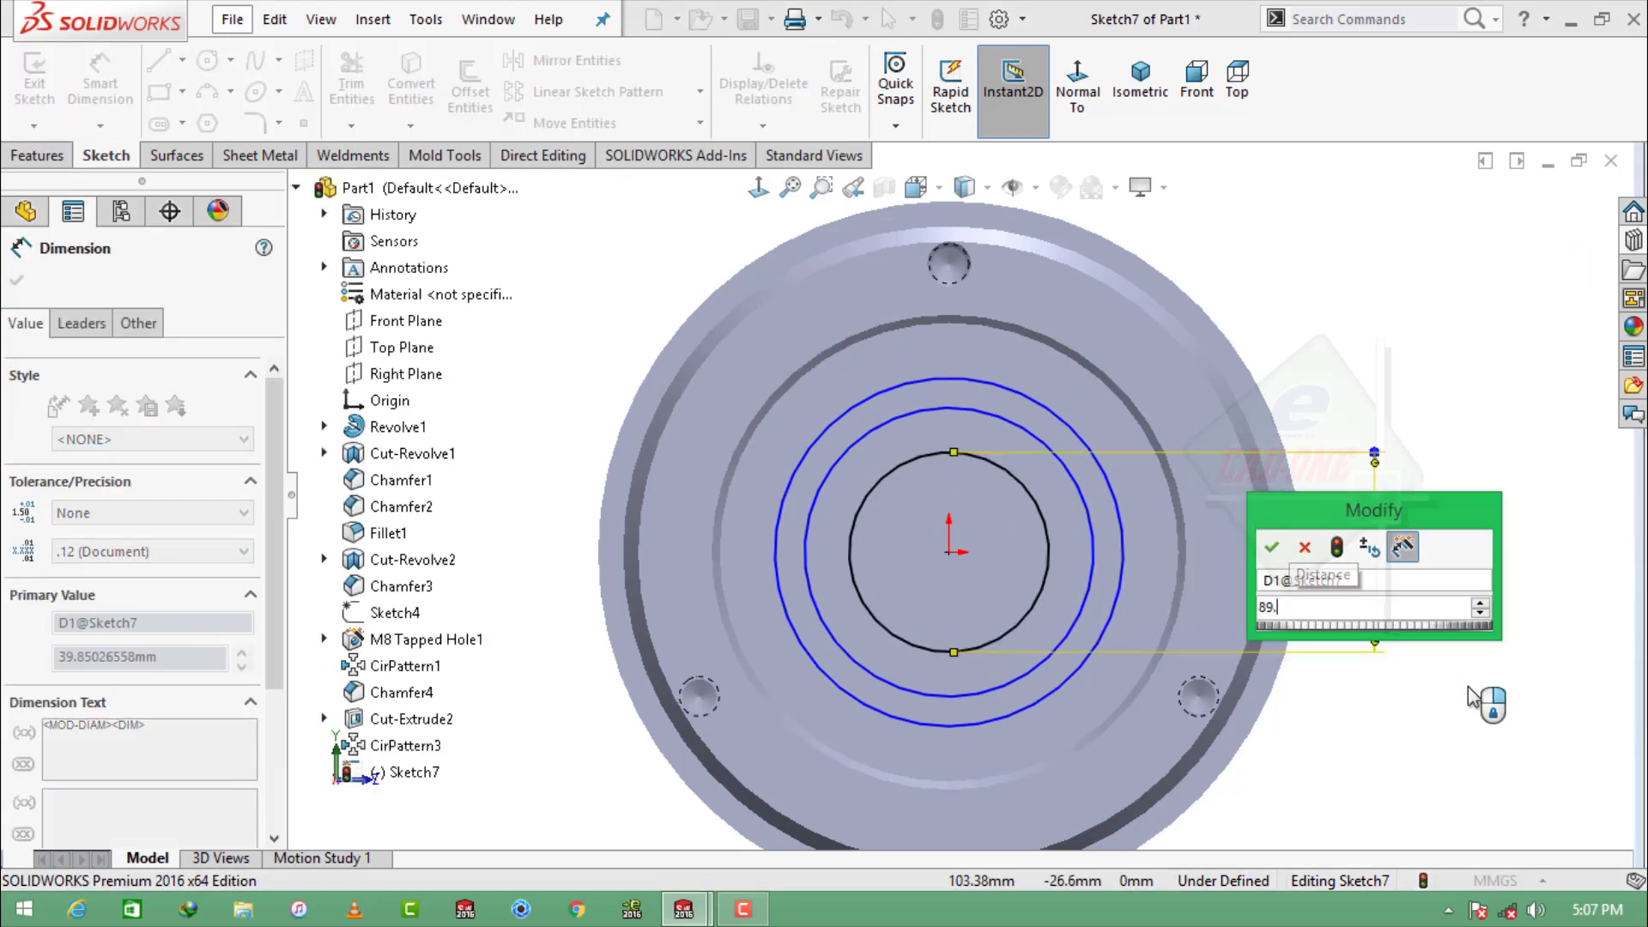
pyautogui.write('95')
pyautogui.press('Return')
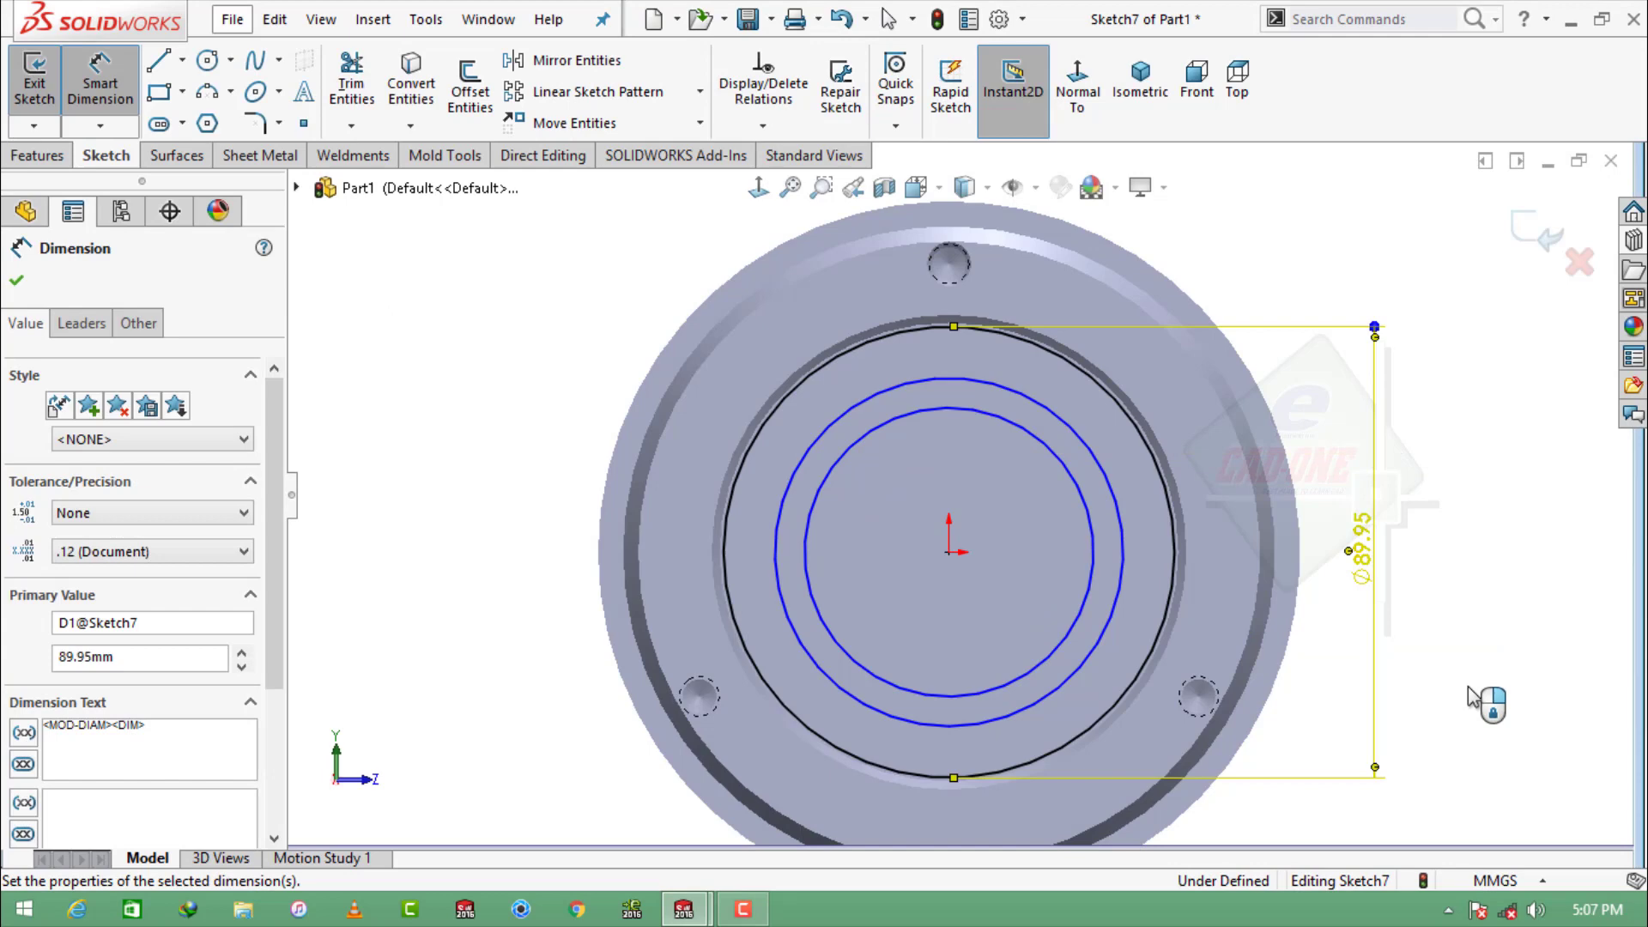
# Dimension the larger of the two undimensioned circles with a diameter of 96 mm.
pyautogui.click(1109, 477)
pyautogui.click(1427, 524)
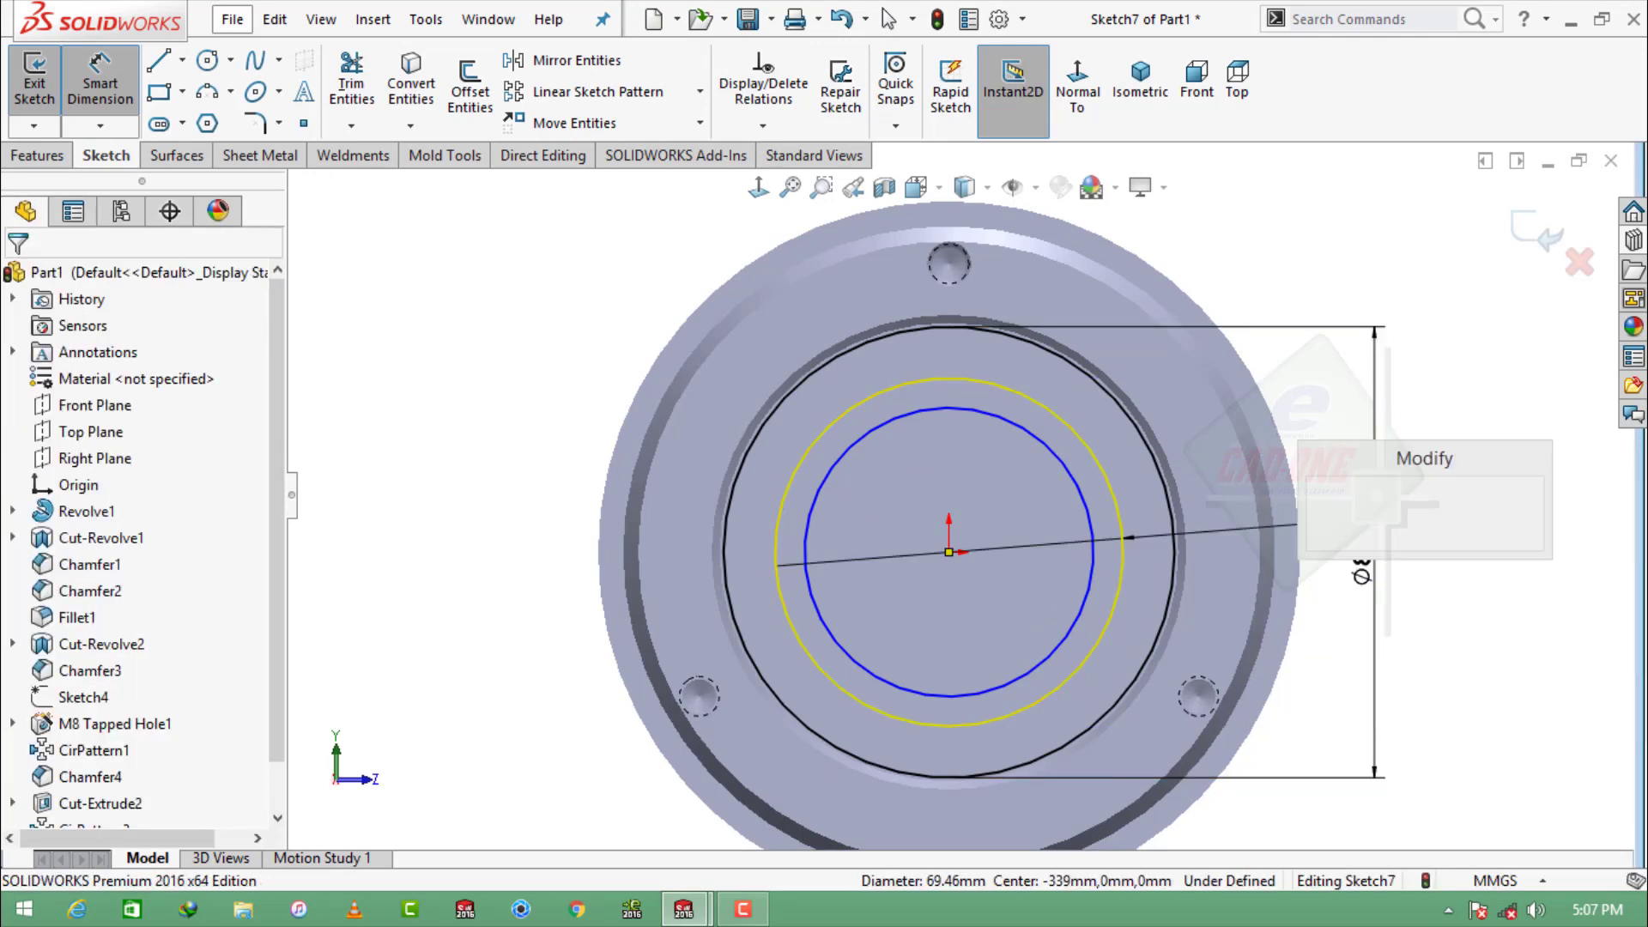
pyautogui.write('96')
pyautogui.press('Return')
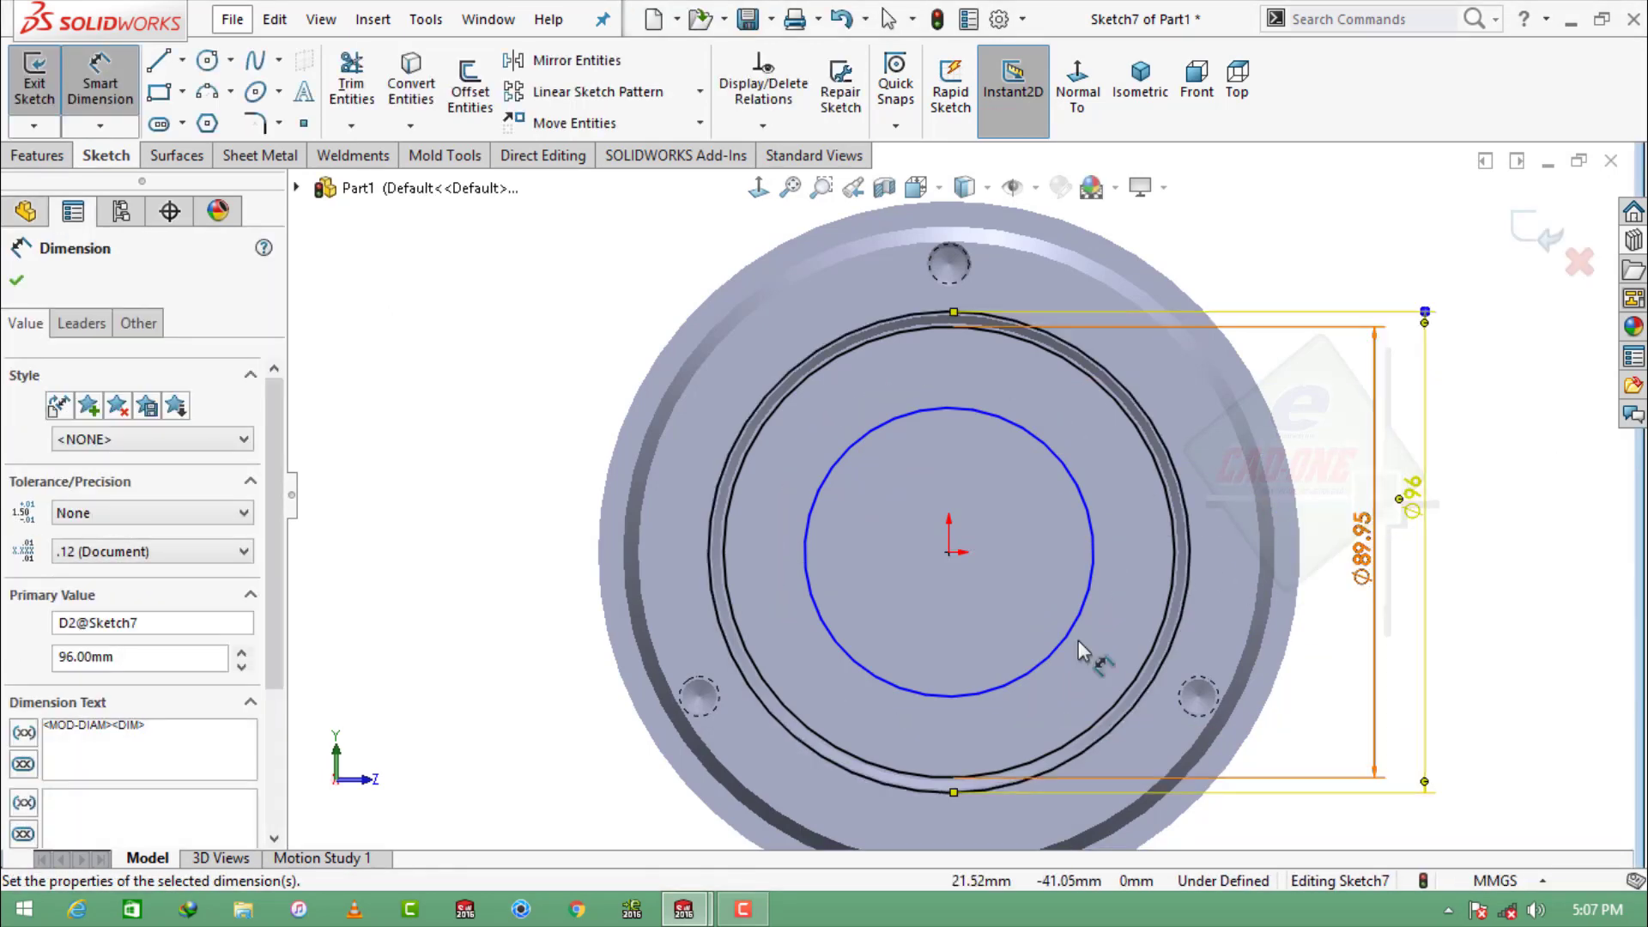
# Dimension the remaining circle with a diameter of 103.50 mm.
pyautogui.click(1090, 524)
pyautogui.click(1460, 534)
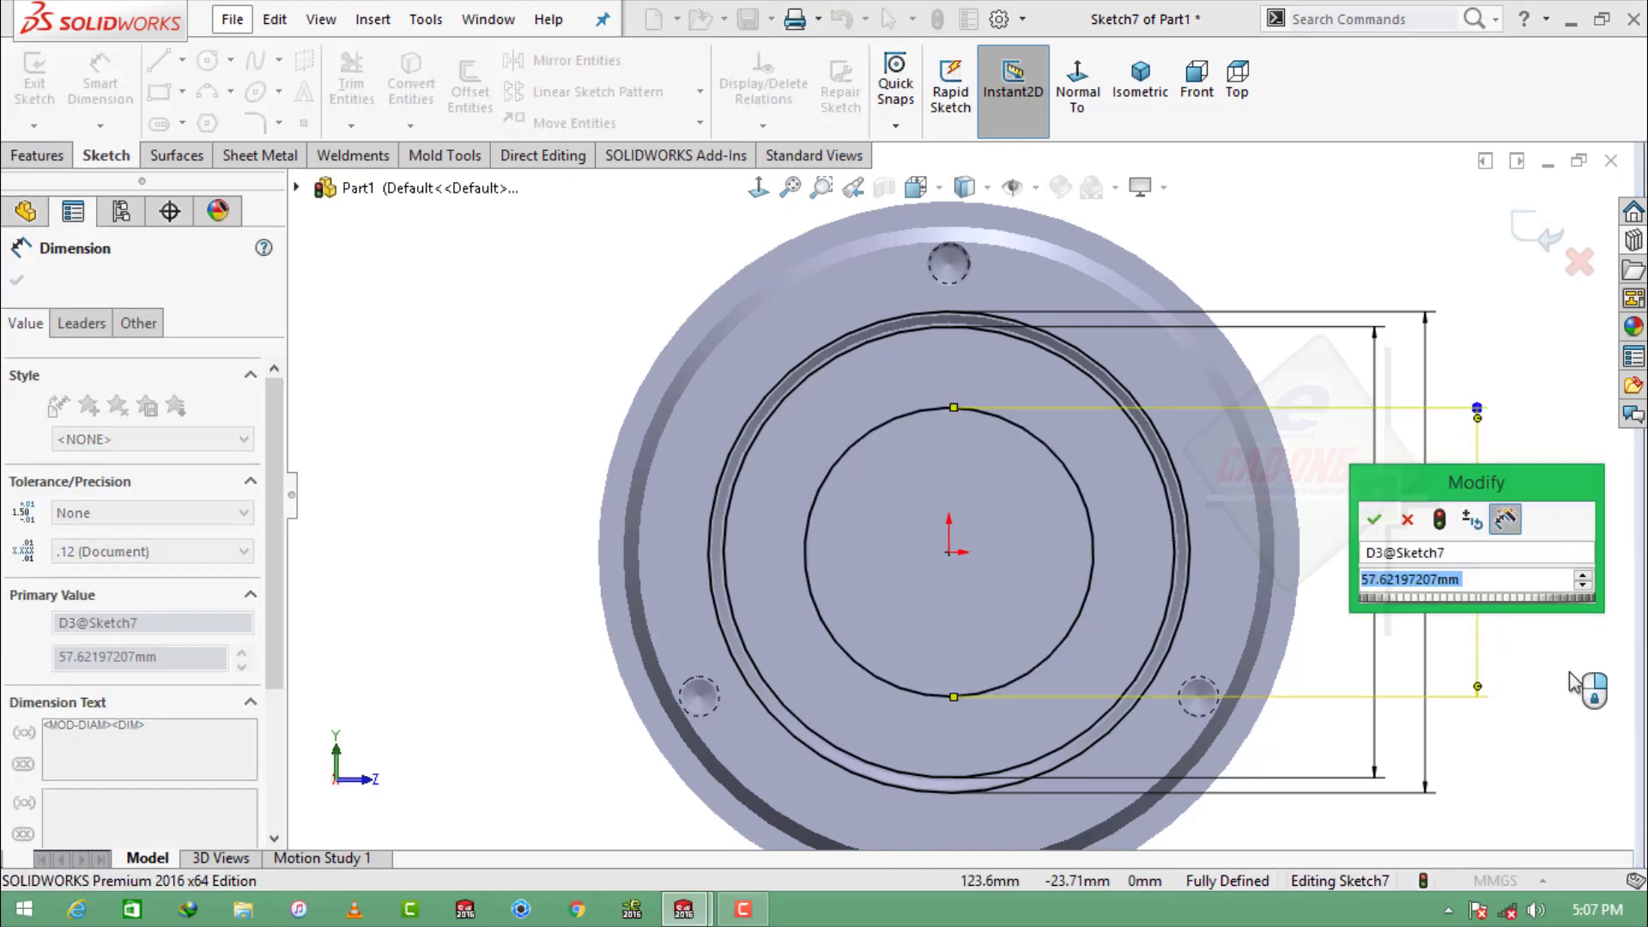
pyautogui.write('10')
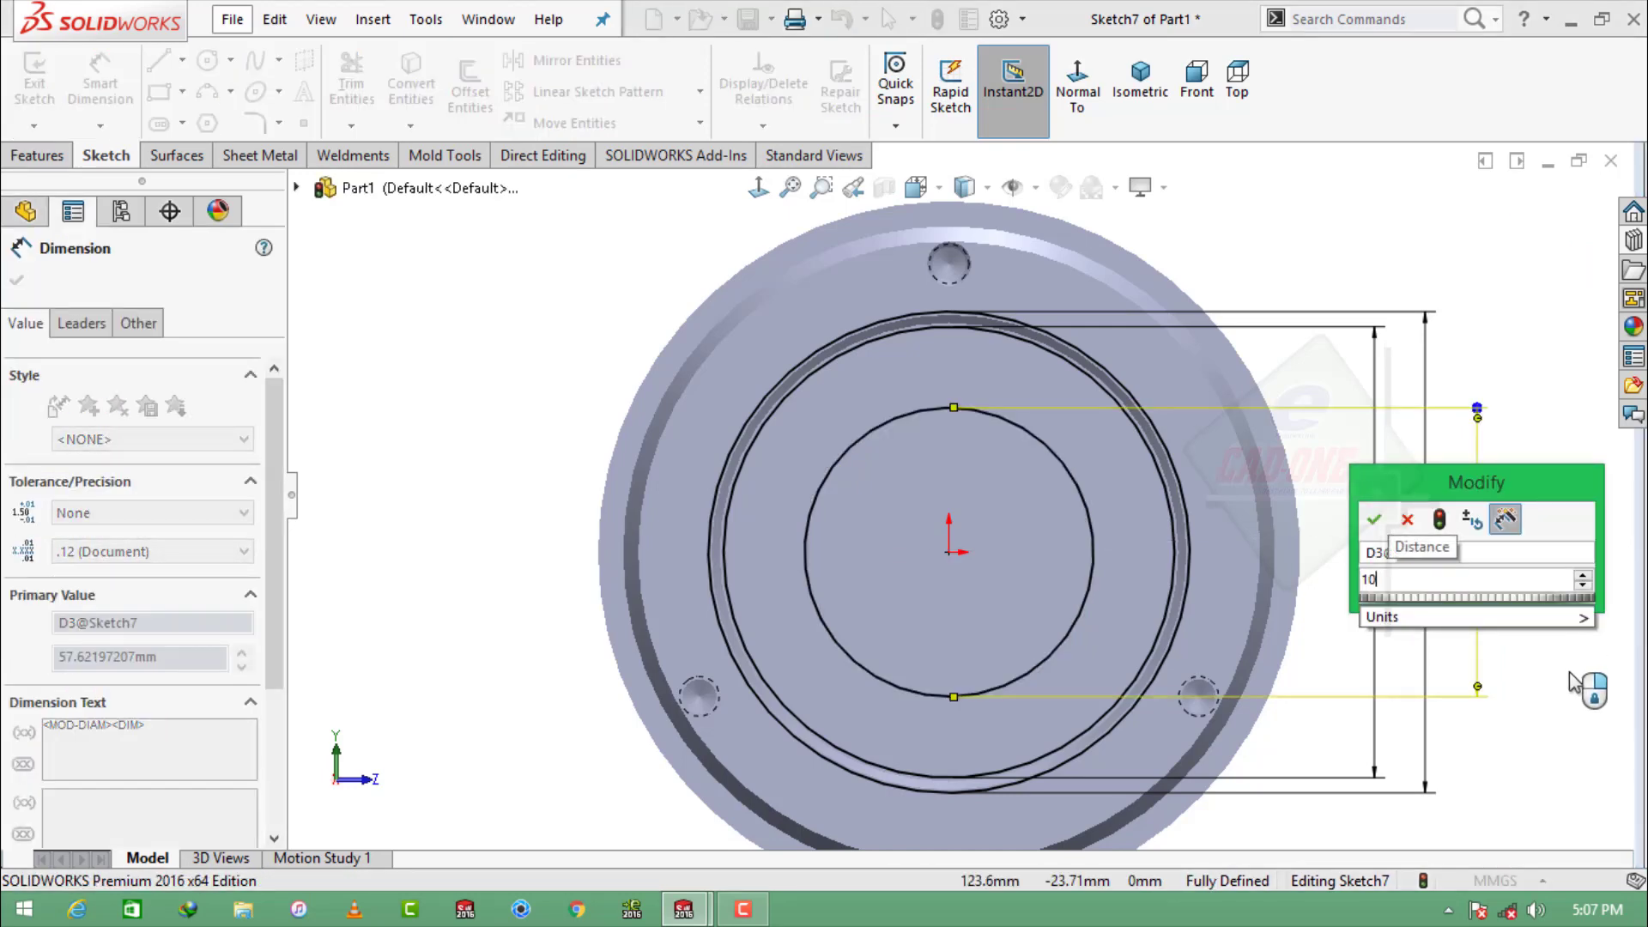
pyautogui.write('.3.50')
pyautogui.press('Return')
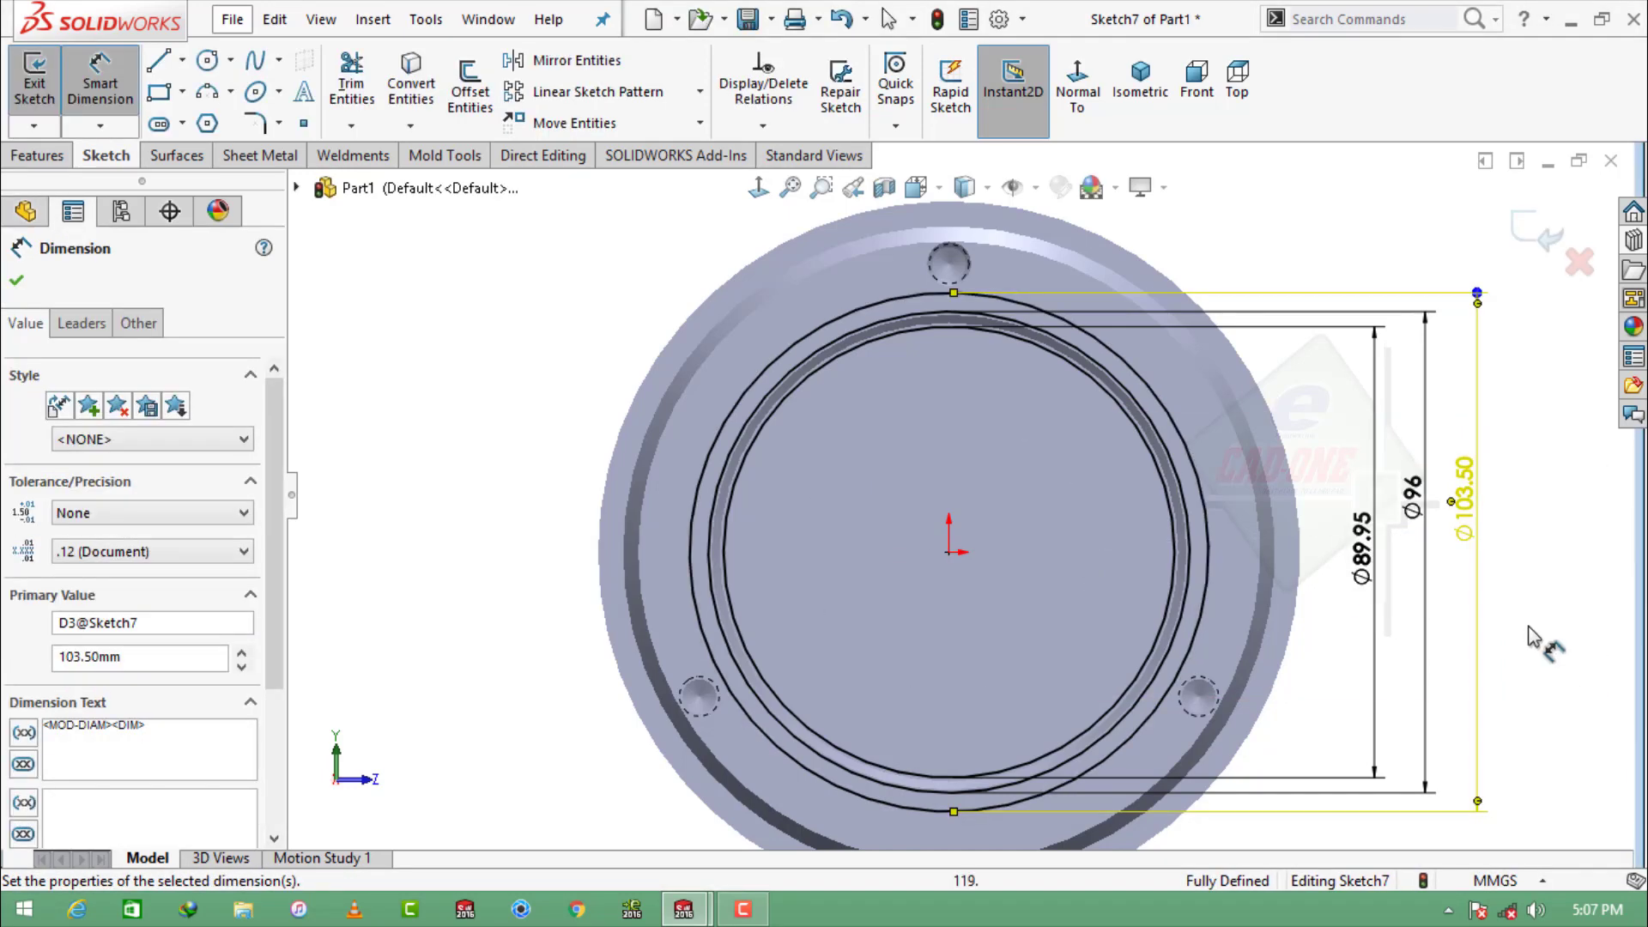
pyautogui.press('Escape')
# Convert all three concentric circles to construction geometry.
pyautogui.scroll(-3, 939, 316)
pyautogui.moveTo(858, 281); pyautogui.dragTo(745, 465)
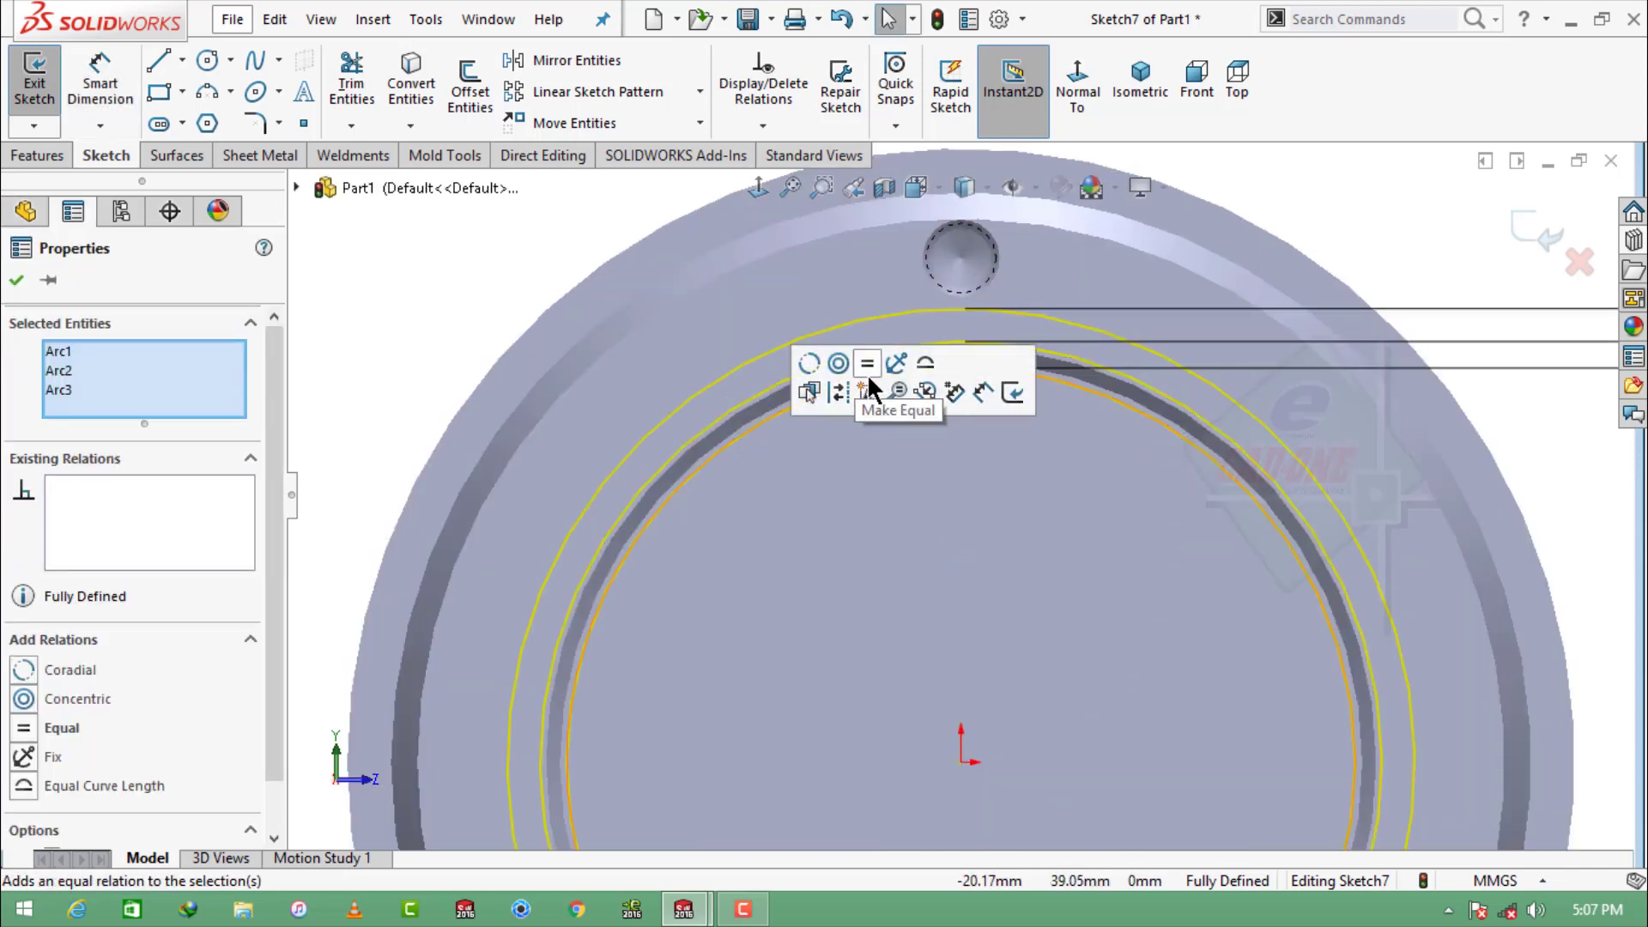
pyautogui.click(839, 393)
# Draw a vertical centerline from the centre of the upper tapped hole to the origin.
pyautogui.scroll(-3, 1064, 285)
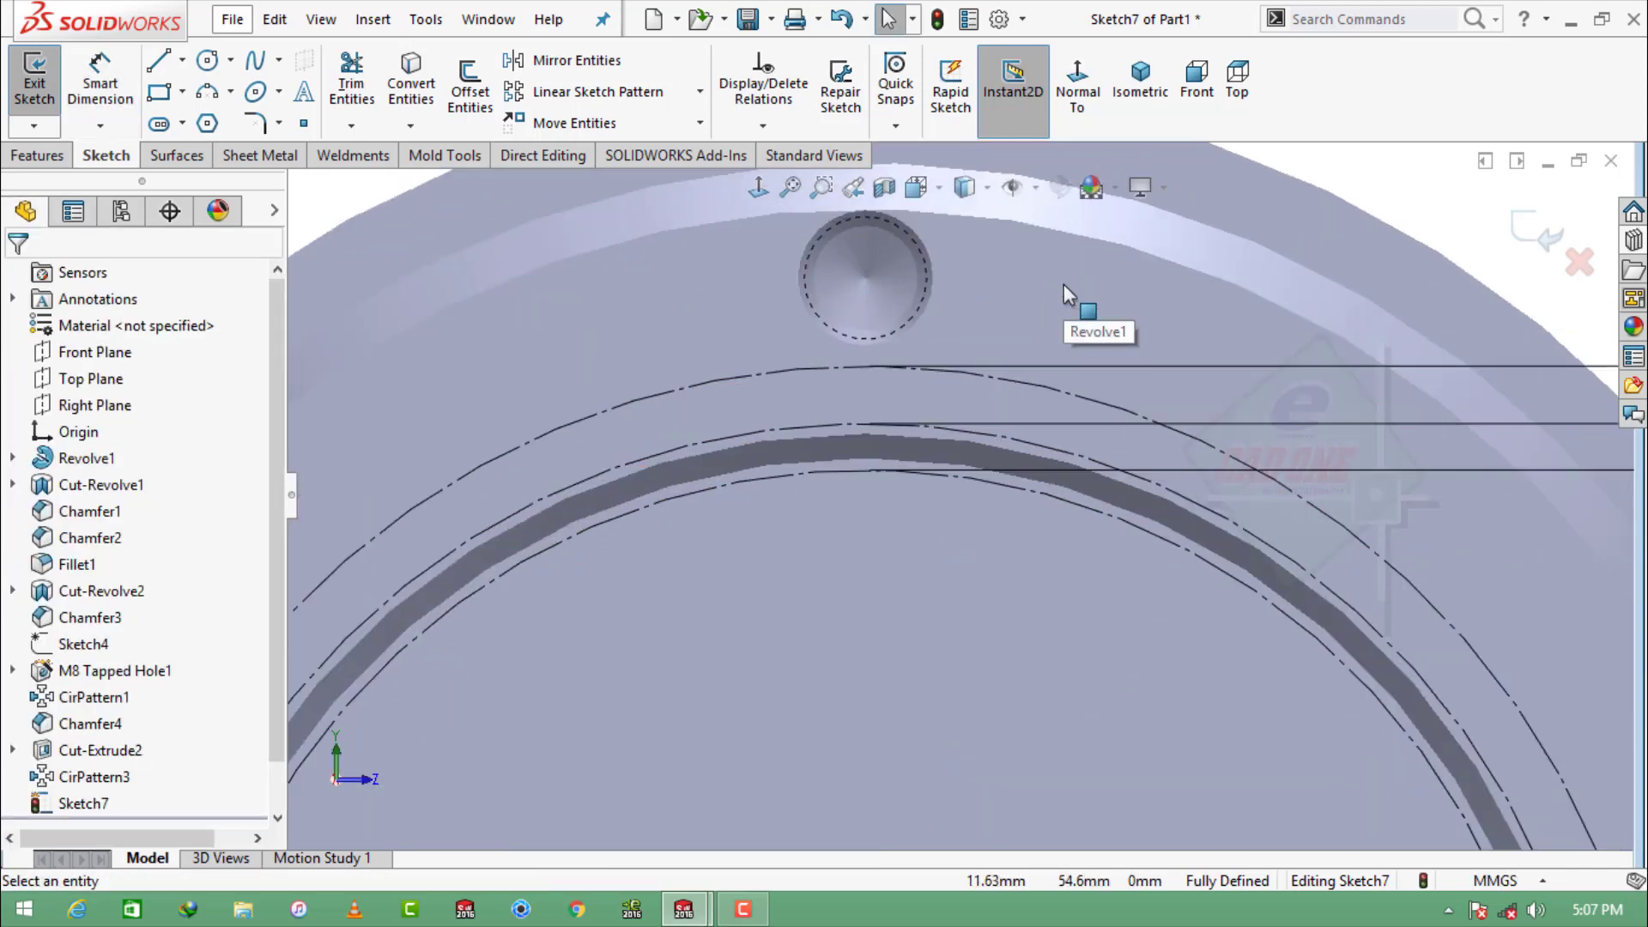
pyautogui.click(182, 60)
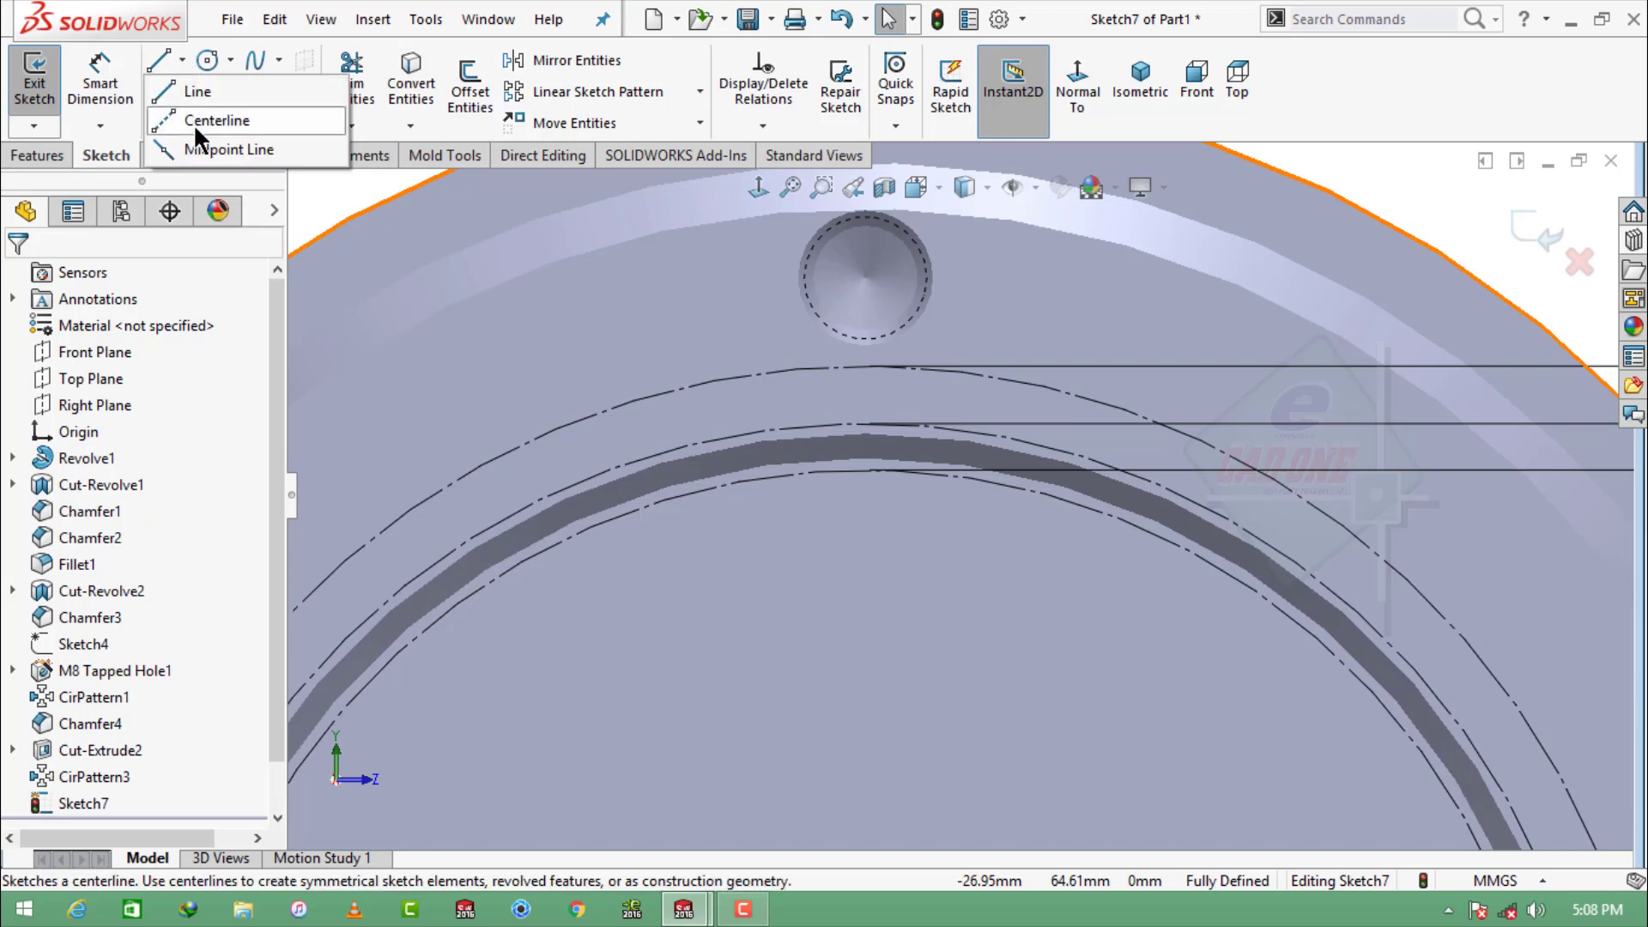
pyautogui.click(193, 123)
pyautogui.click(864, 277)
pyautogui.scroll(3, 893, 412)
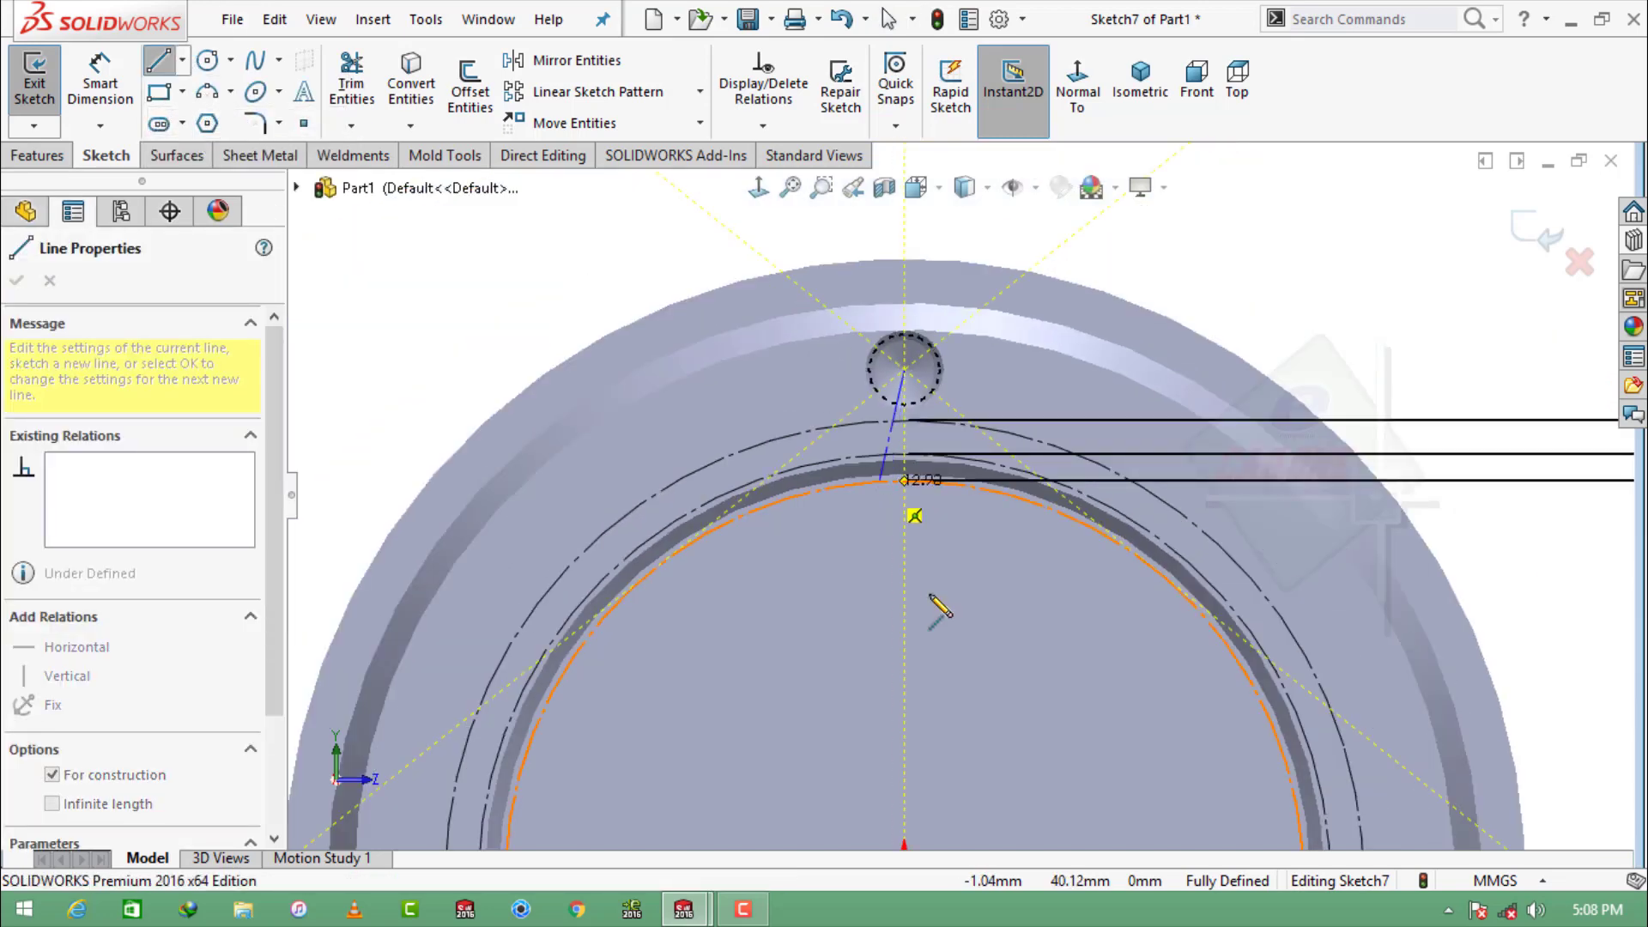
pyautogui.click(913, 814)
pyautogui.press('Escape')
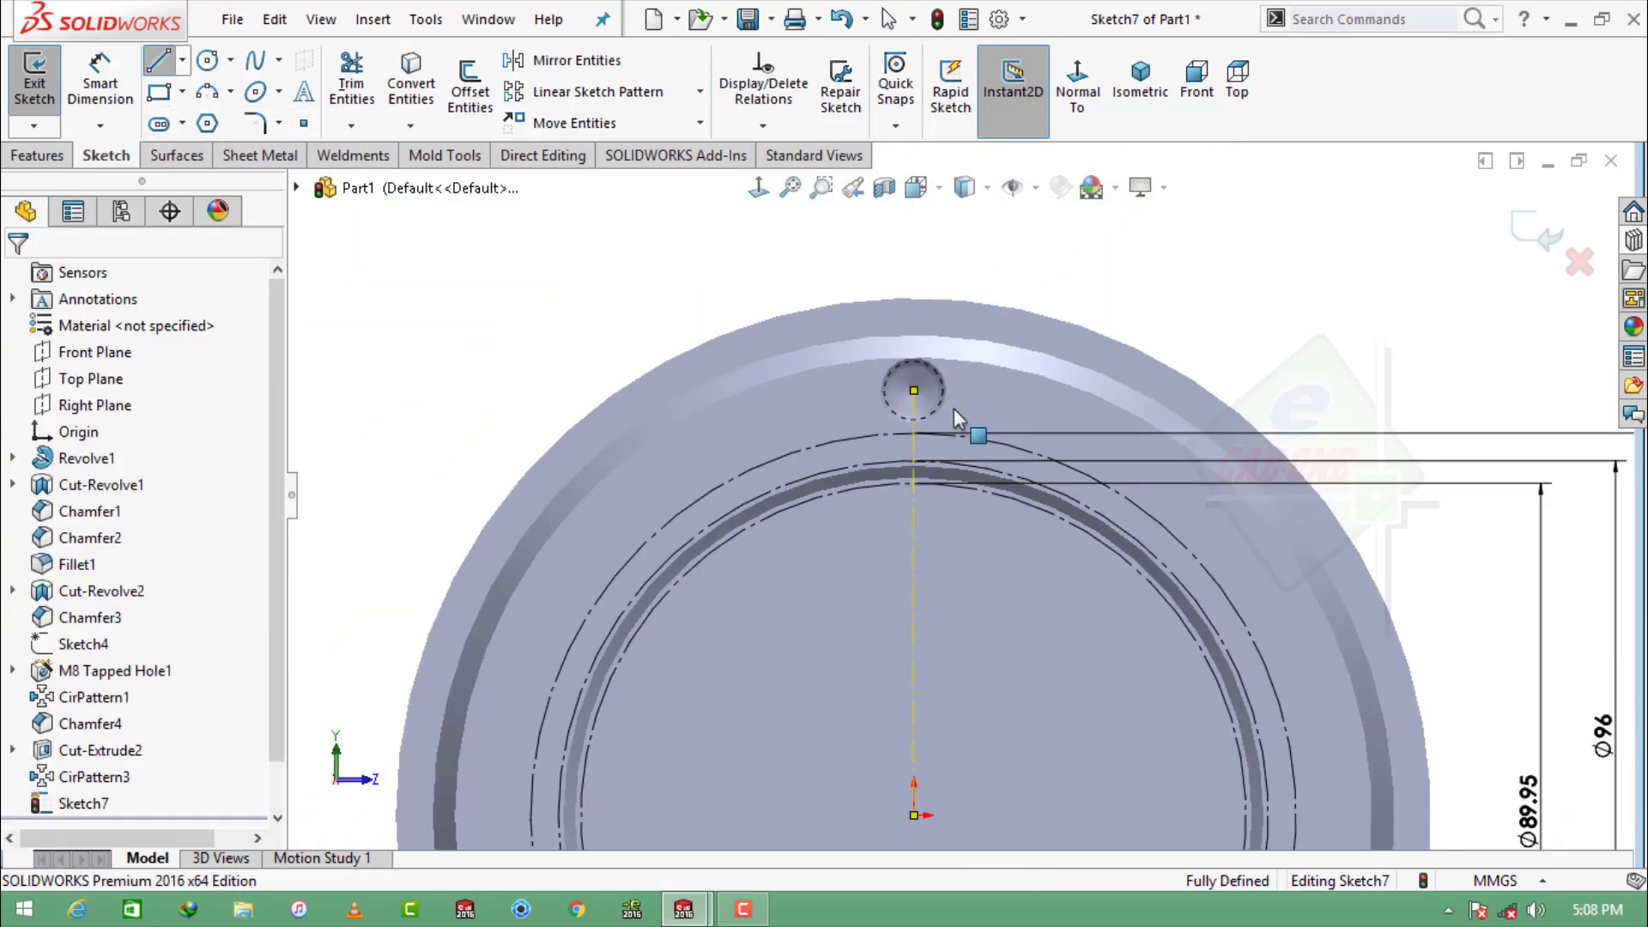
# Sketch a three-point arc right of the centerline, from the innermost construction circle to the outermost one.
pyautogui.scroll(-4, 884, 434)
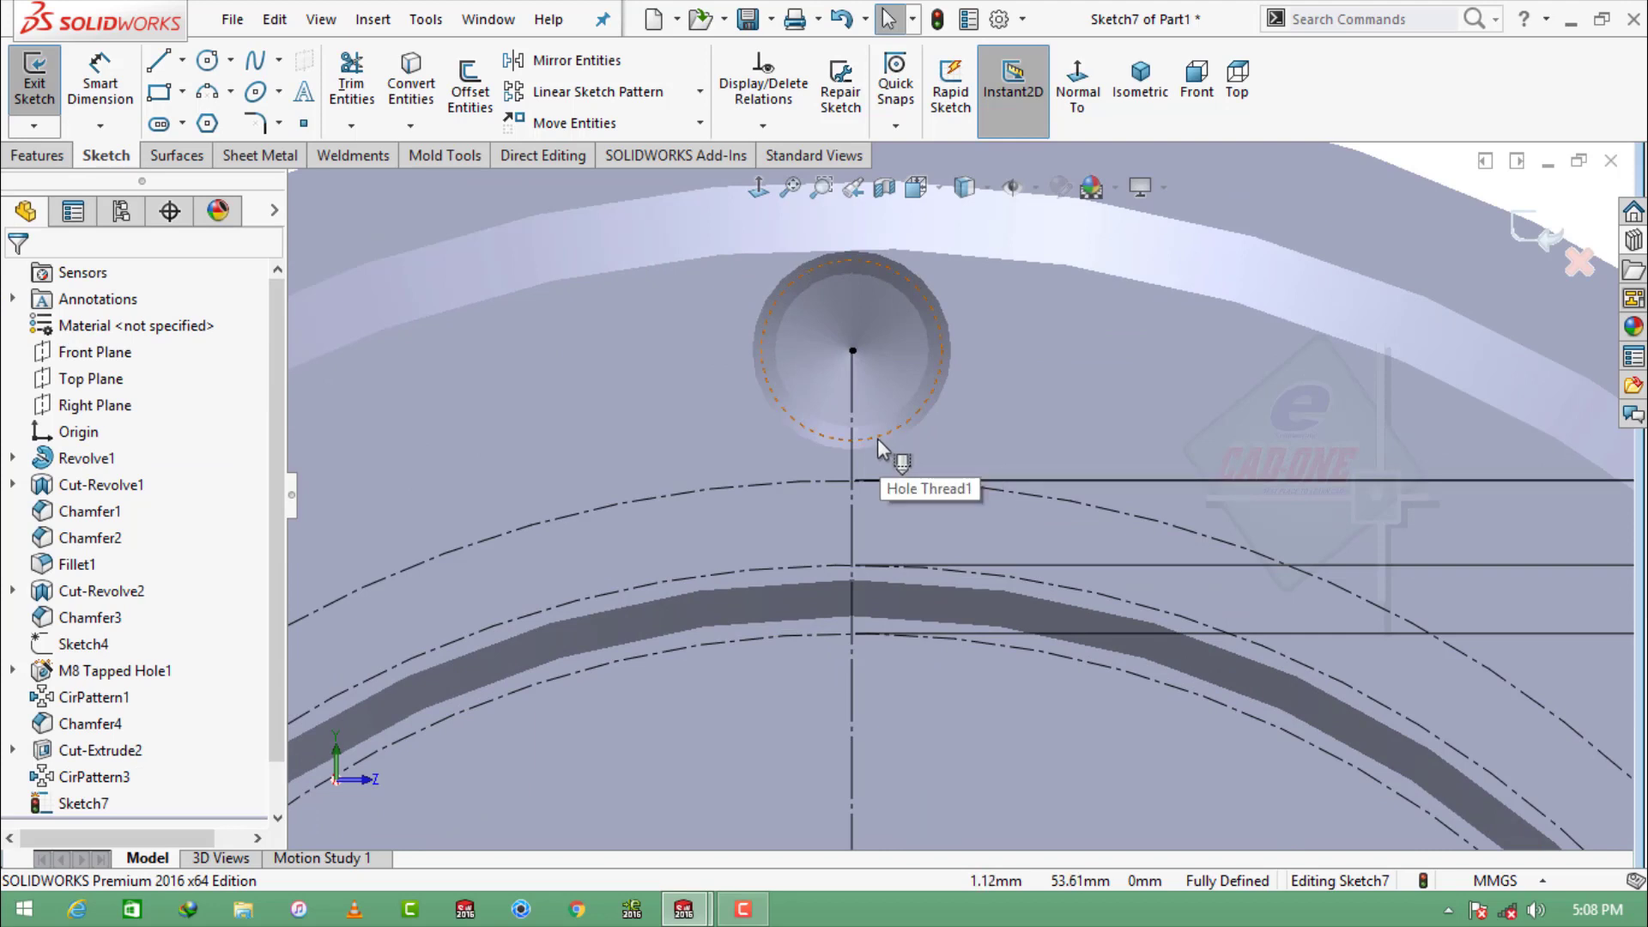
pyautogui.click(207, 91)
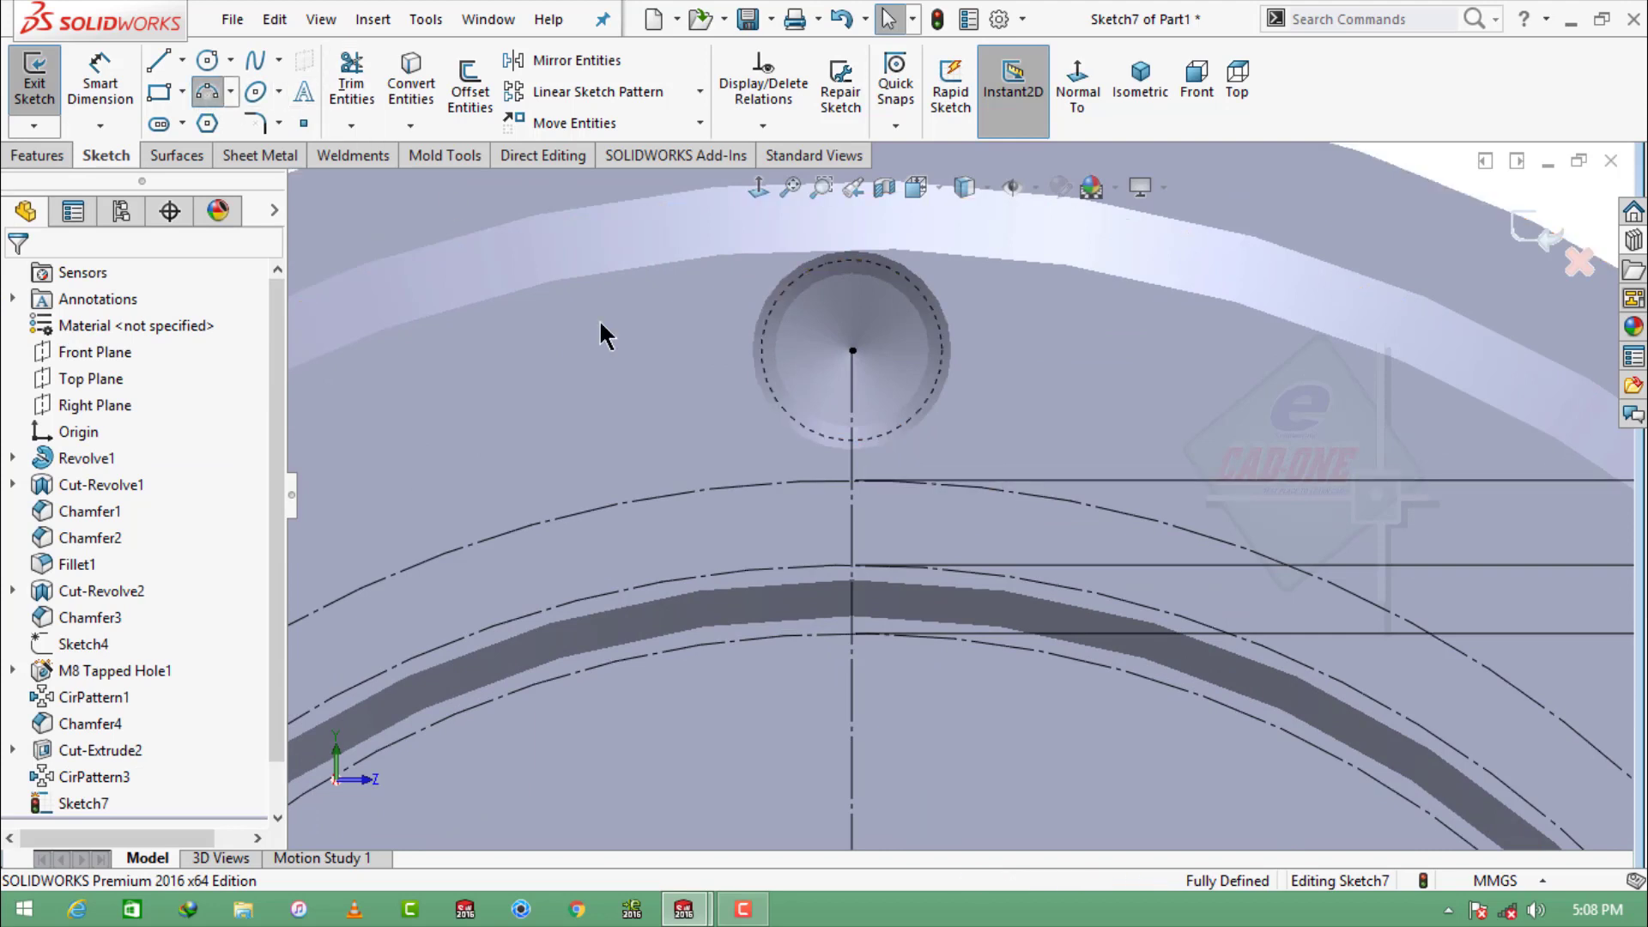
pyautogui.click(996, 646)
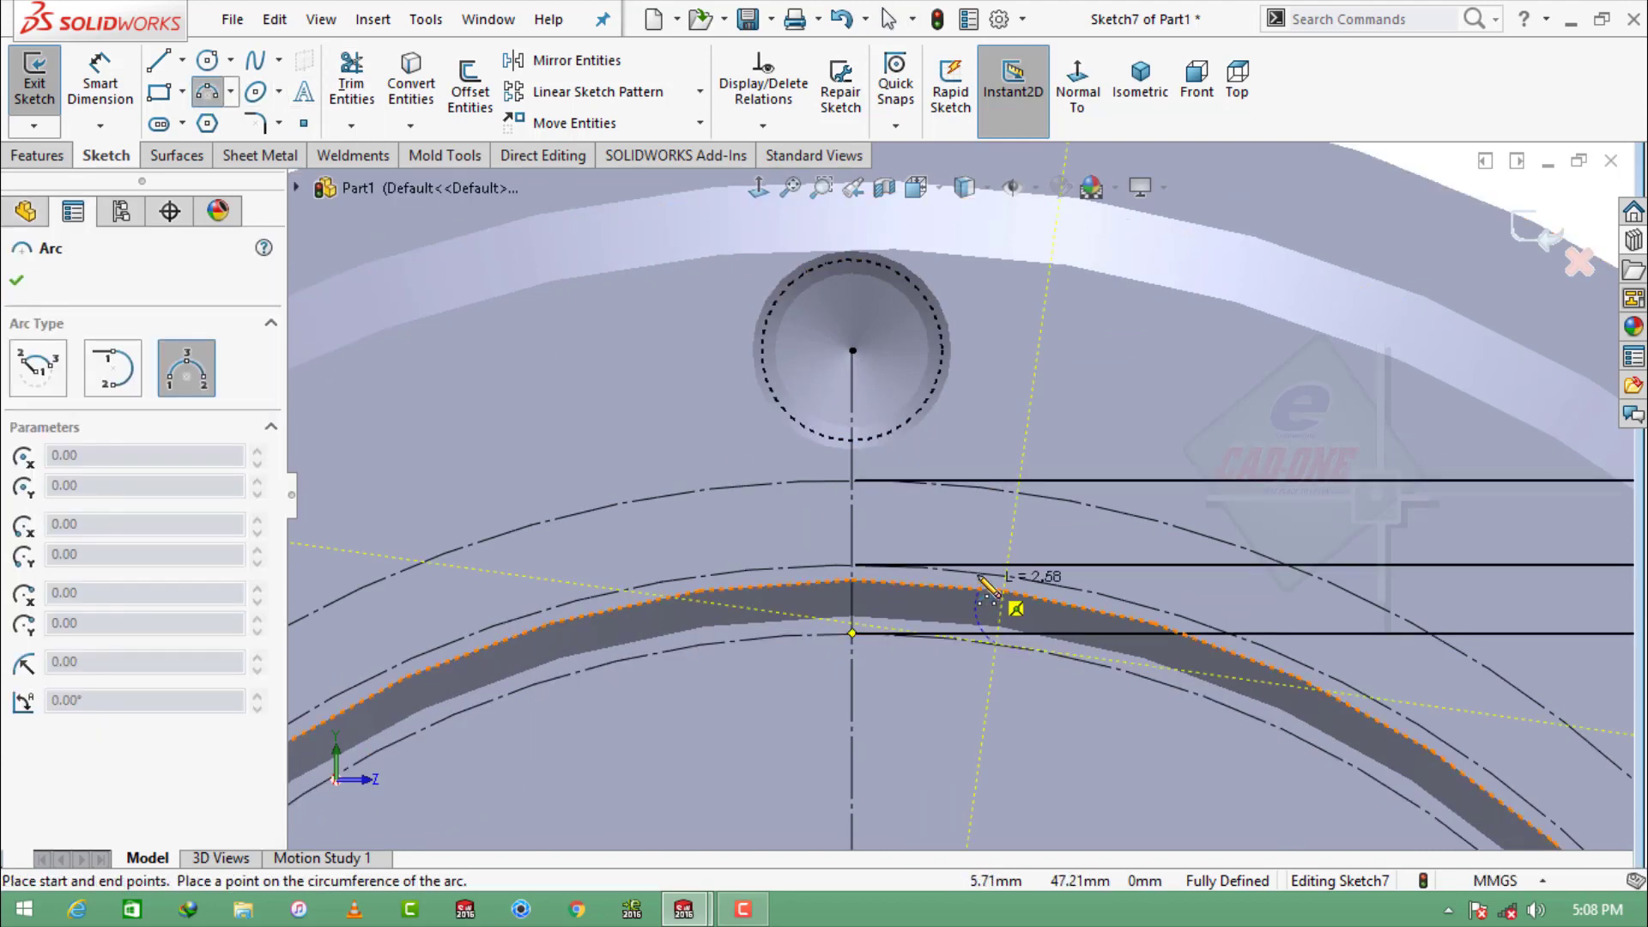
pyautogui.click(918, 482)
pyautogui.click(973, 579)
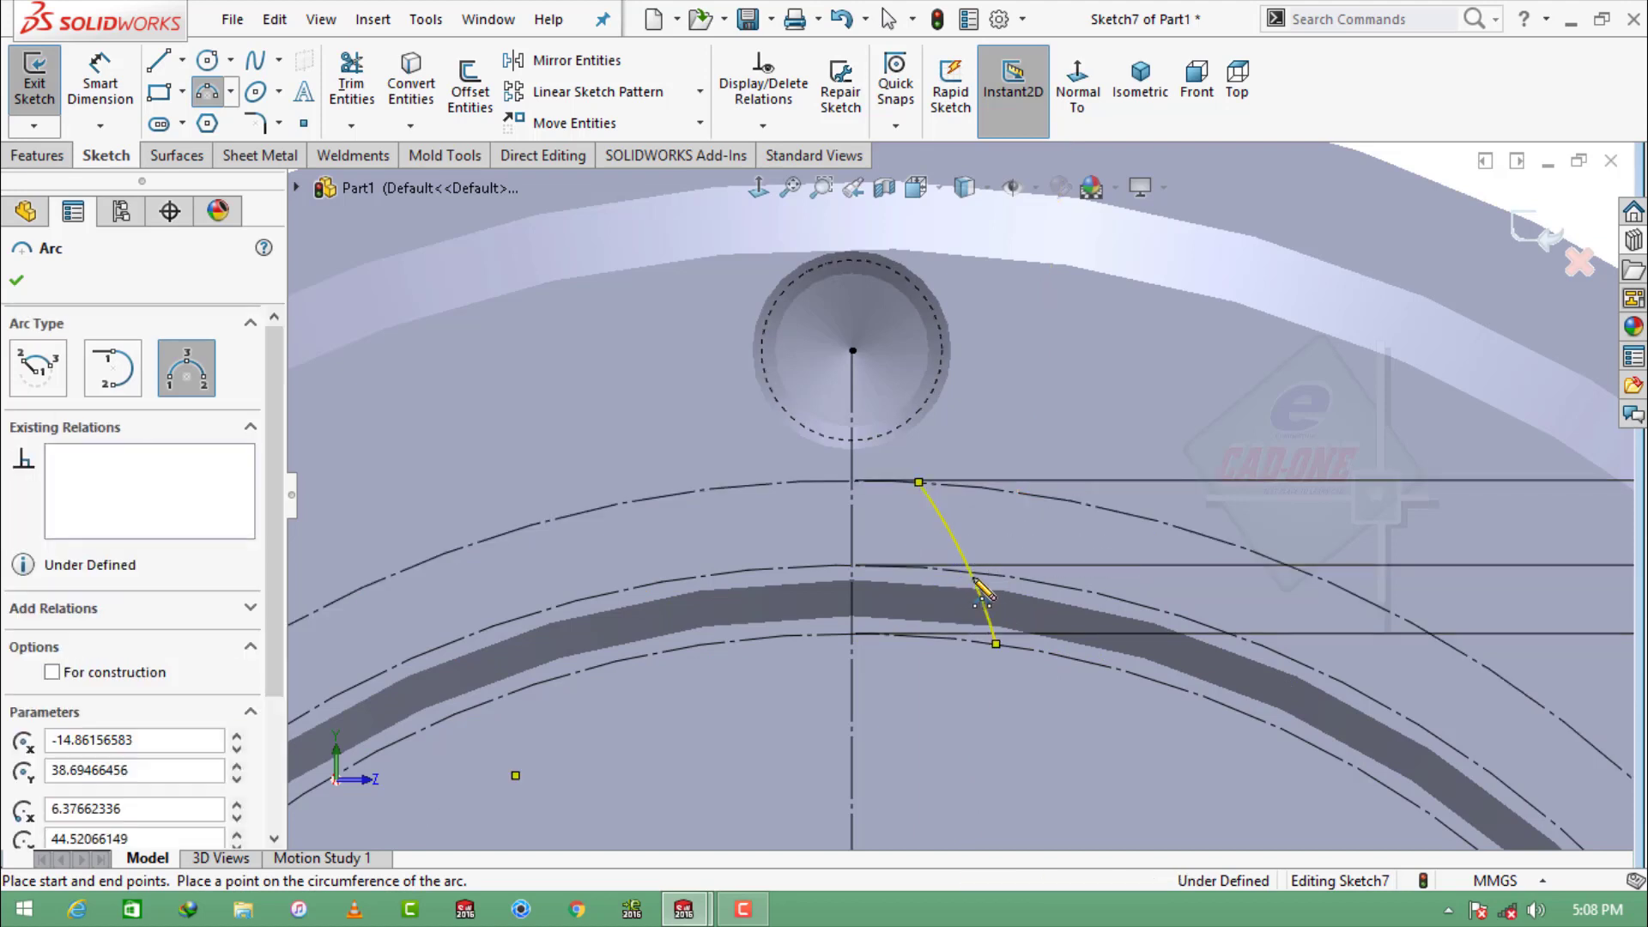
# Dimension the arc's lower endpoint horizontally from the centerline at 3.65 mm.
pyautogui.click(103, 91)
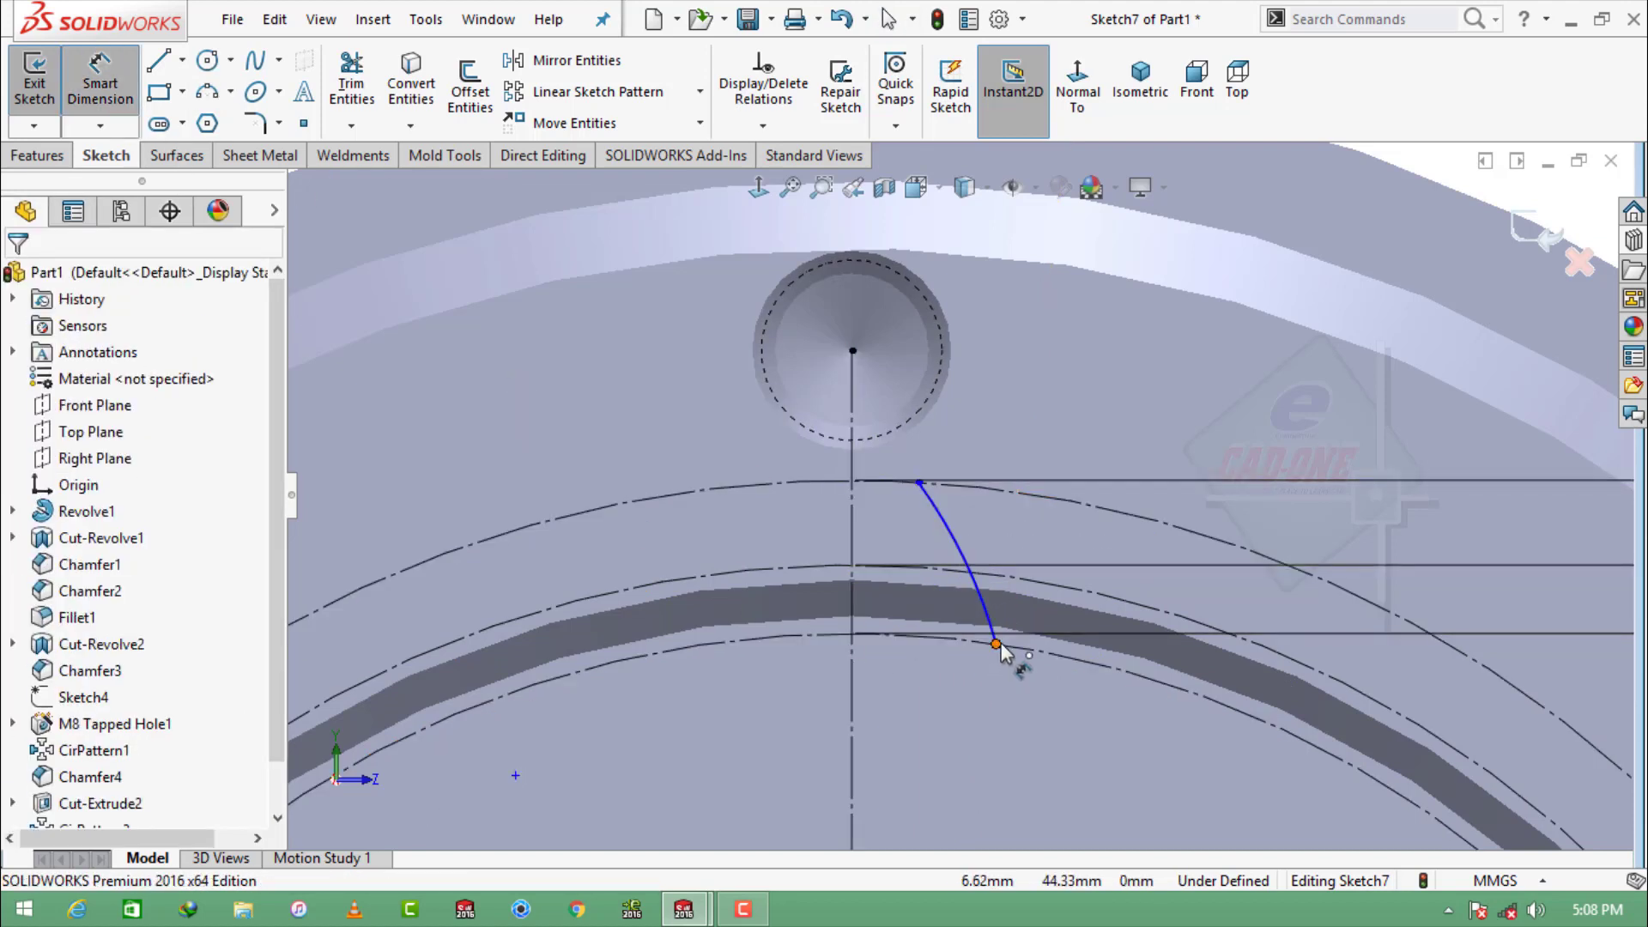
pyautogui.click(996, 644)
pyautogui.click(853, 350)
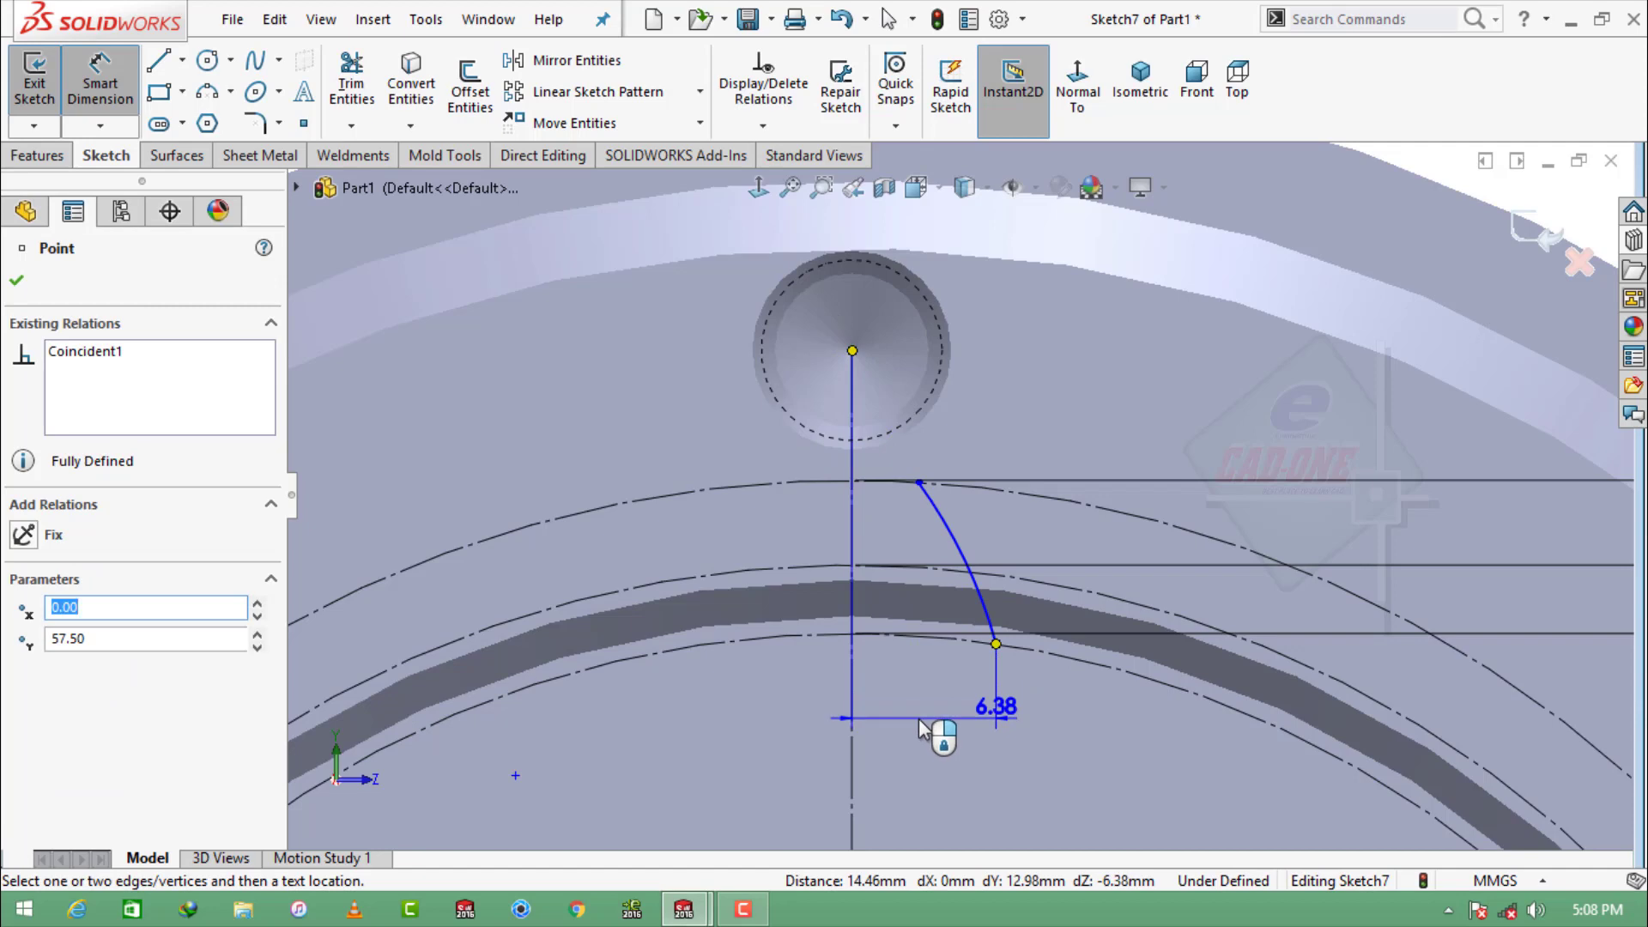
pyautogui.click(922, 728)
pyautogui.write('3.65')
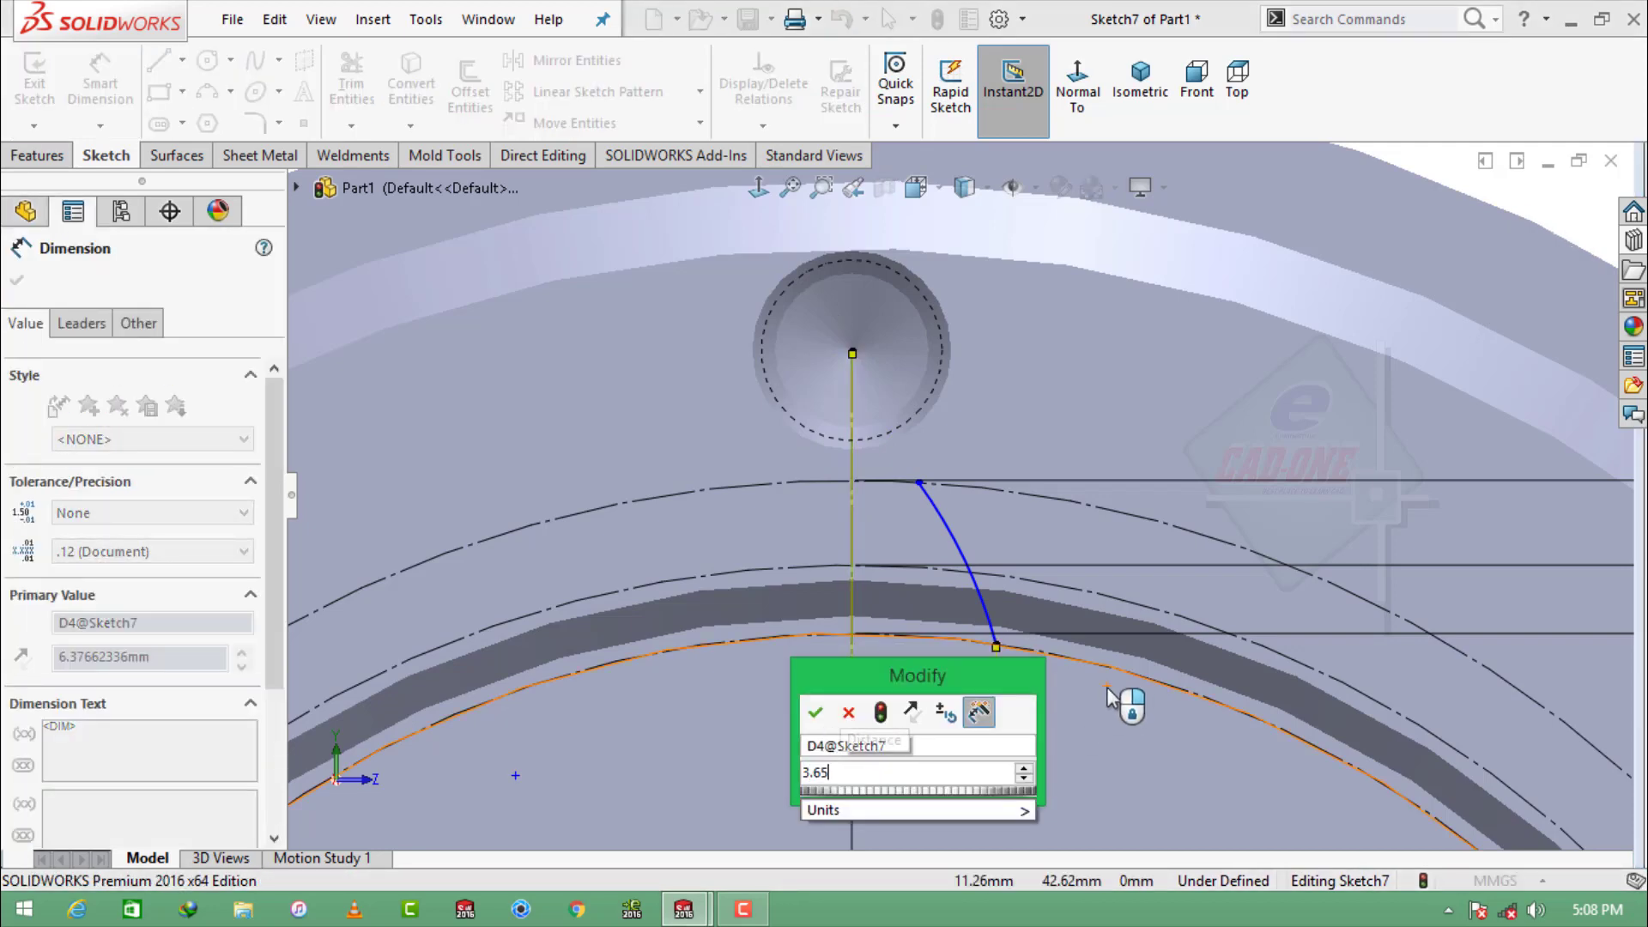
pyautogui.press('Return')
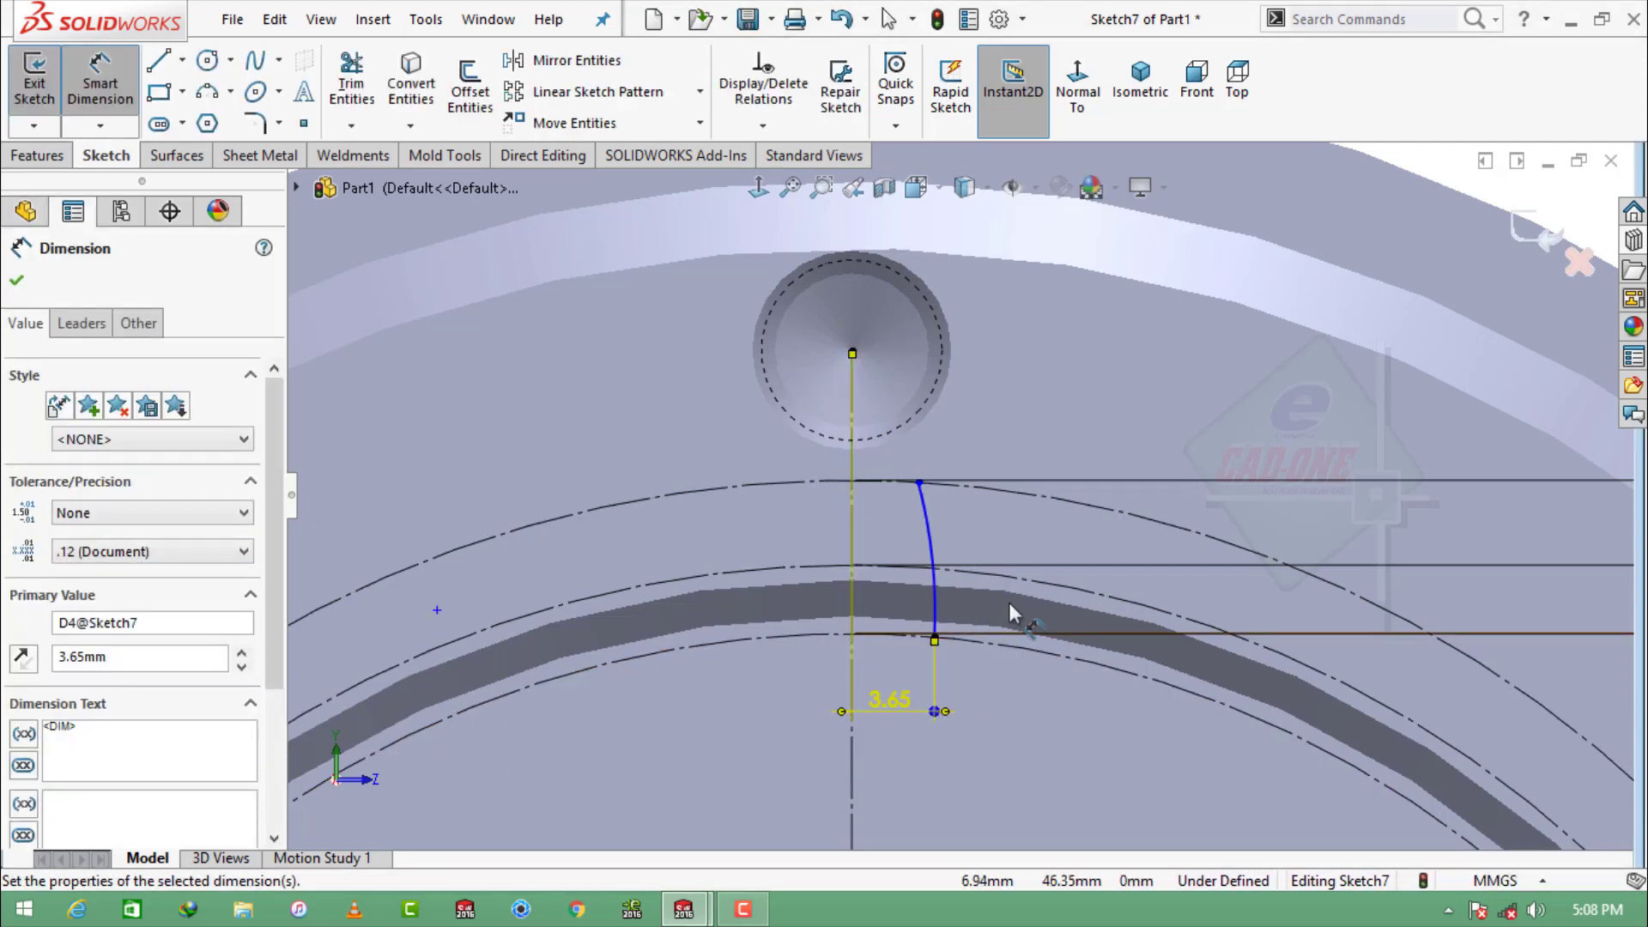
# Place a sketch point where the arc crosses the middle construction circle.
pyautogui.click(305, 125)
pyautogui.scroll(-5, 933, 569)
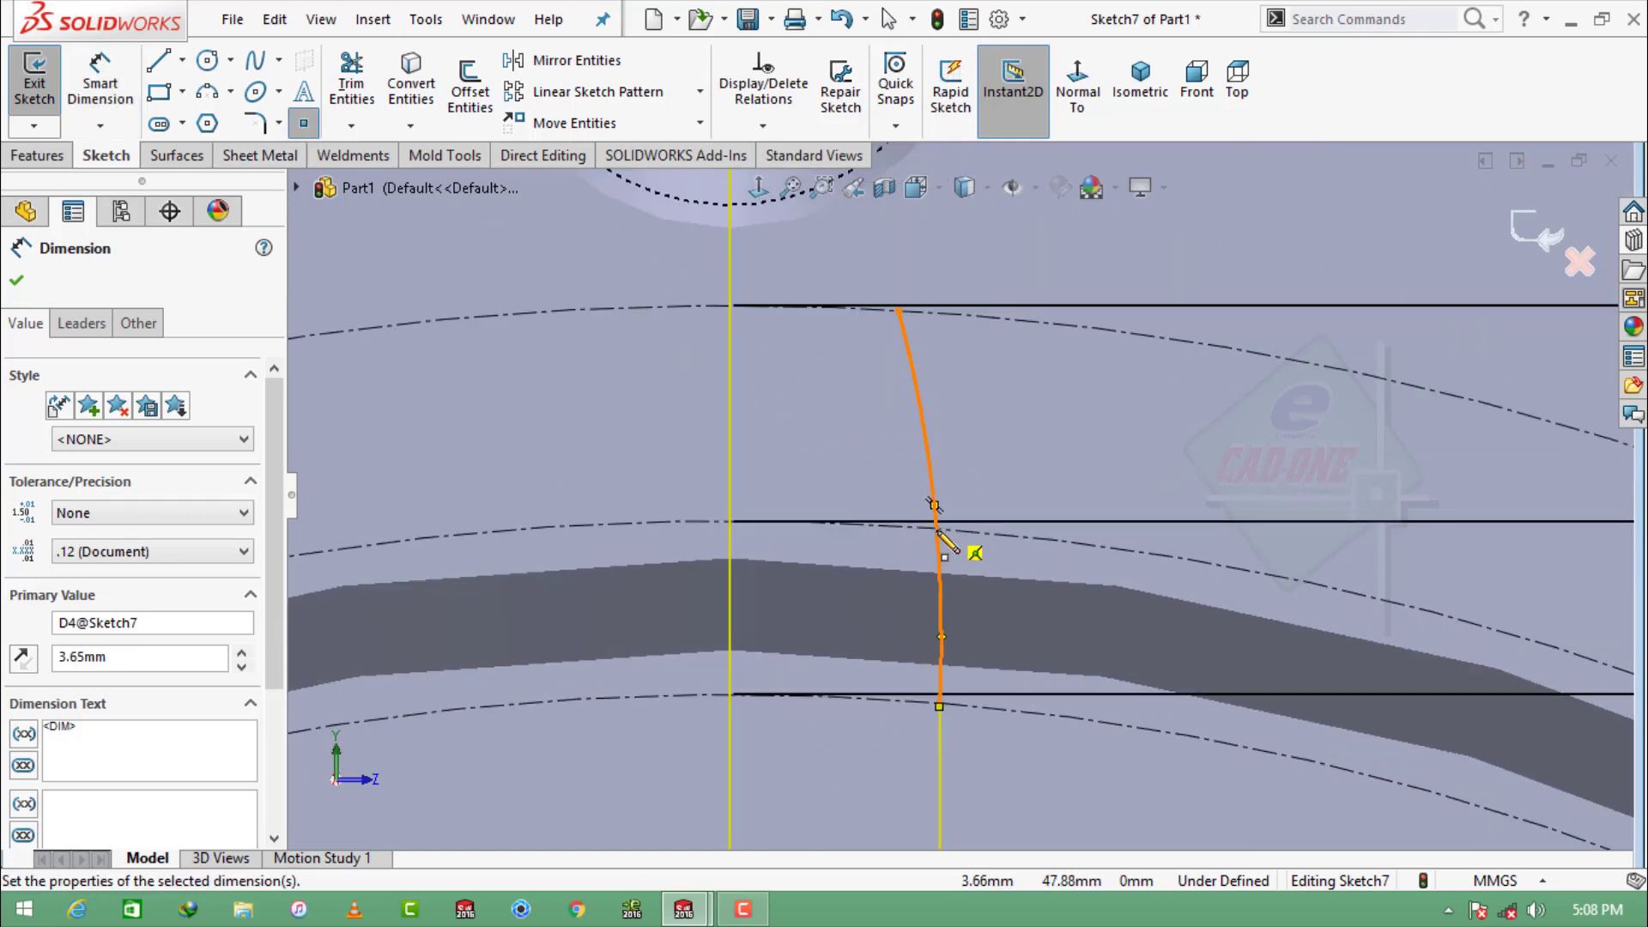
pyautogui.click(933, 569)
pyautogui.press('Escape')
# Dimension the point on the middle circle horizontally from the centerline at 2.62 mm.
pyautogui.click(96, 118)
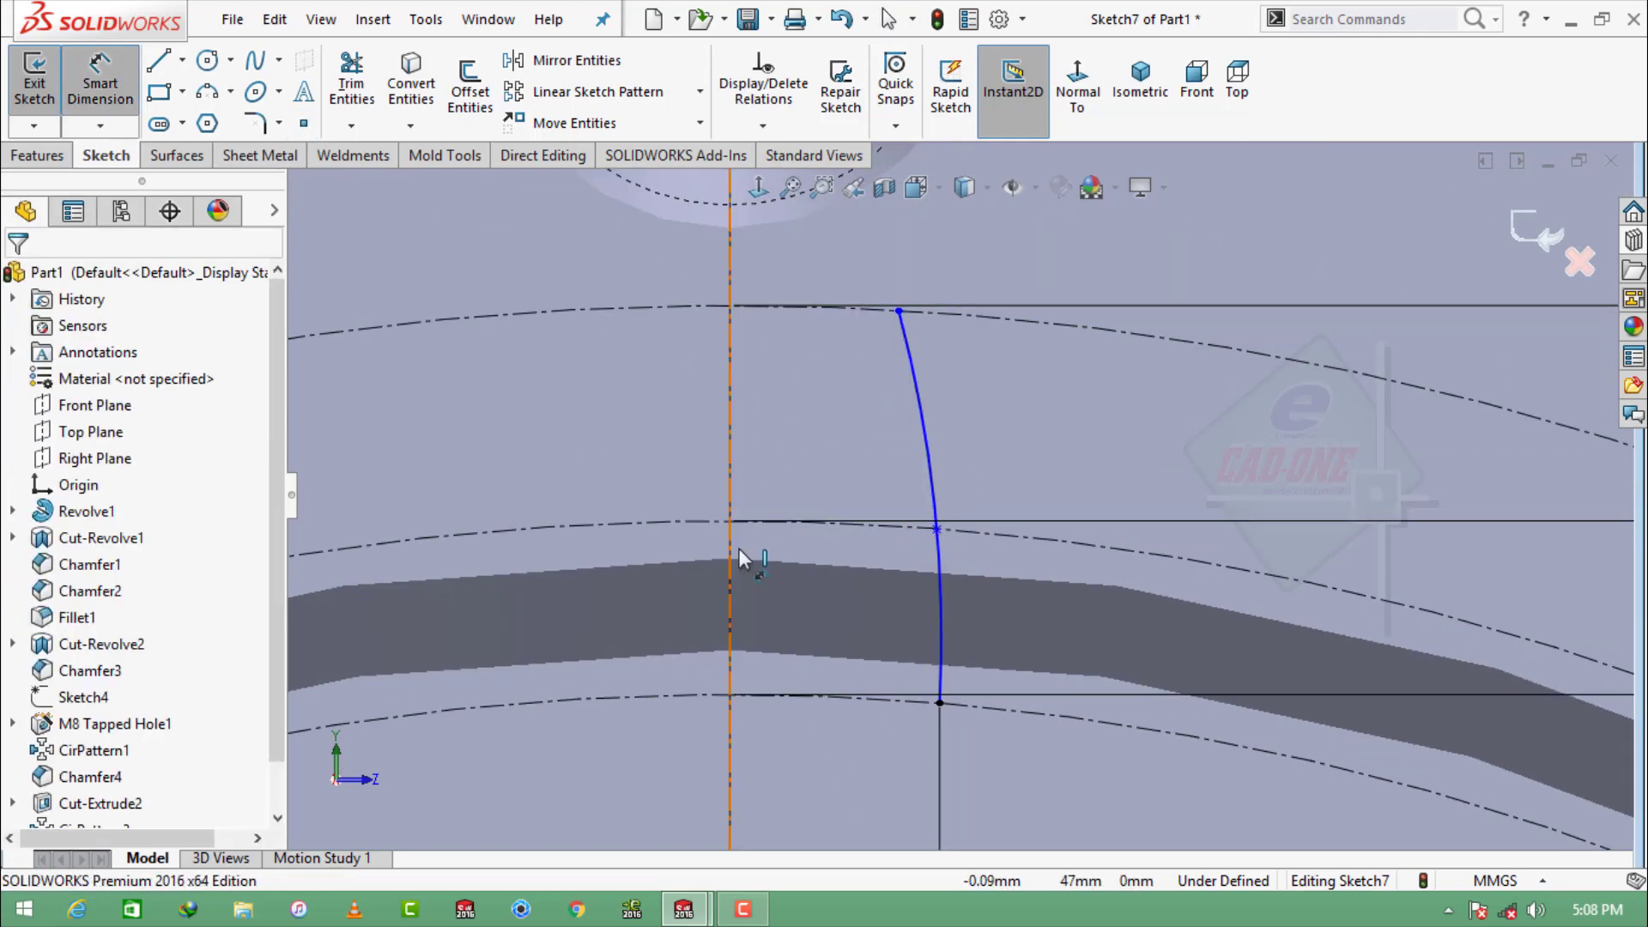
pyautogui.click(939, 531)
pyautogui.scroll(3, 927, 480)
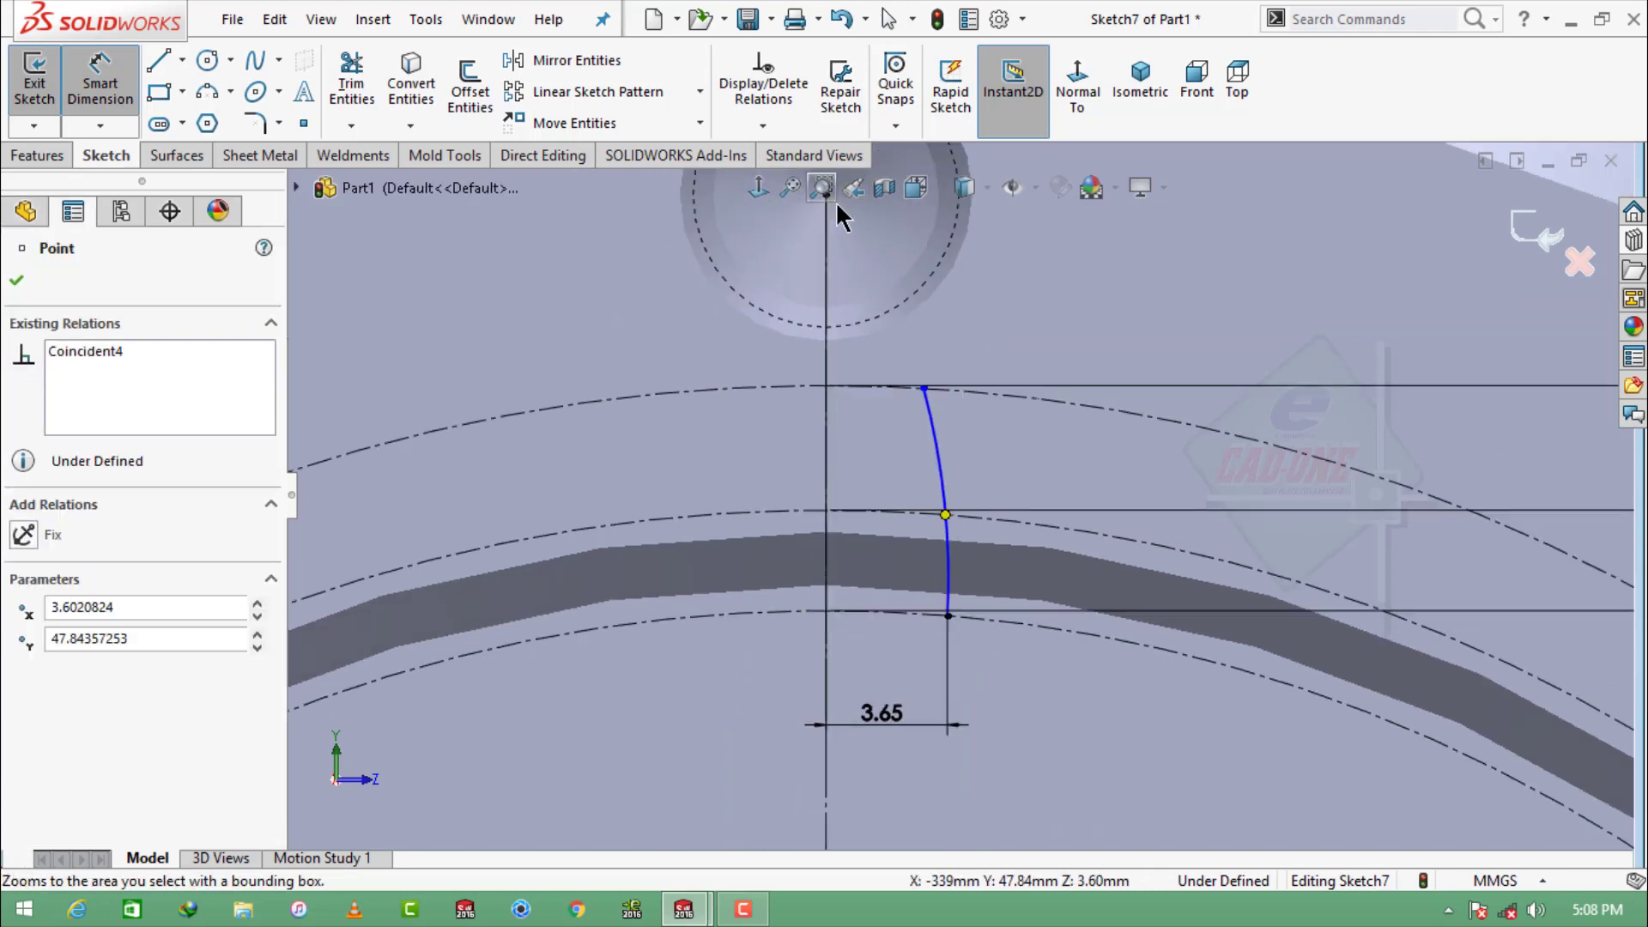
pyautogui.click(866, 286)
pyautogui.click(985, 756)
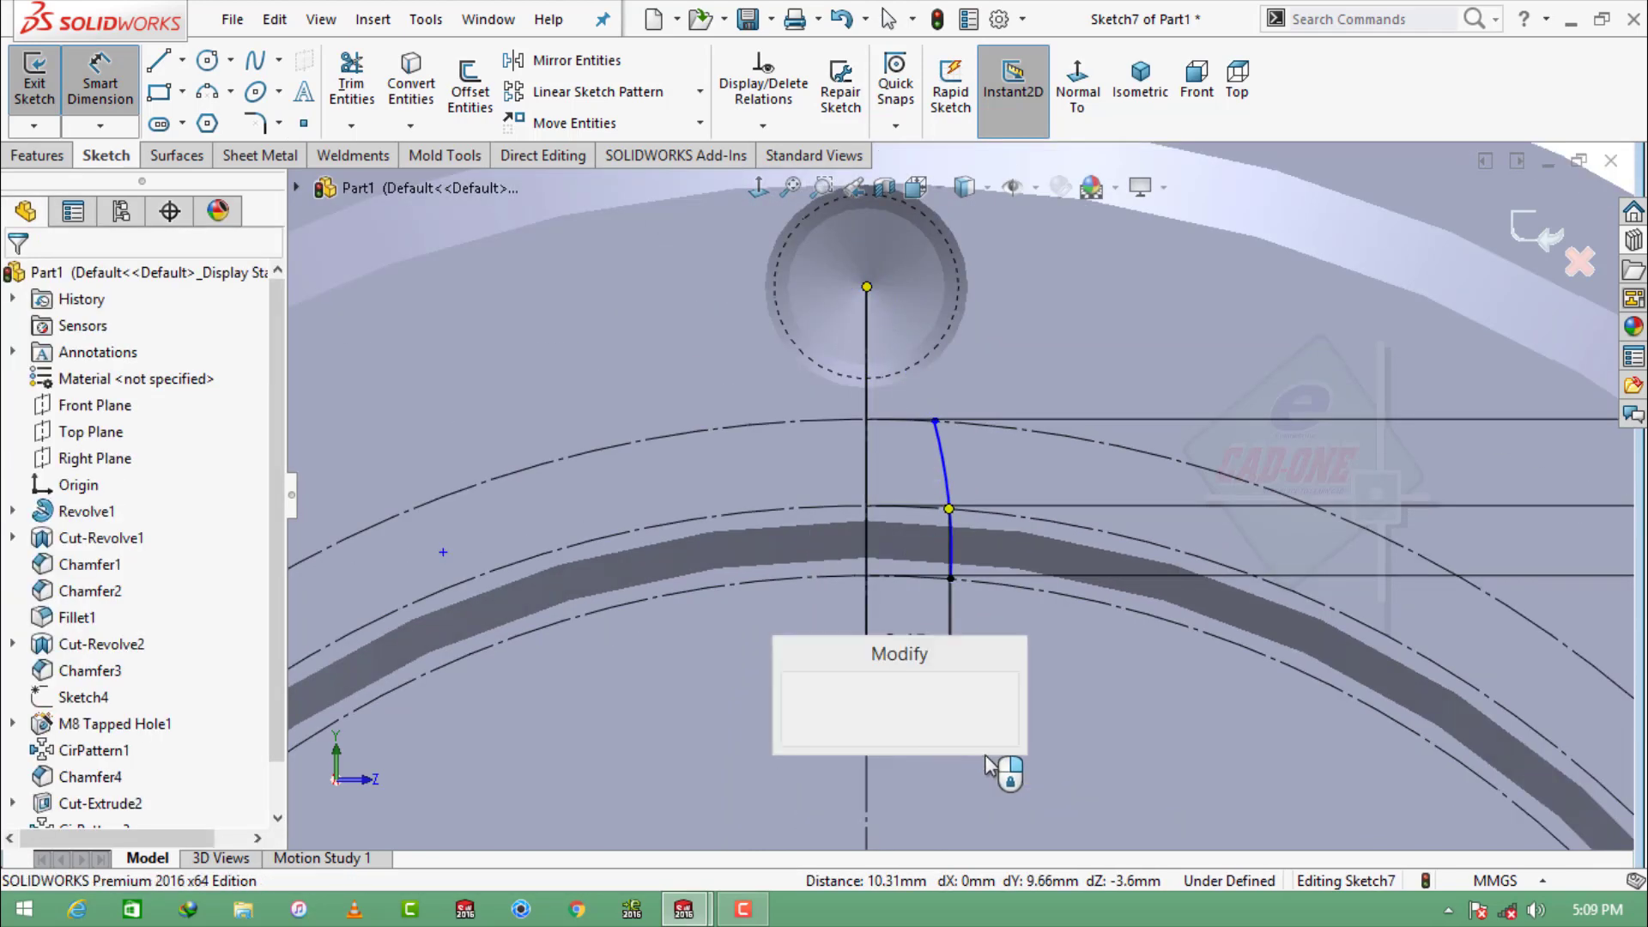
pyautogui.write('2.62')
pyautogui.press('Return')
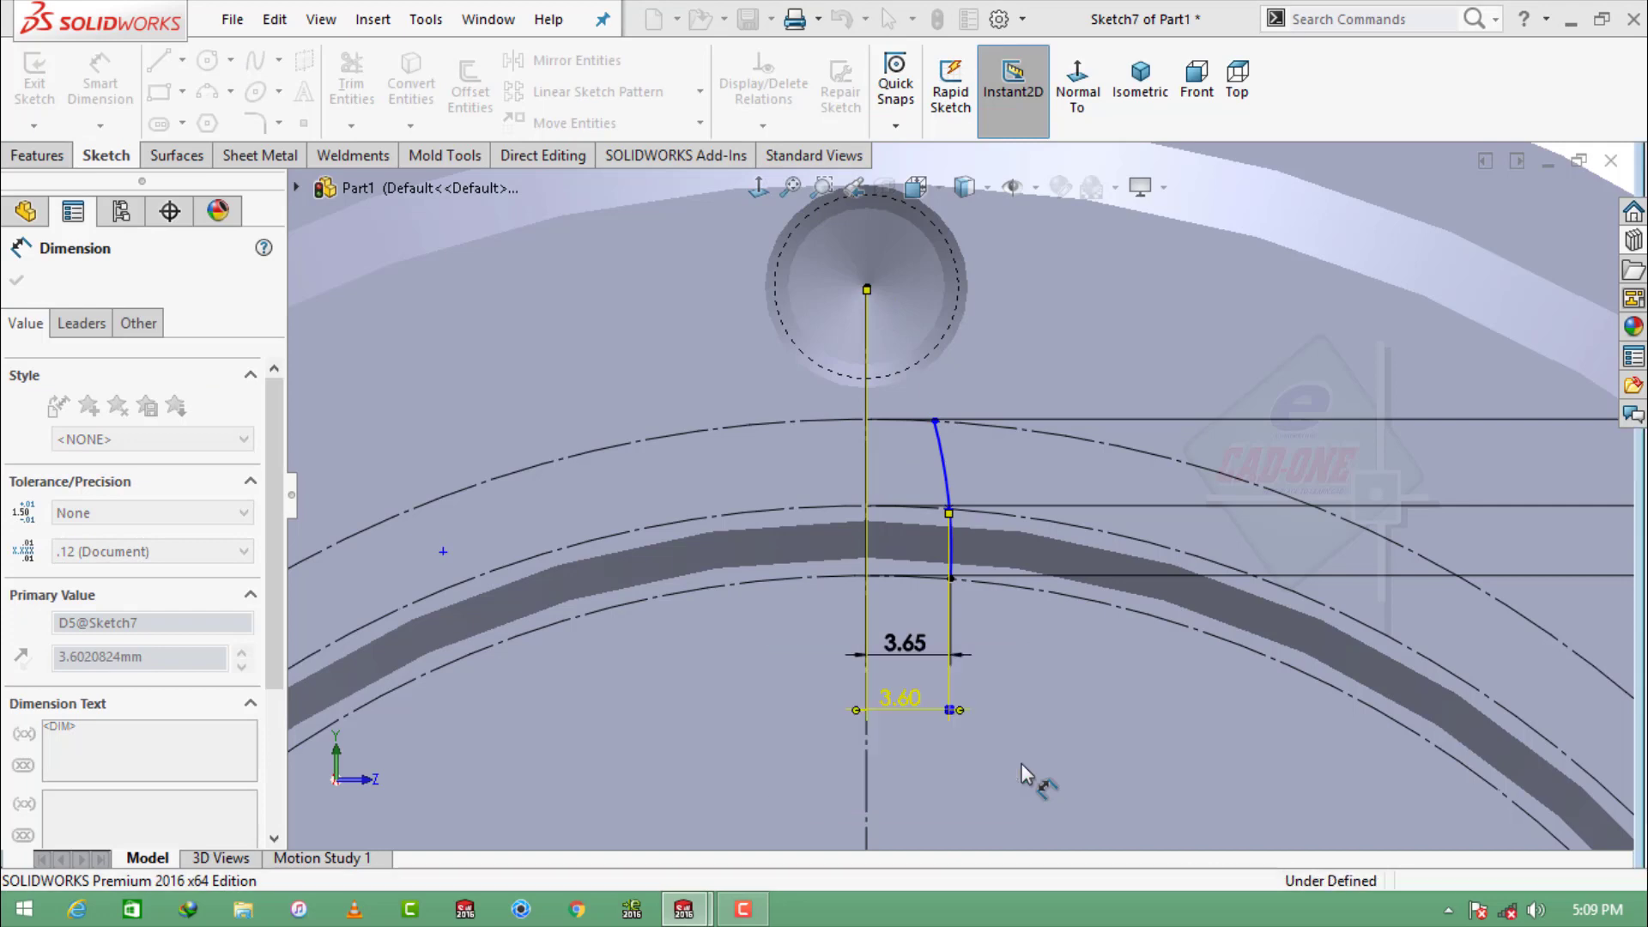
pyautogui.press('Escape')
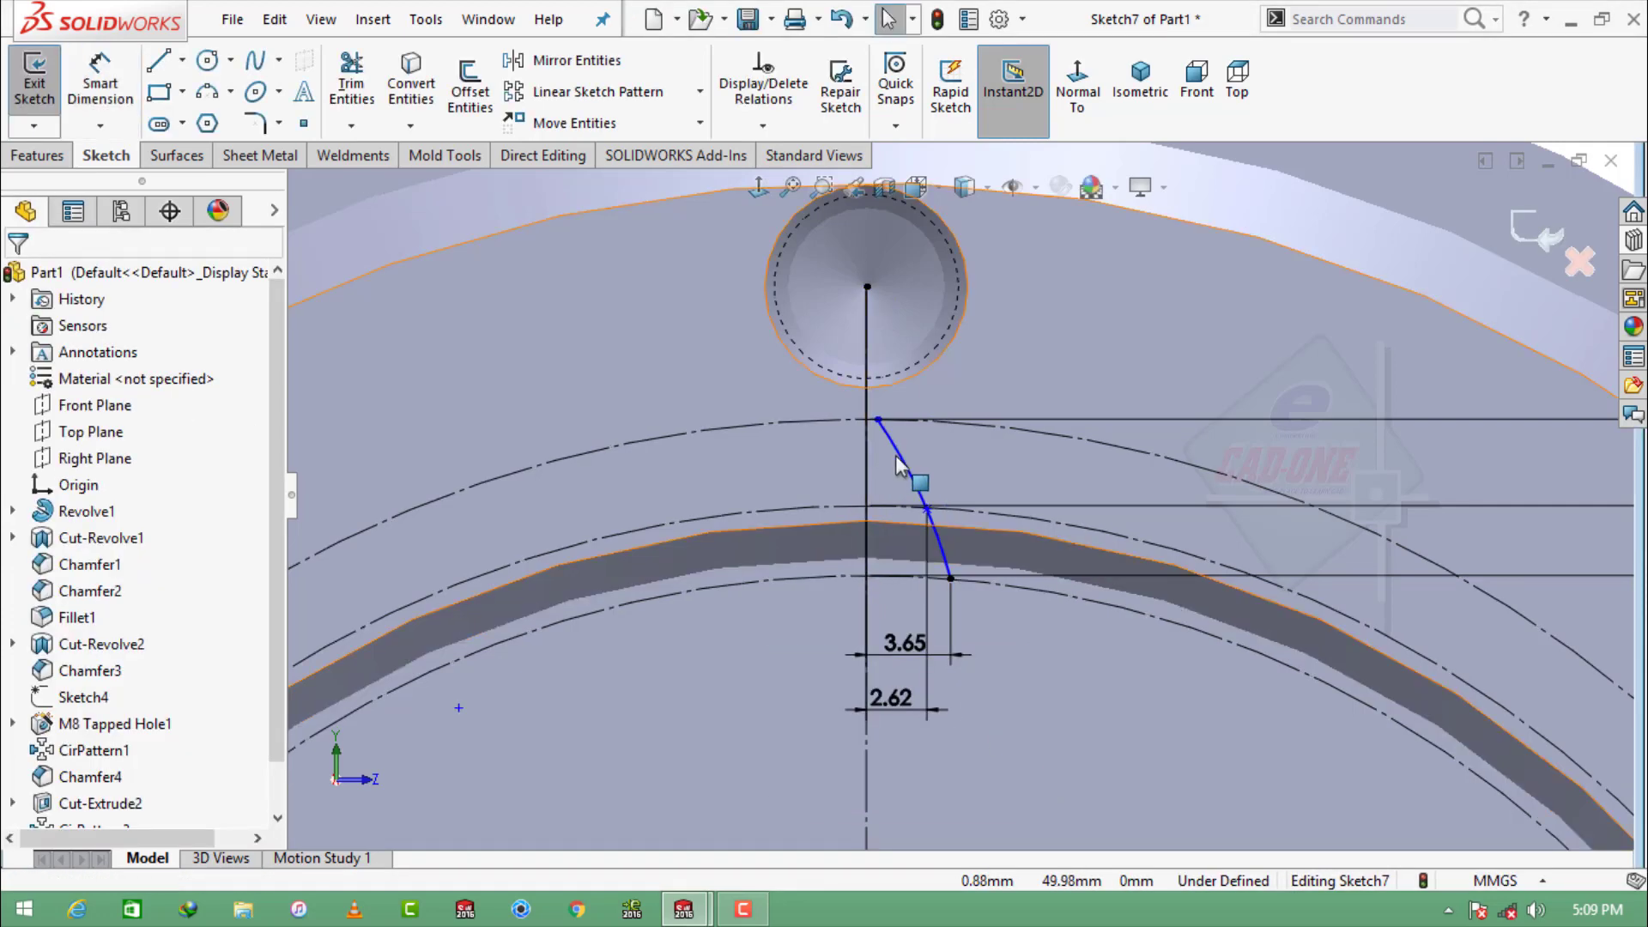
# Dimension the arc's upper endpoint horizontally from the centerline at 0.65 mm.
pyautogui.scroll(-3, 944, 463)
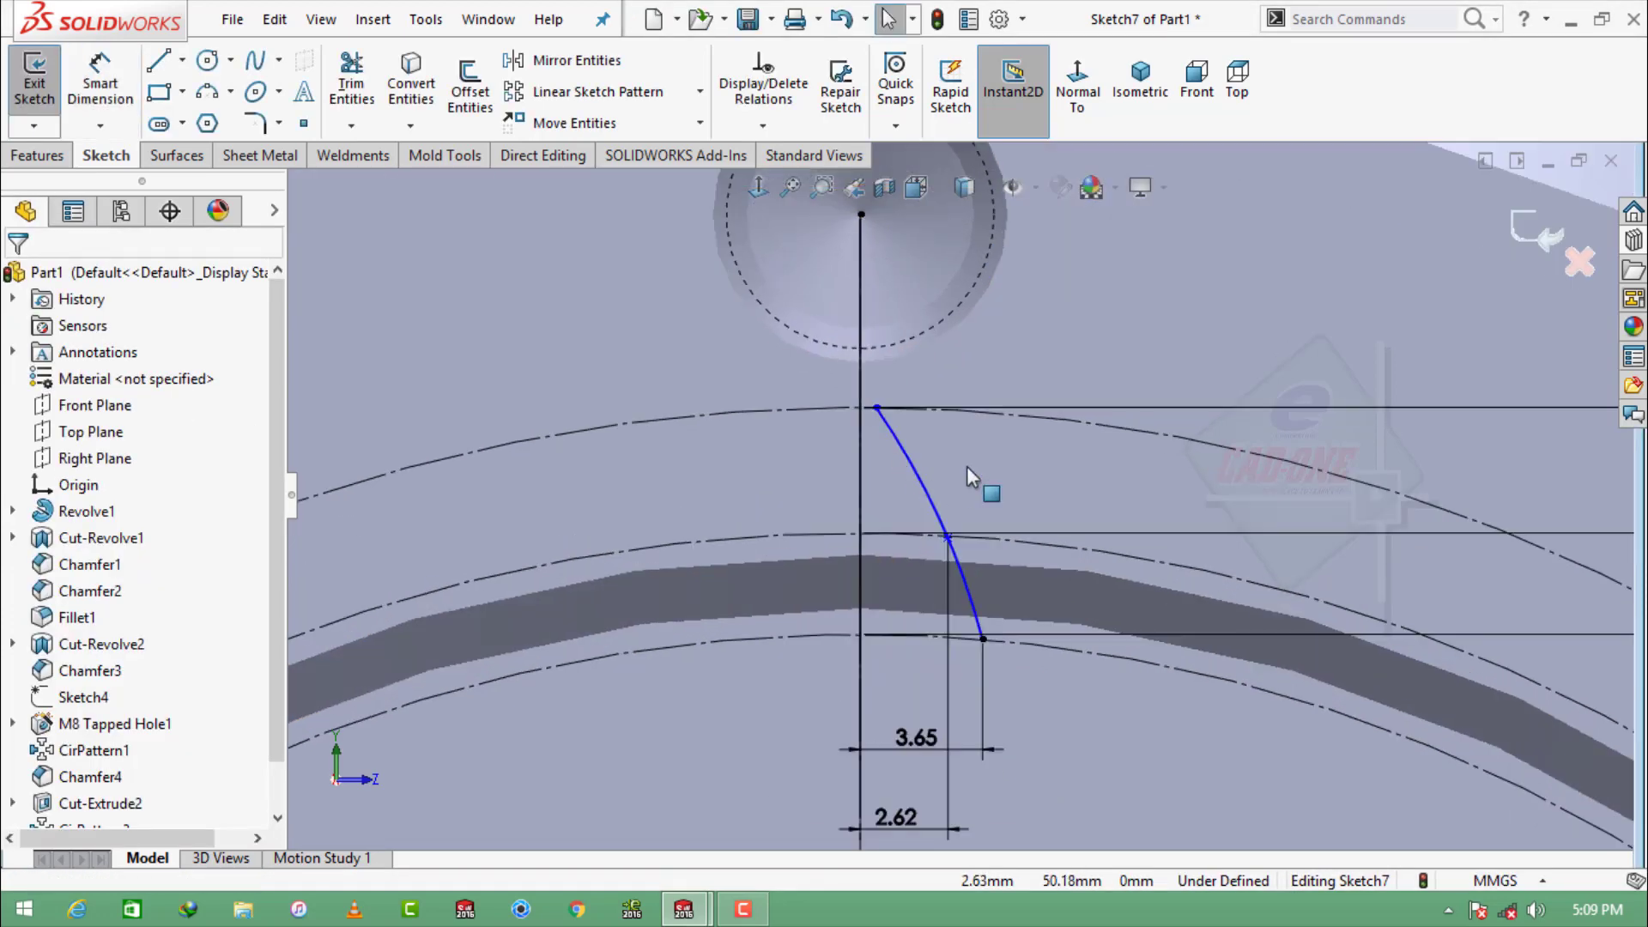
pyautogui.click(860, 215)
pyautogui.click(876, 406)
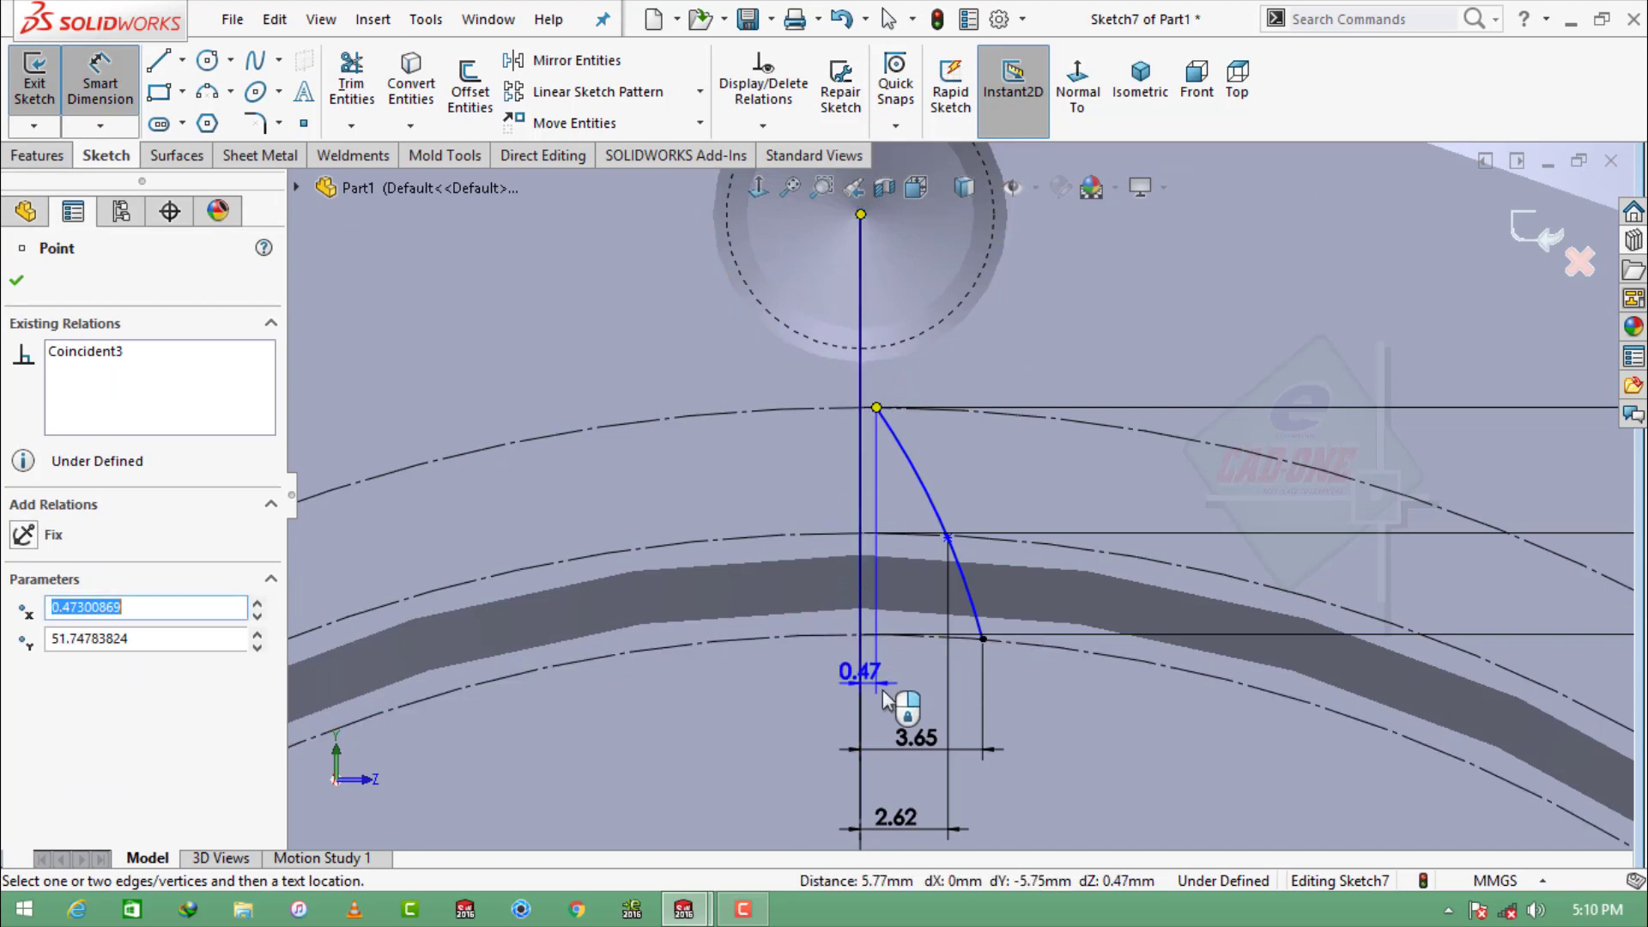
pyautogui.click(964, 647)
pyautogui.write('.65')
pyautogui.press('Return')
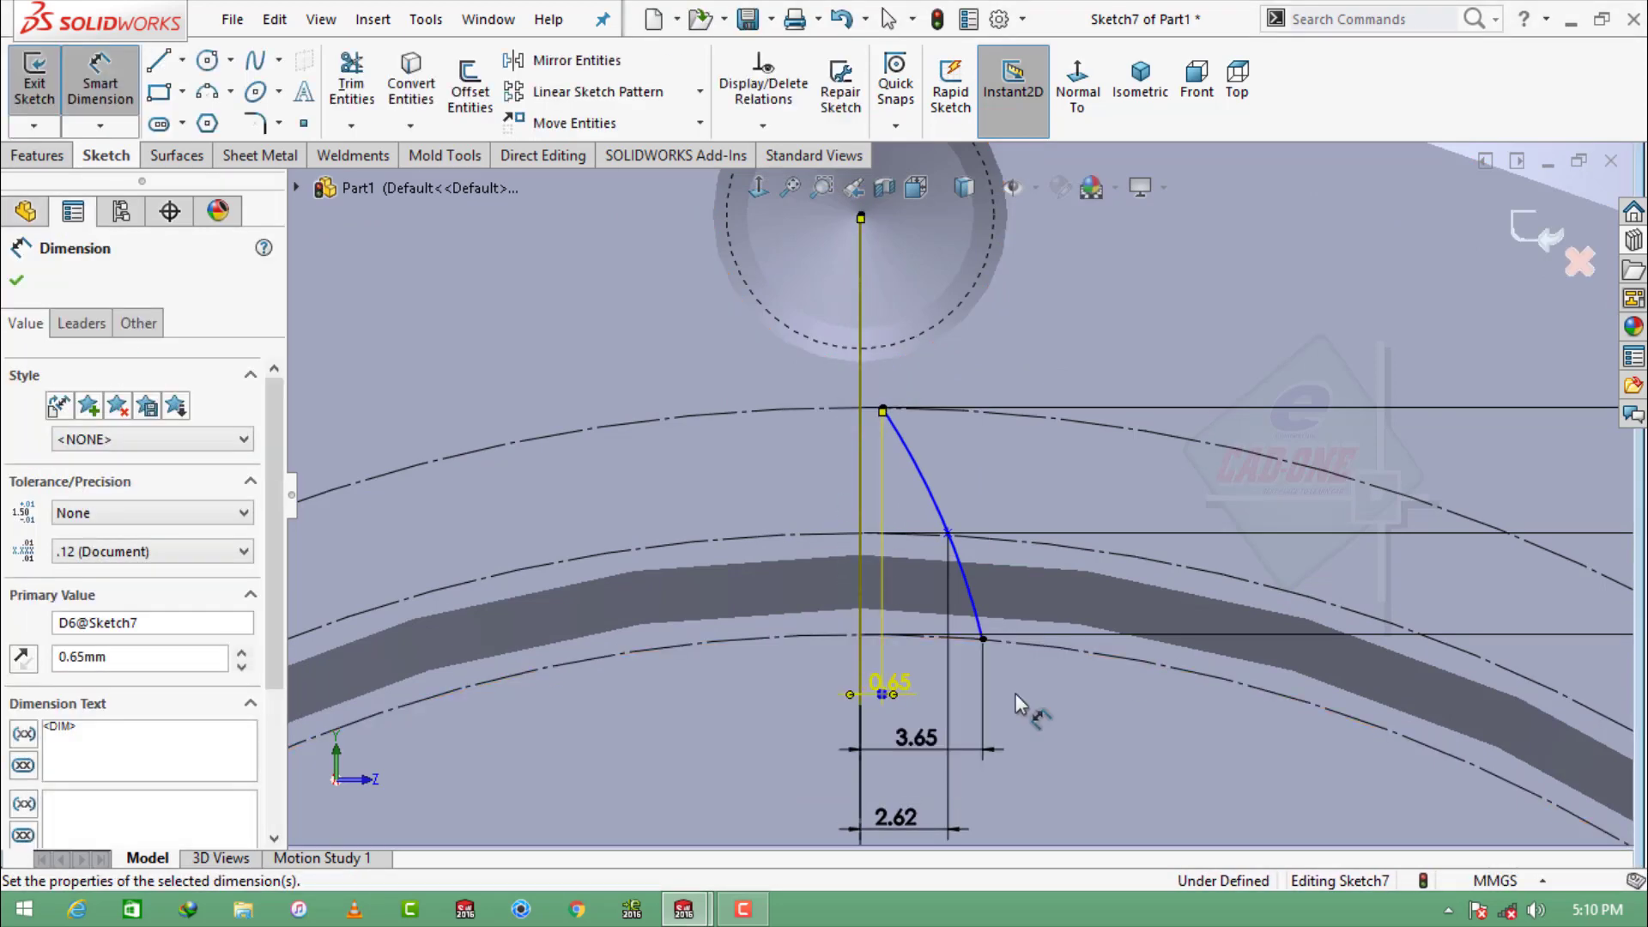
# Dimension the tooth-flank arc's radius at 24 mm.
pyautogui.click(939, 508)
pyautogui.click(985, 474)
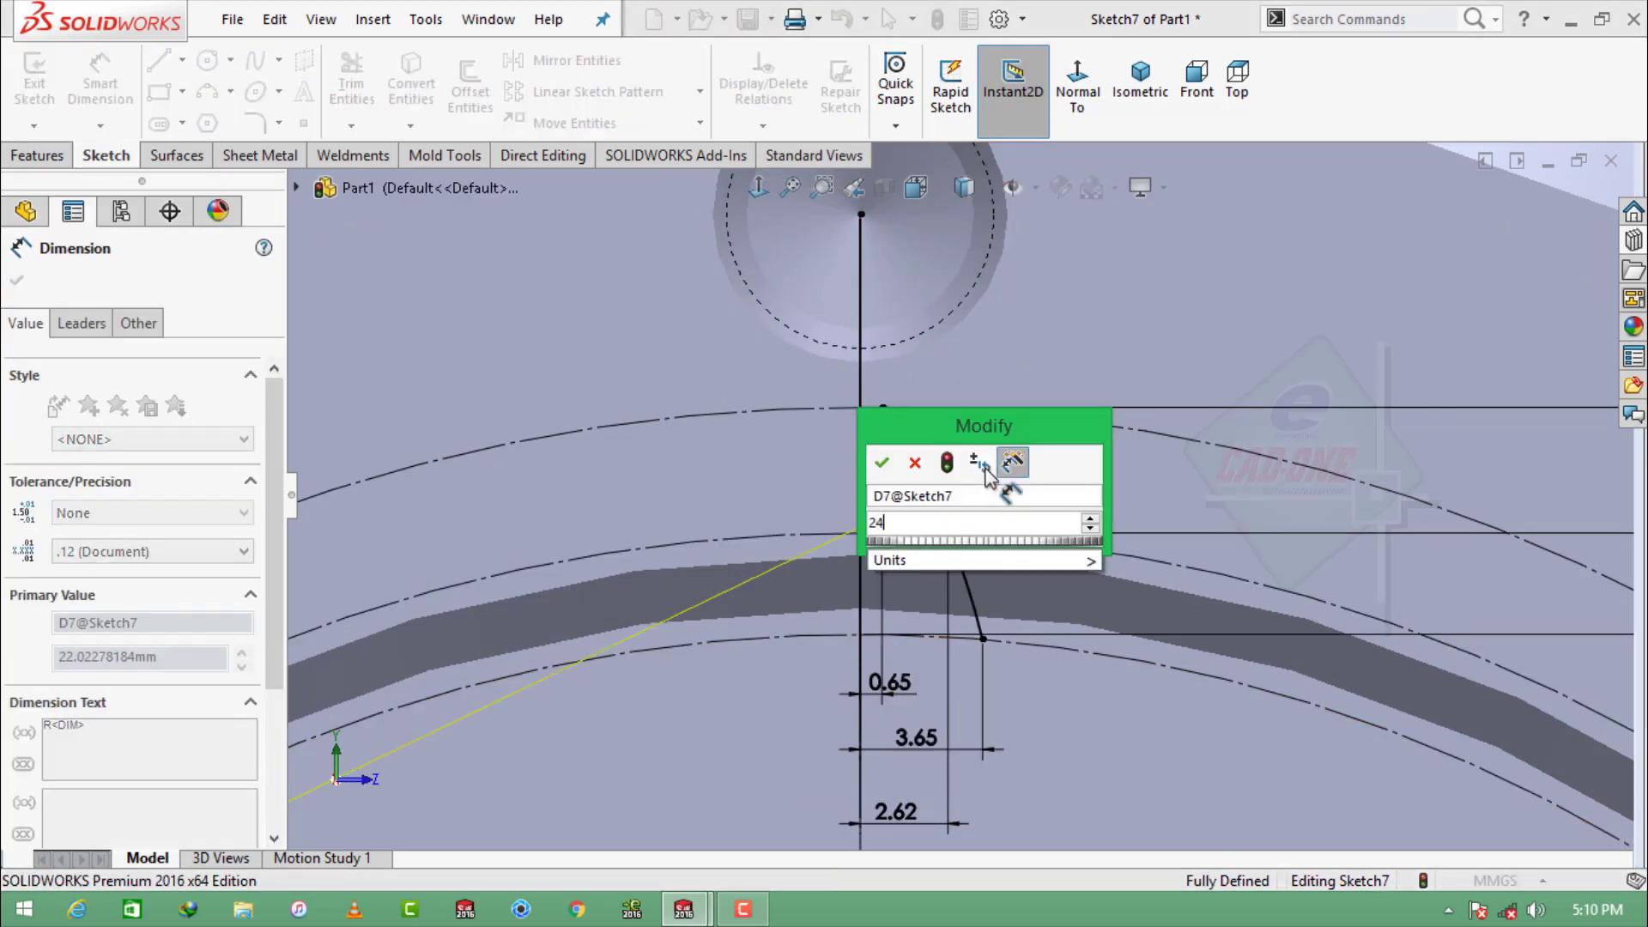
pyautogui.write('24')
pyautogui.press('Return')
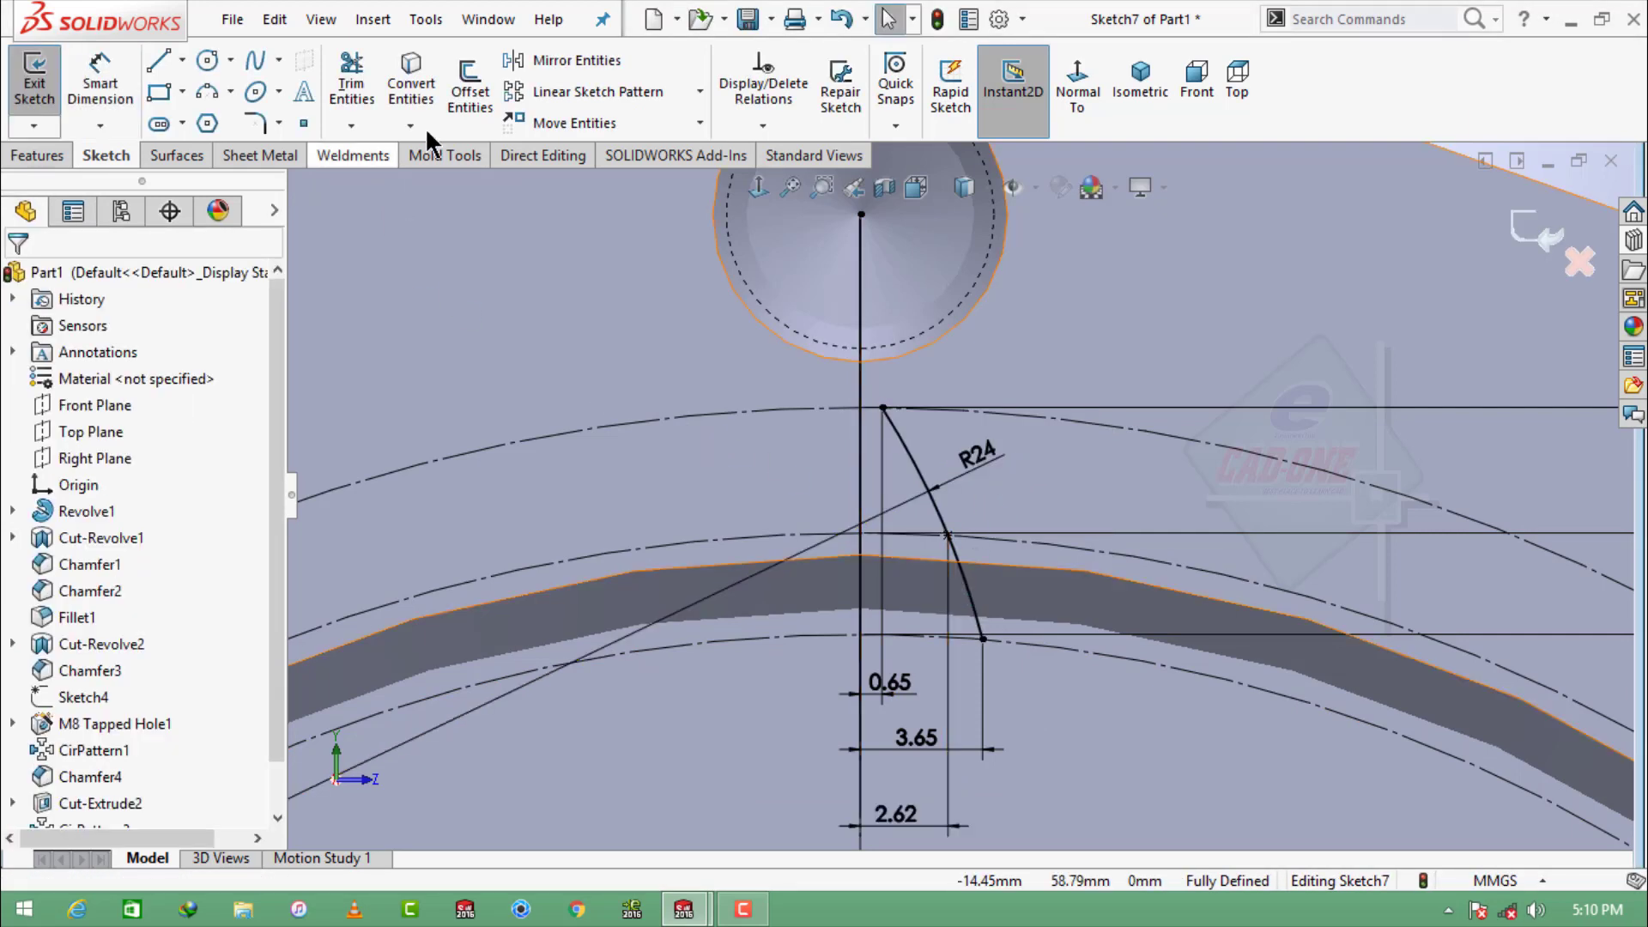
# Mirror the 24 mm radius arc about the vertical centerline, keeping the original.
pyautogui.click(566, 61)
pyautogui.click(944, 525)
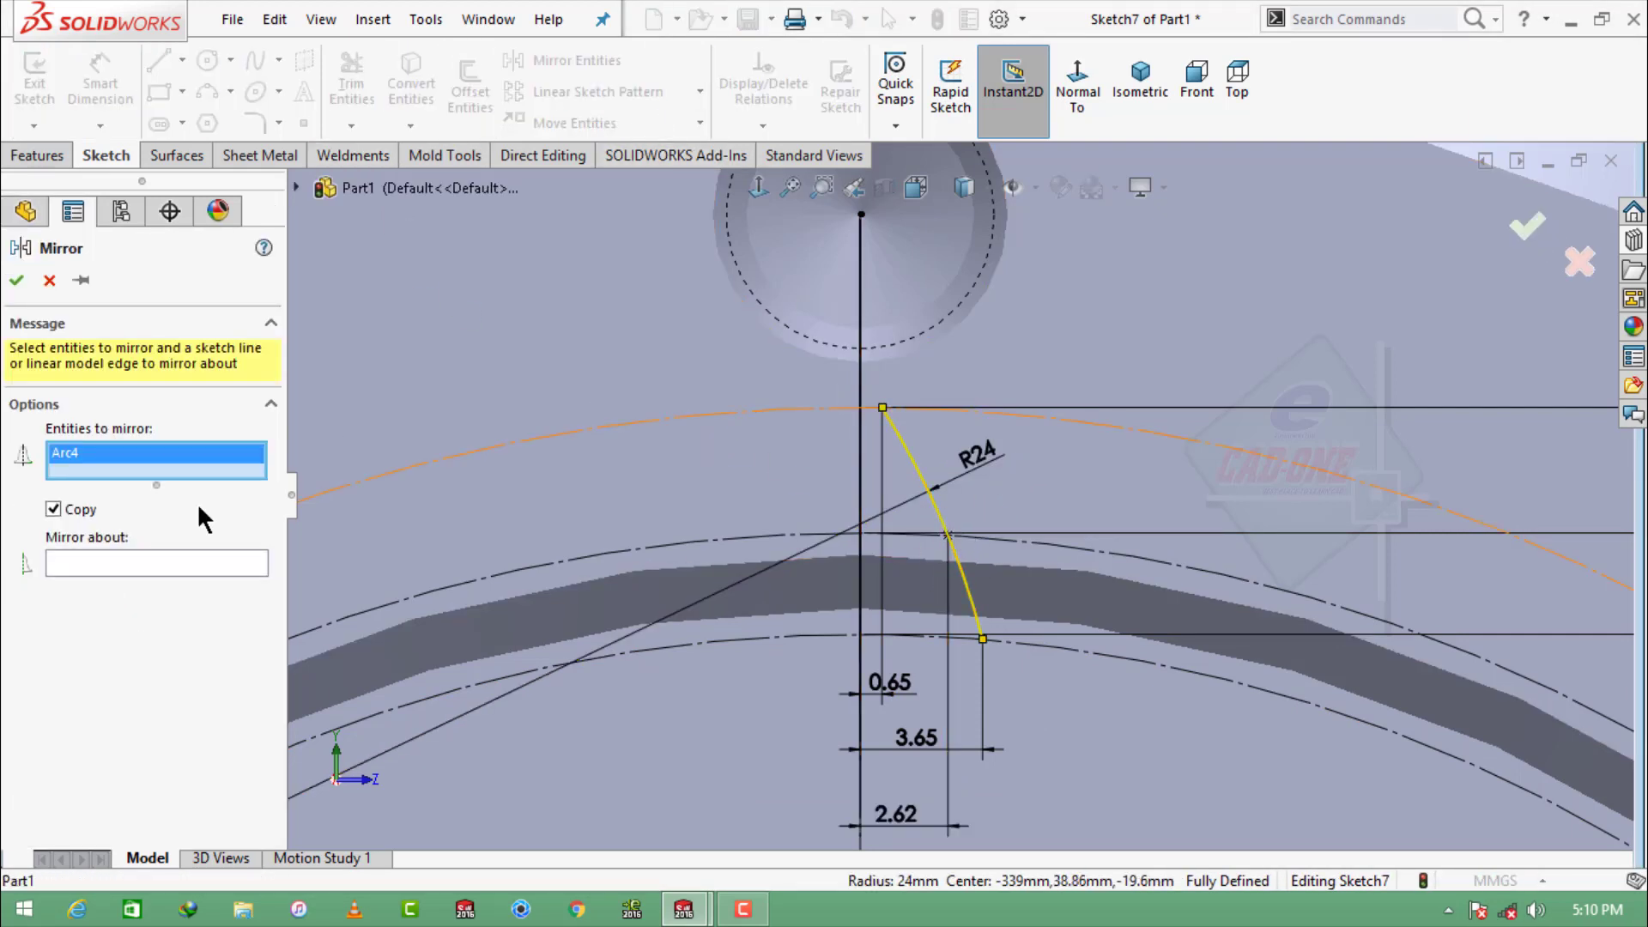
pyautogui.click(120, 564)
pyautogui.click(860, 436)
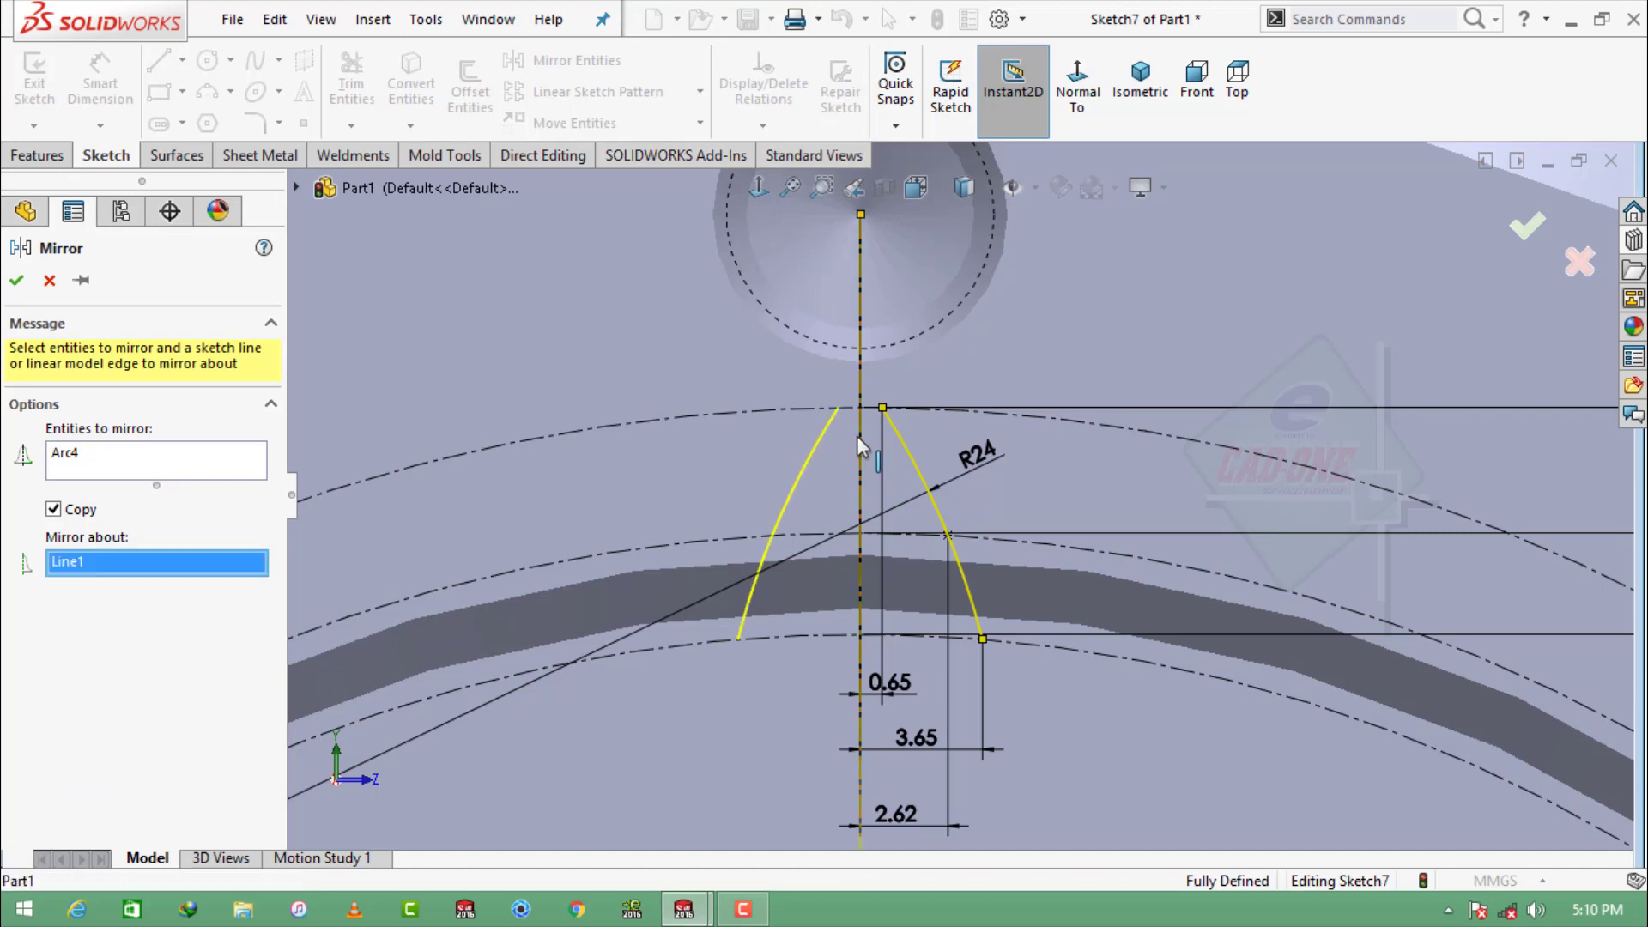
pyautogui.click(16, 280)
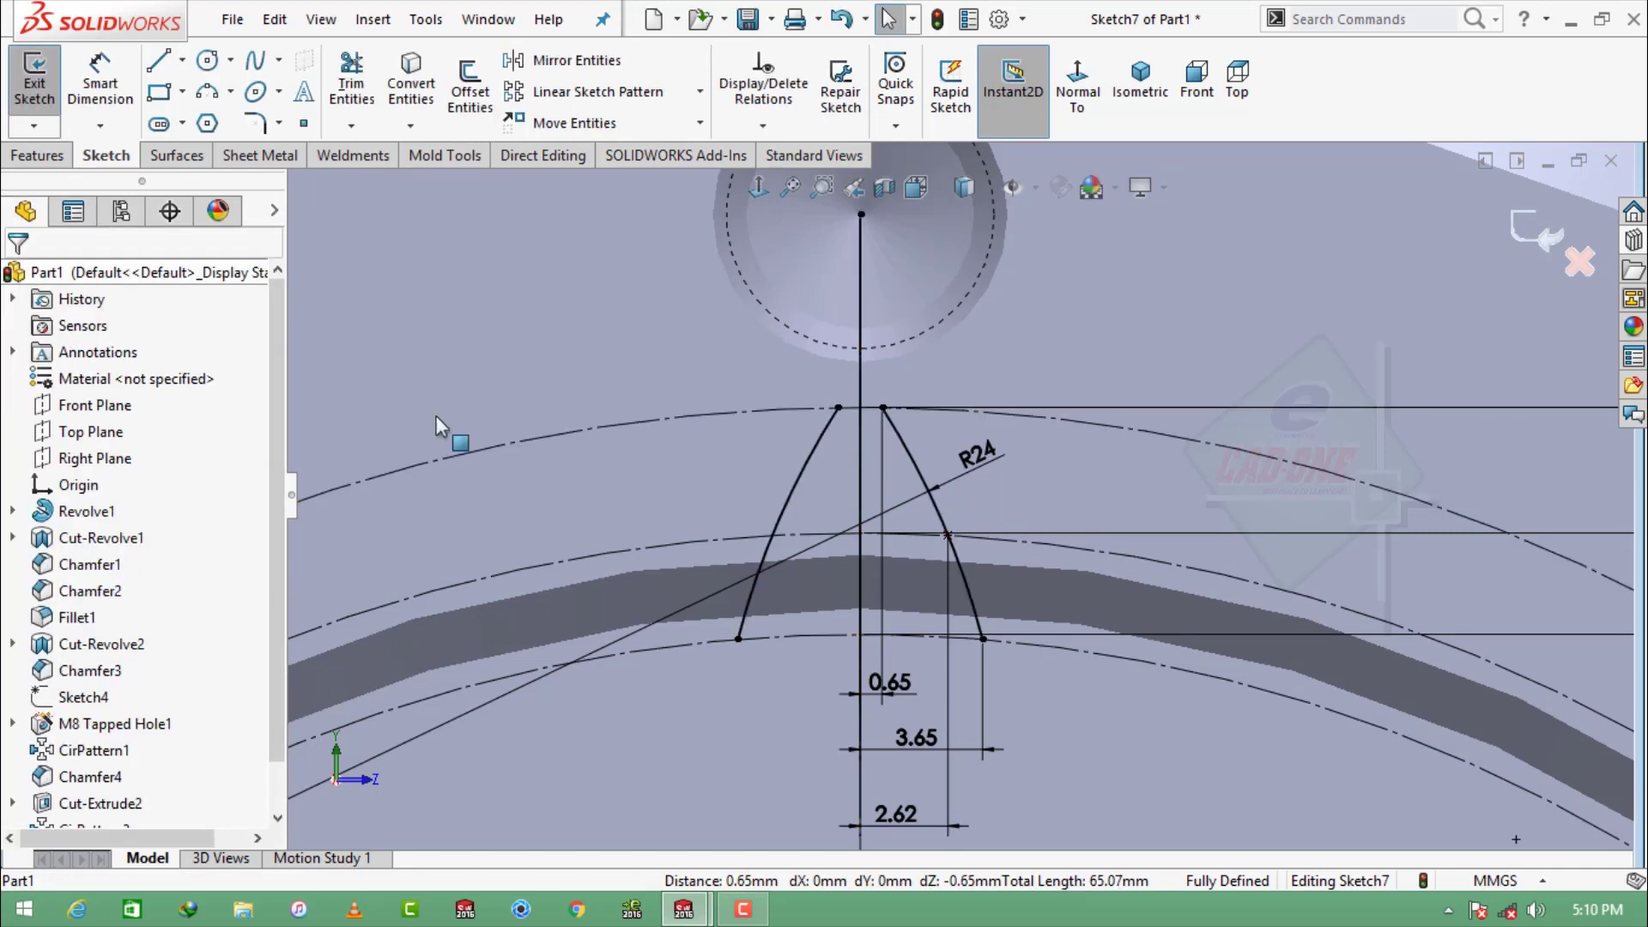
# Convert the largest and smallest construction circles of the tooth-gap sketch to regular geometry.
pyautogui.click(693, 419)
pyautogui.click(791, 350)
pyautogui.click(692, 647)
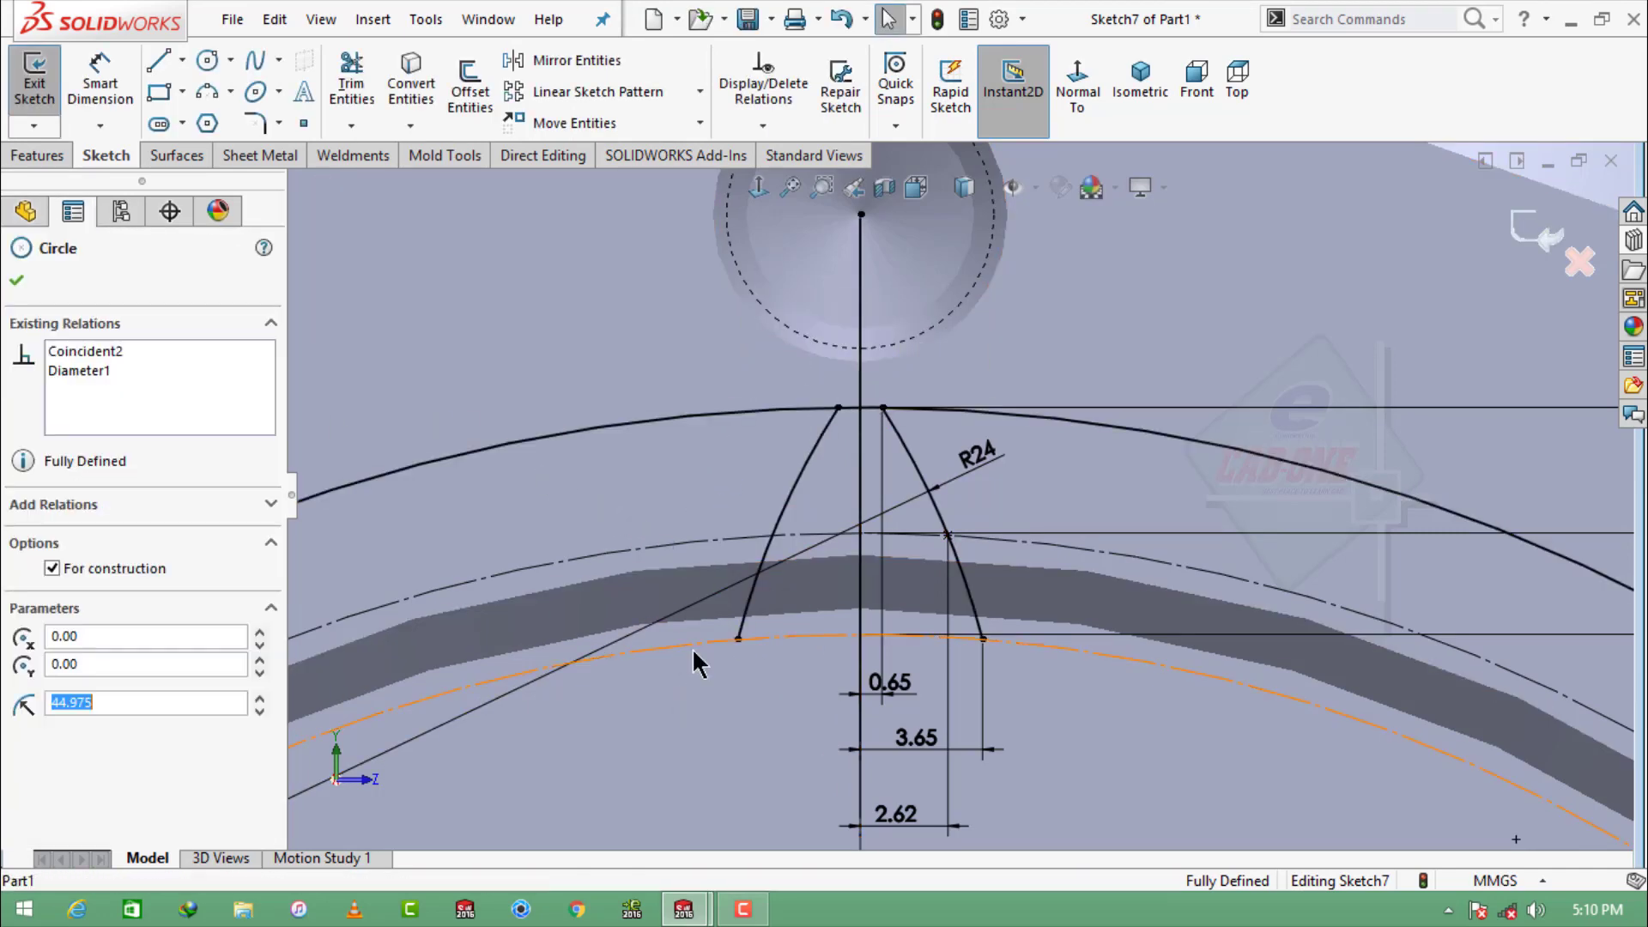
pyautogui.click(791, 581)
# Power-trim both circles outside the two arcs to leave a closed tooth-gap profile.
pyautogui.moveTo(558, 305); pyautogui.dragTo(609, 446)
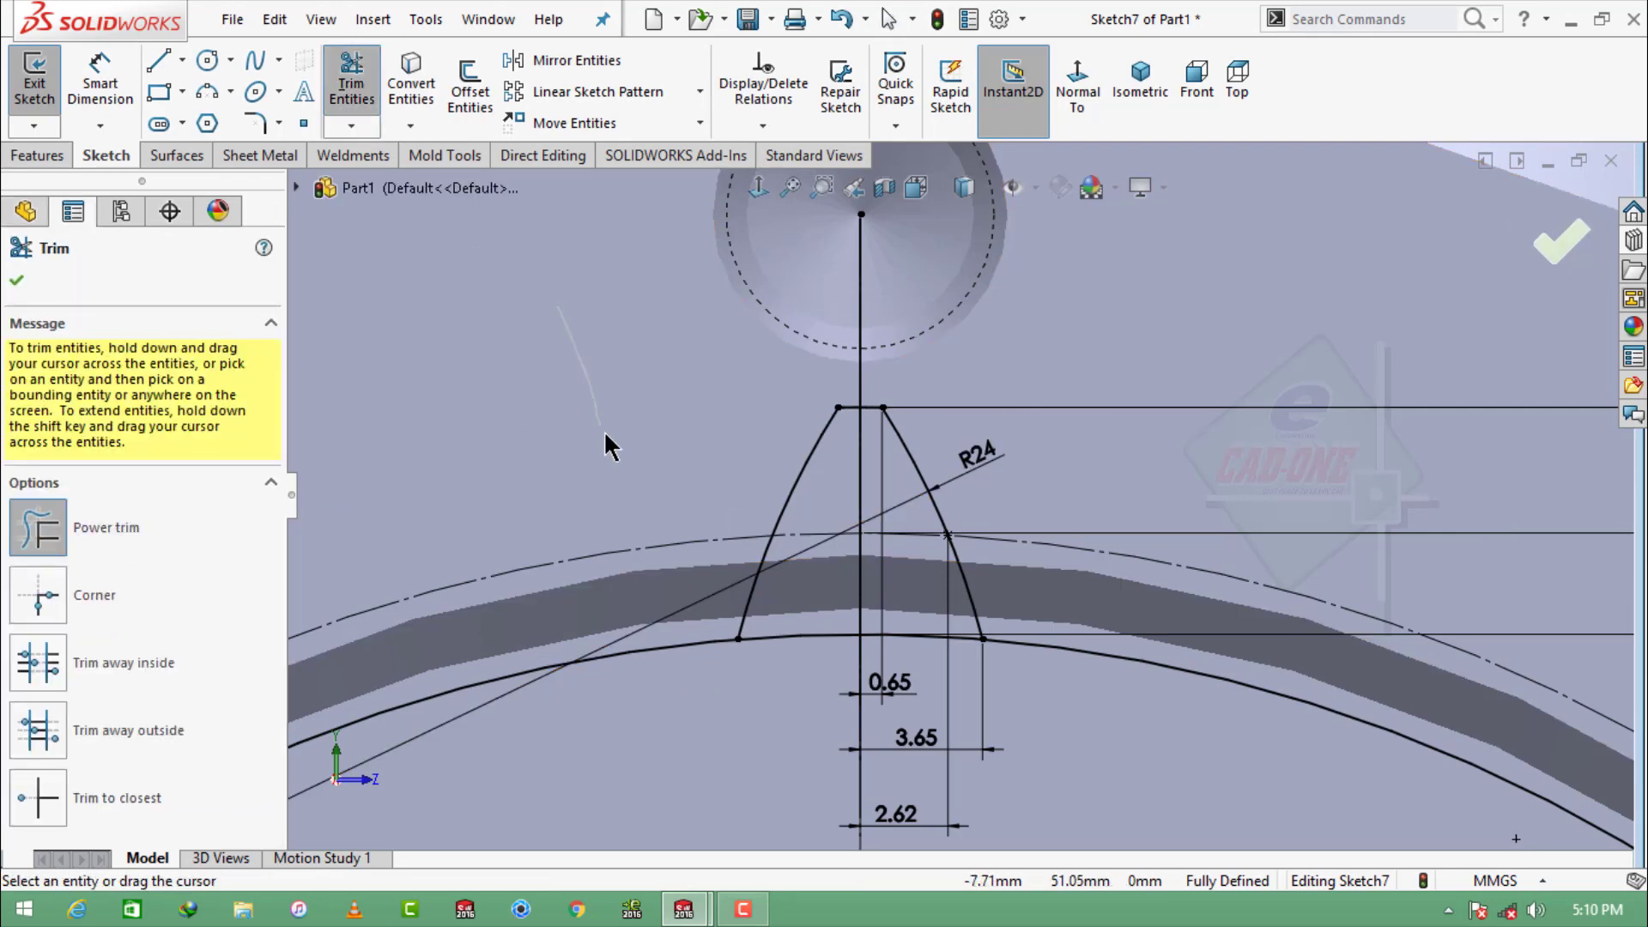
pyautogui.moveTo(646, 700); pyautogui.dragTo(729, 686)
pyautogui.press('Escape')
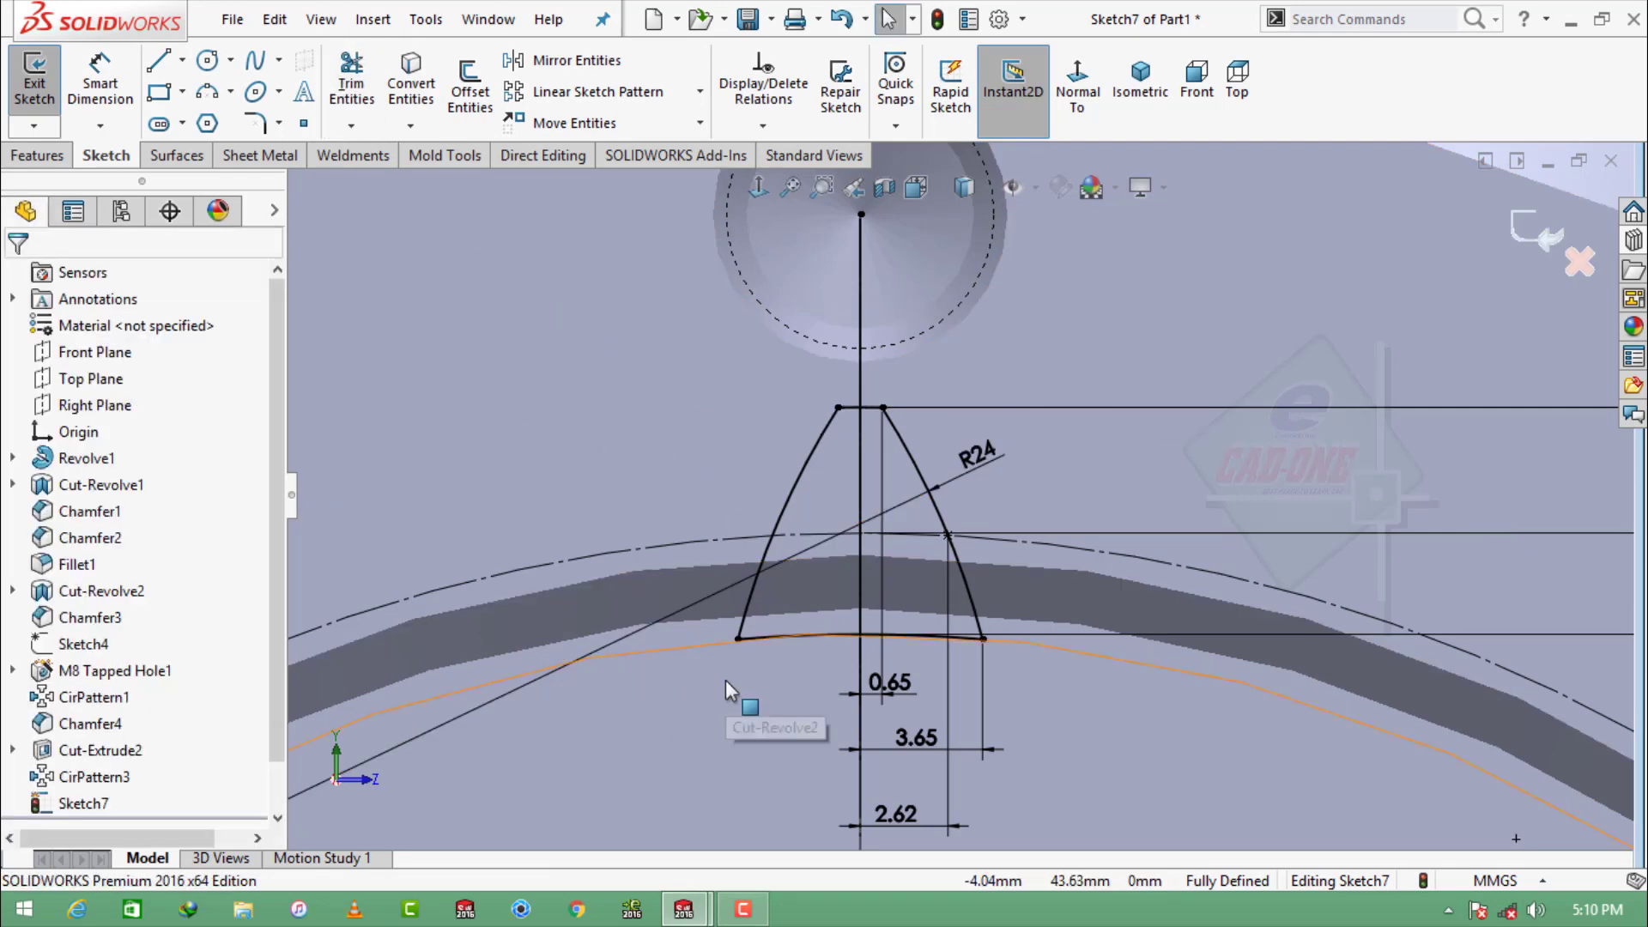
# Extrude-cut the tooth-gap profile into the large-end bore wall with the Up To Next end condition.
pyautogui.scroll(6, 805, 657)
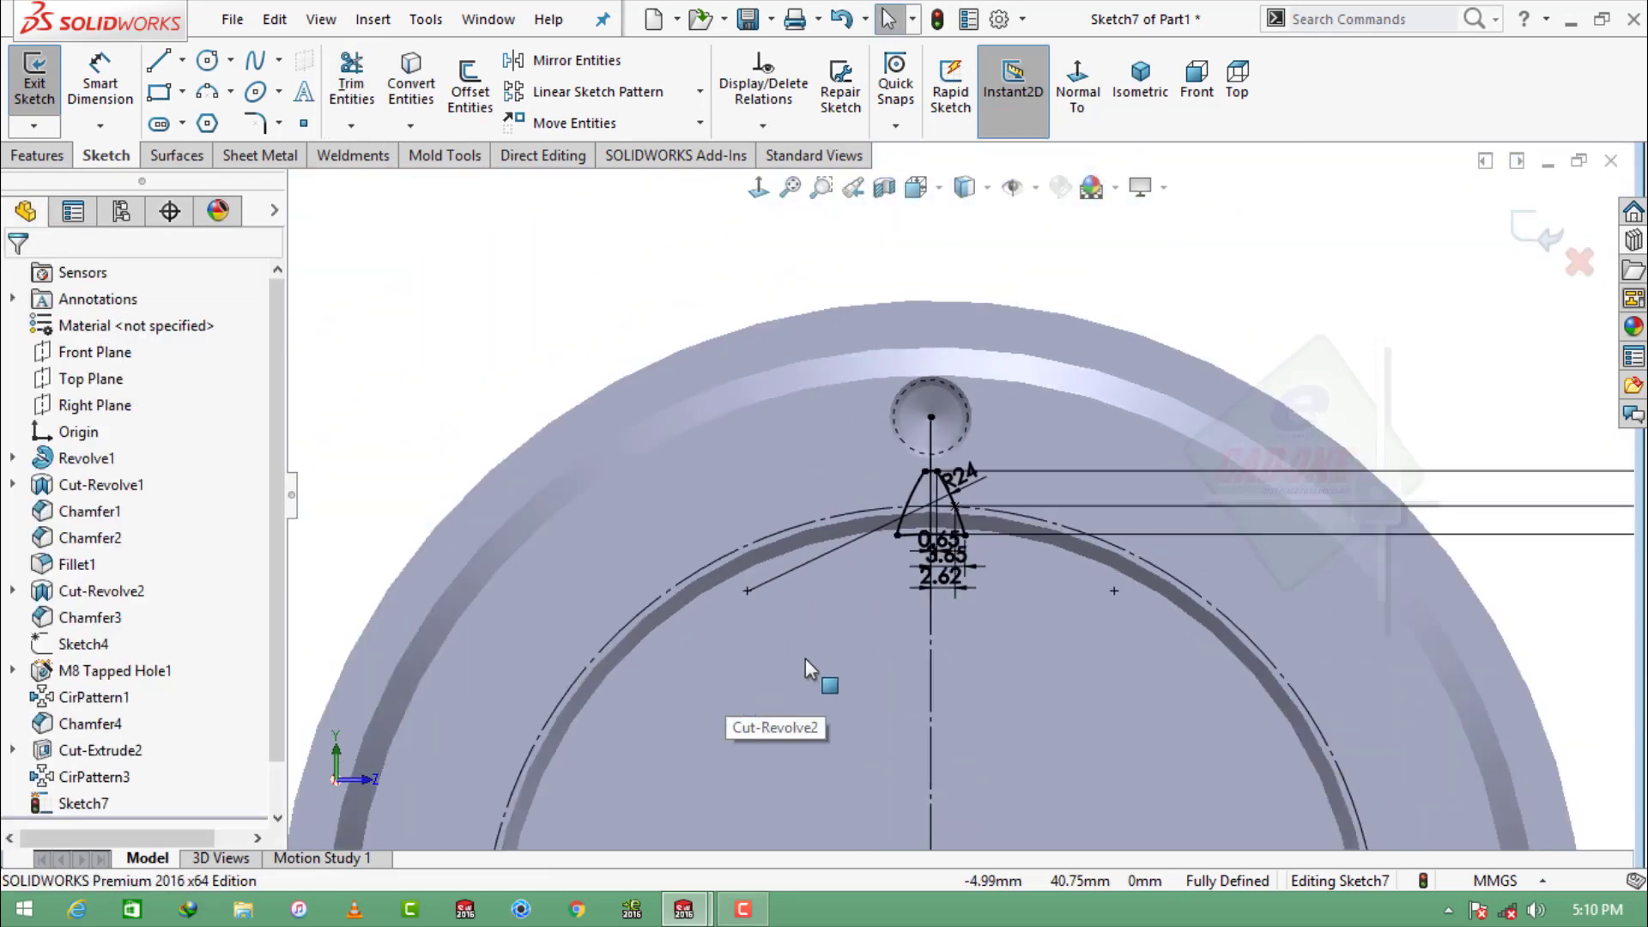
pyautogui.scroll(4, 805, 658)
pyautogui.moveTo(805, 657); pyautogui.dragTo(874, 609, button='middle')
pyautogui.click(38, 155)
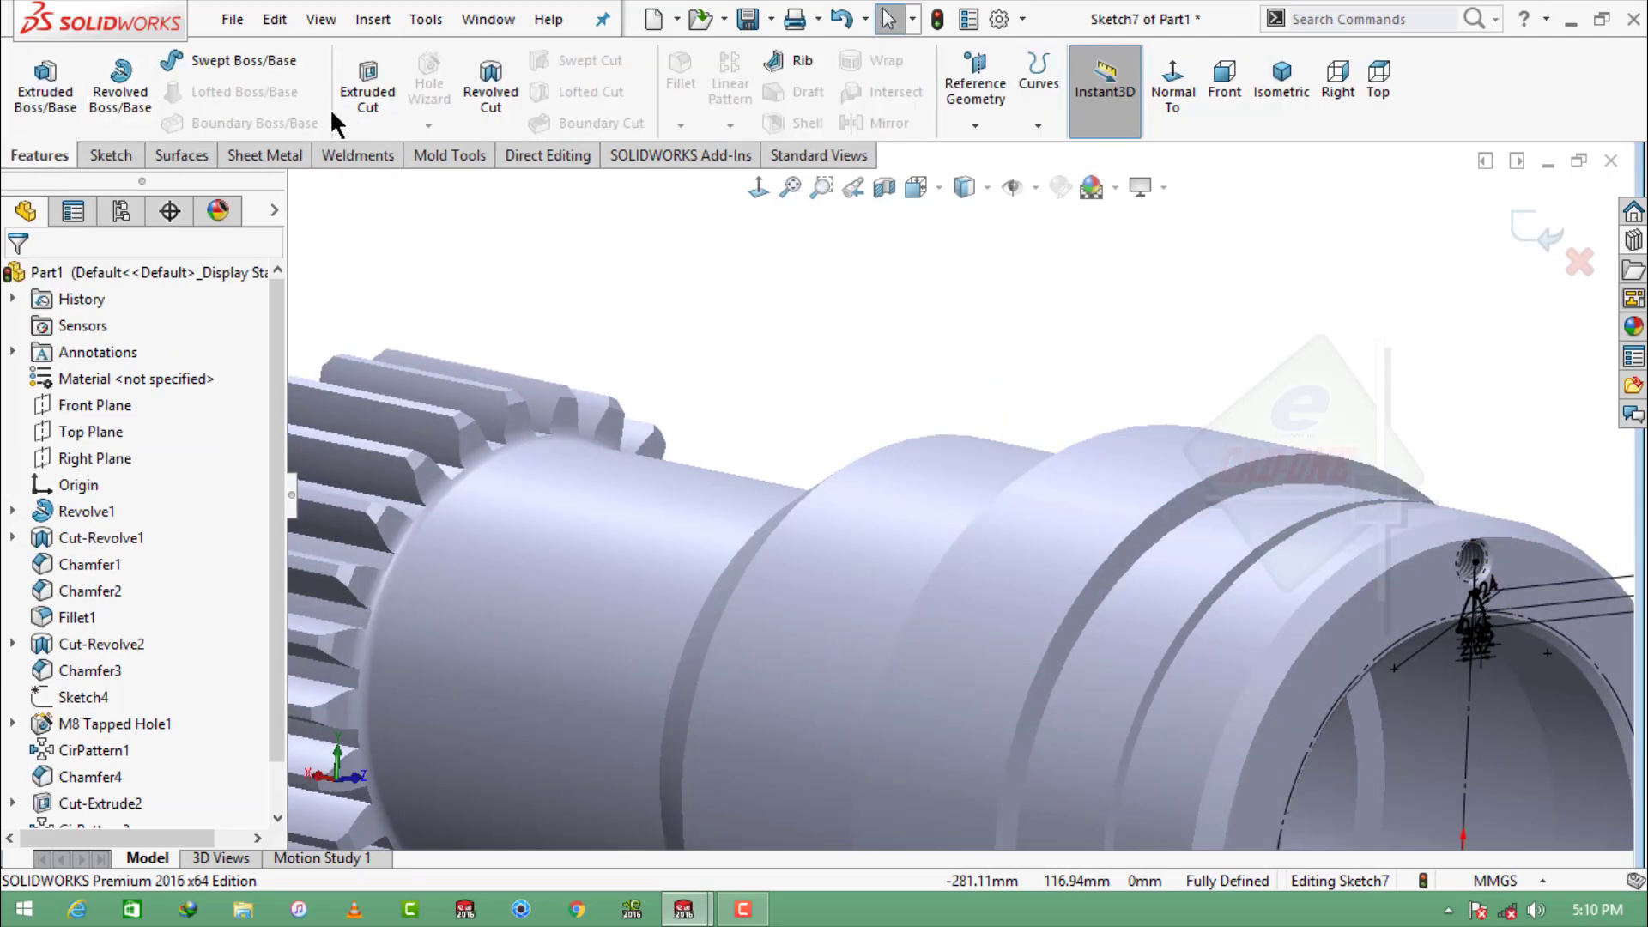
pyautogui.click(368, 95)
pyautogui.click(148, 429)
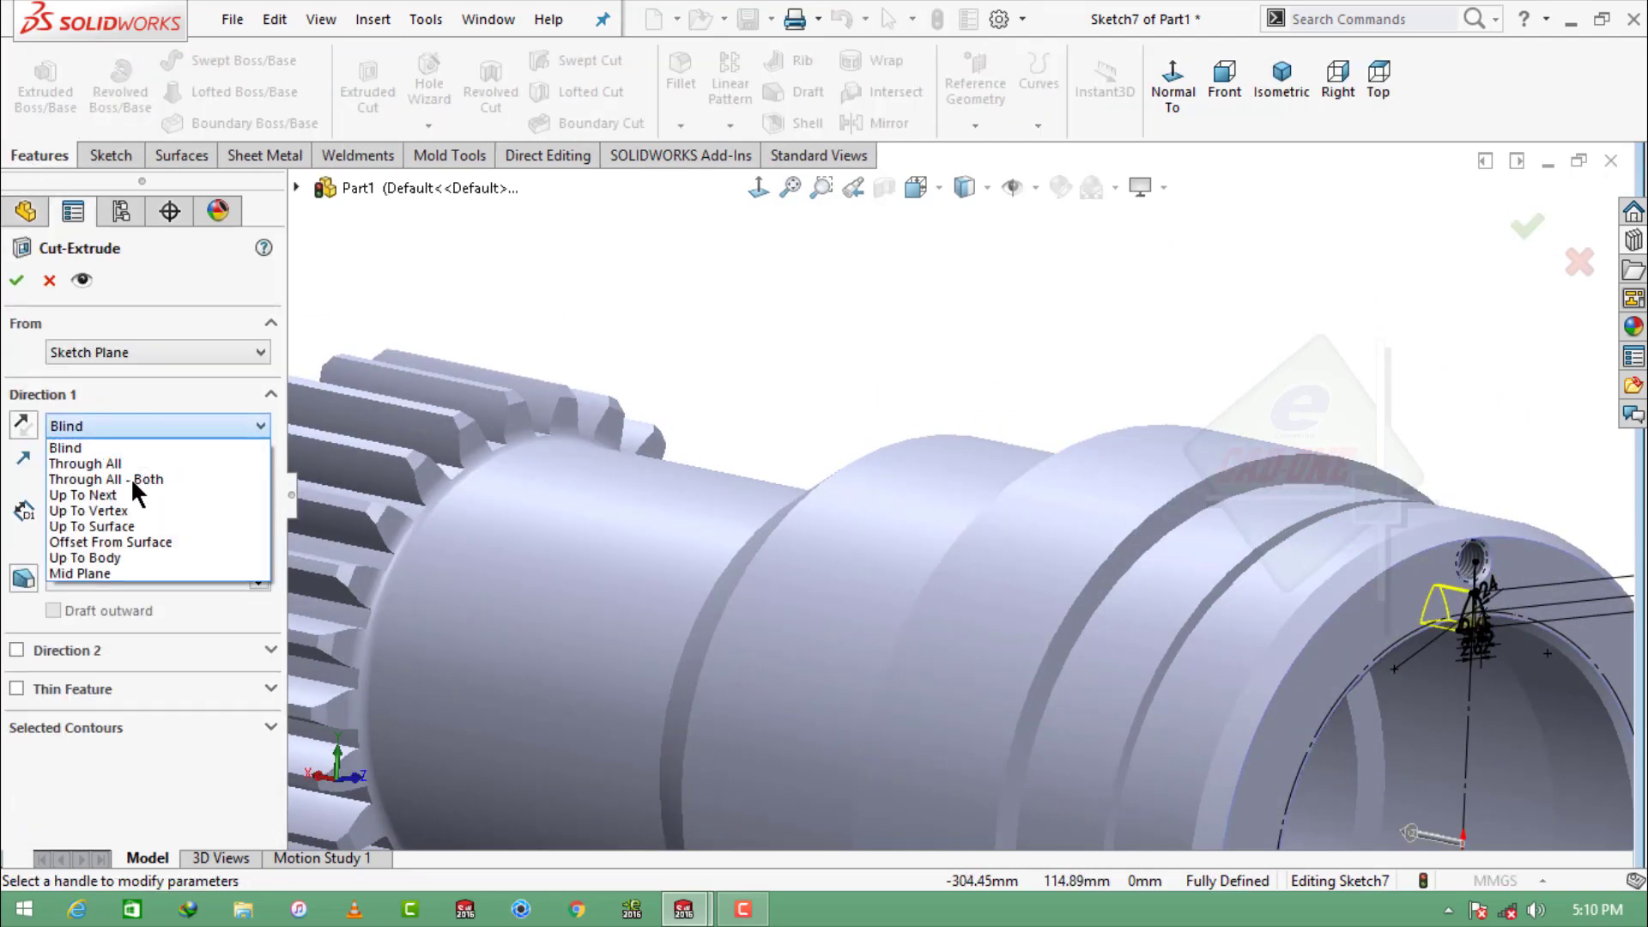
pyautogui.click(128, 498)
pyautogui.moveTo(845, 459); pyautogui.dragTo(828, 412, button='middle')
pyautogui.click(15, 283)
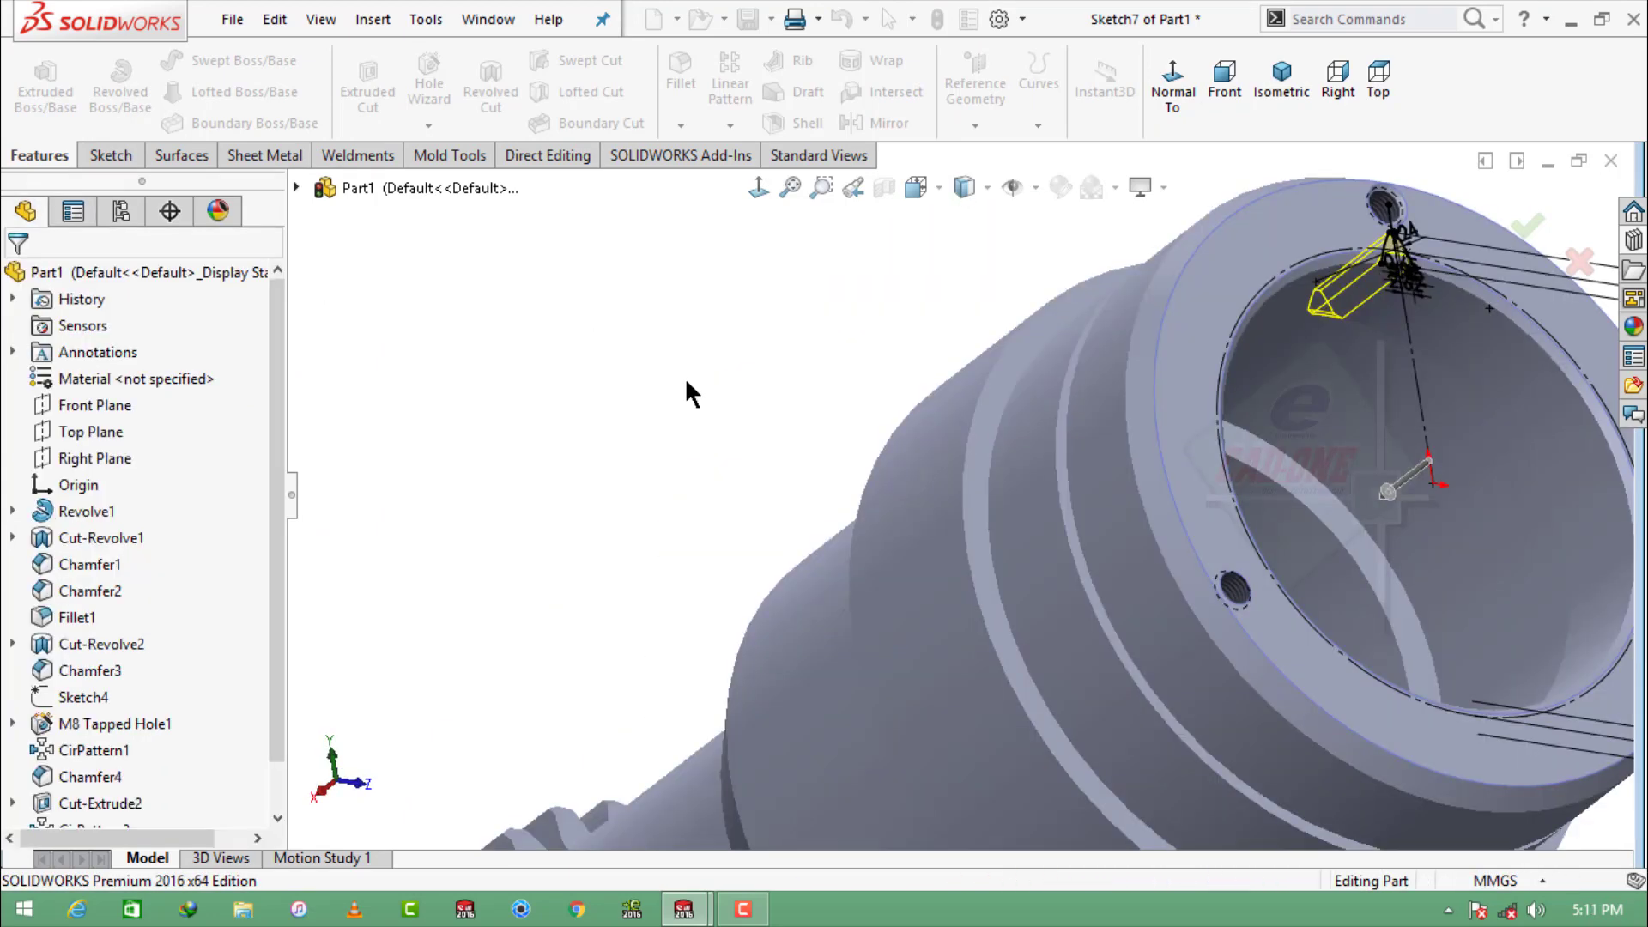
# Set up a circular pattern of the internal tooth-gap cut, using the large-end bore's circular edge as the rotation reference.
pyautogui.scroll(-6, 1224, 302)
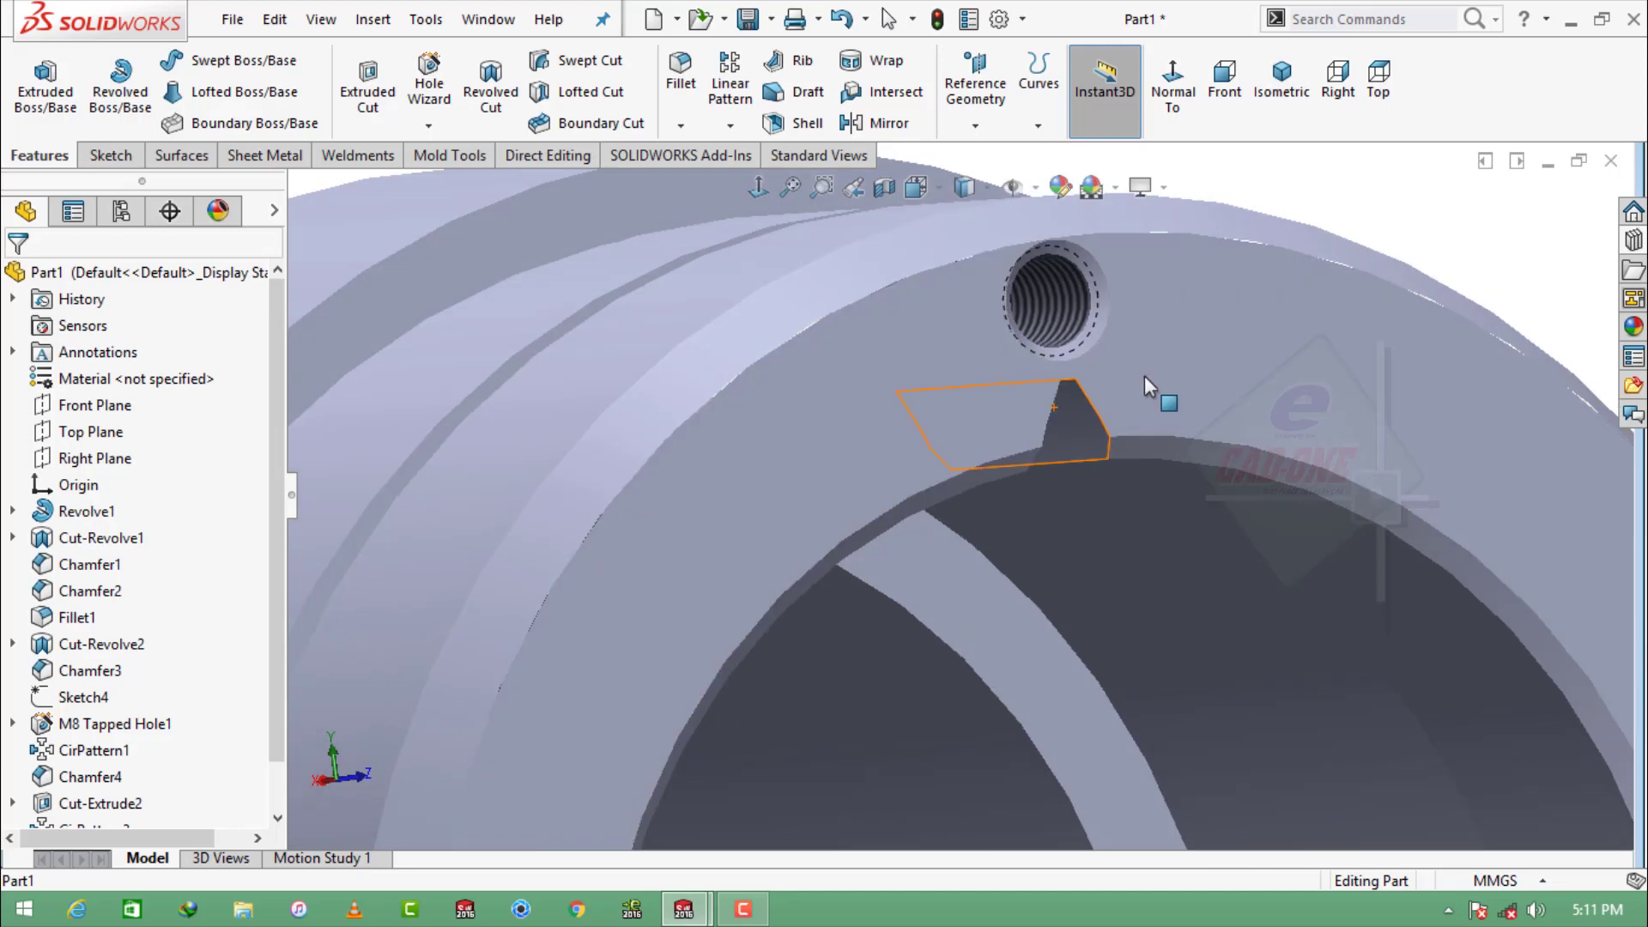
pyautogui.click(730, 125)
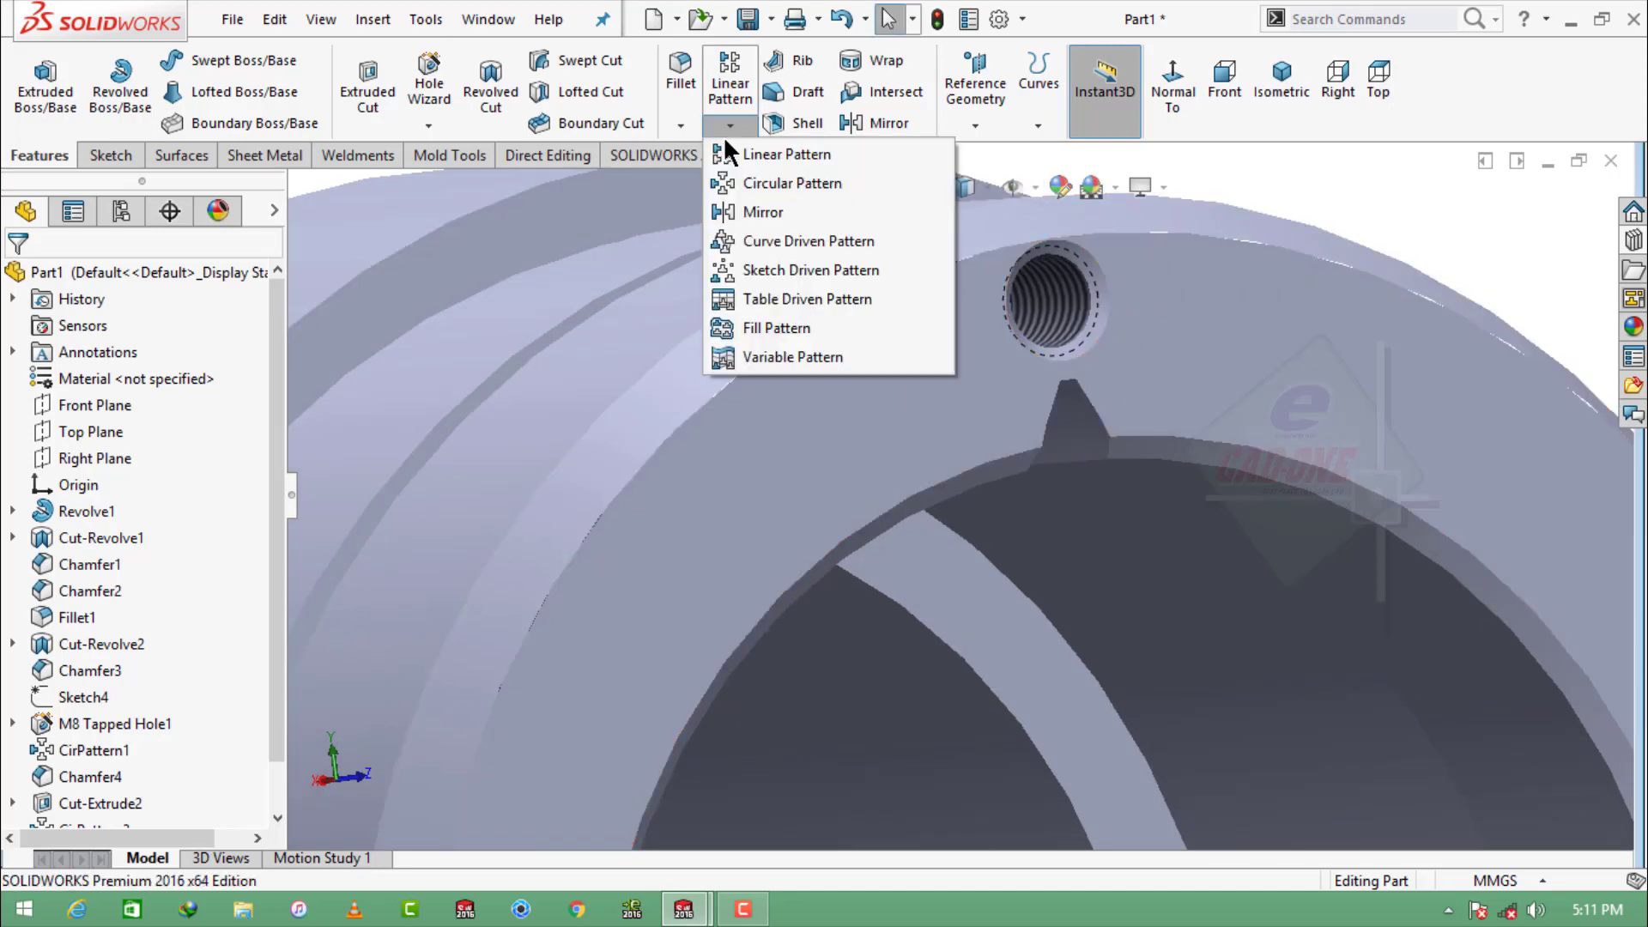
pyautogui.click(755, 180)
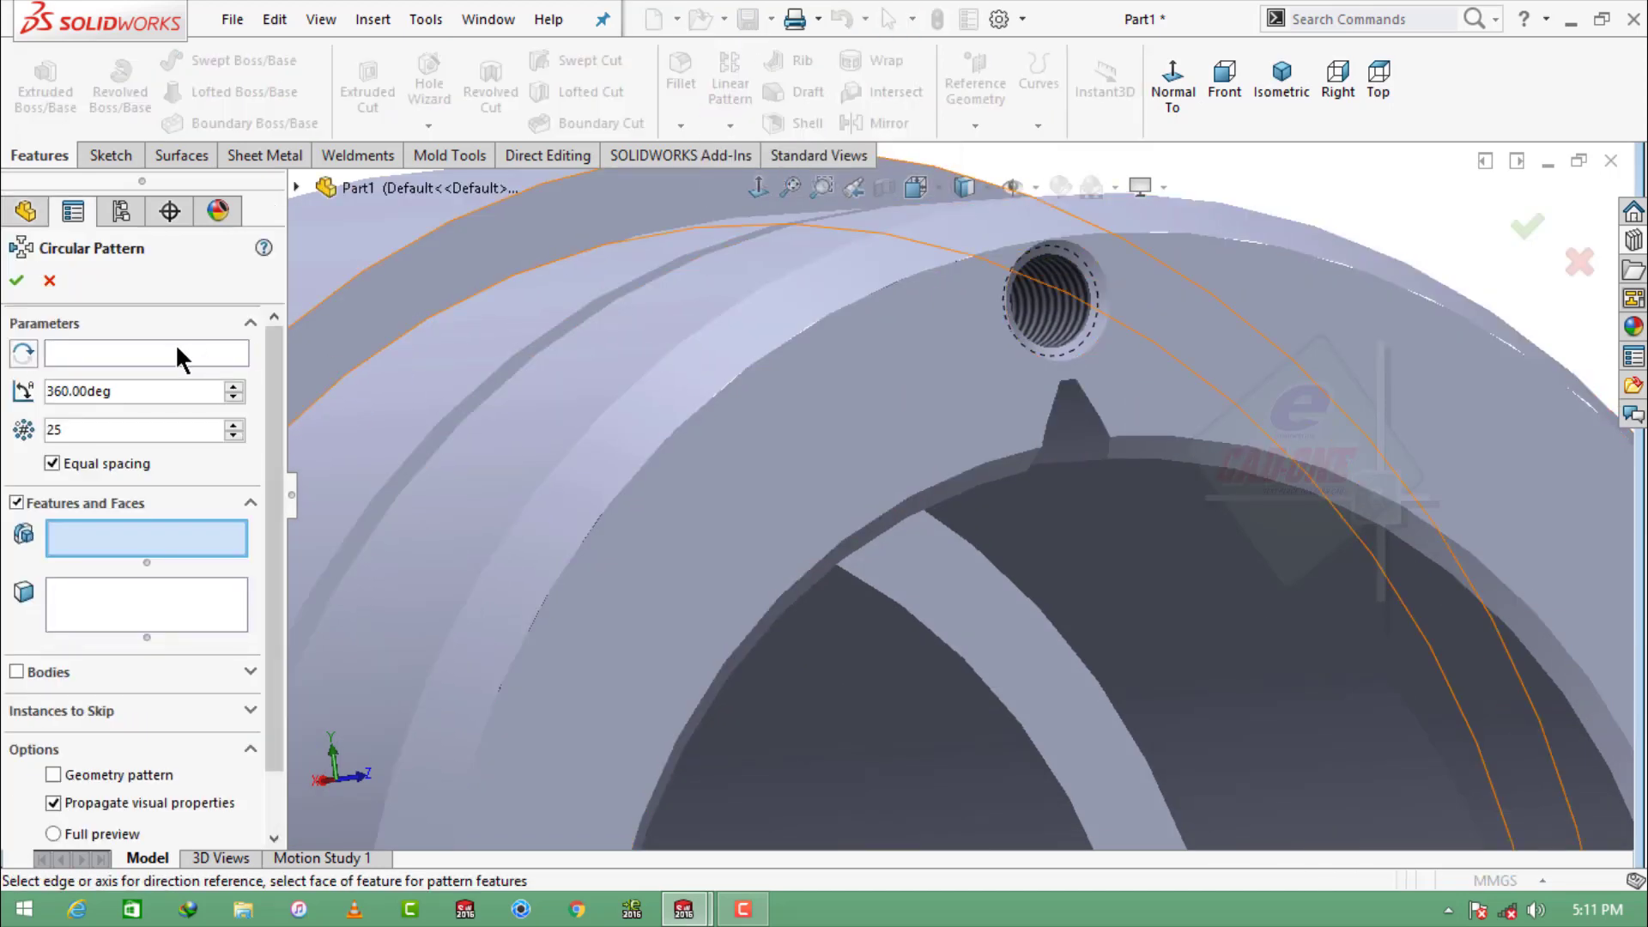
pyautogui.click(175, 345)
pyautogui.click(1201, 440)
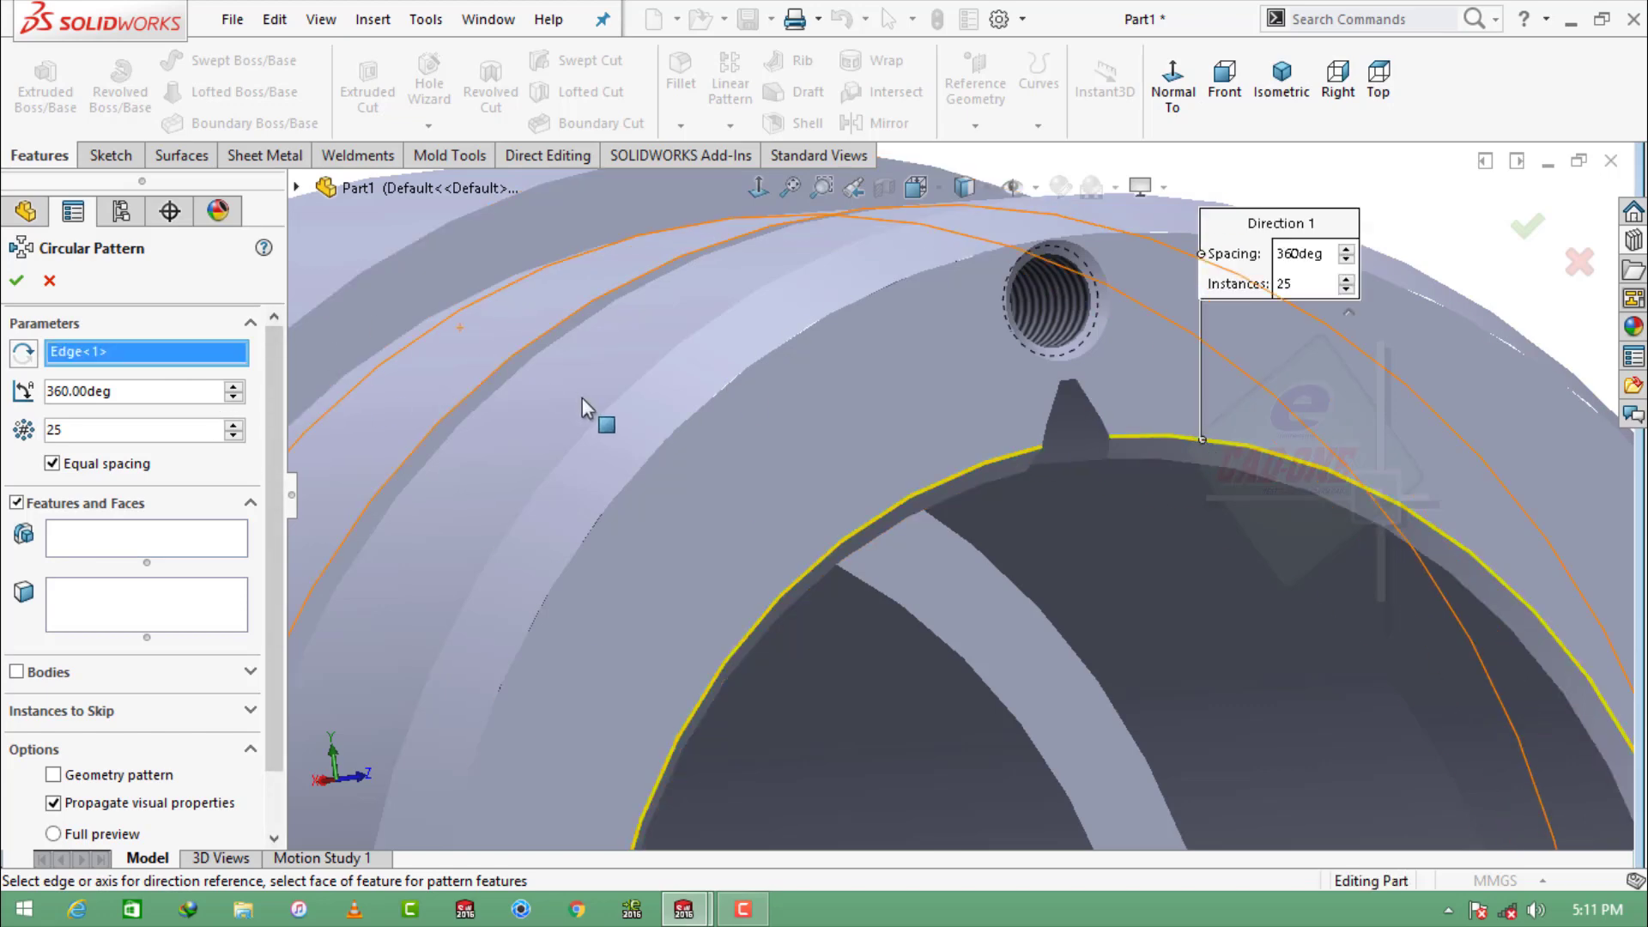
pyautogui.scroll(6, 582, 398)
pyautogui.scroll(4, 713, 570)
pyautogui.scroll(-3, 714, 570)
pyautogui.click(294, 187)
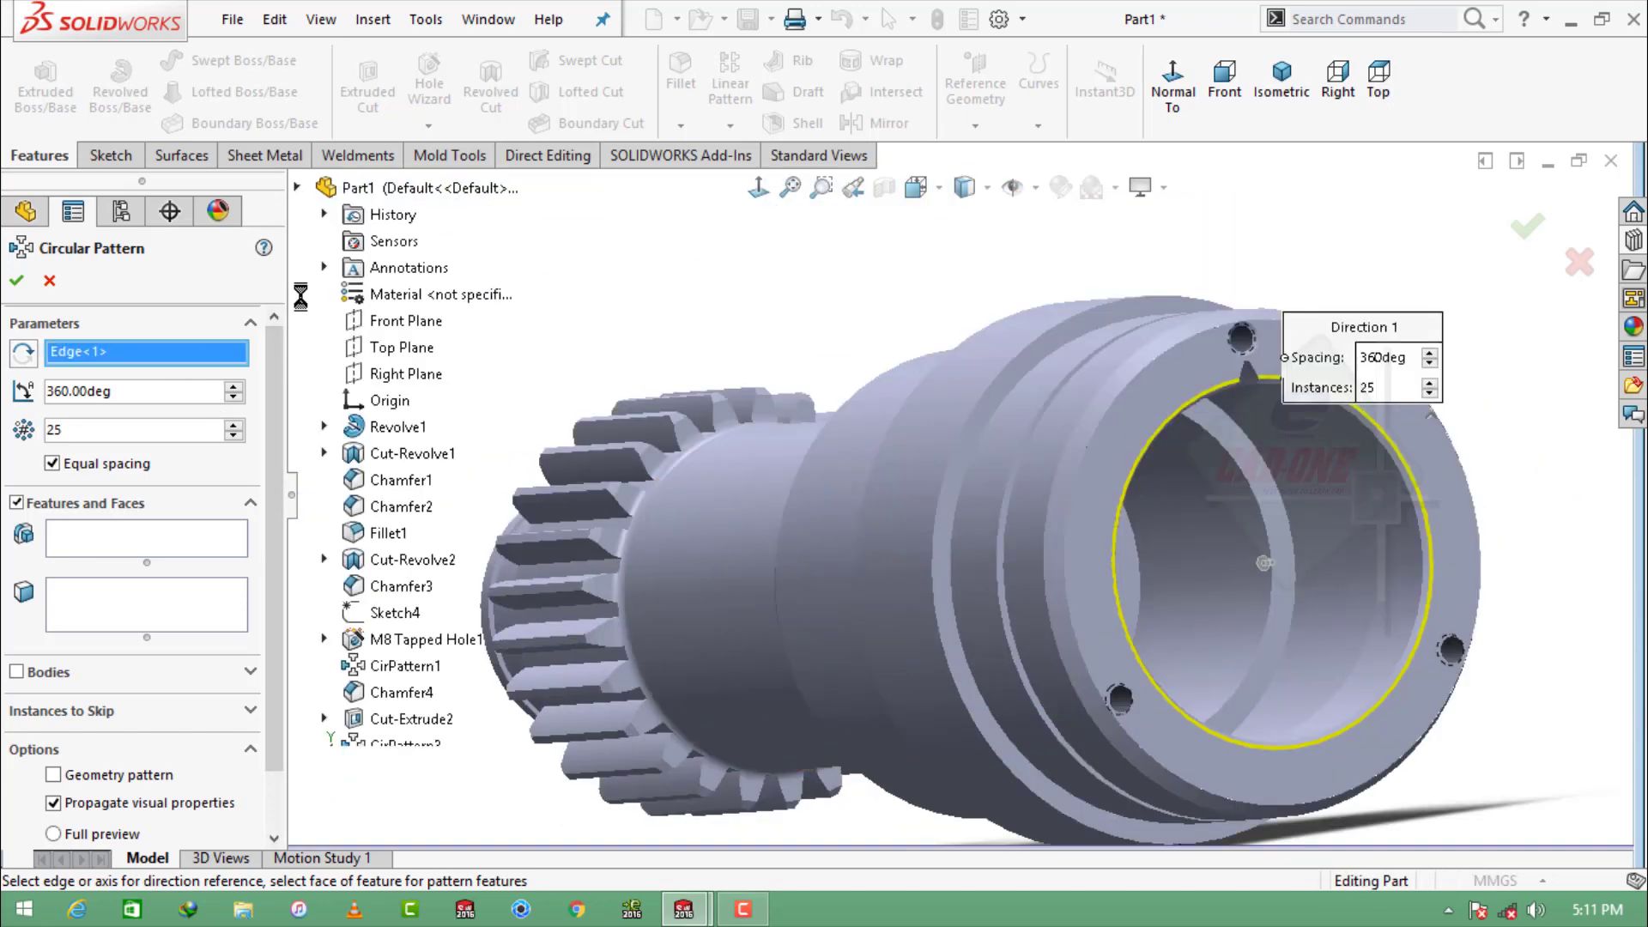
pyautogui.click(147, 534)
pyautogui.click(422, 770)
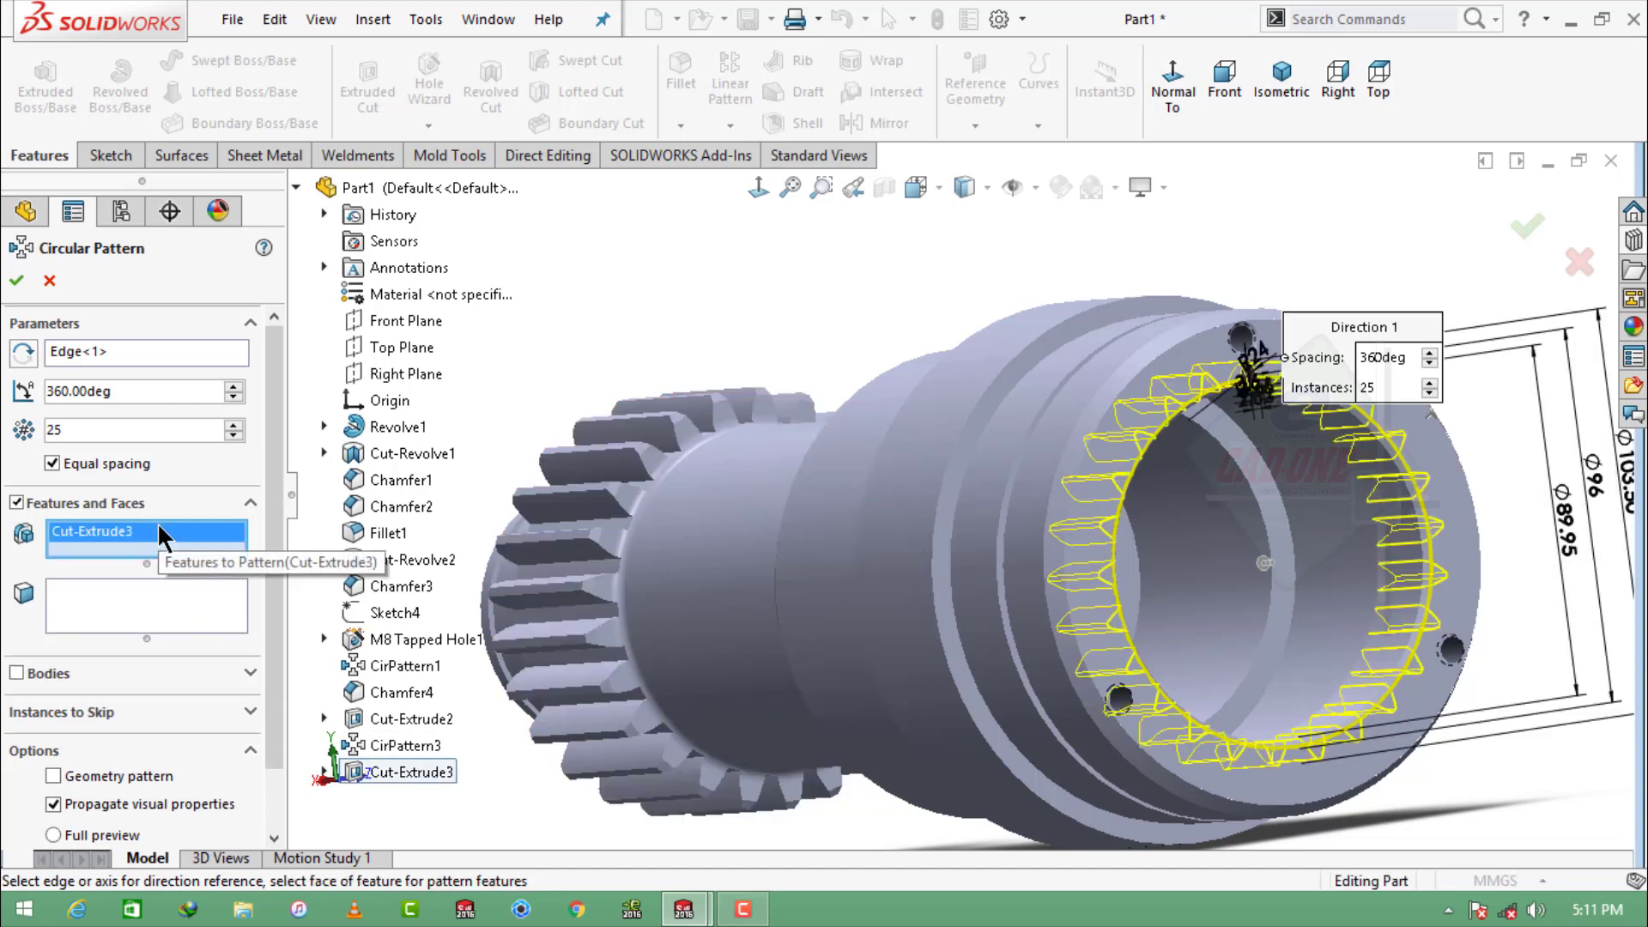
# Set the pattern to 32 instances equally spaced over 360 degrees and create it.
pyautogui.moveTo(73, 430); pyautogui.dragTo(31, 434)
pyautogui.write('32')
pyautogui.press('Return')
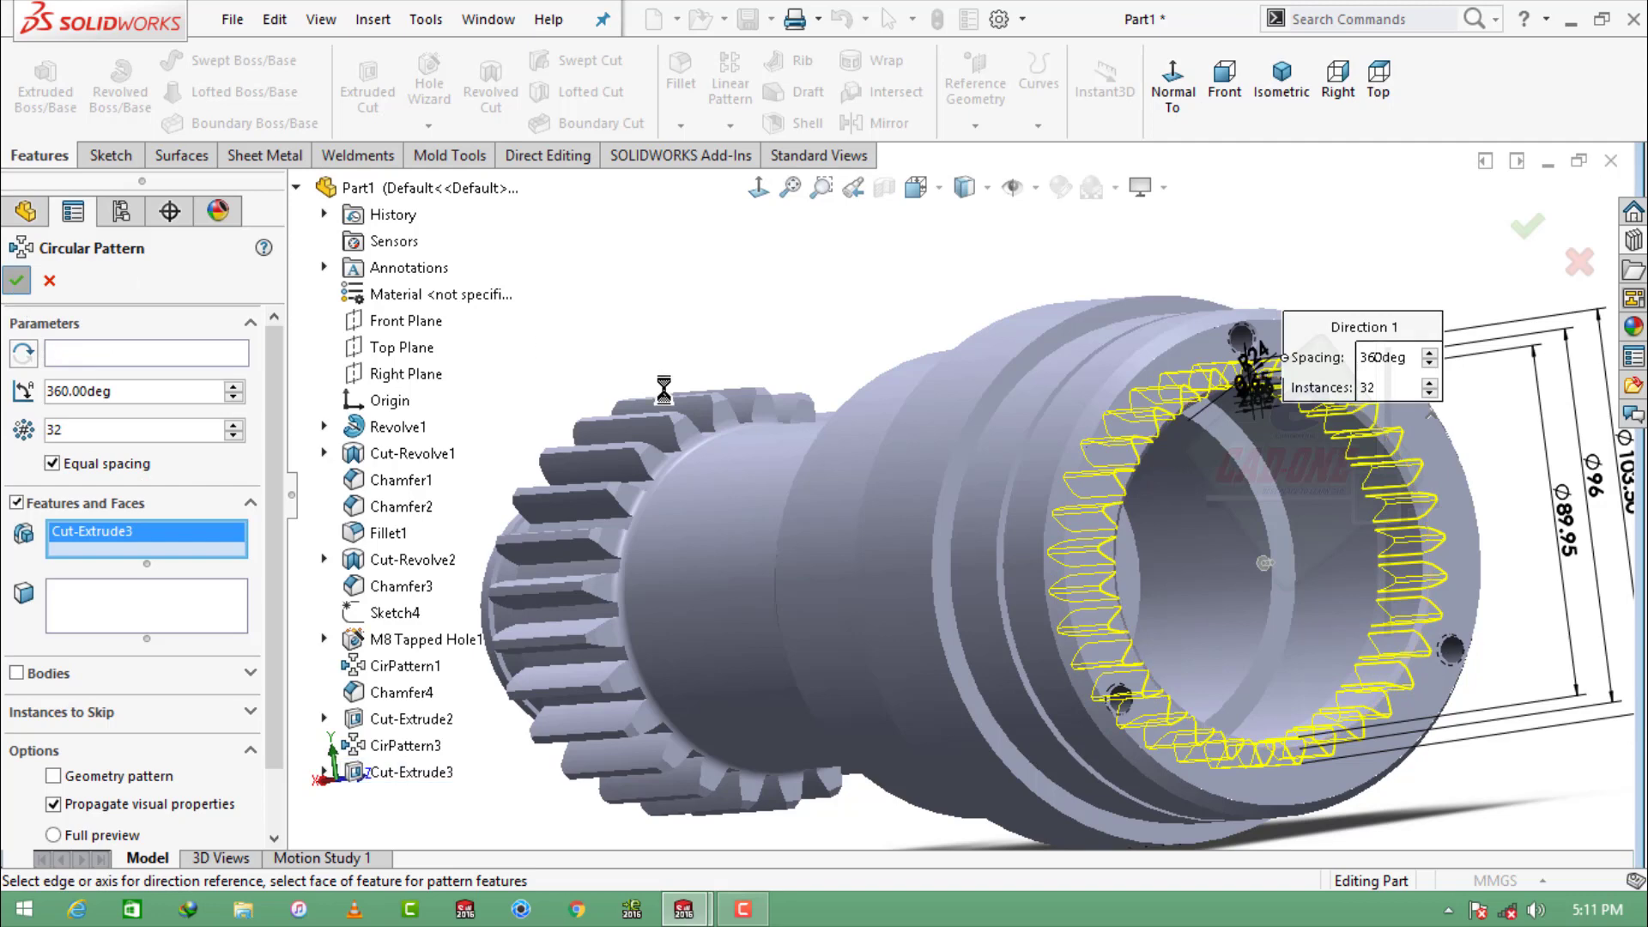
# Apply a warm beige background scene with the whole shaft in view.
pyautogui.moveTo(1406, 373); pyautogui.dragTo(1236, 478, button='middle')
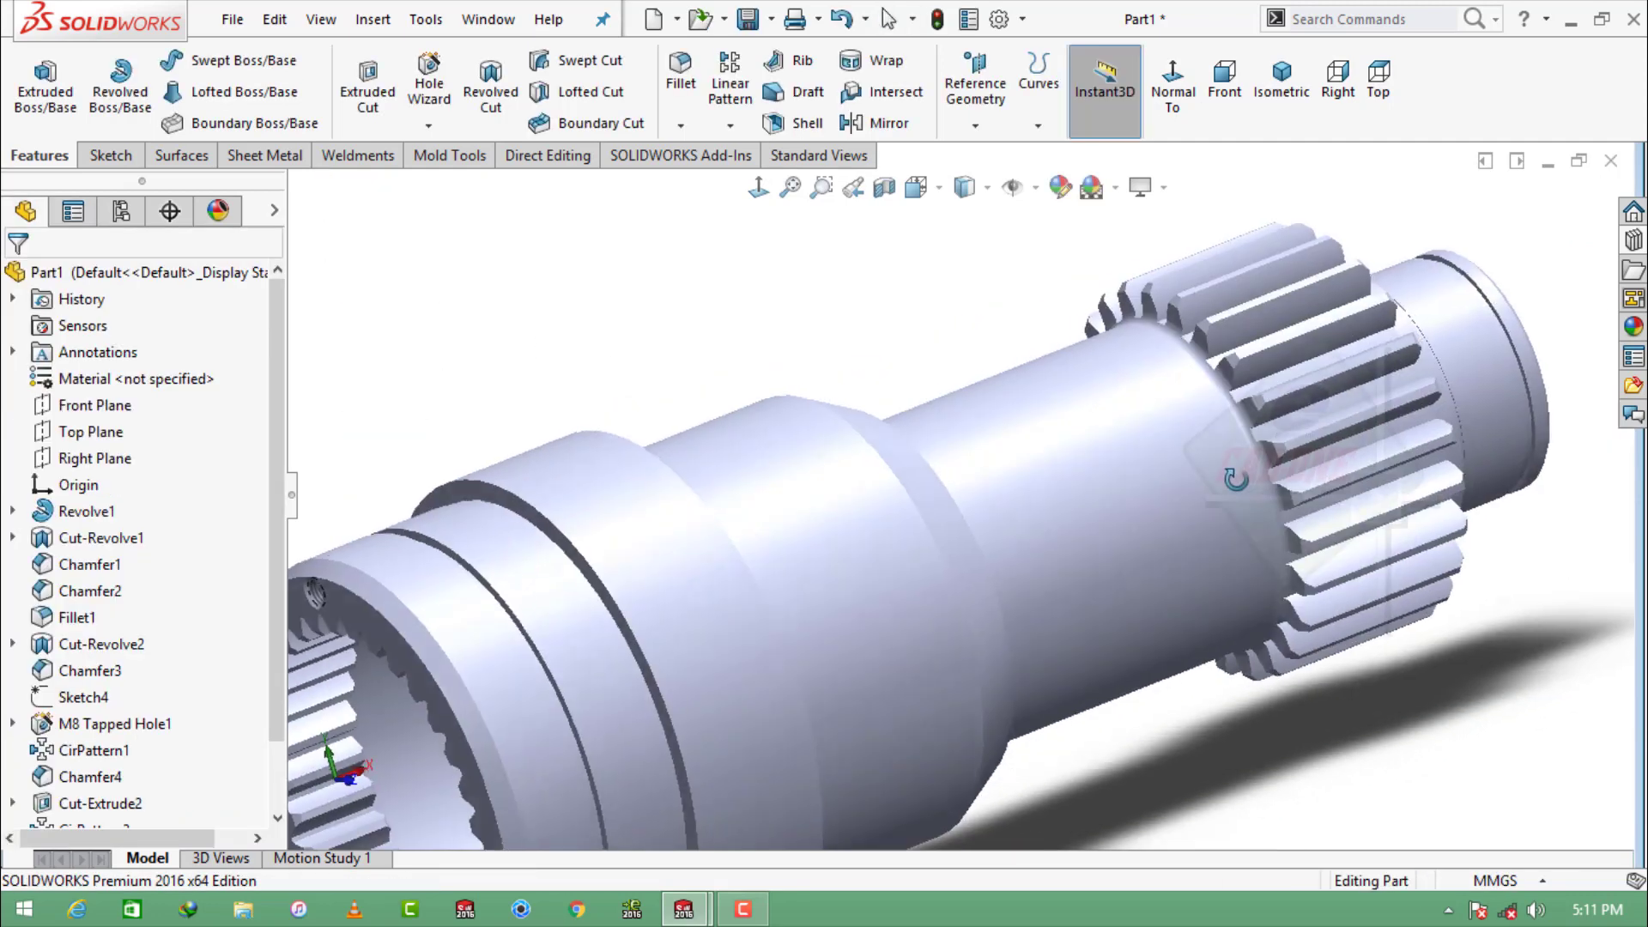
pyautogui.scroll(5, 910, 635)
pyautogui.scroll(-2, 910, 635)
pyautogui.moveTo(927, 562); pyautogui.dragTo(956, 523, button='middle')
pyautogui.scroll(-1, 970, 525)
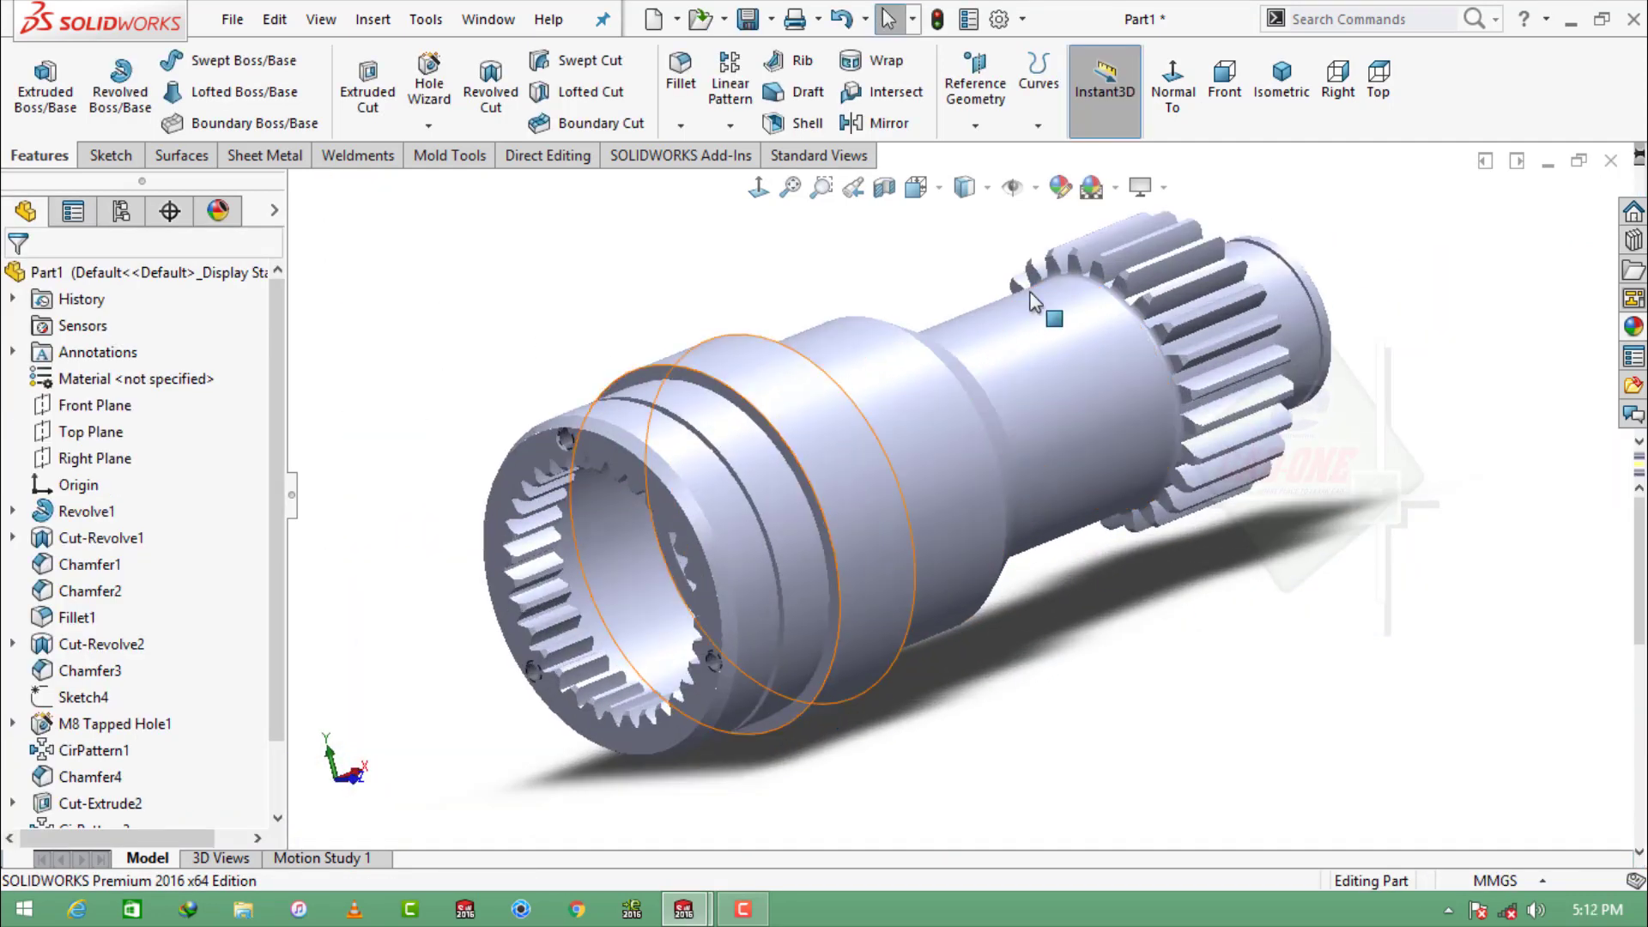
pyautogui.click(1115, 187)
pyautogui.click(1193, 556)
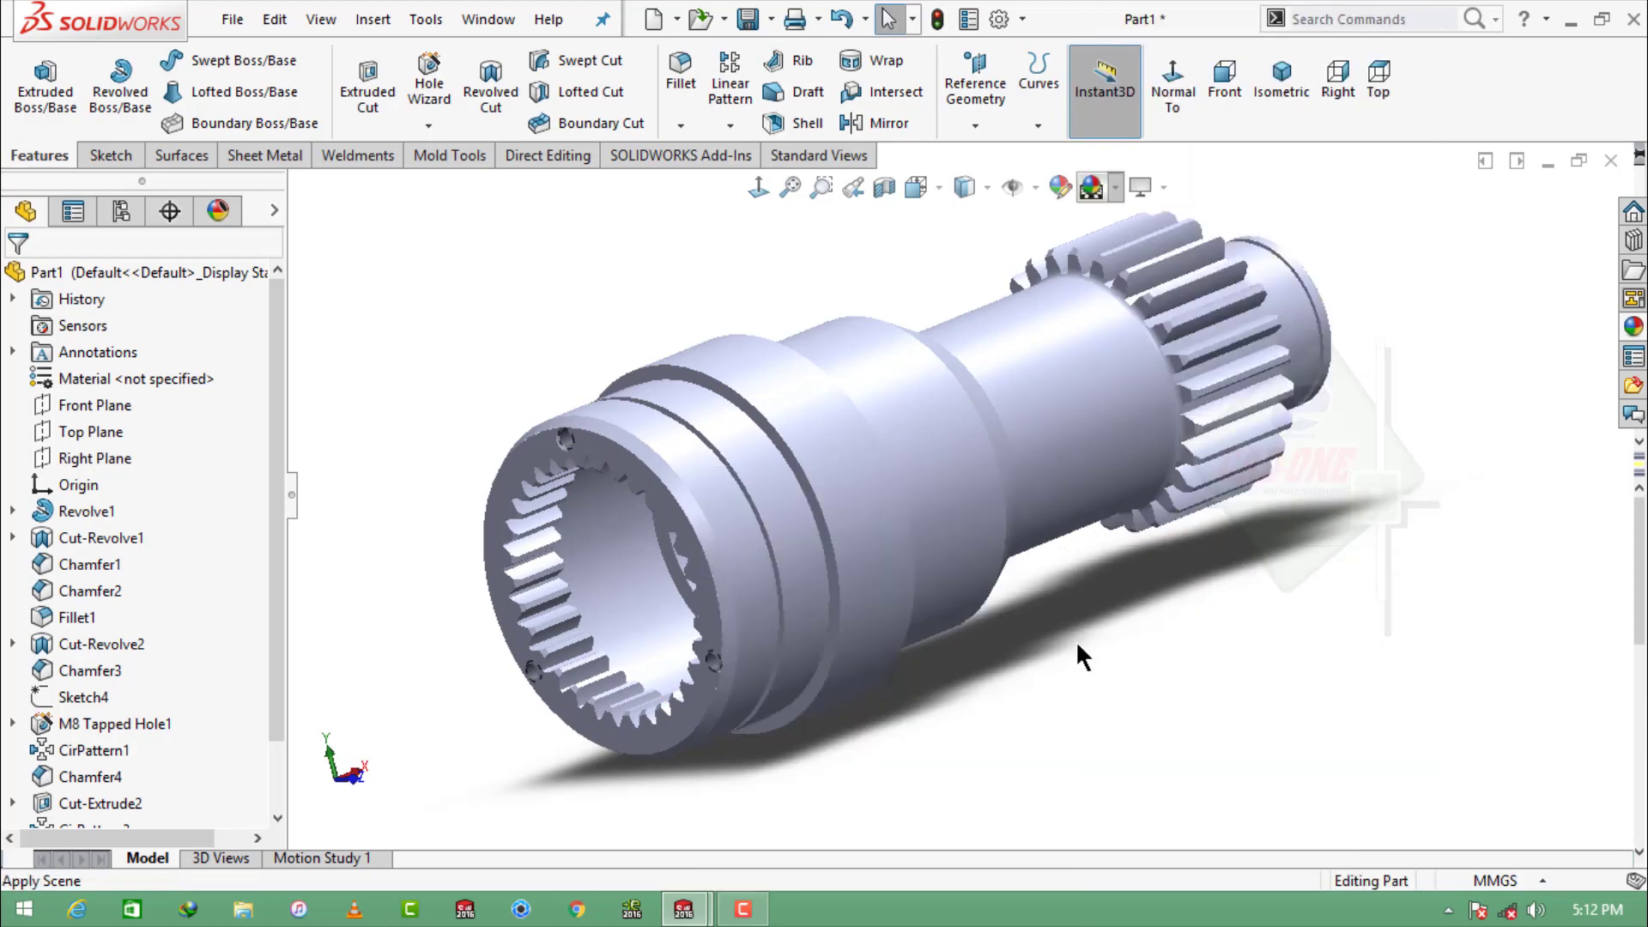
# Apply the polished steel appearance to the whole part.
pyautogui.click(1627, 330)
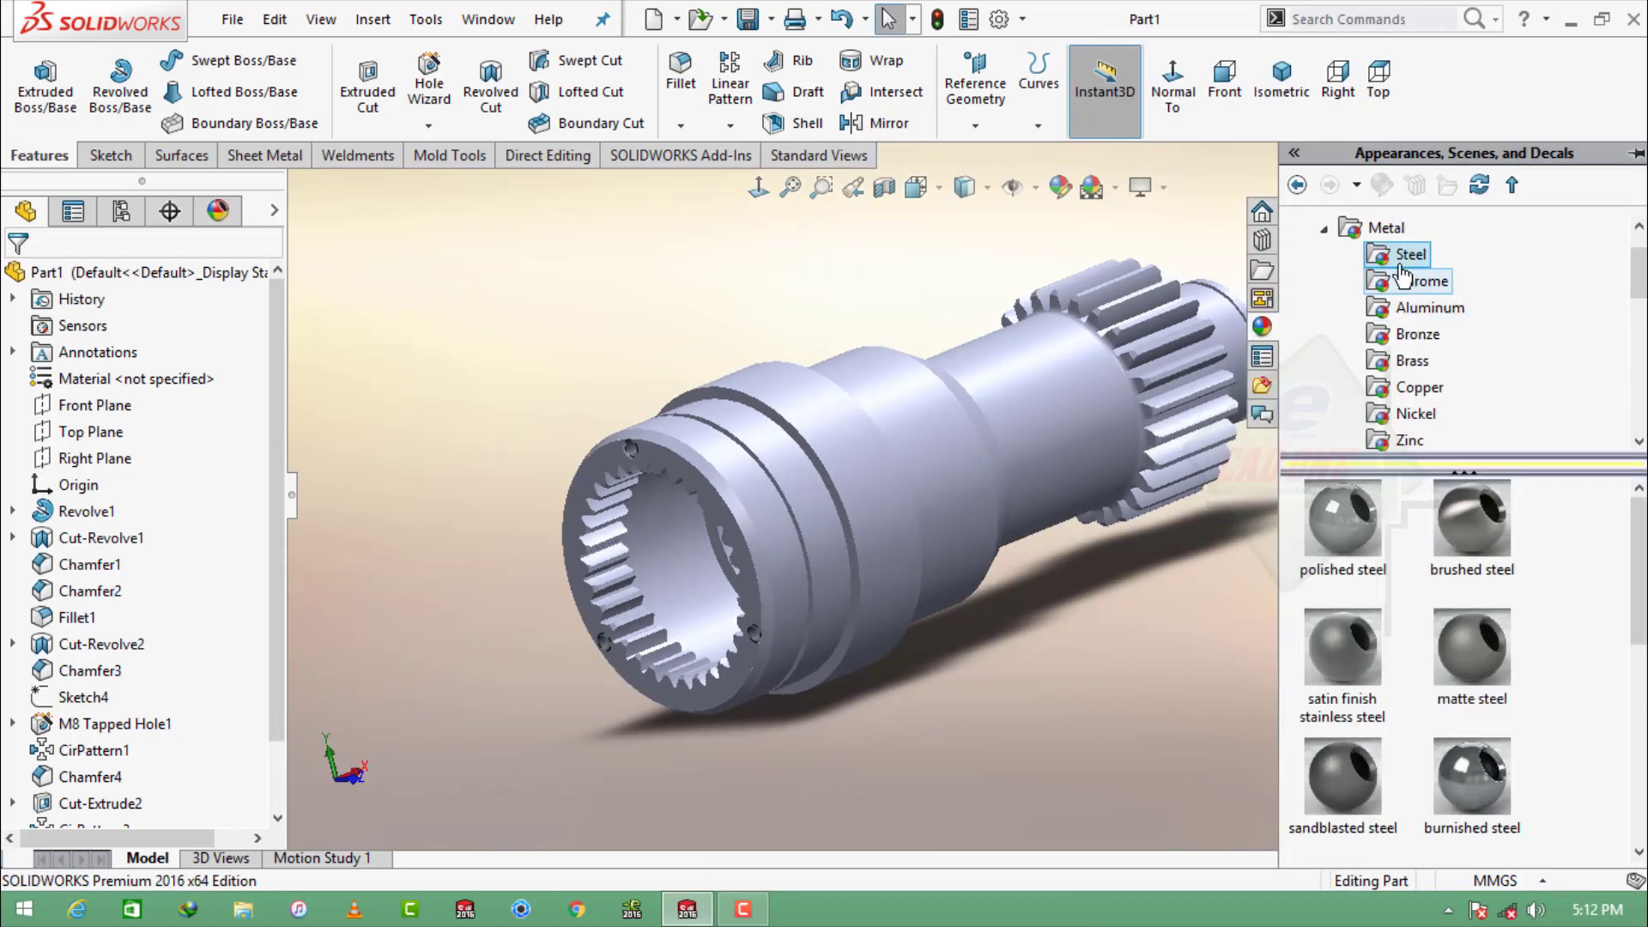
pyautogui.doubleClick(1343, 536)
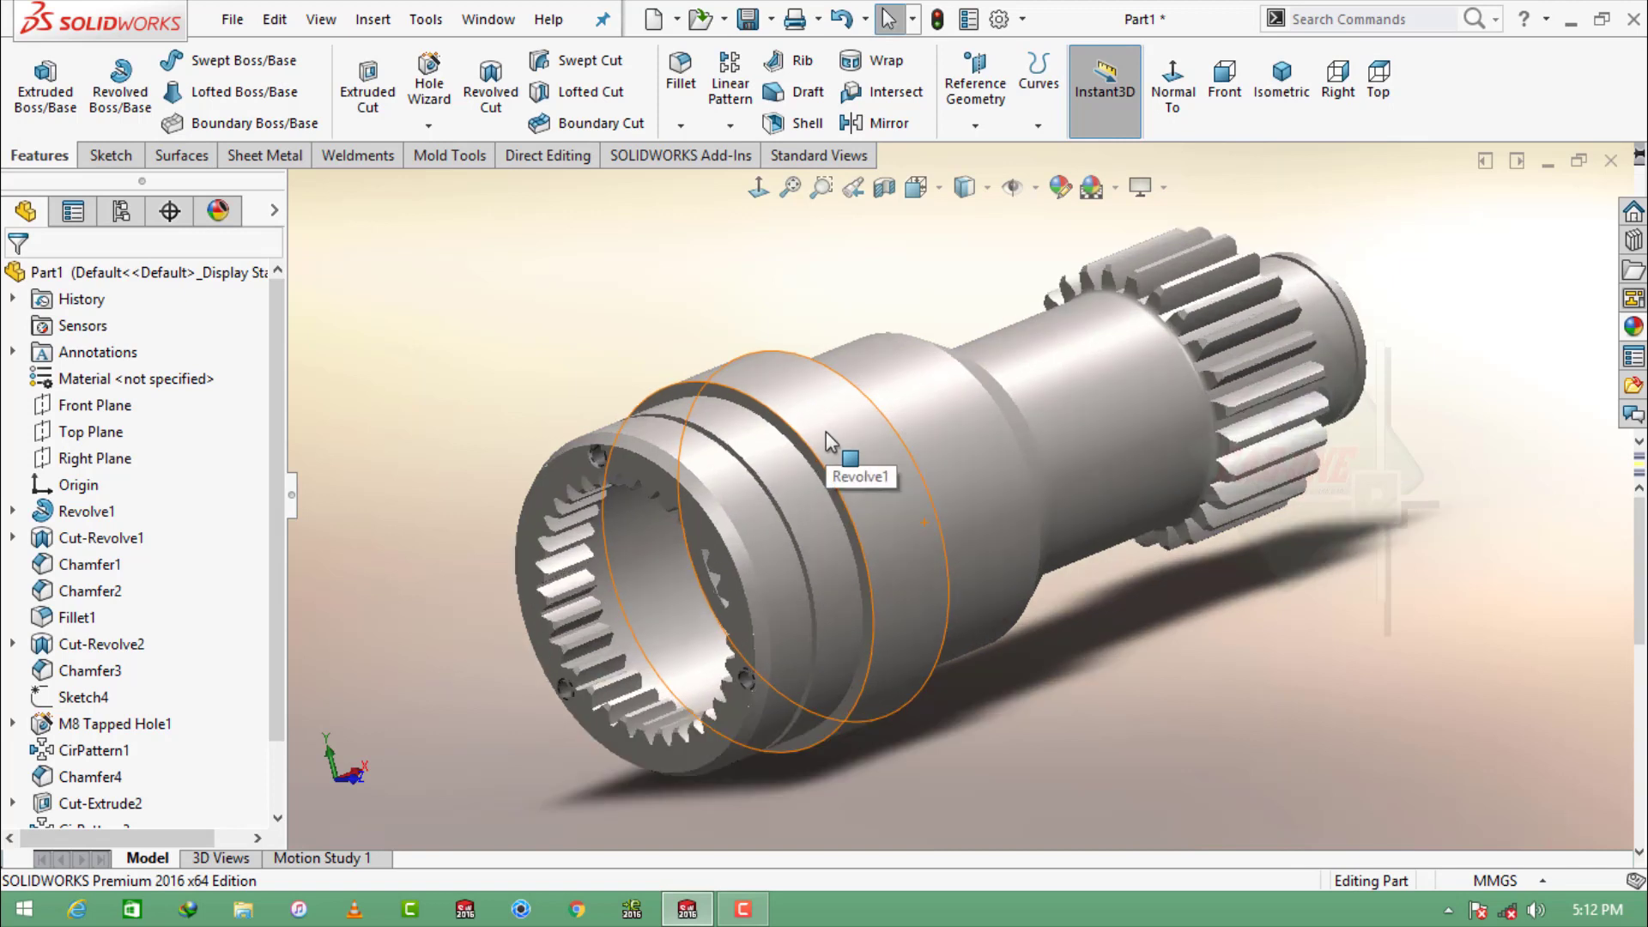